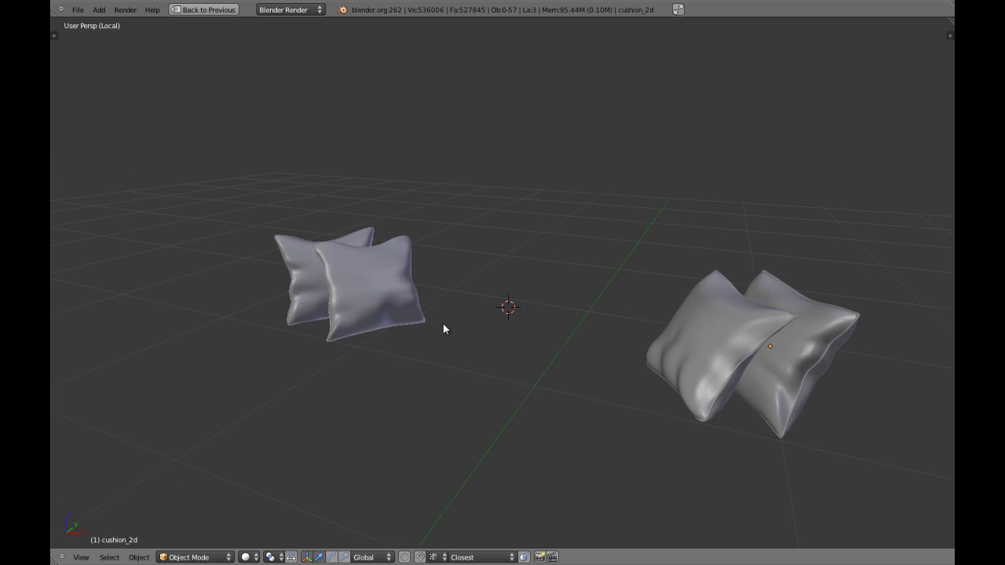
# Step: Isolate the rear cushion of the far pair by hiding the other three cushions
pyautogui.rightClick(316, 272)
pyautogui.press('i')
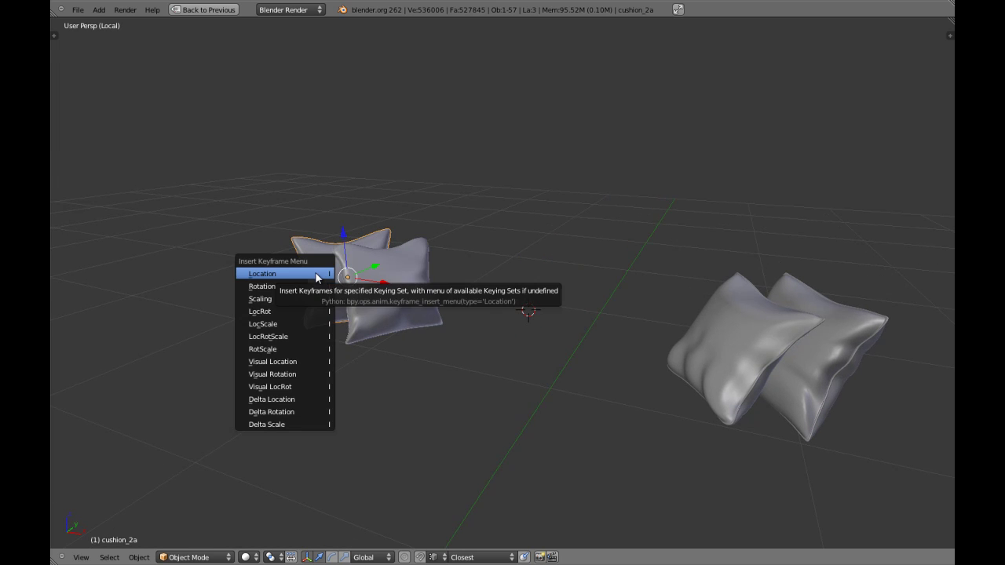
pyautogui.hotkey('ctrl', 'i')
pyautogui.press('h')
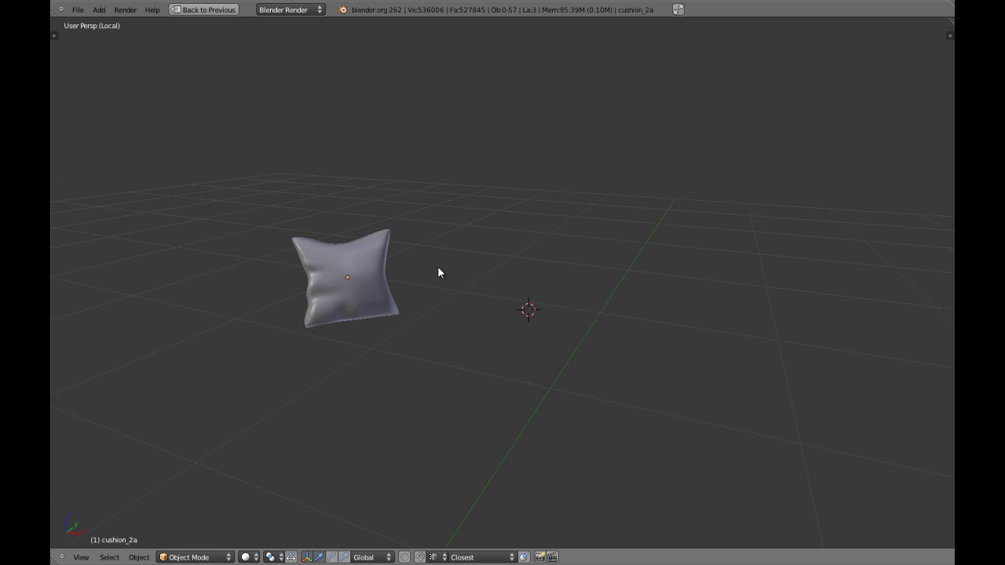
pyautogui.hotkey('ctrl', 'i')
pyautogui.press('KP_5')
pyautogui.press('KP_5')
# Step: Unhide all the cushions, look over both pairs and leave local view
pyautogui.press('a')
pyautogui.hotkey('alt', 'h')
pyautogui.press('a')
pyautogui.scroll(-4, 575, 377)
pyautogui.moveTo(575, 376); pyautogui.dragTo(579, 354, button='middle')
pyautogui.keyDown('shift'); pyautogui.moveTo(504, 337); pyautogui.dragTo(579, 281, button='middle'); pyautogui.keyUp('shift')
pyautogui.scroll(3, 508, 293)
pyautogui.moveTo(509, 299)
pyautogui.mouseDown(button='middle')
pyautogui.moveTo(563, 301)
pyautogui.moveTo(513, 328)
pyautogui.moveTo(541, 321)
pyautogui.moveTo(641, 356)
pyautogui.moveTo(525, 359)
pyautogui.moveTo(504, 340)
pyautogui.moveTo(527, 307)
pyautogui.moveTo(481, 280)
pyautogui.moveTo(508, 307)
pyautogui.mouseUp(button='middle')
pyautogui.scroll(-2, 527, 316)
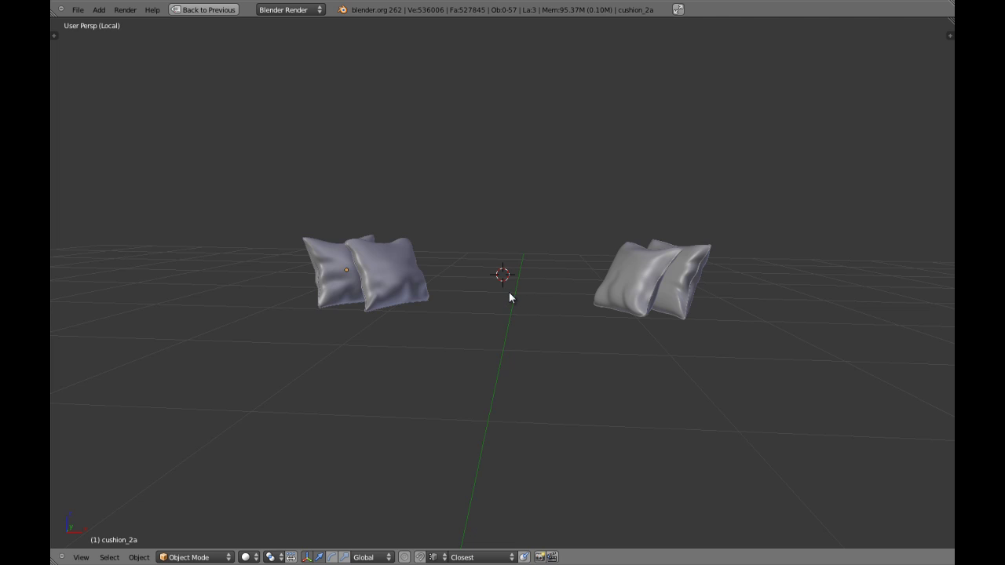
pyautogui.press('KP_Divide')
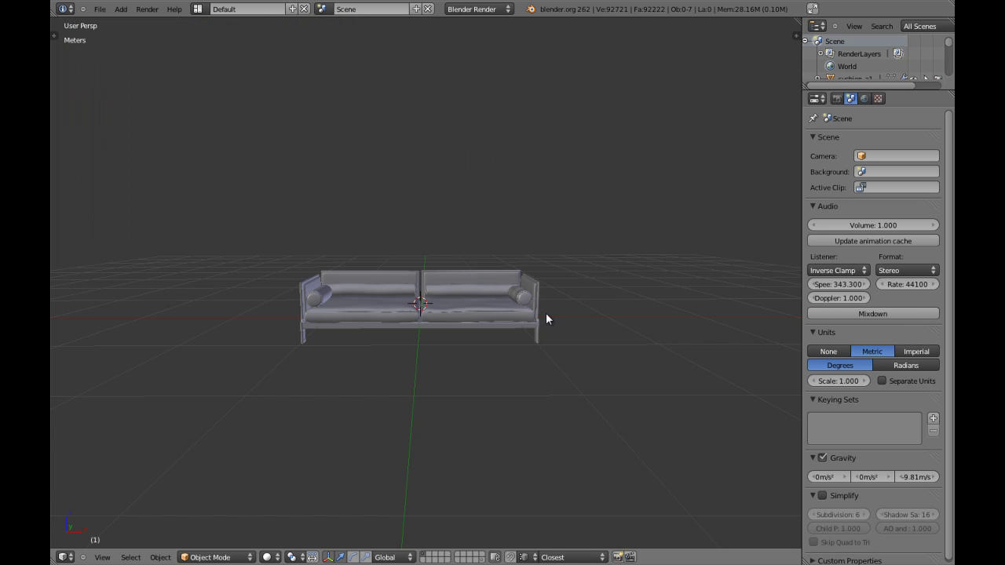
# Step: Examine the sofa from several angles in a maximized 3D view and save the file
pyautogui.rightClick(481, 302)
pyautogui.click(559, 11)
pyautogui.hotkey('shift', 'space')
pyautogui.press('a')
pyautogui.moveTo(466, 291); pyautogui.dragTo(474, 353, button='middle')
pyautogui.scroll(3, 473, 353)
pyautogui.moveTo(552, 337); pyautogui.dragTo(428, 274, button='middle')
pyautogui.scroll(-3, 495, 351)
pyautogui.moveTo(565, 309); pyautogui.dragTo(571, 305, button='middle')
pyautogui.hotkey('ctrl', 'w')
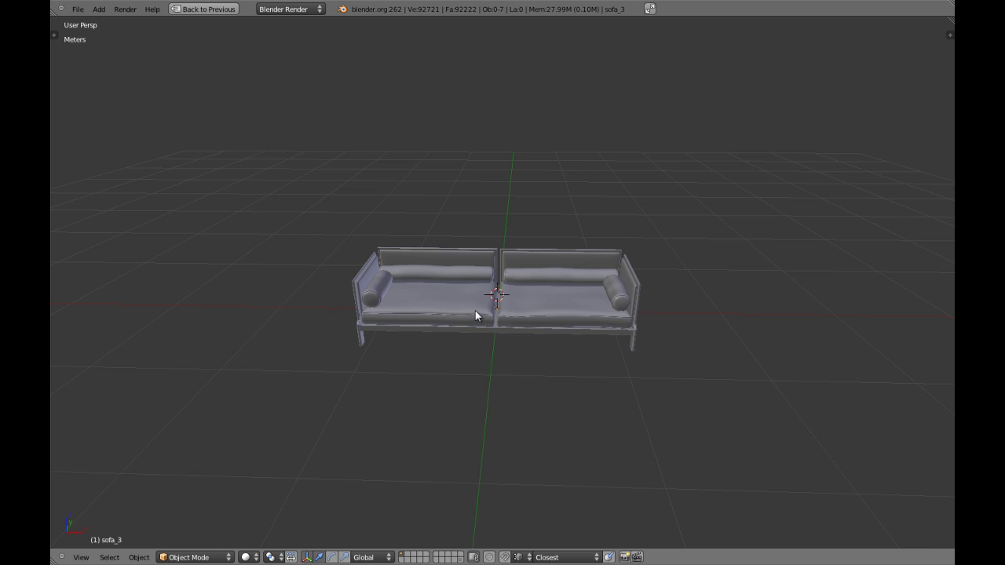
# Step: Add a cube mesh at the 3D cursor in the middle of the sofa, working in the orthographic top view
pyautogui.press('KP_7')
pyautogui.press('KP_5')
pyautogui.press('z')
pyautogui.hotkey('shift', 'a')
pyautogui.moveTo(474, 311)
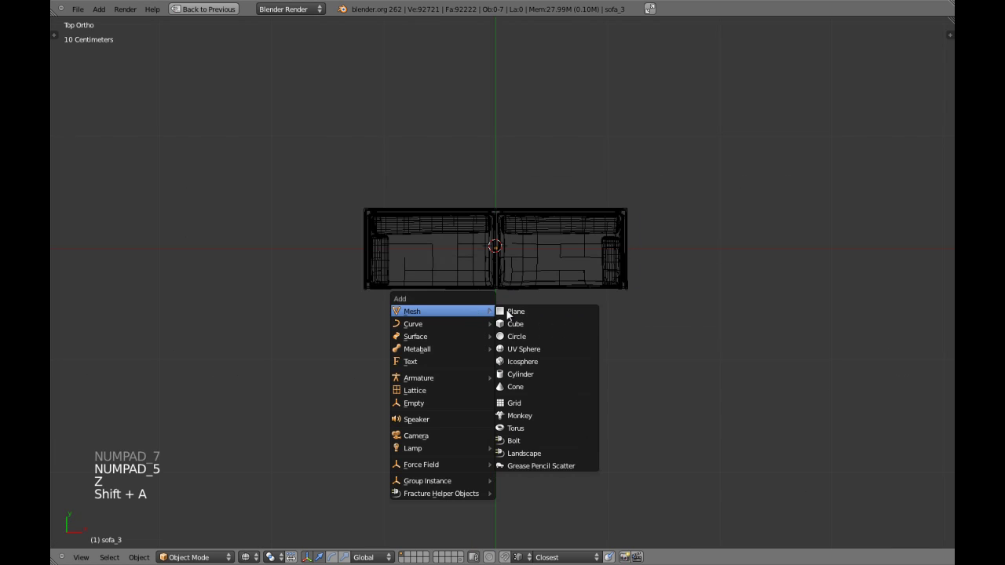
pyautogui.click(518, 323)
pyautogui.press('z')
pyautogui.keyDown('shift'); pyautogui.moveTo(529, 289); pyautogui.dragTo(512, 287, button='middle'); pyautogui.keyUp('shift')
pyautogui.scroll(2, 513, 287)
pyautogui.press('z')
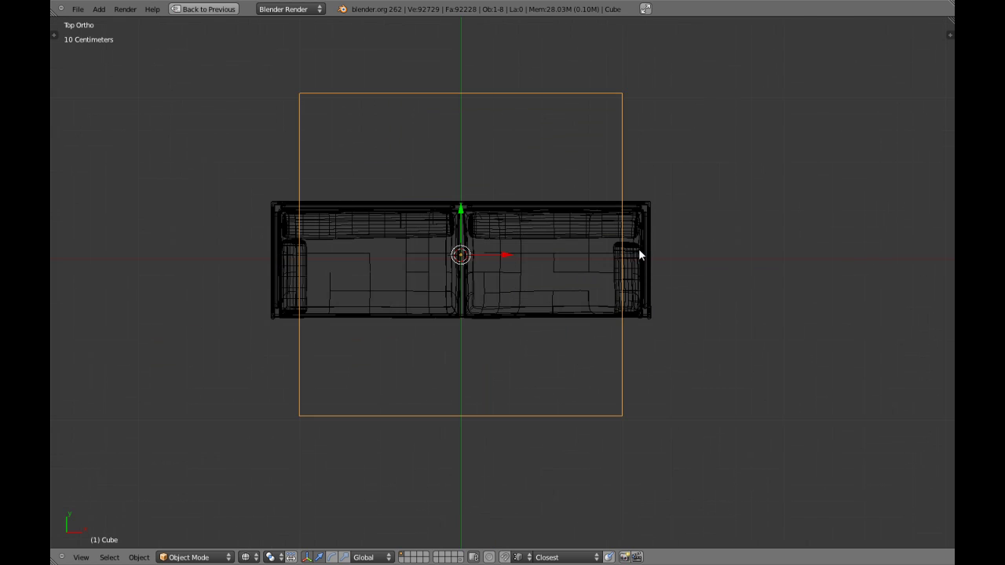
pyautogui.press('z')
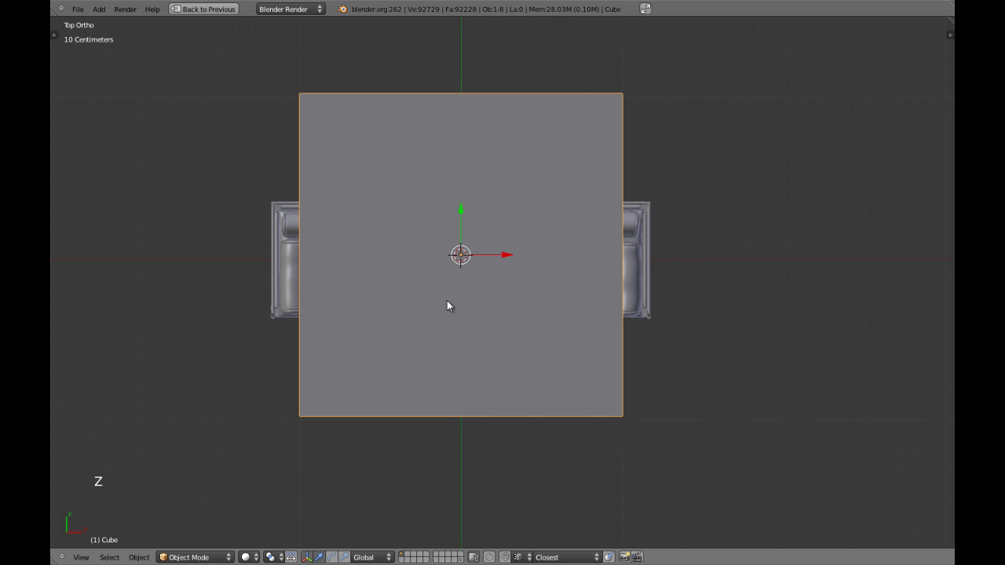
# Step: Copy the object name cushion_a1 from the bolster at the sofa's -X end
pyautogui.hotkey('shift', 'space')
pyautogui.rightClick(534, 268)
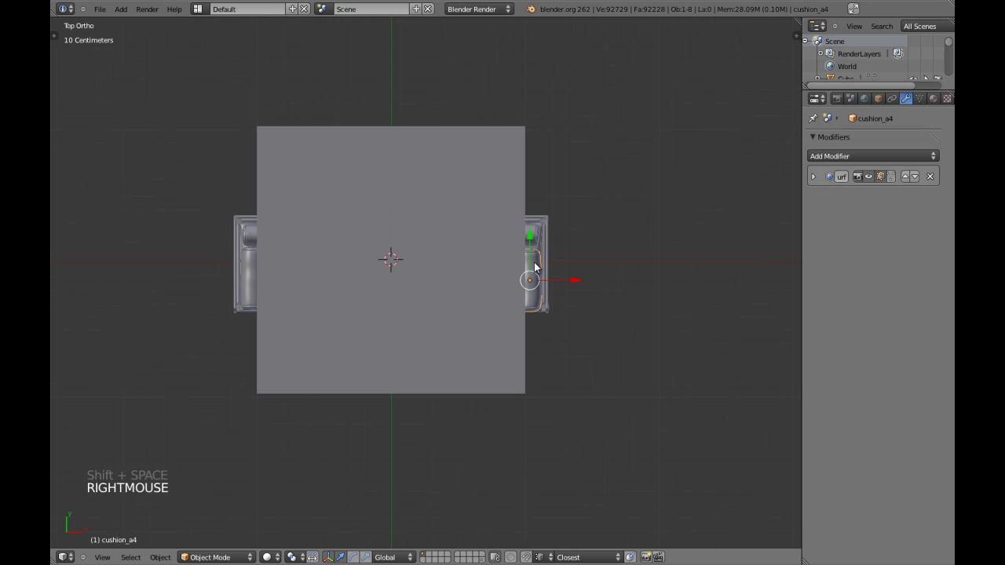
pyautogui.rightClick(253, 257)
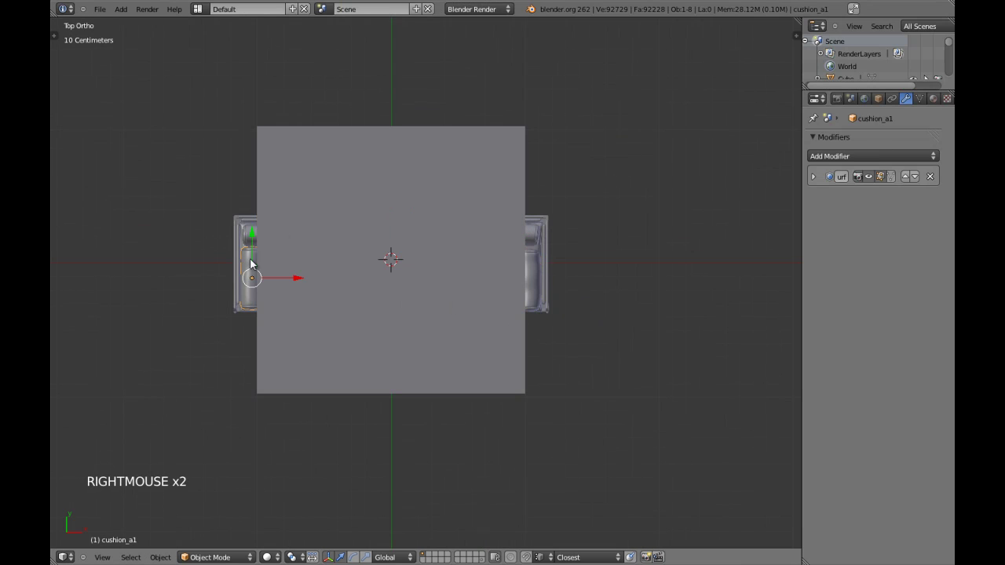
pyautogui.click(878, 98)
pyautogui.doubleClick(877, 140)
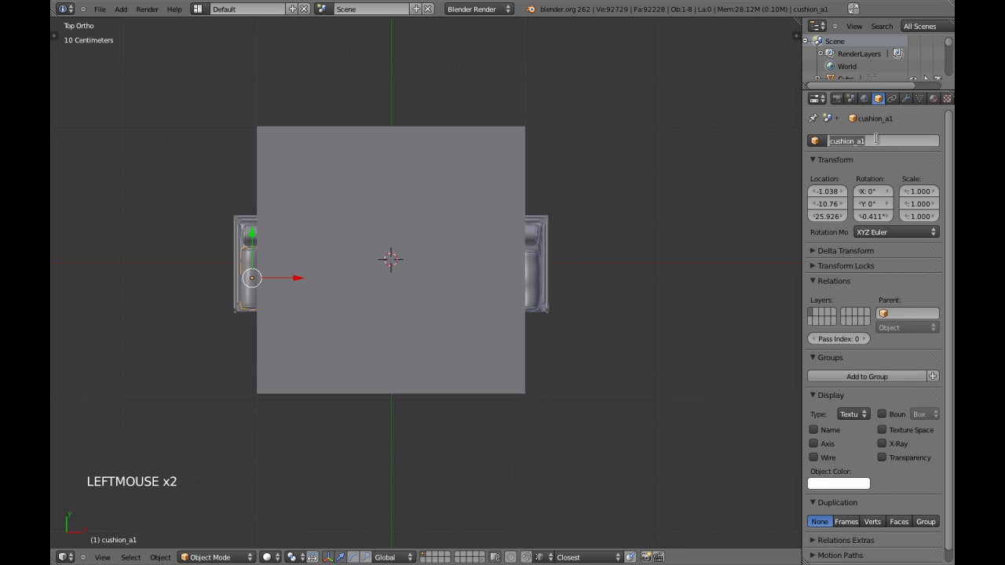
# Step: Rename the new cube as cushion_b1
pyautogui.rightClick(426, 143)
pyautogui.hotkey('shift', 'space')
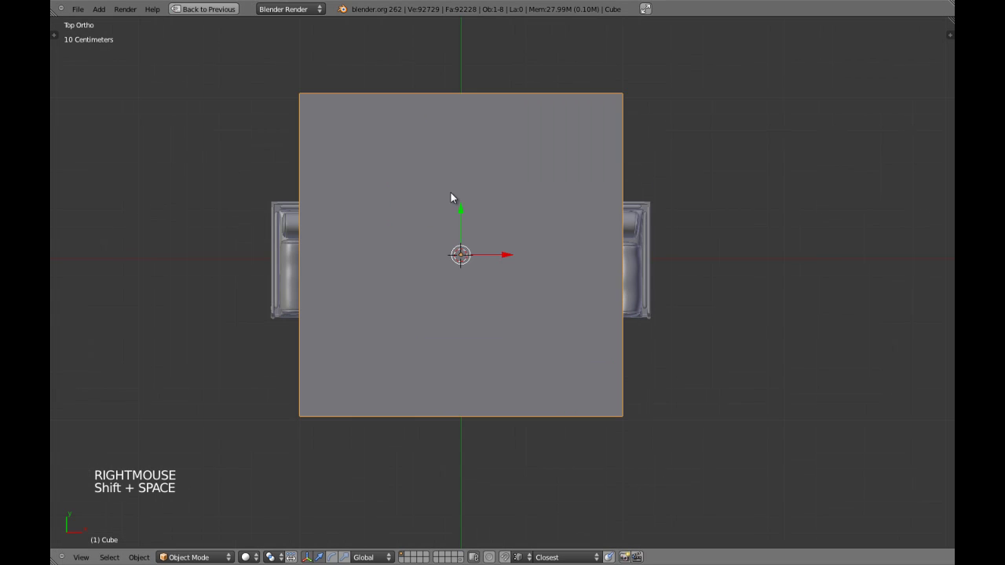
pyautogui.hotkey('shift', 'space')
pyautogui.click(870, 142)
pyautogui.write('cushion_a1')
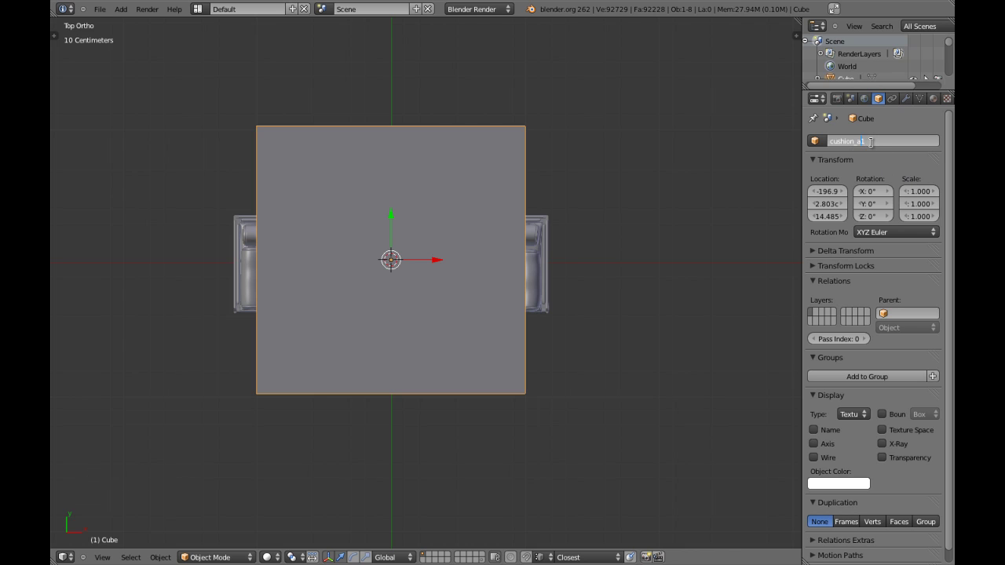
pyautogui.press('BackSpace')
pyautogui.write('b')
pyautogui.press('Return')
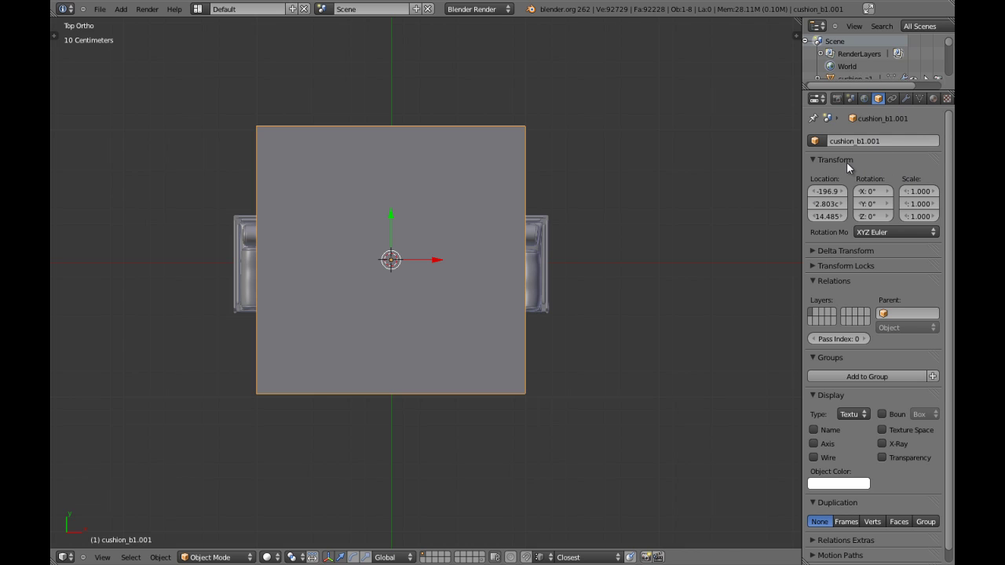
pyautogui.click(880, 141)
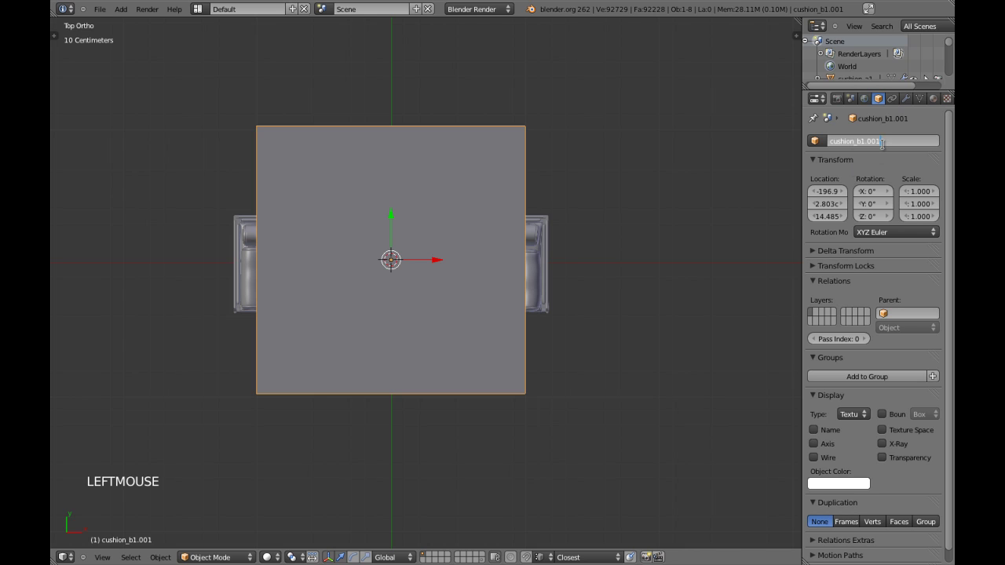
pyautogui.press('Return')
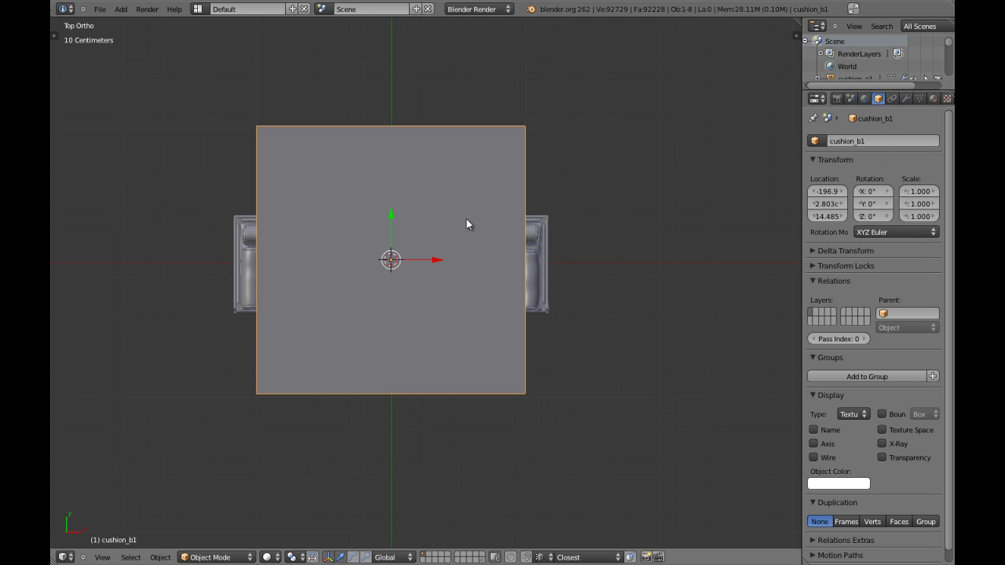
# Step: Scale the cube uniformly down to about half its size in the wireframe front view
pyautogui.press('KP_1')
pyautogui.hotkey('shift', 'space')
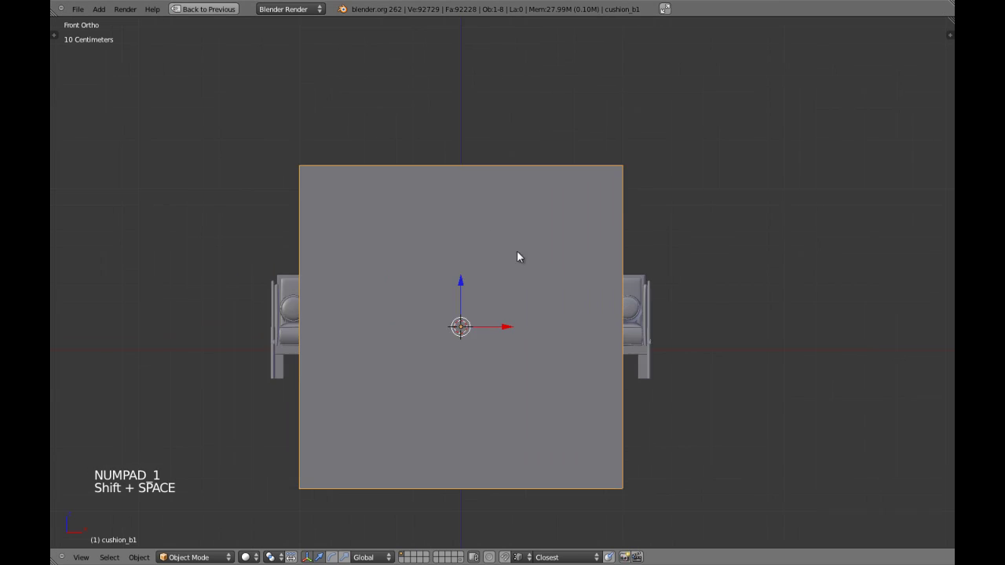
pyautogui.press('z')
pyautogui.scroll(-3, 540, 269)
pyautogui.scroll(1, 652, 340)
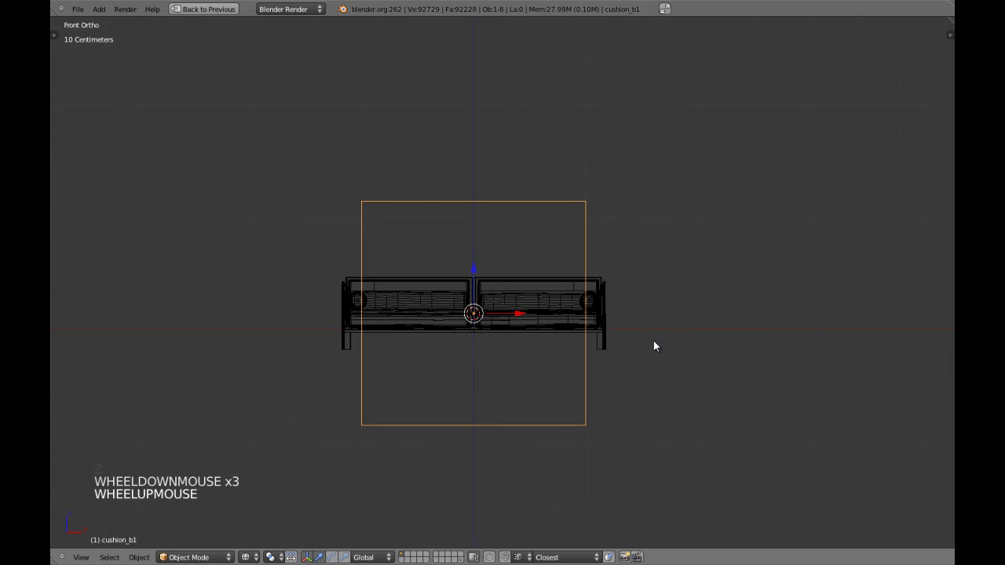
pyautogui.press('s')
pyautogui.press('s')
pyautogui.click(603, 328)
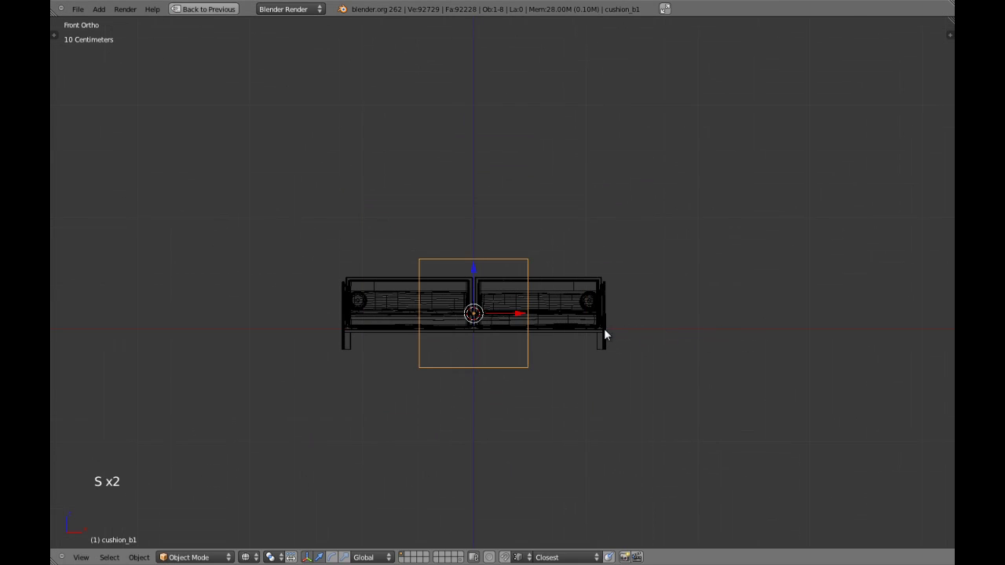
# Step: Raise the cube along Z above the seat cushions and scale it down again to slightly under half
pyautogui.scroll(4, 604, 328)
pyautogui.press('z')
pyautogui.press('z')
pyautogui.moveTo(439, 299); pyautogui.dragTo(439, 248)
pyautogui.press('s')
pyautogui.press('s')
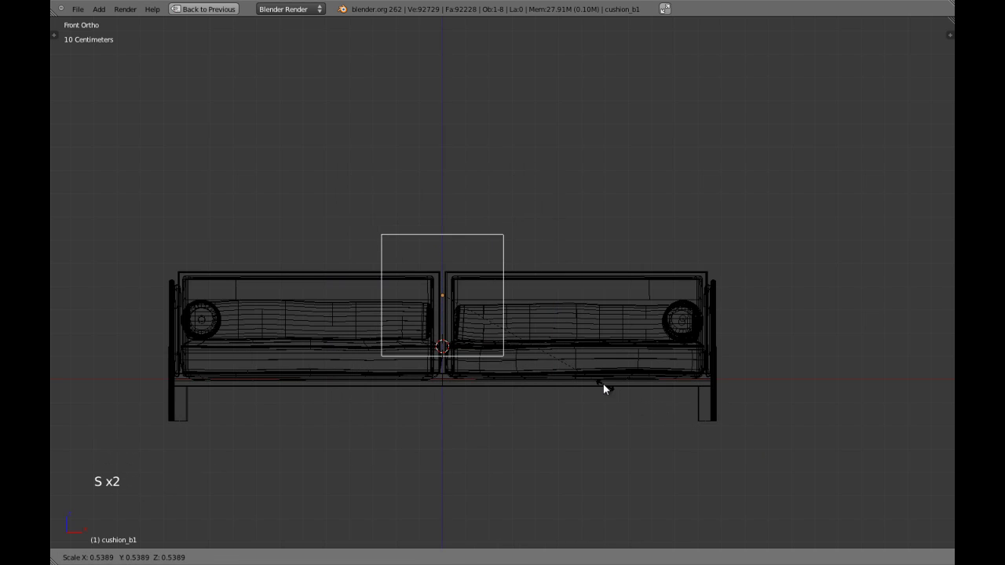
pyautogui.click(584, 372)
# Step: Move the cube along Y toward the sofa's front edge, clear of the back bolsters
pyautogui.press('z')
pyautogui.press('KP_7')
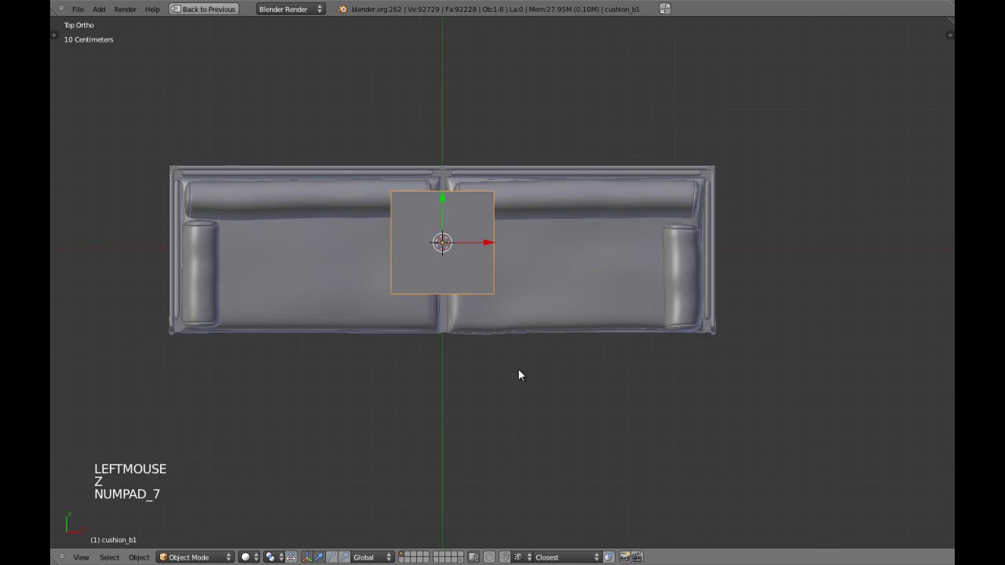
pyautogui.moveTo(440, 208); pyautogui.dragTo(441, 239)
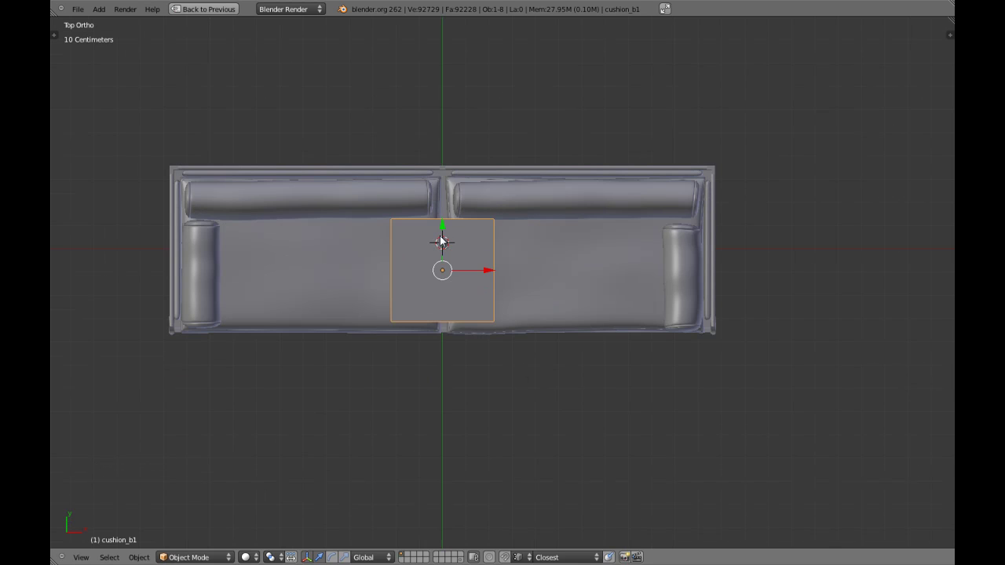
# Step: Nudge the cube slightly upward along Z in the front view and save the file
pyautogui.press('KP_1')
pyautogui.scroll(1, 471, 298)
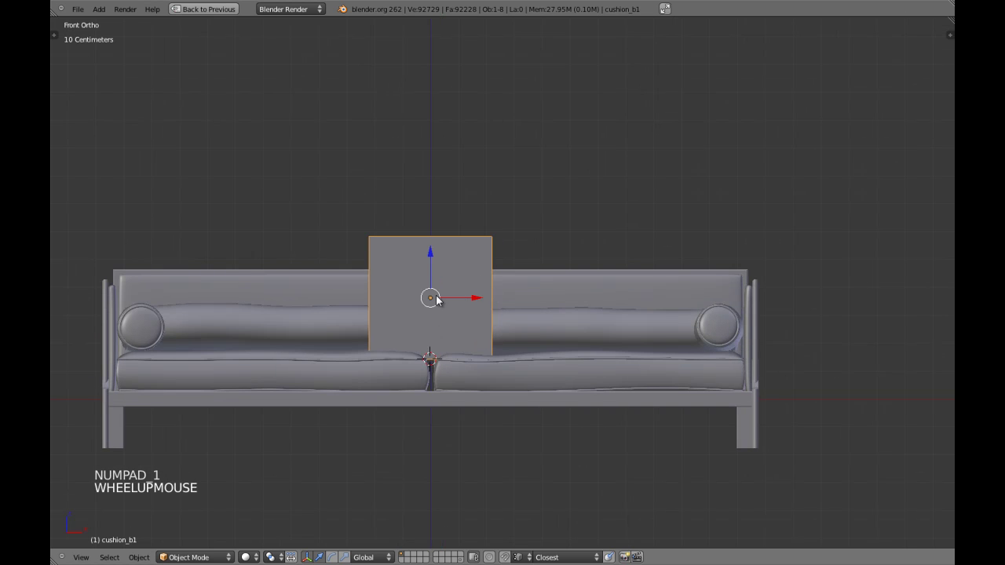
pyautogui.keyDown('shift'); pyautogui.moveTo(437, 300); pyautogui.dragTo(437, 295, button='middle'); pyautogui.keyUp('shift')
pyautogui.press('g')
pyautogui.press('z')
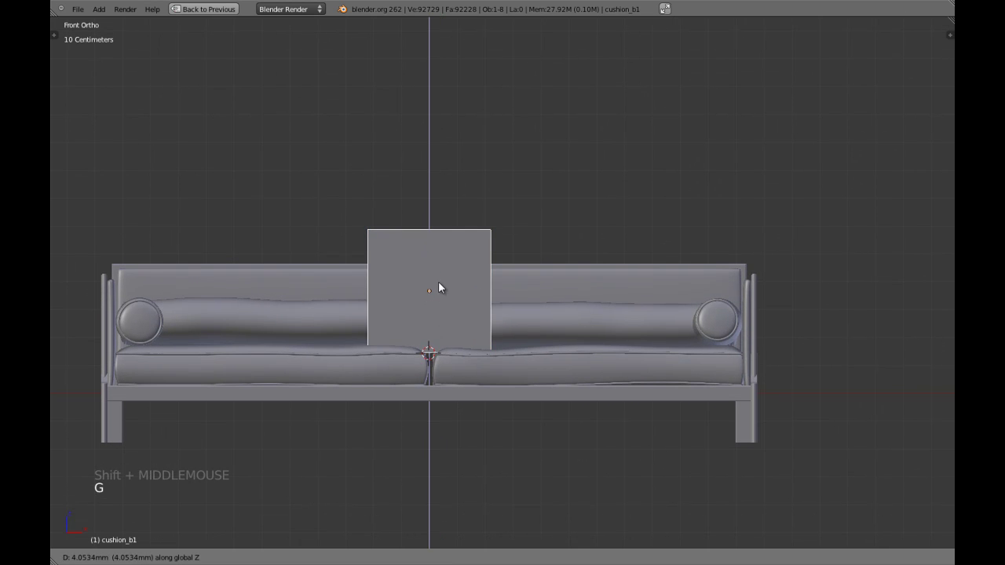
pyautogui.keyDown('shift'); pyautogui.click(439, 283); pyautogui.keyUp('shift')
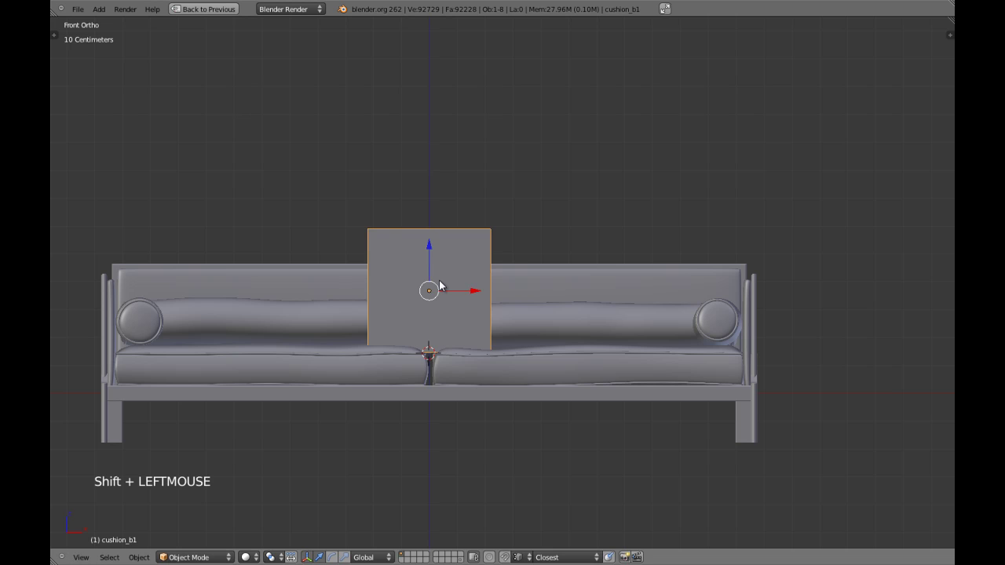
pyautogui.hotkey('ctrl', 'w')
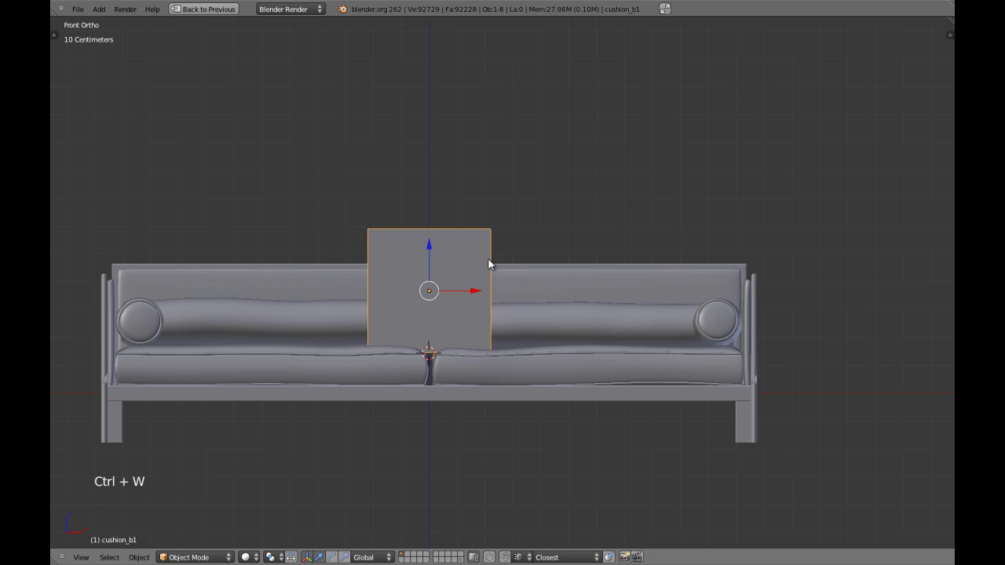
# Step: Isolate the cube in local view, save the file and show the orthographic right view
pyautogui.moveTo(489, 262); pyautogui.dragTo(475, 297, button='middle')
pyautogui.press('KP_5')
pyautogui.scroll(-2, 581, 306)
pyautogui.moveTo(582, 306); pyautogui.dragTo(588, 361, button='middle')
pyautogui.press('KP_Divide')
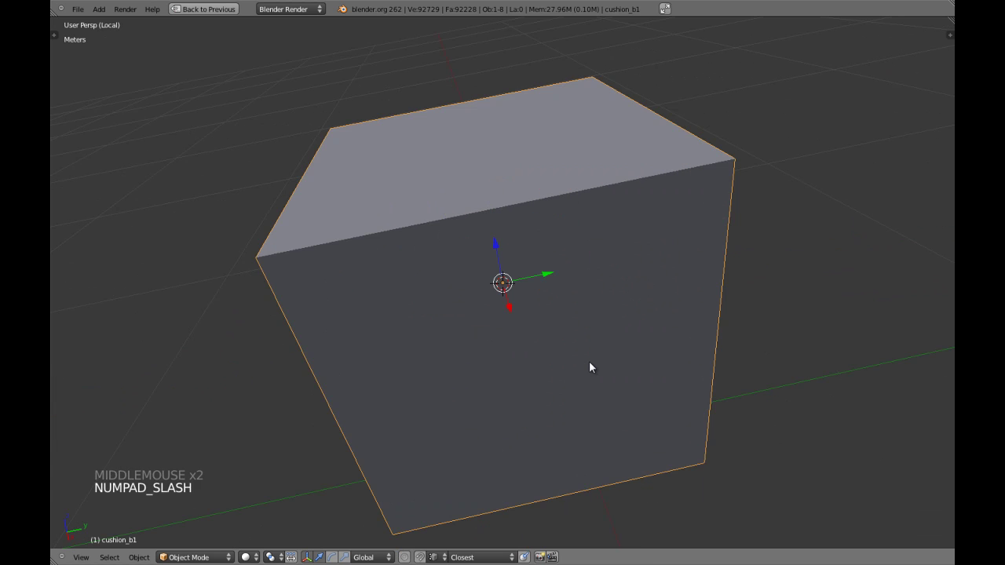
pyautogui.hotkey('ctrl', 'w')
pyautogui.scroll(-6, 591, 366)
pyautogui.press('KP_3')
pyautogui.press('KP_5')
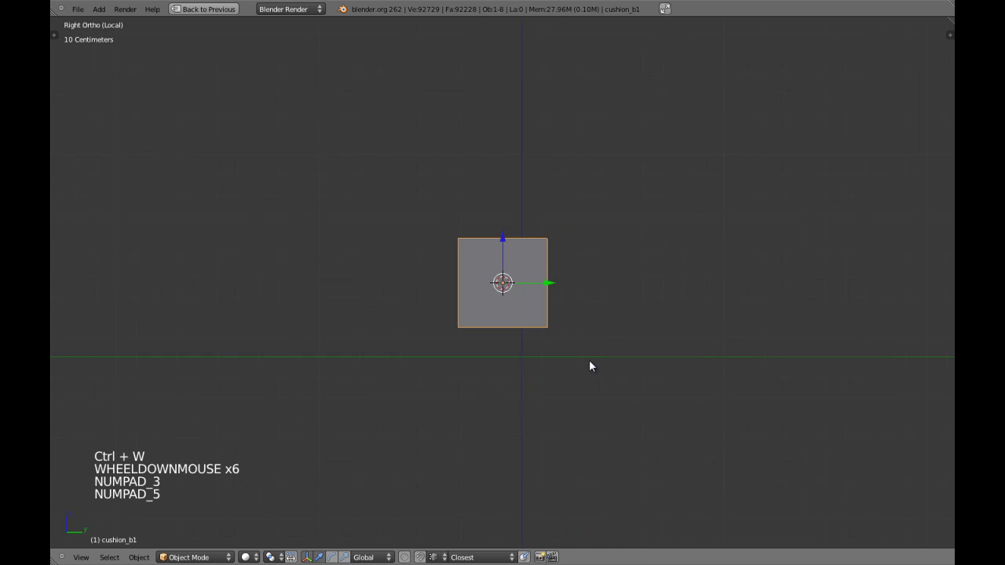
# Step: Enter Edit Mode and add two evenly spaced vertical loop cuts around the cube without sliding them
pyautogui.press('Tab')
pyautogui.press('z')
pyautogui.scroll(5, 487, 214)
pyautogui.press('a')
pyautogui.press('a')
pyautogui.press('a')
pyautogui.hotkey('ctrl', 'r')
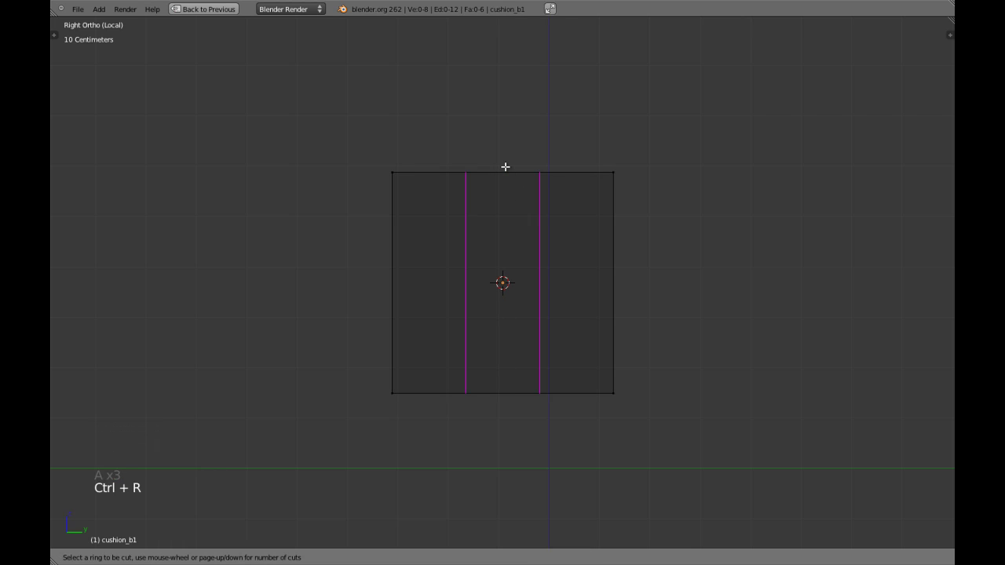
pyautogui.click(505, 166)
pyautogui.rightClick(505, 167)
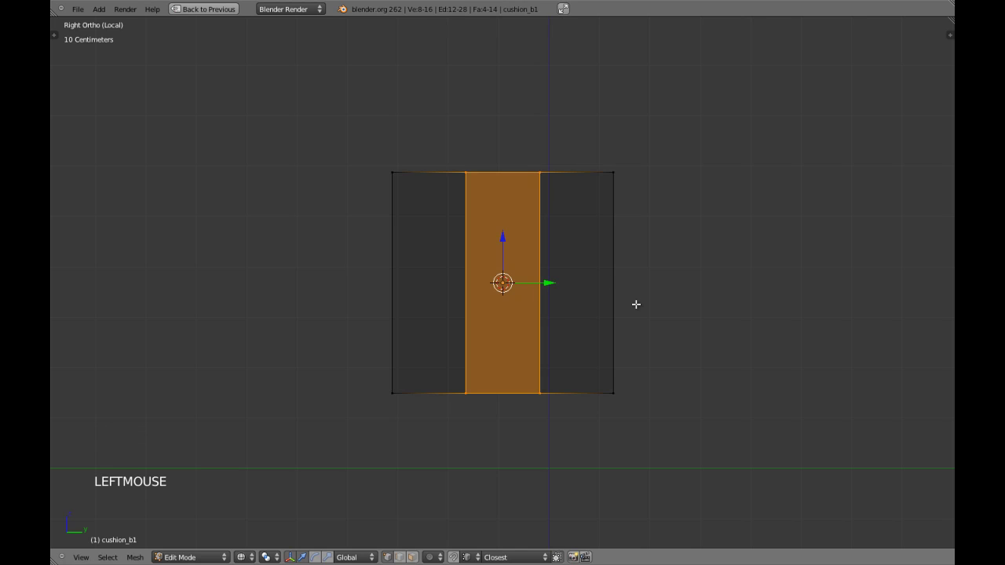
# Step: Scale the two new edge loops by 0.05 along Y so they form a narrow central strip
pyautogui.press('s')
pyautogui.press('s')
pyautogui.press('y')
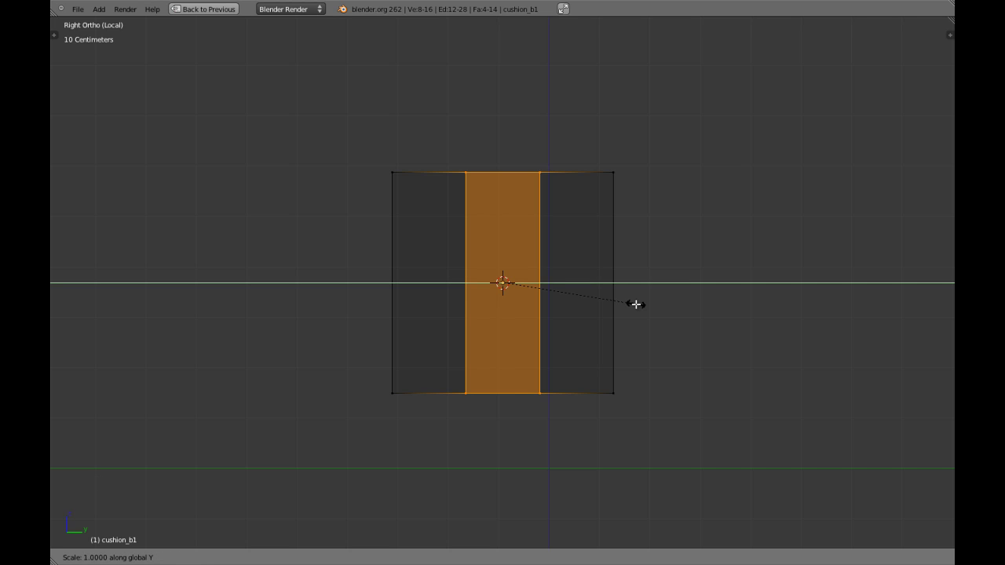
pyautogui.write('0.05')
pyautogui.click(636, 304)
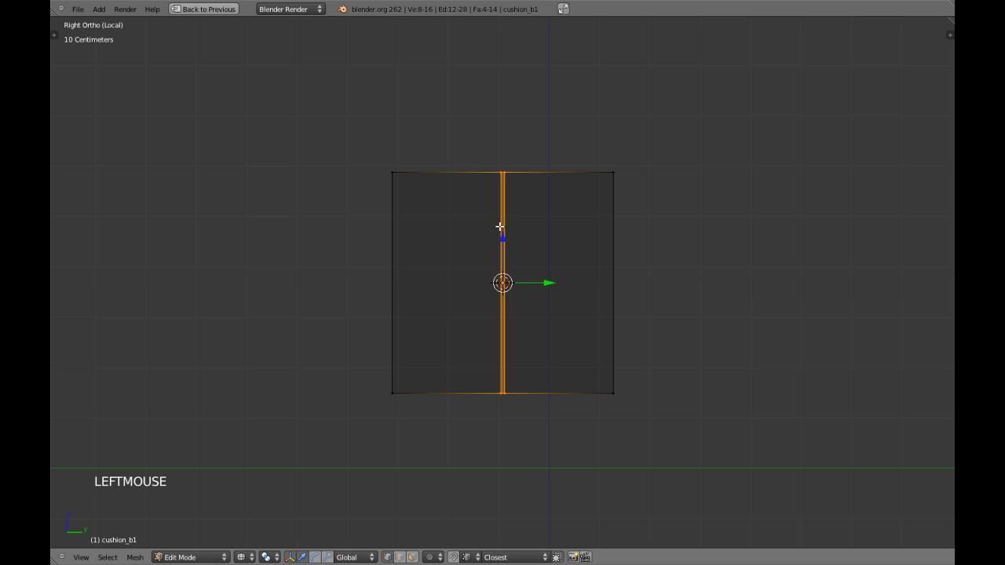
pyautogui.scroll(2, 500, 226)
pyautogui.press('z')
pyautogui.scroll(-2, 487, 208)
pyautogui.moveTo(482, 202); pyautogui.dragTo(478, 224, button='middle')
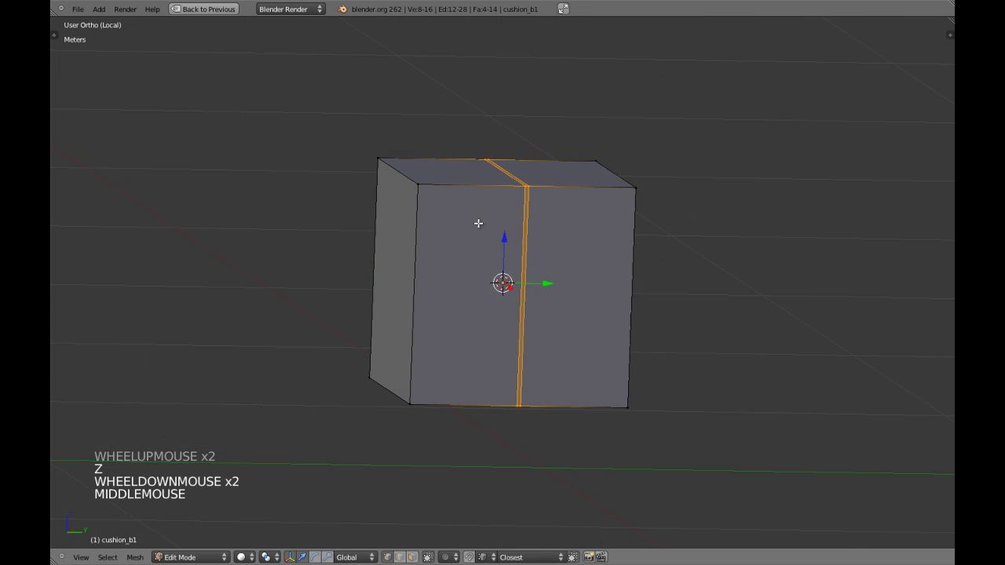
# Step: Invert the selection to the cube's outer corner vertices and scale them uniformly to about 0.63 in the orthographic right view
pyautogui.hotkey('ctrl', 'i')
pyautogui.press('z')
pyautogui.press('KP_1')
pyautogui.press('KP_3')
pyautogui.press('z')
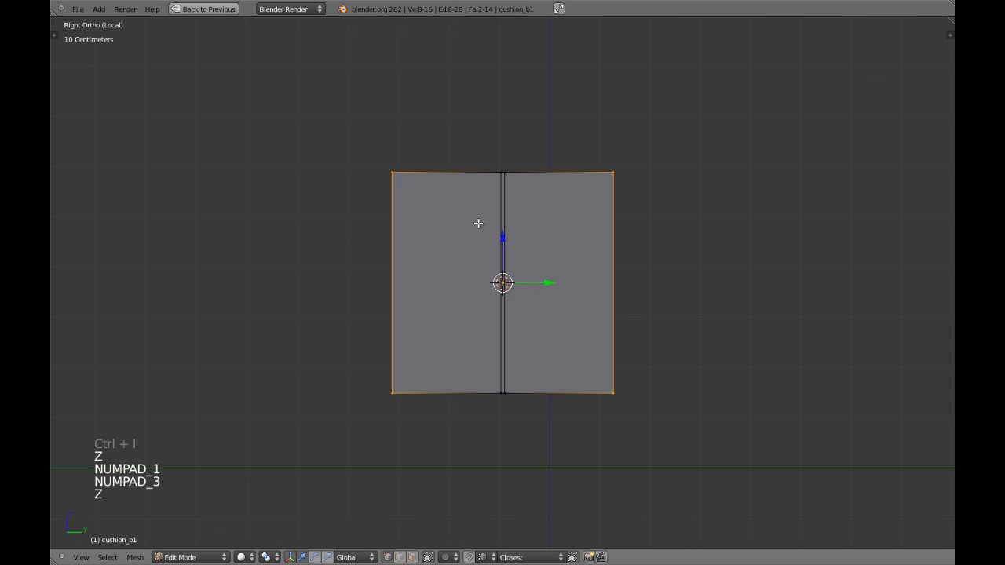
pyautogui.press('s')
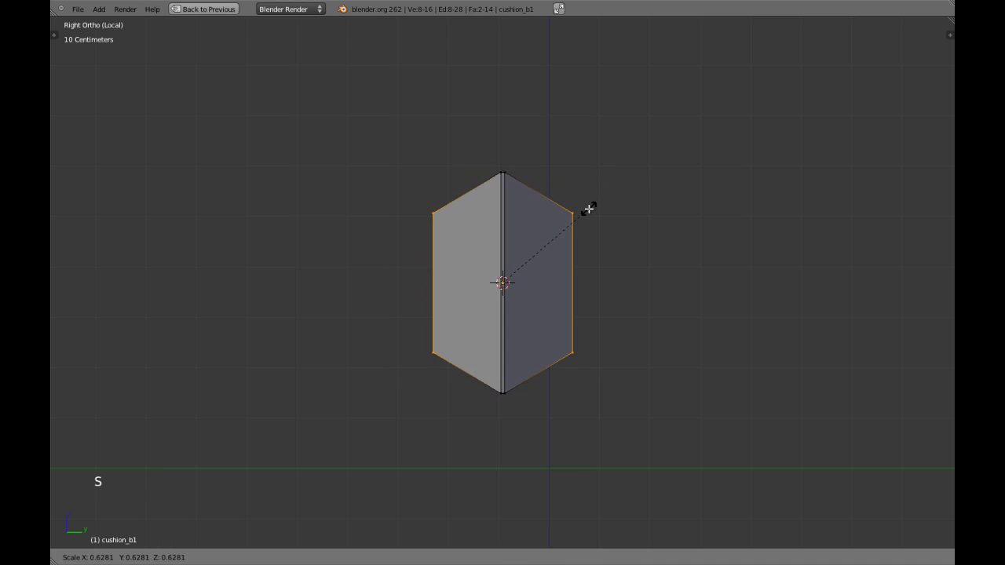
pyautogui.click(590, 209)
# Step: Scale the outer corner vertices inward along Y to make the cushion thinner, and return to Object Mode
pyautogui.press('s')
pyautogui.press('s')
pyautogui.press('y')
pyautogui.click(591, 224)
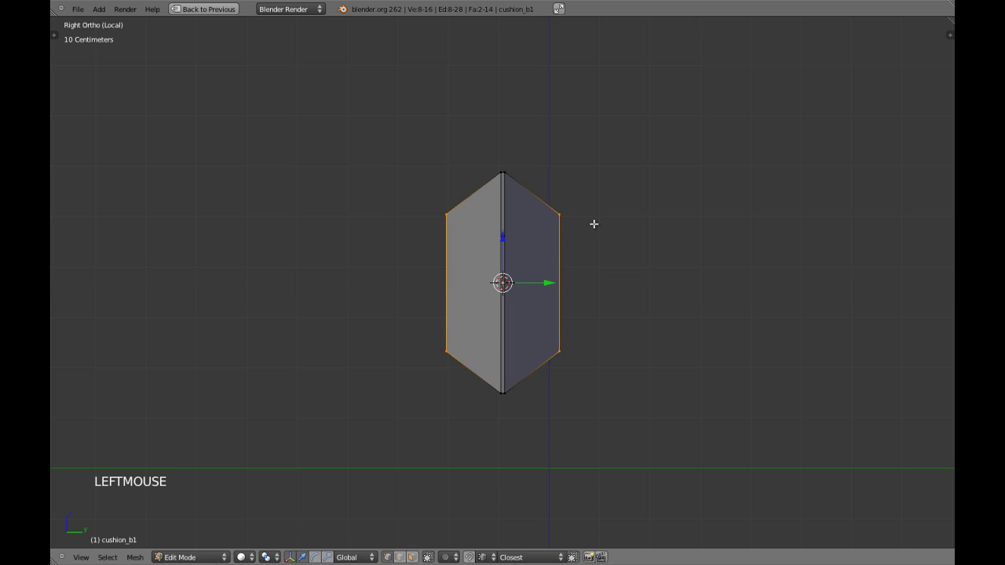
pyautogui.scroll(-3, 592, 225)
pyautogui.press('Tab')
pyautogui.scroll(-1, 453, 285)
pyautogui.moveTo(453, 285); pyautogui.dragTo(579, 292, button='middle')
pyautogui.scroll(6, 578, 292)
pyautogui.press('KP_1')
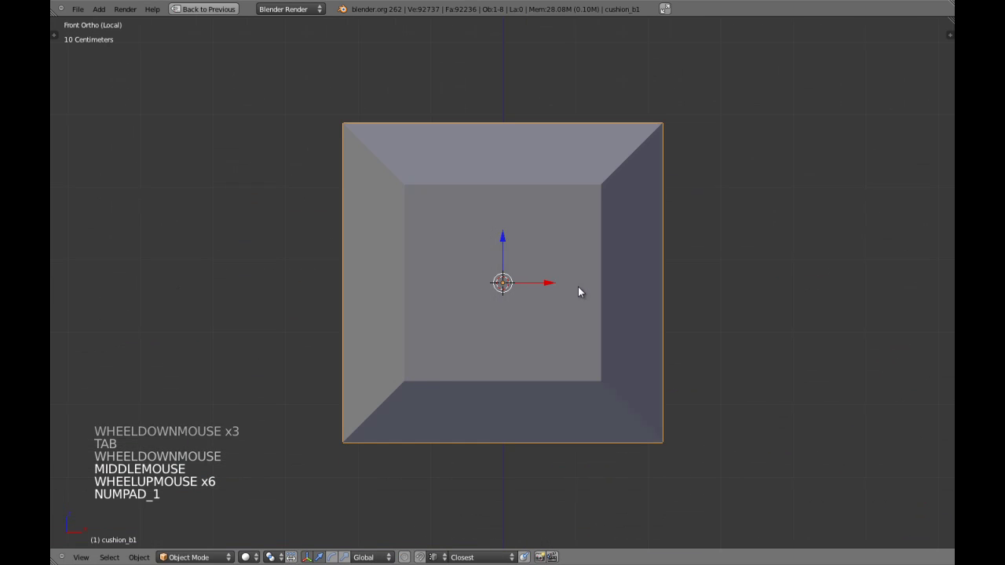
# Step: Enter Edit Mode, switch to face selection and select the narrow central strip's face loop around the cushion
pyautogui.scroll(-5, 589, 339)
pyautogui.press('KP_3')
pyautogui.press('Tab')
pyautogui.press('z')
pyautogui.scroll(4, 534, 240)
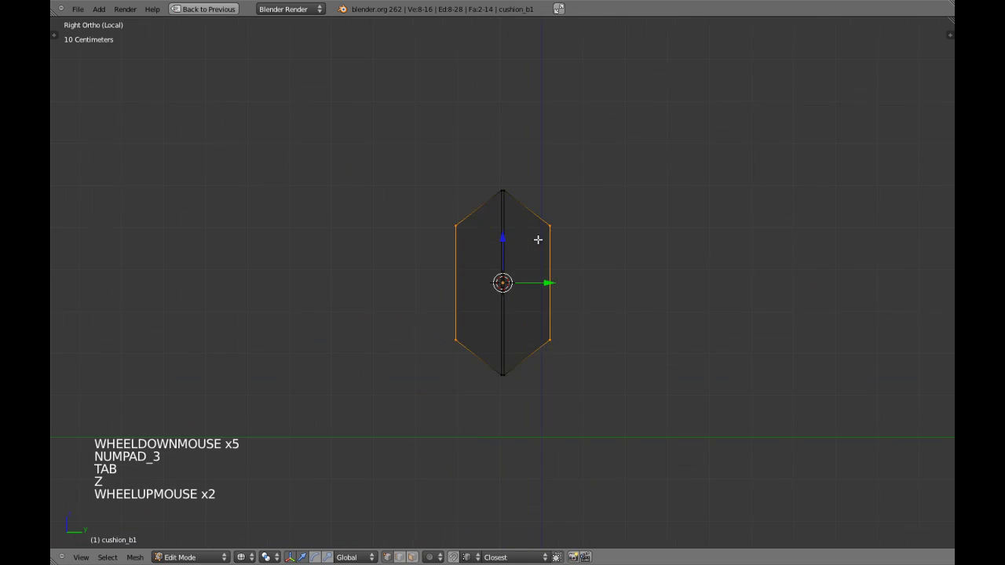
pyautogui.press('a')
pyautogui.keyDown('shift'); pyautogui.moveTo(534, 240); pyautogui.dragTo(487, 236, button='middle'); pyautogui.keyUp('shift')
pyautogui.press('z')
pyautogui.scroll(4, 489, 234)
pyautogui.press('a')
pyautogui.hotkey('ctrl', 'Tab')
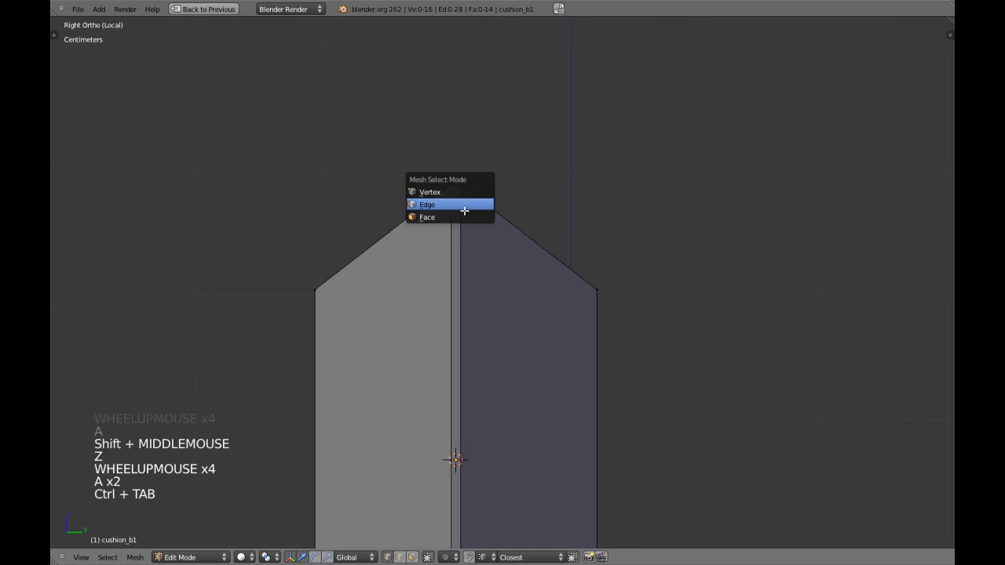
pyautogui.click(463, 218)
pyautogui.keyDown('alt'); pyautogui.keyDown('shift'); pyautogui.rightClick(454, 183); pyautogui.keyUp('shift'); pyautogui.keyUp('alt')
# Step: Extrude the strip's faces in place and scale them outward by about 1.02 on every axis except Y
pyautogui.press('KP_1')
pyautogui.keyDown('shift'); pyautogui.moveTo(453, 184); pyautogui.dragTo(395, 229, button='middle'); pyautogui.keyUp('shift')
pyautogui.press('e')
pyautogui.rightClick(402, 217)
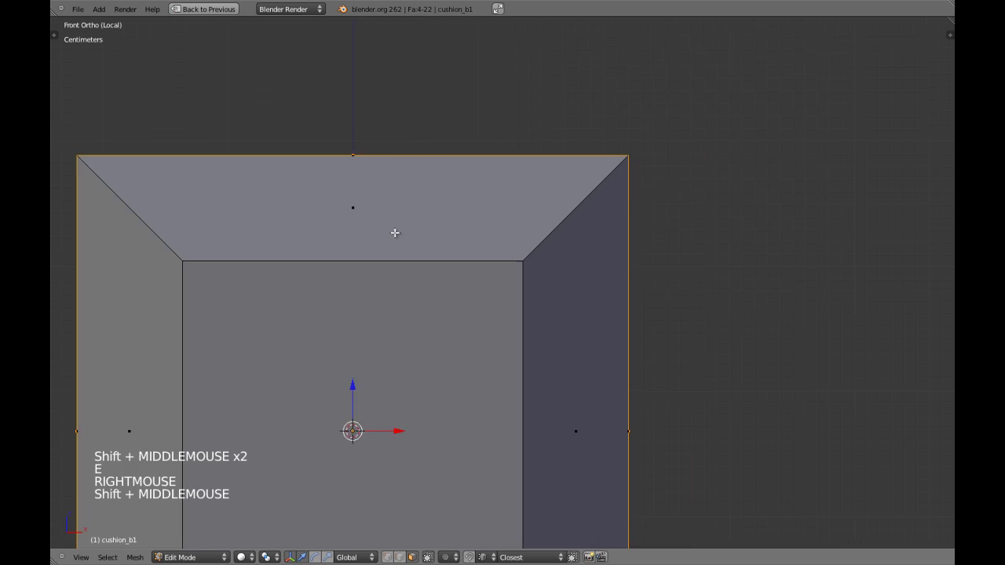
pyautogui.scroll(2, 498, 233)
pyautogui.keyDown('shift'); pyautogui.moveTo(532, 204); pyautogui.dragTo(537, 230, button='middle'); pyautogui.keyUp('shift')
pyautogui.press('s')
pyautogui.hotkey('shift', 'y')
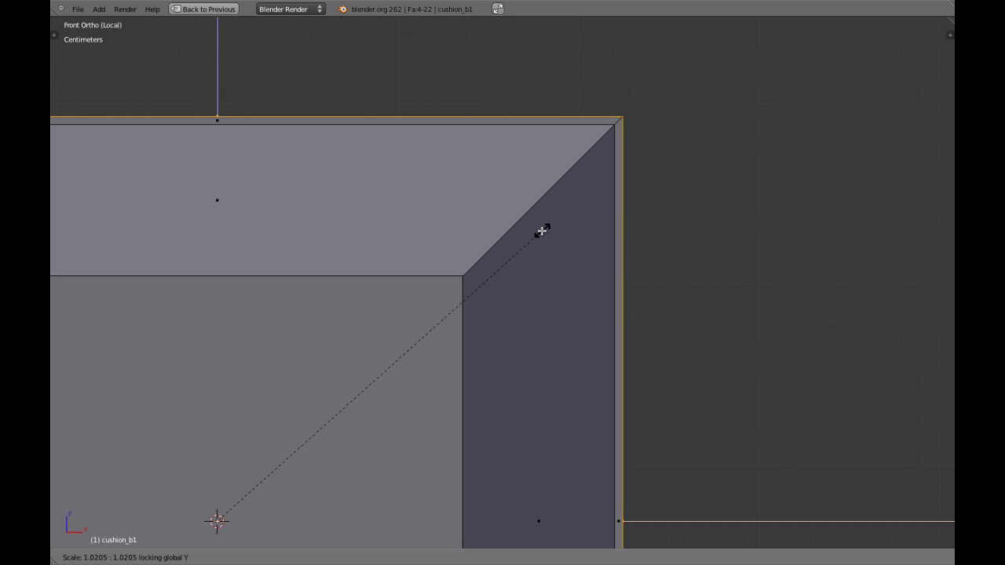
pyautogui.keyDown('shift'); pyautogui.click(540, 232); pyautogui.keyUp('shift')
# Step: Deselect everything and add a centred loop cut around the extruded rim without sliding it
pyautogui.scroll(-3, 628, 166)
pyautogui.press('a')
pyautogui.moveTo(628, 165); pyautogui.dragTo(475, 265, button='middle')
pyautogui.scroll(4, 578, 209)
pyautogui.press('a')
pyautogui.press('a')
pyautogui.scroll(-3, 528, 245)
pyautogui.scroll(3, 482, 259)
pyautogui.press('a')
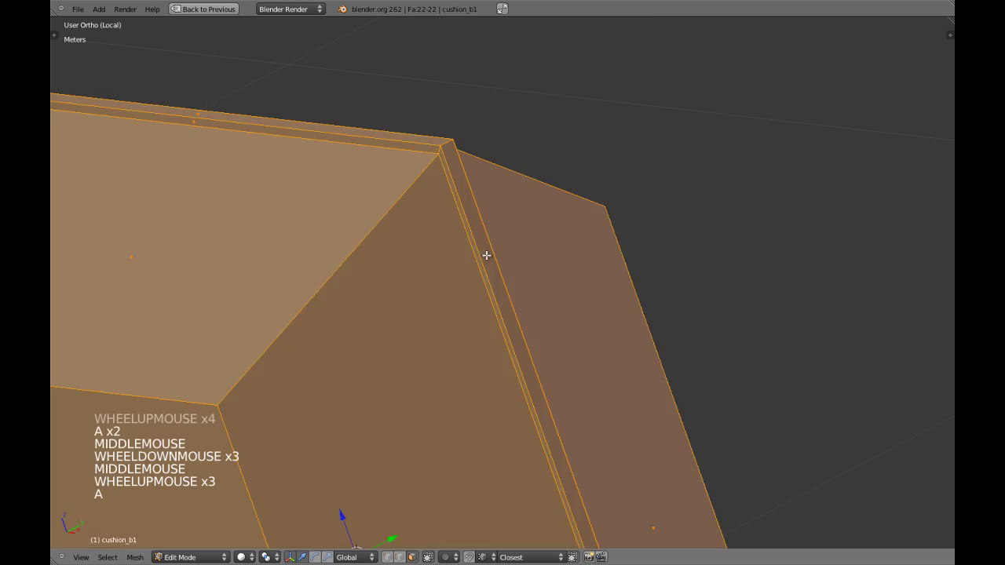
pyautogui.press('a')
pyautogui.hotkey('ctrl', 'r')
pyautogui.rightClick(481, 166)
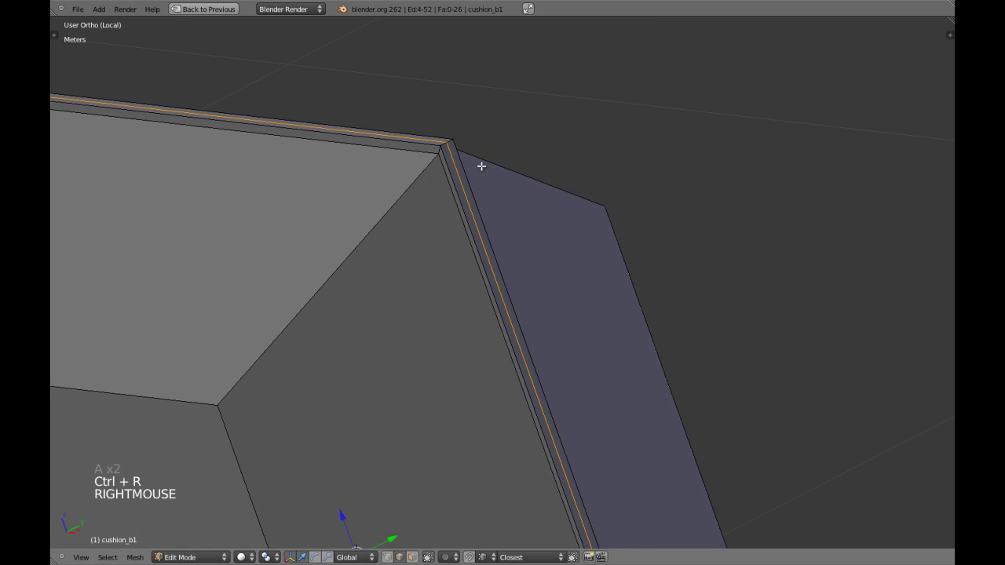
# Step: Scale the new rim loop slightly outward in the front view to give the seam a pointed profile
pyautogui.press('KP_1')
pyautogui.keyDown('shift'); pyautogui.moveTo(505, 170); pyautogui.dragTo(556, 238, button='middle'); pyautogui.keyUp('shift')
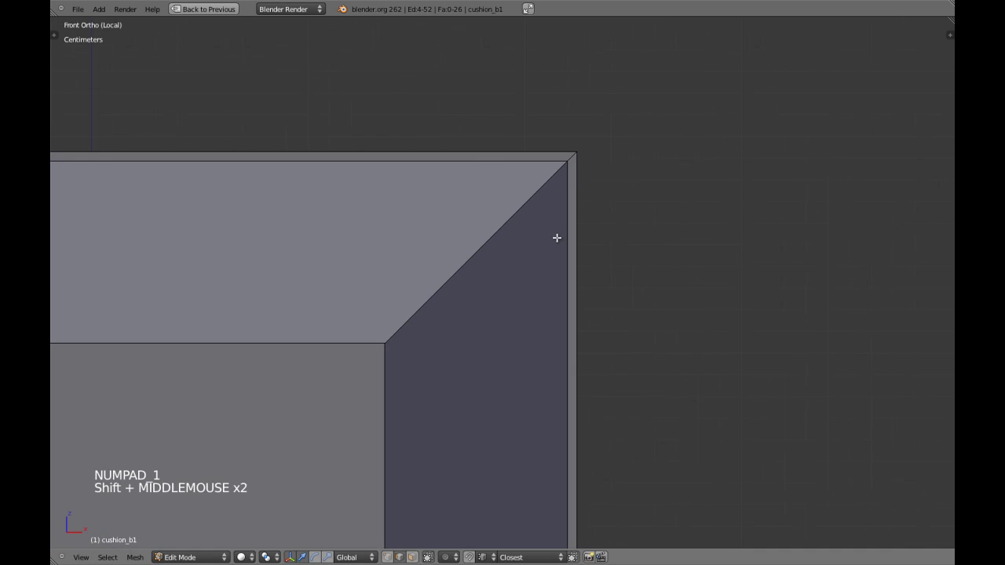
pyautogui.press('s')
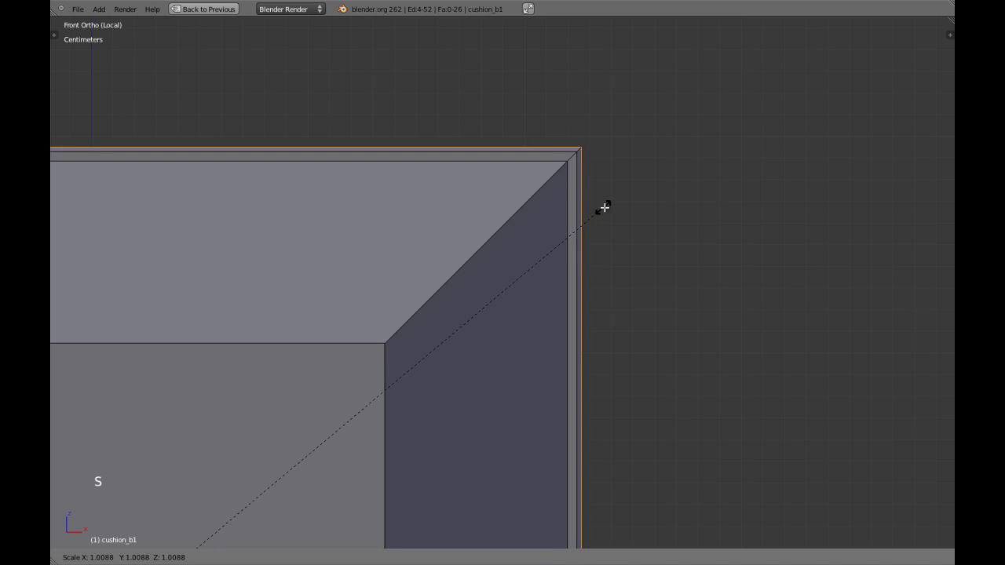
pyautogui.keyDown('shift'); pyautogui.click(636, 186); pyautogui.keyUp('shift')
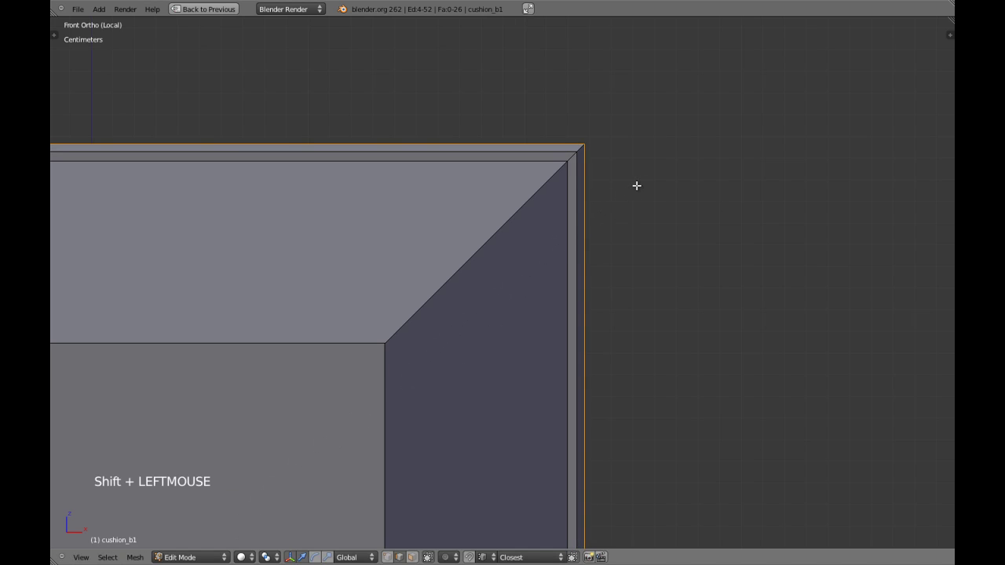
# Step: Leave Edit Mode and examine the raised seam rim up close at the cushion's upper corner
pyautogui.scroll(-5, 594, 241)
pyautogui.press('Tab')
pyautogui.moveTo(594, 241); pyautogui.dragTo(547, 258, button='middle')
pyautogui.scroll(4, 463, 307)
pyautogui.scroll(-2, 462, 307)
pyautogui.scroll(4, 462, 249)
pyautogui.moveTo(463, 248)
pyautogui.mouseDown(button='middle')
pyautogui.moveTo(508, 221)
pyautogui.moveTo(468, 220)
pyautogui.moveTo(437, 274)
pyautogui.mouseUp(button='middle')
pyautogui.press('KP_1')
pyautogui.press('z')
pyautogui.press('z')
pyautogui.scroll(1, 464, 278)
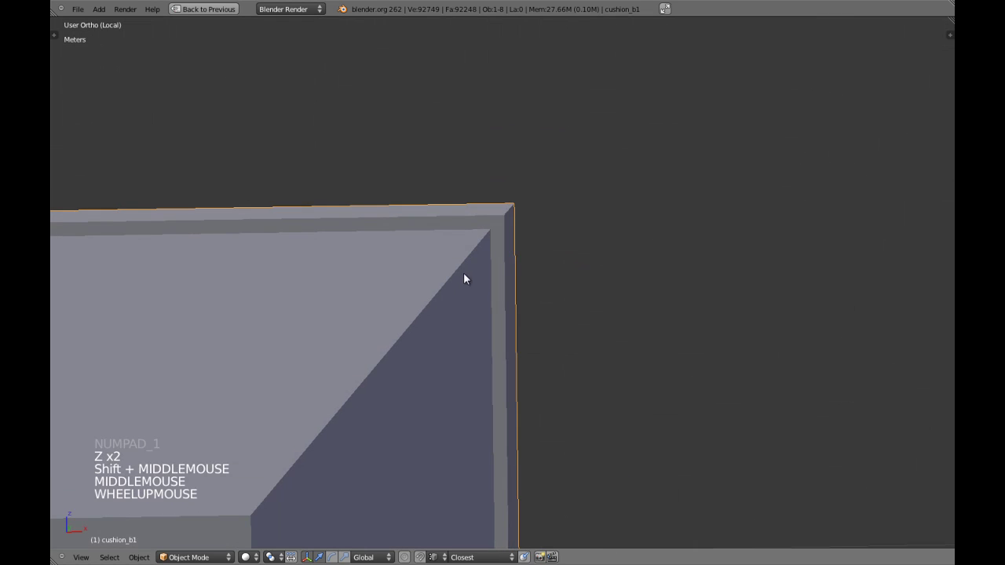
pyautogui.press('KP_1')
pyautogui.scroll(-5, 471, 235)
pyautogui.keyDown('shift'); pyautogui.moveTo(469, 247); pyautogui.dragTo(578, 185, button='middle'); pyautogui.keyUp('shift')
pyautogui.scroll(-1, 549, 224)
pyautogui.keyDown('shift'); pyautogui.scroll(-1, 552, 222); pyautogui.keyUp('shift')
# Step: Inspect the cushion's whole mesh from the front and its overall shape in perspective
pyautogui.rightClick(579, 187)
pyautogui.scroll(-3, 579, 187)
pyautogui.press('Tab')
pyautogui.press('a')
pyautogui.press('a')
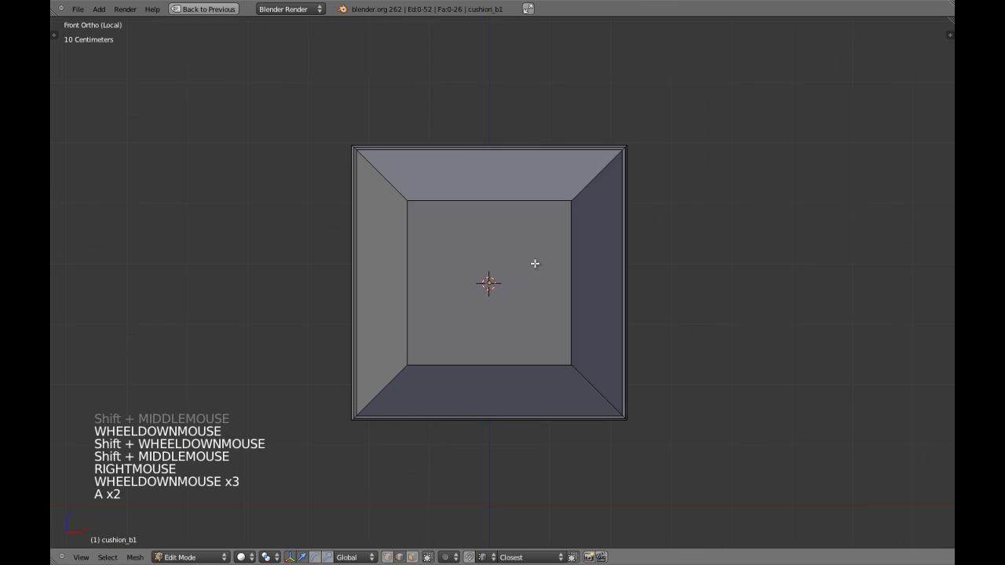
pyautogui.press('a')
pyautogui.press('a')
pyautogui.keyDown('shift'); pyautogui.moveTo(541, 230); pyautogui.dragTo(484, 335, button='middle'); pyautogui.keyUp('shift')
pyautogui.press('a')
pyautogui.scroll(2, 494, 244)
pyautogui.press('a')
pyautogui.scroll(-3, 495, 252)
pyautogui.press('Tab')
pyautogui.rightClick(529, 283)
pyautogui.press('KP_5')
pyautogui.scroll(-3, 572, 286)
pyautogui.press('KP_1')
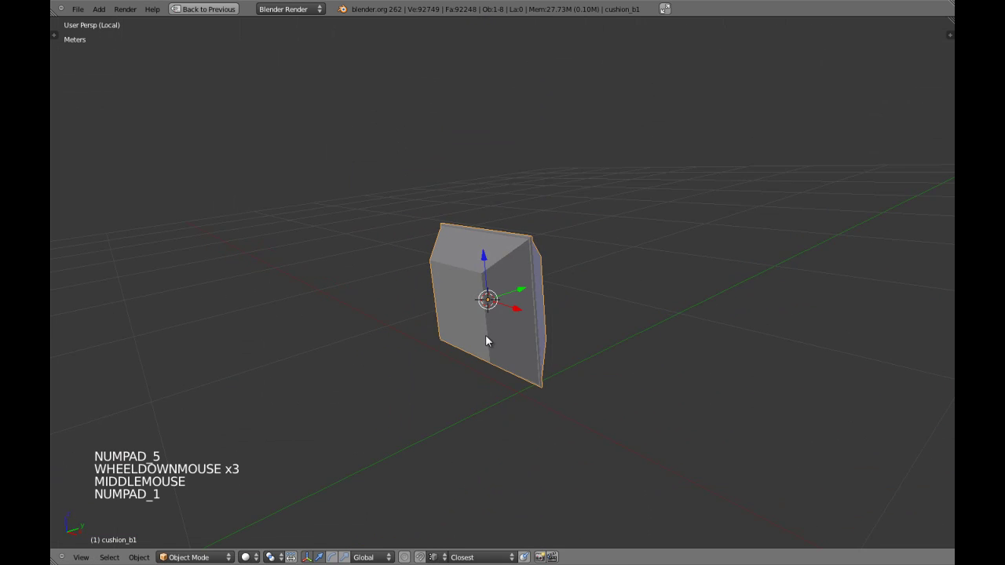
# Step: Enter Edit Mode in the orthographic right view with wireframe shading, switch to face selection and clear the selection
pyautogui.press('KP_5')
pyautogui.press('Tab')
pyautogui.press('z')
pyautogui.press('KP_3')
pyautogui.press('a')
pyautogui.press('a')
pyautogui.scroll(1, 486, 336)
pyautogui.press('a')
pyautogui.scroll(4, 487, 335)
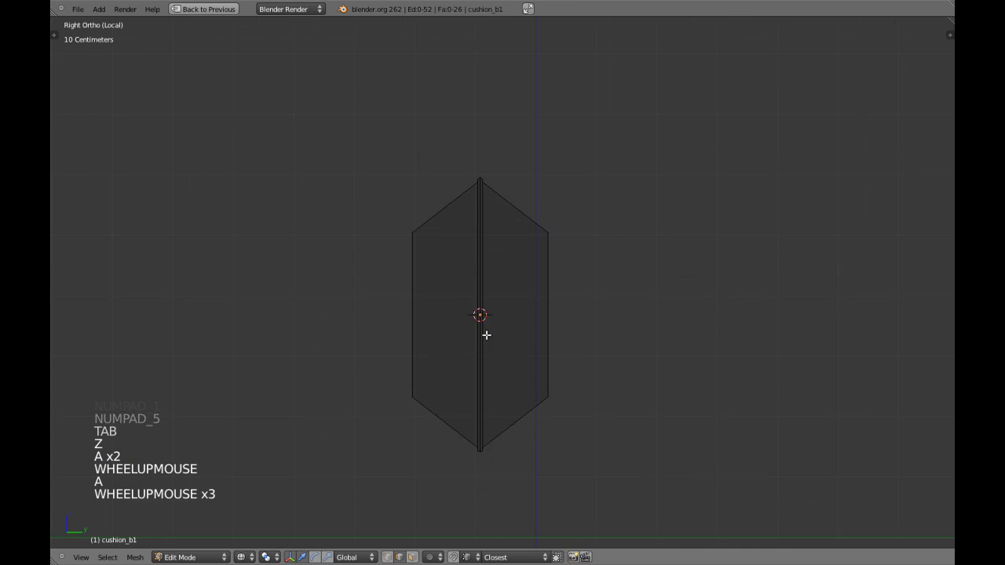
pyautogui.hotkey('ctrl', 'Tab')
pyautogui.click(472, 336)
pyautogui.press('a')
pyautogui.press('a')
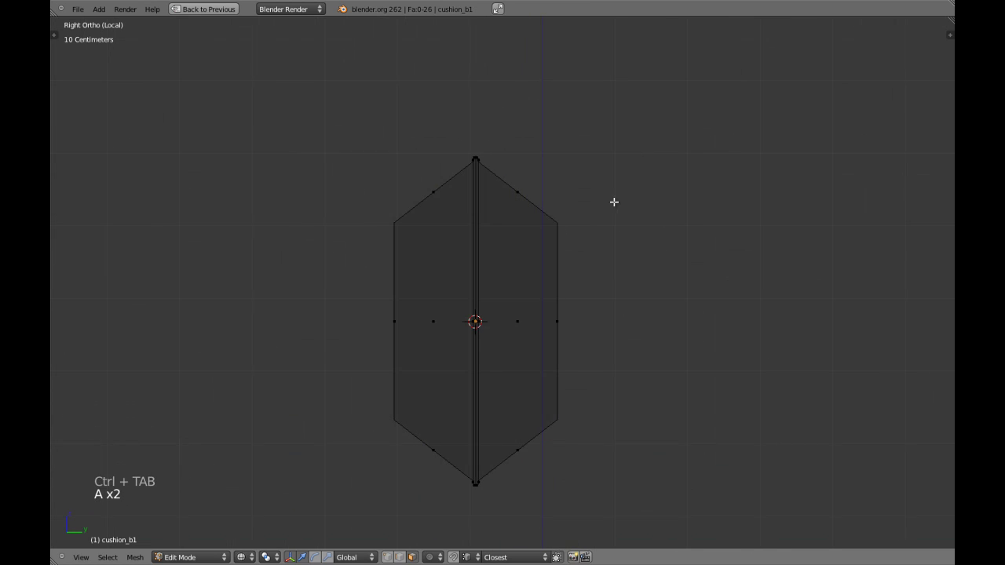
# Step: Box-select all faces on the cushion's positive Y half, delete them and return to Object Mode
pyautogui.press('b')
pyautogui.moveTo(664, 107); pyautogui.dragTo(475, 533)
pyautogui.press('z')
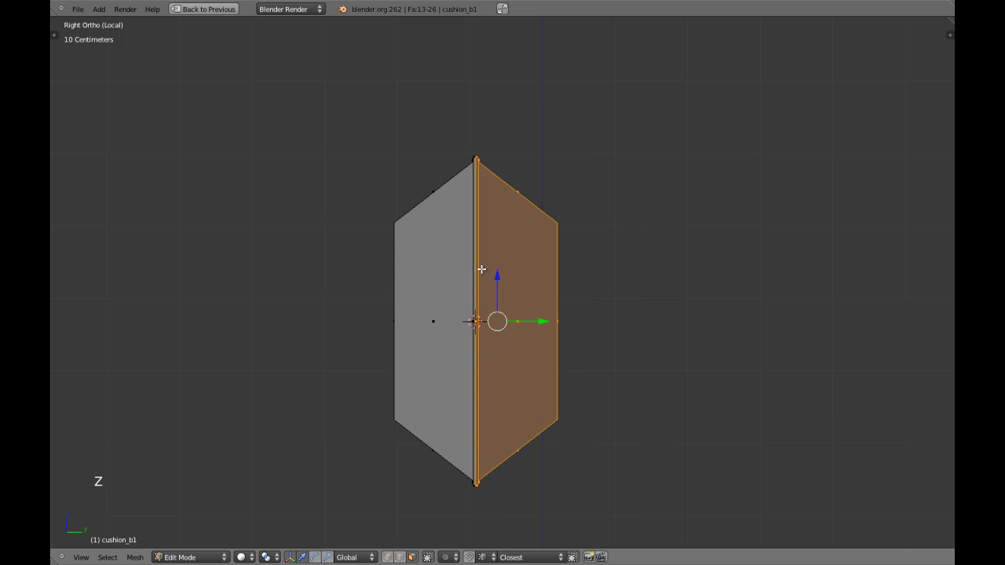
pyautogui.scroll(2, 481, 272)
pyautogui.press('x')
pyautogui.click(481, 271)
pyautogui.scroll(-3, 480, 270)
pyautogui.press('Tab')
pyautogui.moveTo(481, 272); pyautogui.dragTo(502, 303, button='middle')
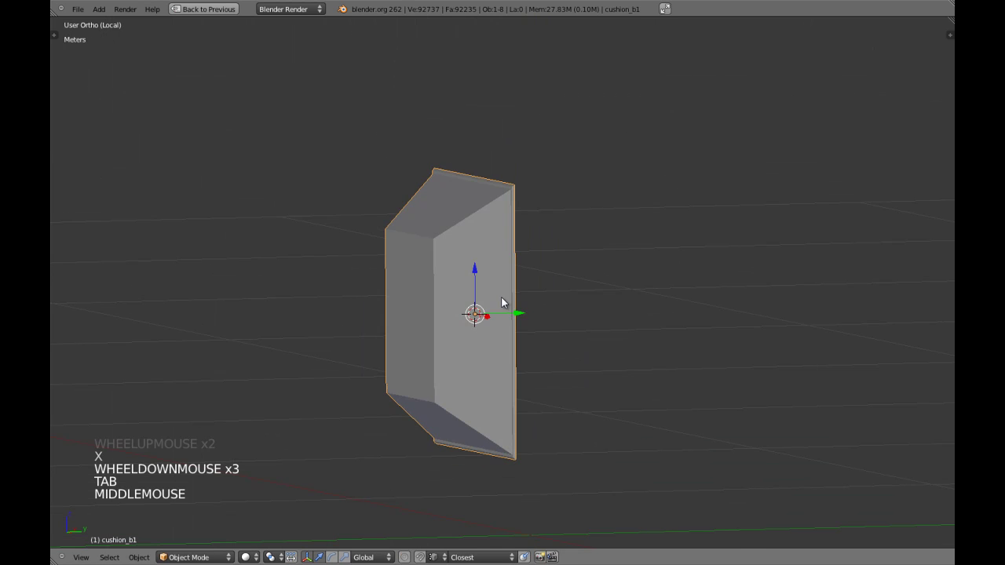
# Step: Apply the cushion's rotation and scale and add a Mirror modifier to it
pyautogui.hotkey('ctrl', 'a')
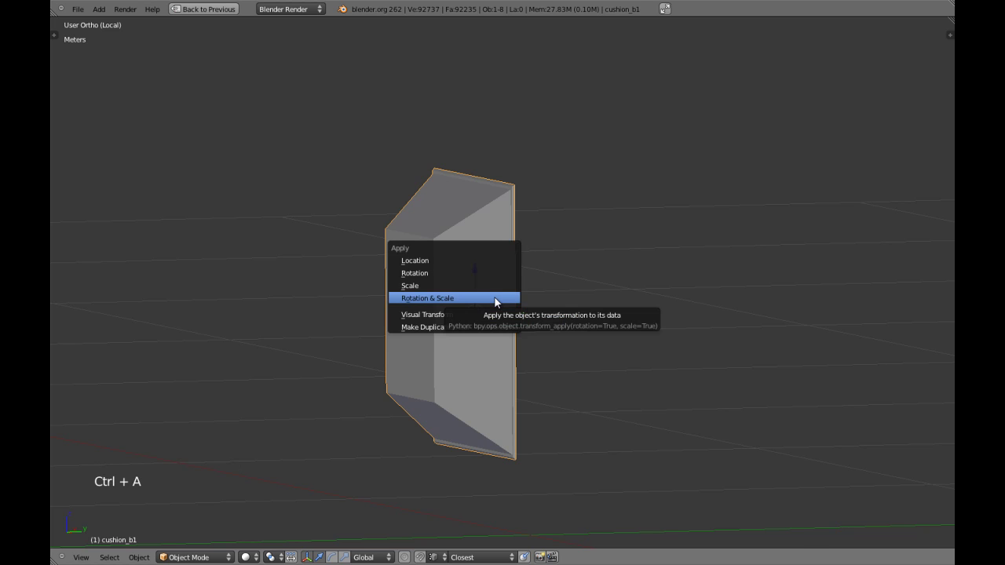
pyautogui.click(495, 299)
pyautogui.hotkey('shift', 'space')
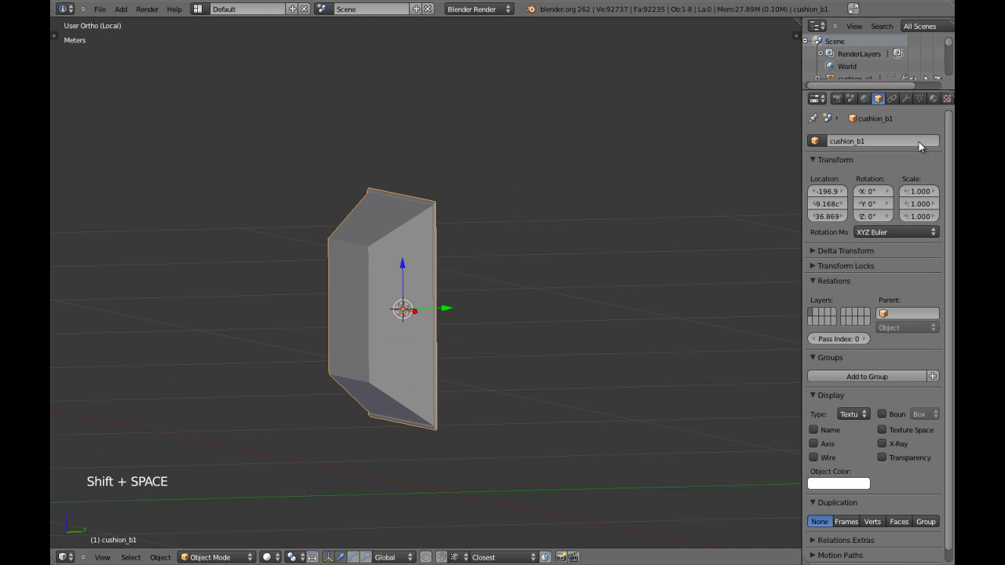
pyautogui.click(906, 99)
pyautogui.click(863, 155)
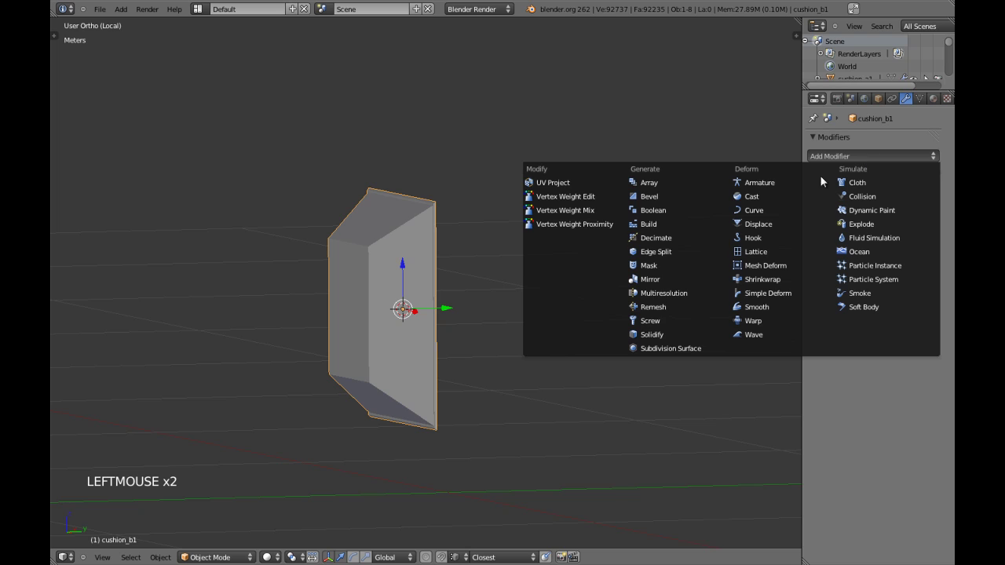
pyautogui.click(655, 281)
# Step: Set the Mirror modifier to the Y axis only, enable Clipping and collapse its settings
pyautogui.click(818, 242)
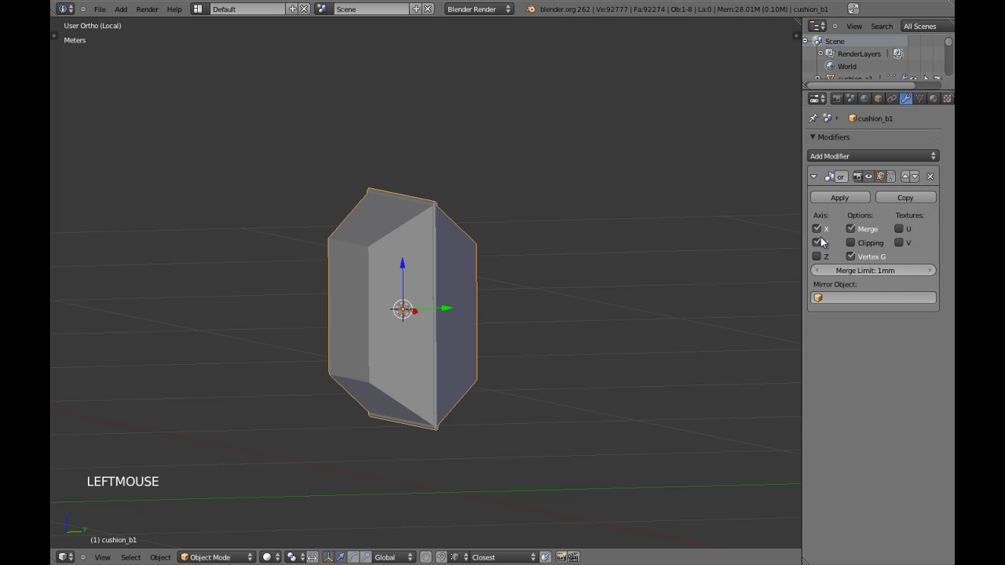
pyautogui.click(850, 243)
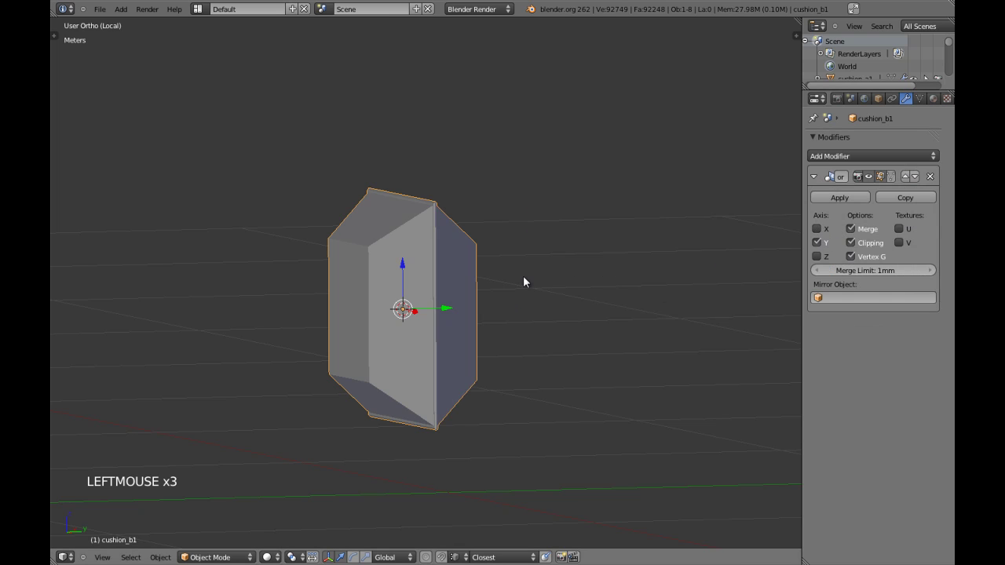
pyautogui.click(813, 176)
pyautogui.moveTo(431, 248); pyautogui.dragTo(406, 361, button='middle')
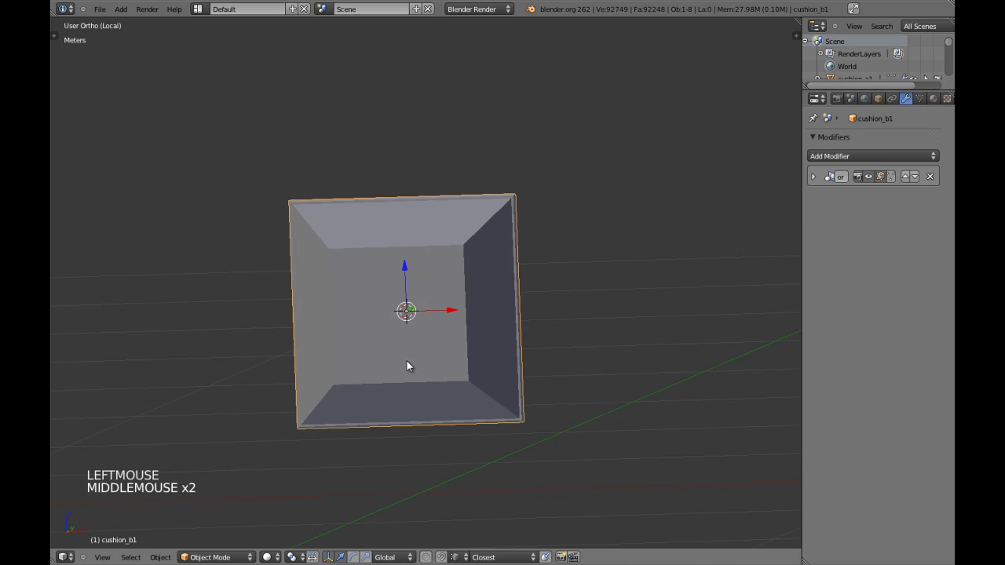
# Step: Enter Edit Mode in the front view and add one centred horizontal and one centred vertical loop cut without sliding
pyautogui.press('KP_1')
pyautogui.press('Tab')
pyautogui.press('z')
pyautogui.press('a')
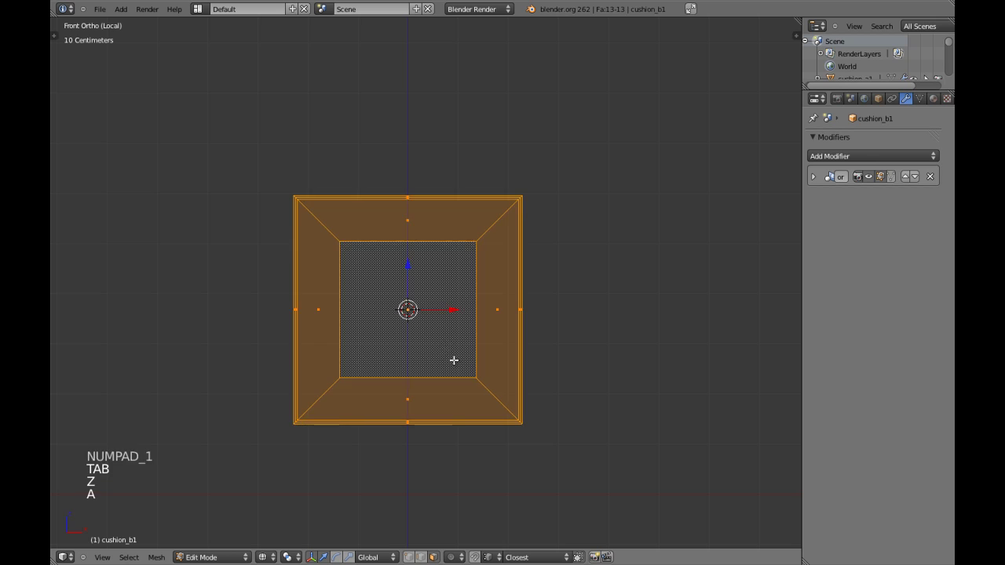
pyautogui.press('z')
pyautogui.scroll(2, 467, 355)
pyautogui.press('a')
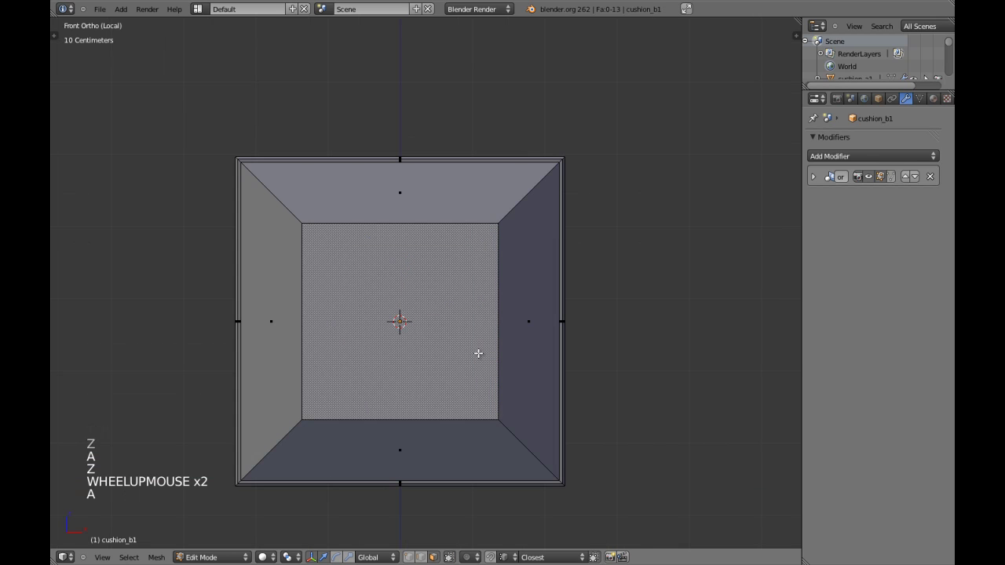
pyautogui.hotkey('ctrl', 'r')
pyautogui.click(511, 318)
pyautogui.rightClick(467, 252)
pyautogui.hotkey('ctrl', 'r')
pyautogui.click(411, 215)
pyautogui.rightClick(442, 226)
# Step: Switch to edge selection, select the horizontal centre loop and scale it to about 0.94 along X
pyautogui.press('a')
pyautogui.hotkey('ctrl', 'Tab')
pyautogui.click(466, 316)
pyautogui.keyDown('alt'); pyautogui.keyDown('shift'); pyautogui.rightClick(463, 317); pyautogui.keyUp('shift'); pyautogui.keyUp('alt')
pyautogui.press('s')
pyautogui.press('x')
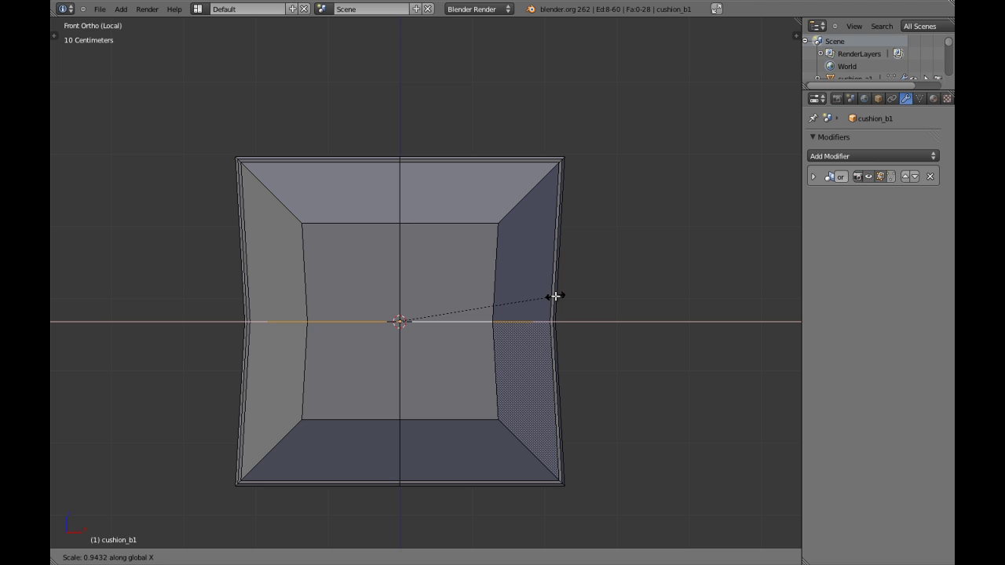
pyautogui.click(555, 296)
# Step: Select the vertical centre loop and scale it to about 0.985 along Z
pyautogui.press('a')
pyautogui.keyDown('alt'); pyautogui.keyDown('shift'); pyautogui.rightClick(400, 273); pyautogui.keyUp('shift'); pyautogui.keyUp('alt')
pyautogui.press('s')
pyautogui.press('z')
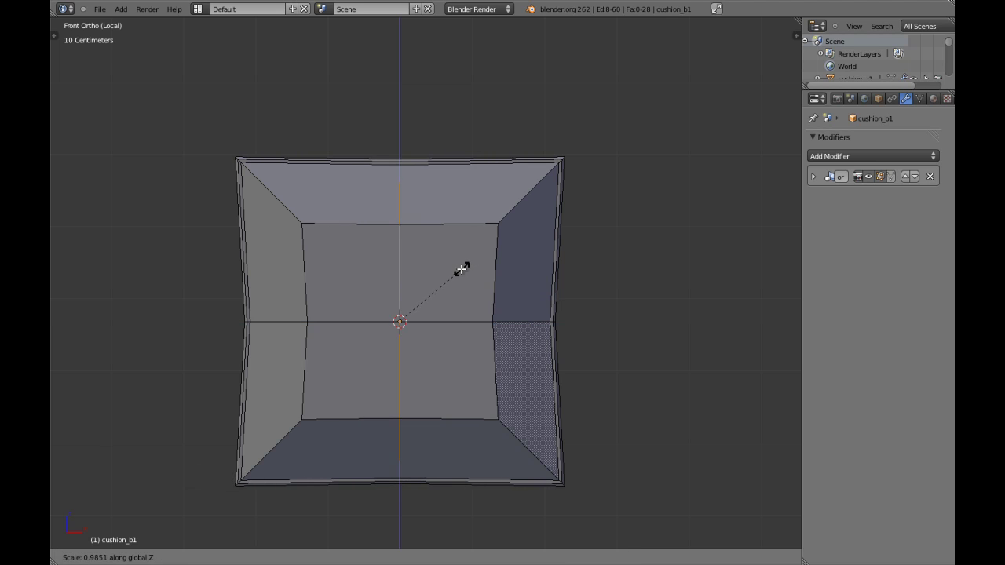
pyautogui.keyDown('shift'); pyautogui.click(459, 270); pyautogui.keyUp('shift')
# Step: Switch to vertex selection in wireframe and deselect the lower vertices of the vertical centre loop
pyautogui.hotkey('ctrl', 'Tab')
pyautogui.press('z')
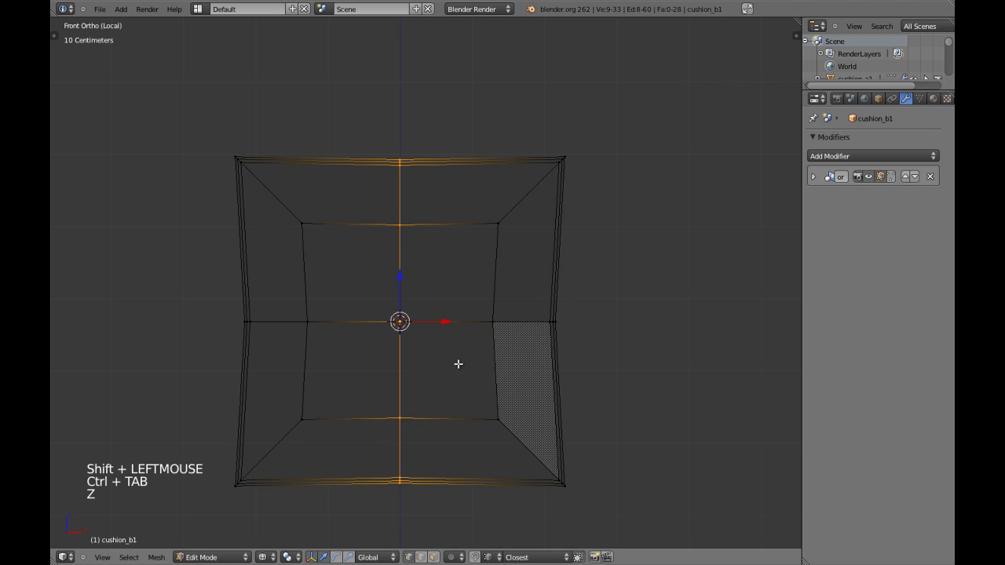
pyautogui.keyDown('shift'); pyautogui.moveTo(458, 363); pyautogui.dragTo(460, 270, button='middle'); pyautogui.keyUp('shift')
pyautogui.press('c')
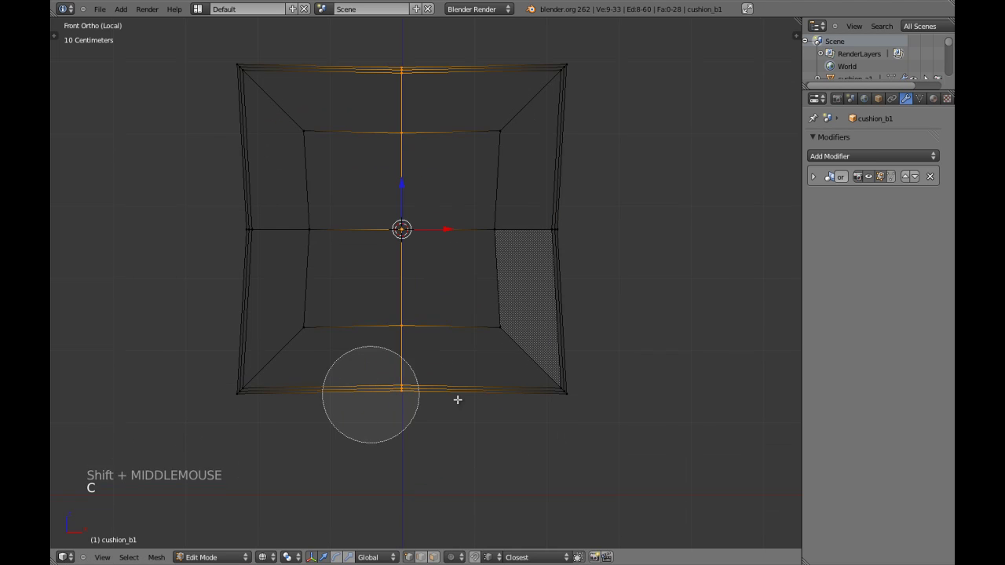
pyautogui.middleClick(406, 363)
pyautogui.rightClick(406, 363)
pyautogui.press('z')
pyautogui.keyDown('shift'); pyautogui.moveTo(398, 266); pyautogui.dragTo(403, 295, button='middle'); pyautogui.keyUp('shift')
pyautogui.moveTo(406, 98); pyautogui.dragTo(409, 114)
pyautogui.rightClick(408, 114)
# Step: Deselect the loop's remaining middle vertices and move the top-centre vertices down to pinch the cushion's upper edge, then leave Edit Mode
pyautogui.press('z')
pyautogui.press('c')
pyautogui.rightClick(405, 258)
pyautogui.press('c')
pyautogui.middleClick(405, 285)
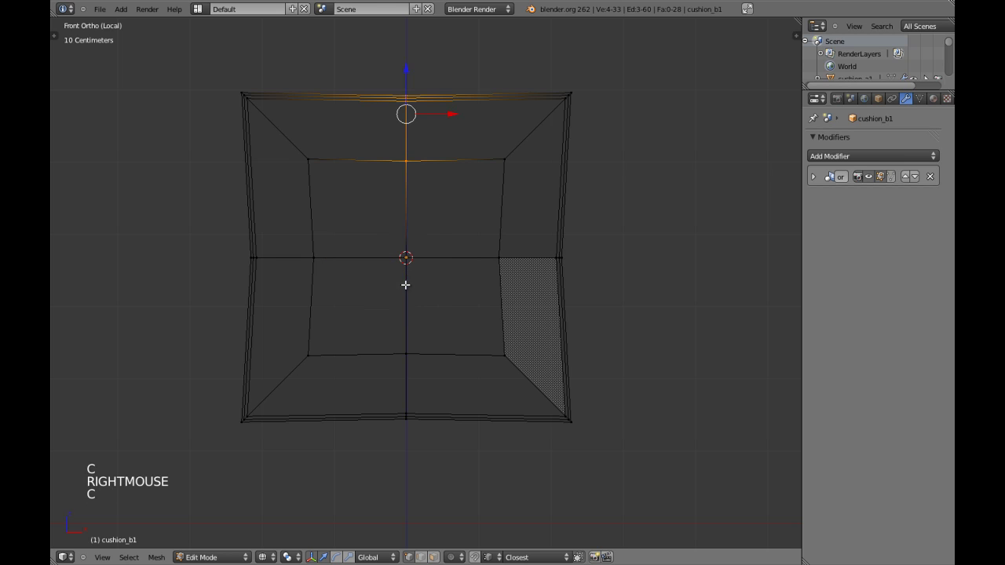
pyautogui.rightClick(405, 285)
pyautogui.press('z')
pyautogui.moveTo(404, 93)
pyautogui.mouseDown()
pyautogui.moveTo(405, 81)
pyautogui.moveTo(408, 94)
pyautogui.mouseUp()
pyautogui.press('a')
pyautogui.press('Tab')
pyautogui.scroll(-3, 430, 268)
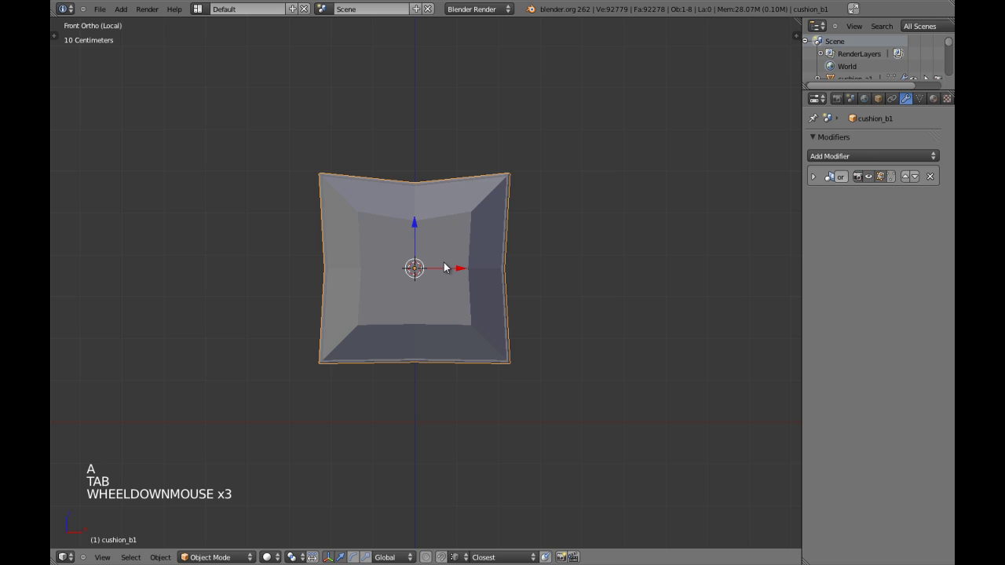
# Step: Select the horizontal centre loop in Edit Mode and scale it slightly inward to pinch the cushion's sides further
pyautogui.press('Tab')
pyautogui.press('a')
pyautogui.press('a')
pyautogui.keyDown('alt'); pyautogui.keyDown('shift'); pyautogui.rightClick(497, 284); pyautogui.keyUp('shift'); pyautogui.keyUp('alt')
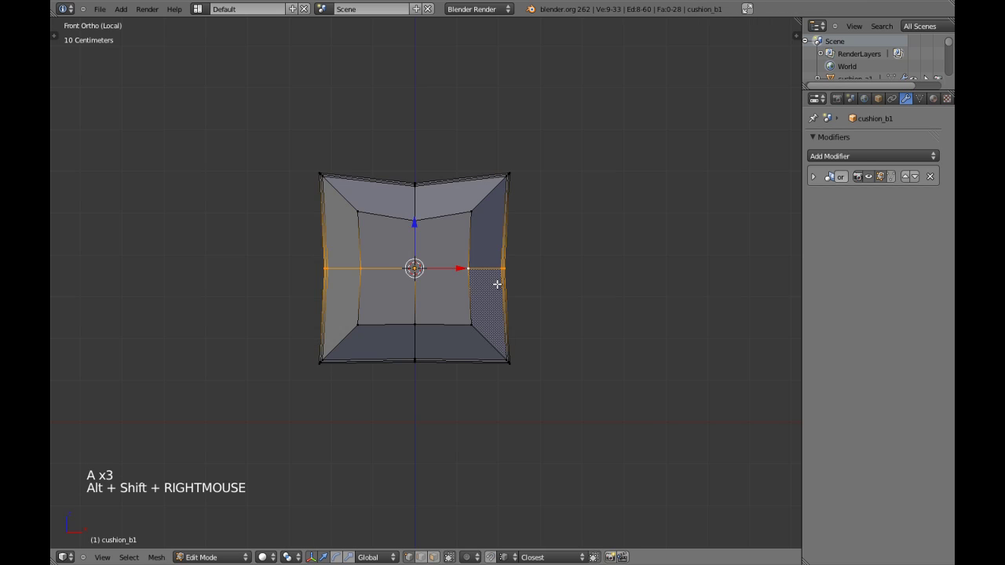
pyautogui.scroll(2, 497, 284)
pyautogui.press('s')
pyautogui.click(612, 234)
pyautogui.press('Tab')
pyautogui.scroll(-3, 565, 251)
pyautogui.moveTo(549, 259); pyautogui.dragTo(428, 283, button='middle')
pyautogui.press('a')
pyautogui.scroll(5, 519, 258)
pyautogui.scroll(-2, 430, 284)
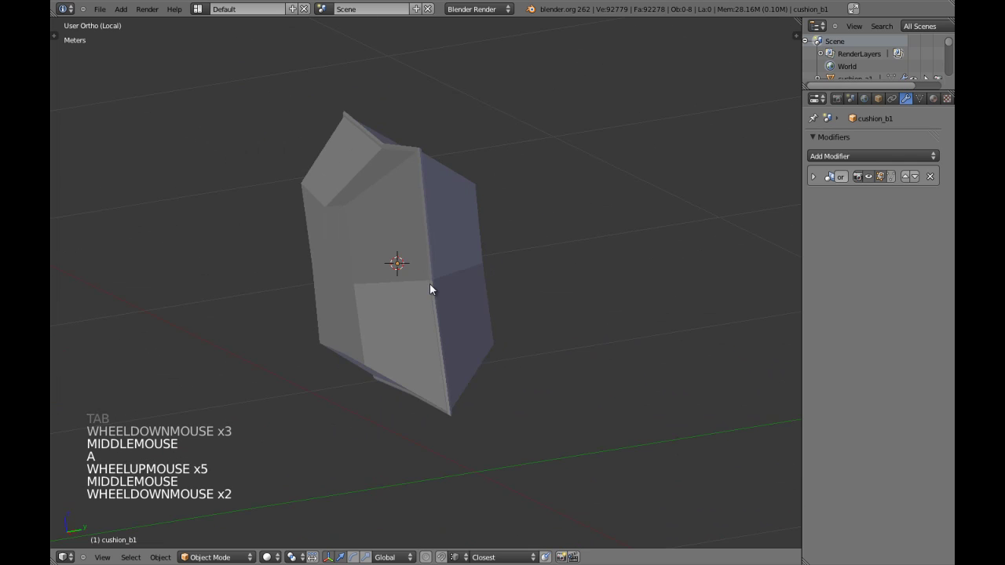
# Step: In the right view, box-select the outermost front vertices and move them slightly toward the seam along Y to thin the cushion
pyautogui.press('KP_3')
pyautogui.press('Tab')
pyautogui.press('z')
pyautogui.keyDown('shift'); pyautogui.moveTo(395, 214); pyautogui.dragTo(395, 273, button='middle'); pyautogui.keyUp('shift')
pyautogui.press('a')
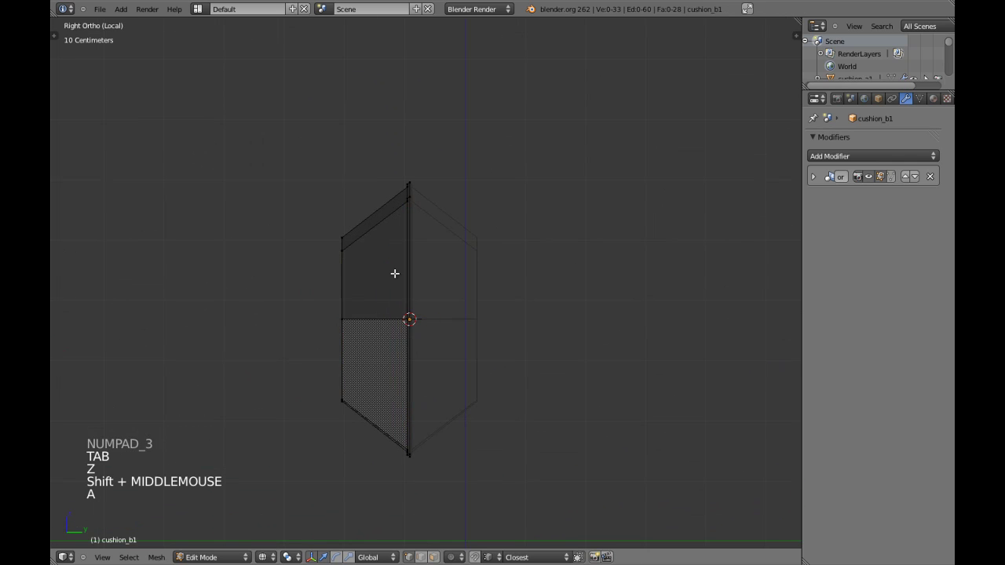
pyautogui.press('b')
pyautogui.moveTo(254, 157); pyautogui.dragTo(353, 428)
pyautogui.moveTo(383, 325); pyautogui.dragTo(405, 320)
pyautogui.press('z')
pyautogui.press('Tab')
pyautogui.moveTo(433, 314); pyautogui.dragTo(453, 344, button='middle')
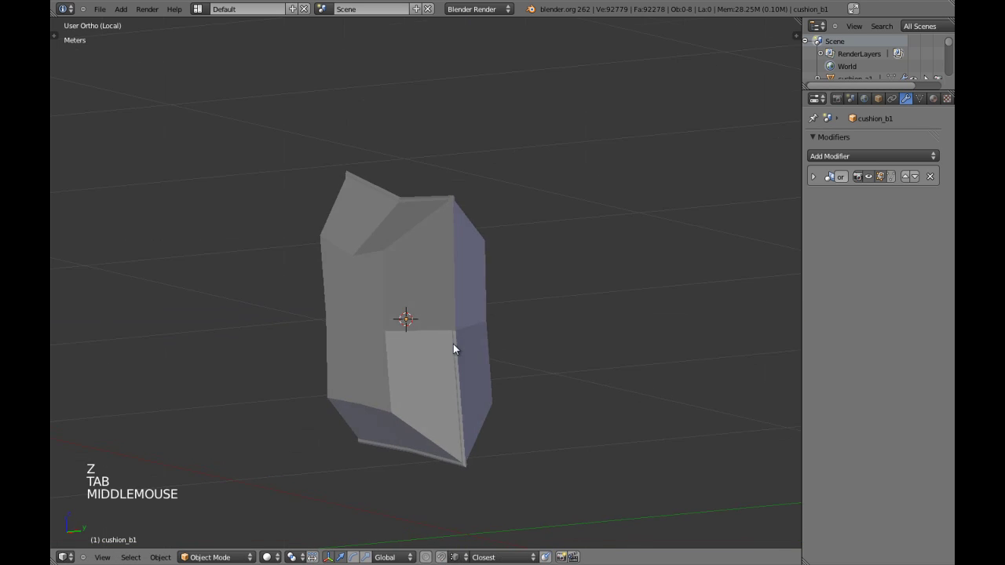
# Step: Scale the selected front panel vertices to about 0.91 in the right view
pyautogui.press('KP_3')
pyautogui.press('Tab')
pyautogui.press('z')
pyautogui.scroll(1, 415, 327)
pyautogui.scroll(1, 415, 327)
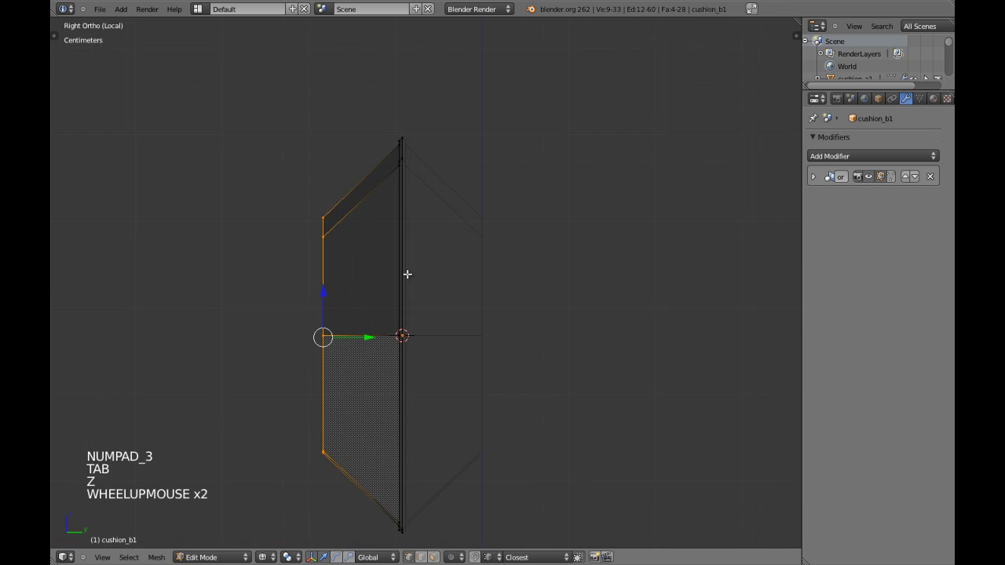
pyautogui.press('s')
pyautogui.press('s')
pyautogui.press('s')
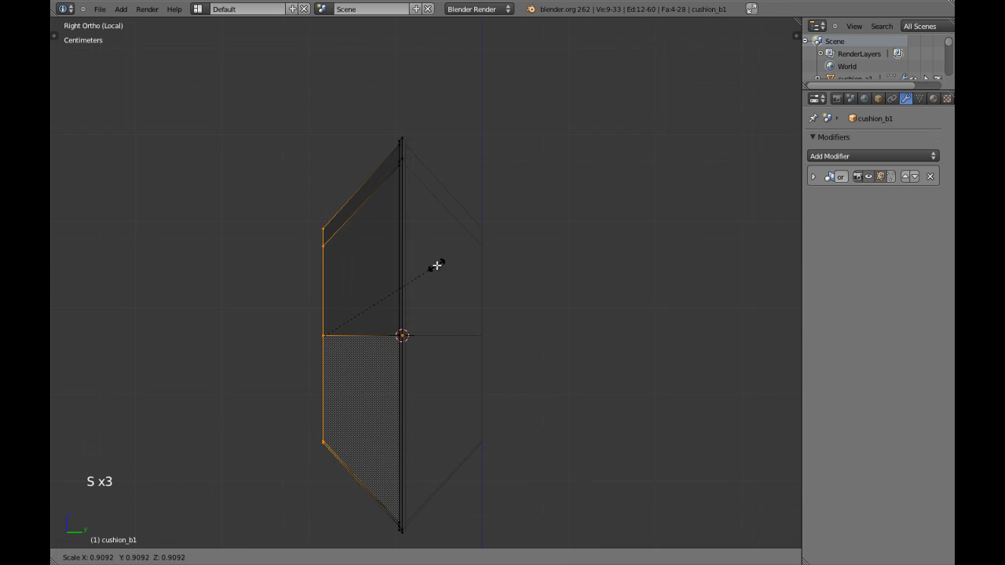
pyautogui.click(437, 265)
# Step: Enlarge the selected front panel slightly in the front view
pyautogui.press('KP_1')
pyautogui.press('z')
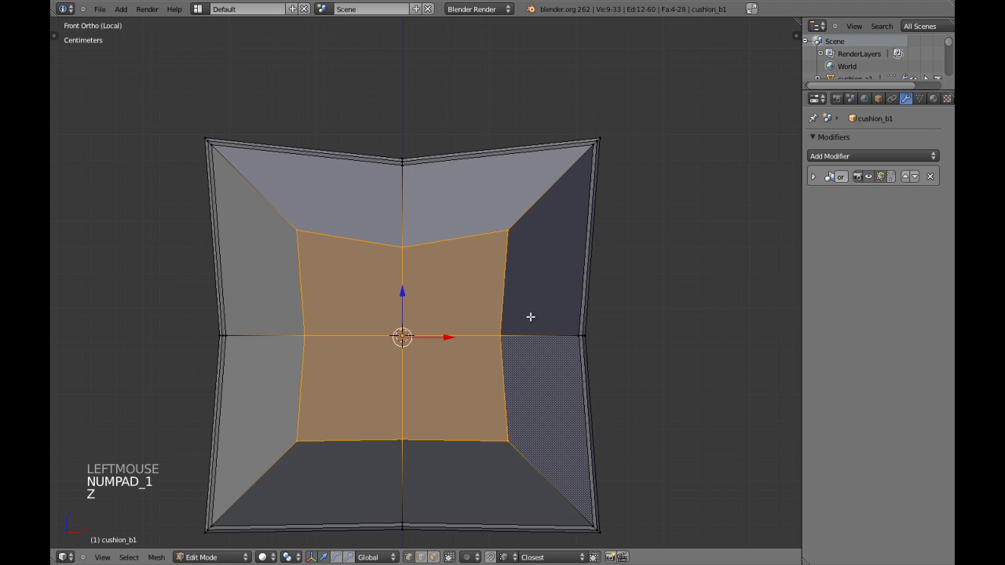
pyautogui.press('s')
pyautogui.click(536, 316)
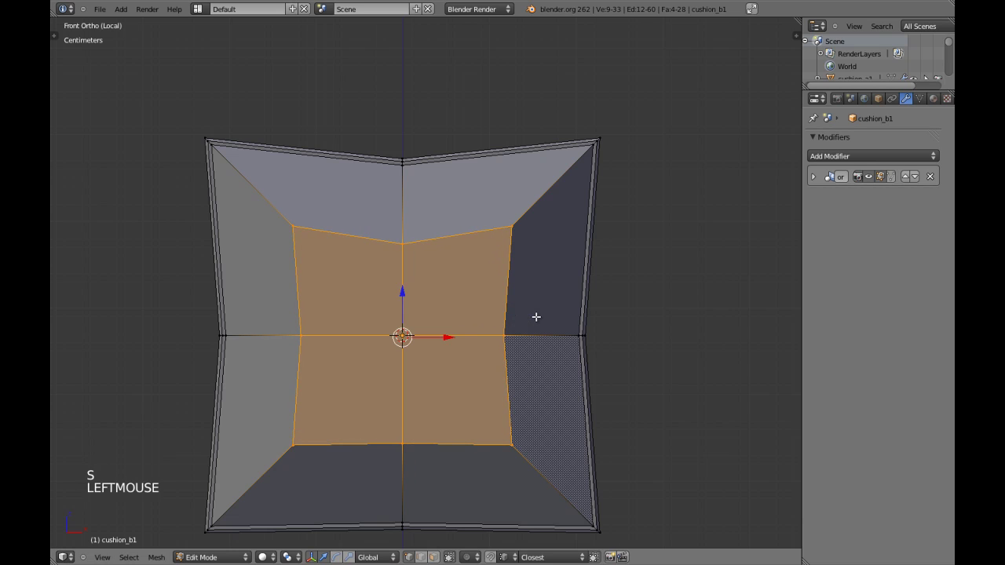
# Step: Deselect everything and examine the cushion's side profile in wireframe and solid shading
pyautogui.press('a')
pyautogui.press('a')
pyautogui.press('KP_3')
pyautogui.press('z')
pyautogui.keyDown('shift'); pyautogui.moveTo(419, 290); pyautogui.dragTo(422, 329, button='middle'); pyautogui.keyUp('shift')
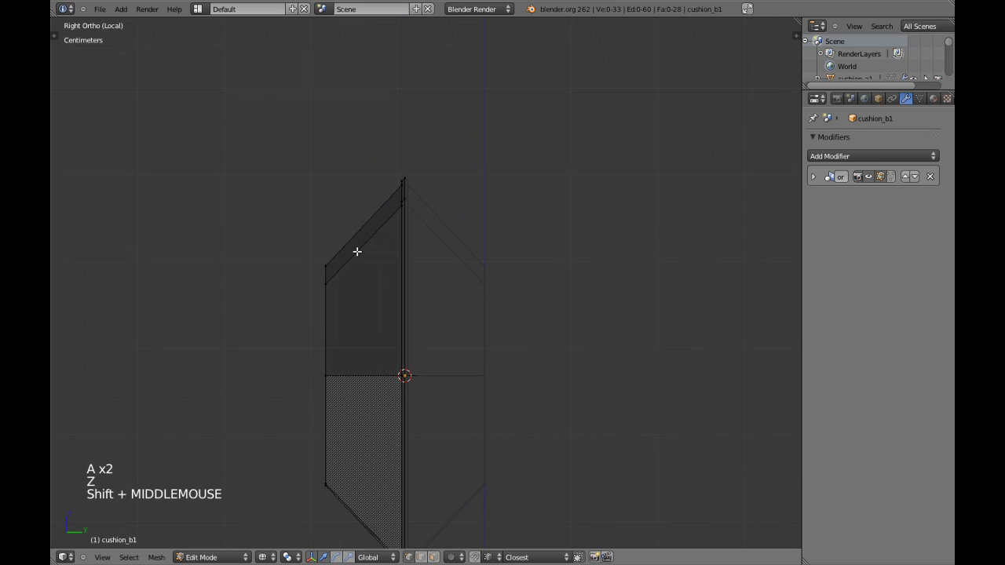
pyautogui.scroll(-1, 373, 283)
pyautogui.press('z')
pyautogui.scroll(-1, 364, 272)
pyautogui.moveTo(364, 272)
pyautogui.mouseDown(button='middle')
pyautogui.moveTo(418, 304)
pyautogui.moveTo(408, 316)
pyautogui.mouseUp(button='middle')
# Step: Add a loop cut around the sloped faces between the front panel and the seam, sliding it slightly toward the seam
pyautogui.press('KP_3')
pyautogui.press('z')
pyautogui.press('z')
pyautogui.scroll(2, 409, 316)
pyautogui.press('a')
pyautogui.press('a')
pyautogui.hotkey('ctrl', 'r')
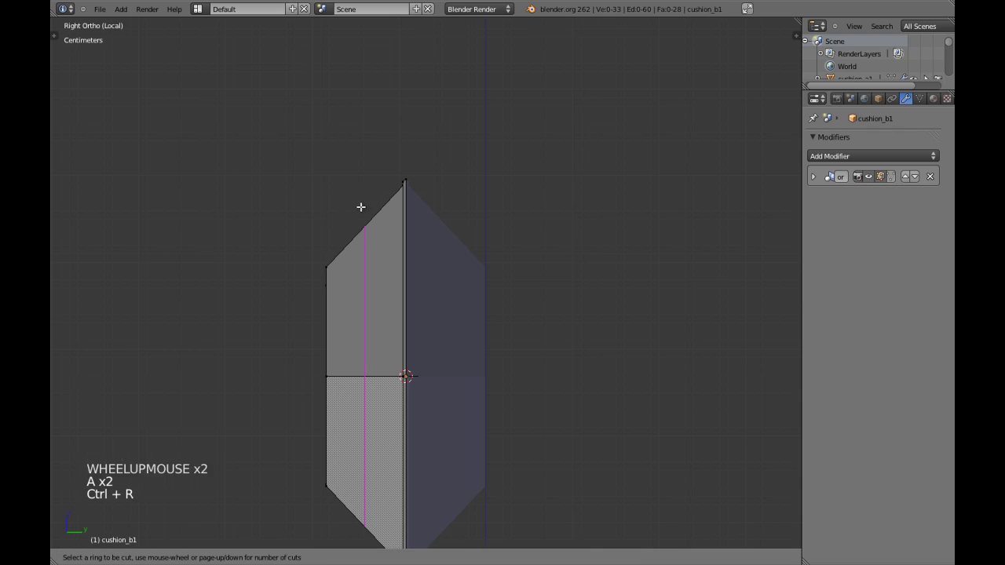
pyautogui.click(381, 218)
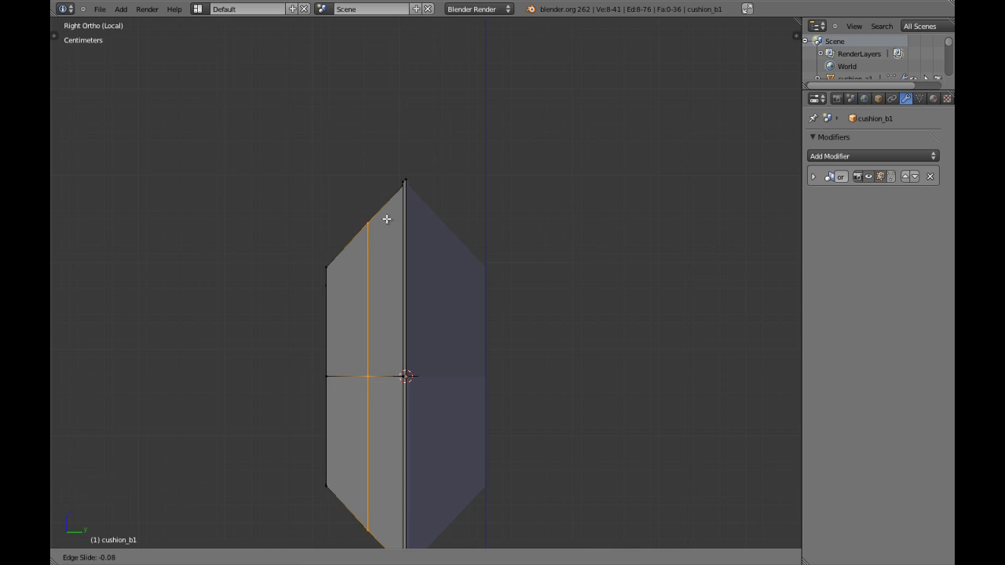
pyautogui.click(392, 219)
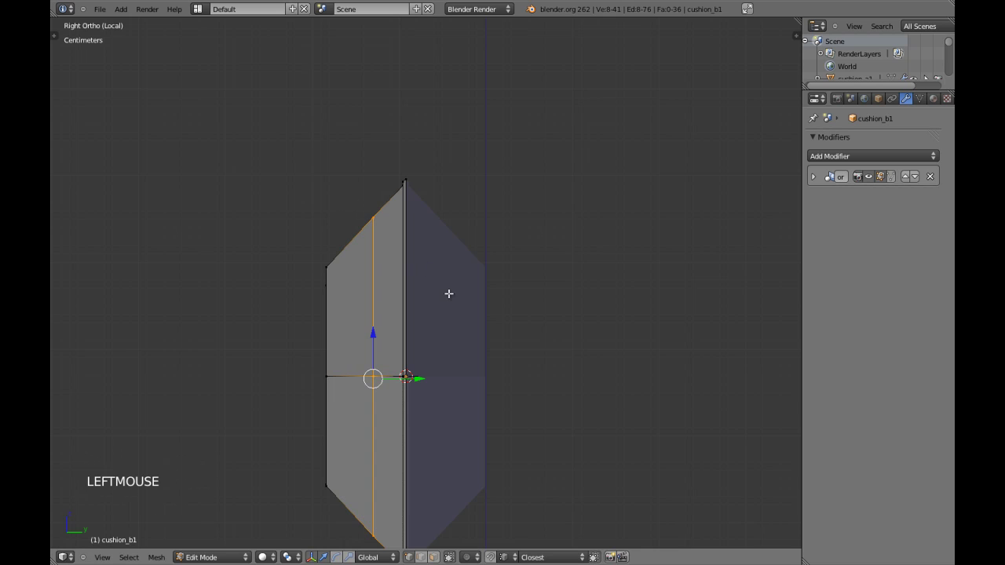
# Step: Scale the new loop to about 1.13 in the front view to round the cushion, then leave Edit Mode
pyautogui.press('KP_1')
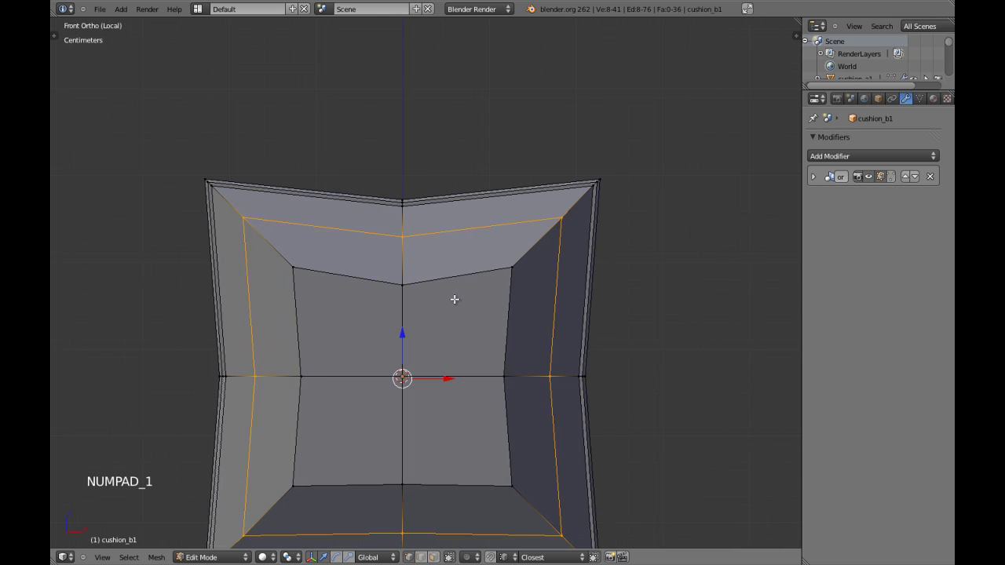
pyautogui.keyDown('shift'); pyautogui.moveTo(505, 310); pyautogui.dragTo(477, 312, button='middle'); pyautogui.keyUp('shift')
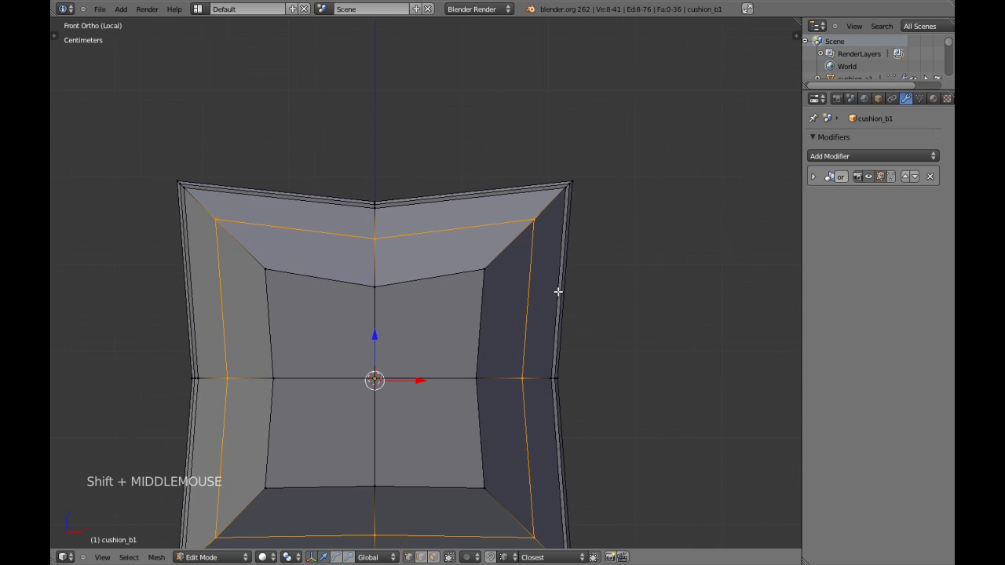
pyautogui.press('s')
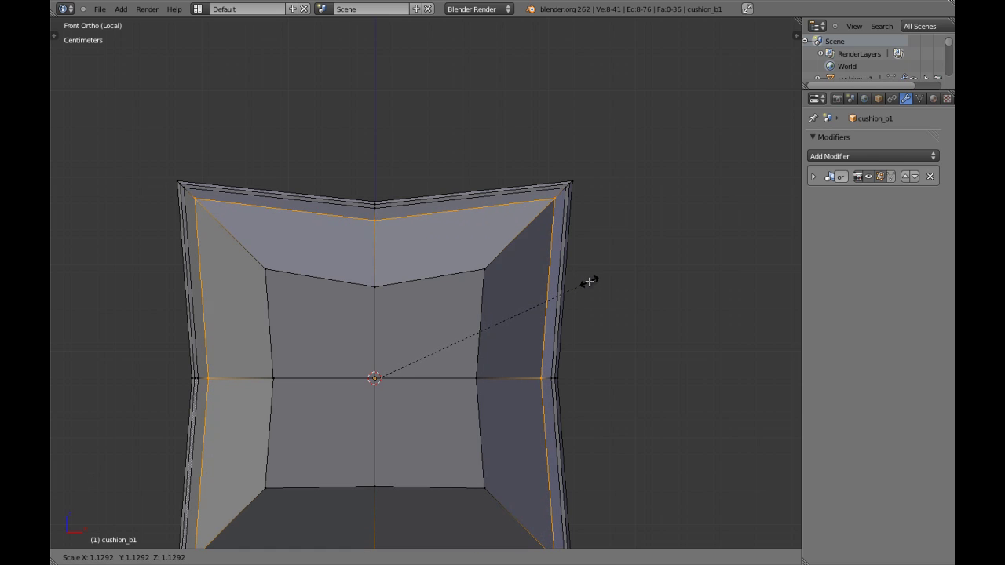
pyautogui.click(589, 282)
pyautogui.scroll(-2, 581, 286)
pyautogui.press('Tab')
# Step: In the right view, move the rounding loop slightly away from the seam along Y and return to Object Mode
pyautogui.moveTo(576, 291); pyautogui.dragTo(414, 324, button='middle')
pyautogui.scroll(-3, 457, 330)
pyautogui.press('KP_3')
pyautogui.scroll(4, 415, 324)
pyautogui.press('z')
pyautogui.press('z')
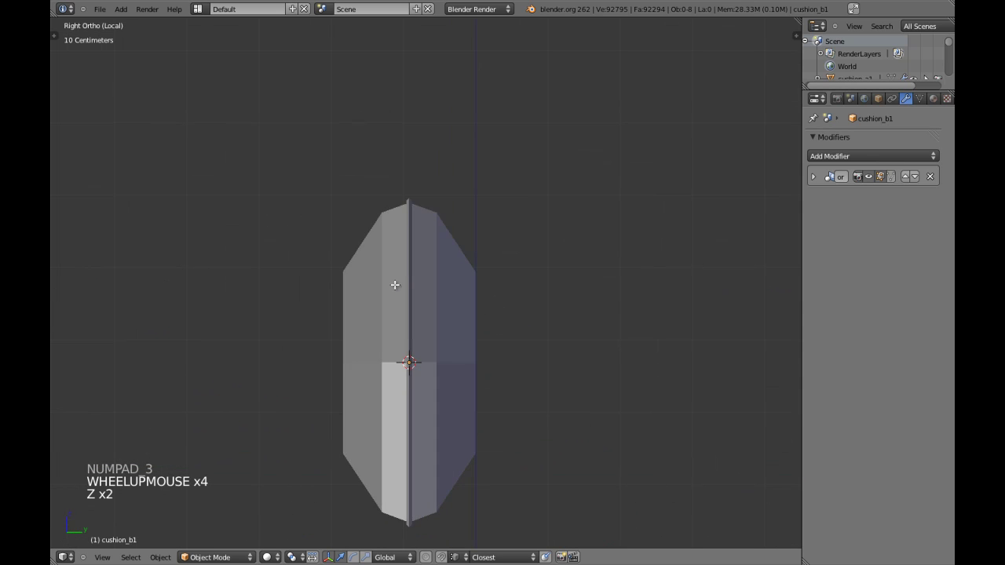
pyautogui.press('Tab')
pyautogui.press('z')
pyautogui.moveTo(425, 363); pyautogui.dragTo(416, 359)
pyautogui.press('z')
pyautogui.press('Tab')
# Step: Examine the rounded cushion shape from the front, the side and in perspective
pyautogui.scroll(-5, 453, 349)
pyautogui.moveTo(453, 349); pyautogui.dragTo(374, 307, button='middle')
pyautogui.scroll(6, 446, 305)
pyautogui.rightClick(417, 302)
pyautogui.moveTo(446, 304); pyautogui.dragTo(434, 334, button='middle')
pyautogui.press('KP_1')
pyautogui.scroll(-4, 453, 292)
pyautogui.press('a')
pyautogui.rightClick(409, 327)
pyautogui.scroll(-5, 409, 326)
pyautogui.press('KP_5')
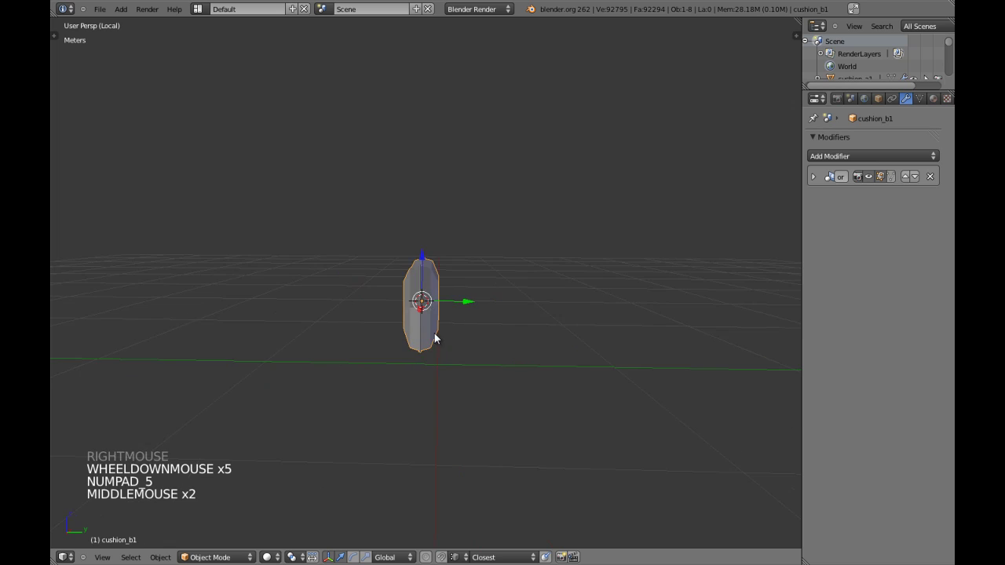
pyautogui.press('KP_3')
pyautogui.press('KP_5')
# Step: In Edit Mode, box-select the outer front panel vertices together with the rounding loop
pyautogui.press('Tab')
pyautogui.press('z')
pyautogui.scroll(6, 335, 262)
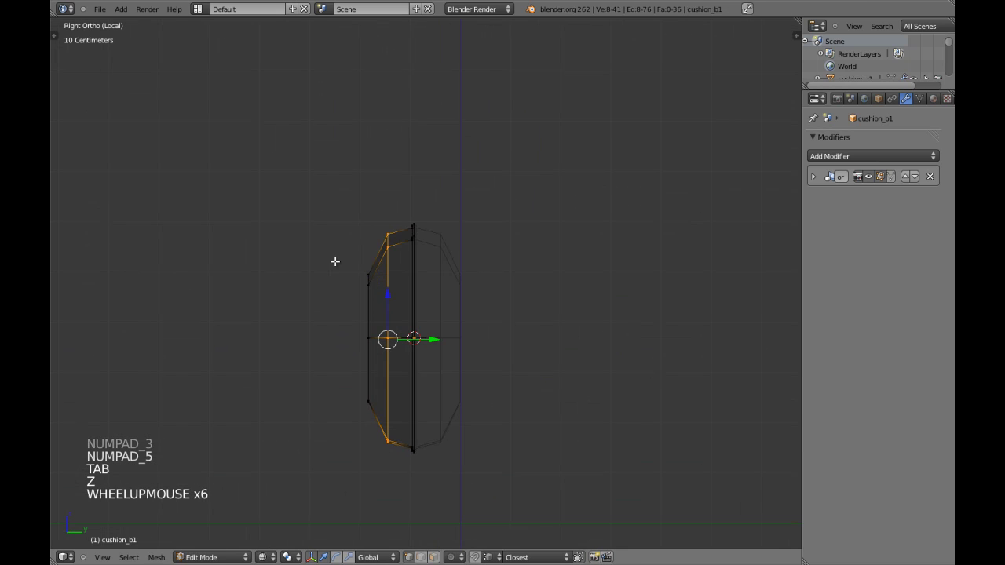
pyautogui.press('b')
pyautogui.moveTo(325, 212); pyautogui.dragTo(362, 420)
pyautogui.press('z')
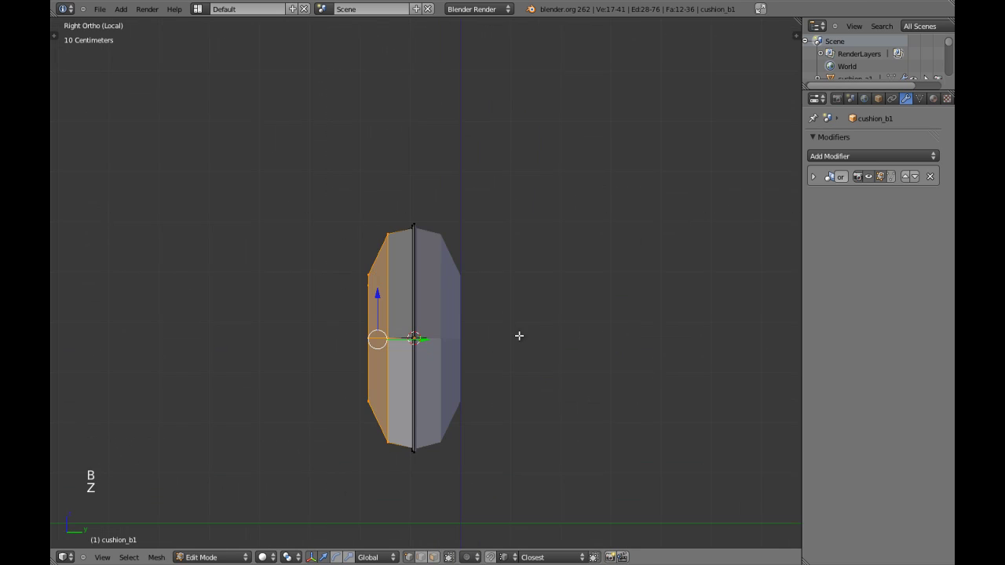
# Step: Try smoothing the selected front vertices, check the front view and undo the smoothing
pyautogui.press('w')
pyautogui.press('Tab')
pyautogui.moveTo(419, 337); pyautogui.dragTo(491, 312, button='middle')
pyautogui.press('KP_1')
pyautogui.press('Tab')
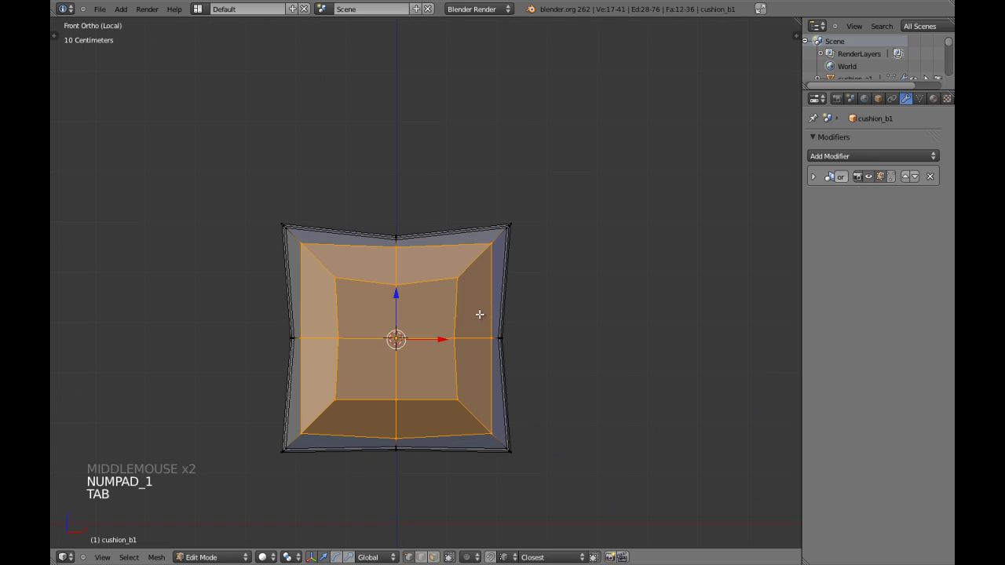
pyautogui.hotkey('ctrl', 'z')
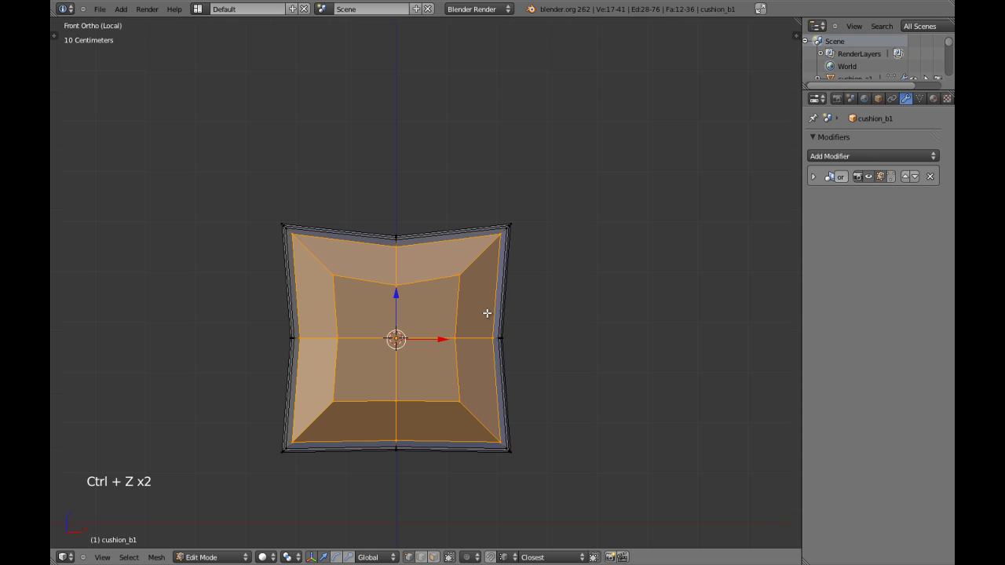
# Step: Scale the selected front vertices to about 0.93 and move them slightly toward the seam along Y
pyautogui.scroll(1, 487, 313)
pyautogui.press('KP_3')
pyautogui.press('s')
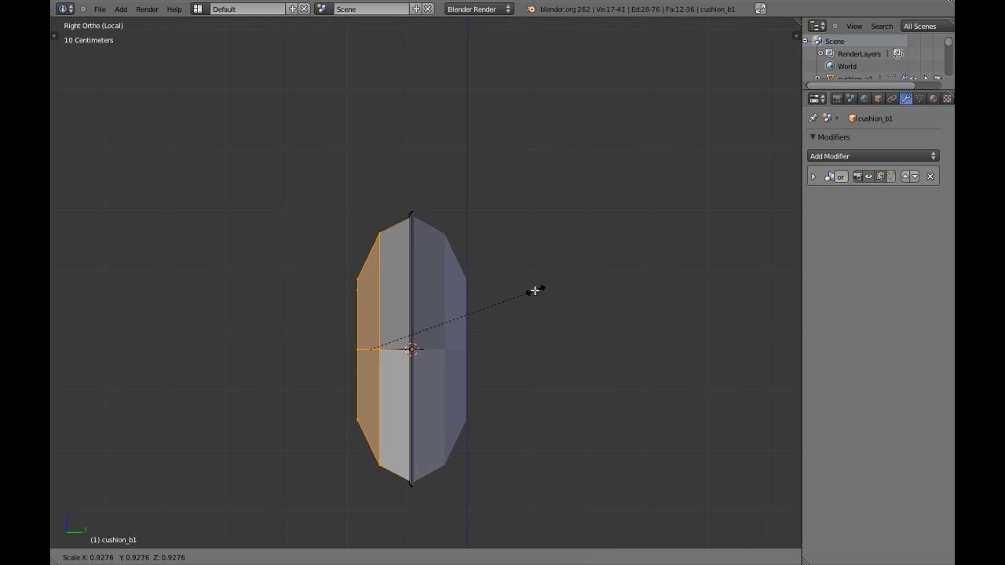
pyautogui.click(533, 291)
pyautogui.press('g')
pyautogui.press('y')
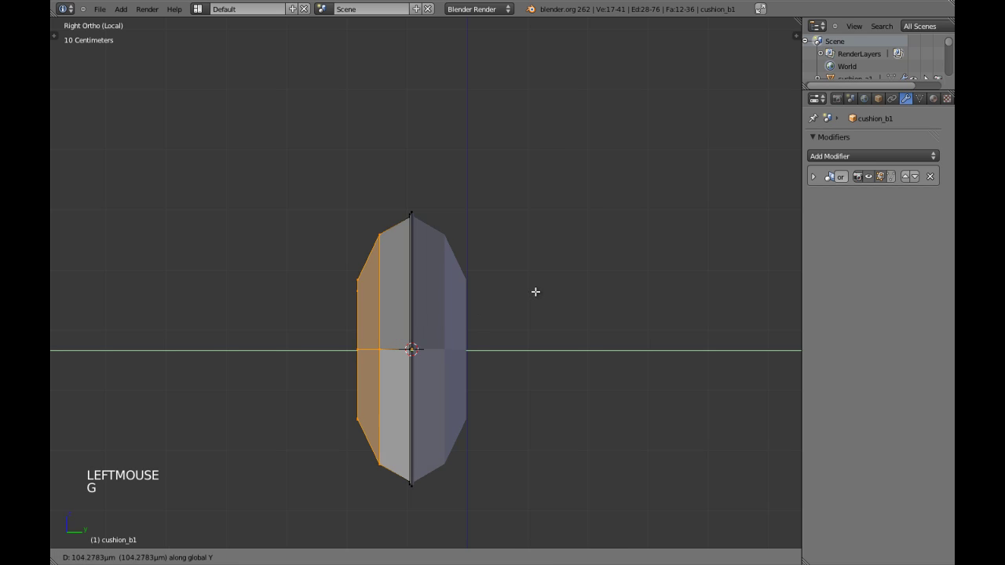
pyautogui.keyDown('shift'); pyautogui.click(554, 292); pyautogui.keyUp('shift')
# Step: Select only the rounding loop, scale it up slightly and leave Edit Mode
pyautogui.press('a')
pyautogui.keyDown('alt'); pyautogui.keyDown('shift'); pyautogui.rightClick(383, 292); pyautogui.keyUp('shift'); pyautogui.keyUp('alt')
pyautogui.press('s')
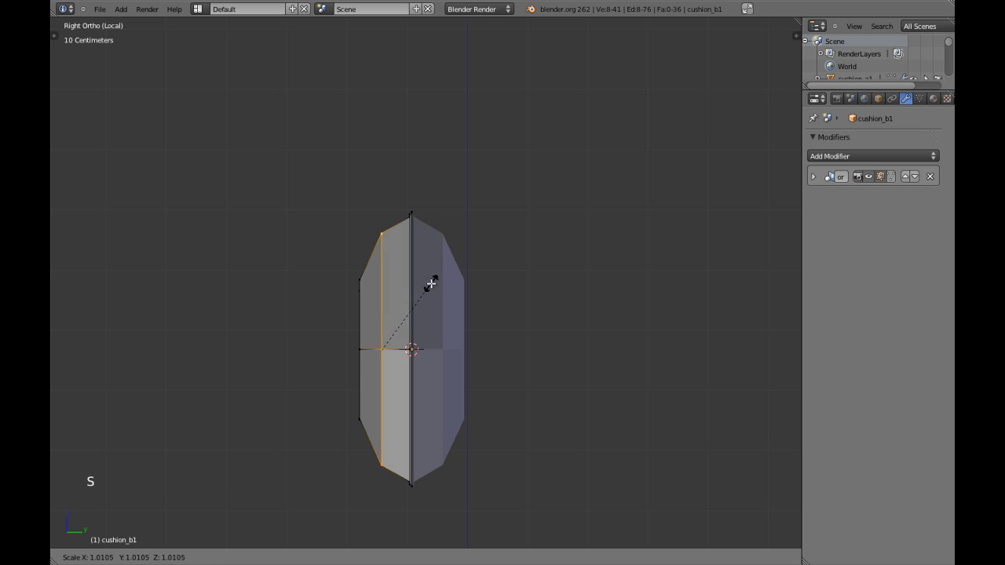
pyautogui.keyDown('shift'); pyautogui.click(437, 281); pyautogui.keyUp('shift')
pyautogui.press('Tab')
pyautogui.scroll(-4, 412, 323)
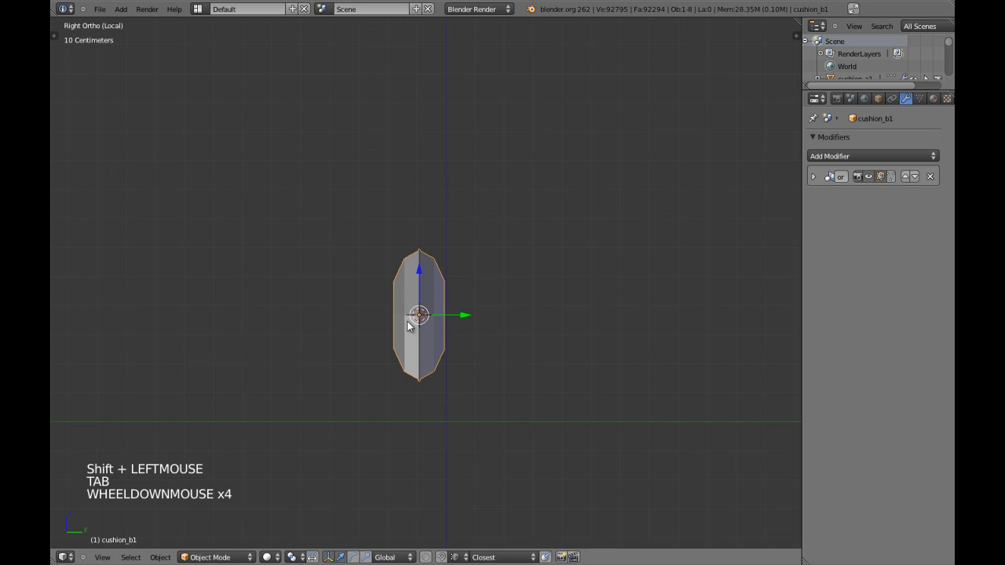
# Step: Save the file and check the cushion from the front and at an angle
pyautogui.press('KP_1')
pyautogui.press('a')
pyautogui.press('a')
pyautogui.hotkey('ctrl', 'w')
pyautogui.scroll(4, 414, 318)
pyautogui.rightClick(510, 285)
pyautogui.scroll(1, 452, 309)
pyautogui.moveTo(509, 286); pyautogui.dragTo(390, 305, button='middle')
pyautogui.scroll(2, 452, 307)
# Step: Enter Edit Mode in the front view, deselect everything and switch to face selection at the seam's upper-right corner
pyautogui.press('KP_1')
pyautogui.press('Tab')
pyautogui.scroll(2, 268, 313)
pyautogui.scroll(1, 268, 312)
pyautogui.press('a')
pyautogui.keyDown('shift'); pyautogui.moveTo(268, 313); pyautogui.dragTo(502, 209, button='middle'); pyautogui.keyUp('shift')
pyautogui.press('a')
pyautogui.scroll(4, 406, 251)
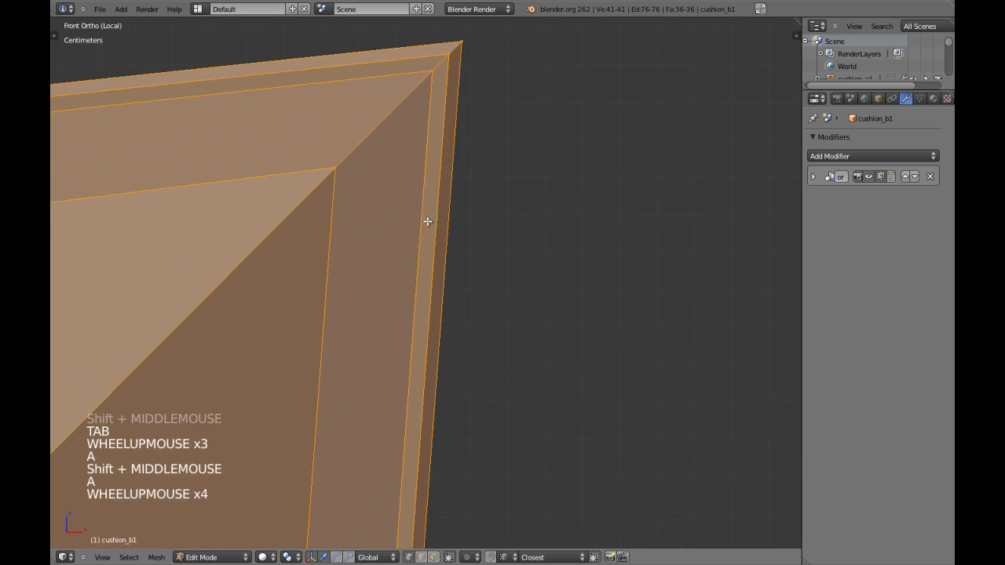
pyautogui.press('a')
pyautogui.keyDown('shift'); pyautogui.moveTo(406, 251); pyautogui.dragTo(435, 260, button='middle'); pyautogui.keyUp('shift')
pyautogui.scroll(4, 440, 215)
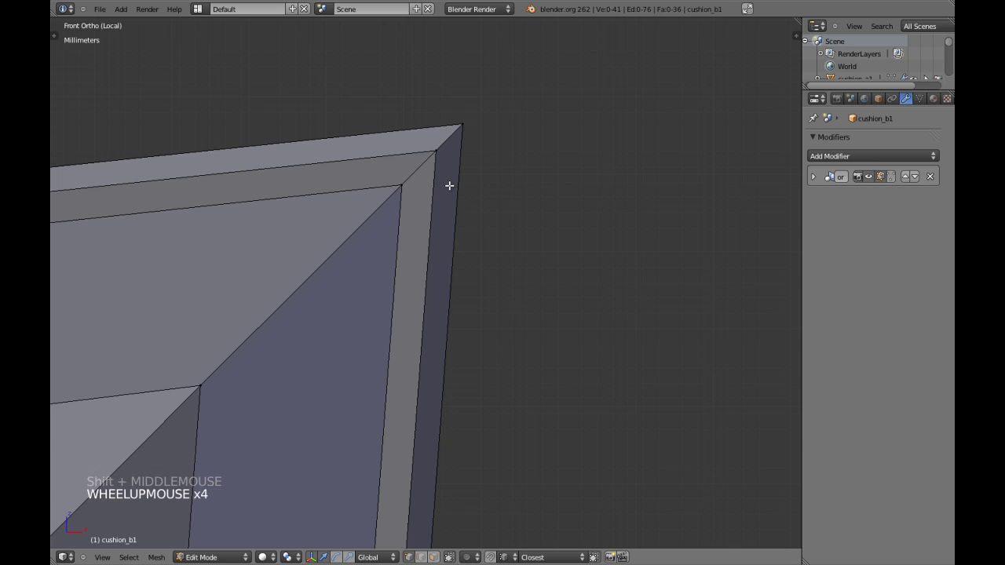
pyautogui.keyDown('shift'); pyautogui.moveTo(449, 184); pyautogui.dragTo(448, 227, button='middle'); pyautogui.keyUp('shift')
pyautogui.scroll(2, 448, 227)
pyautogui.hotkey('ctrl', 'Tab')
pyautogui.click(442, 250)
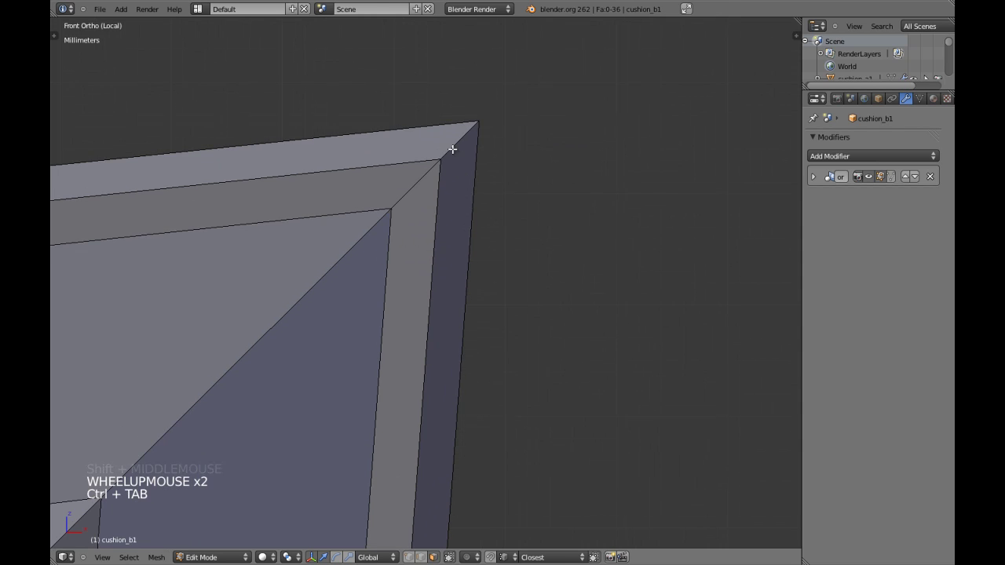
# Step: Select the outermost face loop of the seam's front half and view its upper end from the right side
pyautogui.keyDown('alt'); pyautogui.keyDown('shift'); pyautogui.rightClick(453, 148); pyautogui.keyUp('shift'); pyautogui.keyUp('alt')
pyautogui.press('KP_7')
pyautogui.scroll(-3, 505, 191)
pyautogui.press('z')
pyautogui.press('z')
pyautogui.press('KP_3')
pyautogui.press('z')
pyautogui.scroll(-4, 504, 191)
pyautogui.press('z')
pyautogui.keyDown('shift'); pyautogui.moveTo(505, 191); pyautogui.dragTo(410, 254, button='middle'); pyautogui.keyUp('shift')
pyautogui.scroll(2, 415, 261)
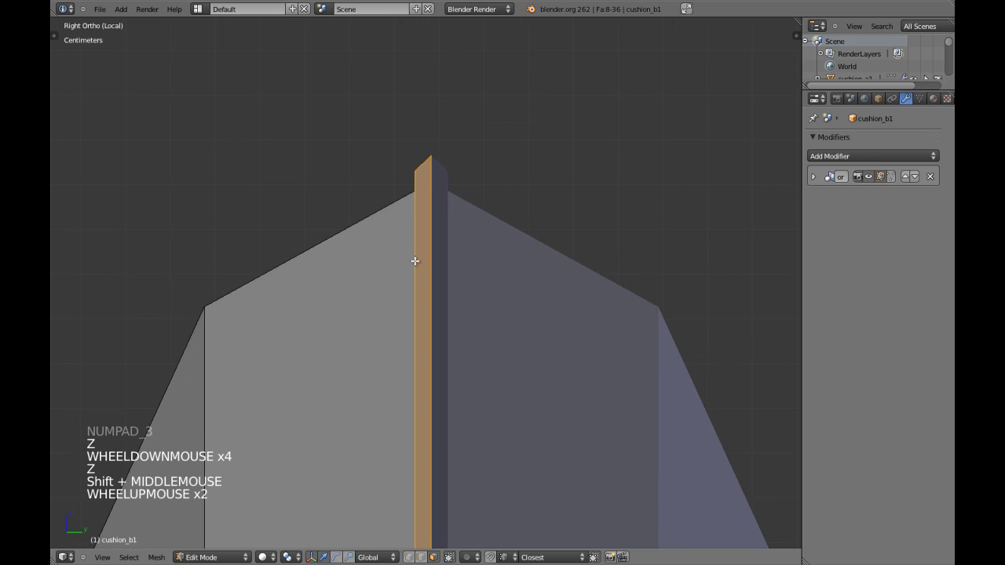
# Step: Set the pivot to the 3D cursor and widen the selected seam faces along Y by a factor of about 1.37
pyautogui.press('z')
pyautogui.scroll(-10, 415, 263)
pyautogui.press('.')
pyautogui.scroll(7, 414, 266)
pyautogui.keyDown('shift'); pyautogui.moveTo(413, 233); pyautogui.dragTo(413, 281, button='middle'); pyautogui.keyUp('shift')
pyautogui.scroll(6, 412, 281)
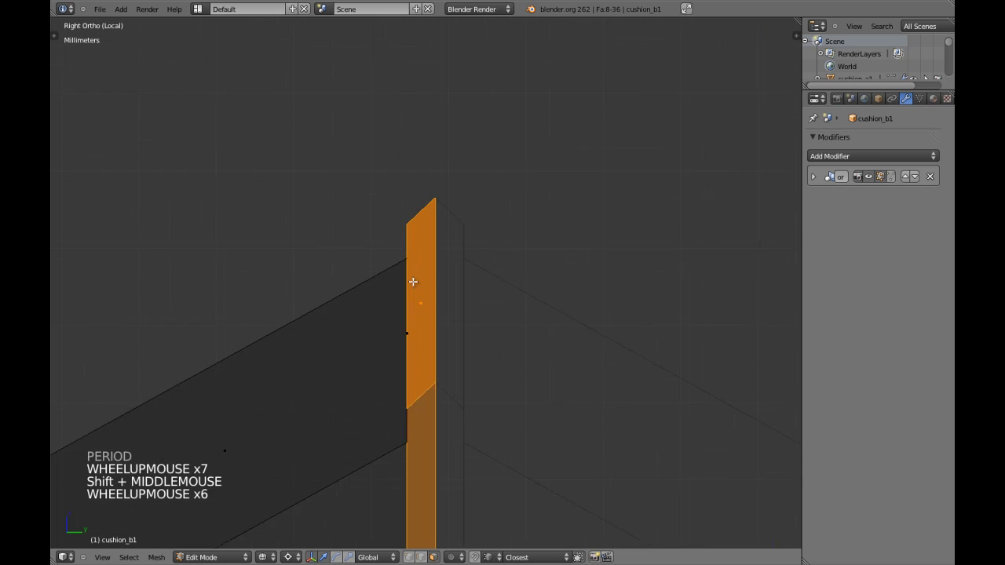
pyautogui.scroll(2, 406, 280)
pyautogui.press('s')
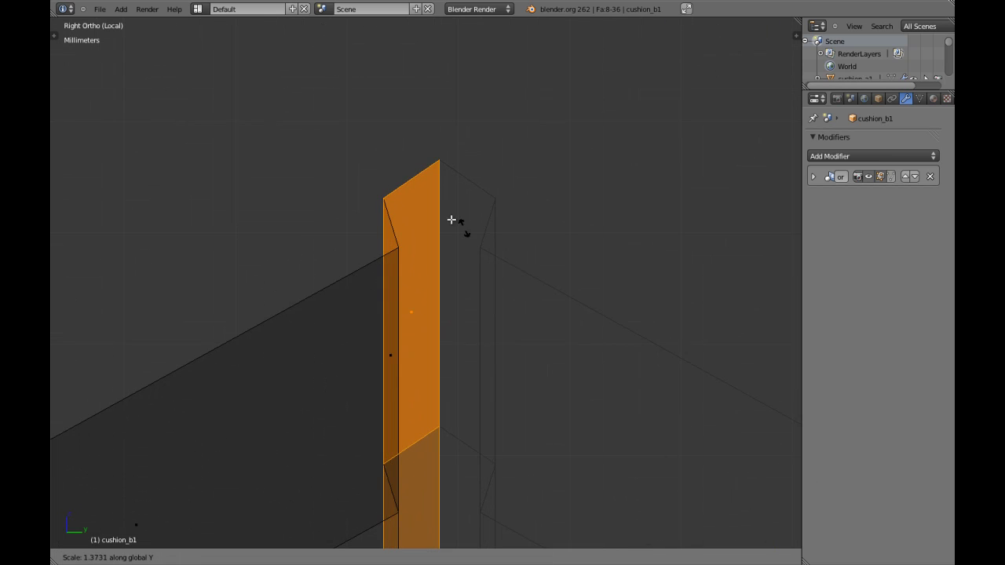
pyautogui.click(539, 330)
# Step: Leave Edit Mode and inspect the widened seam's upper-right corner in solid shading from an angle
pyautogui.press('z')
pyautogui.scroll(-7, 539, 329)
pyautogui.moveTo(539, 330)
pyautogui.mouseDown(button='middle')
pyautogui.moveTo(420, 321)
pyautogui.moveTo(415, 287)
pyautogui.moveTo(416, 301)
pyautogui.moveTo(476, 254)
pyautogui.moveTo(478, 366)
pyautogui.moveTo(464, 312)
pyautogui.mouseUp(button='middle')
pyautogui.press('Tab')
pyautogui.scroll(-5, 411, 293)
pyautogui.scroll(8, 398, 293)
pyautogui.scroll(-4, 476, 260)
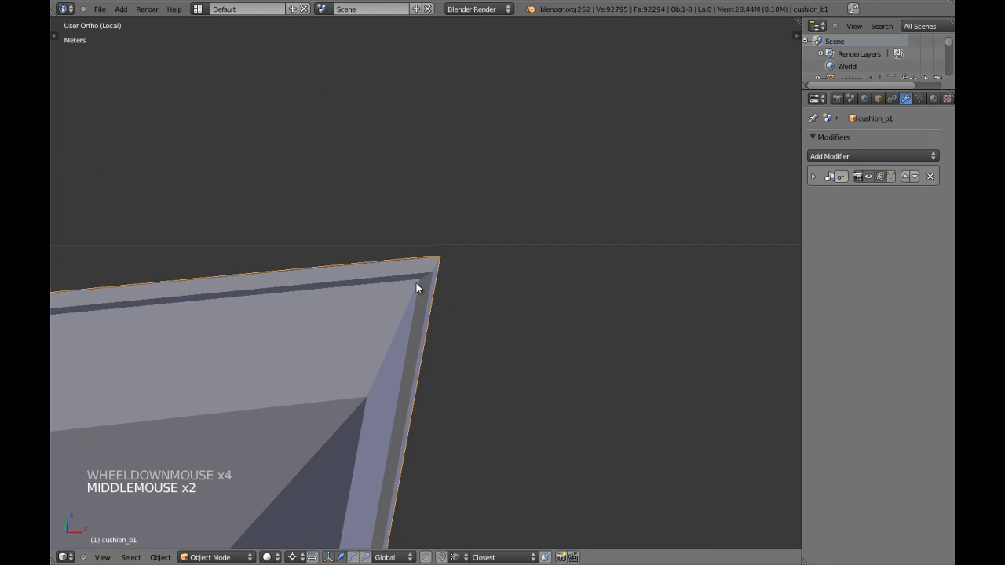
# Step: In the front view, add an edge loop in the groove inside the raised seam and slide it close to the groove's inner edge
pyautogui.press('KP_1')
pyautogui.press('Tab')
pyautogui.scroll(6, 420, 288)
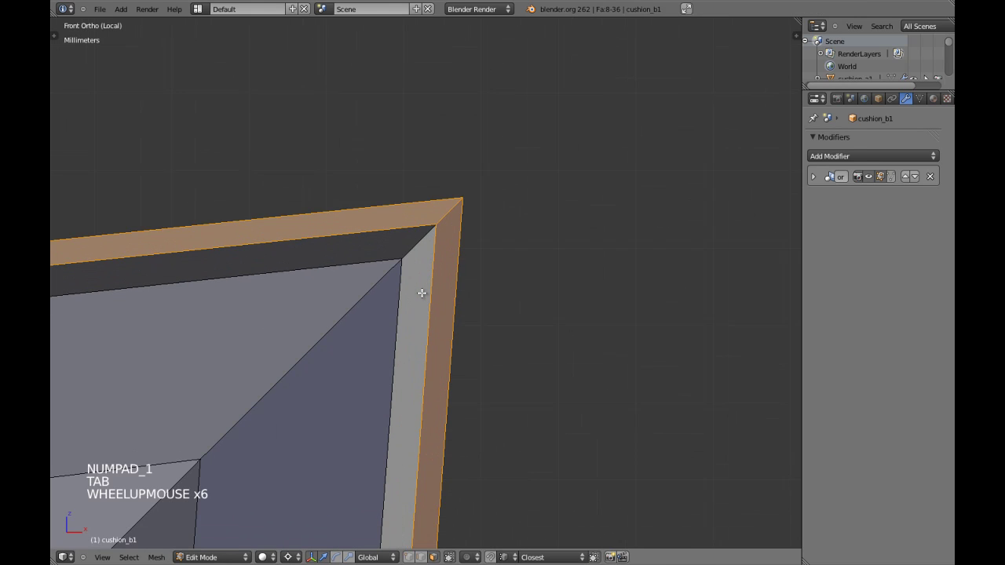
pyautogui.press('a')
pyautogui.press('a')
pyautogui.press('a')
pyautogui.keyDown('shift'); pyautogui.moveTo(420, 283); pyautogui.dragTo(417, 285, button='middle'); pyautogui.keyUp('shift')
pyautogui.press('a')
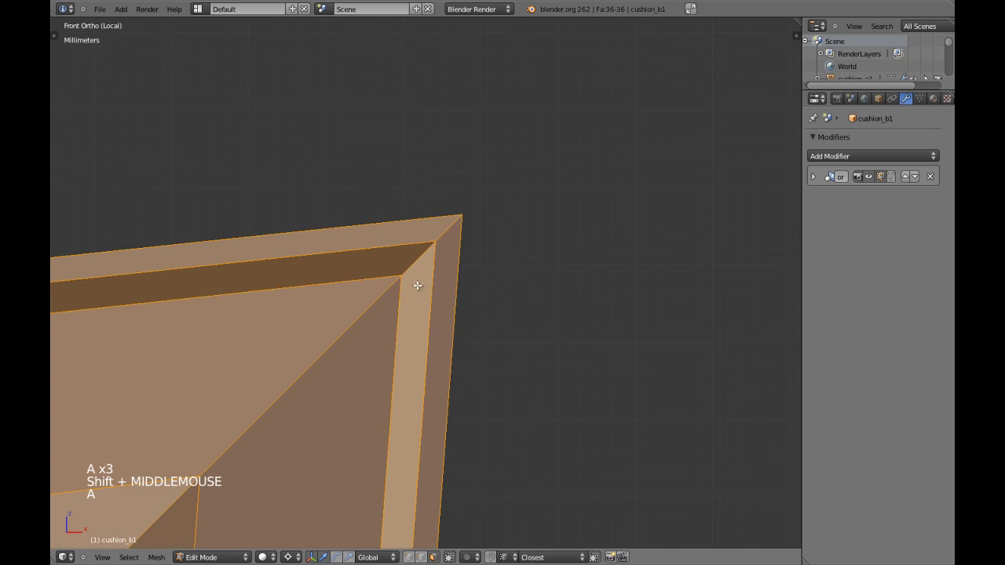
pyautogui.press('a')
pyautogui.scroll(2, 417, 281)
pyautogui.hotkey('ctrl', 'r')
pyautogui.click(415, 253)
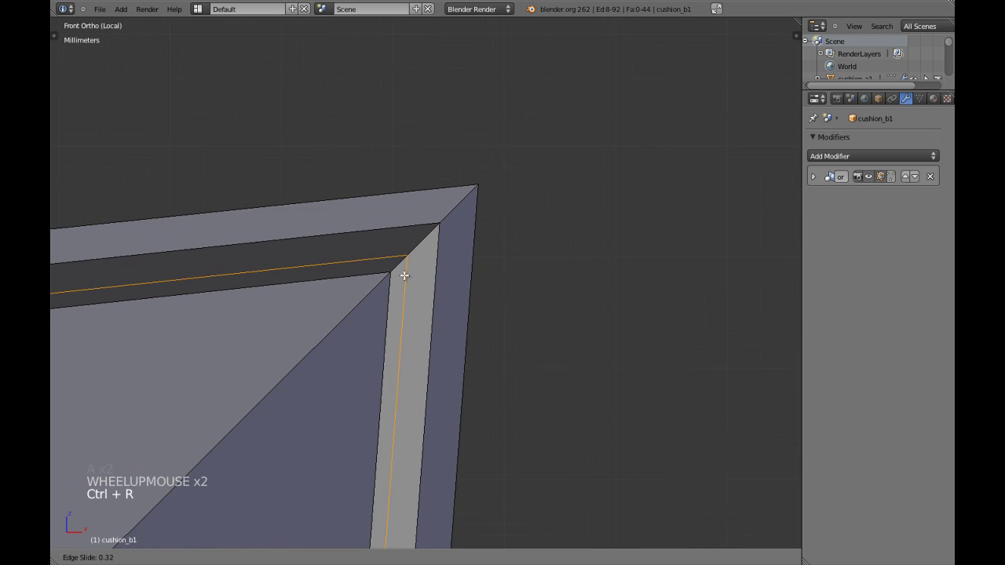
pyautogui.keyDown('shift'); pyautogui.click(375, 328); pyautogui.keyUp('shift')
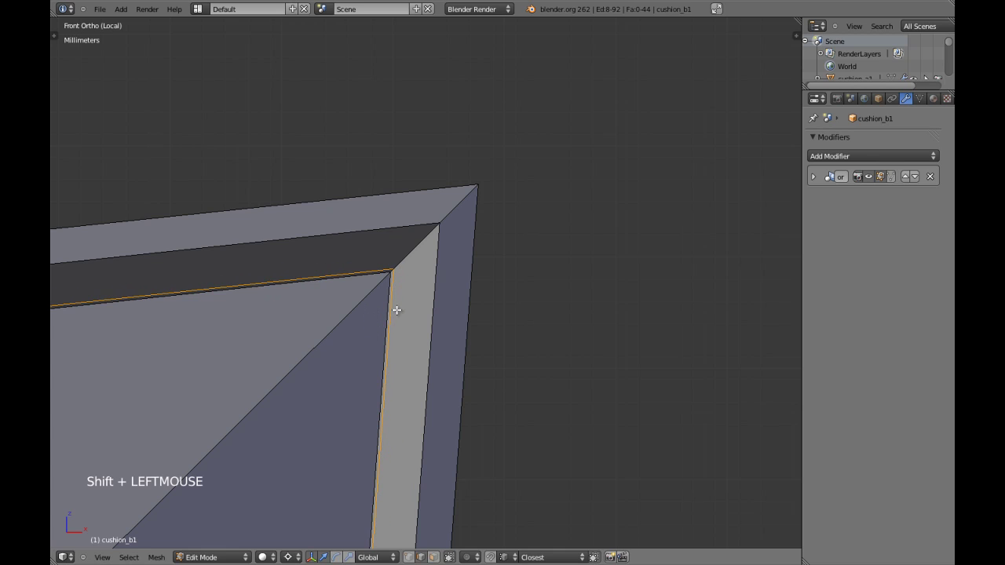
# Step: Deselect everything, then add an edge loop on the raised seam faces and slide it close to their inner edge
pyautogui.scroll(-5, 408, 307)
pyautogui.moveTo(451, 285); pyautogui.dragTo(437, 288, button='middle')
pyautogui.scroll(4, 437, 288)
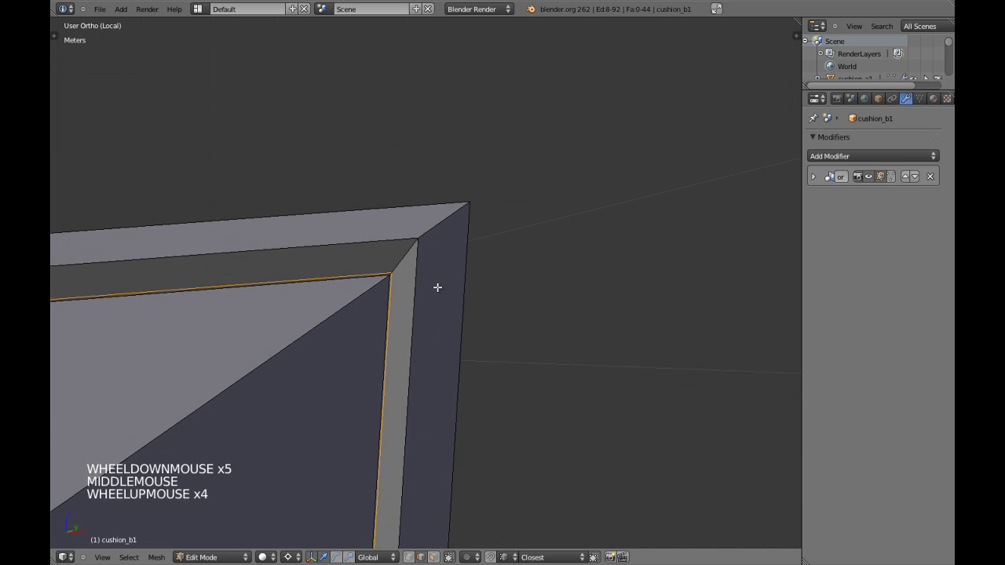
pyautogui.press('KP_1')
pyautogui.press('a')
pyautogui.press('a')
pyautogui.press('a')
pyautogui.press('a')
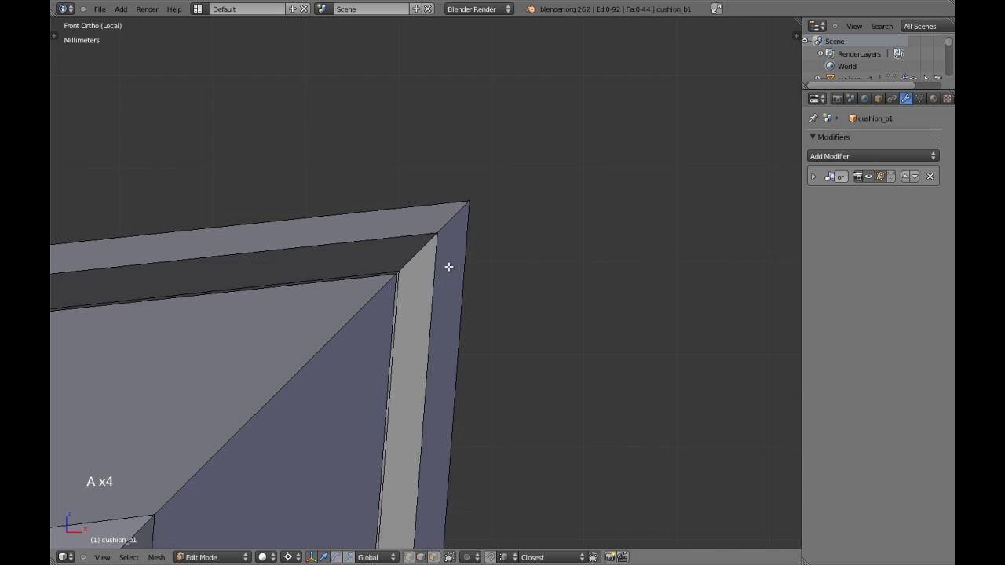
pyautogui.scroll(1, 449, 266)
pyautogui.hotkey('ctrl', 'r')
pyautogui.click(454, 205)
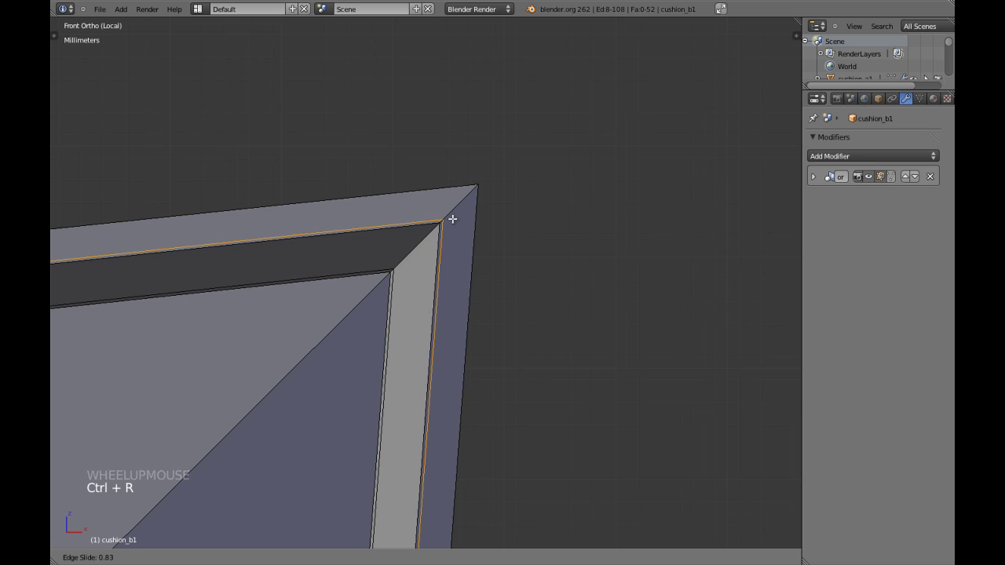
pyautogui.keyDown('shift'); pyautogui.click(455, 342); pyautogui.keyUp('shift')
# Step: Leave Edit Mode and check the whole cushion in the front view
pyautogui.scroll(-2, 454, 342)
pyautogui.press('Tab')
pyautogui.scroll(-12, 454, 343)
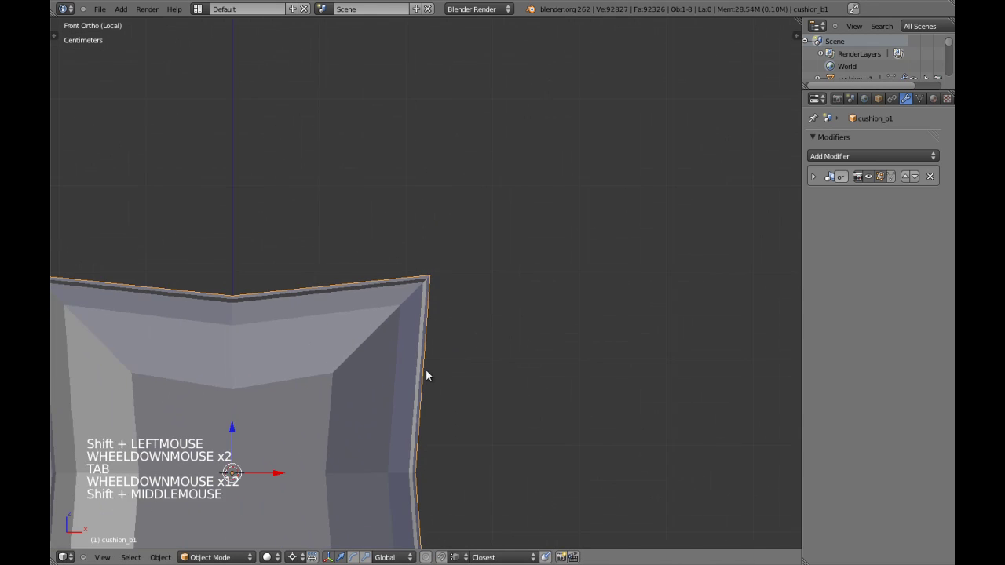
pyautogui.keyDown('shift'); pyautogui.moveTo(426, 375); pyautogui.dragTo(505, 170, button='middle'); pyautogui.keyUp('shift')
pyautogui.scroll(-3, 505, 170)
pyautogui.keyDown('shift'); pyautogui.moveTo(412, 247); pyautogui.dragTo(432, 259, button='middle'); pyautogui.keyUp('shift')
pyautogui.scroll(3, 439, 262)
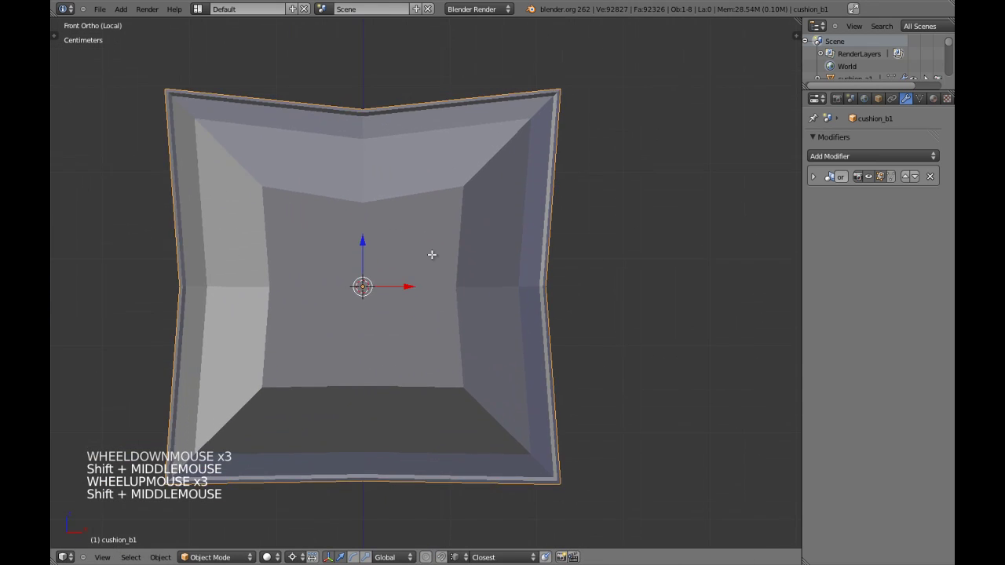
pyautogui.press('Tab')
pyautogui.press('a')
pyautogui.press('a')
pyautogui.press('a')
pyautogui.press('a')
pyautogui.hotkey('ctrl', 'r')
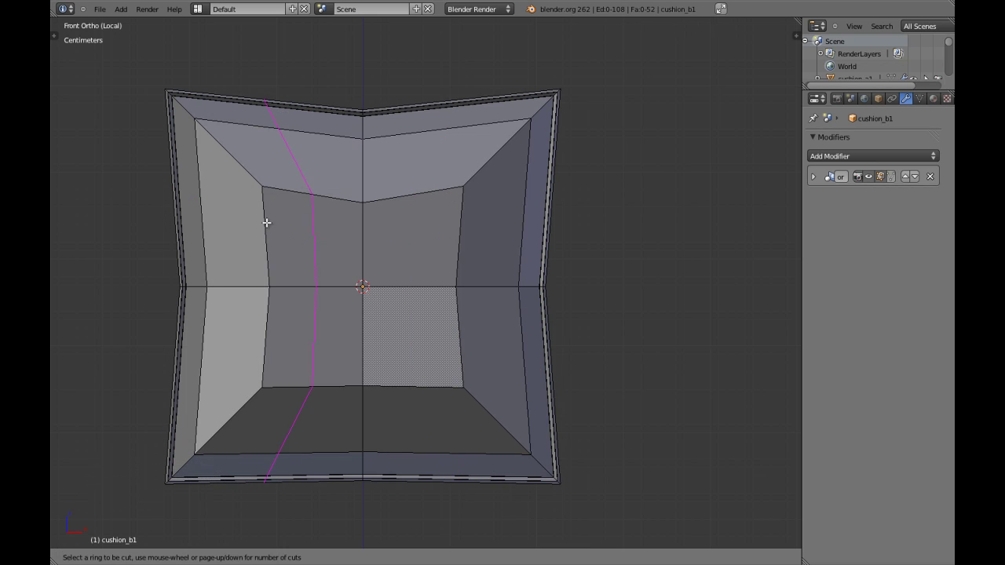
pyautogui.press('Tab')
# Step: Save the file and check the cushion at an angle in perspective
pyautogui.scroll(-5, 437, 328)
pyautogui.hotkey('ctrl', 'w')
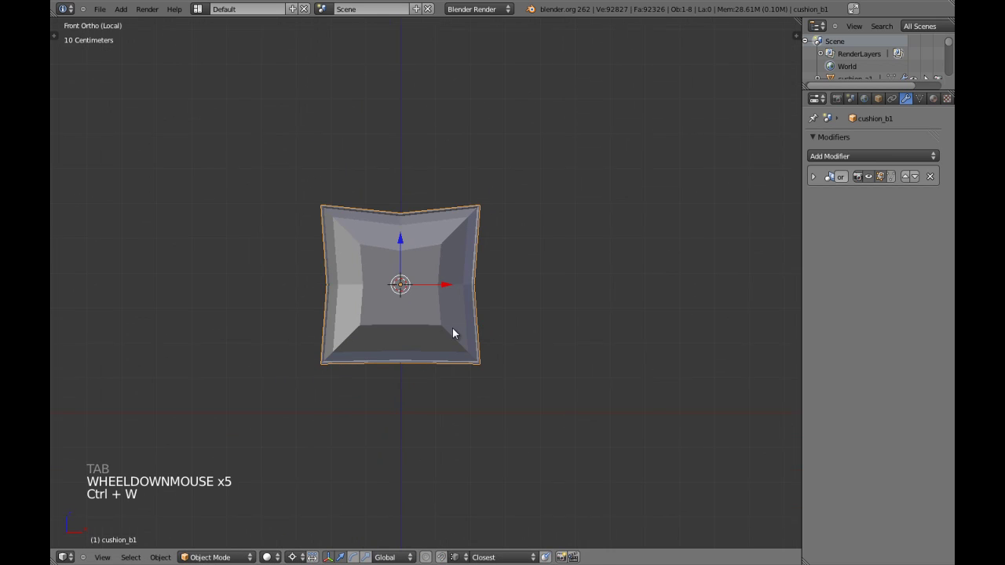
pyautogui.scroll(4, 452, 334)
pyautogui.keyDown('shift'); pyautogui.moveTo(503, 244); pyautogui.dragTo(494, 267, button='middle'); pyautogui.keyUp('shift')
pyautogui.moveTo(494, 267); pyautogui.dragTo(439, 306, button='middle')
pyautogui.press('KP_5')
pyautogui.scroll(-3, 418, 305)
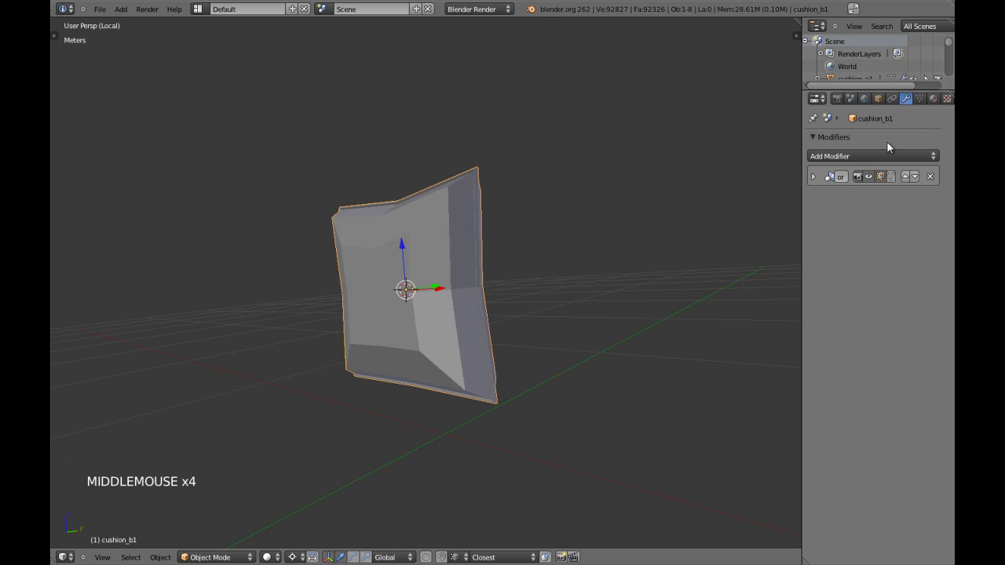
# Step: Add a Subdivision Surface modifier to the cushion, set its view subdivisions to 2 and collapse its settings
pyautogui.click(857, 156)
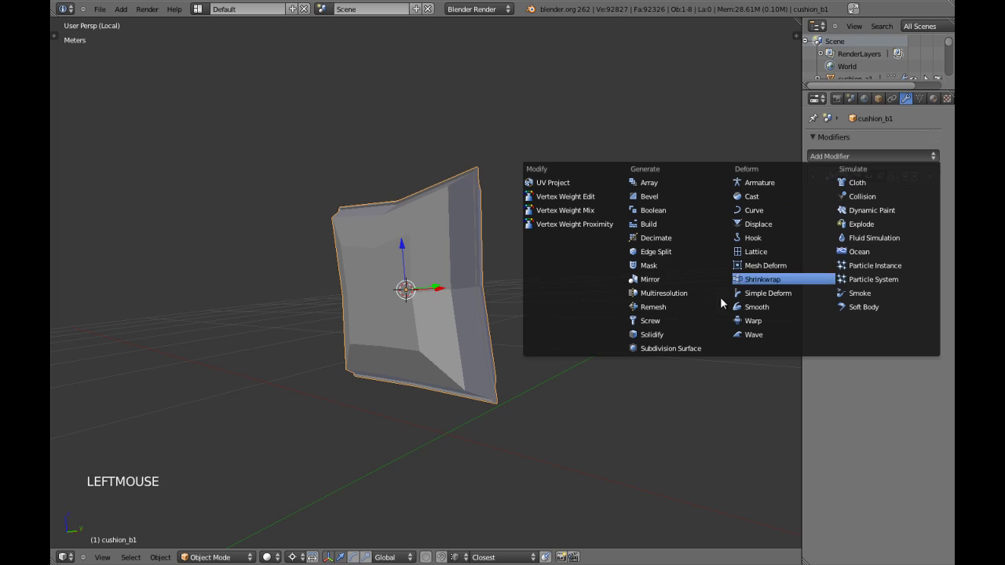
pyautogui.click(671, 348)
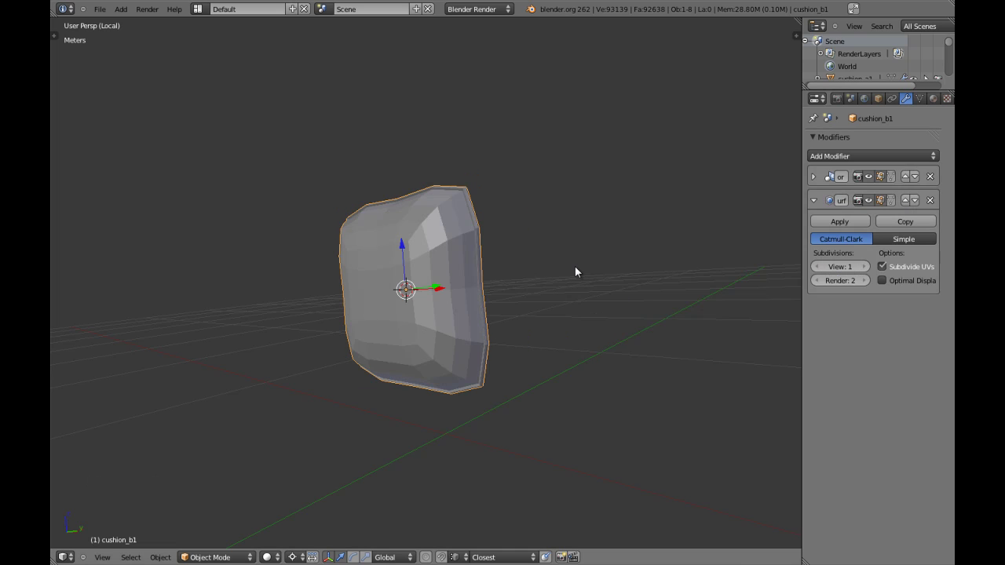
pyautogui.press('KP_1')
pyautogui.press('KP_5')
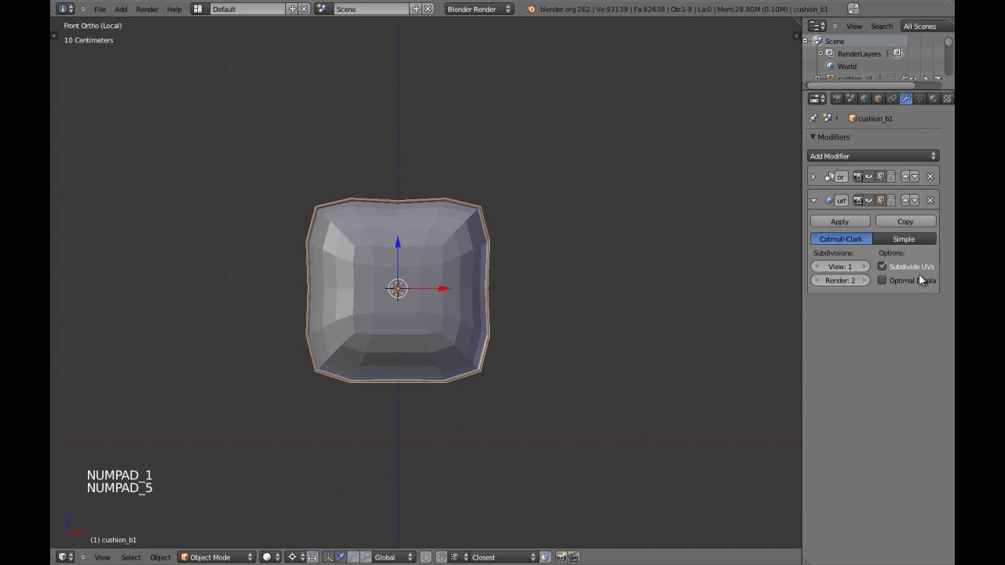
pyautogui.click(864, 267)
pyautogui.click(814, 201)
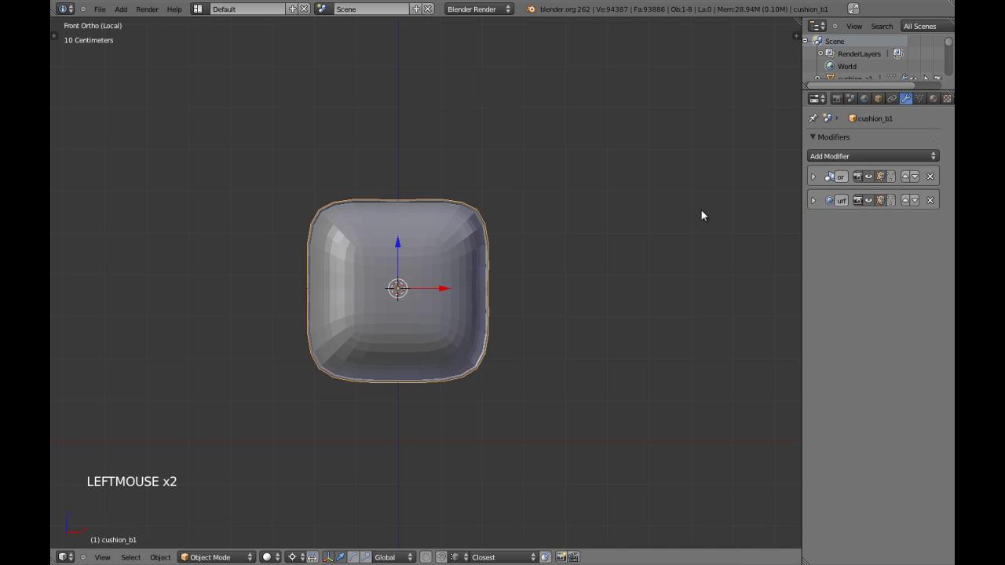
# Step: Apply smooth shading to the cushion
pyautogui.press('t')
pyautogui.press('t')
pyautogui.press('t')
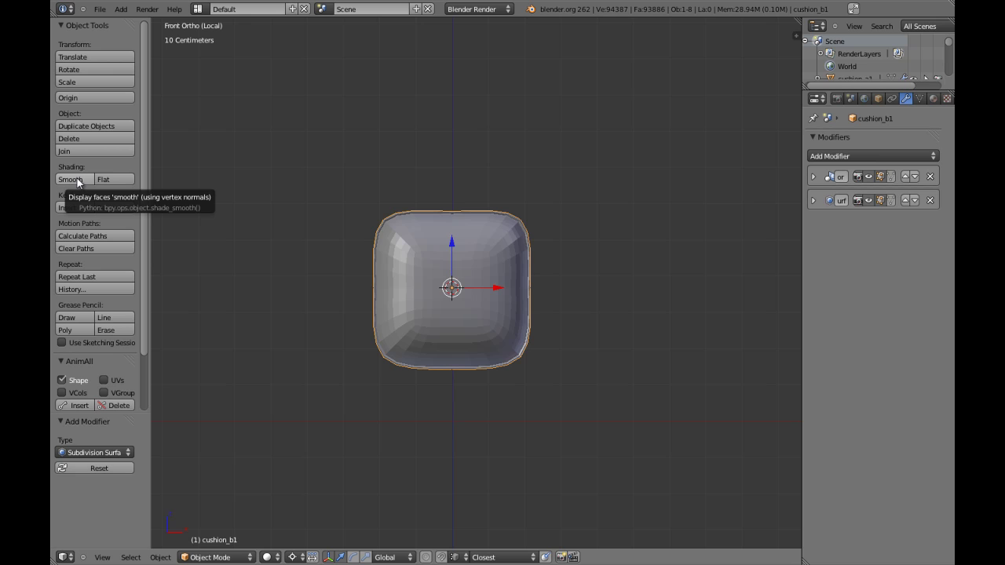
pyautogui.click(77, 180)
pyautogui.press('t')
pyautogui.press('t')
# Step: Compare the smoothed cushion with its control mesh in Edit Mode and from another angle
pyautogui.press('Tab')
pyautogui.press('a')
pyautogui.press('a')
pyautogui.scroll(3, 433, 287)
pyautogui.press('a')
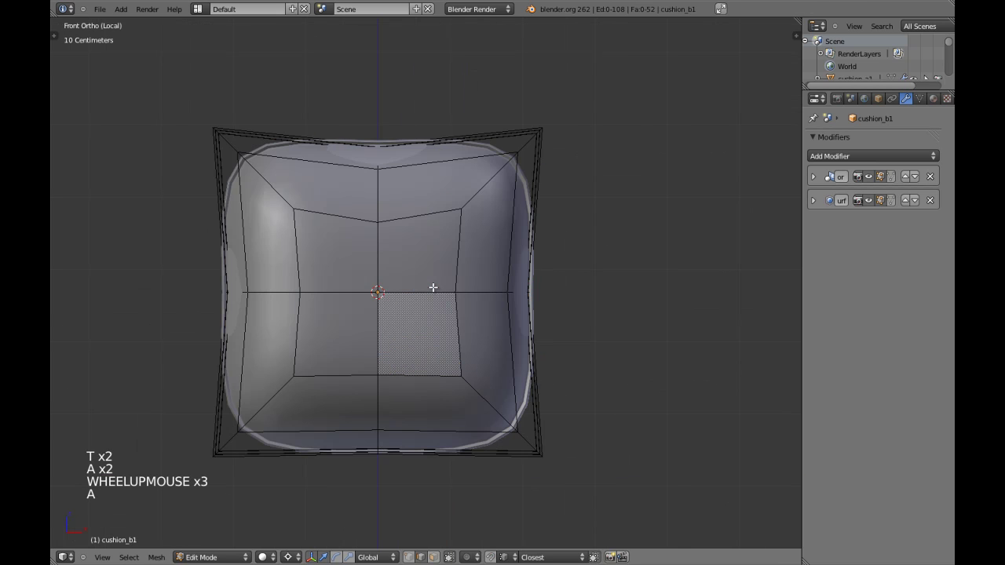
pyautogui.press('Tab')
pyautogui.moveTo(432, 281); pyautogui.dragTo(427, 307, button='middle')
pyautogui.press('KP_1')
pyautogui.press('KP_4')
# Step: Add a vertical edge loop through the middle of the cushion's right half, trying an edge slide of -0.7
pyautogui.press('Tab')
pyautogui.press('a')
pyautogui.press('a')
pyautogui.press('a')
pyautogui.press('a')
pyautogui.press('a')
pyautogui.hotkey('ctrl', 'r')
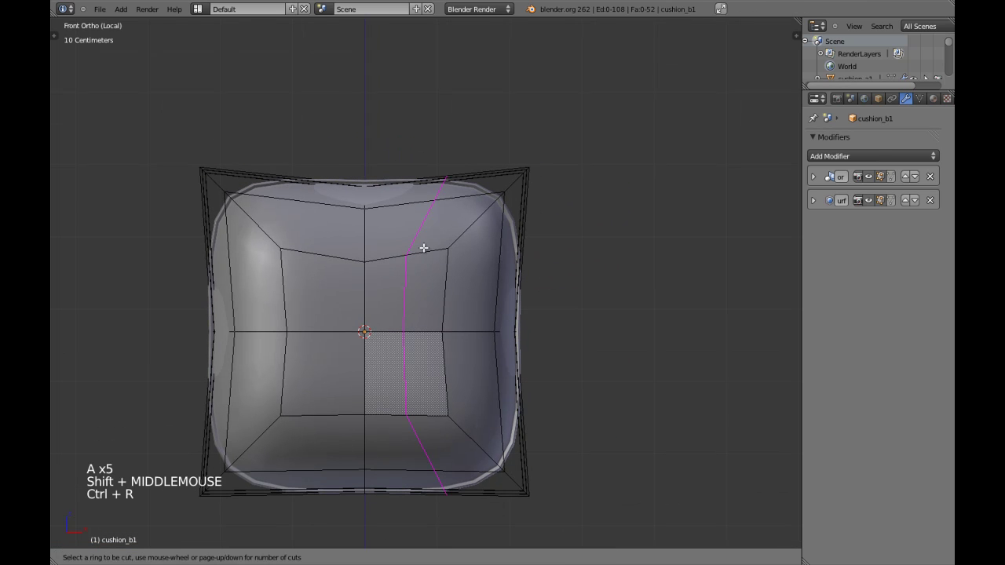
pyautogui.click(419, 246)
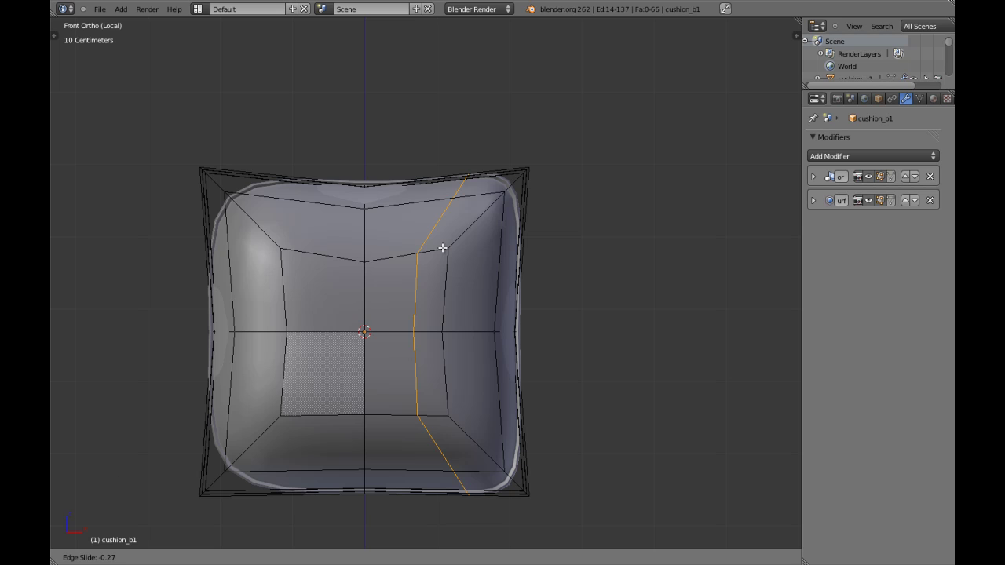
pyautogui.write('0.7')
pyautogui.press('-')
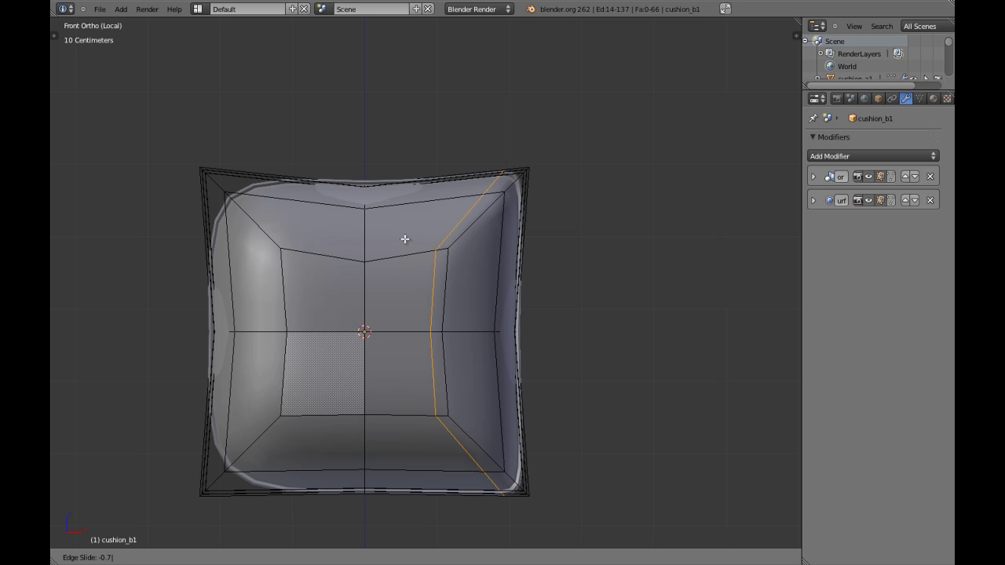
pyautogui.rightClick(408, 242)
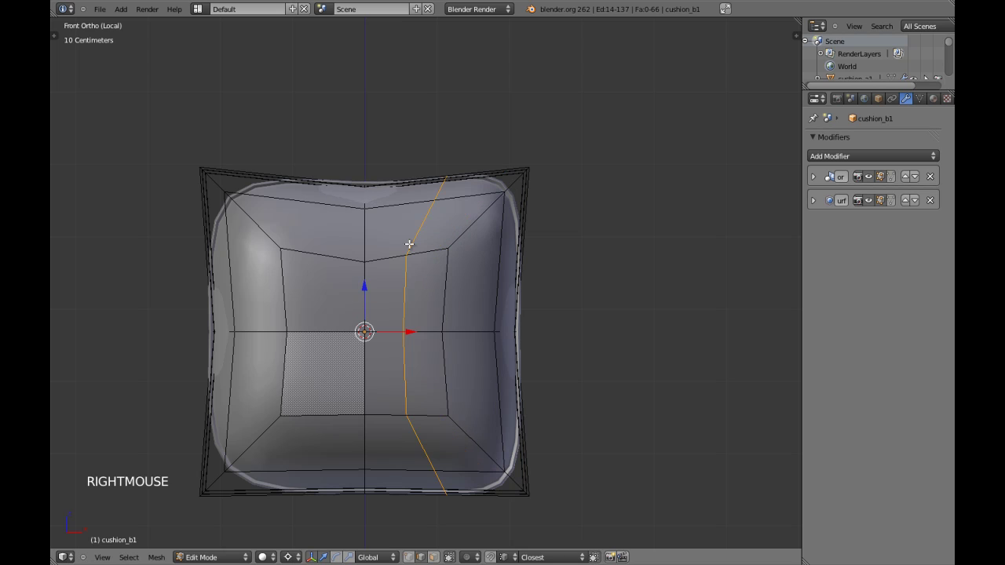
# Step: Set the pivot to the median point and edge-slide the new vertical loop by -0.6, then deselect it
pyautogui.hotkey('ctrl', ',')
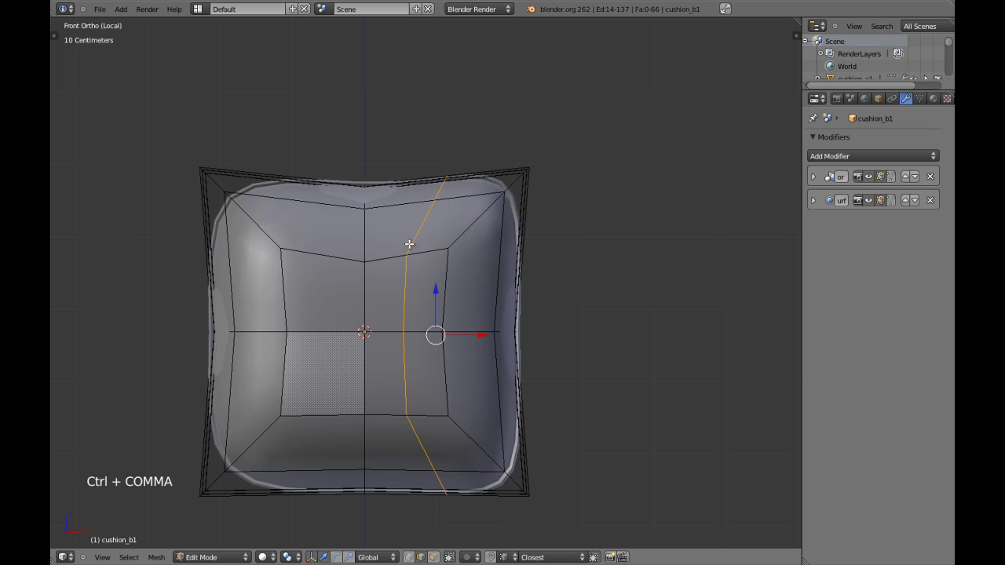
pyautogui.hotkey('ctrl', 'e')
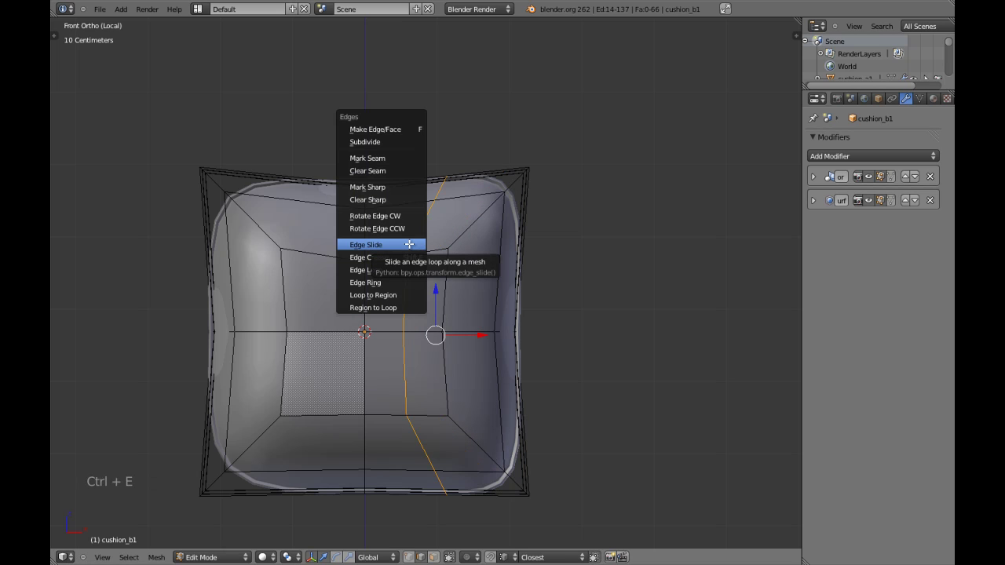
pyautogui.click(409, 244)
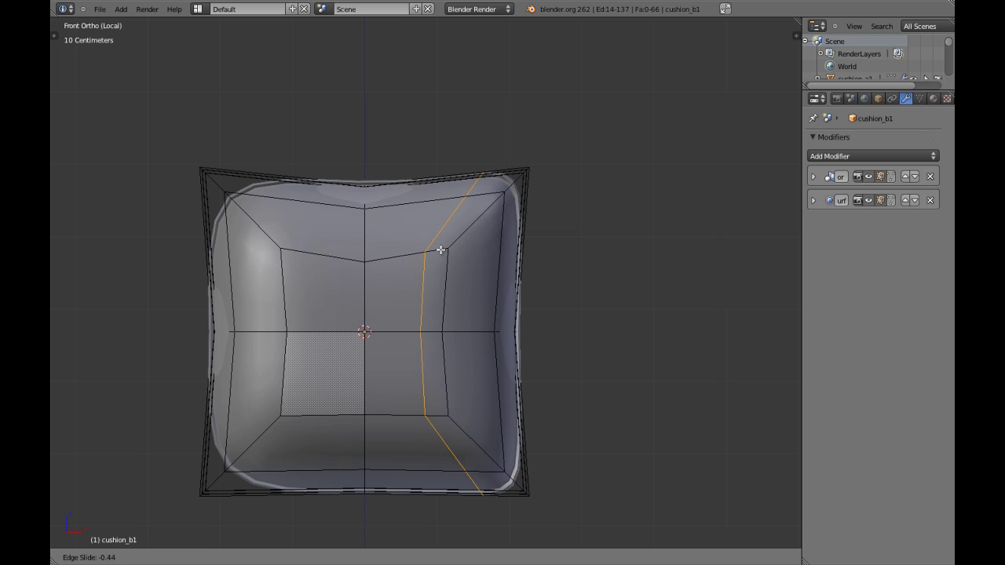
pyautogui.write('0.6')
pyautogui.press('-')
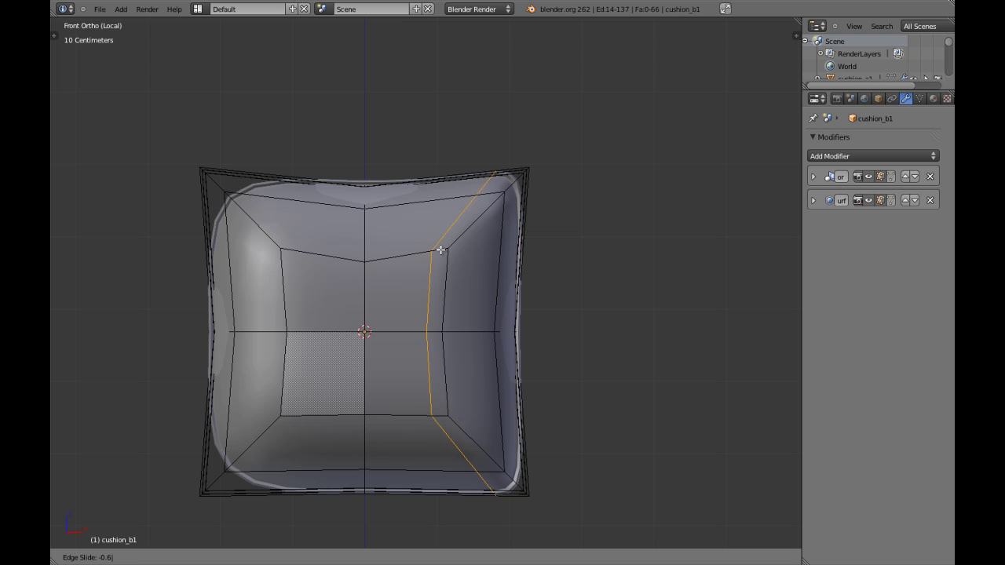
pyautogui.click(440, 249)
pyautogui.press('a')
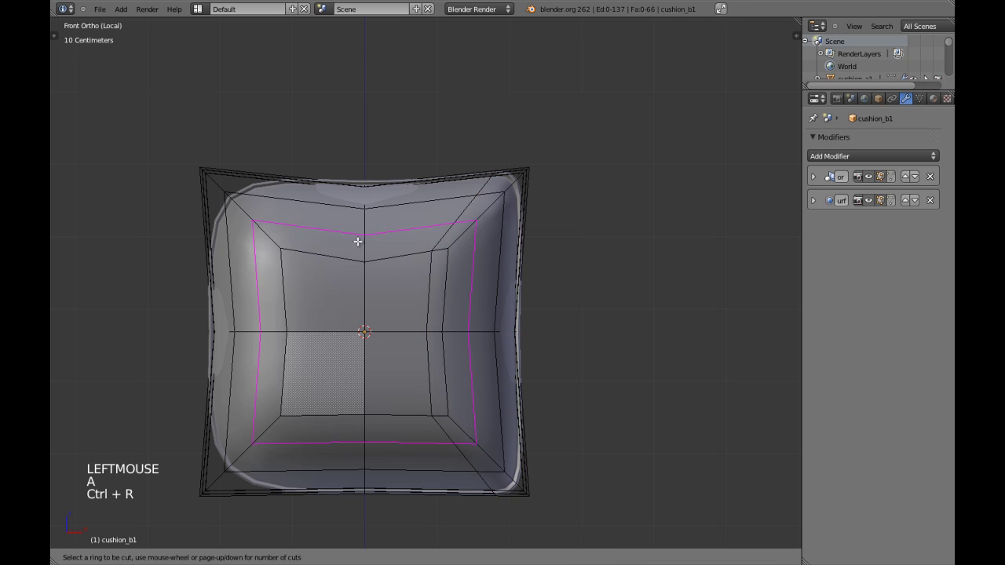
# Step: Add a vertical edge loop in the cushion's left half with an edge slide of 0.6 and deselect it
pyautogui.hotkey('ctrl', 'r')
pyautogui.click(343, 246)
pyautogui.write('0.6')
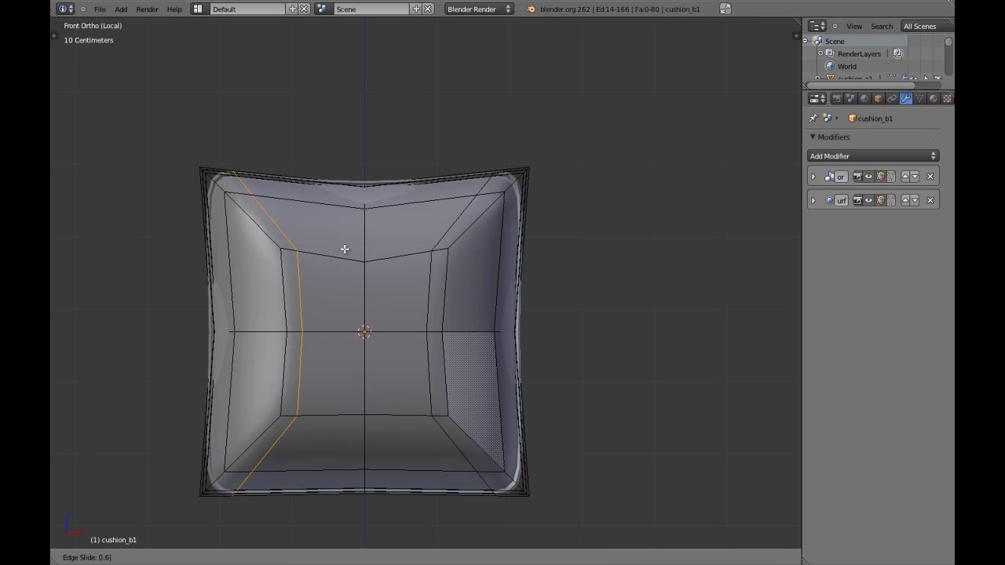
pyautogui.click(345, 249)
pyautogui.press('a')
# Step: Add a horizontal edge loop in the cushion's upper half with an edge slide of -0.6 and deselect it
pyautogui.hotkey('ctrl', 'r')
pyautogui.click(288, 296)
pyautogui.write('-0.6')
pyautogui.click(288, 296)
pyautogui.press('a')
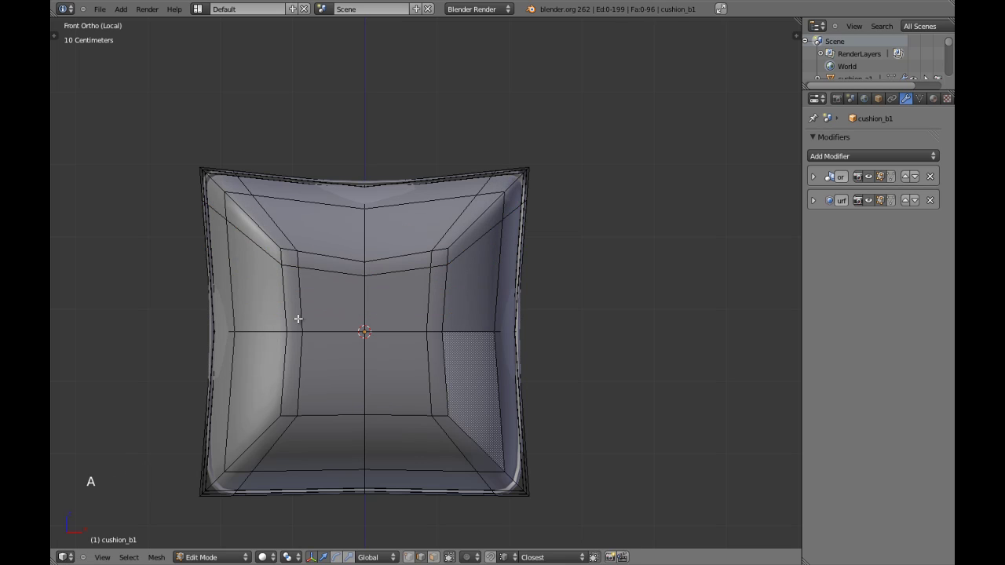
# Step: Add a horizontal edge loop in the cushion's lower half with an edge slide of 0.6 and deselect it
pyautogui.hotkey('ctrl', 'r')
pyautogui.click(287, 354)
pyautogui.write('0.6')
pyautogui.click(288, 355)
pyautogui.press('a')
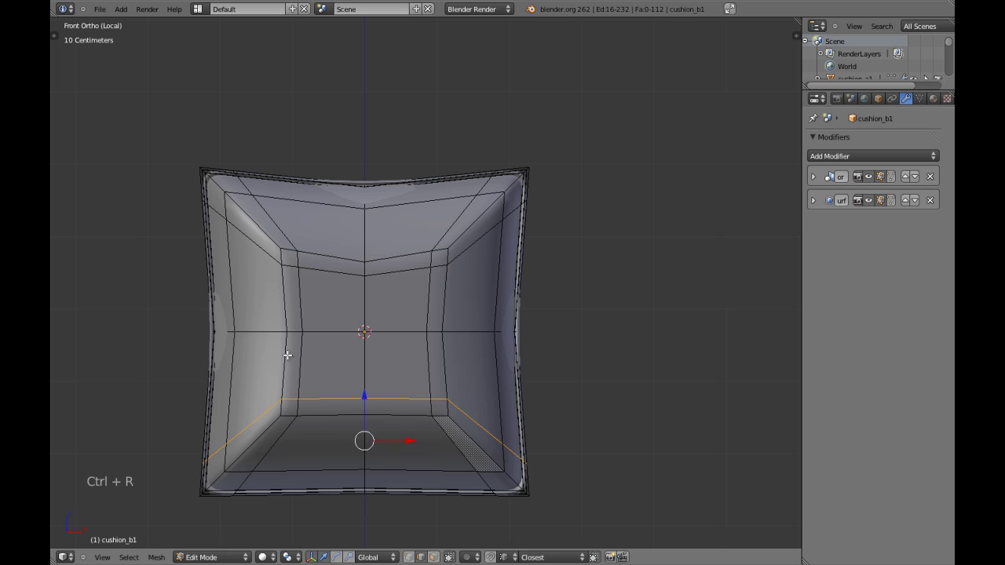
# Step: Leave Edit Mode and check the subdivided cushion at an angle and from the front
pyautogui.press('Tab')
pyautogui.scroll(-1, 477, 377)
pyautogui.moveTo(507, 293); pyautogui.dragTo(383, 284, button='middle')
pyautogui.press('KP_1')
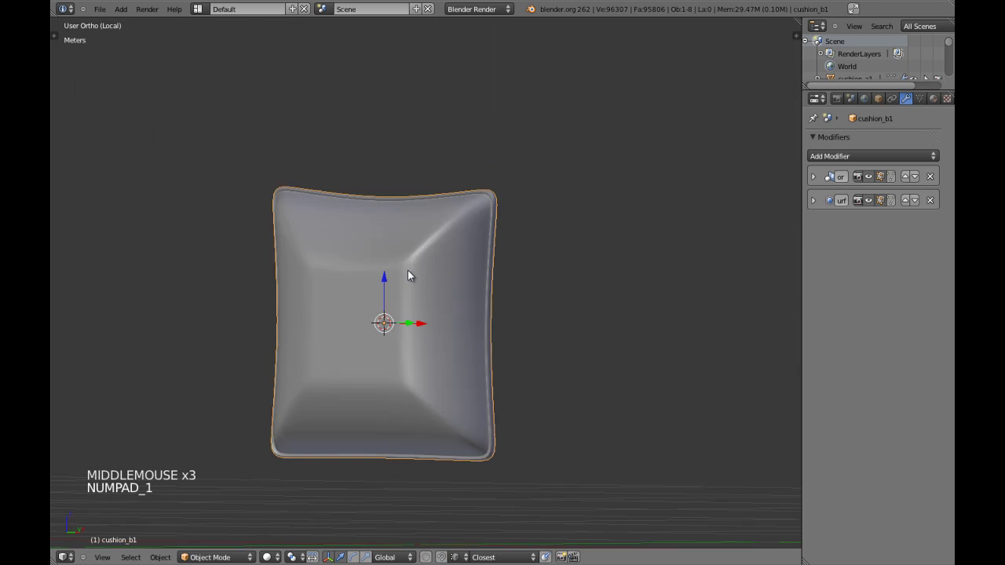
# Step: Examine the cushion's corners and silhouette from the front, side, top and at an angle, in shaded and wireframe display
pyautogui.scroll(3, 406, 263)
pyautogui.keyDown('shift'); pyautogui.moveTo(398, 249); pyautogui.dragTo(387, 269, button='middle'); pyautogui.keyUp('shift')
pyautogui.keyDown('shift'); pyautogui.scroll(1, 387, 269); pyautogui.keyUp('shift')
pyautogui.scroll(-1, 387, 269)
pyautogui.scroll(-2, 386, 270)
pyautogui.moveTo(402, 202); pyautogui.dragTo(468, 295, button='middle')
pyautogui.press('KP_3')
pyautogui.press('KP_7')
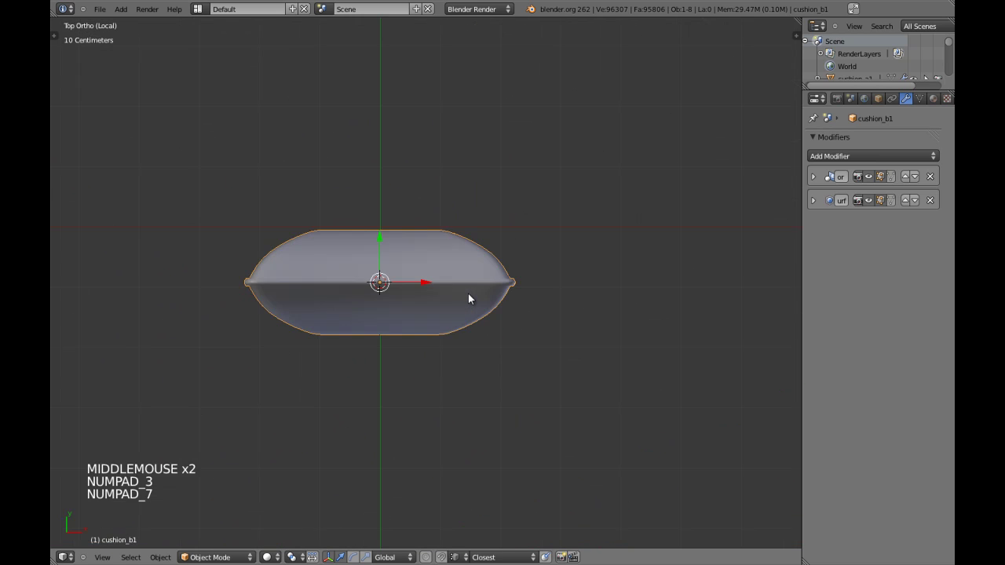
pyautogui.scroll(3, 465, 292)
pyautogui.press('z')
pyautogui.press('z')
pyautogui.moveTo(494, 317); pyautogui.dragTo(471, 220, button='middle')
pyautogui.press('a')
pyautogui.moveTo(471, 219); pyautogui.dragTo(419, 291, button='middle')
pyautogui.press('KP_1')
# Step: Select the seam's outermost edge loop in vertex select mode and scale it up by about 1.01
pyautogui.rightClick(471, 229)
pyautogui.press('Tab')
pyautogui.scroll(7, 459, 253)
pyautogui.press('Tab')
pyautogui.press('Tab')
pyautogui.press('a')
pyautogui.press('a')
pyautogui.press('a')
pyautogui.press('a')
pyautogui.hotkey('ctrl', 'Tab')
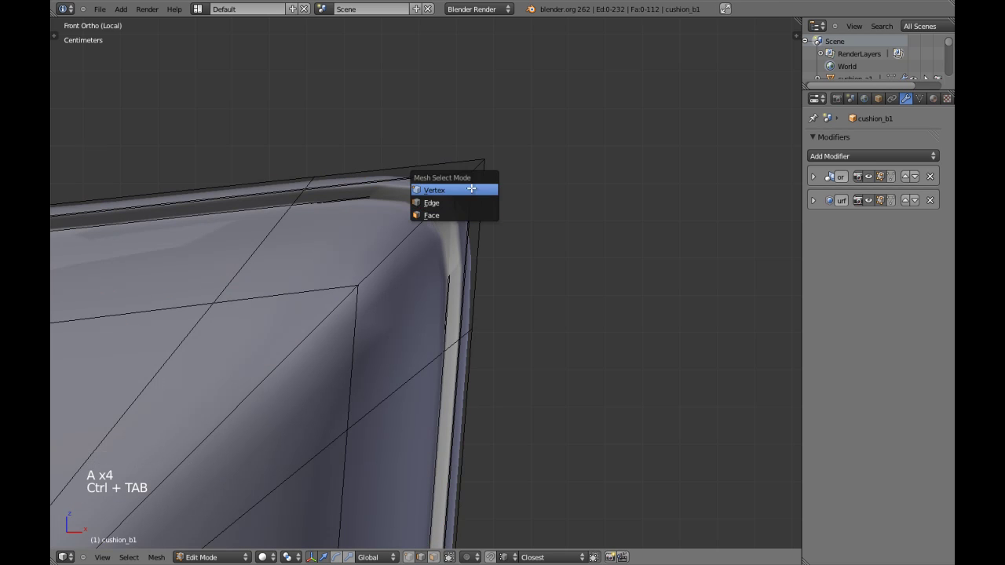
pyautogui.click(470, 189)
pyautogui.keyDown('alt'); pyautogui.keyDown('shift'); pyautogui.rightClick(494, 195); pyautogui.keyUp('shift'); pyautogui.keyUp('alt')
pyautogui.keyDown('shift'); pyautogui.moveTo(494, 195); pyautogui.dragTo(493, 219, button='middle'); pyautogui.keyUp('shift')
pyautogui.scroll(1, 508, 198)
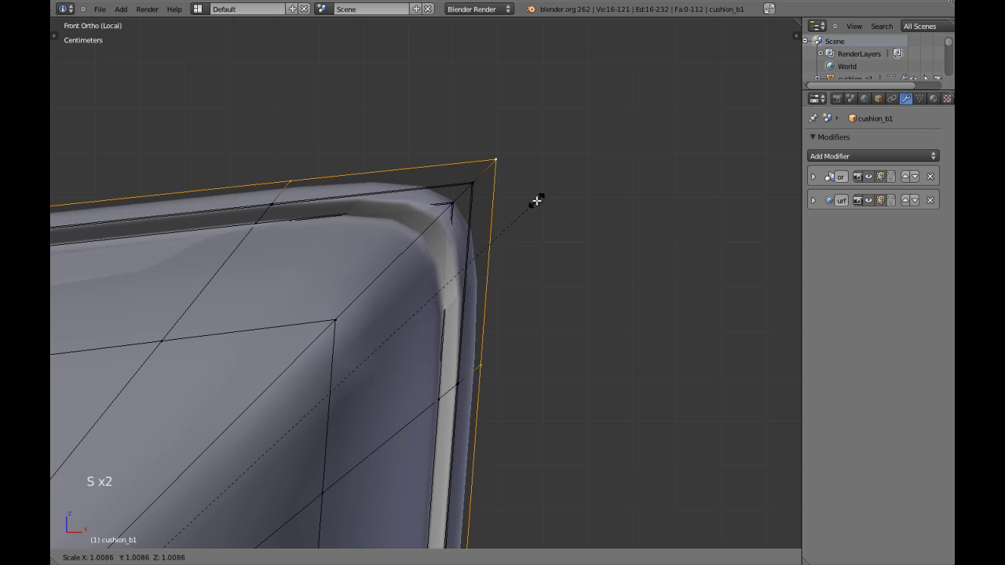
pyautogui.click(538, 201)
# Step: Select the ring of outer seam faces in face mode, scale it to about 0.995 excluding Y, and leave Edit Mode
pyautogui.hotkey('ctrl', 'Tab')
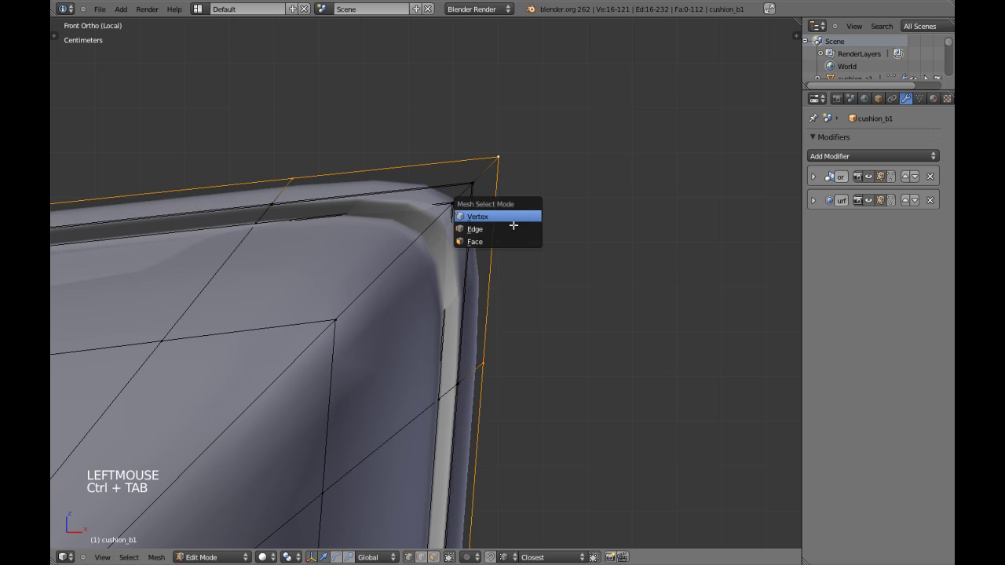
pyautogui.click(506, 237)
pyautogui.keyDown('alt'); pyautogui.keyDown('shift'); pyautogui.rightClick(486, 173); pyautogui.keyUp('shift'); pyautogui.keyUp('alt')
pyautogui.press('ctrl+KP_Add')
pyautogui.scroll(2, 461, 174)
pyautogui.scroll(-2, 535, 187)
pyautogui.press('s')
pyautogui.press('s')
pyautogui.press('s')
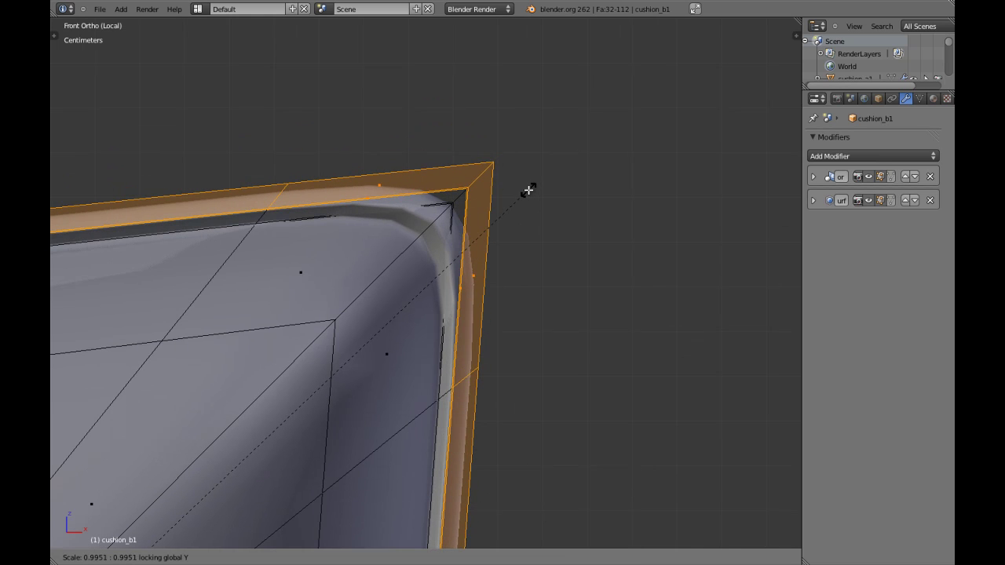
pyautogui.click(530, 189)
pyautogui.press('Tab')
pyautogui.scroll(-13, 481, 245)
pyautogui.press('a')
pyautogui.keyDown('shift'); pyautogui.moveTo(481, 245); pyautogui.dragTo(354, 303, button='middle'); pyautogui.keyUp('shift')
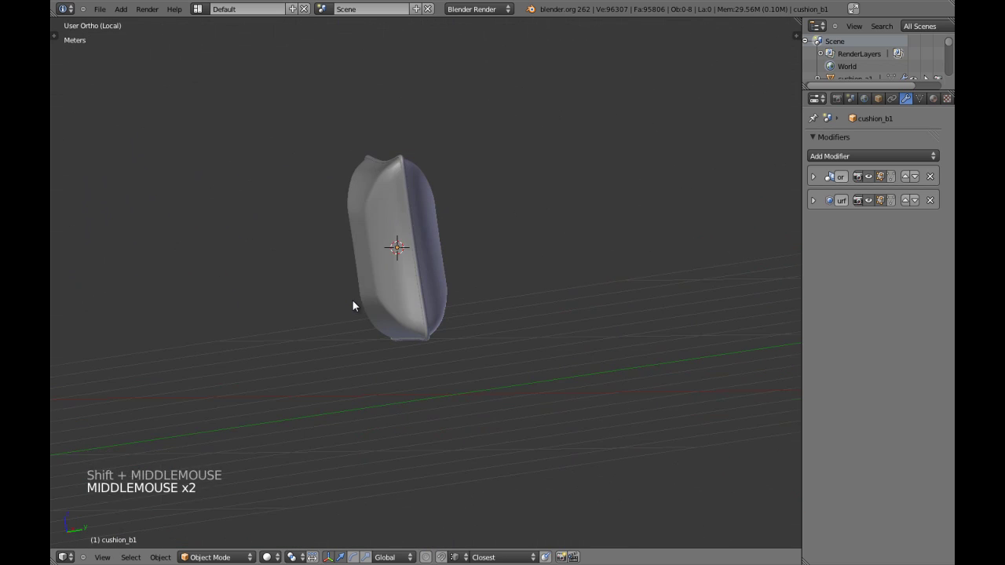
# Step: Enable Optimal Display on the Subdivision Surface modifier while viewing the cushion's wireframe from the side
pyautogui.press('KP_3')
pyautogui.press('Tab')
pyautogui.press('z')
pyautogui.scroll(-1, 391, 269)
pyautogui.keyDown('shift'); pyautogui.moveTo(391, 269); pyautogui.dragTo(402, 292, button='middle'); pyautogui.keyUp('shift')
pyautogui.press('a')
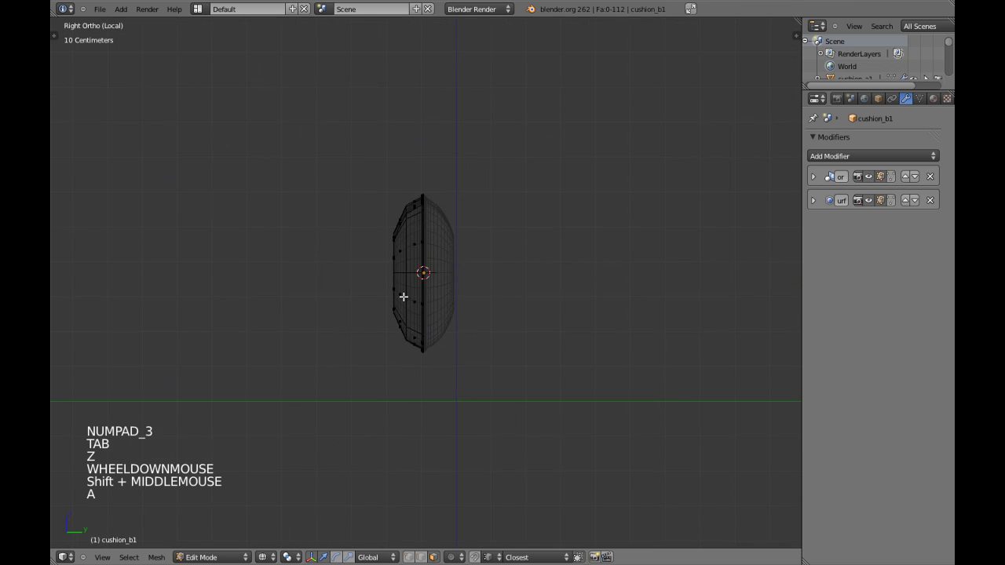
pyautogui.click(813, 201)
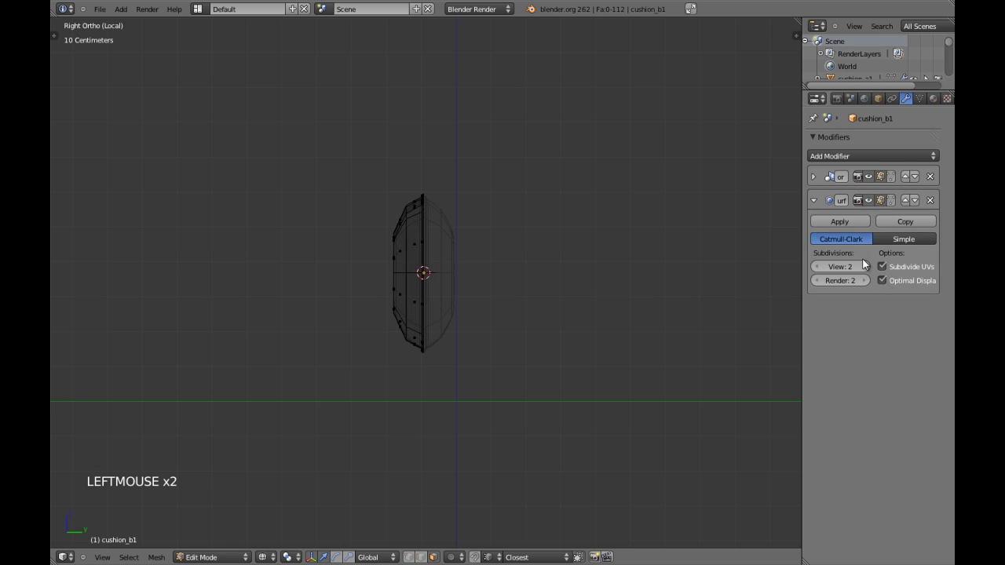
pyautogui.click(813, 200)
# Step: Set mesh selection back to vertices, leave Edit Mode and check the cushion's profile from the side
pyautogui.scroll(5, 478, 224)
pyautogui.press('Tab')
pyautogui.hotkey('ctrl', 'w')
pyautogui.press('Tab')
pyautogui.press('z')
pyautogui.hotkey('ctrl', 'Tab')
pyautogui.keyDown('shift'); pyautogui.moveTo(452, 237); pyautogui.dragTo(459, 257, button='middle'); pyautogui.keyUp('shift')
pyautogui.click(454, 260)
pyautogui.press('z')
pyautogui.press('z')
pyautogui.press('Tab')
pyautogui.scroll(-7, 411, 235)
pyautogui.press('a')
pyautogui.moveTo(385, 267); pyautogui.dragTo(445, 290, button='middle')
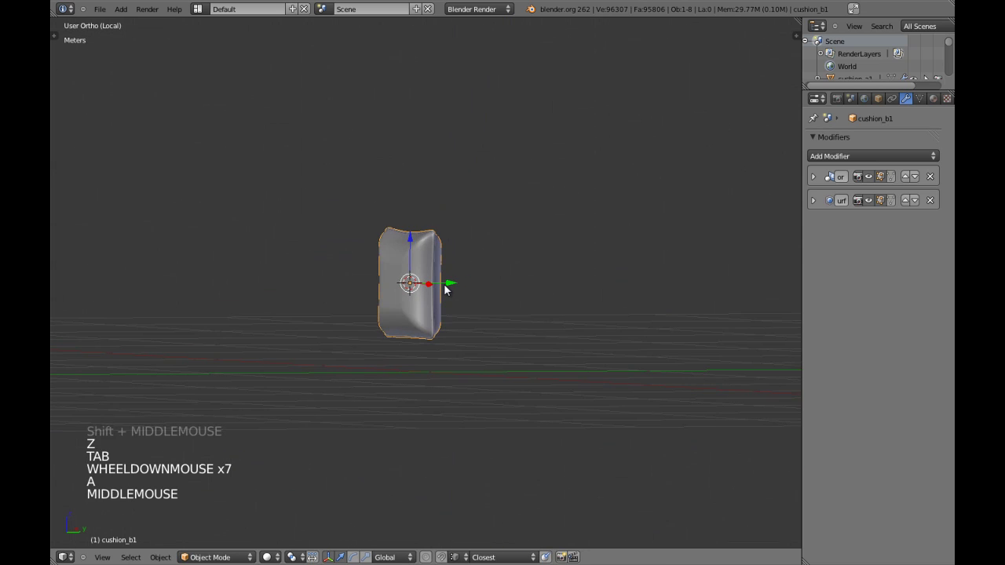
pyautogui.press('KP_3')
pyautogui.scroll(5, 443, 290)
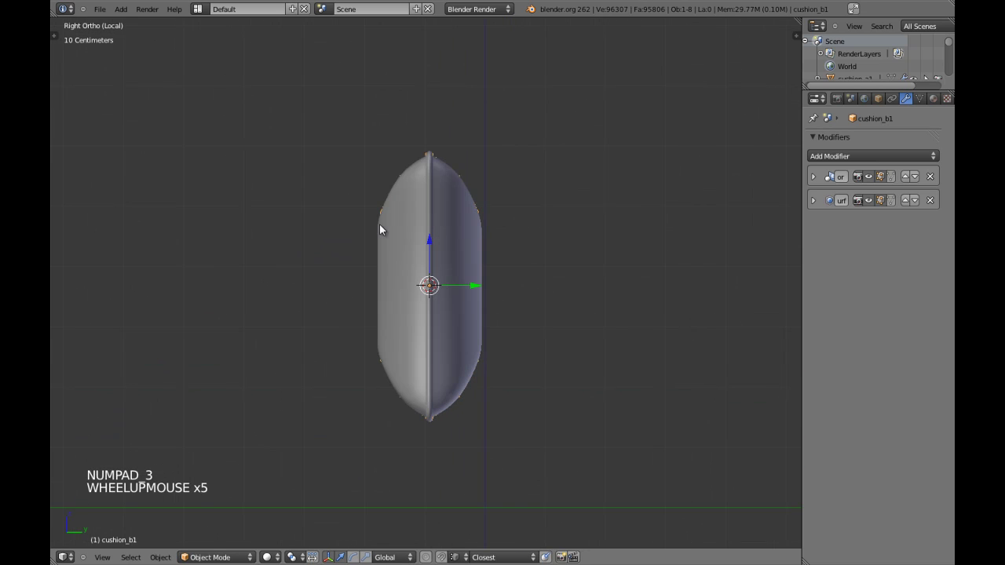
pyautogui.press('z')
pyautogui.keyDown('shift'); pyautogui.moveTo(386, 307); pyautogui.dragTo(348, 220, button='middle'); pyautogui.keyUp('shift')
pyautogui.scroll(4, 436, 292)
pyautogui.press('z')
# Step: Select the four outer edge loops around the cushion's flat front area and move them about 9 mm along Y toward the seam
pyautogui.press('Tab')
pyautogui.moveTo(332, 276); pyautogui.dragTo(417, 218, button='middle')
pyautogui.scroll(-2, 406, 217)
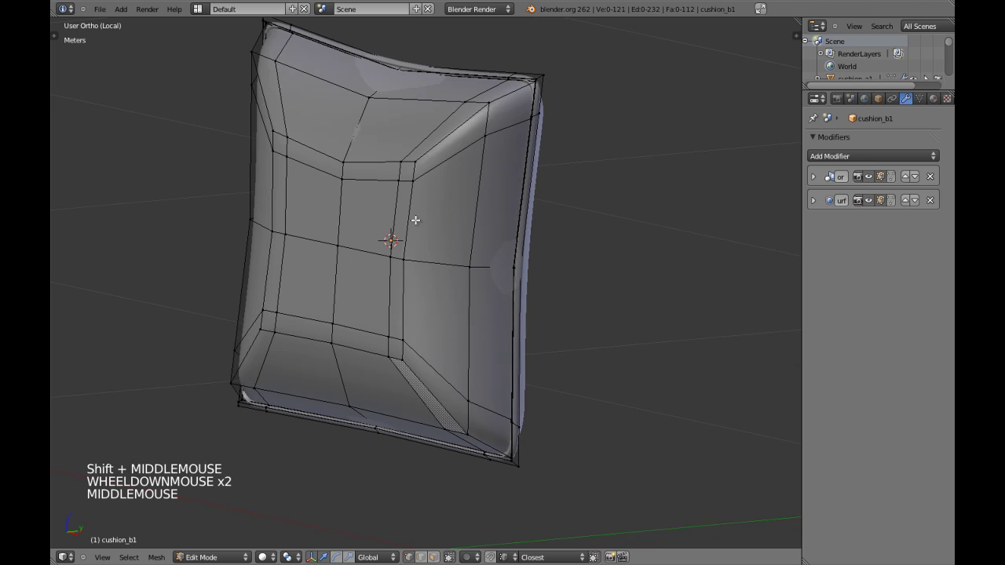
pyautogui.keyDown('alt'); pyautogui.keyDown('shift'); pyautogui.rightClick(394, 207); pyautogui.keyUp('shift'); pyautogui.keyUp('alt')
pyautogui.keyDown('alt'); pyautogui.keyDown('shift'); pyautogui.rightClick(354, 164); pyautogui.keyUp('shift'); pyautogui.keyUp('alt')
pyautogui.keyDown('alt'); pyautogui.keyDown('shift'); pyautogui.rightClick(282, 195); pyautogui.keyUp('shift'); pyautogui.keyUp('alt')
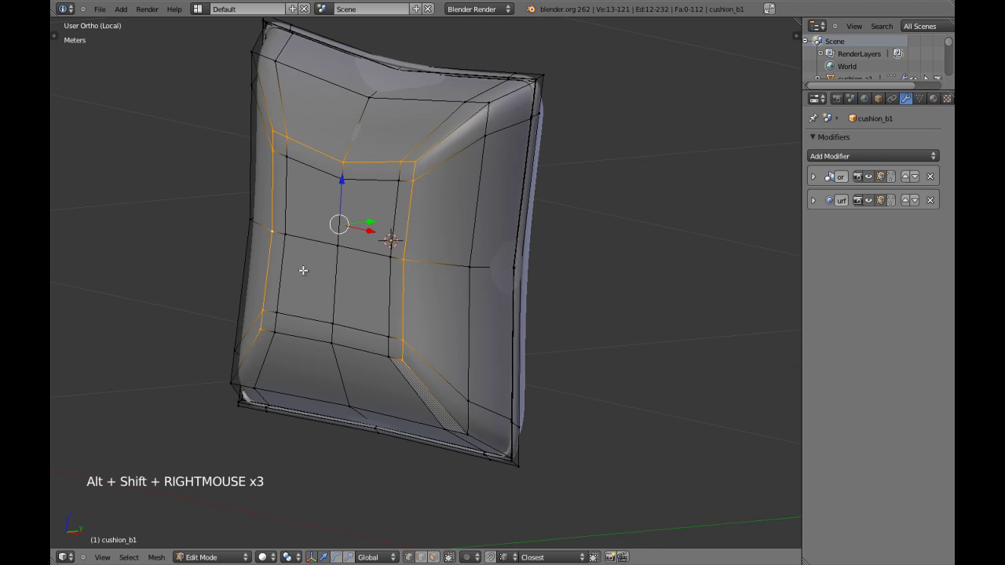
pyautogui.keyDown('alt'); pyautogui.keyDown('shift'); pyautogui.rightClick(307, 341); pyautogui.keyUp('shift'); pyautogui.keyUp('alt')
pyautogui.press('KP_3')
pyautogui.scroll(3, 446, 275)
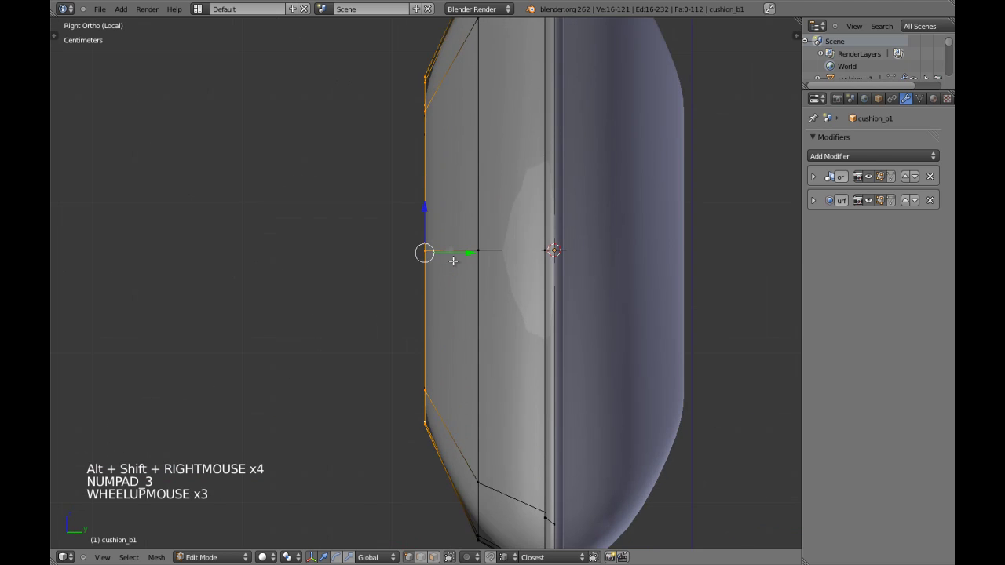
pyautogui.click(479, 252)
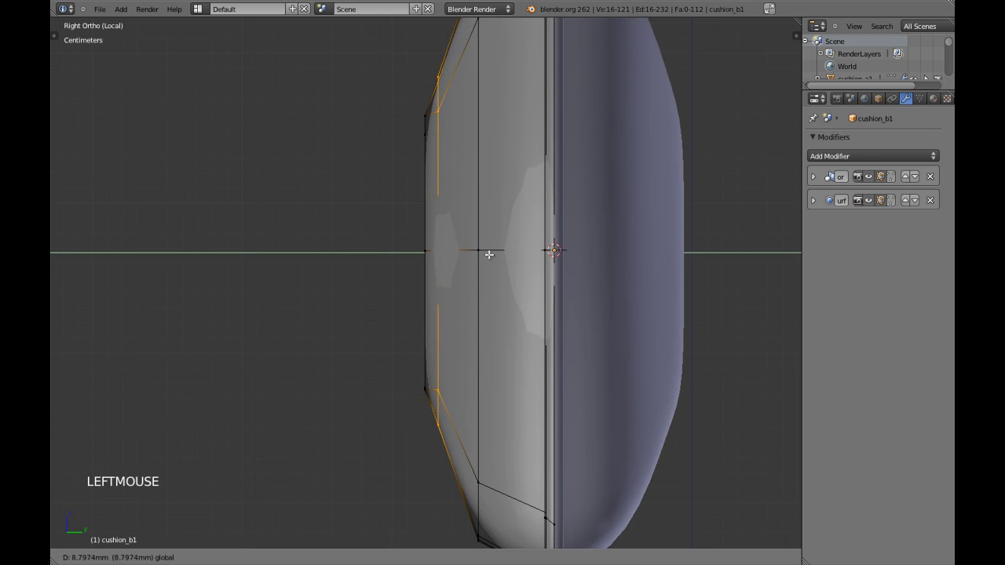
# Step: Scale the selected front loops up slightly to round the side profile, and check the smoothed shape in Object Mode
pyautogui.scroll(-3, 501, 249)
pyautogui.keyDown('shift'); pyautogui.moveTo(501, 250); pyautogui.dragTo(520, 248, button='middle'); pyautogui.keyUp('shift')
pyautogui.press('s')
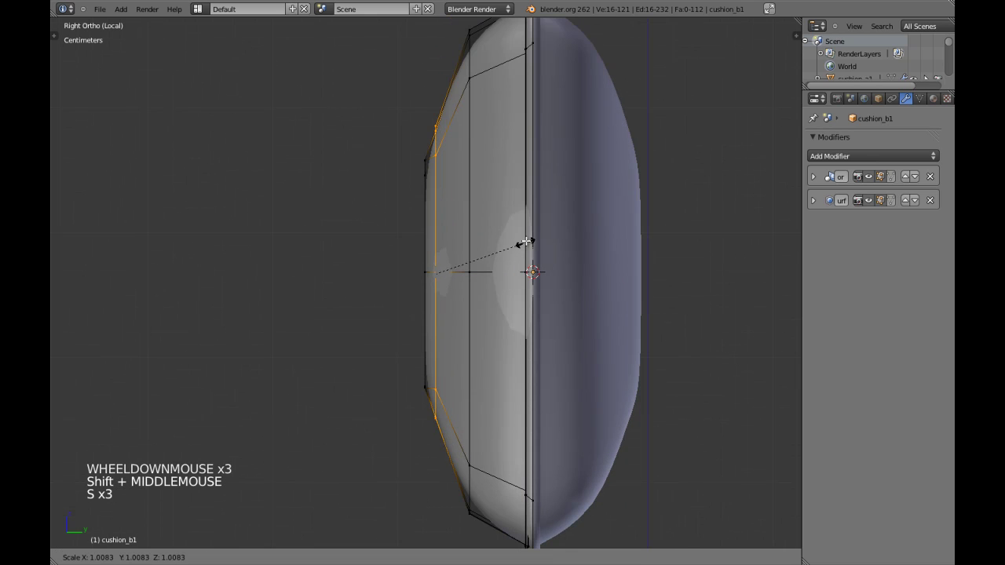
pyautogui.keyDown('shift'); pyautogui.click(458, 312); pyautogui.keyUp('shift')
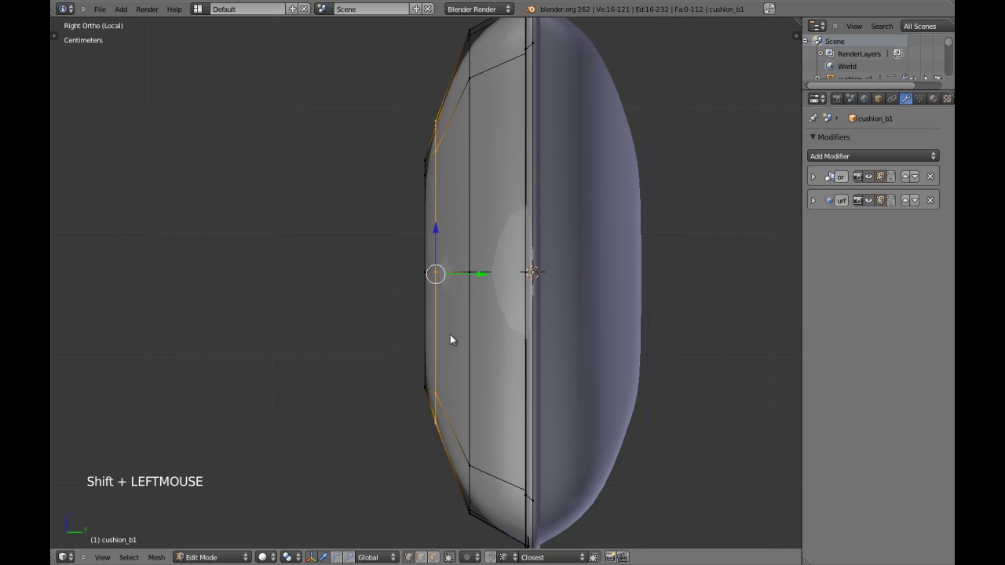
pyautogui.press('Tab')
pyautogui.scroll(-3, 430, 308)
# Step: Move the front loops slightly further along Y toward the seam, enlarge them a little, and check the cushion from the front
pyautogui.press('Tab')
pyautogui.scroll(2, 436, 299)
pyautogui.moveTo(471, 284); pyautogui.dragTo(483, 276)
pyautogui.press('s')
pyautogui.press('s')
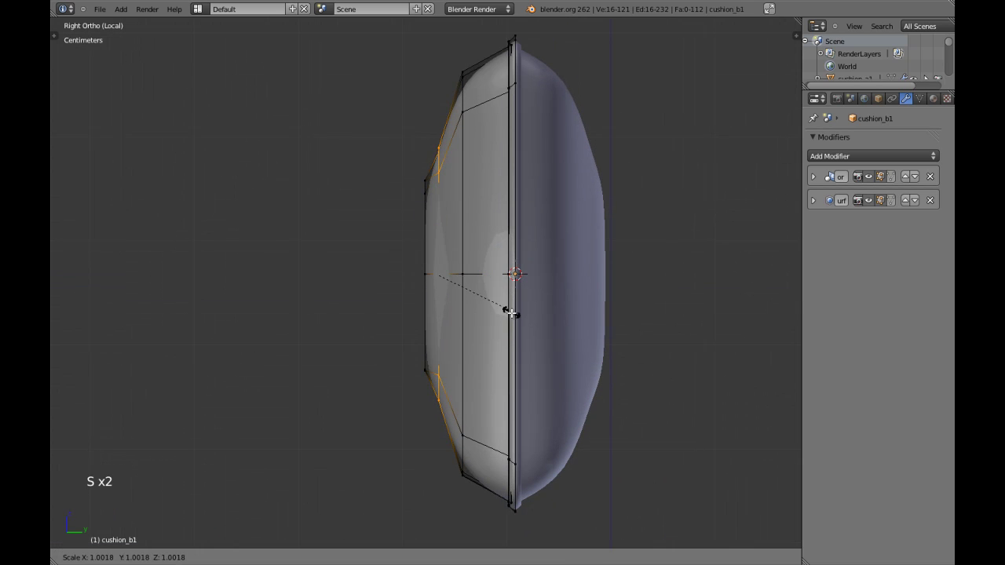
pyautogui.keyDown('shift'); pyautogui.click(519, 373); pyautogui.keyUp('shift')
pyautogui.press('Tab')
pyautogui.scroll(-4, 477, 353)
pyautogui.press('KP_1')
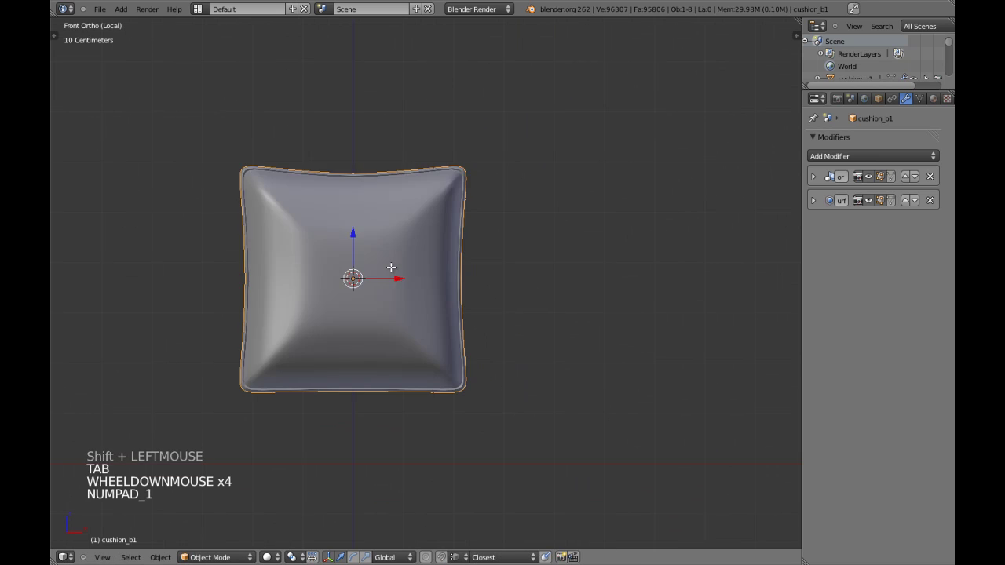
# Step: Move the vertex at the centre of the cushion's front outward about 3.3 mm along Y and leave Edit Mode
pyautogui.press('Tab')
pyautogui.scroll(4, 391, 272)
pyautogui.rightClick(281, 273)
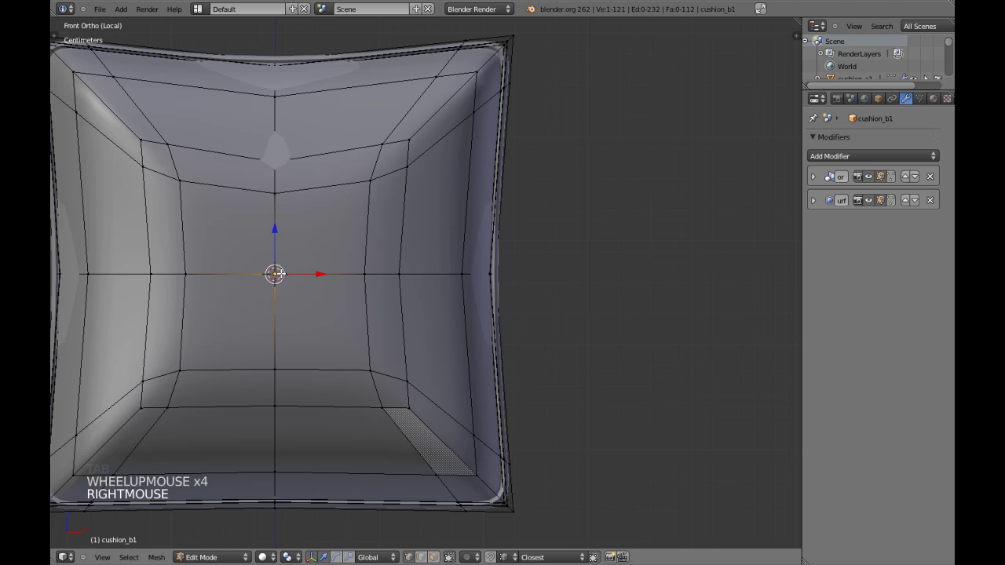
pyautogui.press('KP_3')
pyautogui.press('g')
pyautogui.press('y')
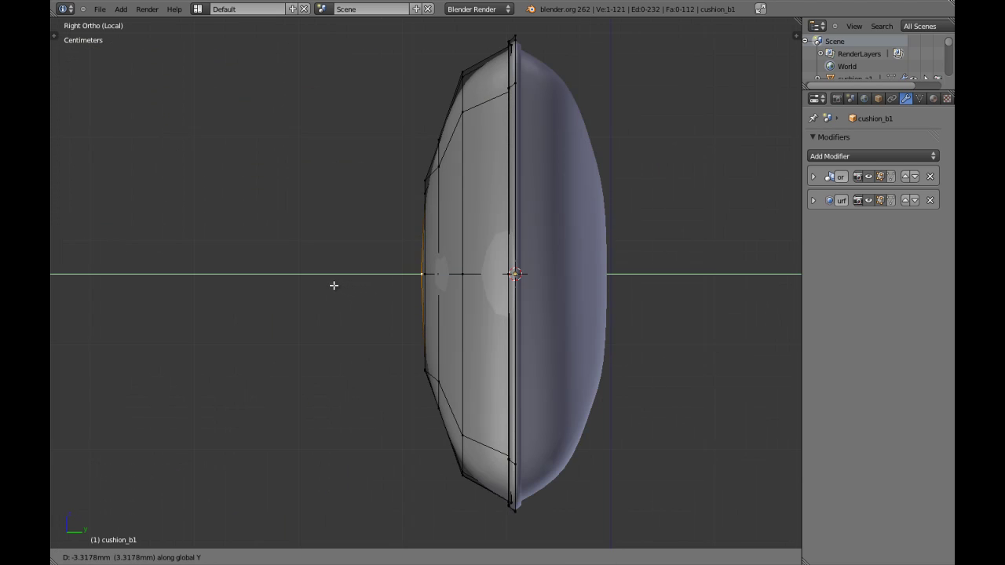
pyautogui.keyDown('shift'); pyautogui.click(333, 285); pyautogui.keyUp('shift')
pyautogui.press('Tab')
pyautogui.scroll(-4, 465, 231)
# Step: Check the cushion's mesh and smoothed shape from the side and front in wireframe and shaded display
pyautogui.press('Tab')
pyautogui.press('a')
pyautogui.press('a')
pyautogui.press('z')
pyautogui.press('a')
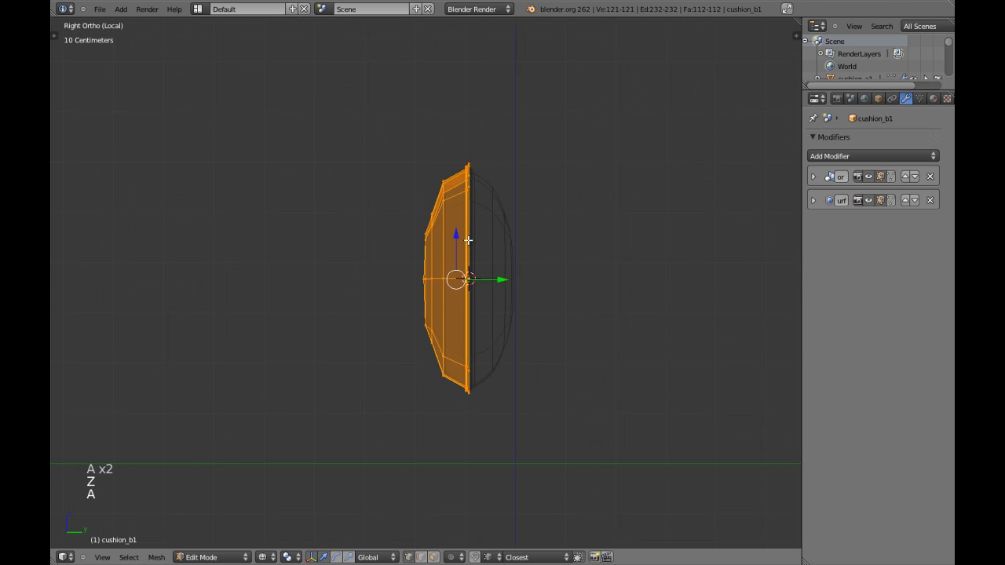
pyautogui.press('KP_1')
pyautogui.press('Tab')
pyautogui.press('z')
pyautogui.press('Tab')
pyautogui.press('Tab')
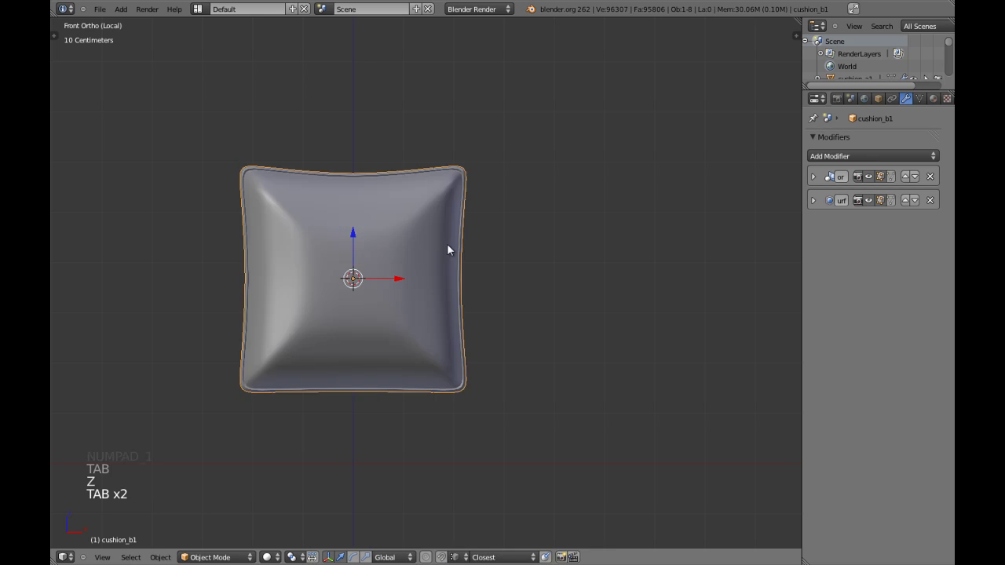
pyautogui.scroll(-5, 447, 246)
pyautogui.press('KP_3')
pyautogui.press('z')
pyautogui.scroll(4, 448, 245)
pyautogui.press('a')
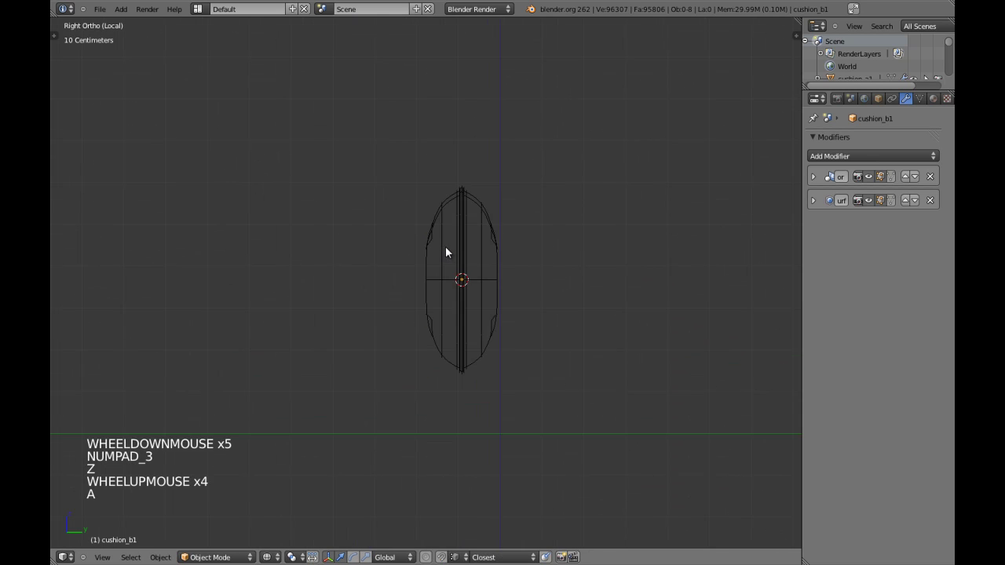
# Step: Box-select the vertices of the cushion's front panel without the seam, smooth them, and check the result from the side
pyautogui.press('Tab')
pyautogui.press('a')
pyautogui.press('b')
pyautogui.moveTo(375, 148); pyautogui.dragTo(429, 424)
pyautogui.press('z')
pyautogui.press('KP_1')
pyautogui.scroll(3, 397, 252)
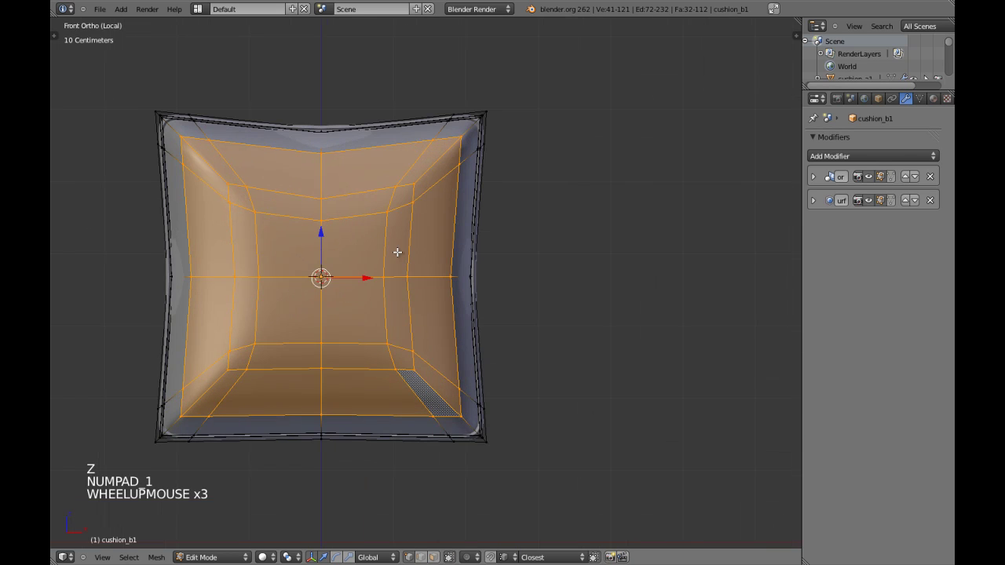
pyautogui.keyDown('shift'); pyautogui.moveTo(397, 252); pyautogui.dragTo(415, 268, button='middle'); pyautogui.keyUp('shift')
pyautogui.press('w')
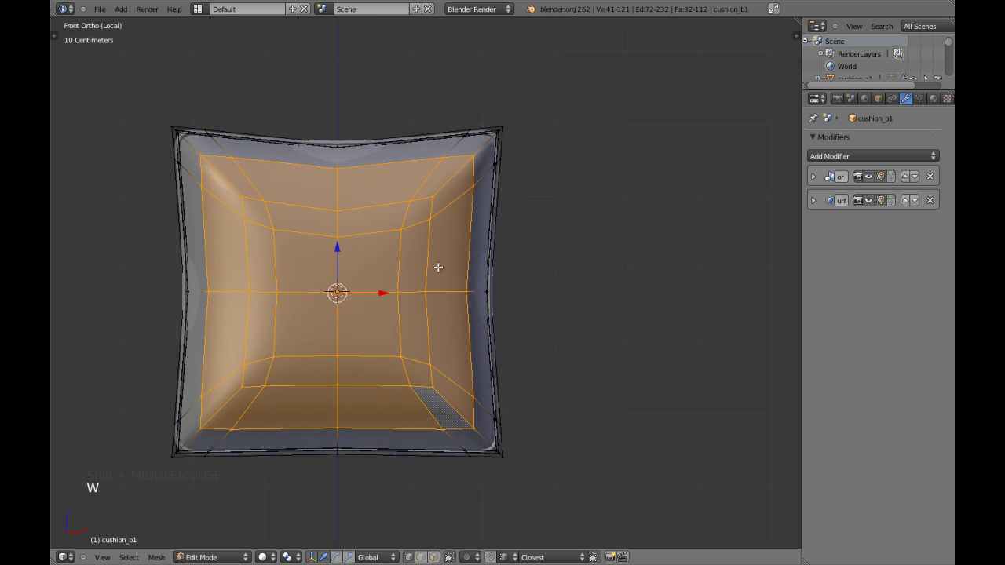
pyautogui.scroll(-3, 439, 265)
pyautogui.press('Tab')
pyautogui.moveTo(443, 259); pyautogui.dragTo(459, 291, button='middle')
pyautogui.press('KP_3')
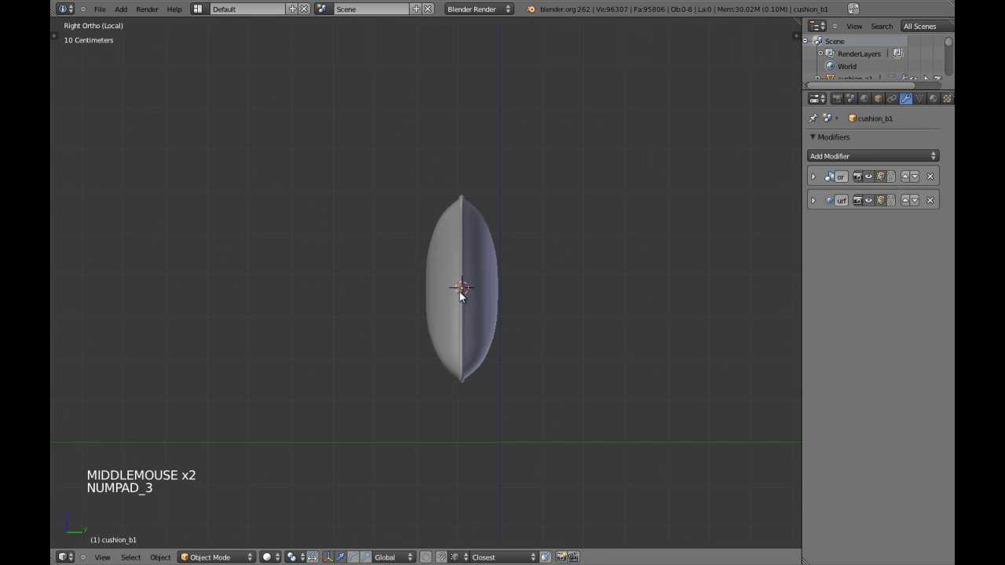
# Step: Scale the selected front panel by about 1.01 along Y and shift it slightly toward the seam
pyautogui.scroll(3, 470, 296)
pyautogui.press('Tab')
pyautogui.press('s')
pyautogui.press('y')
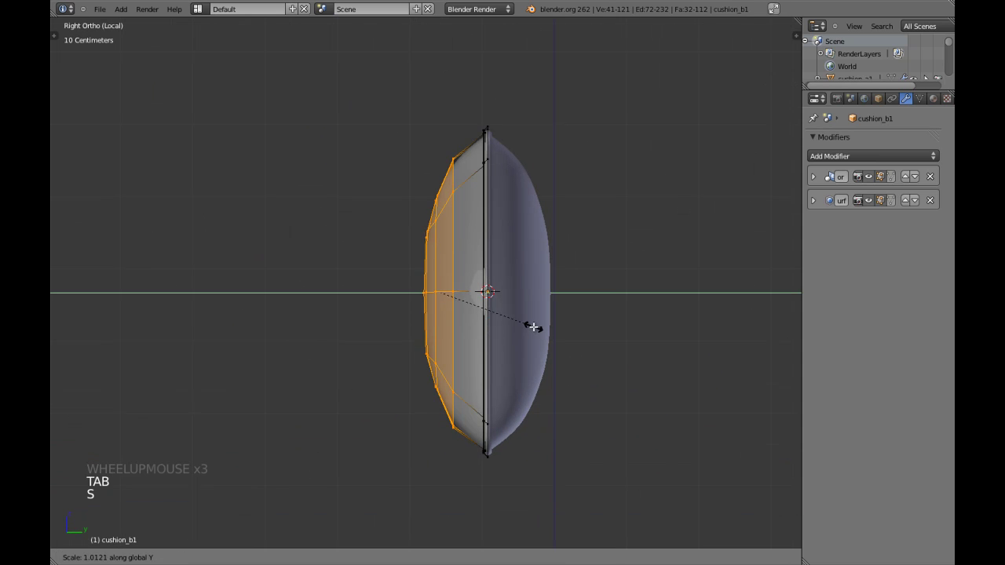
pyautogui.click(529, 327)
pyautogui.press('g')
pyautogui.click(533, 325)
# Step: Fine-tune the front panel's overall scale, then leave Edit Mode and check the cushion from the front
pyautogui.press('s')
pyautogui.press('s')
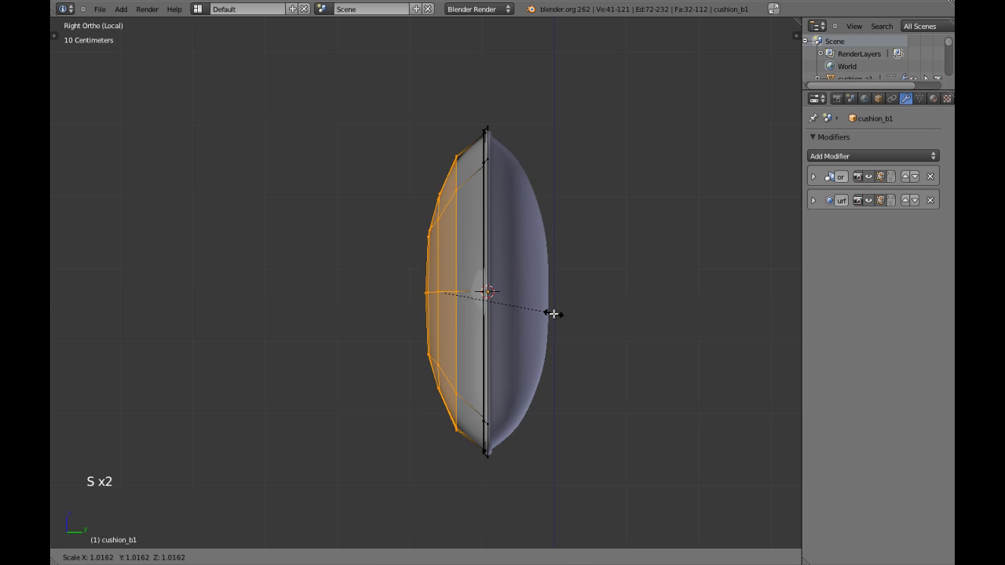
pyautogui.keyDown('shift'); pyautogui.click(529, 330); pyautogui.keyUp('shift')
pyautogui.press('Tab')
pyautogui.scroll(-4, 425, 331)
pyautogui.moveTo(424, 331); pyautogui.dragTo(428, 282, button='middle')
pyautogui.scroll(3, 406, 283)
pyautogui.scroll(-3, 405, 283)
pyautogui.press('KP_1')
pyautogui.scroll(3, 406, 282)
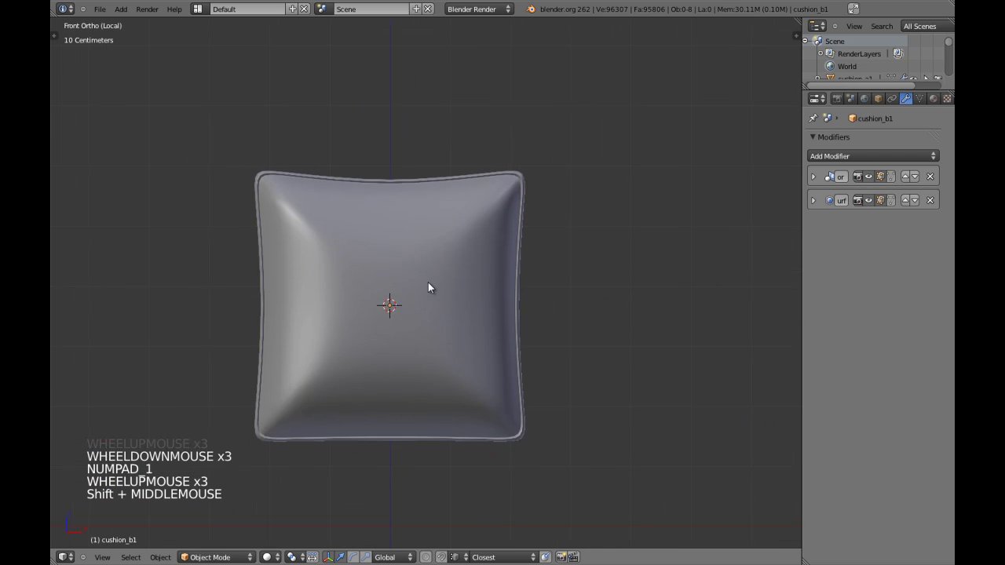
# Step: Select the diagonal edge loops at all four corners, scale them slightly outward with Y locked, and check the smoothed cushion
pyautogui.scroll(1, 427, 283)
pyautogui.press('Tab')
pyautogui.press('a')
pyautogui.press('a')
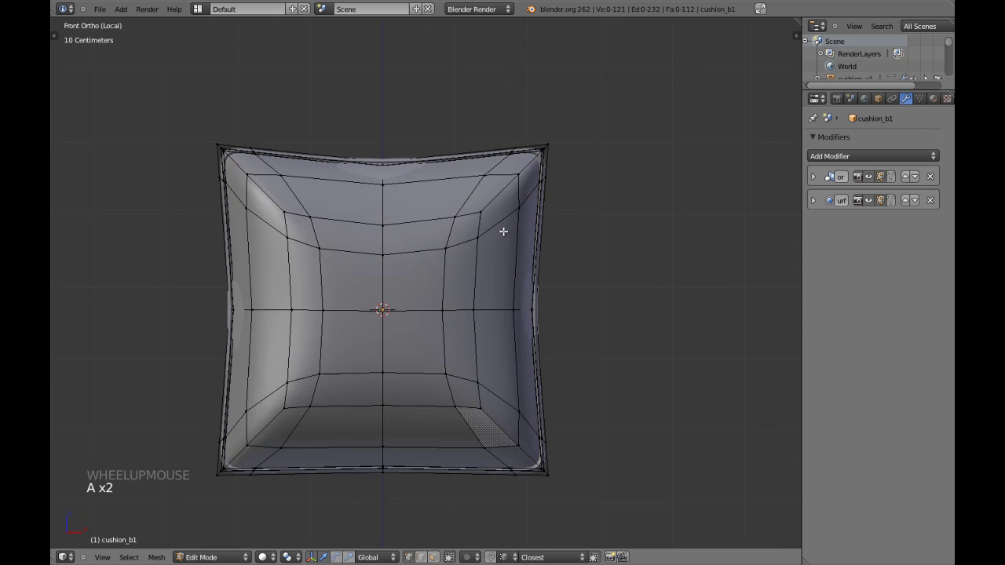
pyautogui.hotkey('ctrl', 'Tab')
pyautogui.keyDown('alt'); pyautogui.keyDown('shift'); pyautogui.rightClick(537, 158); pyautogui.keyUp('shift'); pyautogui.keyUp('alt')
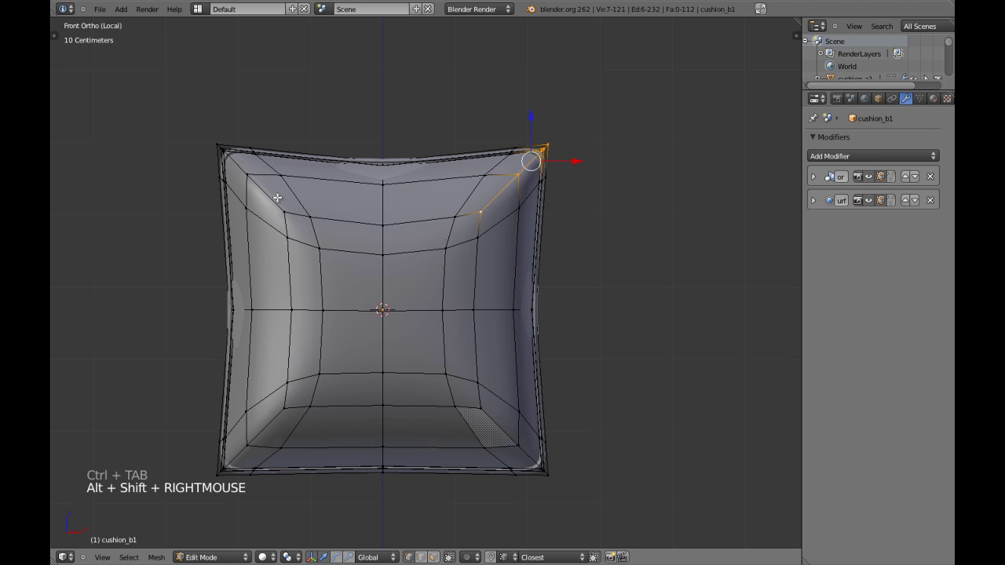
pyautogui.keyDown('alt'); pyautogui.keyDown('shift'); pyautogui.rightClick(273, 199); pyautogui.keyUp('shift'); pyautogui.keyUp('alt')
pyautogui.keyDown('alt'); pyautogui.keyDown('shift'); pyautogui.rightClick(263, 425); pyautogui.keyUp('shift'); pyautogui.keyUp('alt')
pyautogui.keyDown('alt'); pyautogui.keyDown('shift'); pyautogui.rightClick(534, 446); pyautogui.keyUp('shift'); pyautogui.keyUp('alt')
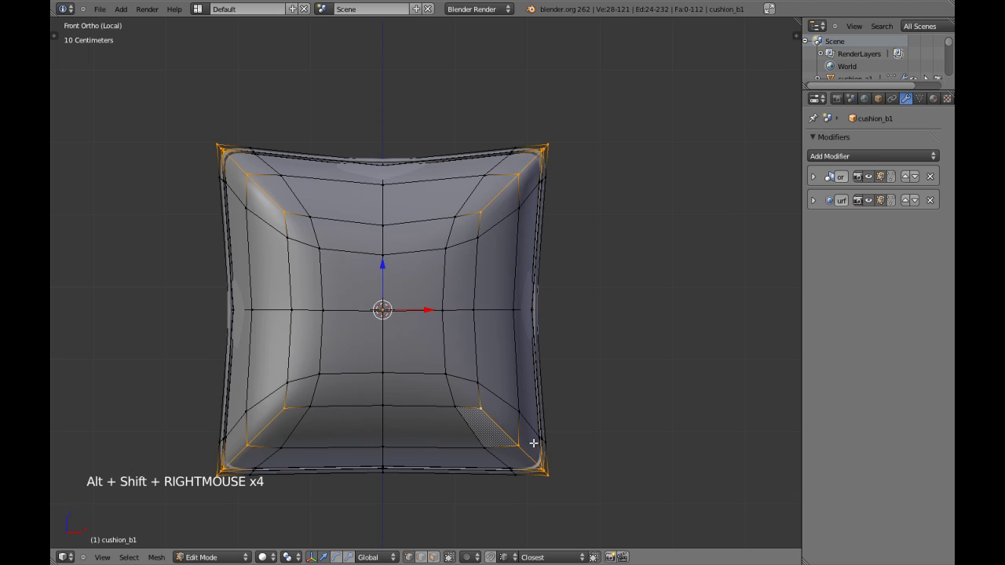
pyautogui.keyDown('shift'); pyautogui.moveTo(483, 381); pyautogui.dragTo(460, 359, button='middle'); pyautogui.keyUp('shift')
pyautogui.keyDown('shift'); pyautogui.moveTo(380, 267); pyautogui.dragTo(411, 330, button='middle'); pyautogui.keyUp('shift')
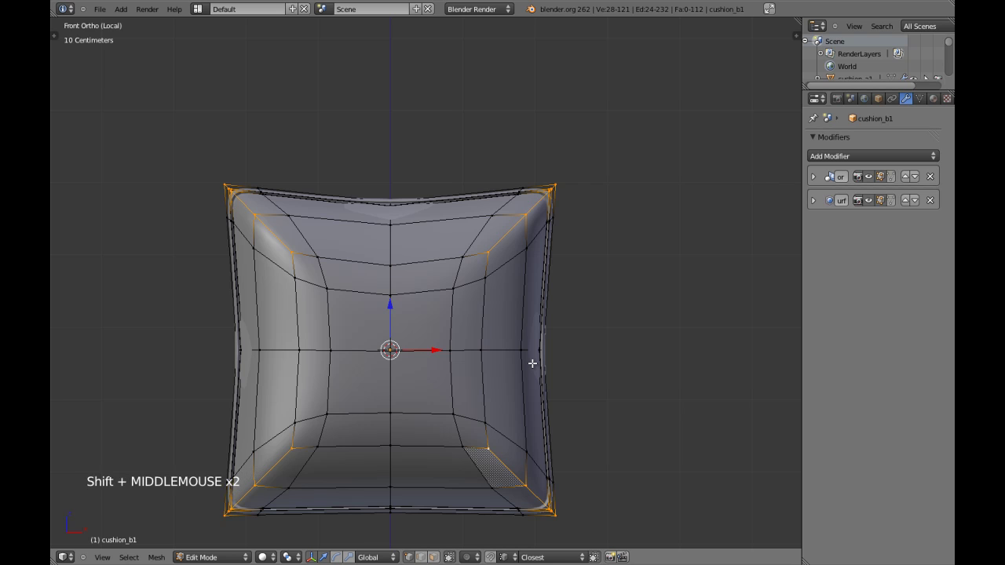
pyautogui.press('s')
pyautogui.hotkey('shift', 'y')
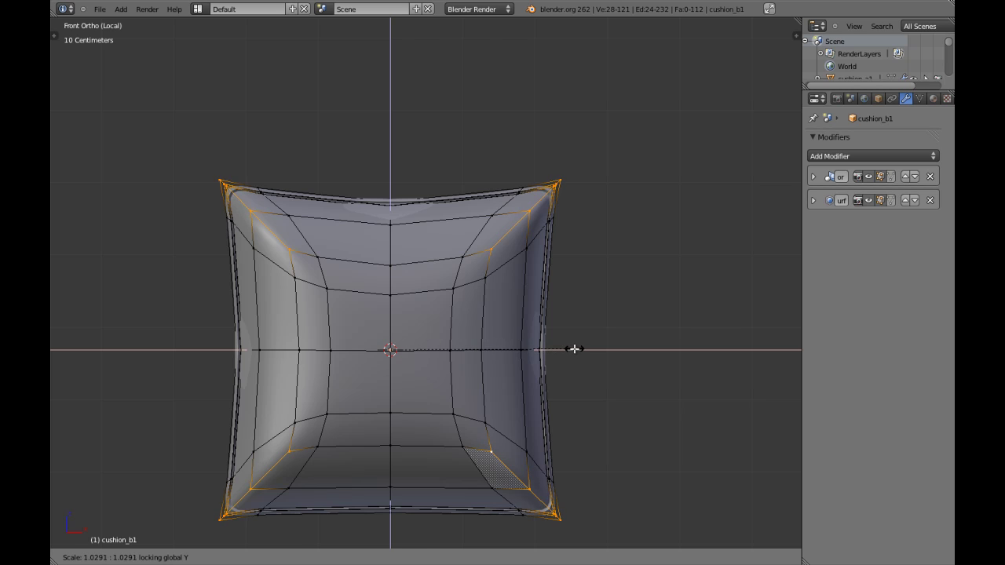
pyautogui.keyDown('shift'); pyautogui.click(557, 343); pyautogui.keyUp('shift')
pyautogui.press('Tab')
pyautogui.scroll(-3, 499, 336)
pyautogui.scroll(4, 499, 336)
# Step: Select the vertical edge loop just right of the front panel's centre line in Edit Mode
pyautogui.press('Tab')
pyautogui.press('a')
pyautogui.press('a')
pyautogui.keyDown('alt'); pyautogui.keyDown('shift'); pyautogui.rightClick(459, 308); pyautogui.keyUp('shift'); pyautogui.keyUp('alt')
pyautogui.hotkey('ctrl', 'e')
pyautogui.click(460, 308)
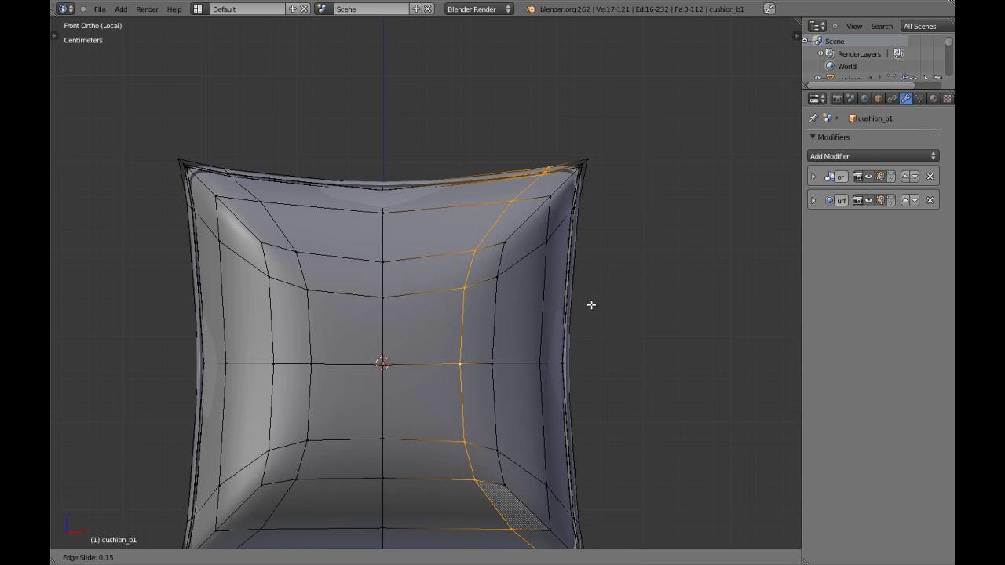
pyautogui.write('0.')
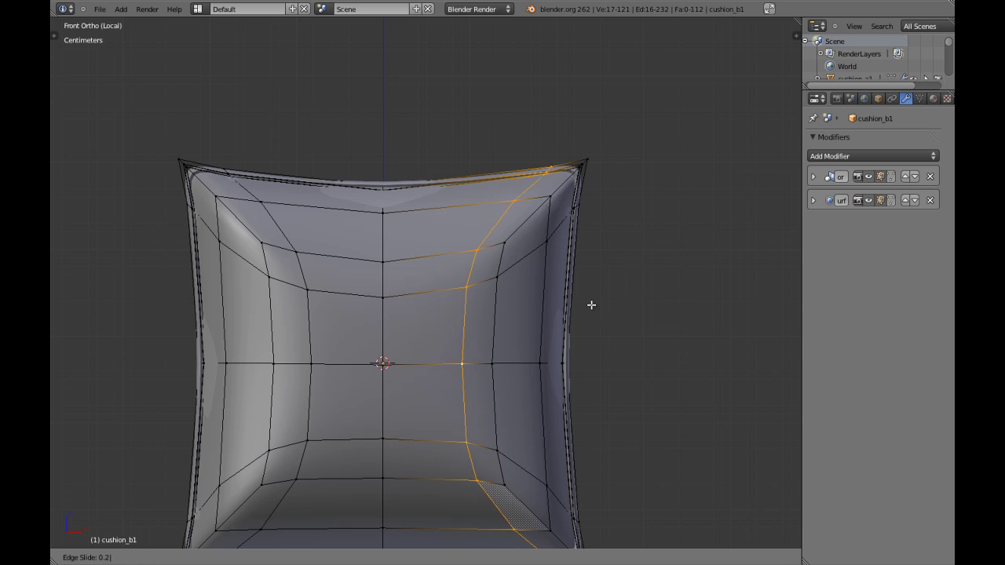
pyautogui.rightClick(591, 304)
pyautogui.hotkey('ctrl', 'e')
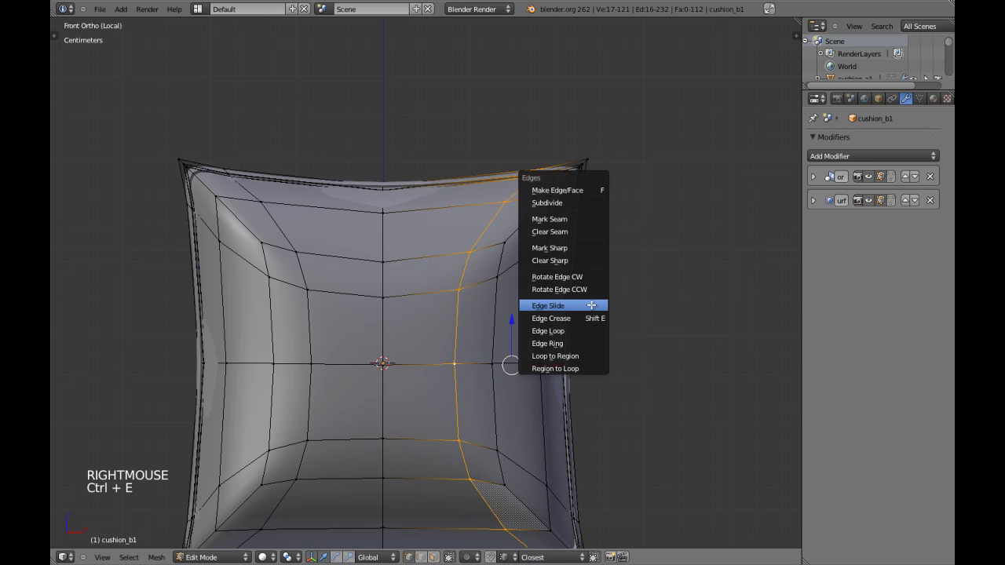
pyautogui.click(591, 305)
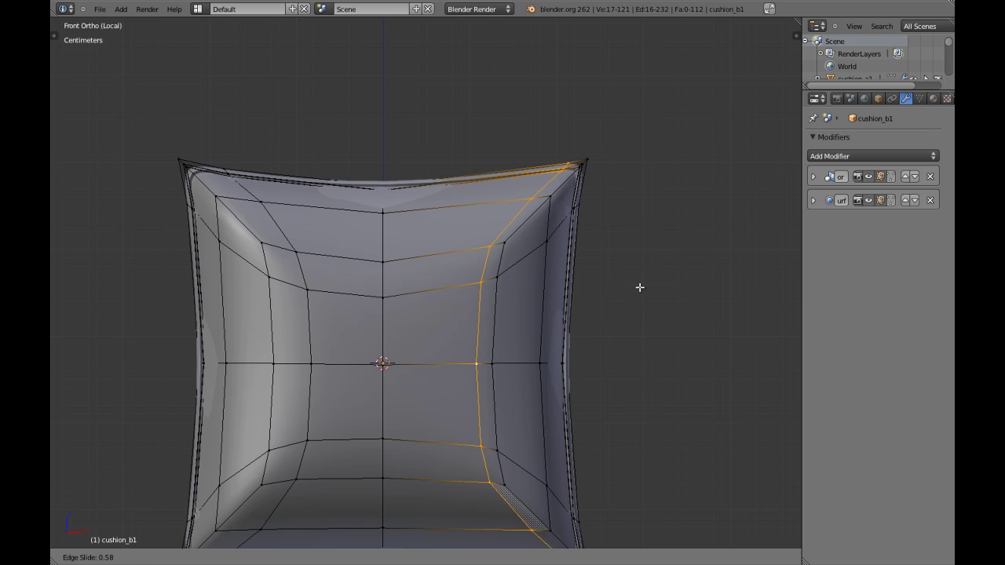
pyautogui.write('0.5')
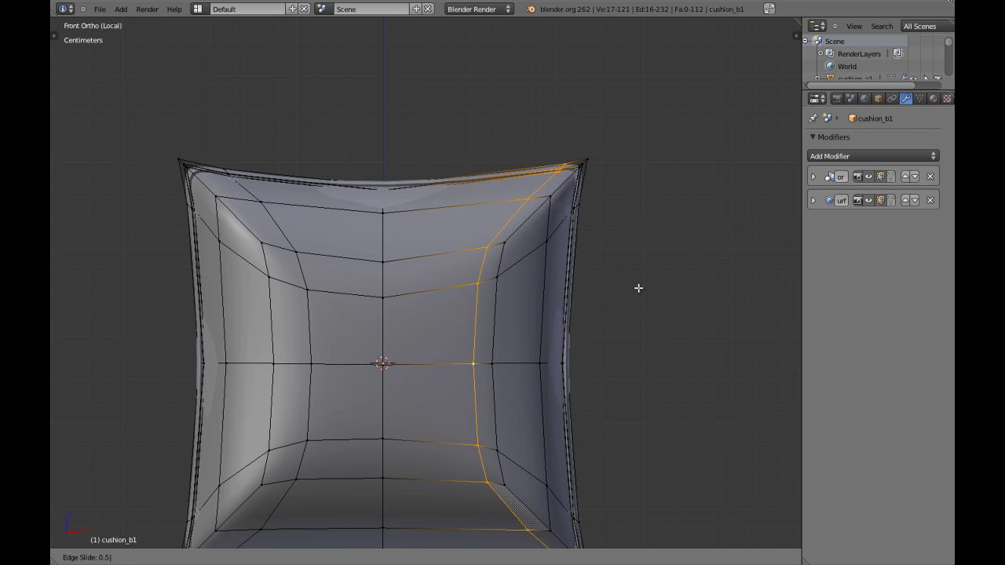
pyautogui.rightClick(638, 288)
# Step: Edge-slide the selected vertical loop slightly outward toward the cushion's right side, and clear the selection
pyautogui.hotkey('ctrl', 'e')
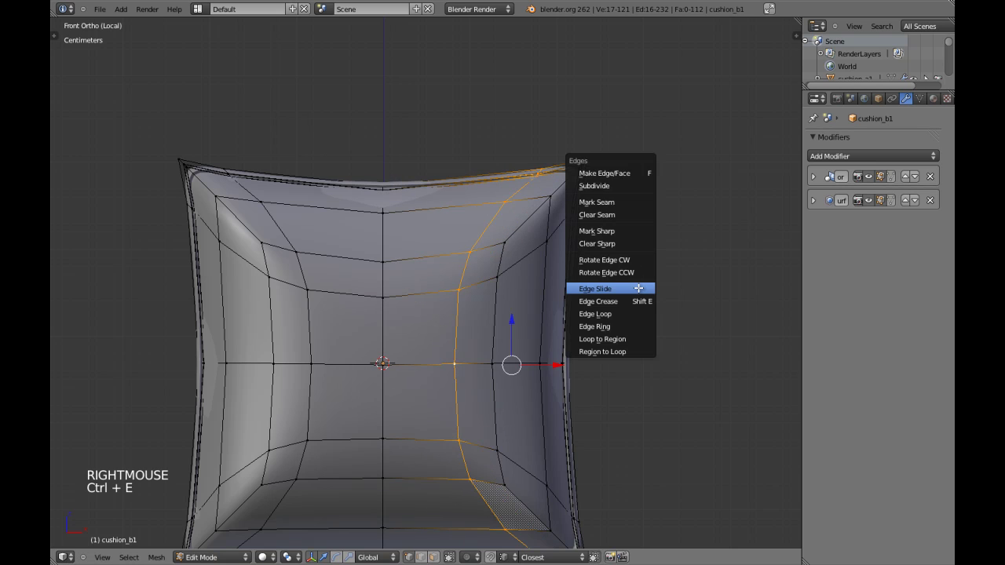
pyautogui.click(638, 287)
pyautogui.click(517, 286)
pyautogui.press('a')
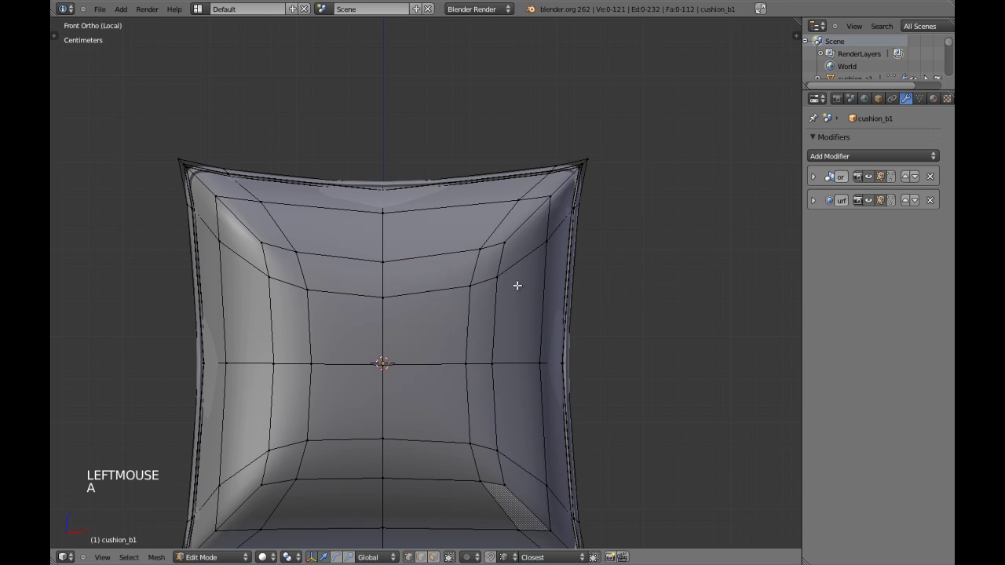
# Step: Edge-slide the horizontal loop just above the front panel's centre by 0.3 toward the upper seam, and clear the selection
pyautogui.keyDown('alt'); pyautogui.keyDown('shift'); pyautogui.rightClick(412, 302); pyautogui.keyUp('shift'); pyautogui.keyUp('alt')
pyautogui.hotkey('ctrl', 'e')
pyautogui.click(412, 302)
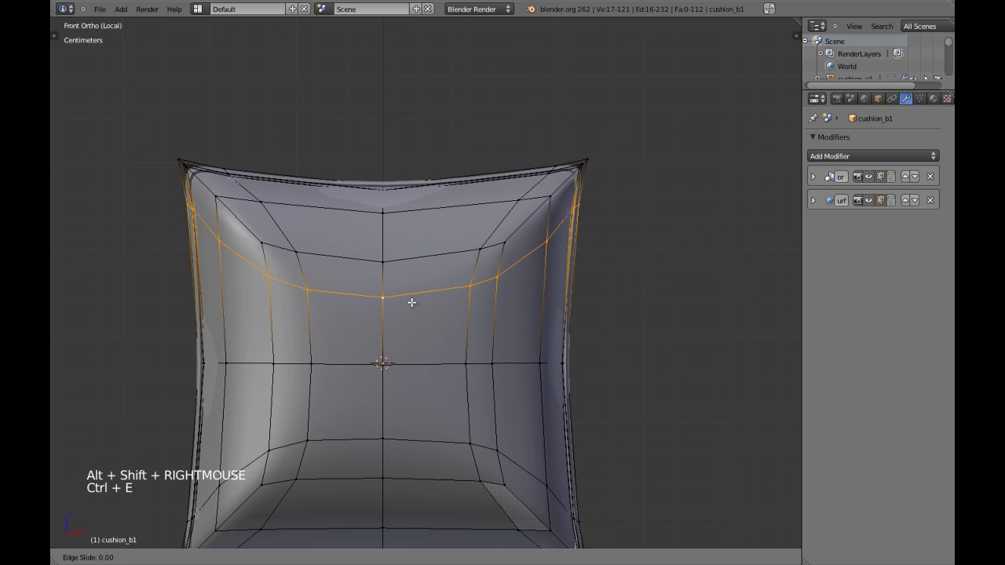
pyautogui.write('3')
pyautogui.rightClick(411, 303)
pyautogui.hotkey('ctrl', 'e')
pyautogui.click(411, 302)
pyautogui.write('.3')
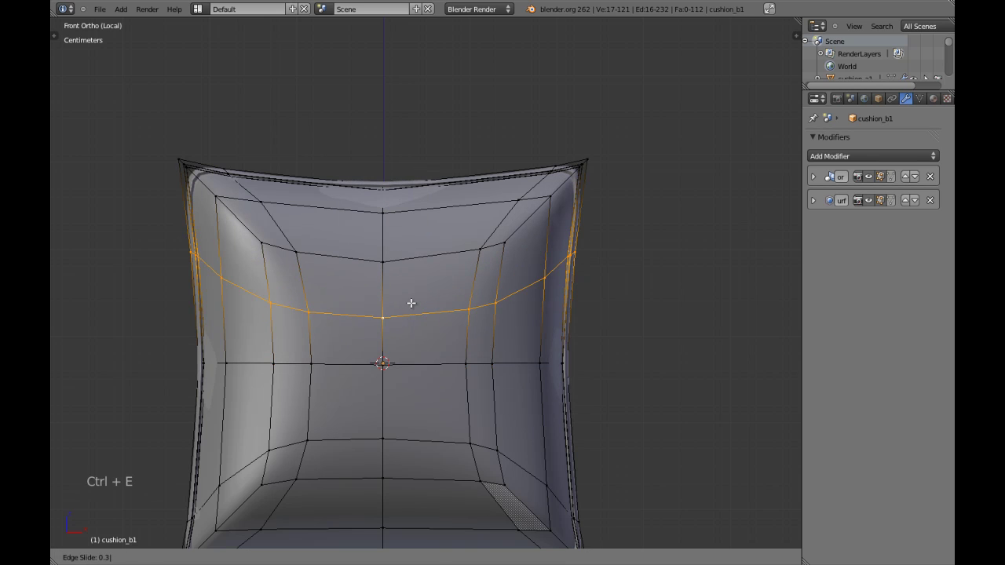
pyautogui.click(411, 301)
pyautogui.press('a')
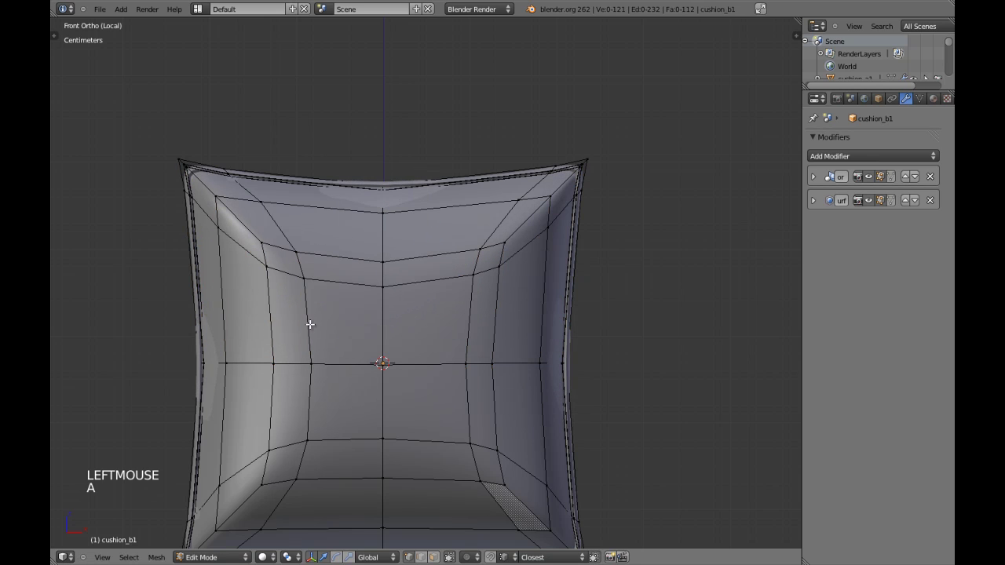
# Step: Edge-slide the horizontal loop just below the front panel's centre by 0.3 toward the lower seam, and clear the selection
pyautogui.keyDown('alt'); pyautogui.rightClick(336, 437); pyautogui.keyUp('alt')
pyautogui.keyDown('alt'); pyautogui.keyDown('shift'); pyautogui.rightClick(336, 436); pyautogui.keyUp('shift'); pyautogui.keyUp('alt')
pyautogui.hotkey('ctrl', 'e')
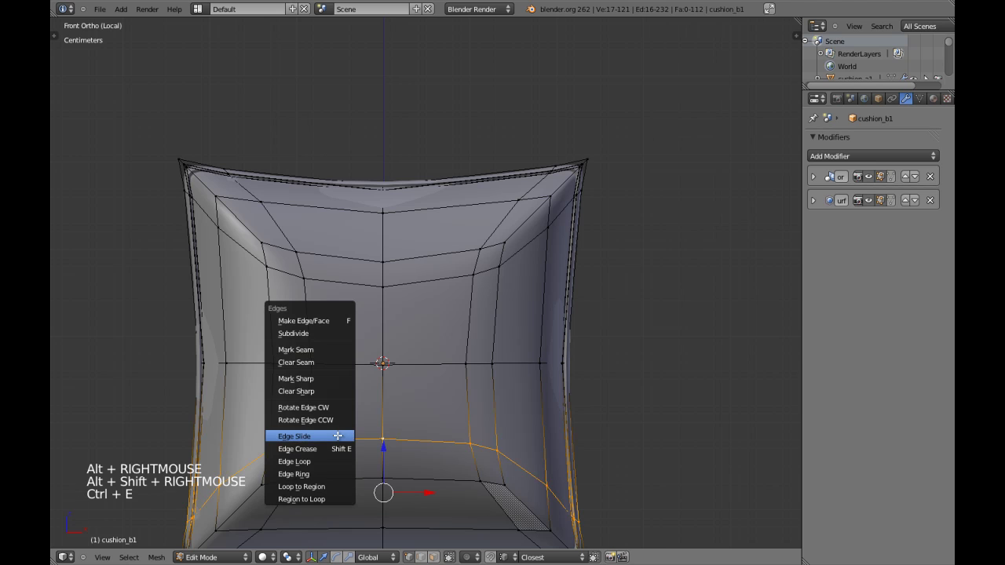
pyautogui.click(336, 435)
pyautogui.write('.3')
pyautogui.click(336, 434)
pyautogui.press('a')
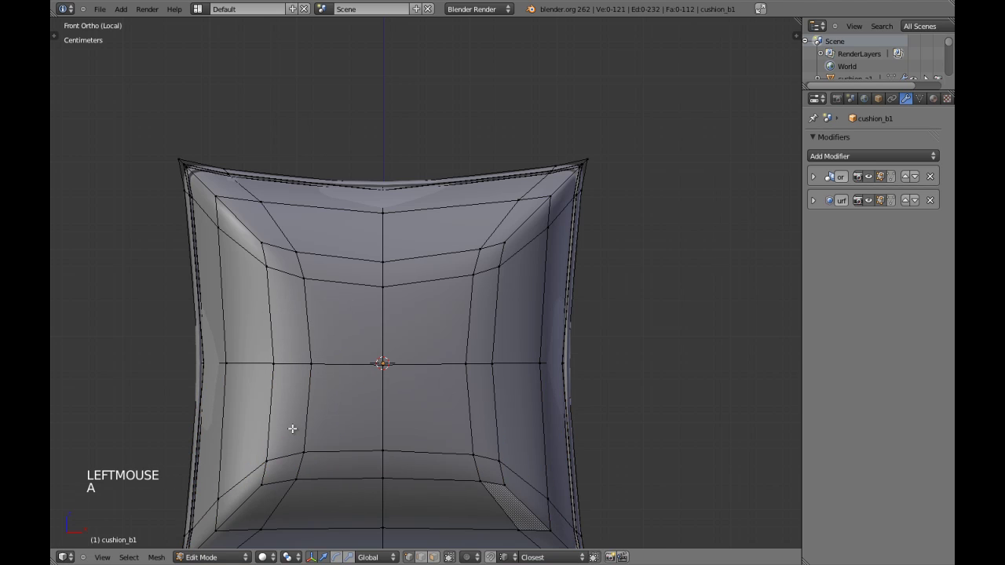
# Step: Edge-slide the vertical loop left of the front panel's centre by 0.3, and check the smoothed cushion in Object Mode
pyautogui.keyDown('alt'); pyautogui.keyDown('shift'); pyautogui.rightClick(294, 423); pyautogui.keyUp('shift'); pyautogui.keyUp('alt')
pyautogui.hotkey('ctrl', 'e')
pyautogui.click(295, 423)
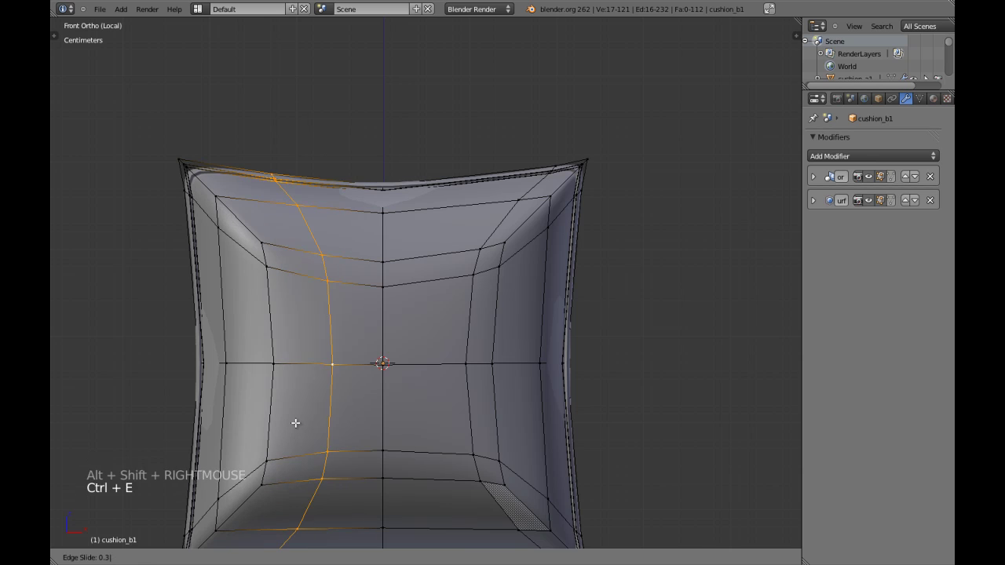
pyautogui.click(295, 423)
pyautogui.press('Tab')
pyautogui.scroll(-5, 507, 380)
pyautogui.press('a')
pyautogui.press('a')
pyautogui.moveTo(557, 298); pyautogui.dragTo(456, 334, button='middle')
pyautogui.scroll(5, 459, 339)
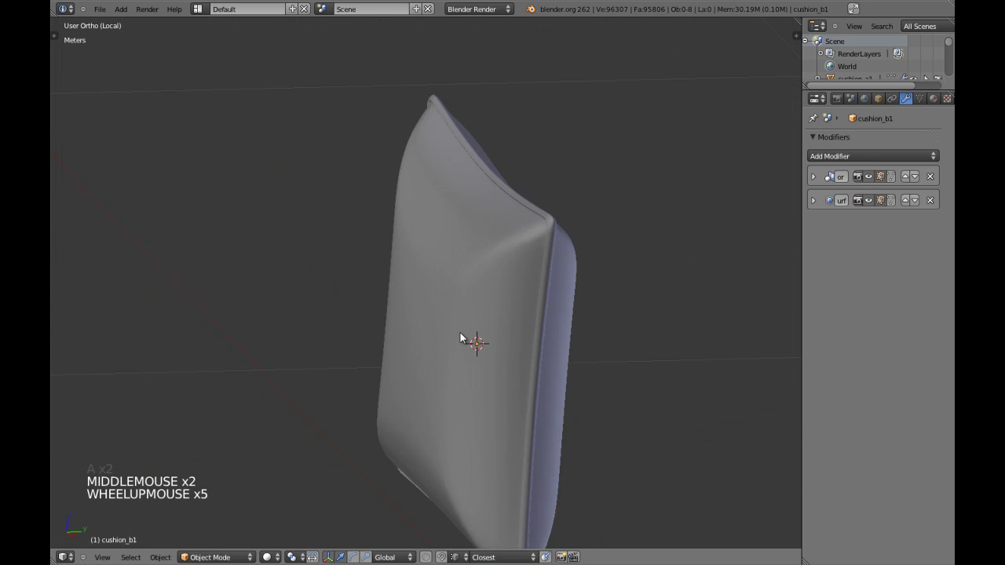
# Step: Box-select the front panel's vertices without the seam from the right side view, using wireframe display for the selection
pyautogui.press('KP_3')
pyautogui.press('Tab')
pyautogui.press('z')
pyautogui.scroll(-3, 460, 332)
pyautogui.press('a')
pyautogui.press('b')
pyautogui.moveTo(375, 157)
pyautogui.mouseDown()
pyautogui.moveTo(426, 480)
pyautogui.moveTo(451, 481)
pyautogui.mouseUp()
pyautogui.press('z')
pyautogui.scroll(1, 497, 375)
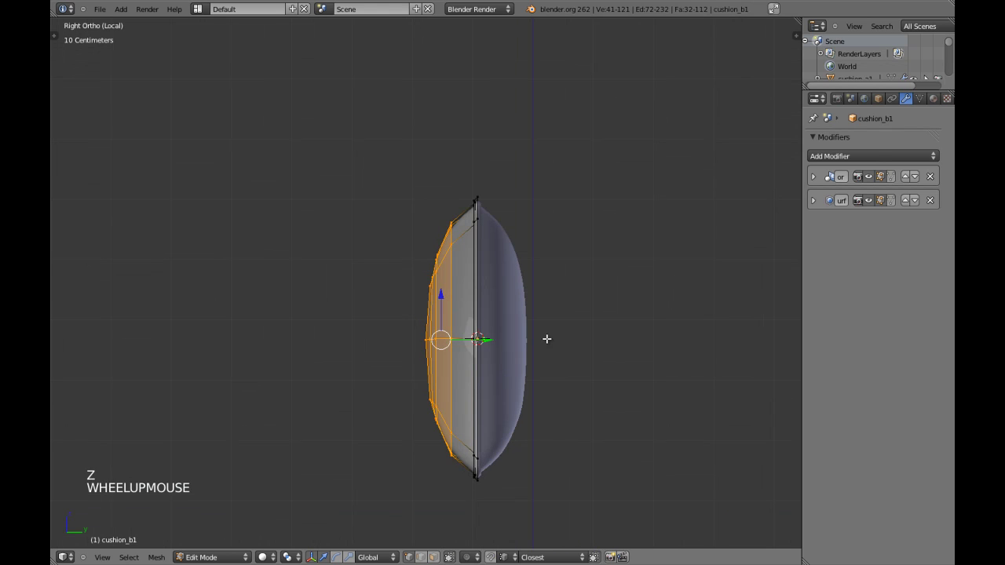
# Step: Try scaling the selected front panel by about 1.02 with Y locked, and undo the scaling
pyautogui.press('s')
pyautogui.keyDown('shift'); pyautogui.rightClick(556, 323); pyautogui.keyUp('shift')
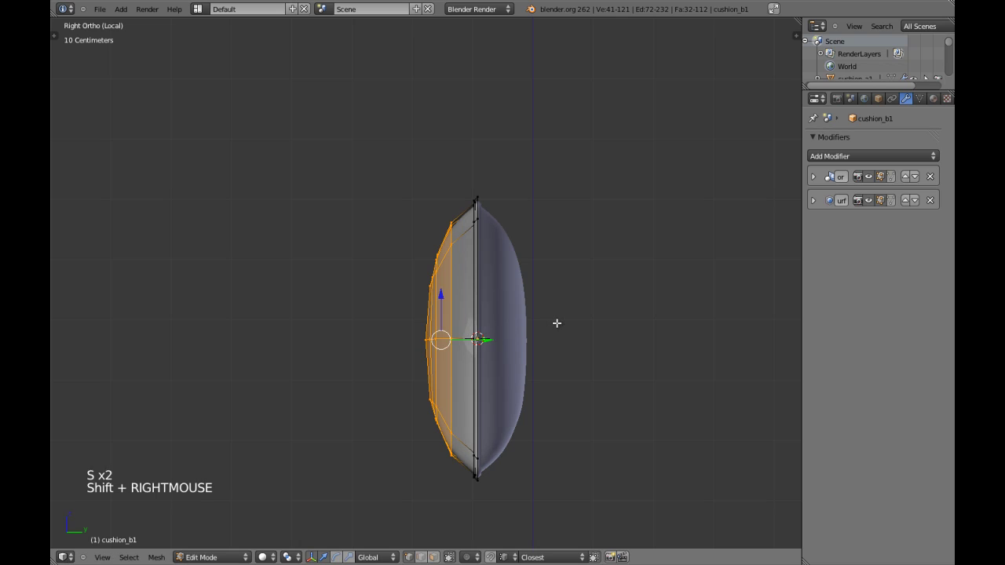
pyautogui.press('s')
pyautogui.hotkey('shift', 'y')
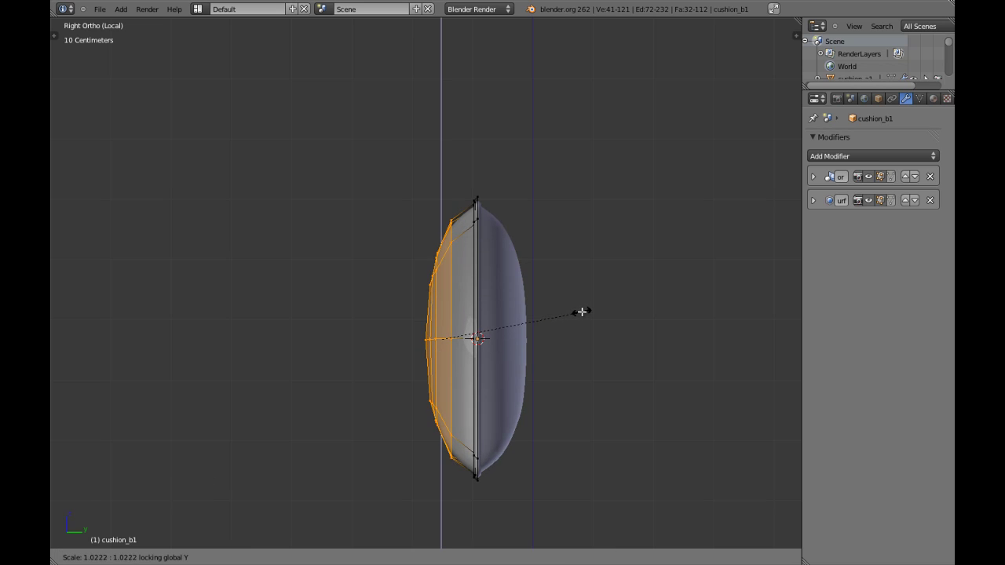
pyautogui.keyDown('shift'); pyautogui.click(581, 312); pyautogui.keyUp('shift')
pyautogui.scroll(4, 471, 266)
pyautogui.keyDown('shift'); pyautogui.moveTo(471, 267); pyautogui.dragTo(432, 311, button='middle'); pyautogui.keyUp('shift')
pyautogui.hotkey('ctrl', 'z')
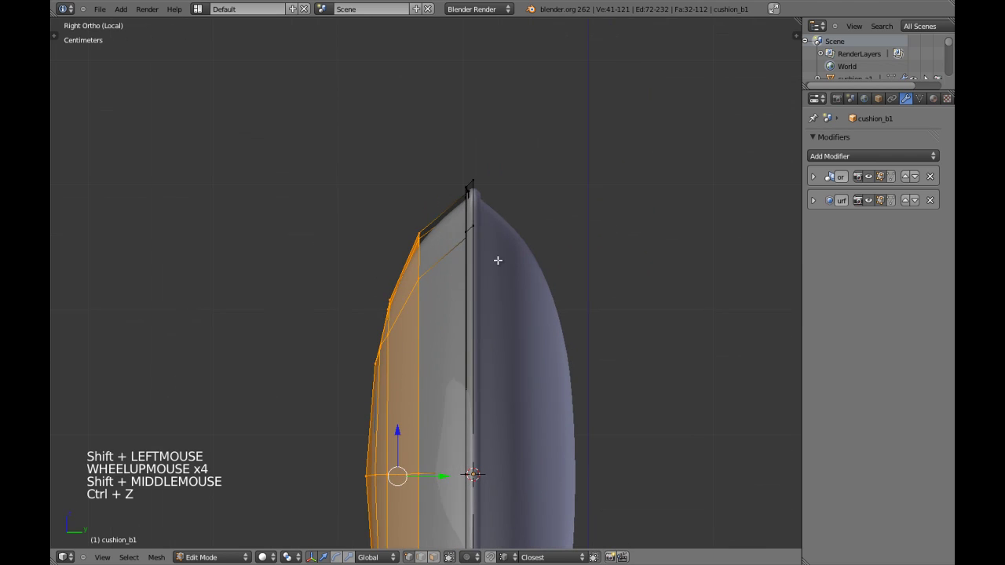
# Step: Sketch a Grease Pencil guide curve along the cushion's upper front profile in side view, and delete the sketch
pyautogui.press('Tab')
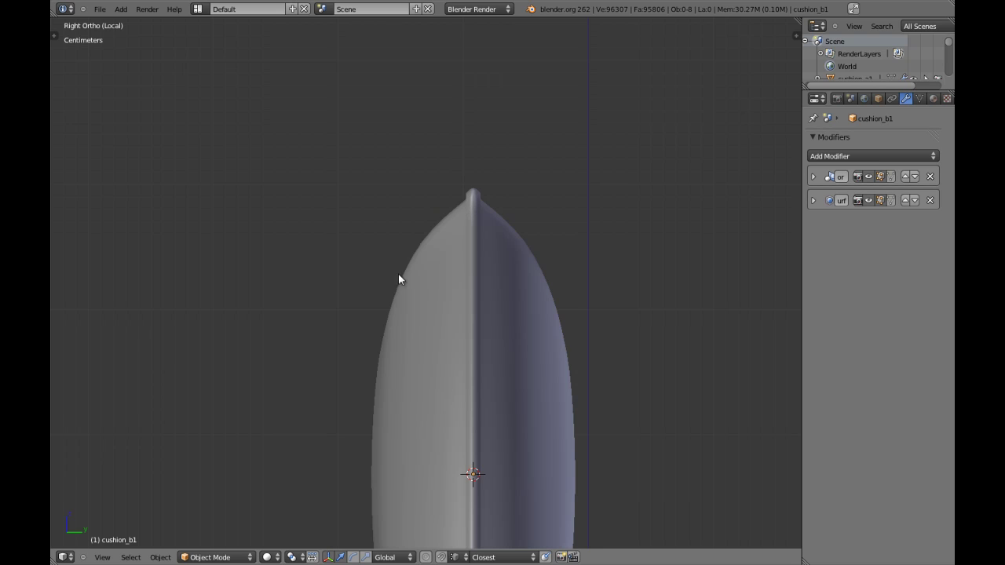
pyautogui.moveTo(463, 199); pyautogui.dragTo(439, 220)
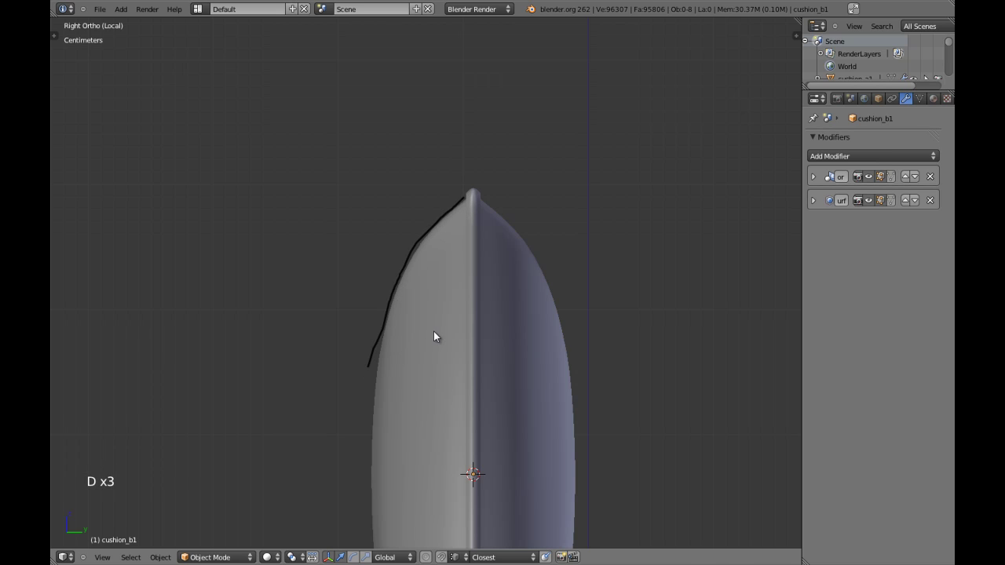
pyautogui.press('n')
pyautogui.click(776, 139)
pyautogui.press('n')
pyautogui.scroll(-7, 515, 261)
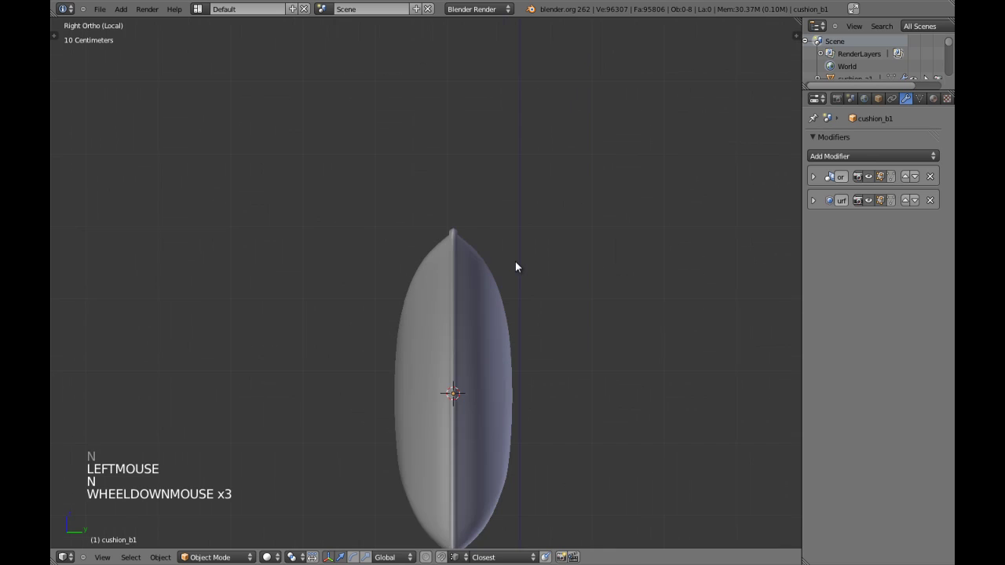
# Step: Scale the selected front panel slightly larger in height and width, with Y locked
pyautogui.press('Tab')
pyautogui.scroll(6, 473, 294)
pyautogui.scroll(2, 473, 294)
pyautogui.press('s')
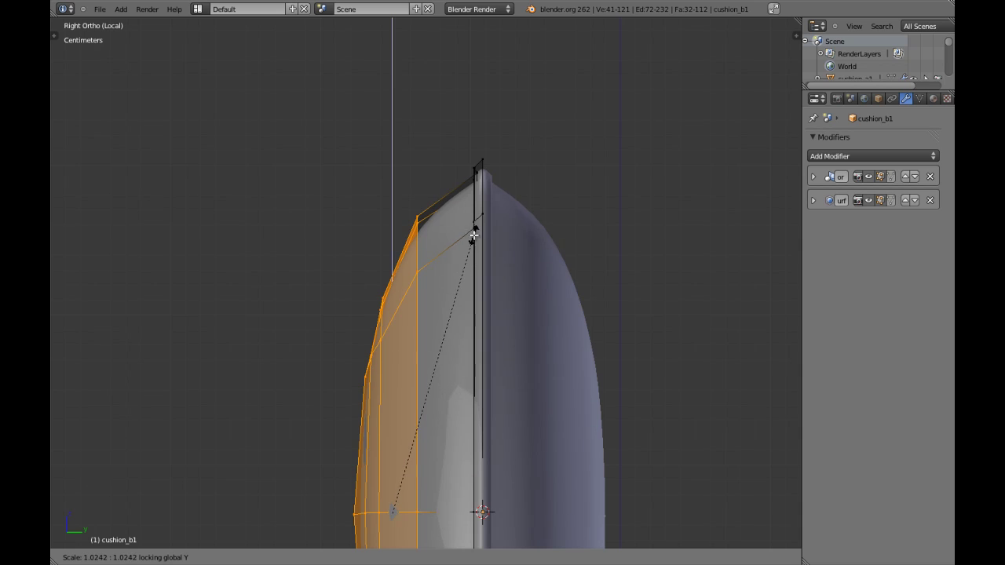
pyautogui.keyDown('shift'); pyautogui.click(478, 211); pyautogui.keyUp('shift')
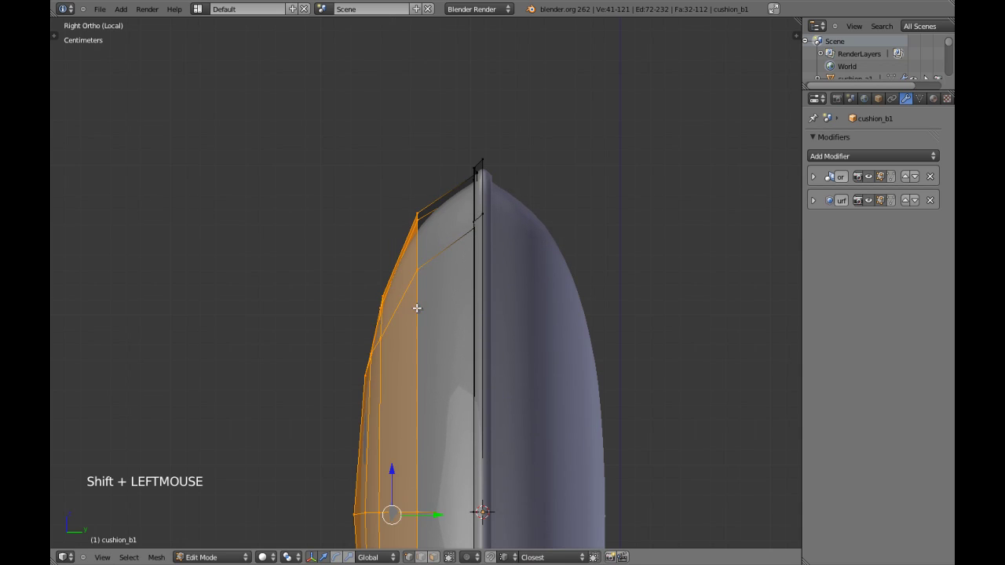
# Step: Deselect the front panel's outermost loop, scale the remaining inner vertices slightly larger with Y locked, and check the smoothed profile
pyautogui.keyDown('alt'); pyautogui.keyDown('shift'); pyautogui.click(450, 306); pyautogui.keyUp('shift'); pyautogui.keyUp('alt')
pyautogui.press('s')
pyautogui.hotkey('shift', 'y')
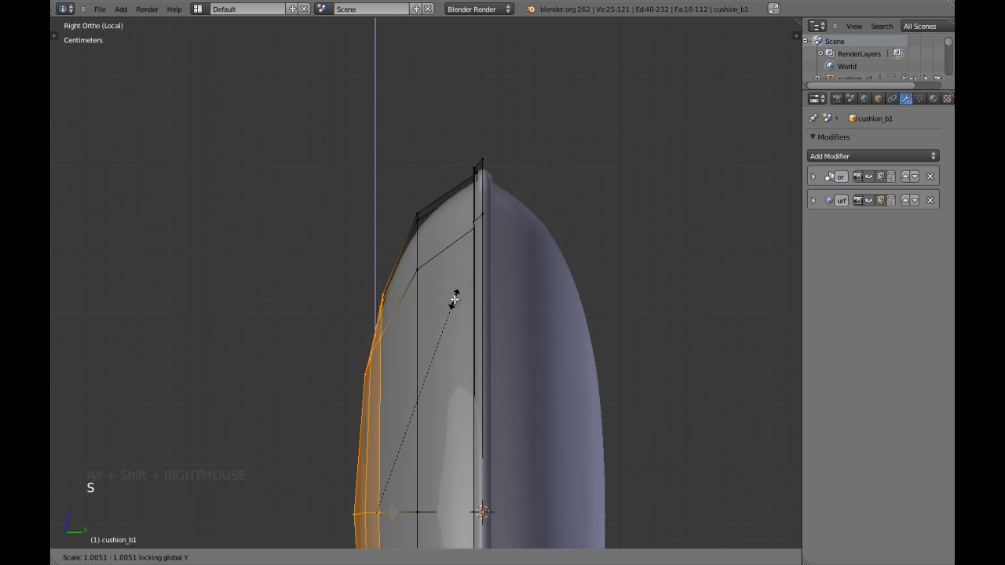
pyautogui.keyDown('shift'); pyautogui.click(458, 264); pyautogui.keyUp('shift')
pyautogui.press('Tab')
pyautogui.scroll(-7, 466, 416)
# Step: Select only the horizontal edge loop through the cushion's middle and set the pivot point to the 3D cursor
pyautogui.press('Tab')
pyautogui.scroll(1, 464, 413)
pyautogui.press('a')
pyautogui.keyDown('shift'); pyautogui.moveTo(464, 413); pyautogui.dragTo(453, 328, button='middle'); pyautogui.keyUp('shift')
pyautogui.press('a')
pyautogui.scroll(2, 453, 327)
pyautogui.press('a')
pyautogui.press('a')
pyautogui.press('a')
pyautogui.keyDown('alt'); pyautogui.keyDown('shift'); pyautogui.rightClick(433, 270); pyautogui.keyUp('shift'); pyautogui.keyUp('alt')
pyautogui.press('.')
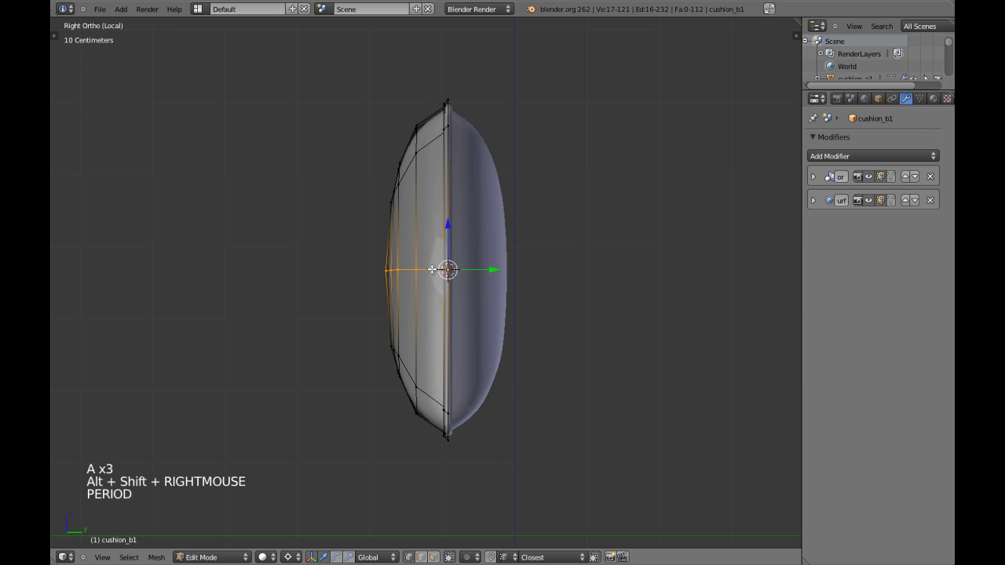
# Step: Scale the selected middle loop by about 1.05 along Y, and check the smoothed side profile in Object Mode
pyautogui.scroll(3, 433, 352)
pyautogui.keyDown('shift'); pyautogui.moveTo(433, 354); pyautogui.dragTo(422, 314, button='middle'); pyautogui.keyUp('shift')
pyautogui.press('s')
pyautogui.press('y')
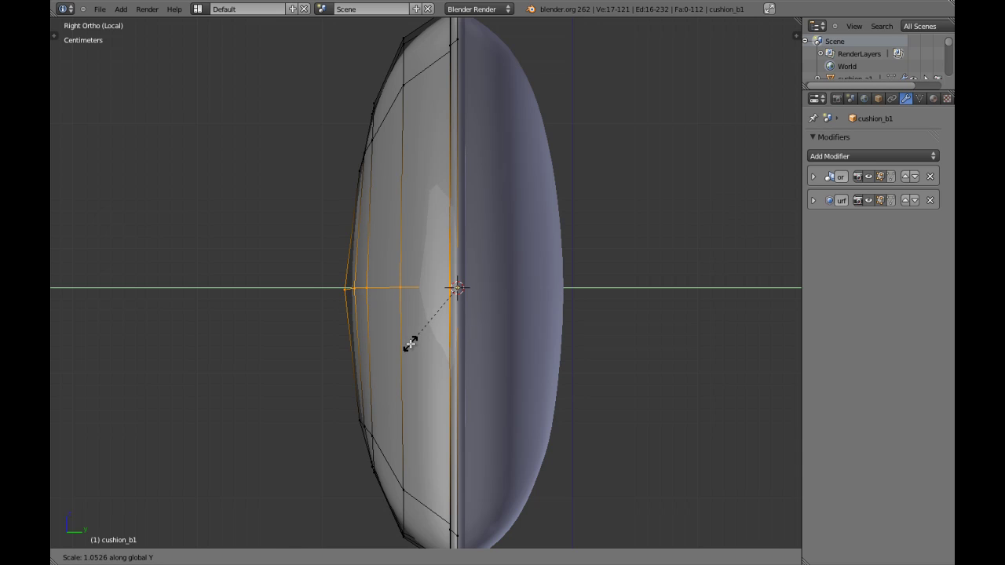
pyautogui.keyDown('shift'); pyautogui.click(411, 343); pyautogui.keyUp('shift')
pyautogui.press('Tab')
pyautogui.scroll(-5, 428, 299)
# Step: Select the horizontal loops just above and below the middle, scale them slightly outward along Y, and check the cushion from the front
pyautogui.press('Tab')
pyautogui.press('a')
pyautogui.press('a')
pyautogui.keyDown('alt'); pyautogui.keyDown('shift'); pyautogui.rightClick(423, 200); pyautogui.keyUp('shift'); pyautogui.keyUp('alt')
pyautogui.keyDown('alt'); pyautogui.keyDown('shift'); pyautogui.rightClick(437, 347); pyautogui.keyUp('shift'); pyautogui.keyUp('alt')
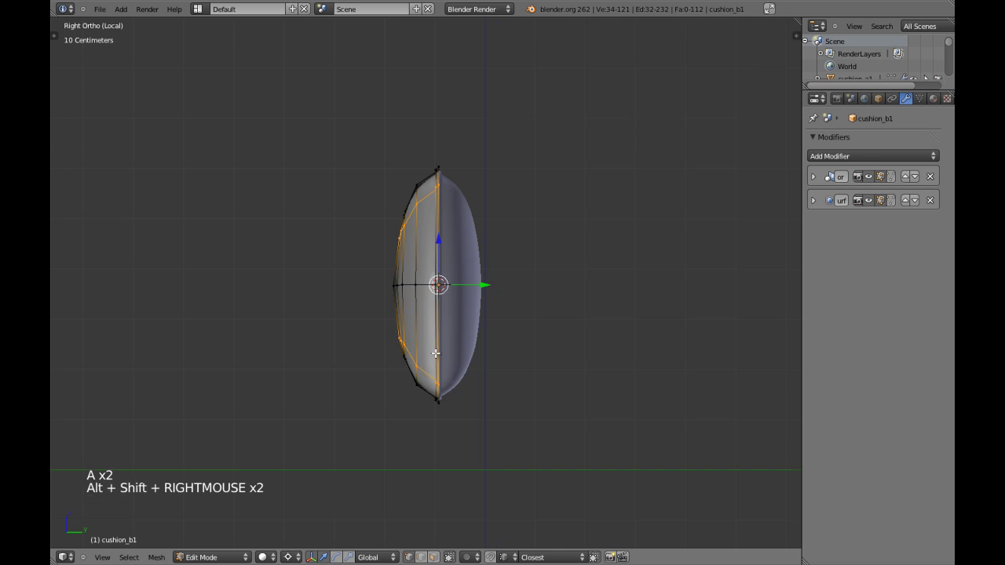
pyautogui.scroll(4, 437, 347)
pyautogui.press('s')
pyautogui.press('y')
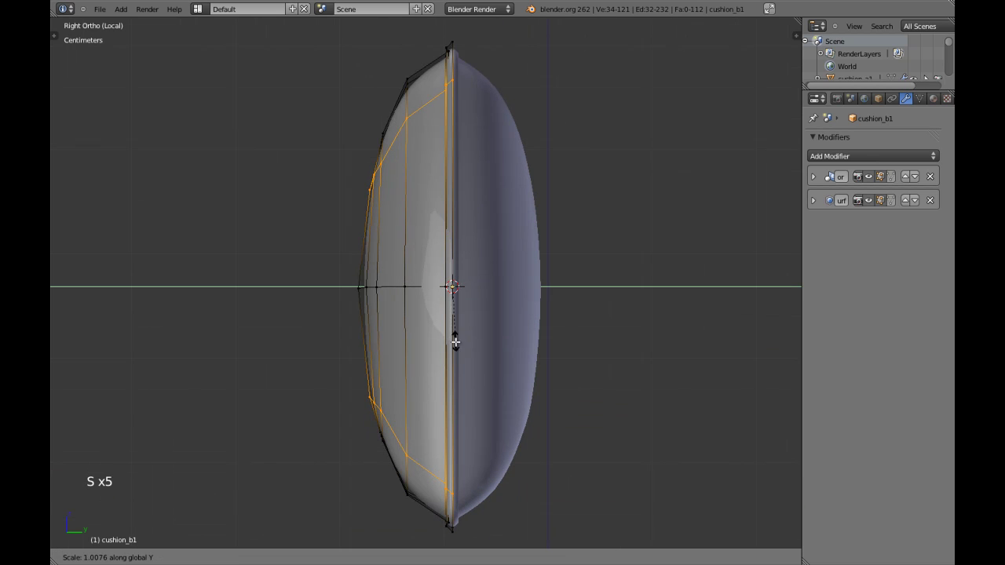
pyautogui.keyDown('shift'); pyautogui.click(460, 348); pyautogui.keyUp('shift')
pyautogui.press('Tab')
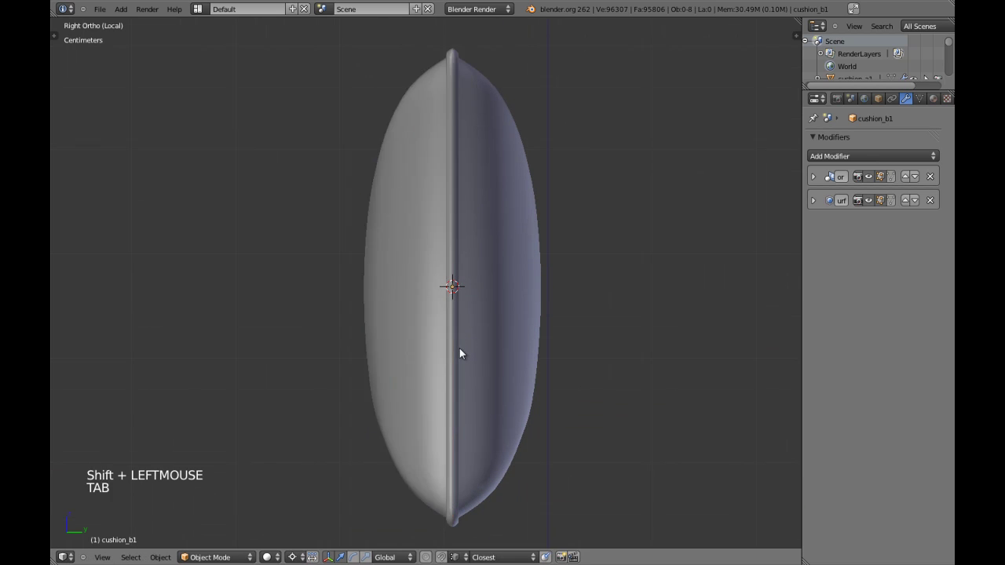
pyautogui.scroll(-4, 459, 347)
pyautogui.press('KP_1')
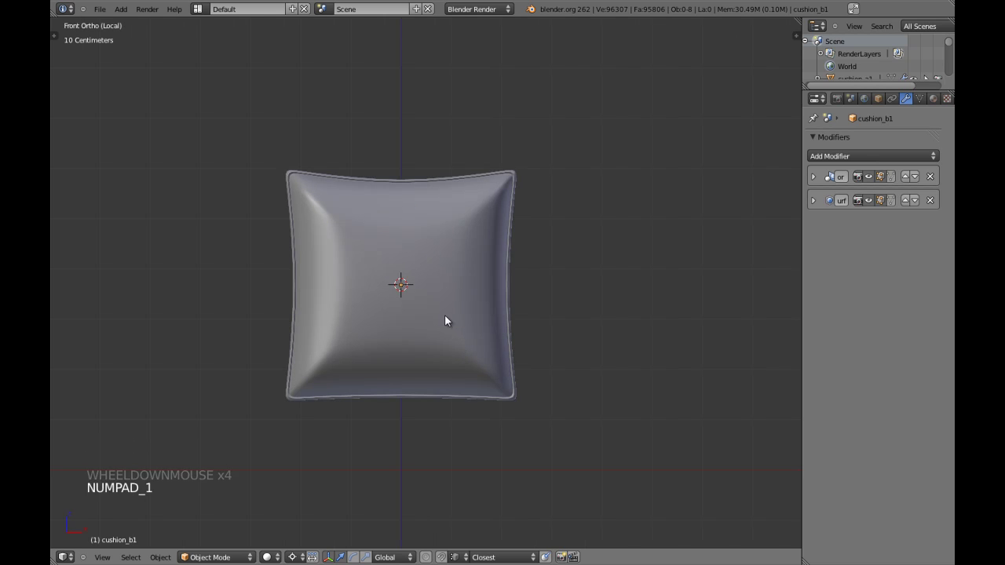
# Step: Select only the horizontal edge loop through the cushion's middle, scale it slightly inward along X, and check the smoothed front view
pyautogui.rightClick(444, 311)
pyautogui.press('Tab')
pyautogui.scroll(1, 437, 272)
pyautogui.scroll(1, 432, 280)
pyautogui.press('a')
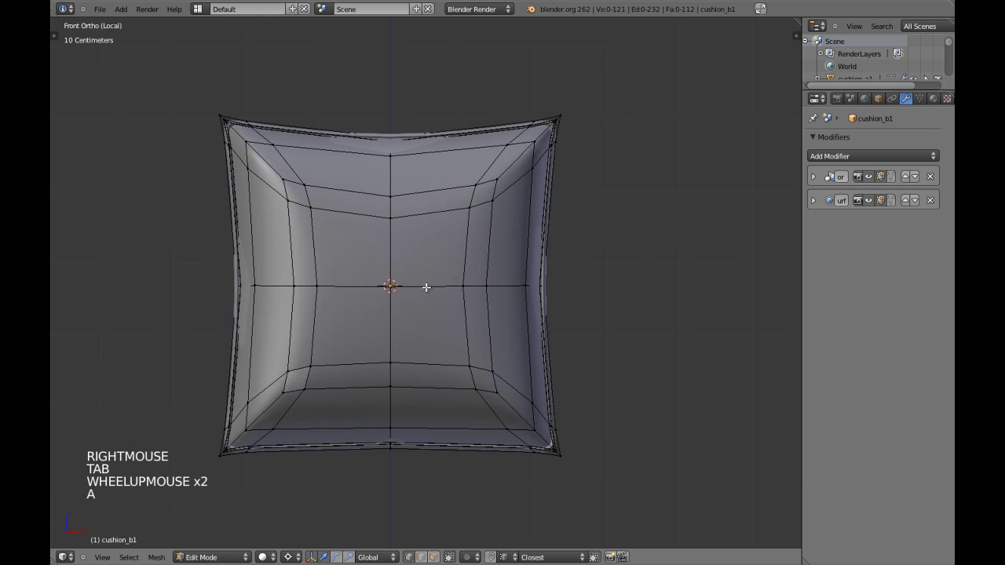
pyautogui.keyDown('alt'); pyautogui.keyDown('shift'); pyautogui.rightClick(435, 287); pyautogui.keyUp('shift'); pyautogui.keyUp('alt')
pyautogui.keyDown('shift'); pyautogui.moveTo(439, 292); pyautogui.dragTo(442, 300, button='middle'); pyautogui.keyUp('shift')
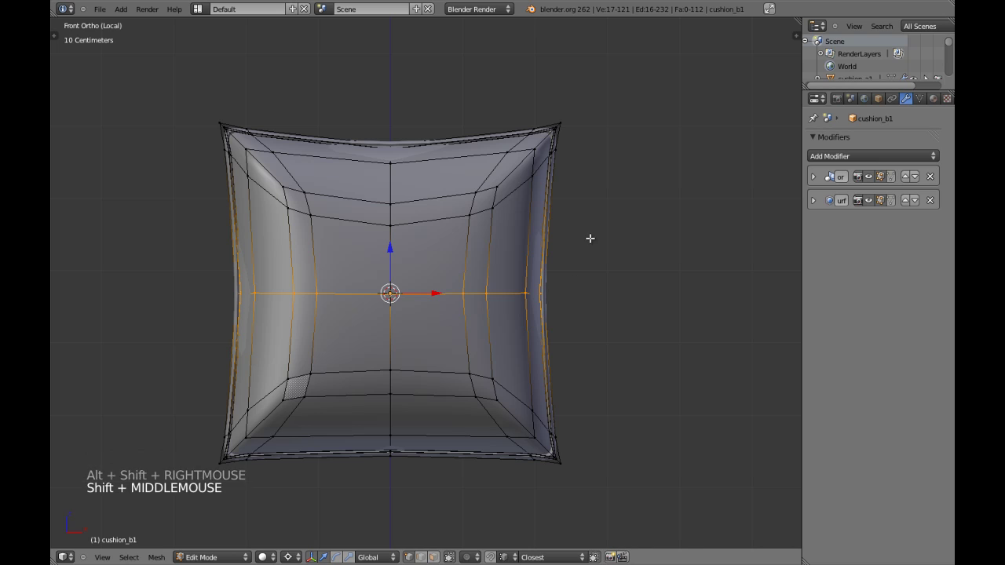
pyautogui.press('s')
pyautogui.press('x')
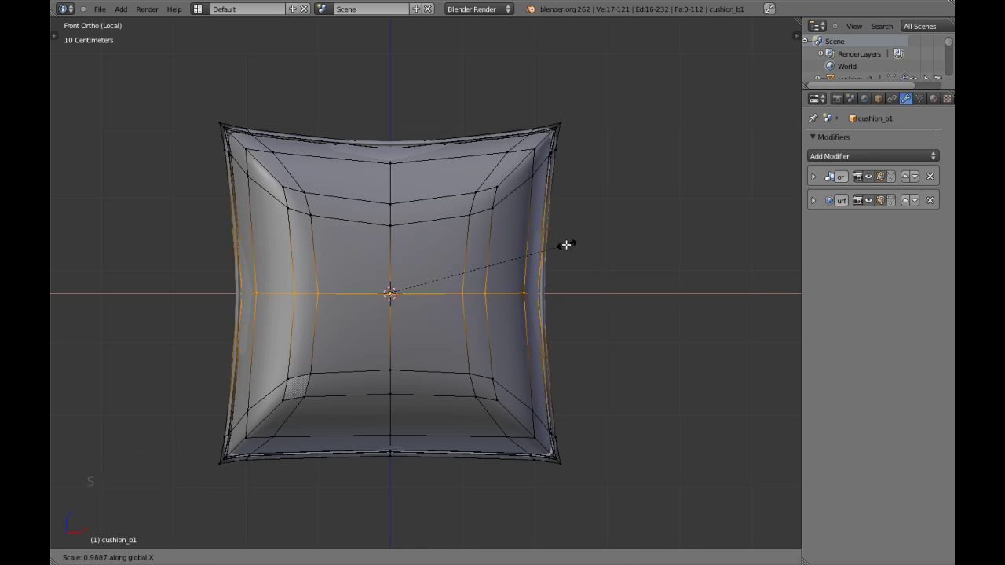
pyautogui.keyDown('shift'); pyautogui.click(554, 248); pyautogui.keyUp('shift')
pyautogui.press('Tab')
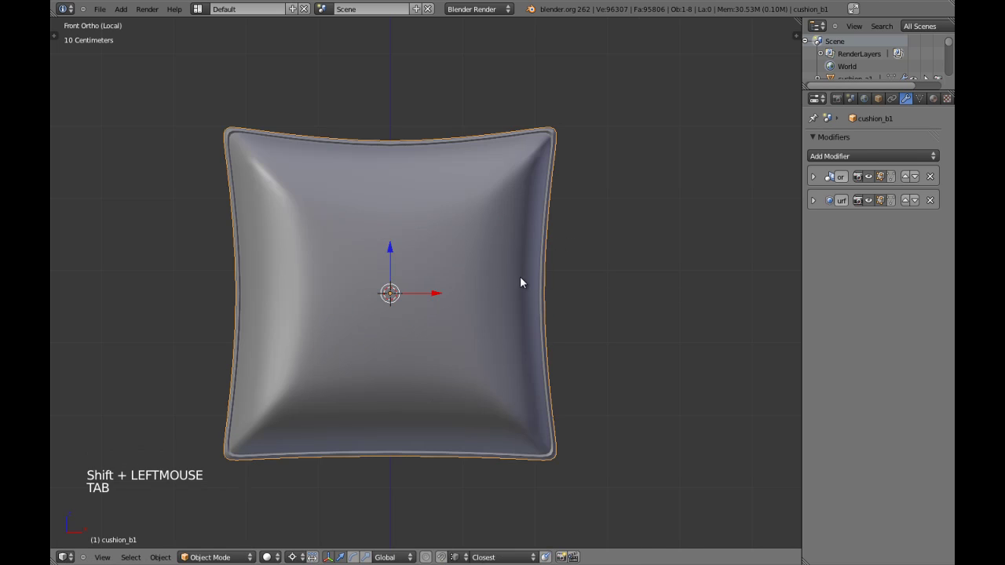
# Step: Select only the vertical edge loop through the cushion's middle, scale it slightly inward along Z, and check the smoothed shape
pyautogui.press('Tab')
pyautogui.press('a')
pyautogui.press('a')
pyautogui.press('a')
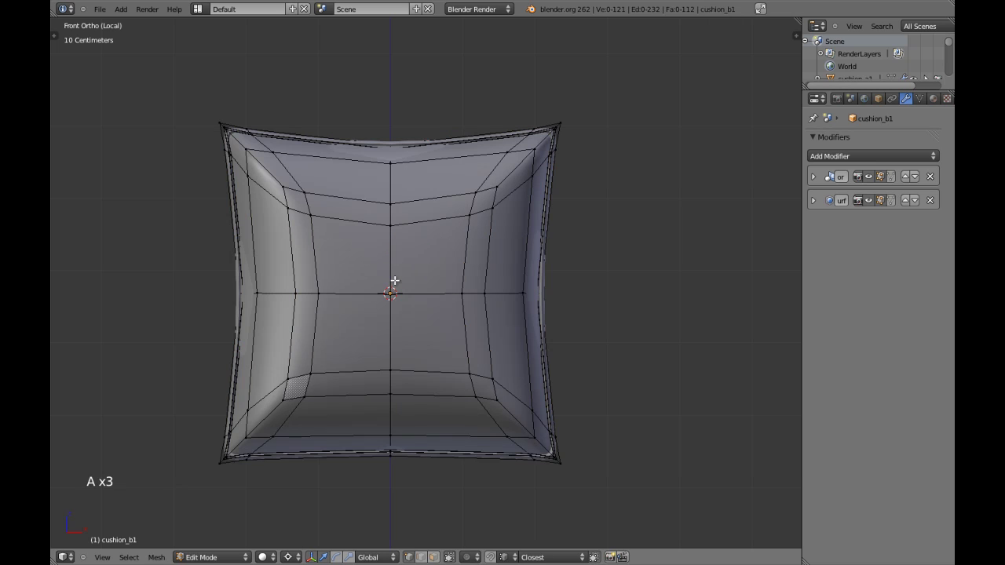
pyautogui.keyDown('alt'); pyautogui.keyDown('shift'); pyautogui.rightClick(513, 262); pyautogui.keyUp('shift'); pyautogui.keyUp('alt')
pyautogui.press('s')
pyautogui.press('z')
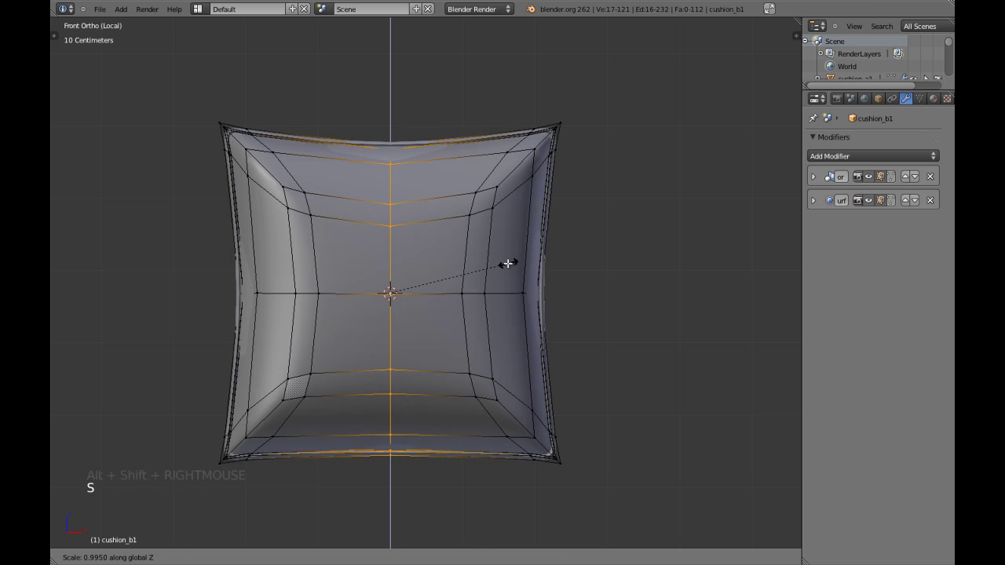
pyautogui.keyDown('shift'); pyautogui.click(503, 265); pyautogui.keyUp('shift')
pyautogui.press('Tab')
pyautogui.scroll(-5, 503, 269)
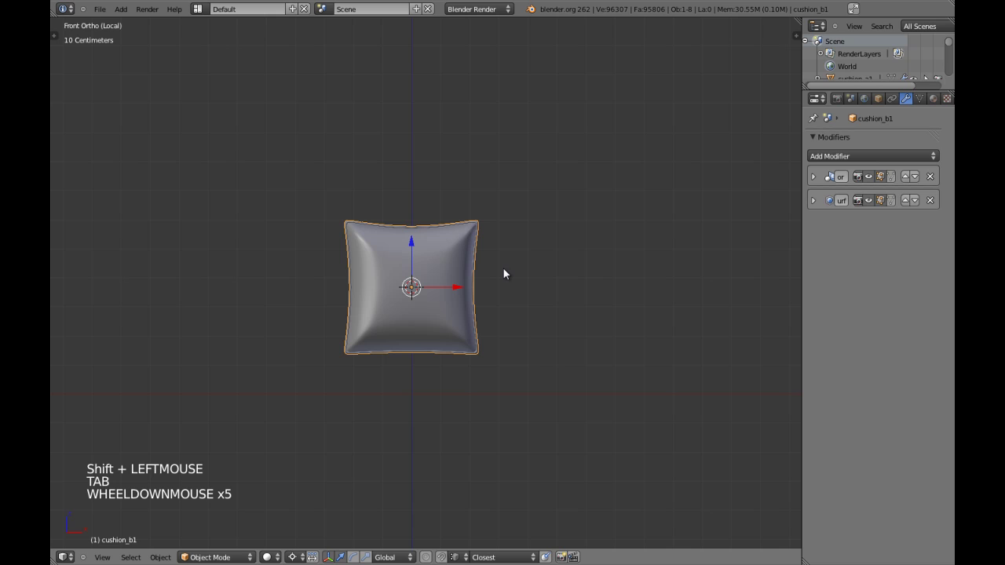
pyautogui.scroll(4, 503, 269)
pyautogui.moveTo(504, 269); pyautogui.dragTo(434, 278, button='middle')
pyautogui.scroll(-1, 434, 278)
# Step: In the top view, select only the vertical loop through the cushion's middle and scale it slightly outward along Y
pyautogui.press('KP_7')
pyautogui.scroll(3, 465, 288)
pyautogui.press('z')
pyautogui.press('z')
pyautogui.press('Tab')
pyautogui.press('a')
pyautogui.press('a')
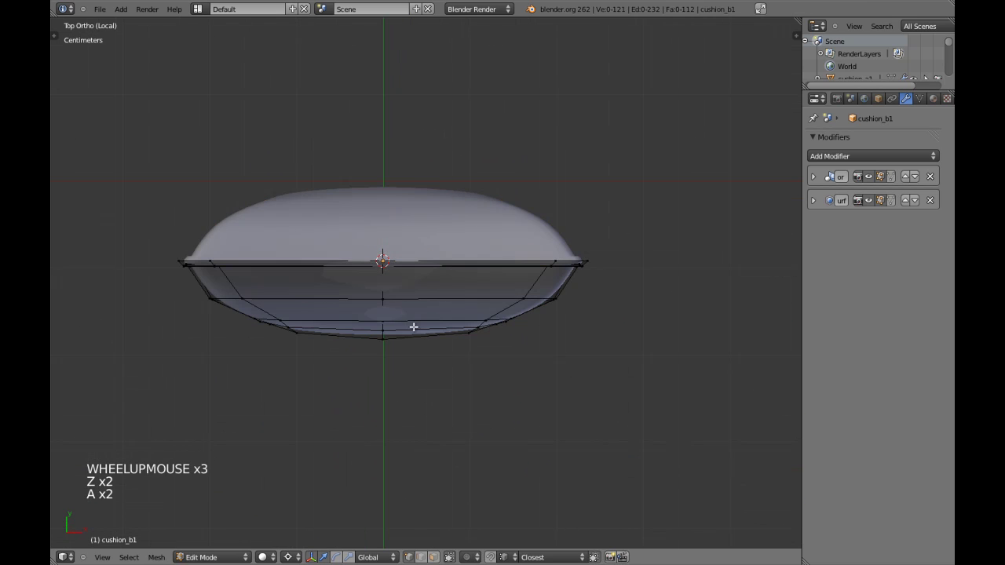
pyautogui.press('a')
pyautogui.press('a')
pyautogui.keyDown('alt'); pyautogui.keyDown('shift'); pyautogui.rightClick(385, 292); pyautogui.keyUp('shift'); pyautogui.keyUp('alt')
pyautogui.keyDown('shift'); pyautogui.moveTo(385, 292); pyautogui.dragTo(434, 301, button='middle'); pyautogui.keyUp('shift')
pyautogui.scroll(2, 438, 303)
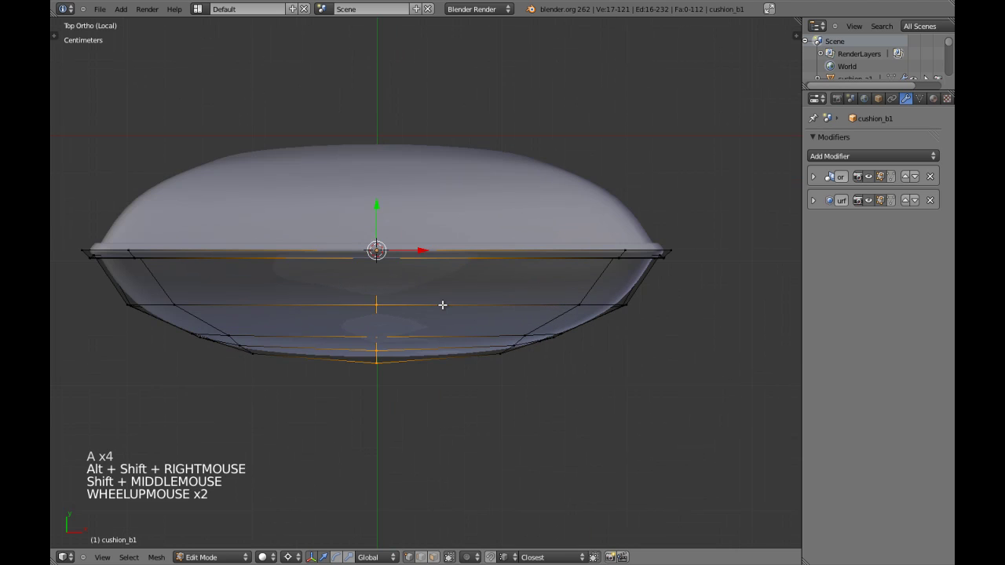
pyautogui.press('s')
pyautogui.press('s')
pyautogui.press('s')
pyautogui.press('y')
pyautogui.keyDown('shift'); pyautogui.click(475, 312); pyautogui.keyUp('shift')
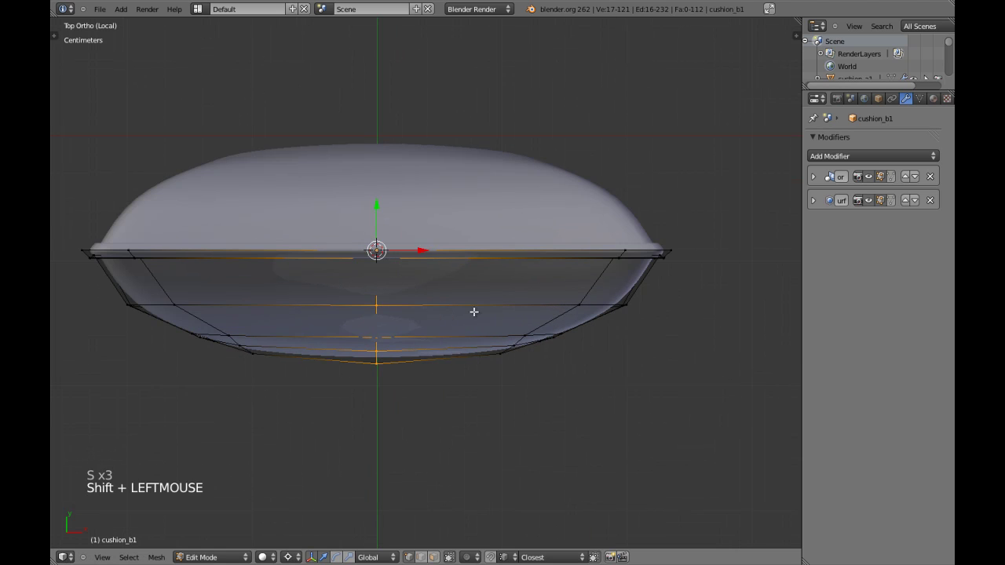
# Step: Select only the two vertical loops on either side of the middle, scale them slightly outward along Y, and check the smoothed profile
pyautogui.press('a')
pyautogui.press('a')
pyautogui.press('a')
pyautogui.keyDown('alt'); pyautogui.keyDown('shift'); pyautogui.rightClick(585, 287); pyautogui.keyUp('shift'); pyautogui.keyUp('alt')
pyautogui.keyDown('alt'); pyautogui.keyDown('shift'); pyautogui.rightClick(174, 278); pyautogui.keyUp('shift'); pyautogui.keyUp('alt')
pyautogui.press('s')
pyautogui.press('y')
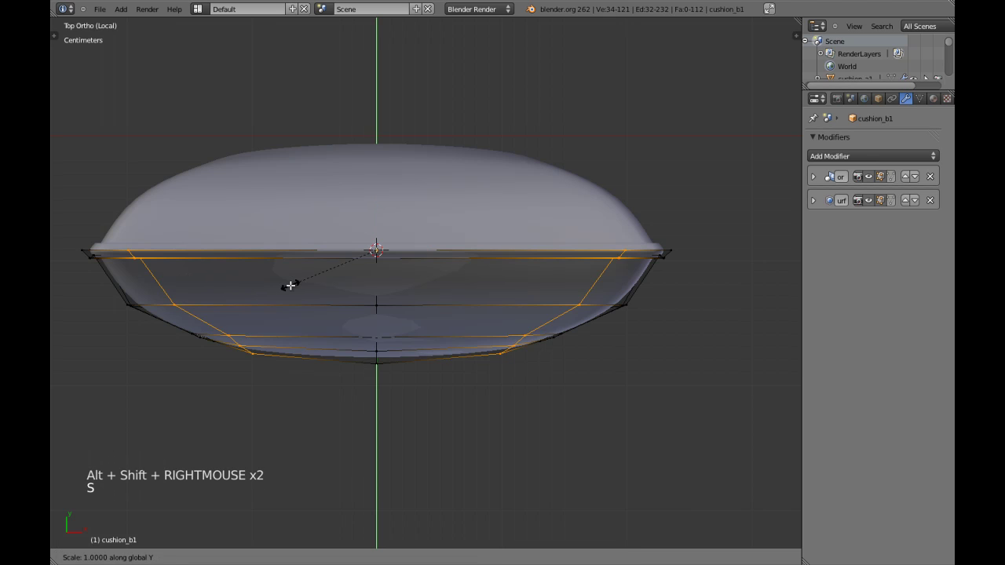
pyautogui.keyDown('shift'); pyautogui.click(290, 296); pyautogui.keyUp('shift')
pyautogui.press('Tab')
pyautogui.scroll(-4, 393, 309)
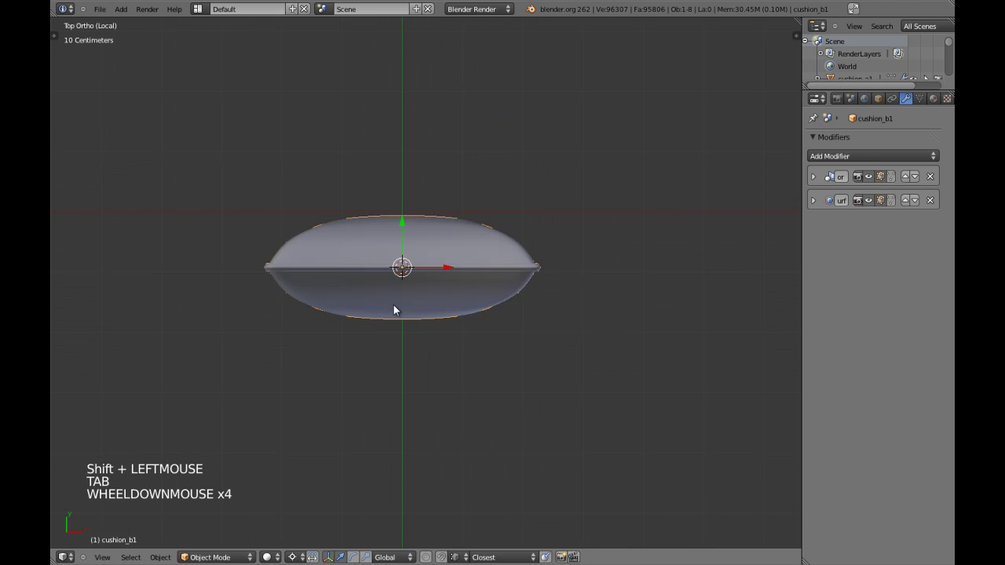
# Step: In a front wireframe view, clear the selection and circle-select the vertices at the cushion's two upper corners
pyautogui.press('a')
pyautogui.press('a')
pyautogui.press('KP_1')
pyautogui.scroll(-1, 452, 222)
pyautogui.scroll(2, 453, 224)
pyautogui.press('Tab')
pyautogui.scroll(1, 457, 220)
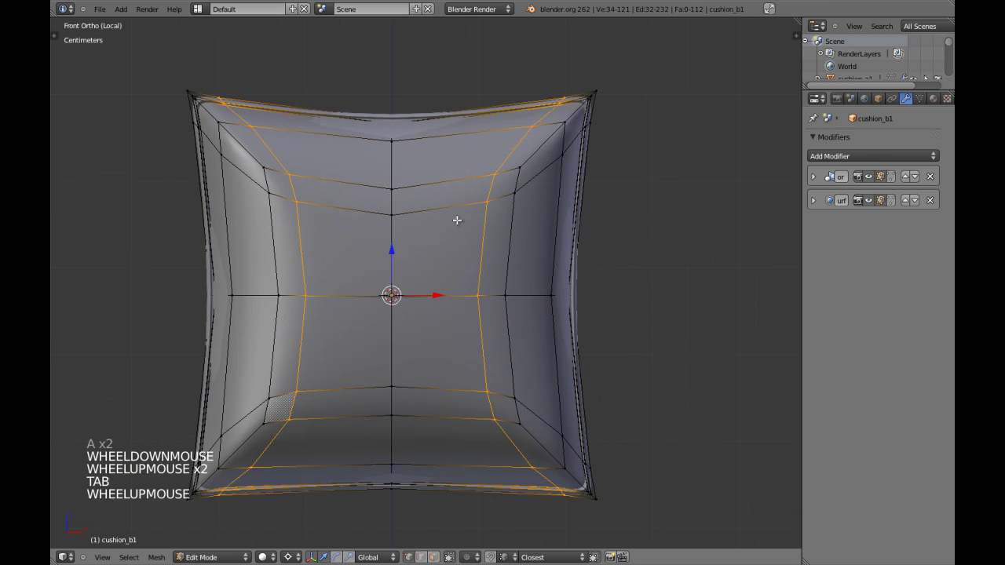
pyautogui.keyDown('shift'); pyautogui.moveTo(357, 206); pyautogui.dragTo(458, 269, button='middle'); pyautogui.keyUp('shift')
pyautogui.press('Tab')
pyautogui.press('z')
pyautogui.press('Tab')
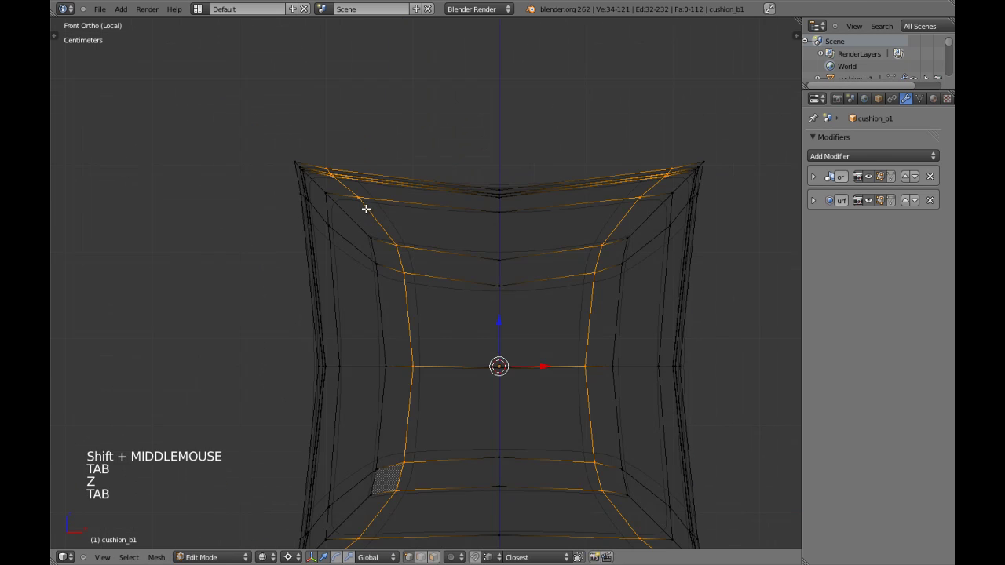
pyautogui.press('a')
pyautogui.press('a')
pyautogui.press('c')
pyautogui.click(283, 157)
pyautogui.click(708, 154)
pyautogui.rightClick(706, 159)
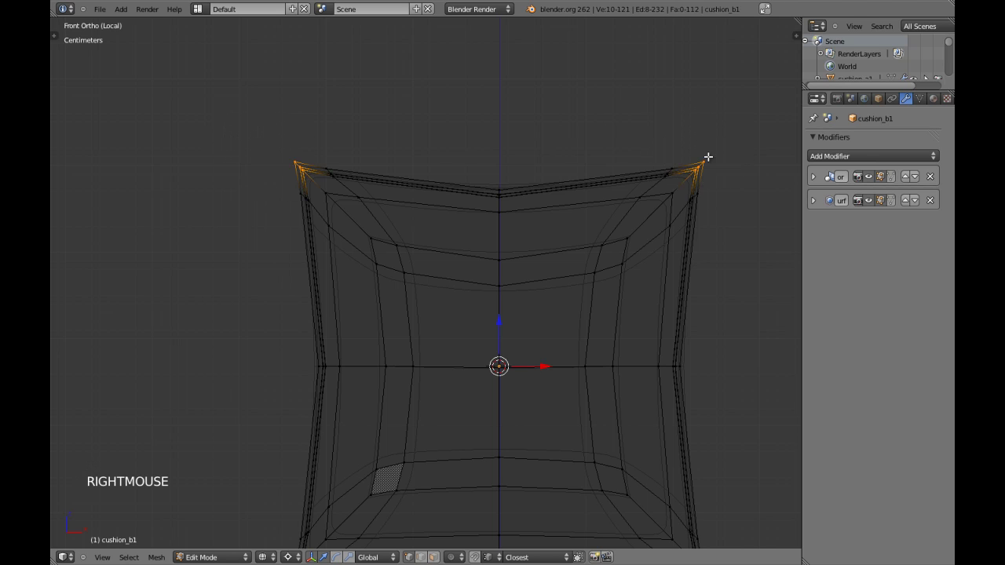
# Step: Add the vertices at the cushion's two lower corners to the selection and return to solid shading
pyautogui.keyDown('shift'); pyautogui.moveTo(562, 350); pyautogui.dragTo(529, 198, button='middle'); pyautogui.keyUp('shift')
pyautogui.press('c')
pyautogui.click(250, 430)
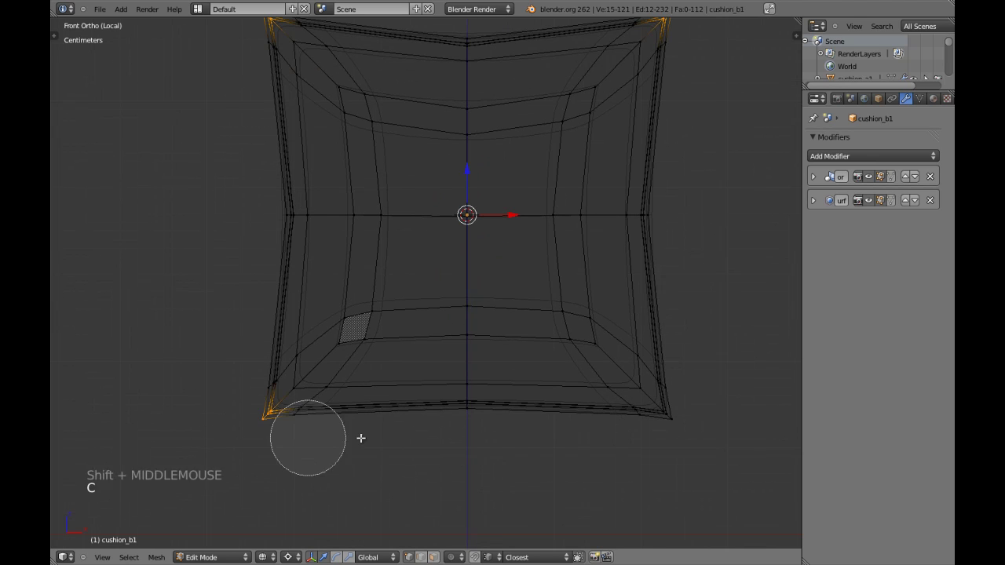
pyautogui.click(691, 419)
pyautogui.rightClick(693, 419)
pyautogui.press('z')
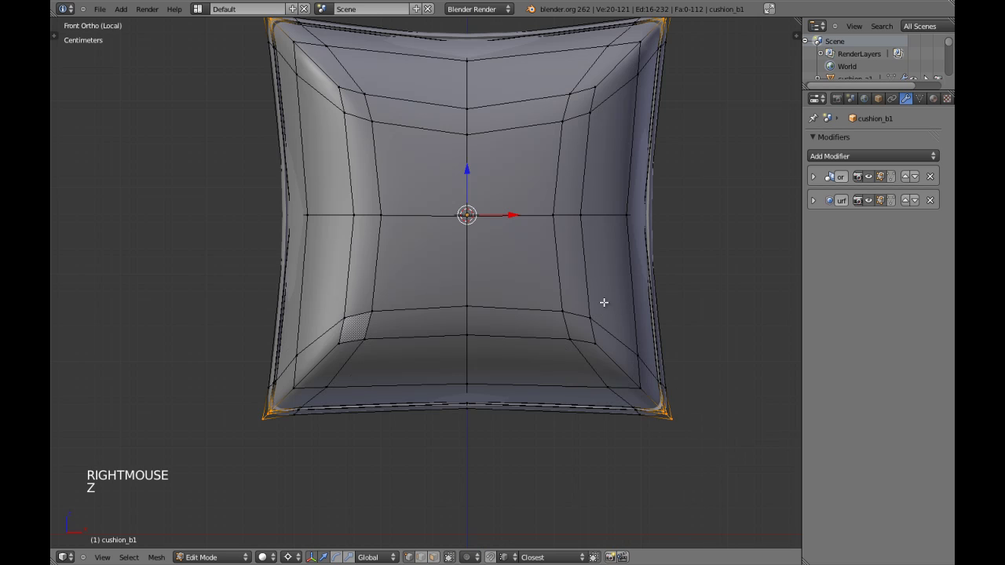
pyautogui.keyDown('shift'); pyautogui.moveTo(601, 299); pyautogui.dragTo(576, 292, button='middle'); pyautogui.keyUp('shift')
pyautogui.press('s')
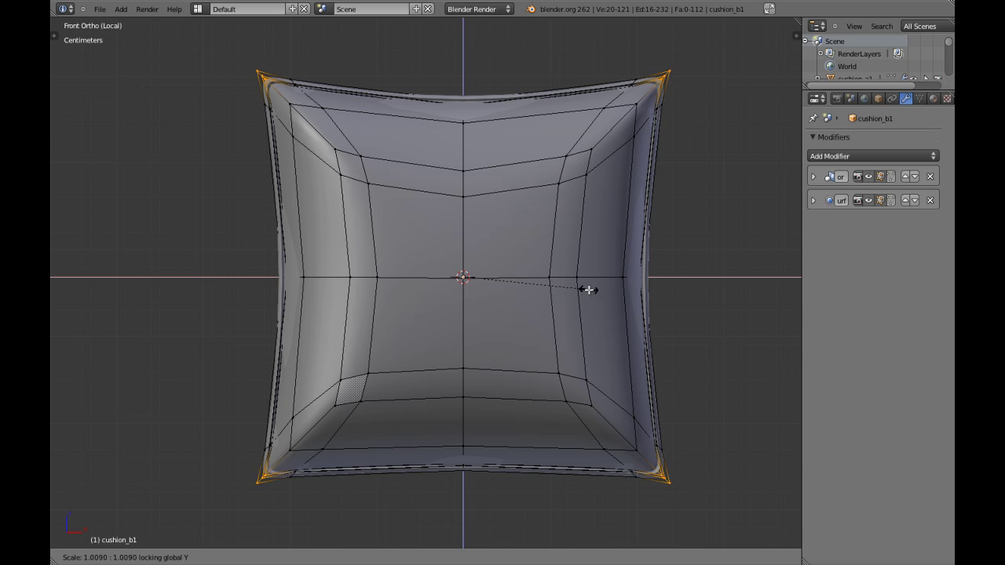
pyautogui.keyDown('shift'); pyautogui.rightClick(585, 286); pyautogui.keyUp('shift')
pyautogui.press('Tab')
pyautogui.press('Tab')
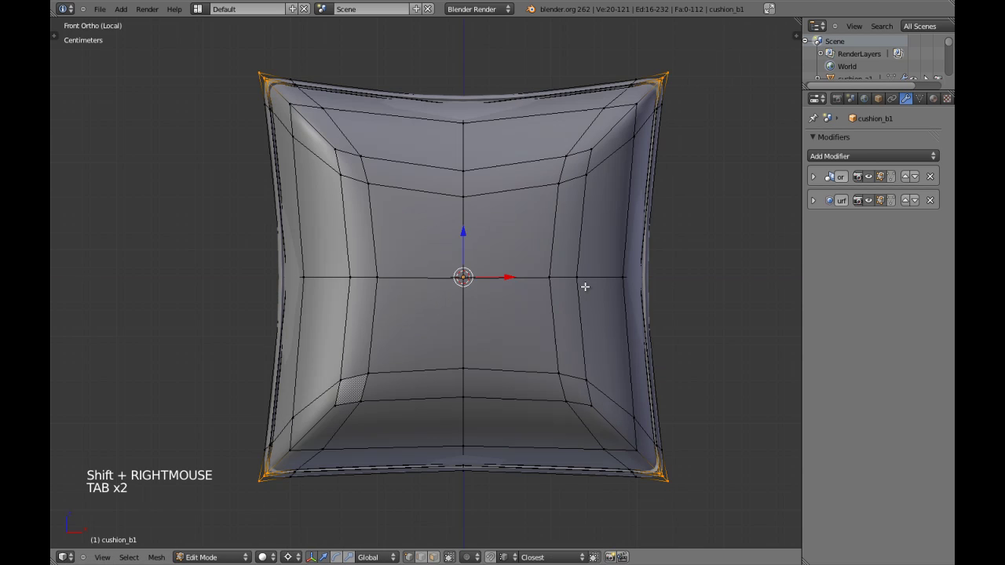
# Step: Scale the four selected corners slightly outward with Y locked, and check the smoothed cushion in Object Mode from an angle
pyautogui.press('s')
pyautogui.hotkey('shift', 'y')
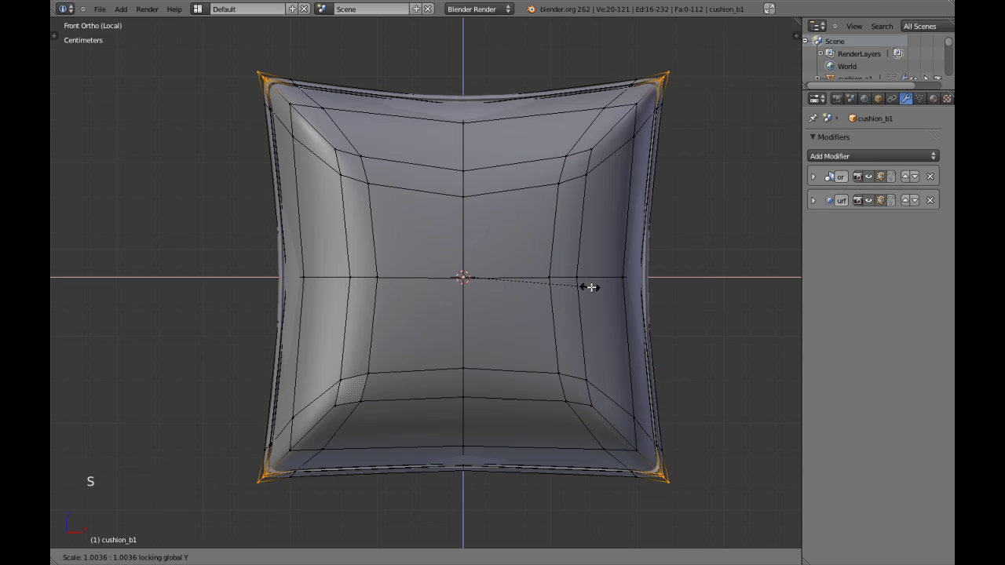
pyautogui.keyDown('shift'); pyautogui.click(593, 287); pyautogui.keyUp('shift')
pyautogui.press('Tab')
pyautogui.scroll(-3, 612, 280)
pyautogui.middleClick(600, 282)
pyautogui.moveTo(598, 285); pyautogui.dragTo(404, 283, button='middle')
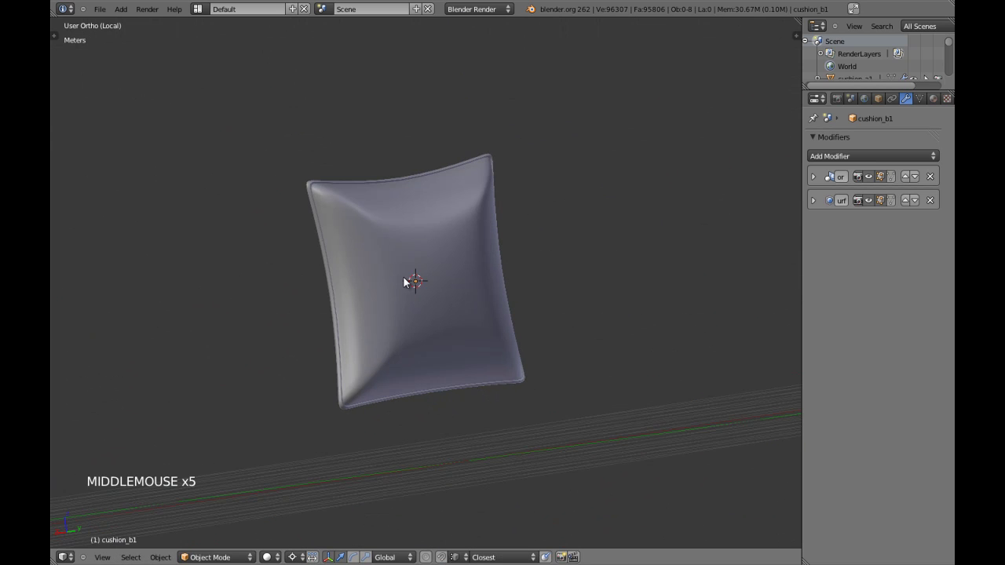
# Step: Maximize the 3D view and inspect the smoothed cushion from the side, at an angle and from the front
pyautogui.rightClick(428, 266)
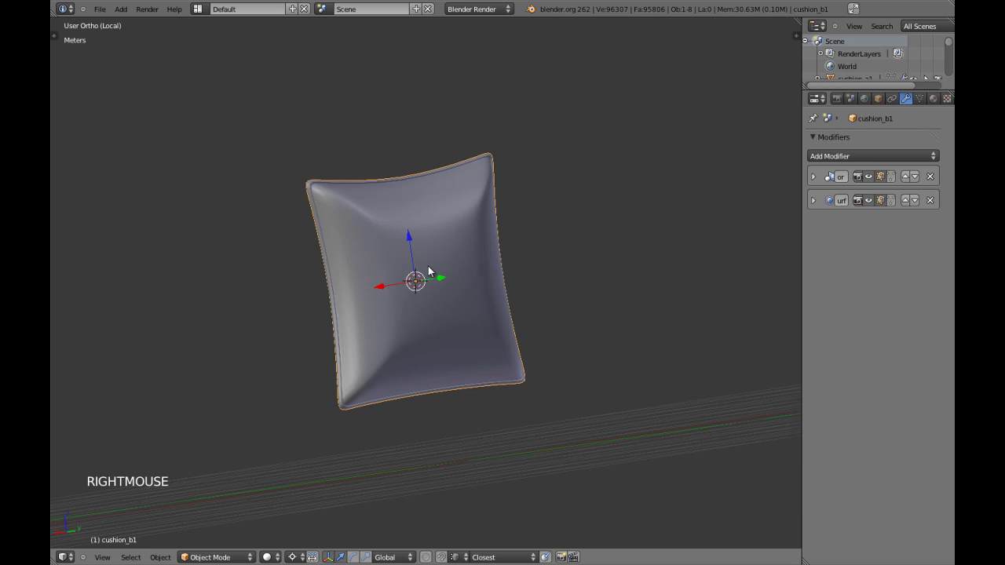
pyautogui.press('KP_3')
pyautogui.scroll(2, 431, 270)
pyautogui.hotkey('shift', 'space')
pyautogui.scroll(-4, 489, 276)
pyautogui.press('a')
pyautogui.moveTo(489, 275); pyautogui.dragTo(533, 284, button='middle')
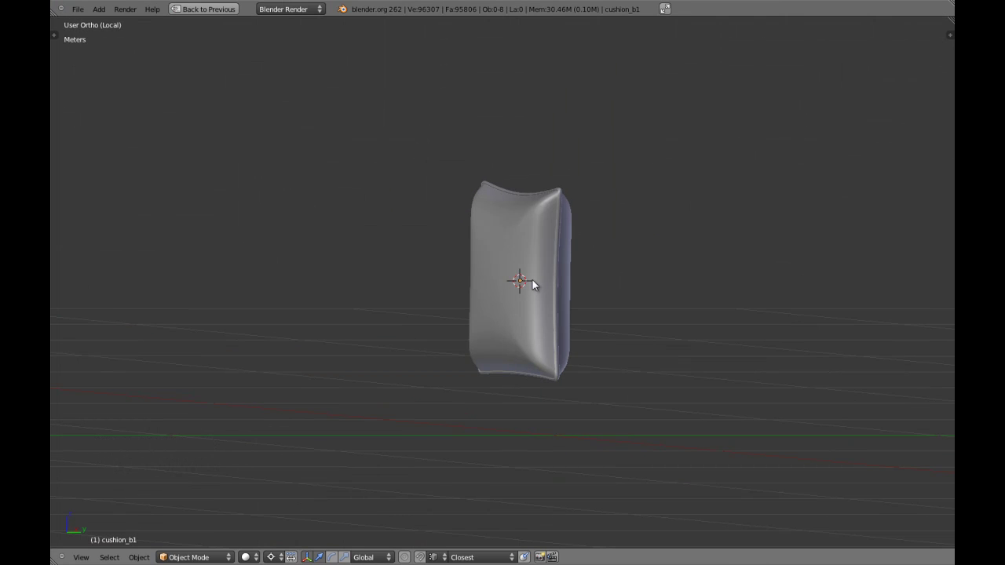
pyautogui.press('KP_1')
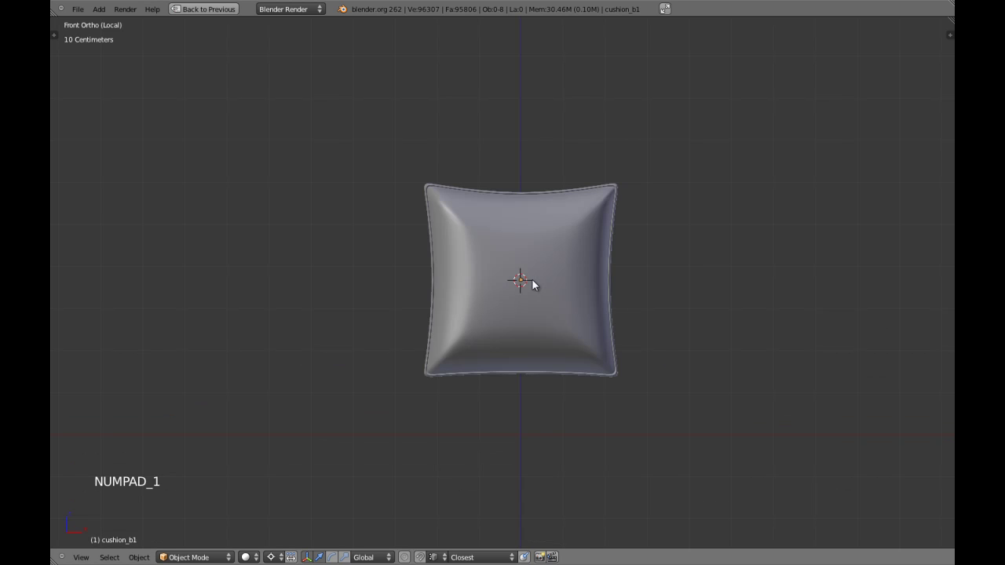
pyautogui.rightClick(531, 278)
pyautogui.press('Tab')
pyautogui.scroll(2, 511, 278)
pyautogui.press('a')
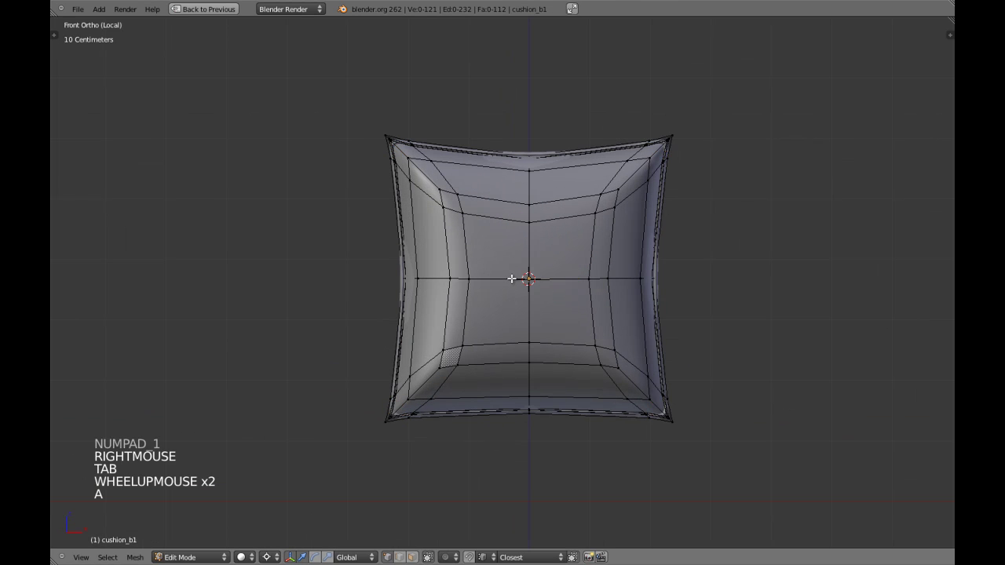
pyautogui.rightClick(452, 279)
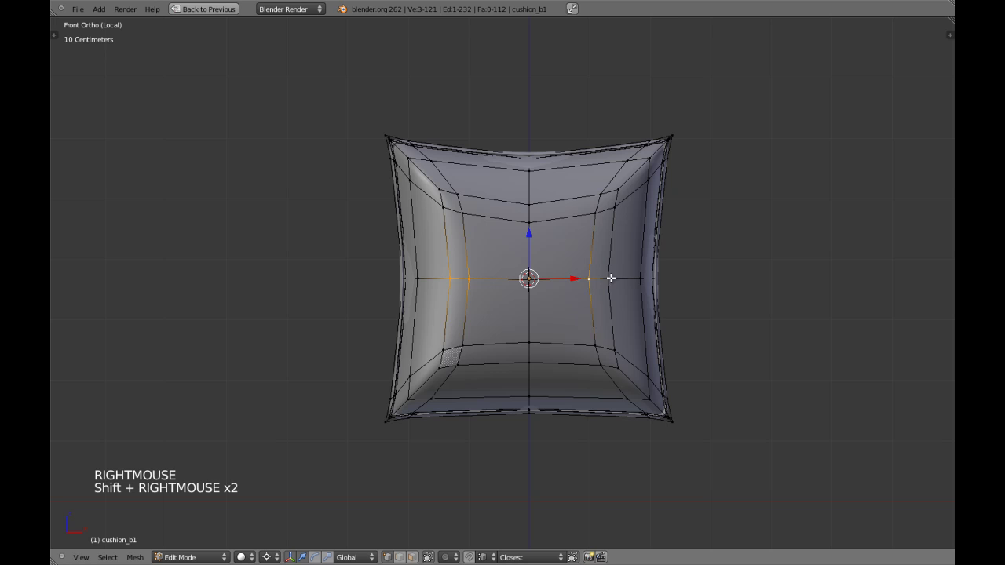
pyautogui.press('s')
pyautogui.press('x')
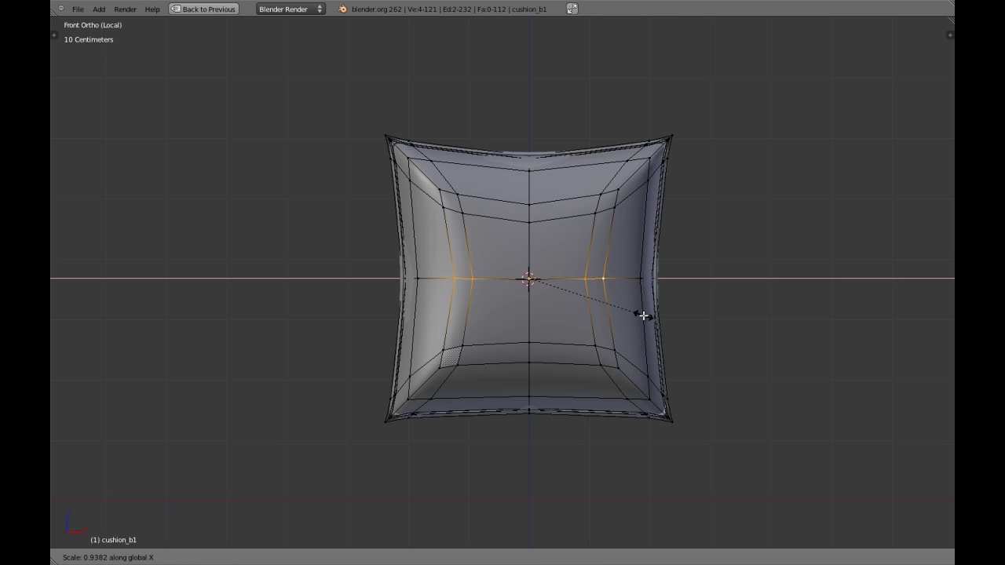
pyautogui.rightClick(643, 316)
pyautogui.scroll(-1, 635, 312)
pyautogui.press('Tab')
# Step: Examine the smoothed cushion's overall shape at an angle and in the side, top and front views
pyautogui.scroll(-4, 601, 288)
pyautogui.moveTo(602, 288); pyautogui.dragTo(549, 292, button='middle')
pyautogui.press('a')
pyautogui.moveTo(549, 292); pyautogui.dragTo(452, 297, button='middle')
pyautogui.scroll(4, 515, 295)
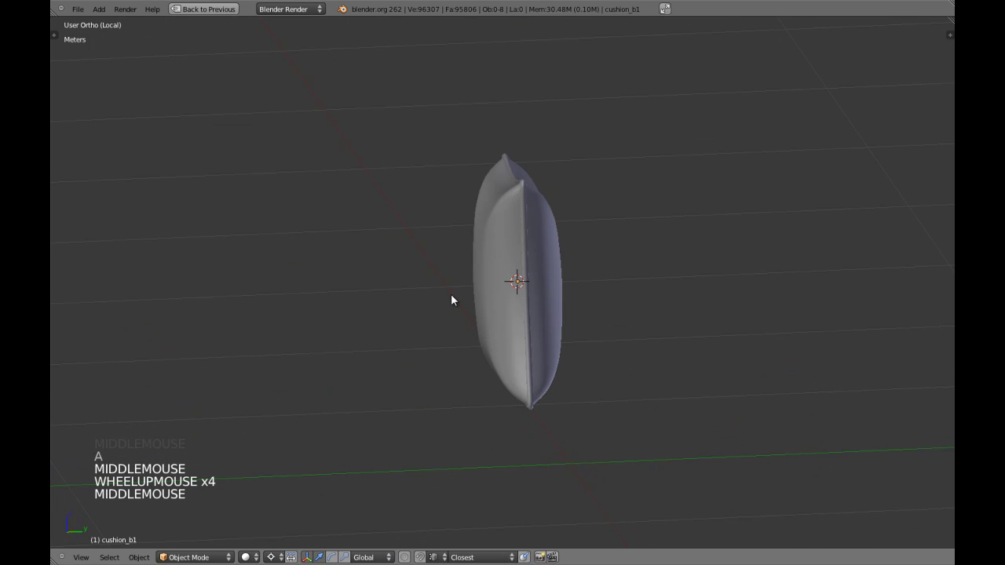
pyautogui.press('KP_3')
pyautogui.scroll(3, 458, 297)
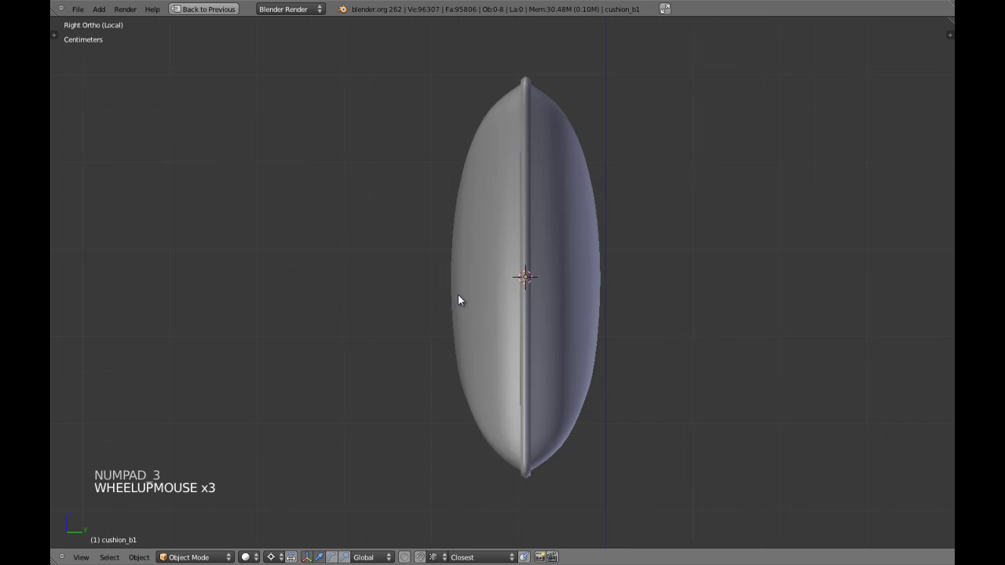
pyautogui.press('KP_7')
pyautogui.rightClick(462, 301)
pyautogui.press('KP_1')
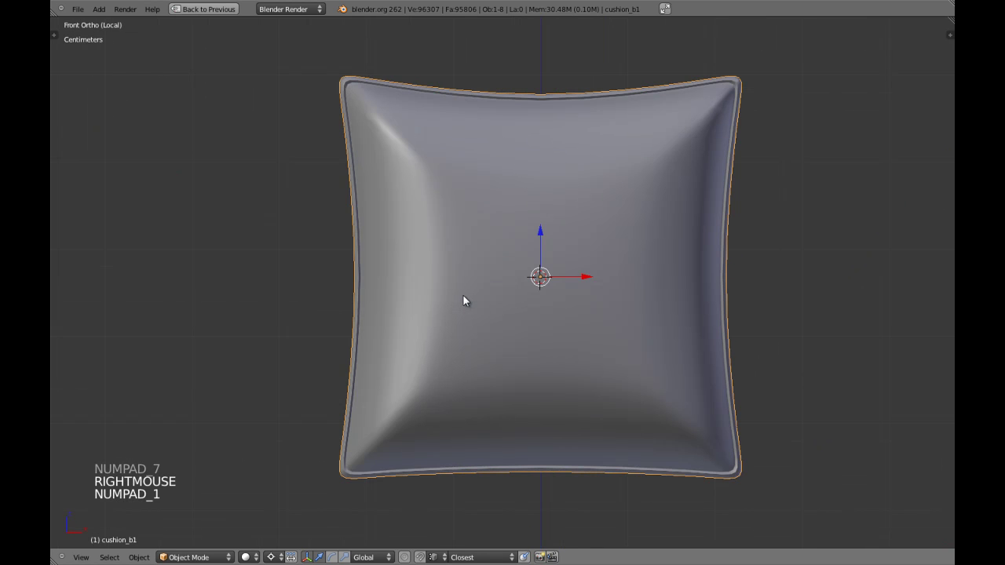
pyautogui.press('Tab')
pyautogui.press('a')
pyautogui.press('a')
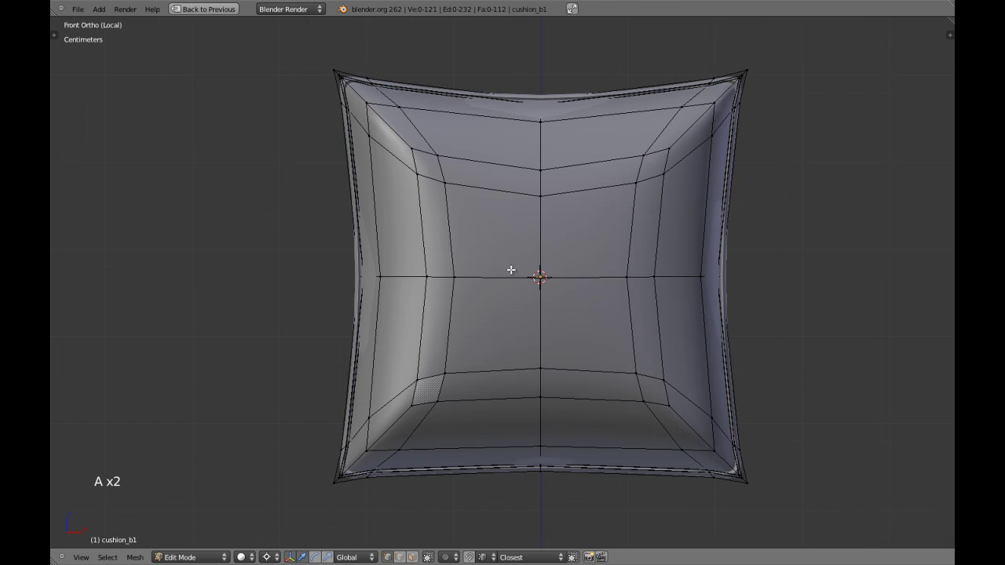
pyautogui.press('a')
pyautogui.press('a')
pyautogui.press('Tab')
pyautogui.scroll(-7, 531, 257)
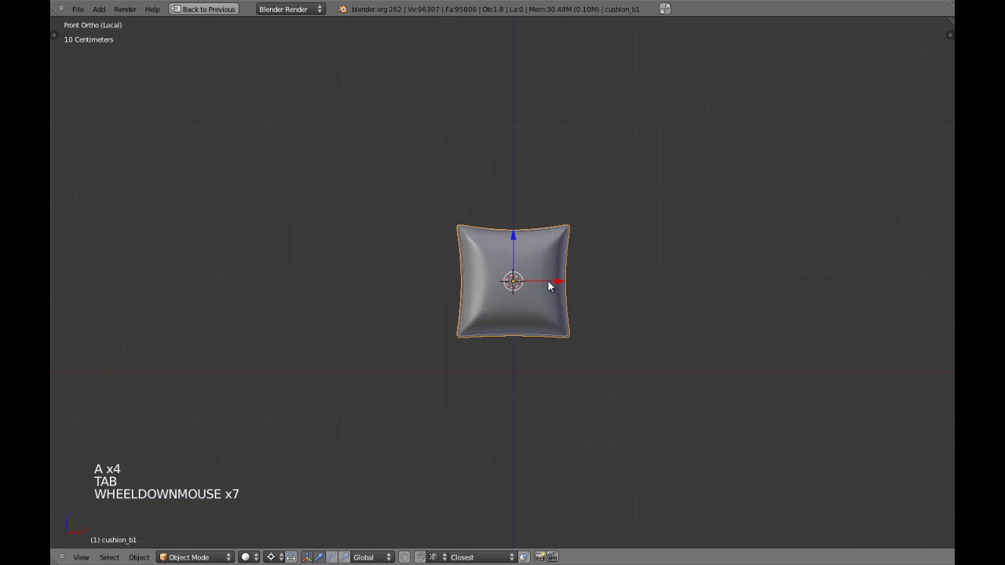
# Step: Deselect the cushion and save the file
pyautogui.press('a')
pyautogui.keyDown('shift'); pyautogui.moveTo(548, 283); pyautogui.dragTo(522, 303, button='middle'); pyautogui.keyUp('shift')
pyautogui.rightClick(515, 295)
pyautogui.scroll(3, 514, 292)
pyautogui.press('a')
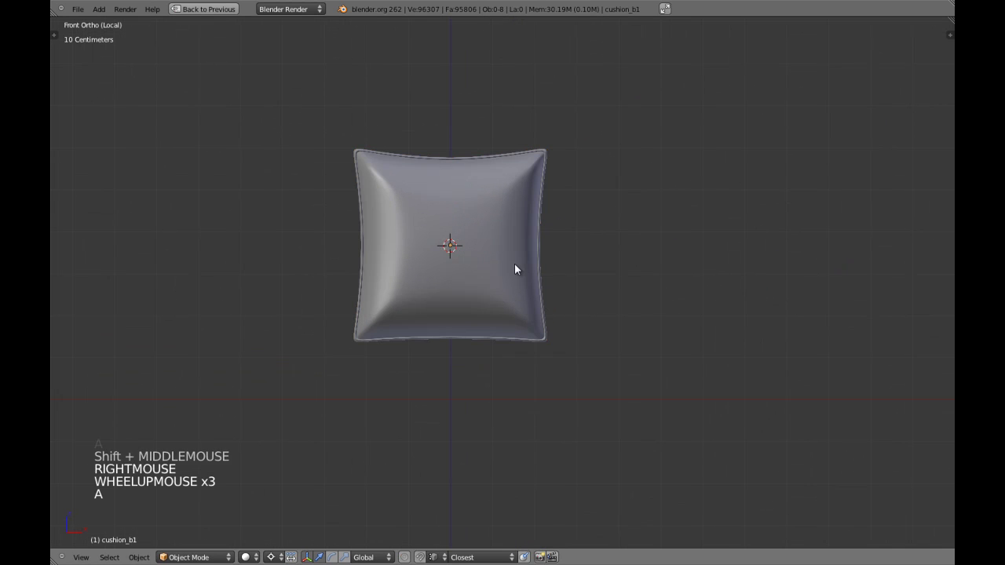
pyautogui.hotkey('ctrl', 'w')
pyautogui.scroll(1, 493, 278)
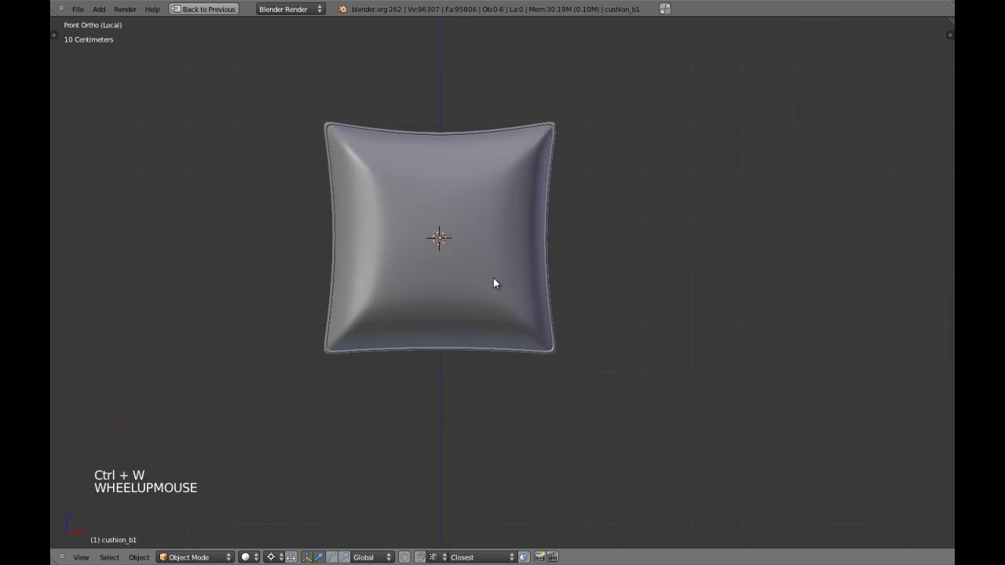
# Step: Inspect the smoothed cushion's silhouette in the side, front and top views, leaving it deselected in front view
pyautogui.press('KP_3')
pyautogui.scroll(2, 493, 278)
pyautogui.rightClick(492, 278)
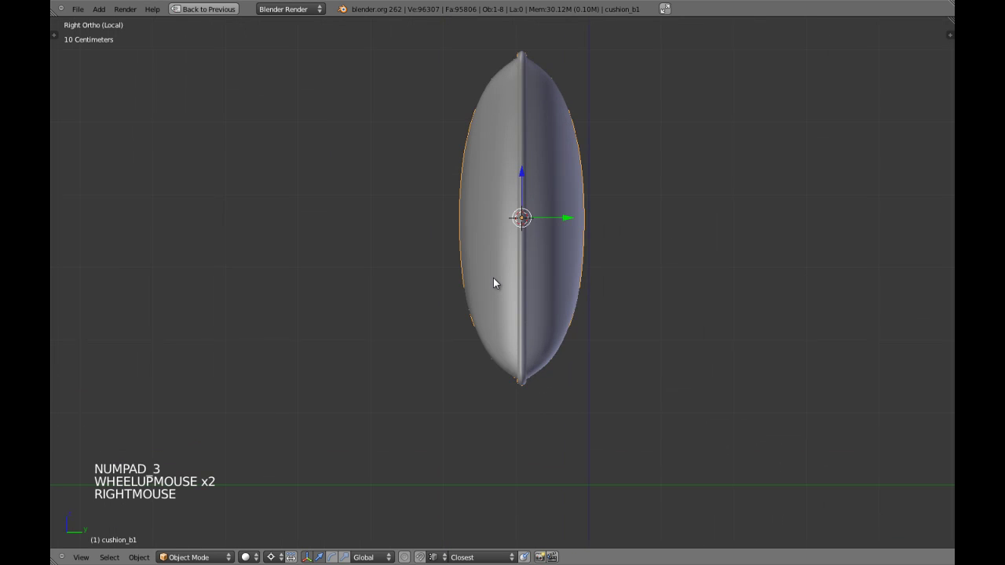
pyautogui.press('KP_1')
pyautogui.press('KP_7')
pyautogui.scroll(1, 494, 279)
pyautogui.press('a')
pyautogui.press('KP_3')
pyautogui.press('KP_1')
pyautogui.scroll(-2, 493, 279)
pyautogui.keyDown('shift'); pyautogui.moveTo(493, 279); pyautogui.dragTo(458, 272, button='middle'); pyautogui.keyUp('shift')
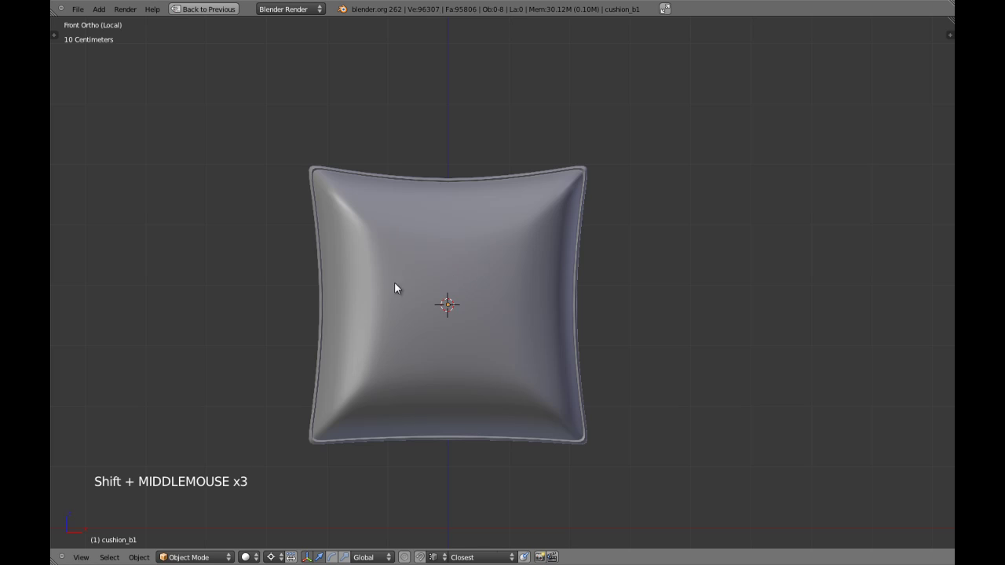
# Step: Enter Edit Mode and select the vertical edge line along the left side of the cushion's raised front face
pyautogui.press('Tab')
pyautogui.keyDown('alt'); pyautogui.keyDown('shift'); pyautogui.rightClick(362, 250); pyautogui.keyUp('shift'); pyautogui.keyUp('alt')
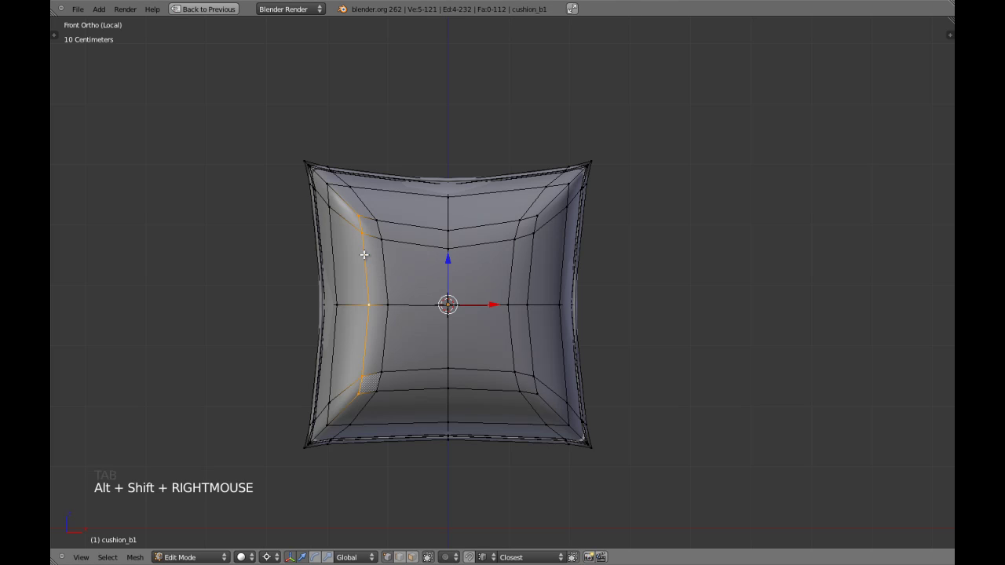
# Step: Try sliding the selected left edge line outward by about 0.48 with Edge Slide, check the smoothed shape, and undo the slide
pyautogui.hotkey('ctrl', 'e')
pyautogui.click(396, 265)
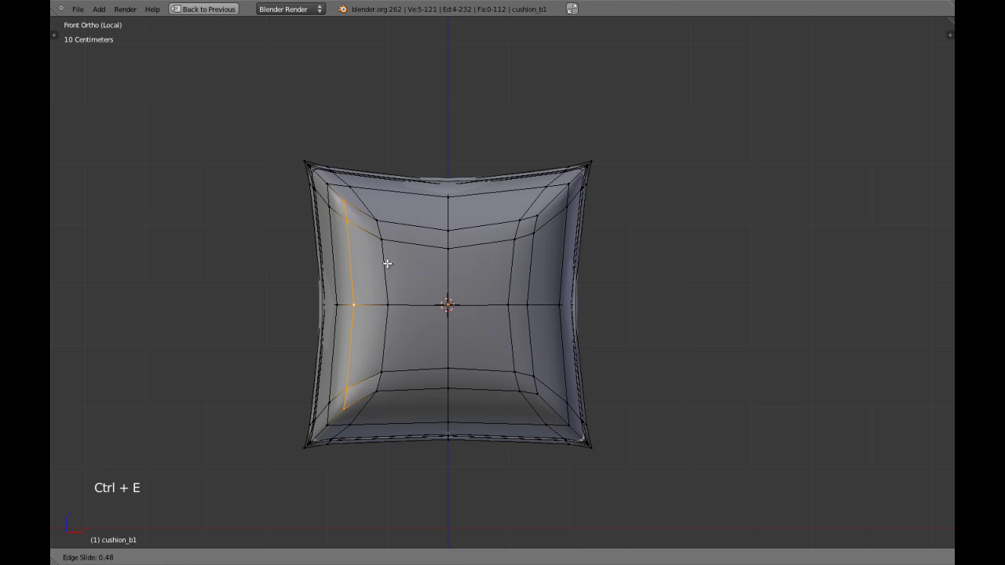
pyautogui.click(386, 264)
pyautogui.press('Tab')
pyautogui.moveTo(386, 262); pyautogui.dragTo(460, 157, button='middle')
pyautogui.press('Tab')
pyautogui.moveTo(452, 210); pyautogui.dragTo(534, 278, button='middle')
pyautogui.press('Tab')
pyautogui.press('Tab')
pyautogui.hotkey('ctrl', 'z')
pyautogui.hotkey('ctrl', 'z')
pyautogui.hotkey('ctrl', 'z')
pyautogui.press('Tab')
pyautogui.press('Tab')
# Step: Add the matching right edge line to the selection and scale both outward along X by about 1.07
pyautogui.keyDown('alt'); pyautogui.keyDown('shift'); pyautogui.rightClick(536, 256); pyautogui.keyUp('shift'); pyautogui.keyUp('alt')
pyautogui.hotkey('ctrl', 'z')
pyautogui.keyDown('alt'); pyautogui.keyDown('shift'); pyautogui.rightClick(533, 278); pyautogui.keyUp('shift'); pyautogui.keyUp('alt')
pyautogui.moveTo(553, 322); pyautogui.dragTo(557, 325, button='middle')
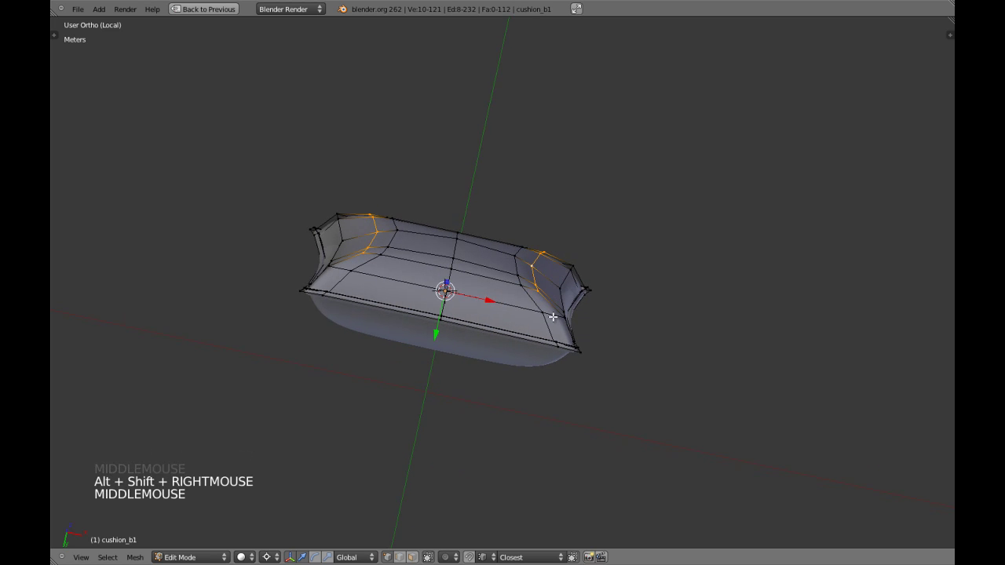
pyautogui.press('s')
pyautogui.press('x')
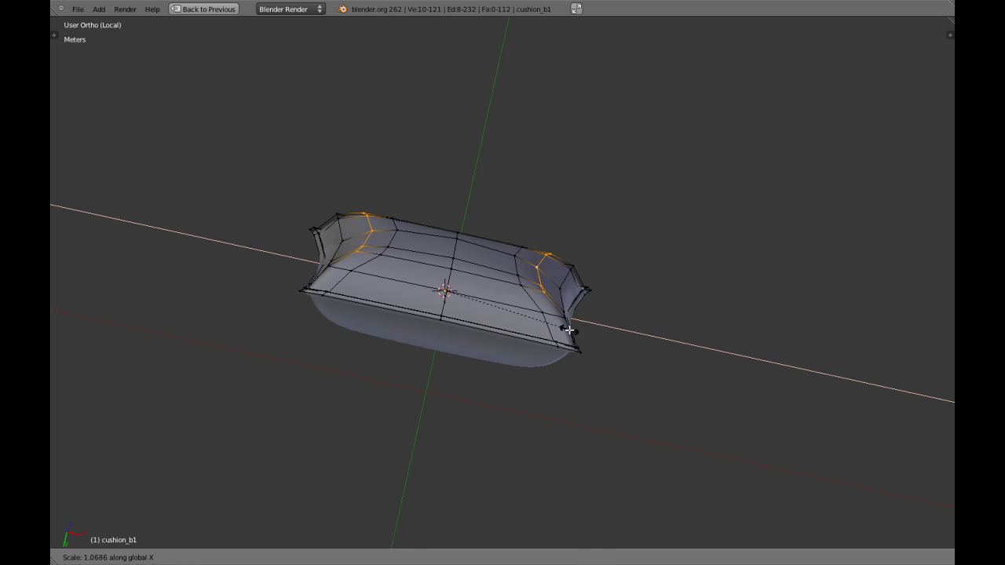
pyautogui.click(569, 331)
pyautogui.press('KP_7')
pyautogui.press('KP_1')
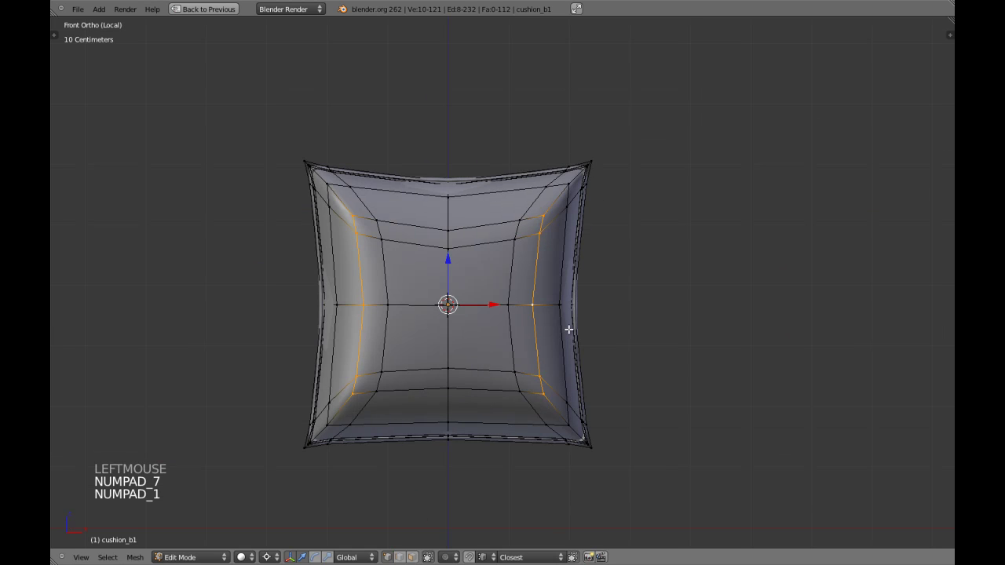
# Step: Select the two vertical edge loops flanking the cushion's centre line and scale them very slightly along X and Z
pyautogui.press('a')
pyautogui.press('a')
pyautogui.keyDown('alt'); pyautogui.keyDown('shift'); pyautogui.rightClick(394, 254); pyautogui.keyUp('shift'); pyautogui.keyUp('alt')
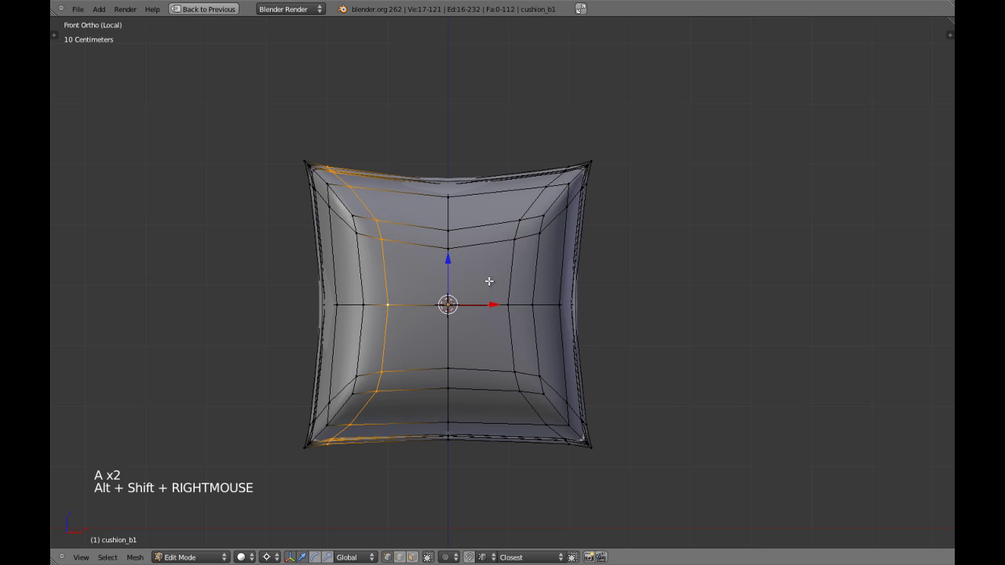
pyautogui.keyDown('alt'); pyautogui.keyDown('shift'); pyautogui.rightClick(491, 282); pyautogui.keyUp('shift'); pyautogui.keyUp('alt')
pyautogui.press('s')
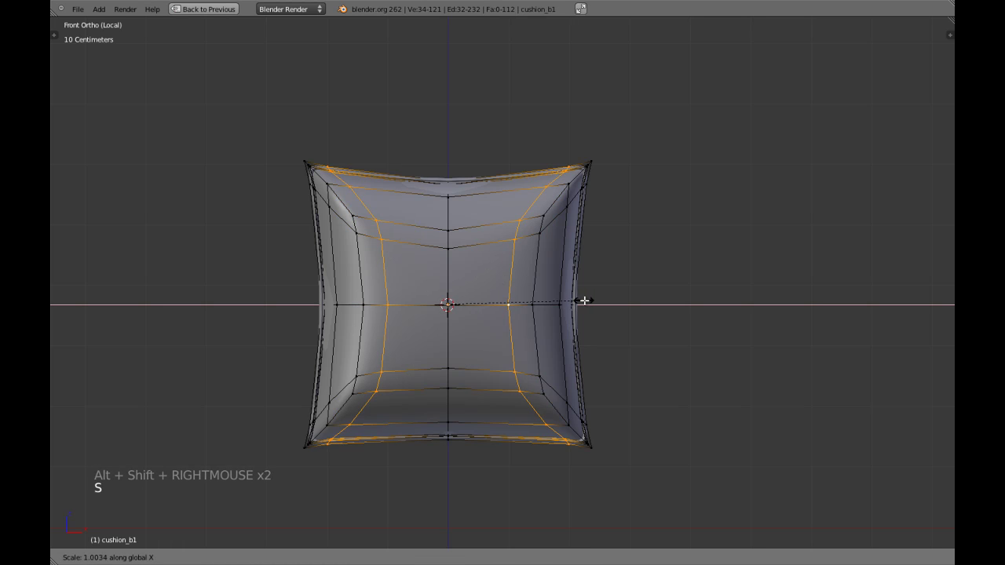
pyautogui.keyDown('shift'); pyautogui.click(591, 302); pyautogui.keyUp('shift')
pyautogui.press('s')
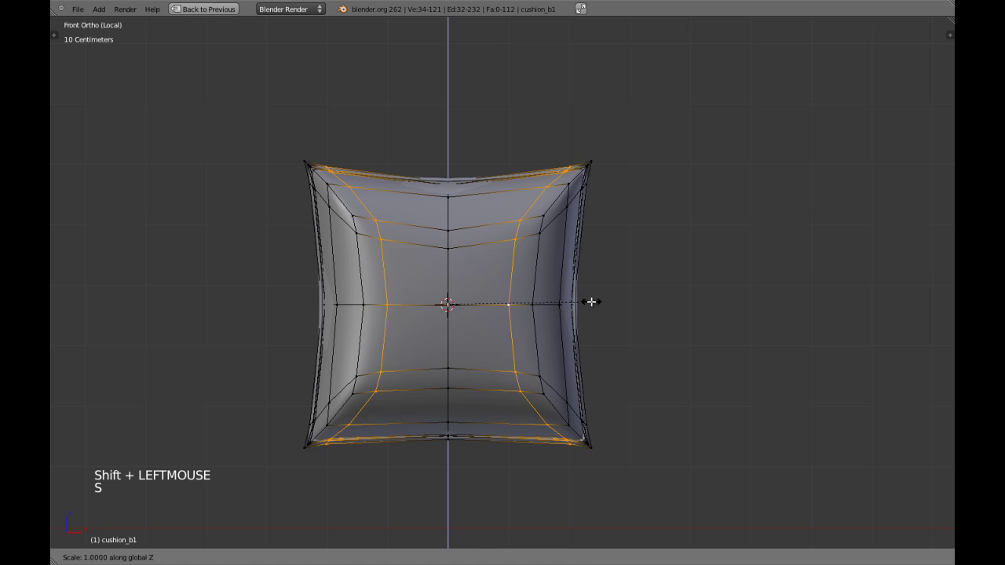
pyautogui.keyDown('shift'); pyautogui.click(594, 300); pyautogui.keyUp('shift')
# Step: Check the smoothed cushion in Object Mode at an angle and from the front, and save the file
pyautogui.press('Tab')
pyautogui.scroll(-3, 459, 304)
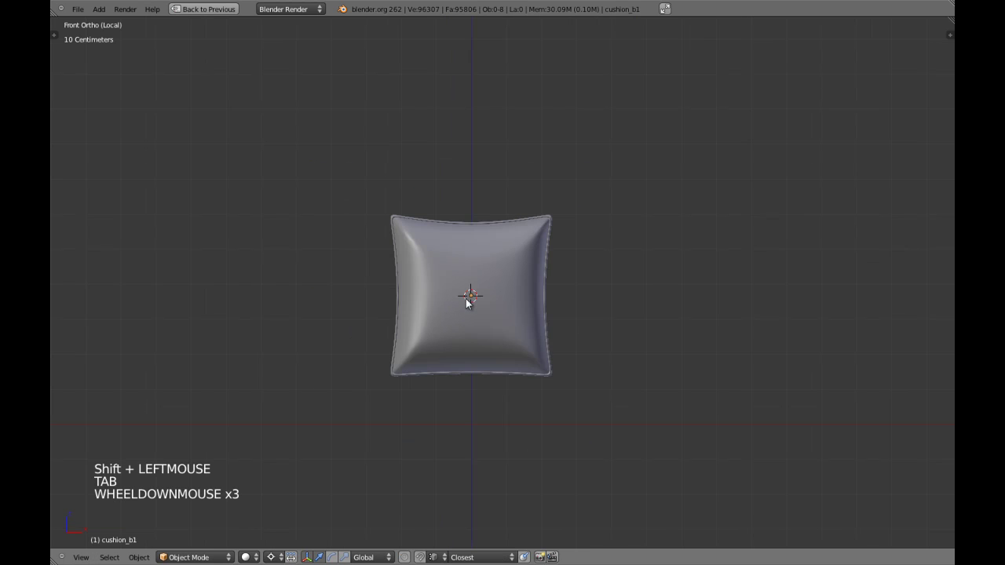
pyautogui.scroll(2, 469, 302)
pyautogui.moveTo(484, 293); pyautogui.dragTo(519, 315, button='middle')
pyautogui.rightClick(519, 316)
pyautogui.press('KP_1')
pyautogui.press('a')
pyautogui.press('a')
pyautogui.hotkey('ctrl', 'w')
pyautogui.rightClick(490, 275)
# Step: Box-select the upper centre-line vertices through the mesh, lower them slightly along Z, and return to Object Mode
pyautogui.press('Tab')
pyautogui.scroll(1, 488, 273)
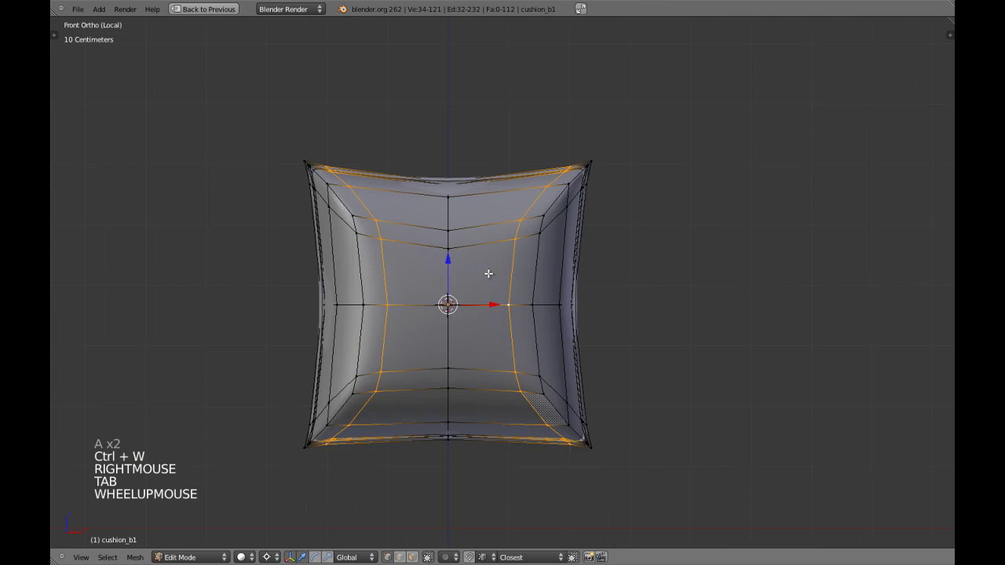
pyautogui.scroll(1, 489, 273)
pyautogui.press('z')
pyautogui.press('a')
pyautogui.press('b')
pyautogui.moveTo(421, 117)
pyautogui.mouseDown()
pyautogui.moveTo(434, 231)
pyautogui.moveTo(446, 244)
pyautogui.mouseUp()
pyautogui.press('z')
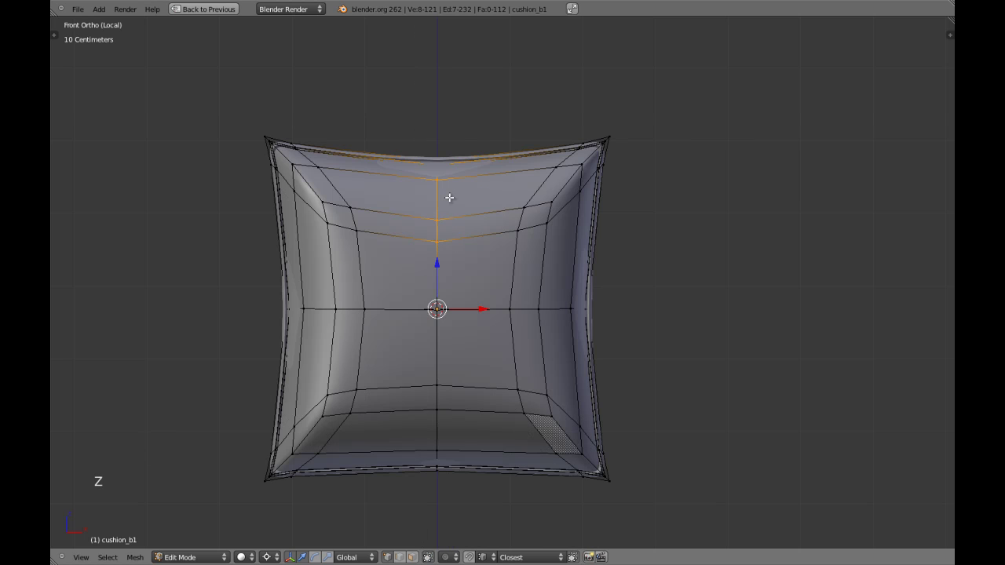
pyautogui.press('g')
pyautogui.press('z')
pyautogui.keyDown('shift'); pyautogui.click(448, 222); pyautogui.keyUp('shift')
pyautogui.press('Tab')
pyautogui.scroll(-6, 448, 221)
# Step: Restore the full screen layout and rename the cushion object as cushion_b_backup
pyautogui.hotkey('shift', 'space')
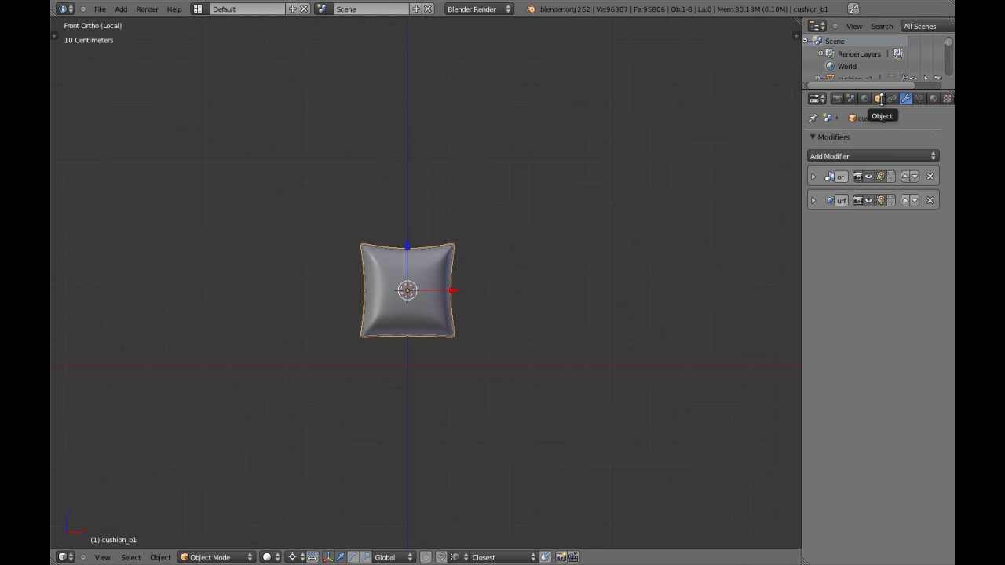
pyautogui.keyDown('shift'); pyautogui.moveTo(387, 298); pyautogui.dragTo(411, 303, button='middle'); pyautogui.keyUp('shift')
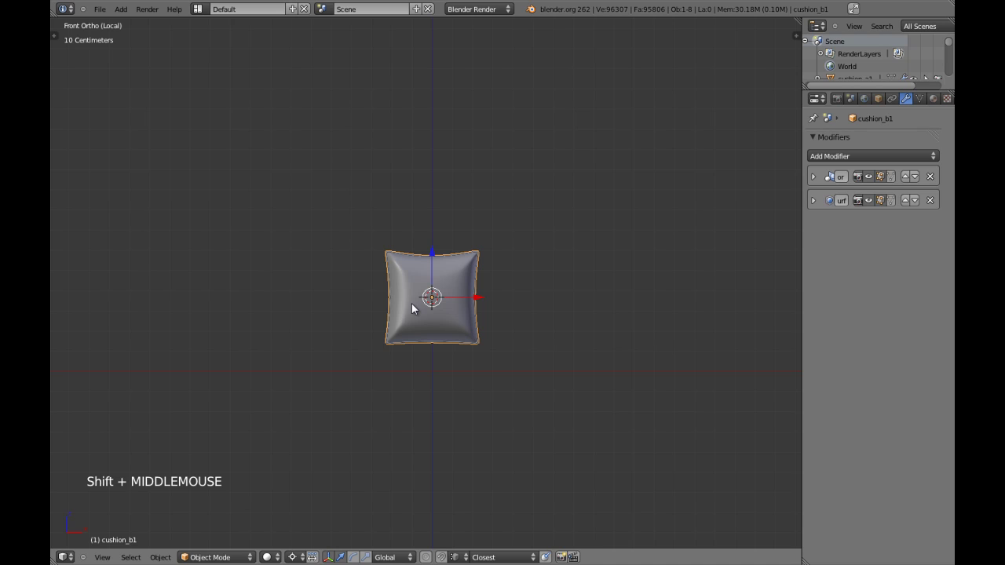
pyautogui.click(878, 98)
pyautogui.click(874, 140)
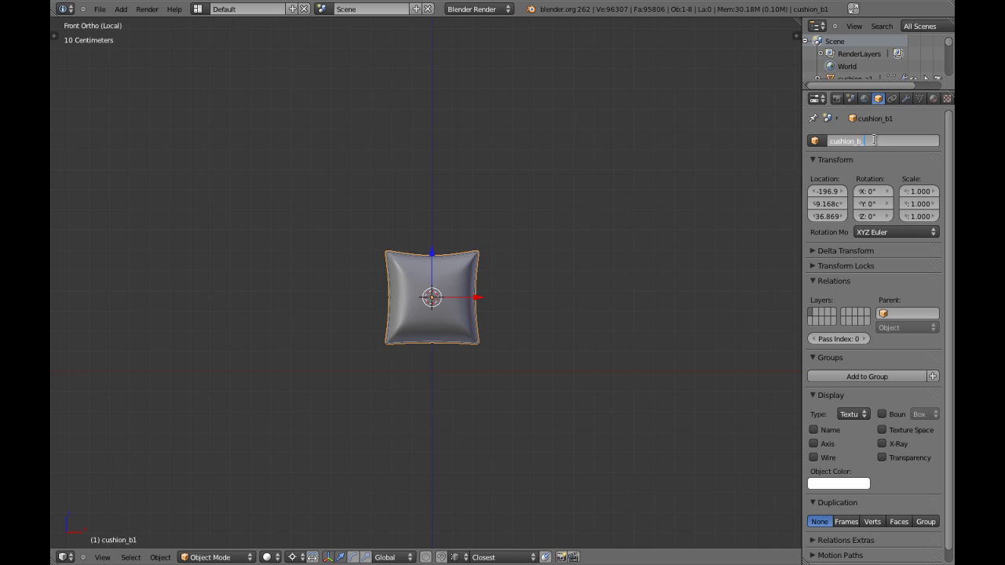
pyautogui.press('Return')
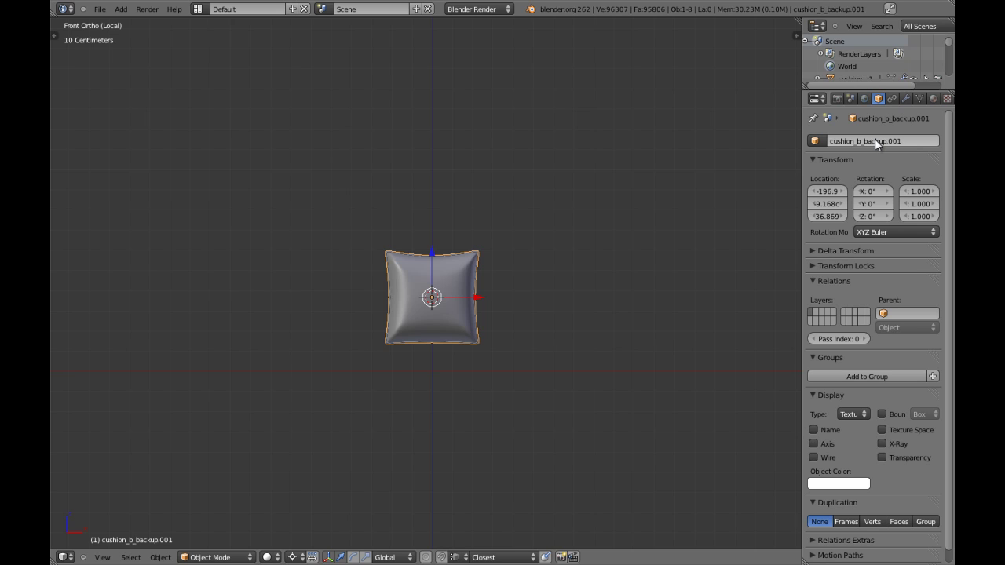
pyautogui.click(878, 141)
pyautogui.press('Return')
pyautogui.scroll(-3, 523, 311)
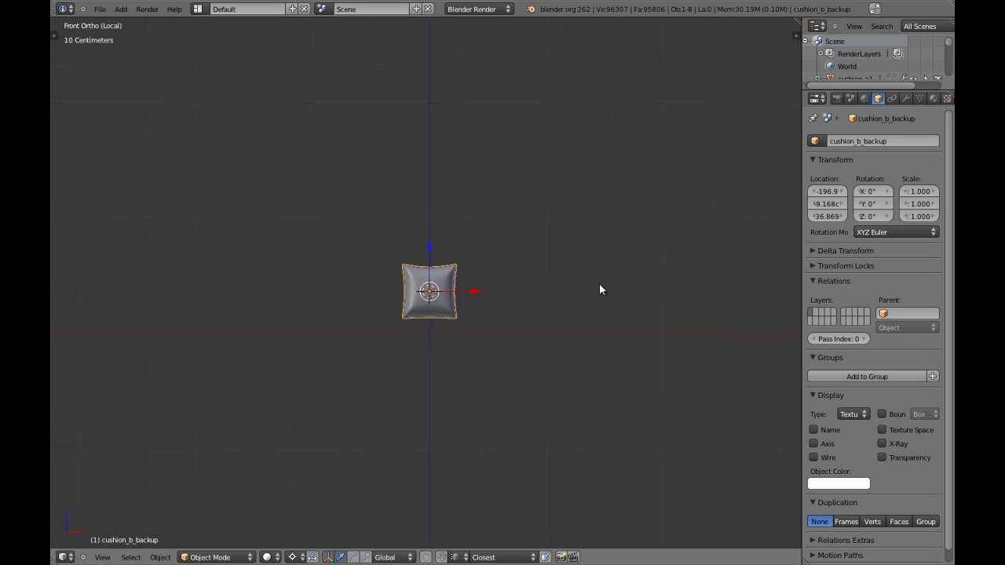
pyautogui.scroll(7, 598, 286)
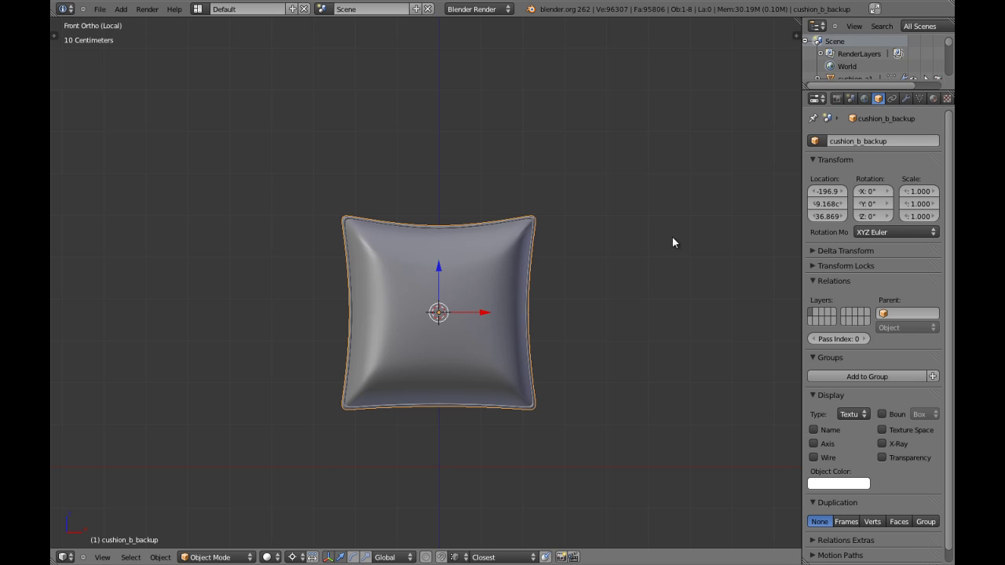
pyautogui.scroll(2, 538, 204)
pyautogui.scroll(-2, 537, 204)
pyautogui.keyDown('shift'); pyautogui.scroll(-1, 399, 288); pyautogui.keyUp('shift')
pyautogui.keyDown('shift'); pyautogui.moveTo(400, 288); pyautogui.dragTo(425, 259, button='middle'); pyautogui.keyUp('shift')
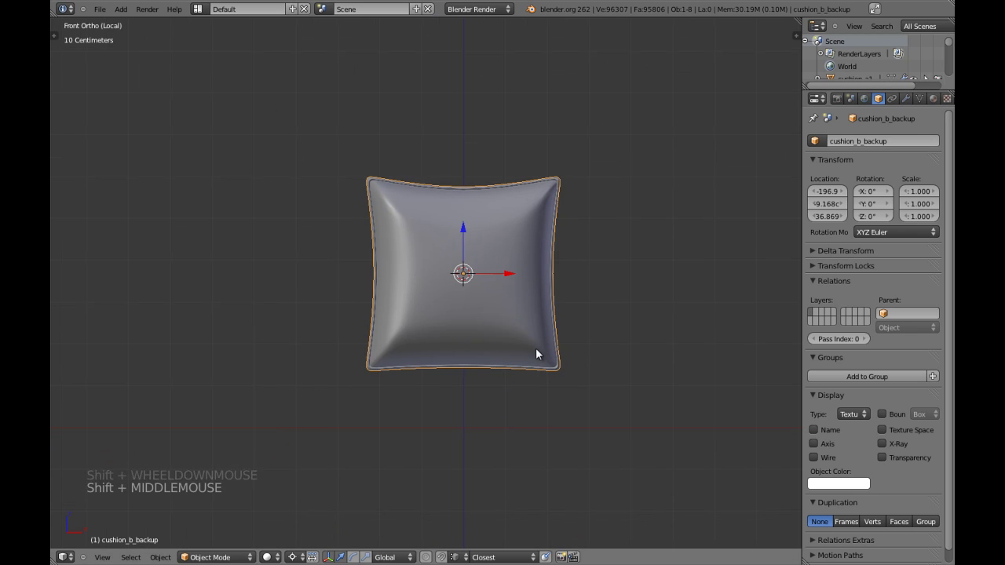
pyautogui.keyDown('shift'); pyautogui.moveTo(525, 260); pyautogui.dragTo(516, 272, button='middle'); pyautogui.keyUp('shift')
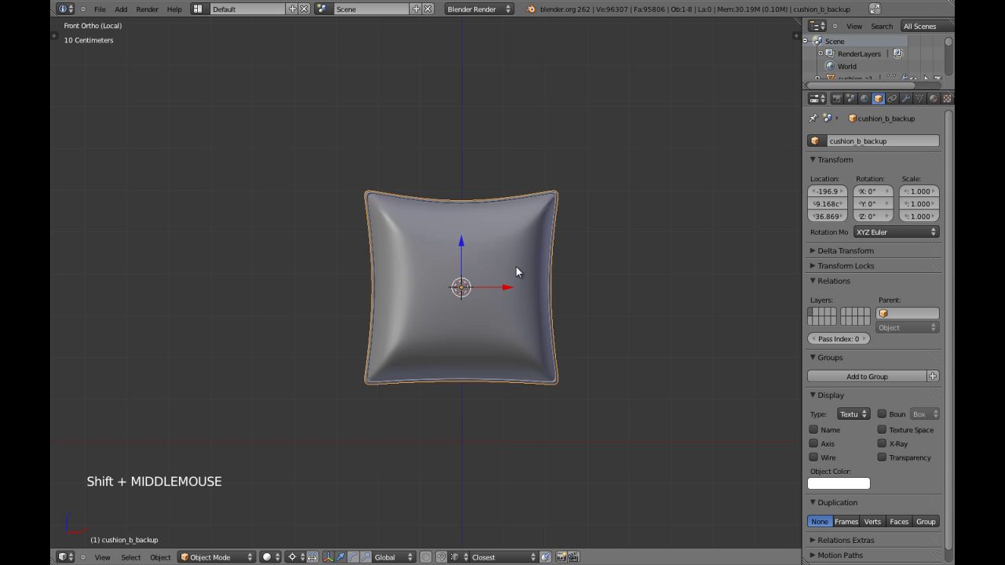
pyautogui.scroll(-3, 511, 273)
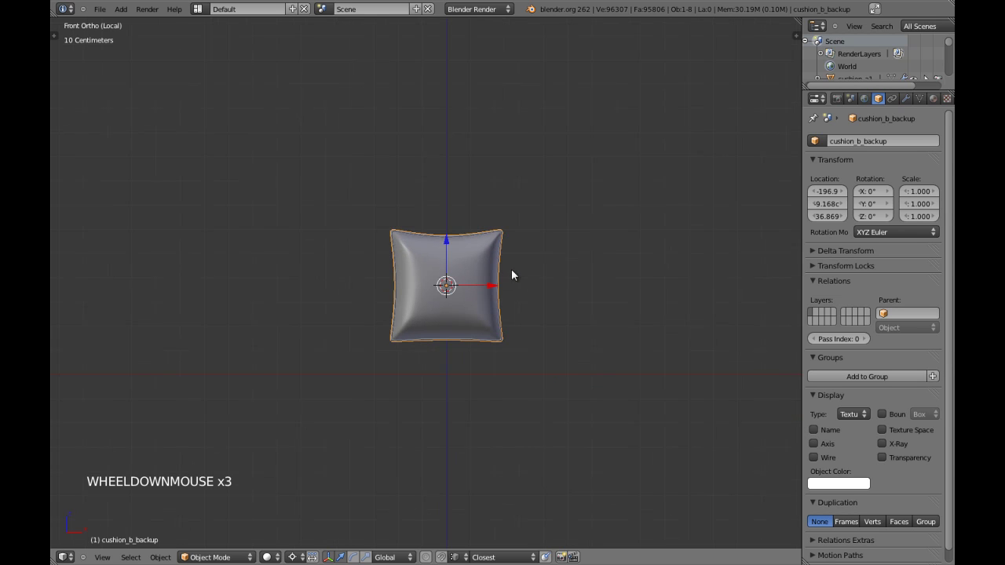
# Step: Leave local view, frame the whole sofa in orthographic front view, and select the pillow cushion
pyautogui.press('KP_Divide')
pyautogui.scroll(-3, 512, 274)
pyautogui.press('a')
pyautogui.moveTo(512, 274); pyautogui.dragTo(487, 312, button='middle')
pyautogui.press('KP_1')
pyautogui.press('KP_5')
pyautogui.scroll(2, 484, 313)
pyautogui.rightClick(399, 273)
pyautogui.keyDown('shift'); pyautogui.moveTo(399, 273); pyautogui.dragTo(444, 280, button='middle'); pyautogui.keyUp('shift')
pyautogui.scroll(2, 444, 280)
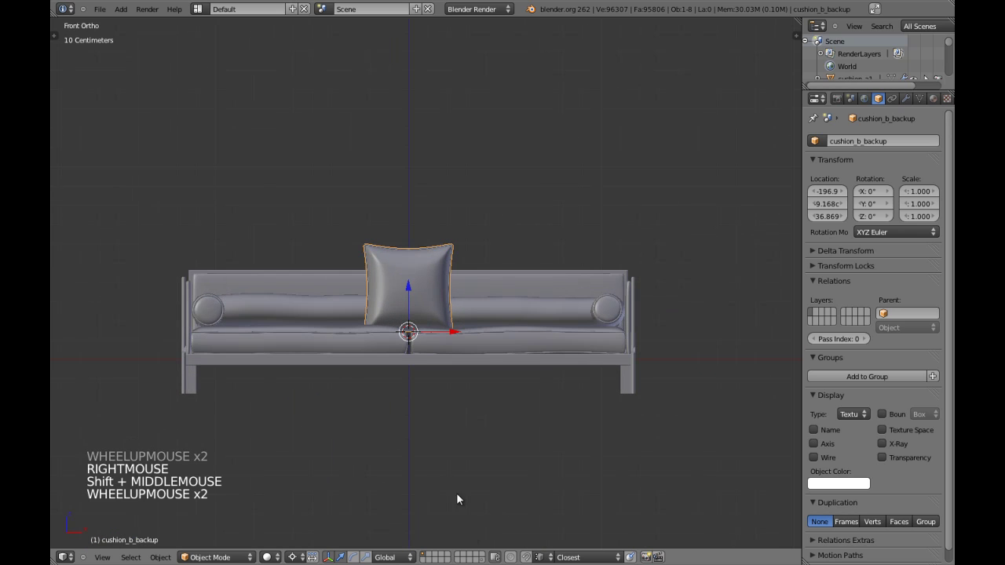
# Step: Examine the backup cushions stored on layer 20 and return to layer 1 in front view
pyautogui.click(481, 560)
pyautogui.scroll(2, 469, 365)
pyautogui.scroll(-3, 478, 353)
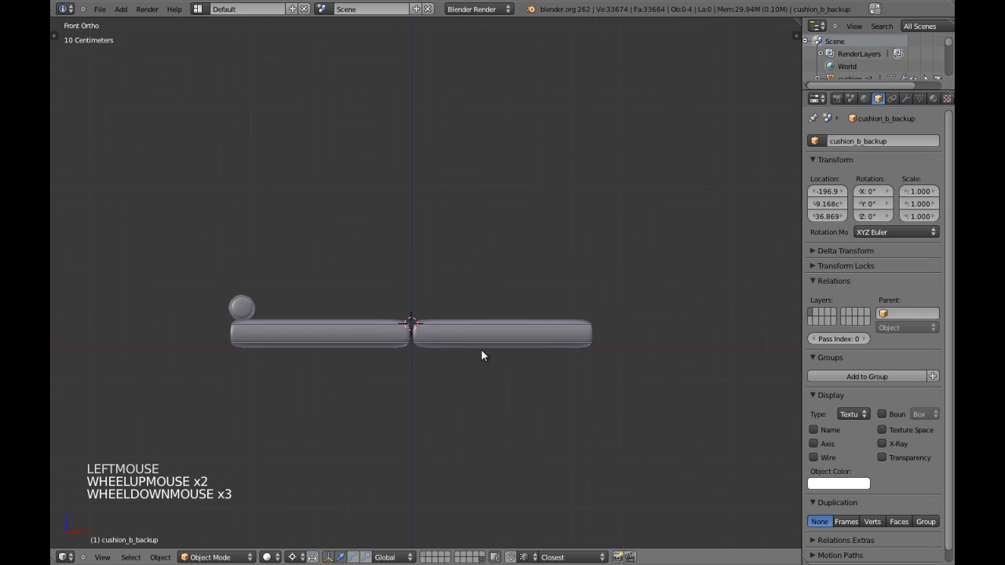
pyautogui.press('a')
pyautogui.press('a')
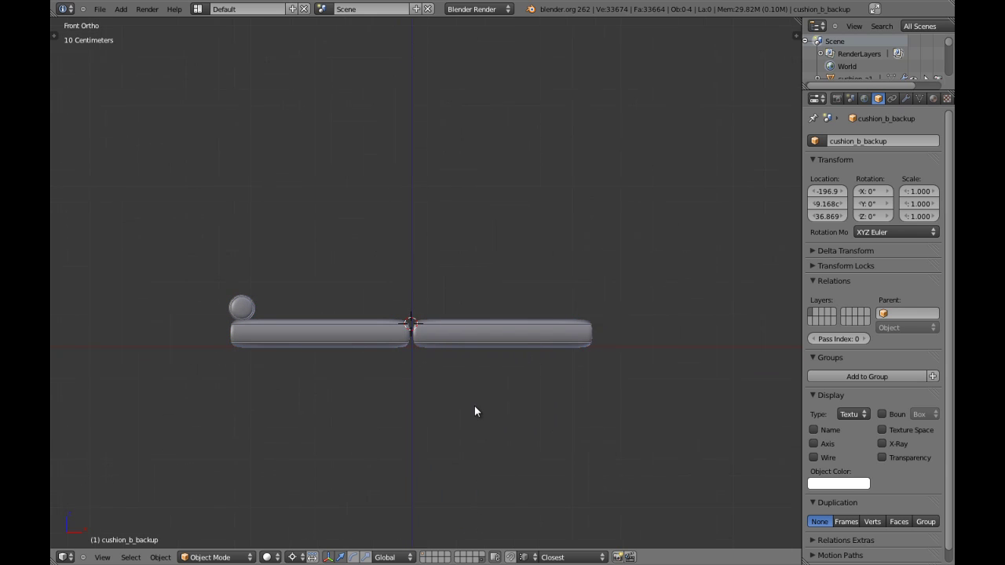
pyautogui.hotkey('alt', 'h')
pyautogui.moveTo(447, 316); pyautogui.dragTo(426, 307, button='middle')
pyautogui.press('h')
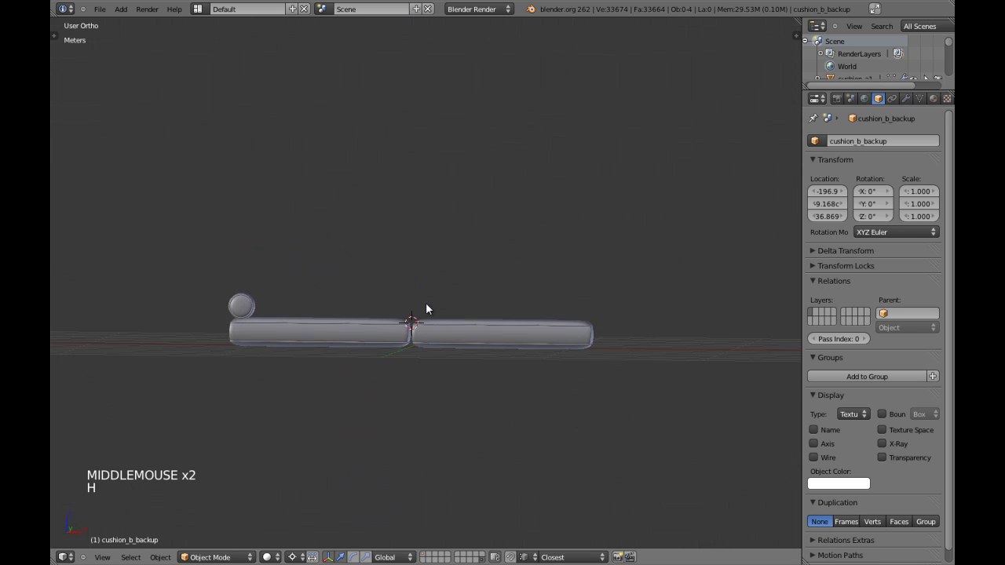
pyautogui.press('KP_1')
pyautogui.press('1')
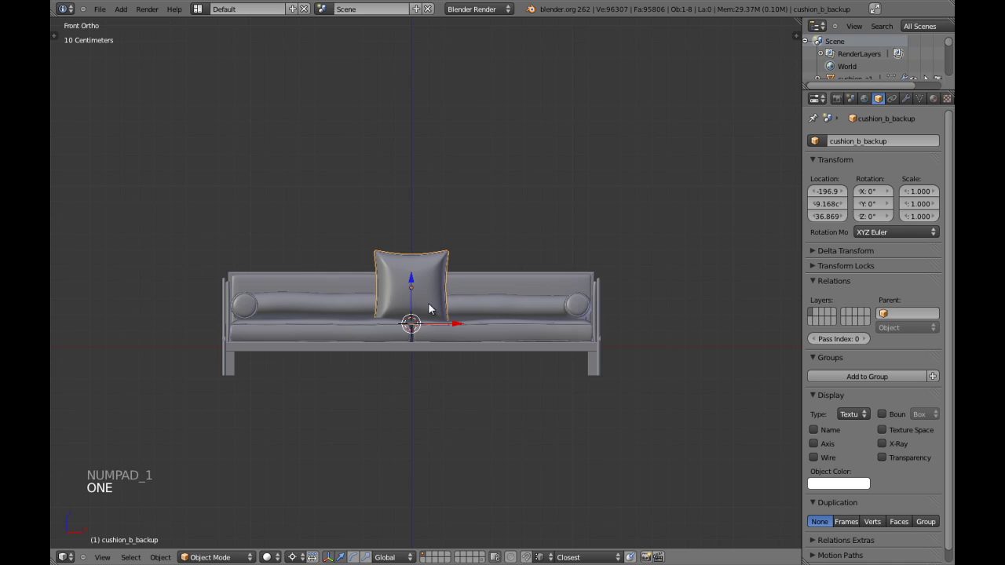
# Step: Set the pivot to the median point and move the pillow cushion to layer 20
pyautogui.rightClick(435, 263)
pyautogui.hotkey('ctrl', ',')
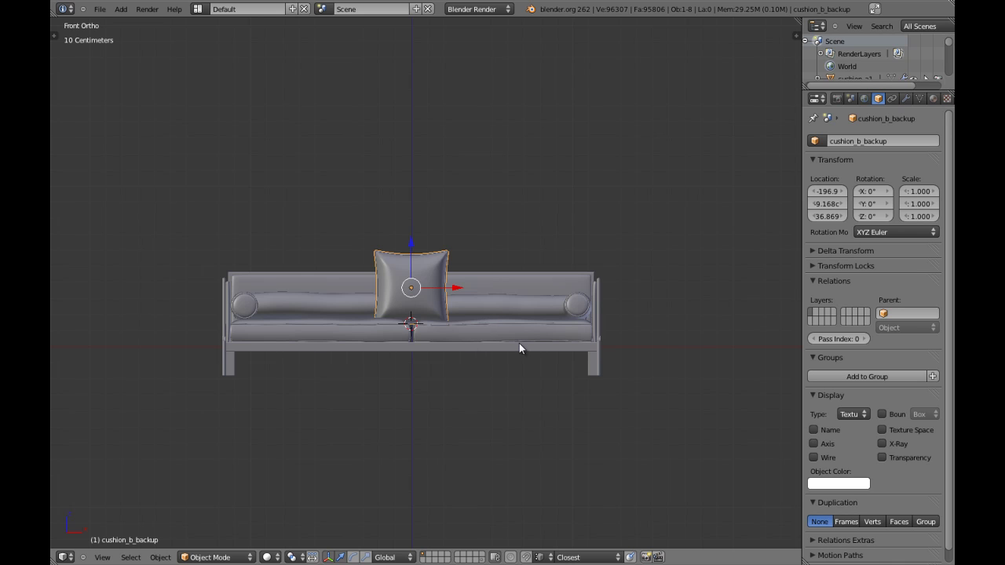
pyautogui.press('m')
pyautogui.hotkey('alt', '0')
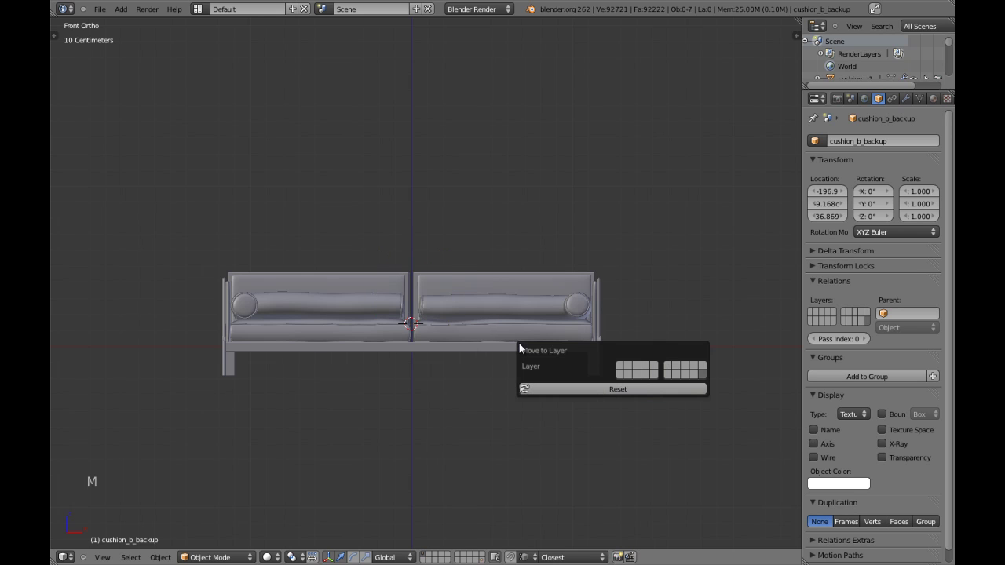
pyautogui.press('Return')
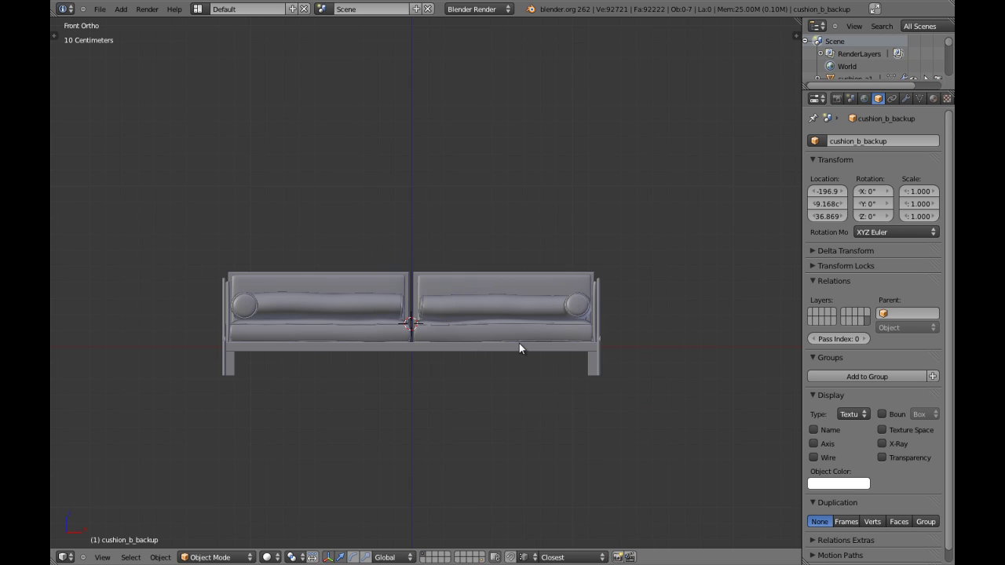
# Step: Show layer 20 and view the backup cushions at an angle and from the front with nothing selected
pyautogui.click(484, 559)
pyautogui.press('a')
pyautogui.scroll(3, 440, 288)
pyautogui.moveTo(440, 287); pyautogui.dragTo(367, 306, button='middle')
pyautogui.scroll(-3, 501, 311)
pyautogui.moveTo(501, 311); pyautogui.dragTo(529, 315, button='middle')
pyautogui.press('KP_1')
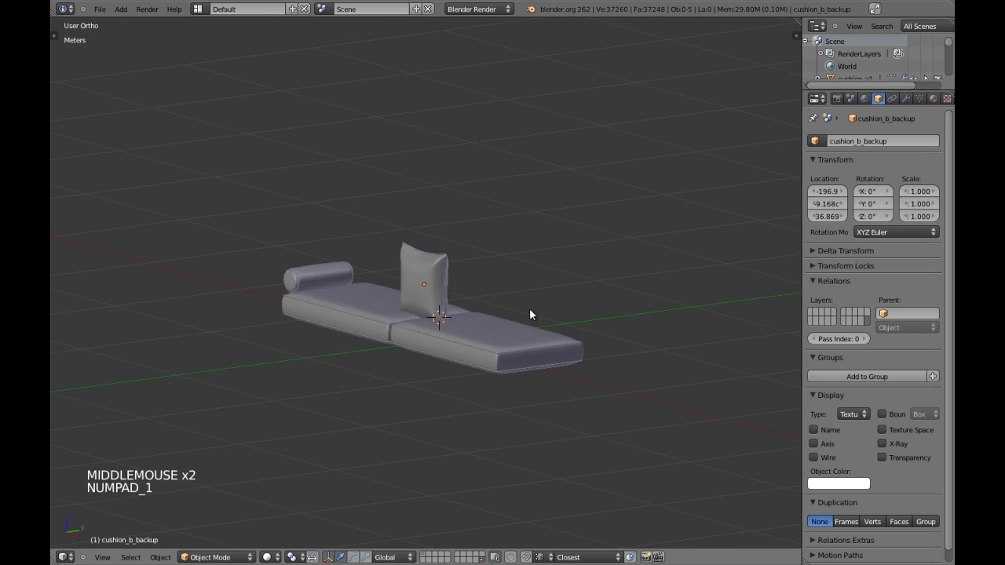
# Step: Raise the pillow cushion about 3.8 cm along Z so it rests on top of the seat cushions
pyautogui.scroll(1, 502, 308)
pyautogui.rightClick(397, 287)
pyautogui.scroll(3, 394, 290)
pyautogui.press('g')
pyautogui.press('z')
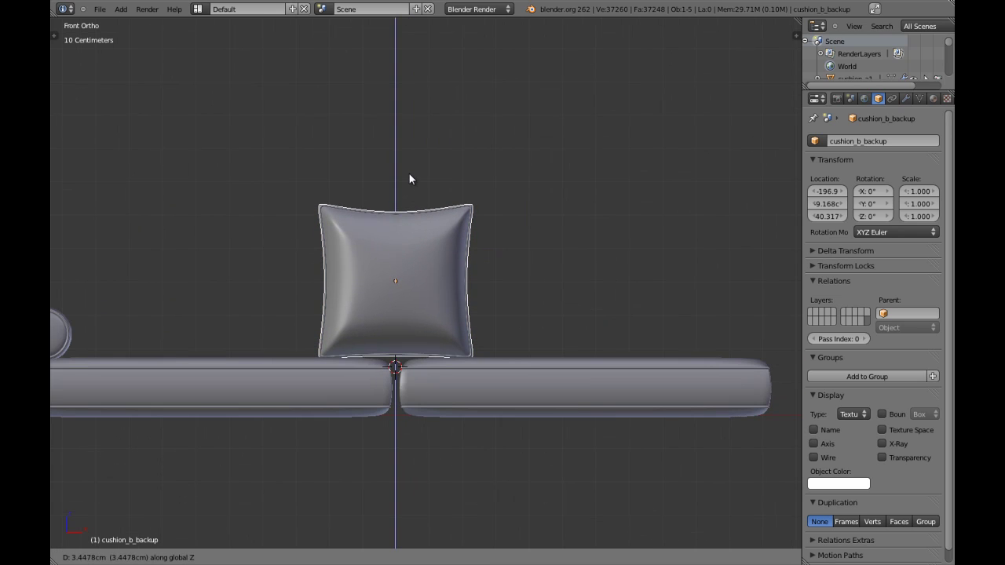
pyautogui.keyDown('shift'); pyautogui.click(412, 167); pyautogui.keyUp('shift')
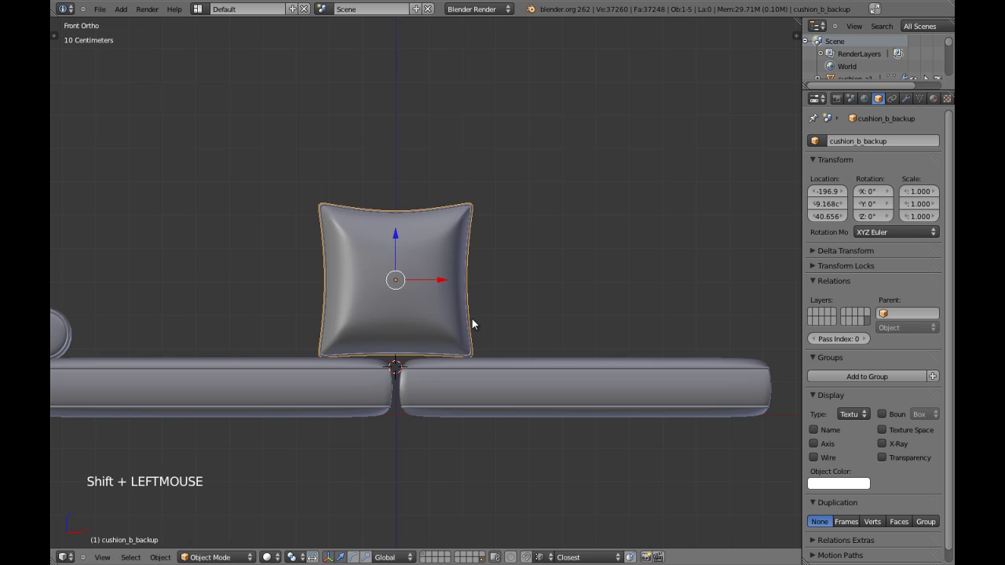
# Step: Apply the pillow cushion's transform and deselect it
pyautogui.scroll(-3, 489, 330)
pyautogui.hotkey('ctrl', 'a')
pyautogui.click(489, 332)
pyautogui.scroll(3, 451, 284)
pyautogui.press('a')
pyautogui.scroll(-3, 451, 285)
# Step: Duplicate the pillow cushion in place, move the copy to layer 1 and show that layer
pyautogui.rightClick(441, 309)
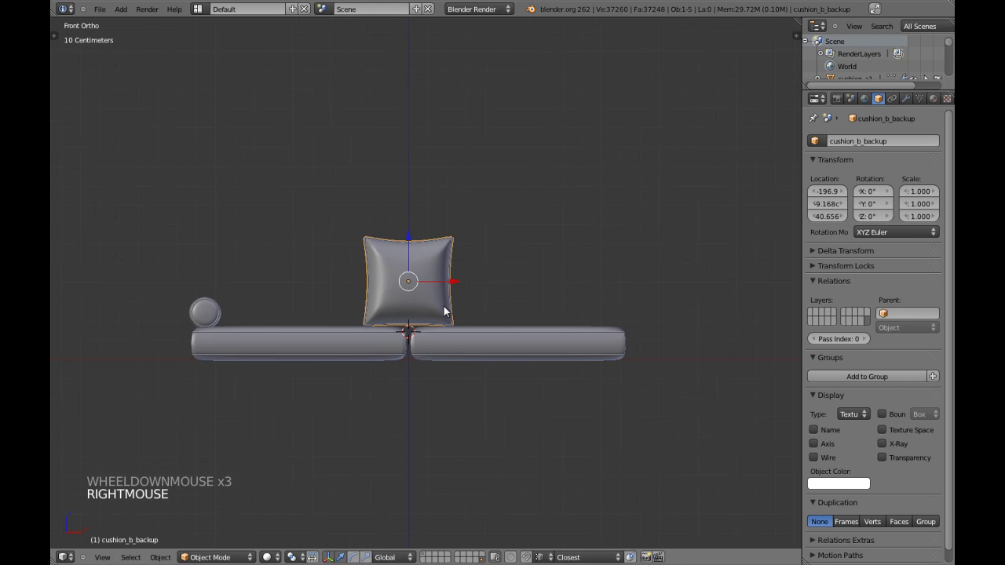
pyautogui.hotkey('shift', 'd')
pyautogui.rightClick(500, 271)
pyautogui.press('m')
pyautogui.press('m')
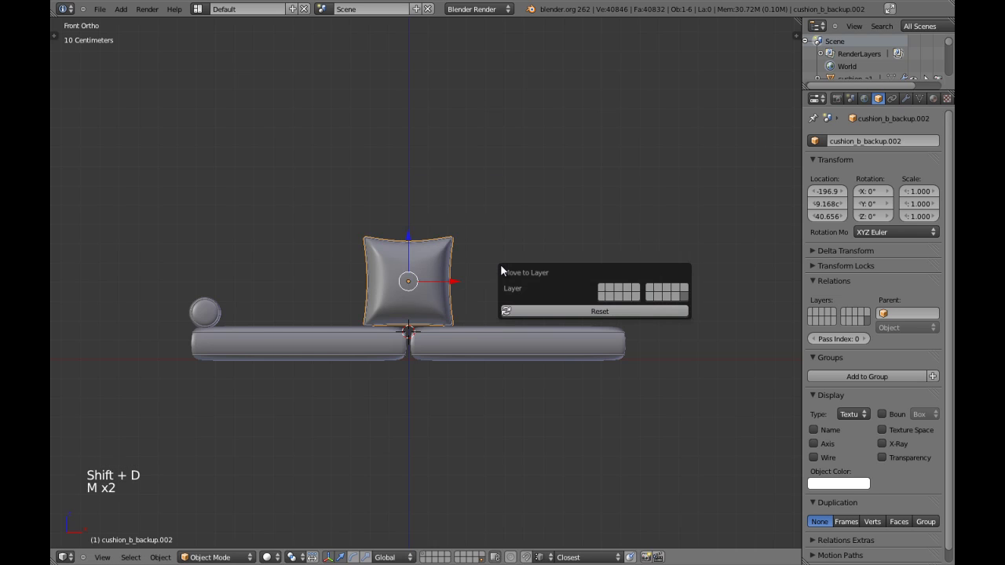
pyautogui.press('1')
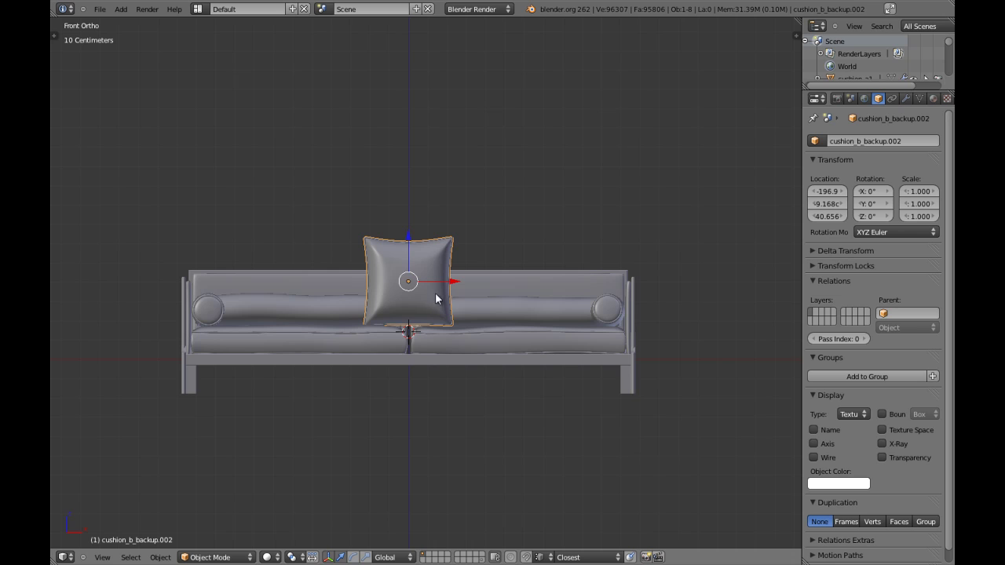
# Step: Rename the duplicated cushion as cushion_b1, deselect it and save the file
pyautogui.click(856, 147)
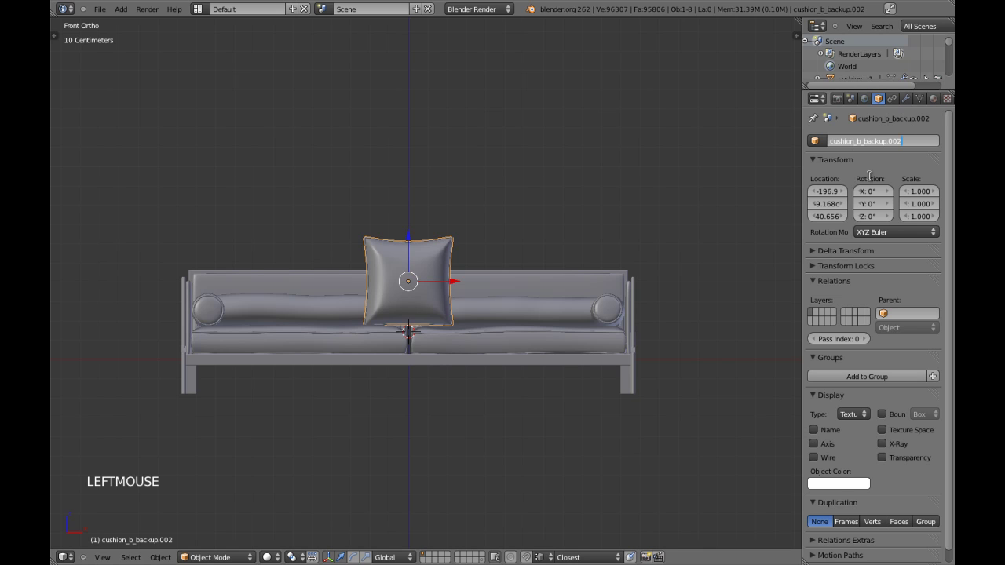
pyautogui.press('End')
pyautogui.press('BackSpace')
pyautogui.press('BackSpace')
pyautogui.press('BackSpace')
pyautogui.press('BackSpace')
pyautogui.press('BackSpace')
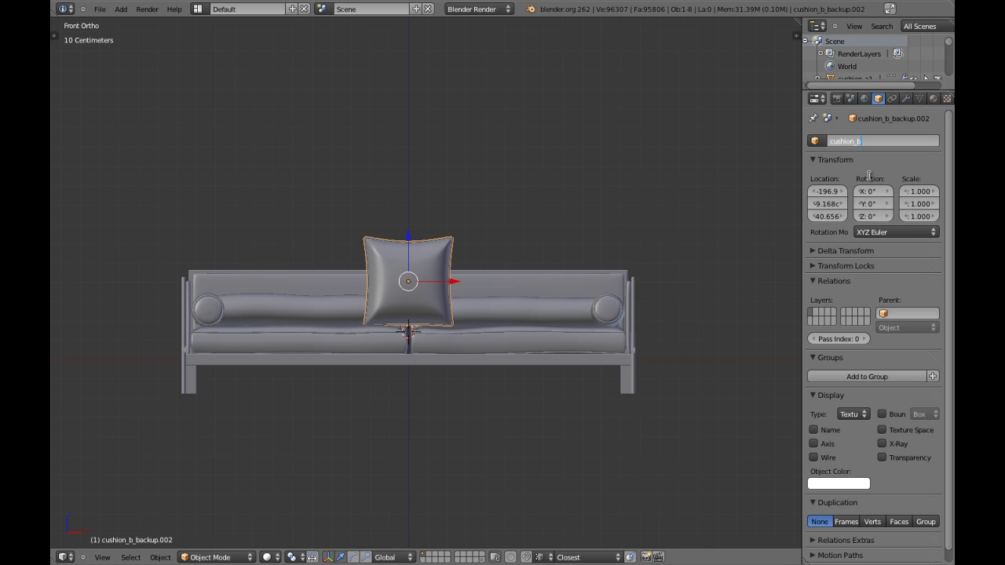
pyautogui.write('1')
pyautogui.press('Return')
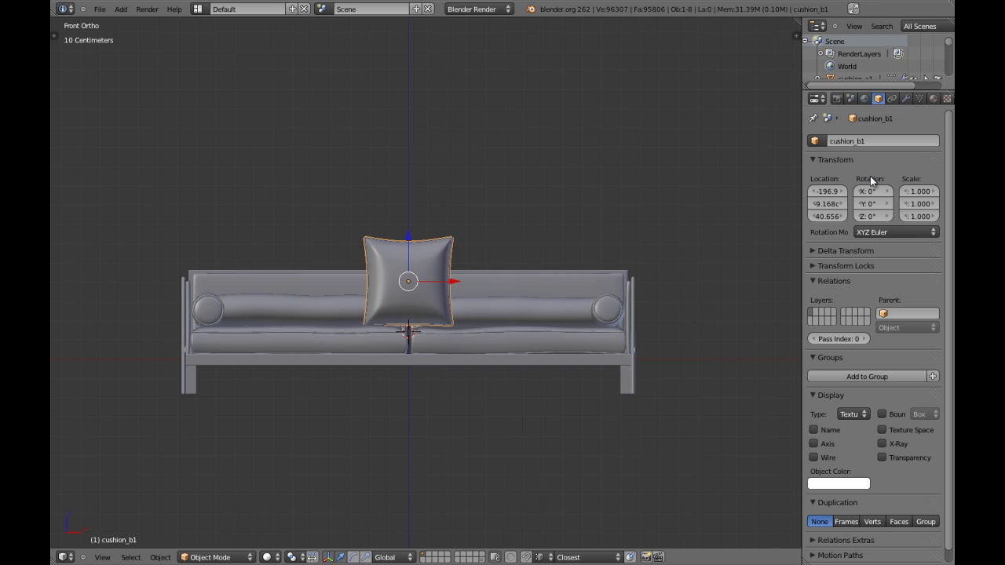
pyautogui.press('a')
pyautogui.hotkey('ctrl', 'w')
pyautogui.click(412, 280)
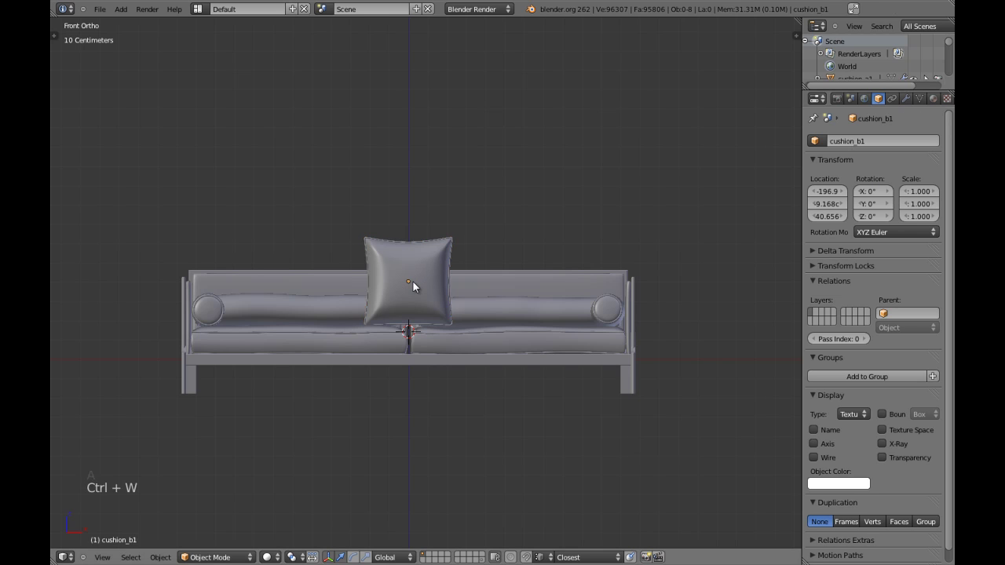
# Step: Isolate cushion_b1 in local view, keep it selected and view it from the front
pyautogui.rightClick(412, 280)
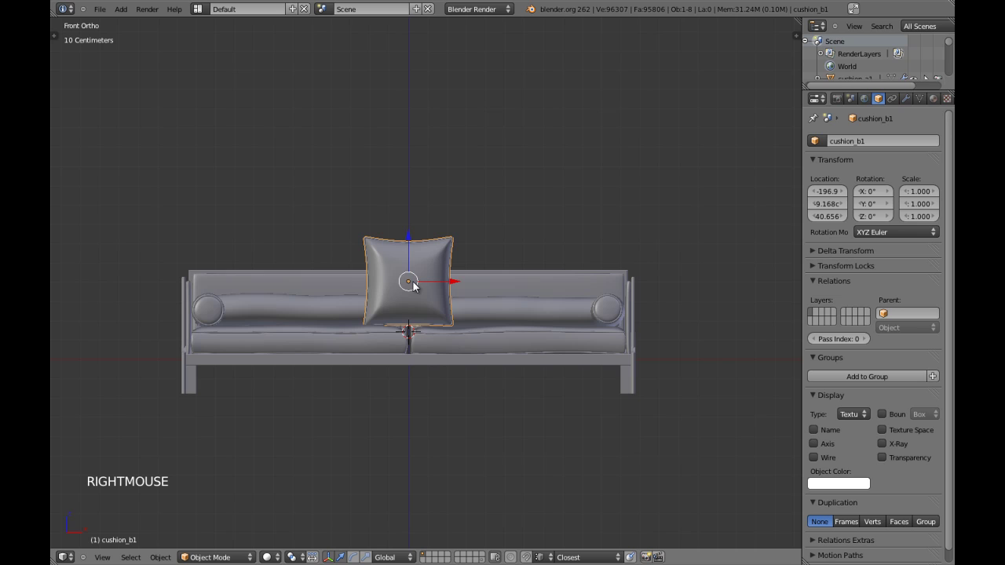
pyautogui.press('KP_Divide')
pyautogui.press('a')
pyautogui.press('a')
pyautogui.scroll(-1, 417, 282)
pyautogui.scroll(-1, 440, 283)
pyautogui.press('Tab')
pyautogui.press('Tab')
pyautogui.moveTo(478, 271); pyautogui.dragTo(424, 294, button='middle')
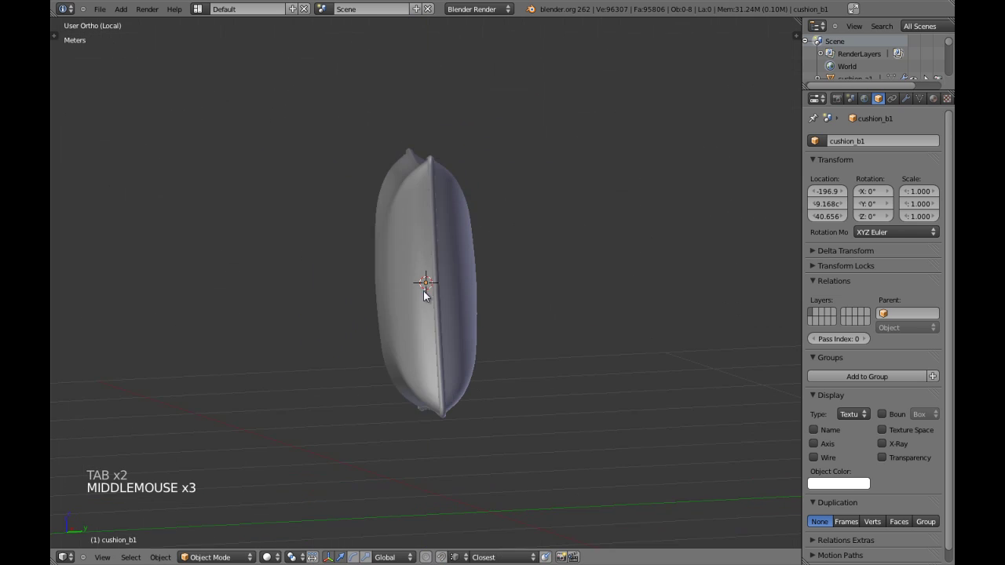
pyautogui.rightClick(424, 295)
pyautogui.press('KP_3')
pyautogui.press('KP_1')
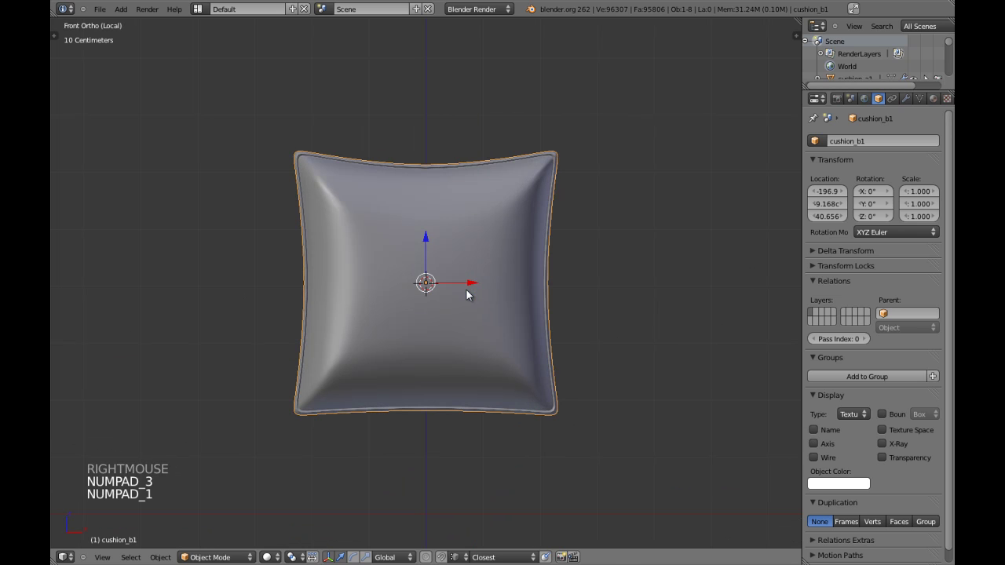
# Step: Examine the isolated cushion's mesh topology and its smoothed shape from the front
pyautogui.press('Tab')
pyautogui.press('a')
pyautogui.press('a')
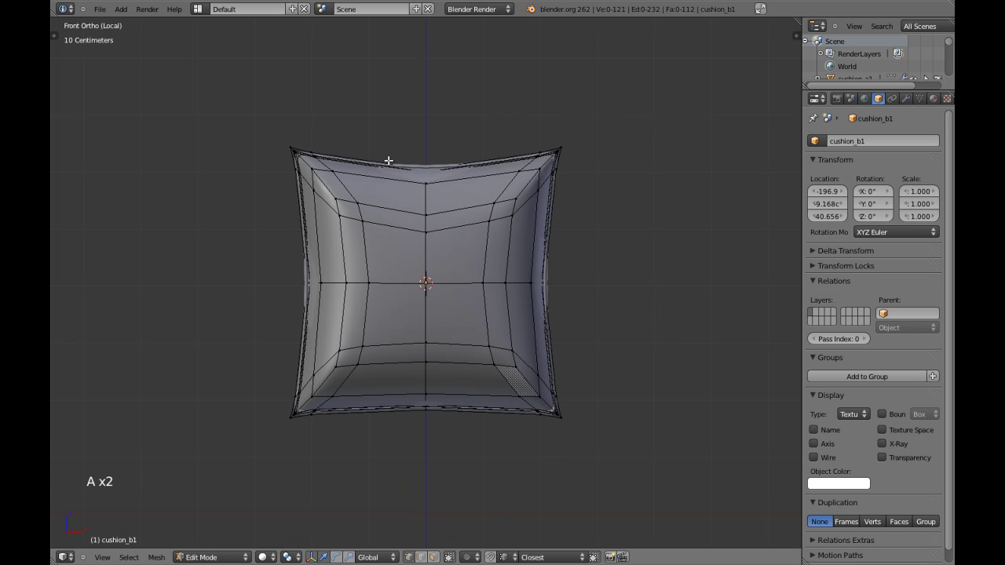
pyautogui.keyDown('shift'); pyautogui.moveTo(414, 308); pyautogui.dragTo(442, 306, button='middle'); pyautogui.keyUp('shift')
pyautogui.press('a')
pyautogui.scroll(4, 410, 316)
pyautogui.press('a')
pyautogui.scroll(-2, 410, 316)
pyautogui.press('Tab')
pyautogui.scroll(-5, 410, 314)
pyautogui.scroll(5, 417, 324)
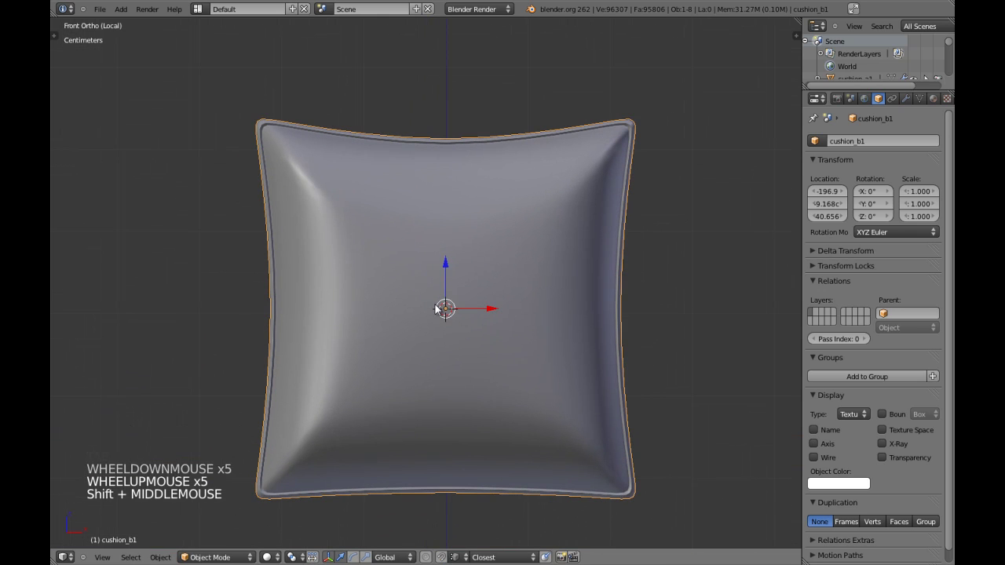
# Step: Add two horizontal loop cuts across the upper half of the cushion_b1 mesh
pyautogui.press('Tab')
pyautogui.press('a')
pyautogui.press('a')
pyautogui.press('a')
pyautogui.press('a')
pyautogui.press('a')
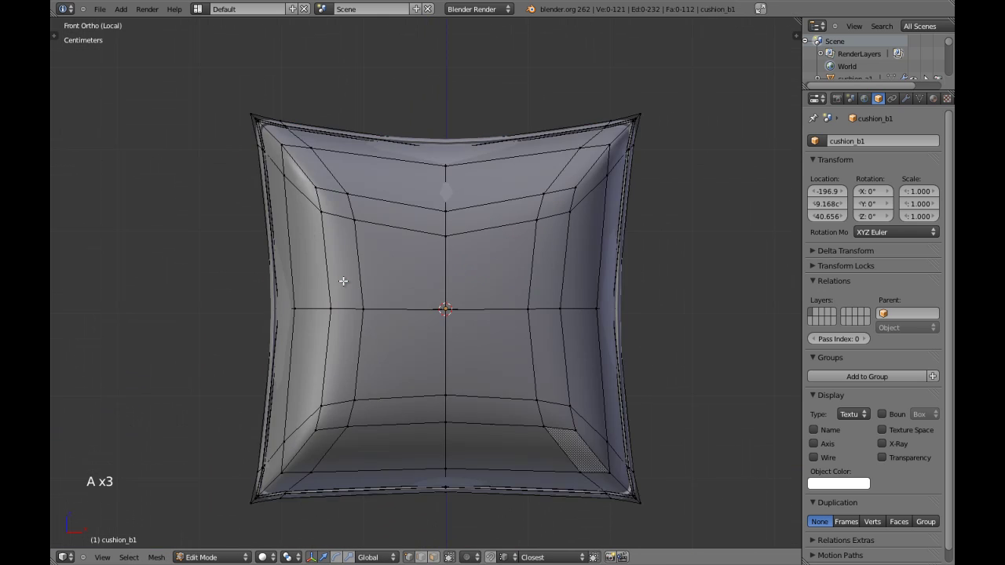
pyautogui.hotkey('ctrl', 'r')
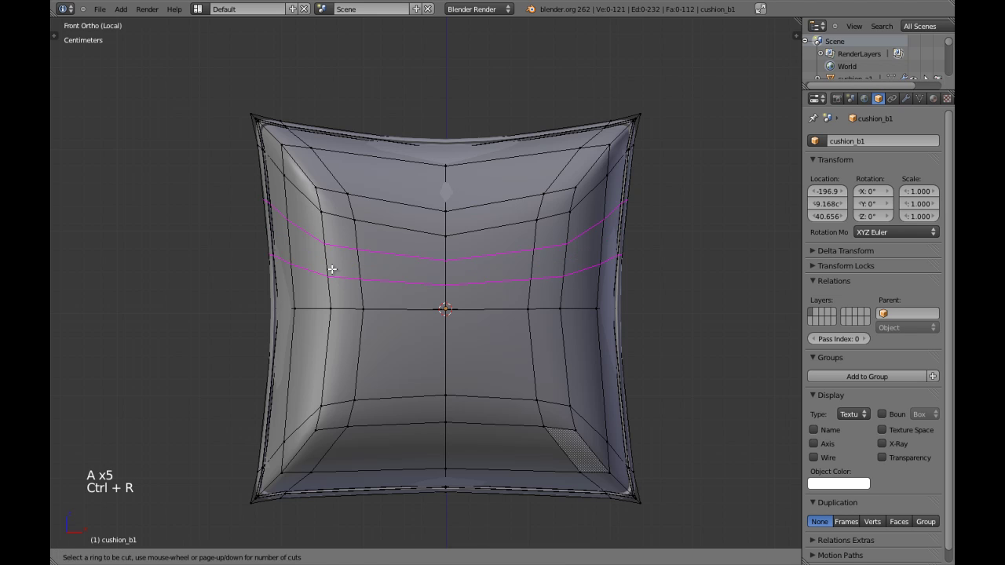
pyautogui.click(332, 269)
pyautogui.press('a')
# Step: Add two vertical loop cuts on each side of the cushion mesh's centre line
pyautogui.hotkey('ctrl', 'r')
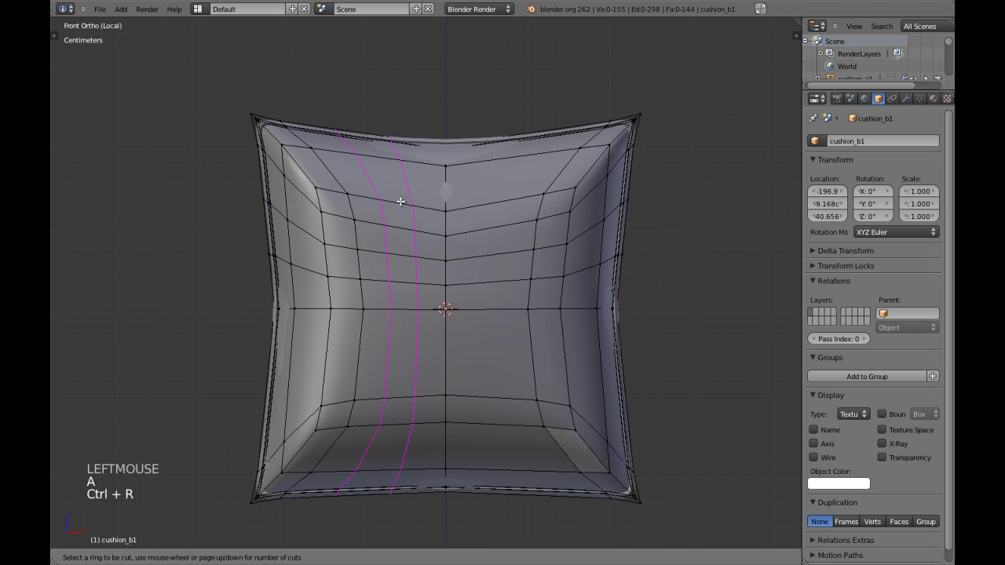
pyautogui.click(400, 202)
pyautogui.press('a')
pyautogui.hotkey('ctrl', 'r')
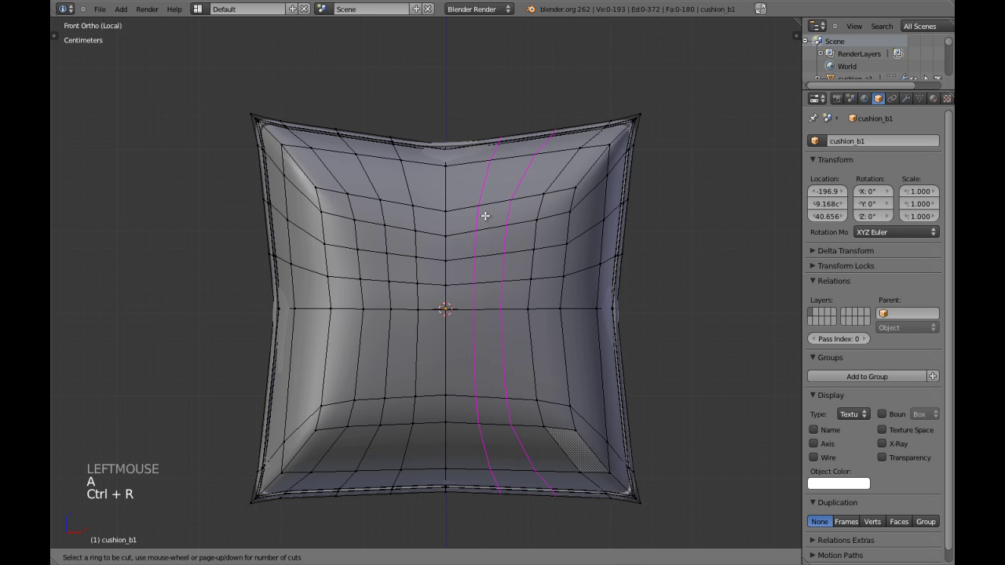
pyautogui.click(485, 216)
pyautogui.press('a')
# Step: Add two horizontal loop cuts across the cushion's lower half and check the smoothed shape in Object Mode
pyautogui.hotkey('ctrl', 'r')
pyautogui.click(531, 348)
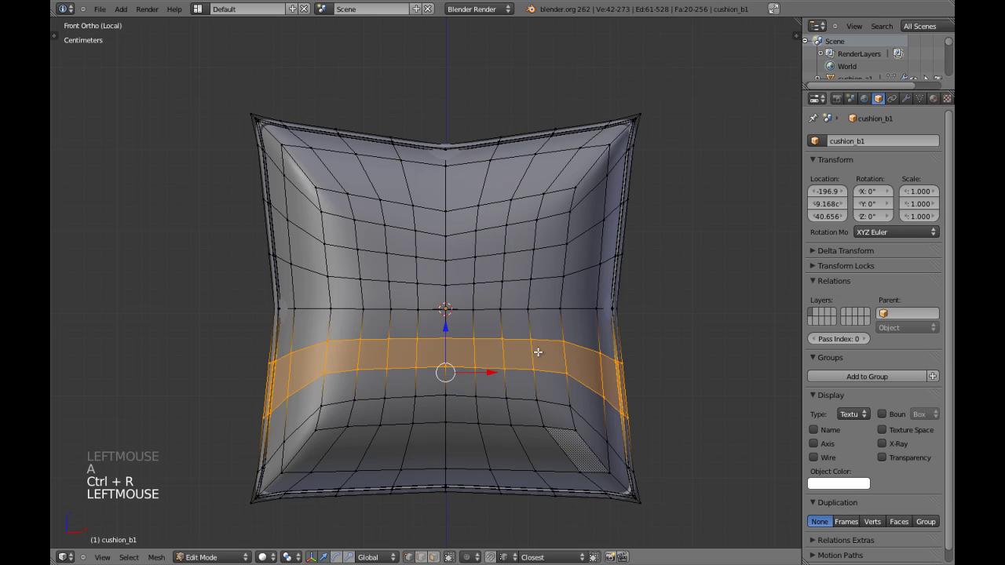
pyautogui.press('a')
pyautogui.scroll(-4, 498, 317)
pyautogui.press('Tab')
pyautogui.moveTo(506, 293)
pyautogui.mouseDown(button='middle')
pyautogui.moveTo(397, 289)
pyautogui.moveTo(511, 285)
pyautogui.mouseUp(button='middle')
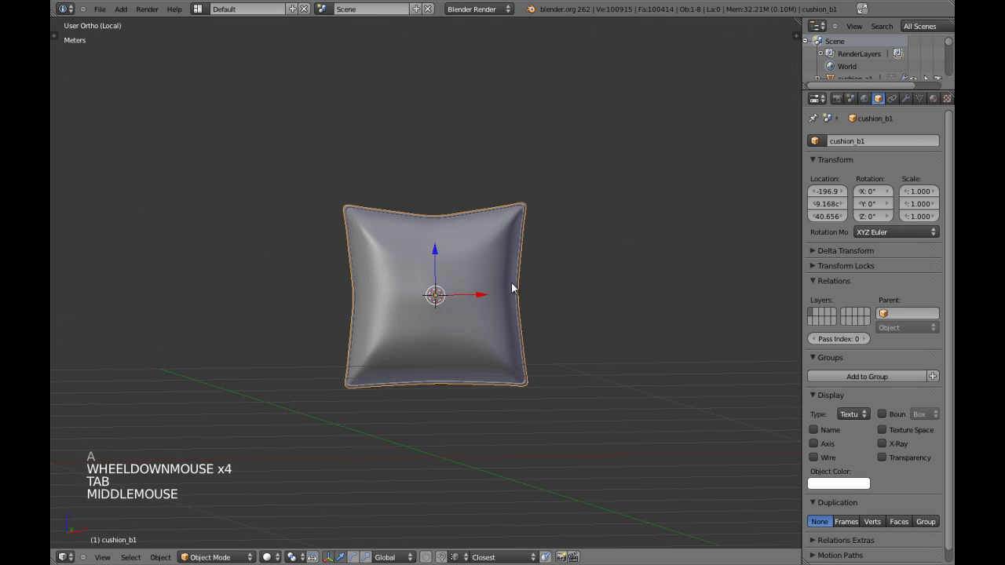
pyautogui.press('KP_1')
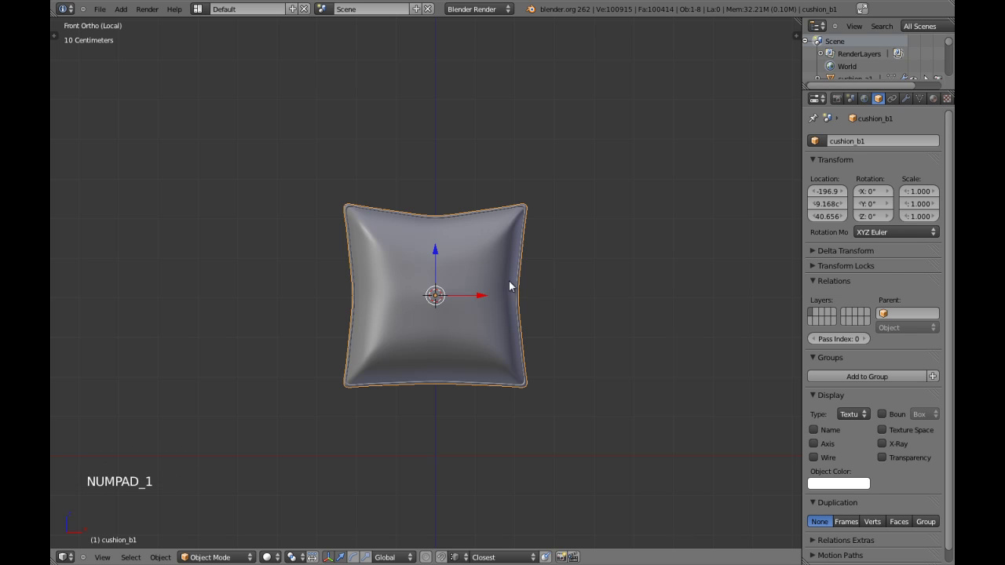
pyautogui.scroll(2, 420, 282)
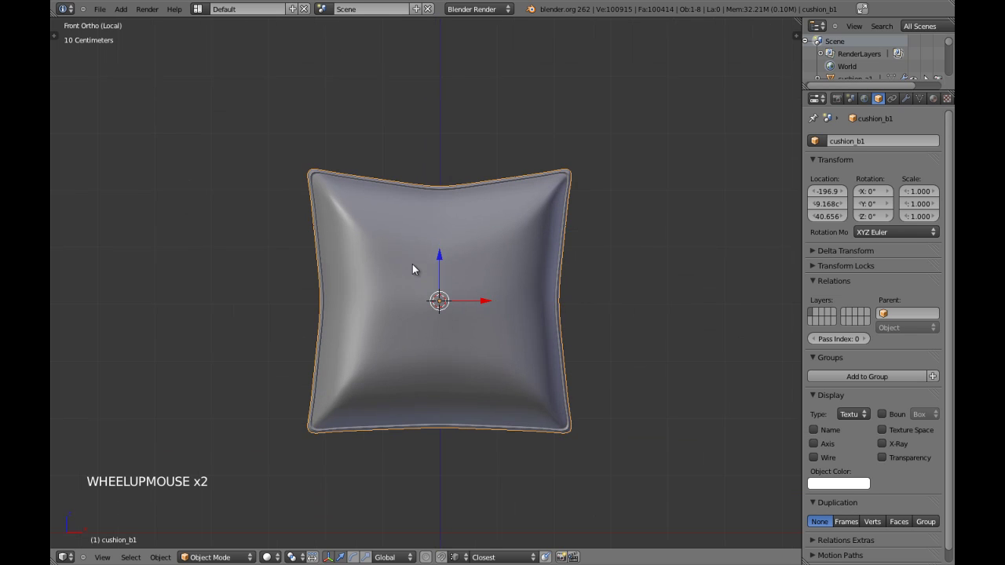
pyautogui.keyDown('shift'); pyautogui.moveTo(299, 186); pyautogui.dragTo(443, 268, button='middle'); pyautogui.keyUp('shift')
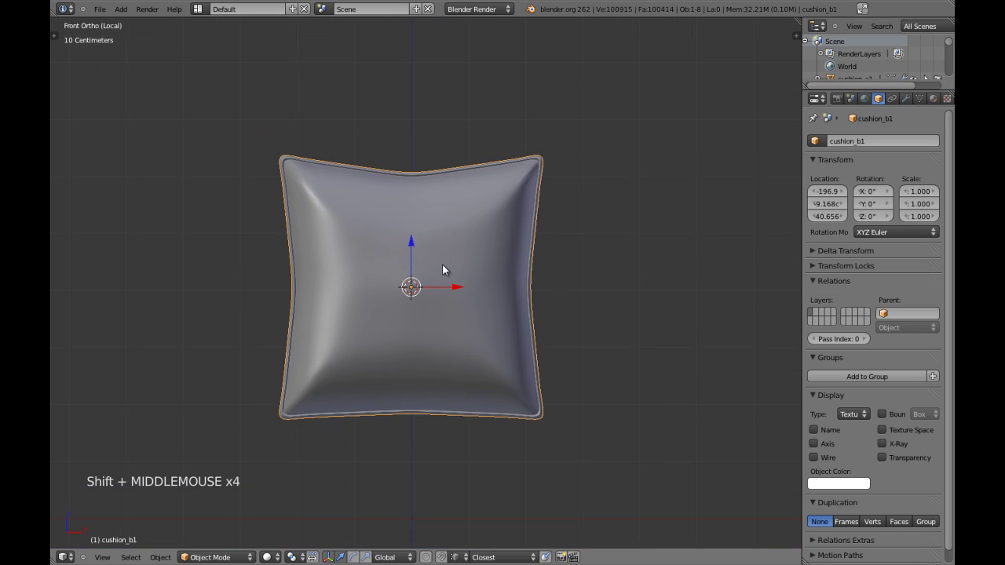
pyautogui.keyDown('shift'); pyautogui.moveTo(388, 257); pyautogui.dragTo(398, 262, button='middle'); pyautogui.keyUp('shift')
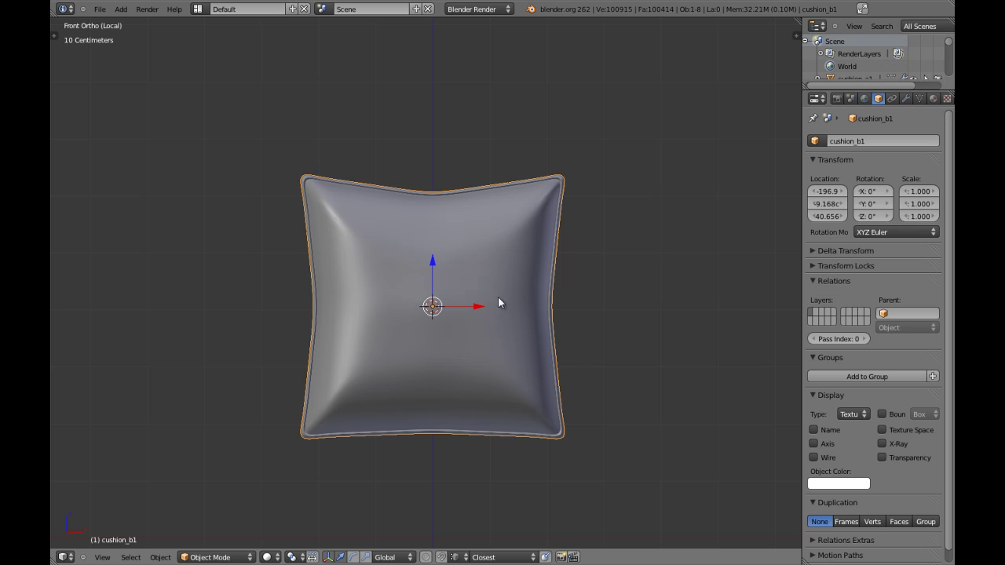
# Step: Undo all the added loop cuts on the cushion_b1 mesh
pyautogui.press('Tab')
pyautogui.hotkey('ctrl', 'z')
pyautogui.hotkey('ctrl', 'z')
pyautogui.hotkey('ctrl', 'z')
pyautogui.hotkey('ctrl', 'z')
pyautogui.hotkey('ctrl', 'z')
pyautogui.hotkey('ctrl', 'z')
pyautogui.hotkey('ctrl', 'z')
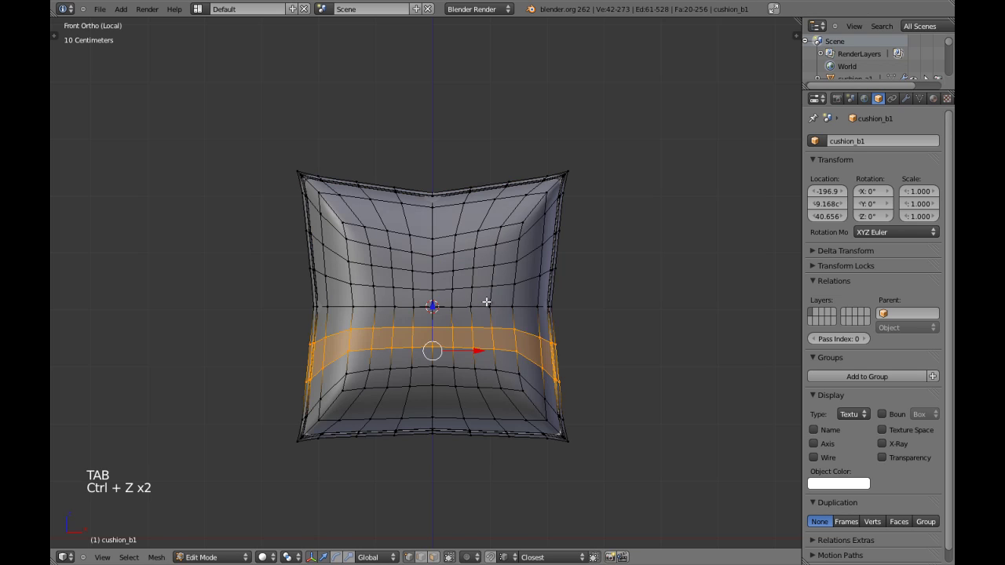
pyautogui.hotkey('ctrl', 'z')
pyautogui.hotkey('ctrl', 'z')
# Step: Select only the horizontal edge loop running around the middle of cushion_b1
pyautogui.press('a')
pyautogui.press('a')
pyautogui.keyDown('alt'); pyautogui.keyDown('shift'); pyautogui.rightClick(480, 310); pyautogui.keyUp('shift'); pyautogui.keyUp('alt')
pyautogui.keyDown('shift'); pyautogui.moveTo(480, 309); pyautogui.dragTo(472, 310, button='middle'); pyautogui.keyUp('shift')
pyautogui.keyDown('shift'); pyautogui.moveTo(587, 249); pyautogui.dragTo(576, 253, button='middle'); pyautogui.keyUp('shift')
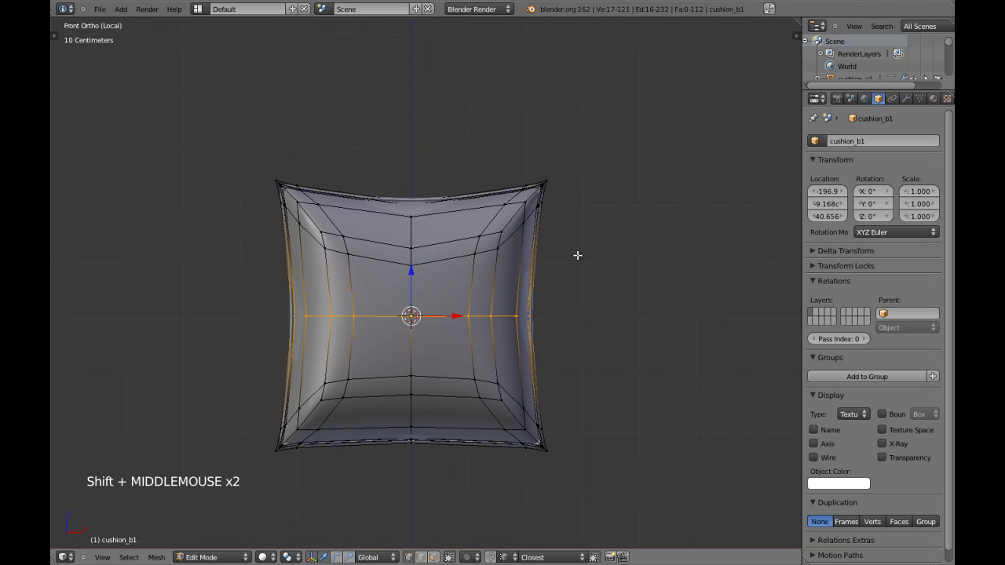
# Step: Try scaling the middle edge loop to about 0.95 along X, and undo the scaling
pyautogui.scroll(1, 599, 240)
pyautogui.press('s')
pyautogui.press('s')
pyautogui.press('x')
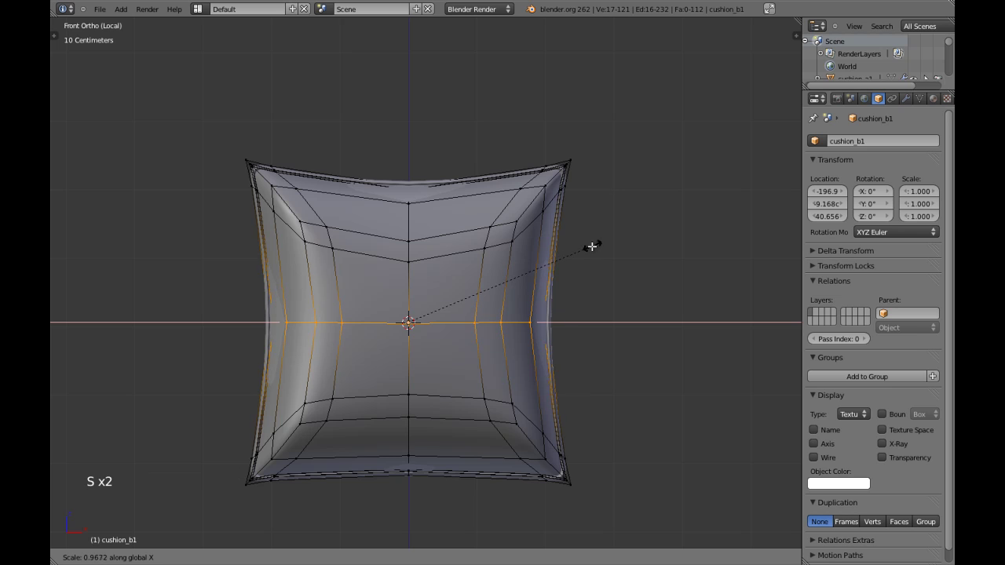
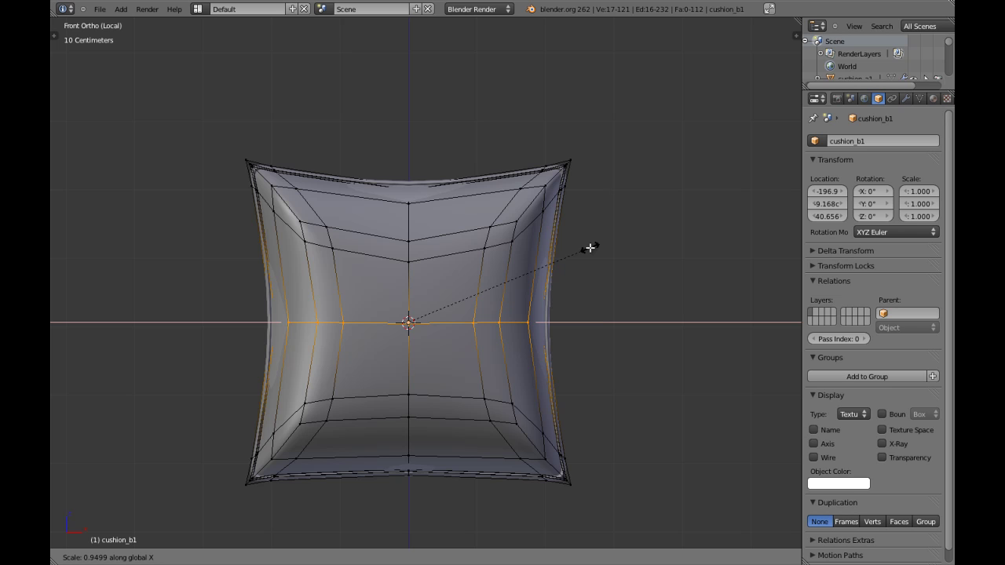
pyautogui.press('0')
pyautogui.press('BackSpace')
pyautogui.press('Escape')
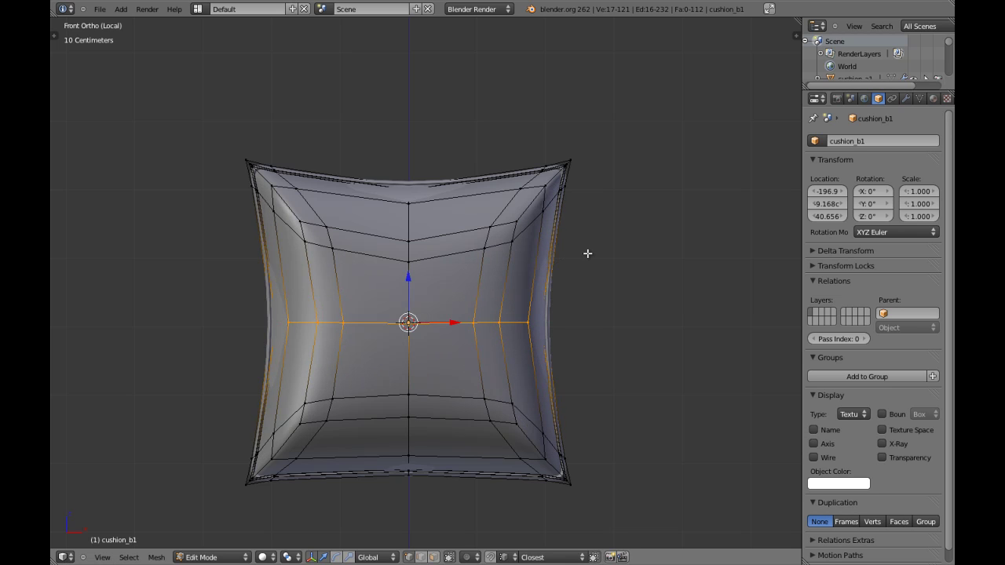
pyautogui.hotkey('ctrl', 'z')
# Step: Scale the middle edge loop of cushion_b1 inward to about 0.95, return to Object Mode and save the file
pyautogui.write('s')
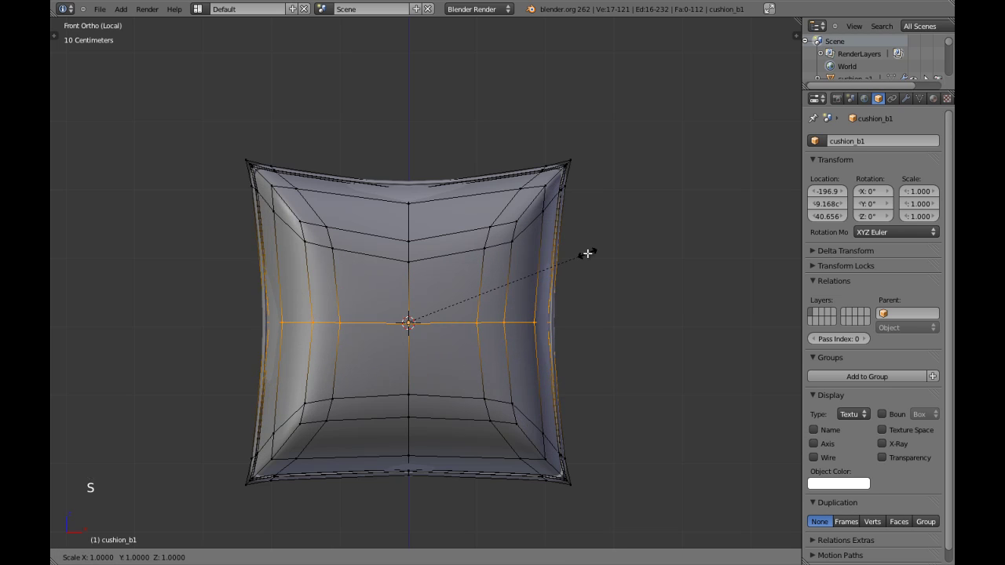
pyautogui.write('0.9')
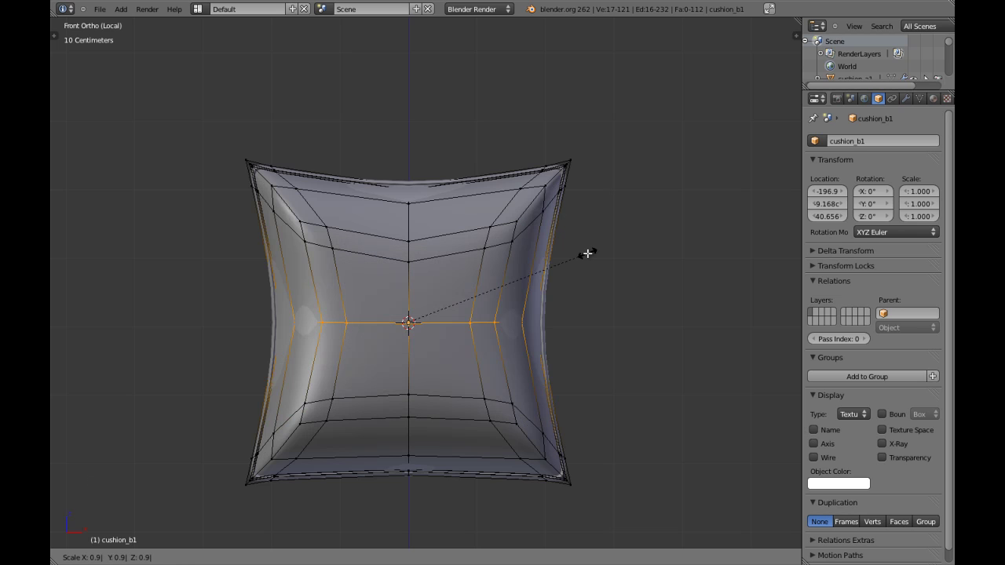
pyautogui.click(586, 253)
pyautogui.press('Tab')
pyautogui.scroll(-1, 524, 277)
pyautogui.hotkey('ctrl', 'w')
pyautogui.click(524, 280)
# Step: Leave local view, show layer 20 and select the middle horizontal edge loop of cushion_b_backup in Edit Mode
pyautogui.press('KP_Divide')
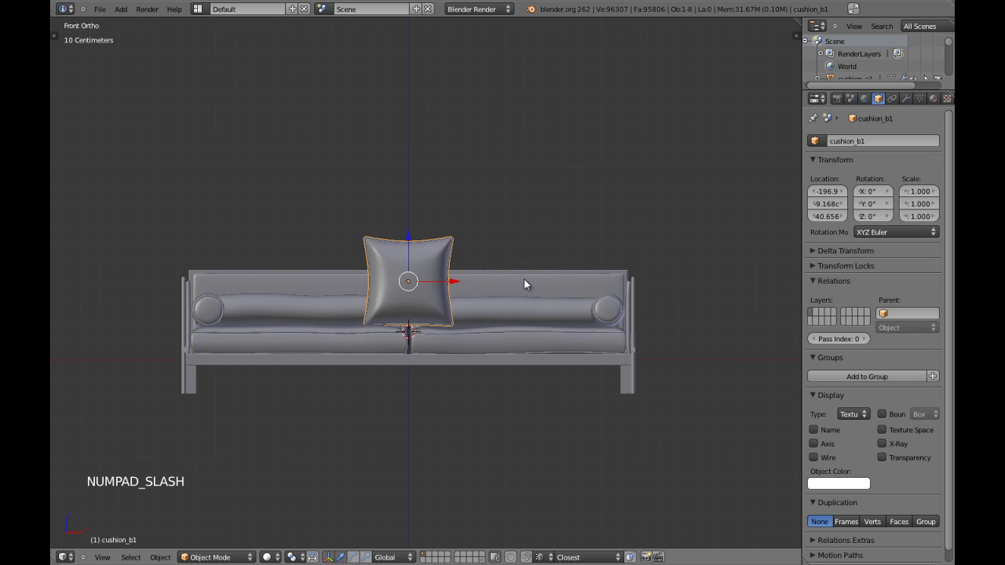
pyautogui.hotkey('alt', '0')
pyautogui.rightClick(414, 289)
pyautogui.press('Tab')
pyautogui.scroll(2, 415, 287)
pyautogui.press('a')
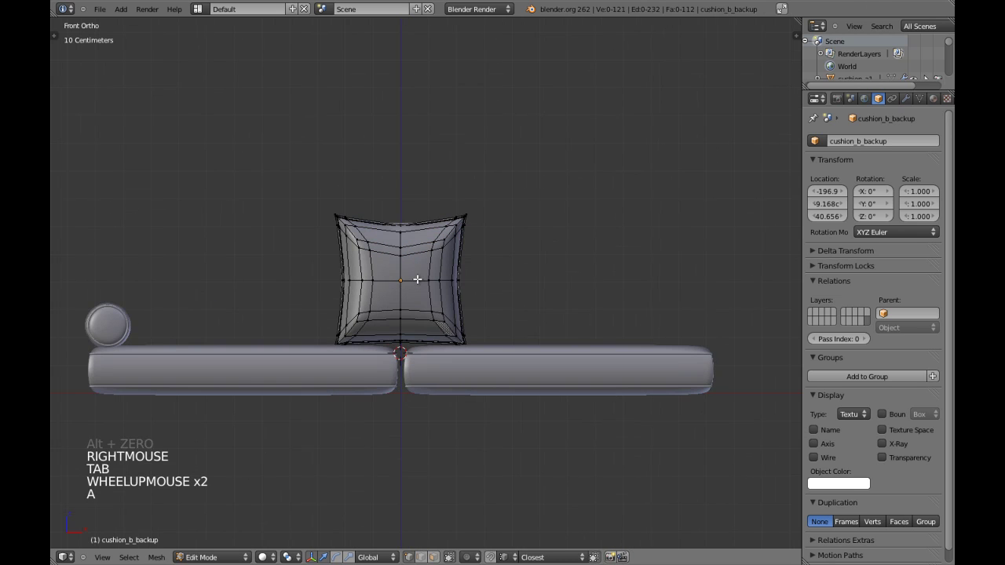
pyautogui.keyDown('alt'); pyautogui.keyDown('shift'); pyautogui.rightClick(416, 280); pyautogui.keyUp('shift'); pyautogui.keyUp('alt')
# Step: Scale the backup cushion's middle edge loop inward along X to match cushion_b1, and return to Object Mode
pyautogui.scroll(2, 417, 279)
pyautogui.scroll(1, 417, 279)
pyautogui.press('s')
pyautogui.press('s')
pyautogui.press('s')
pyautogui.press('s')
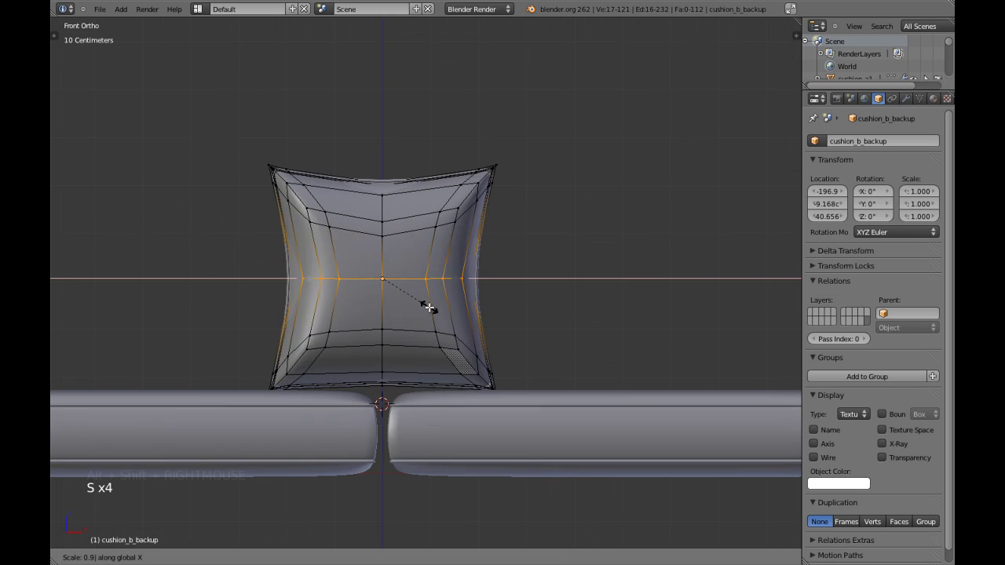
pyautogui.click(428, 307)
pyautogui.press('Tab')
# Step: Show layer 1 and isolate cushion_b1 in local view with it selected
pyautogui.press('1')
pyautogui.press('a')
pyautogui.press('a')
pyautogui.rightClick(433, 183)
pyautogui.press('KP_Divide')
pyautogui.rightClick(433, 183)
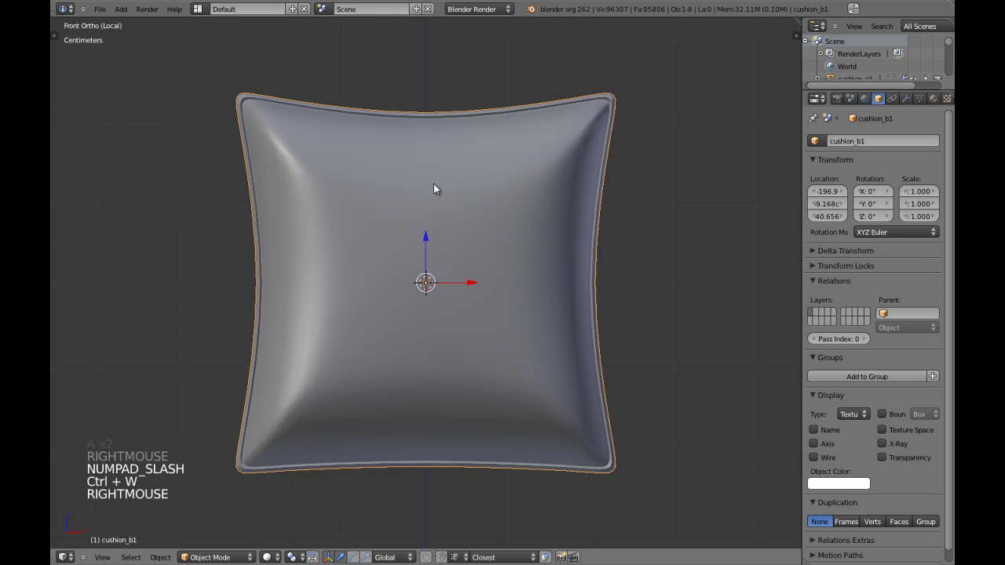
# Step: Add two vertical loop cuts to each of the right and left halves of cushion_b1 in Edit Mode
pyautogui.scroll(1, 458, 272)
pyautogui.scroll(-2, 459, 271)
pyautogui.press('Tab')
pyautogui.press('a')
pyautogui.press('a')
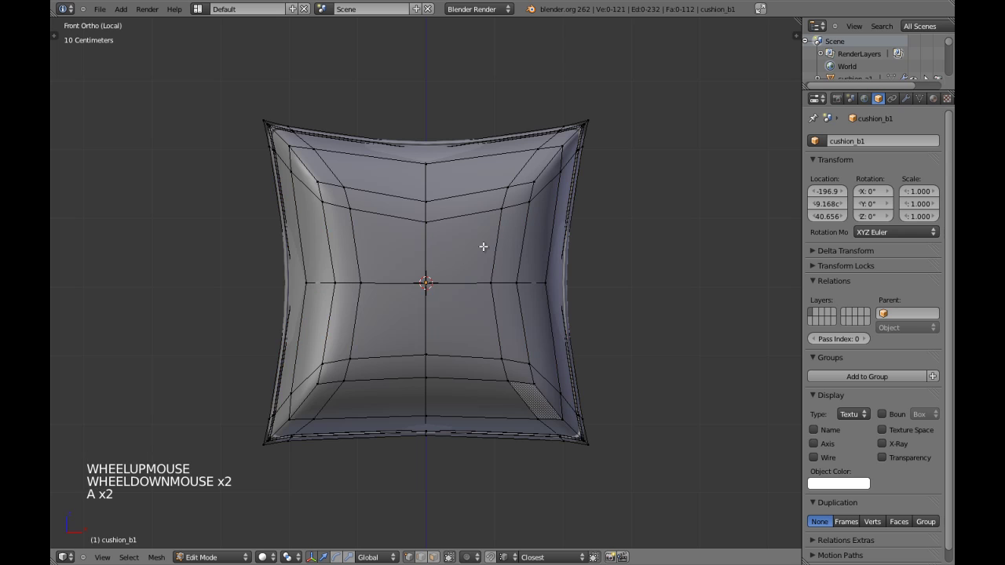
pyautogui.hotkey('ctrl', 'r')
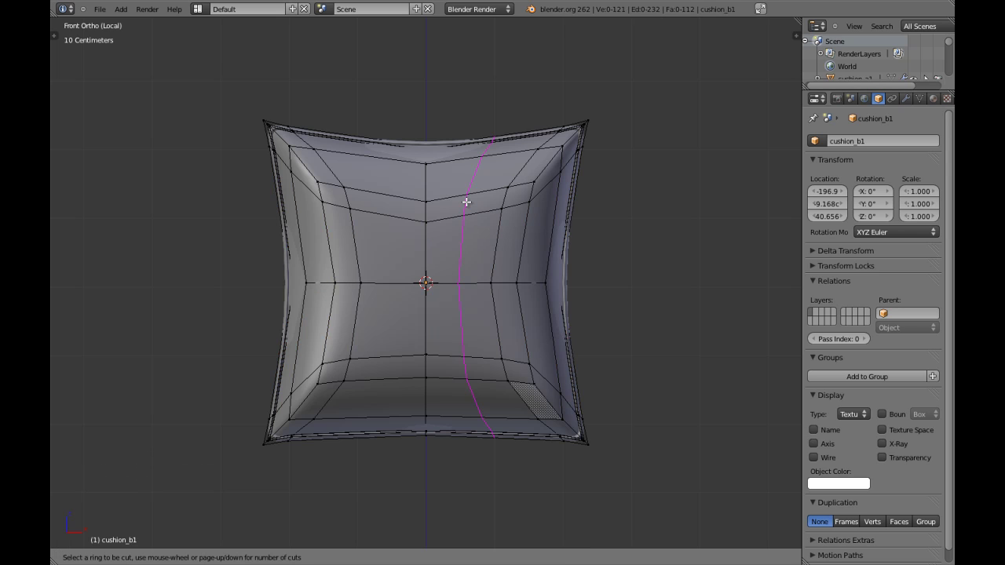
pyautogui.click(466, 202)
pyautogui.press('a')
pyautogui.hotkey('ctrl', 'r')
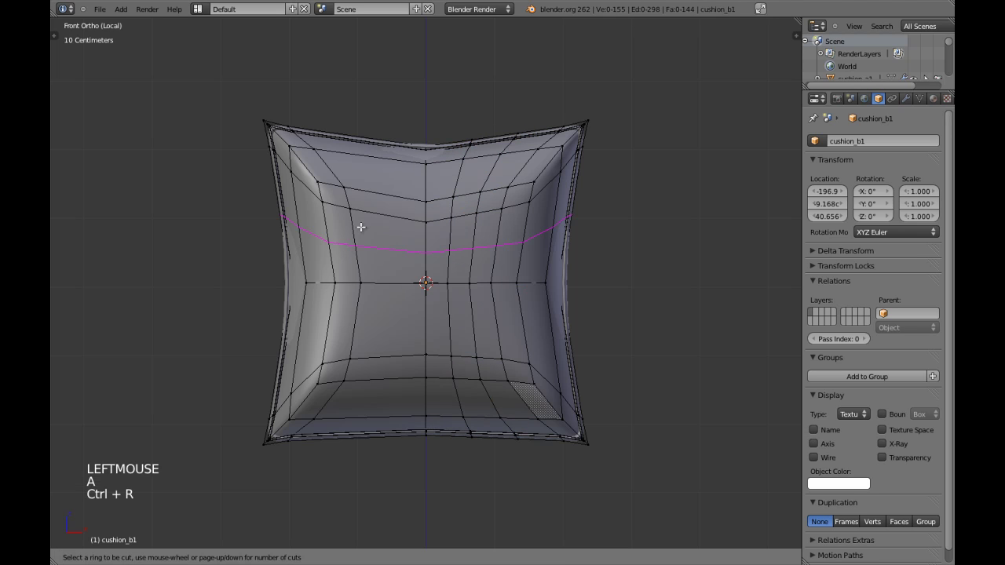
pyautogui.click(379, 209)
pyautogui.press('a')
# Step: Add two horizontal loop cuts to each of cushion_b1's upper and lower halves, return to Object Mode and deselect it
pyautogui.hotkey('ctrl', 'r')
pyautogui.click(337, 255)
pyautogui.hotkey('ctrl', 'r')
pyautogui.click(459, 316)
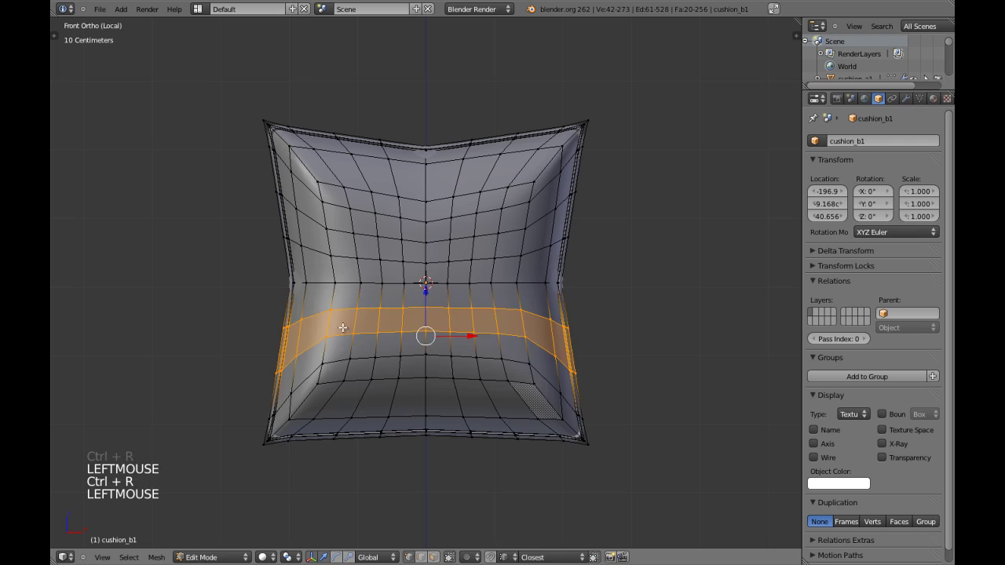
pyautogui.press('Tab')
pyautogui.scroll(-3, 459, 315)
pyautogui.press('a')
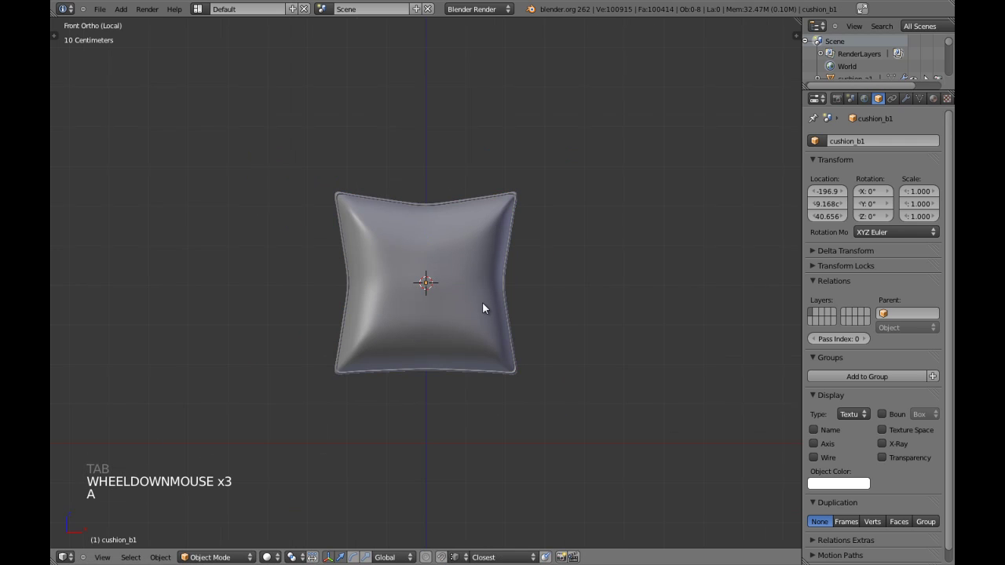
# Step: Examine cushion_b1's shape from an angle and in profile, and its denser mesh in Edit Mode
pyautogui.moveTo(489, 279); pyautogui.dragTo(390, 291, button='middle')
pyautogui.press('KP_1')
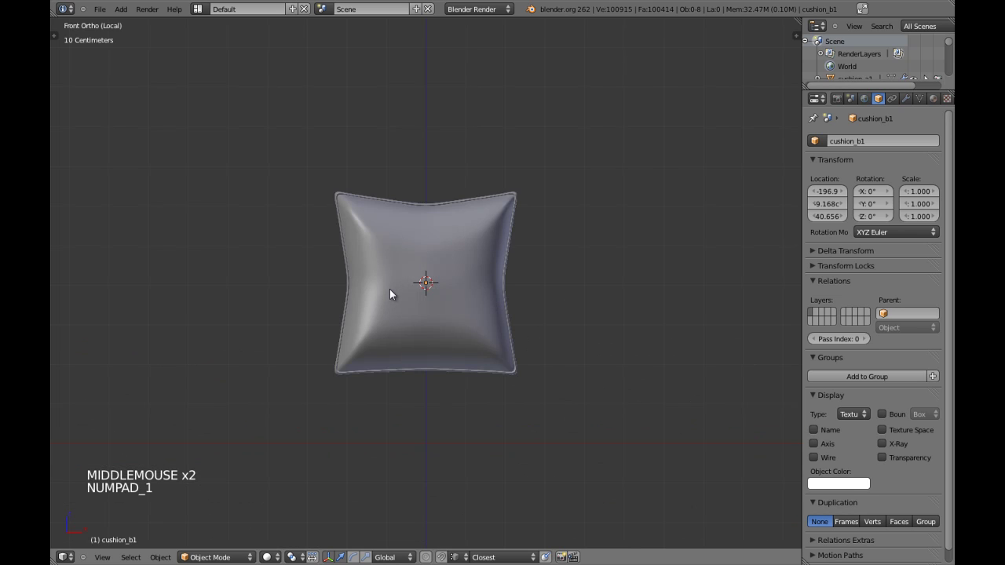
pyautogui.press('KP_3')
pyautogui.scroll(3, 382, 289)
pyautogui.press('Tab')
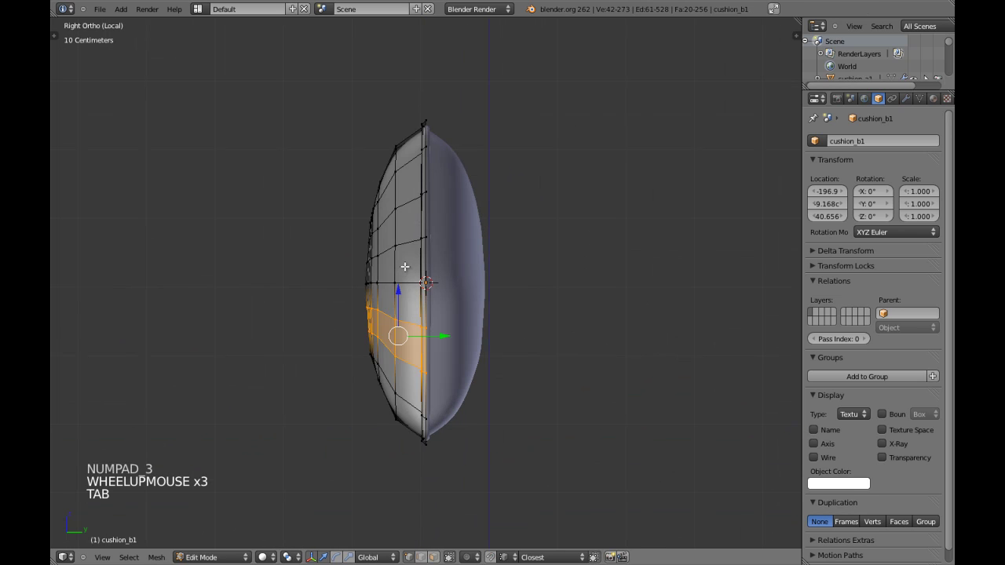
pyautogui.press('KP_1')
pyautogui.press('a')
pyautogui.press('a')
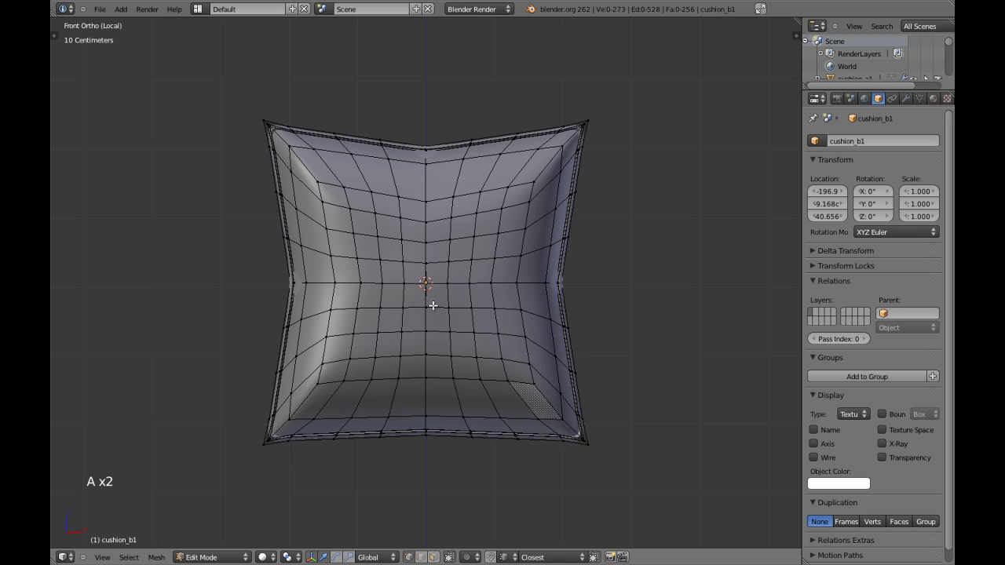
# Step: Box-select cushion_b1's bulging front vertices from above in wireframe, scale them up slightly and shift them slightly along Y, and return to Object Mode
pyautogui.press('KP_7')
pyautogui.press('z')
pyautogui.press('a')
pyautogui.press('a')
pyautogui.press('b')
pyautogui.moveTo(248, 303); pyautogui.dragTo(615, 385)
pyautogui.press('z')
pyautogui.press('s')
pyautogui.press('y')
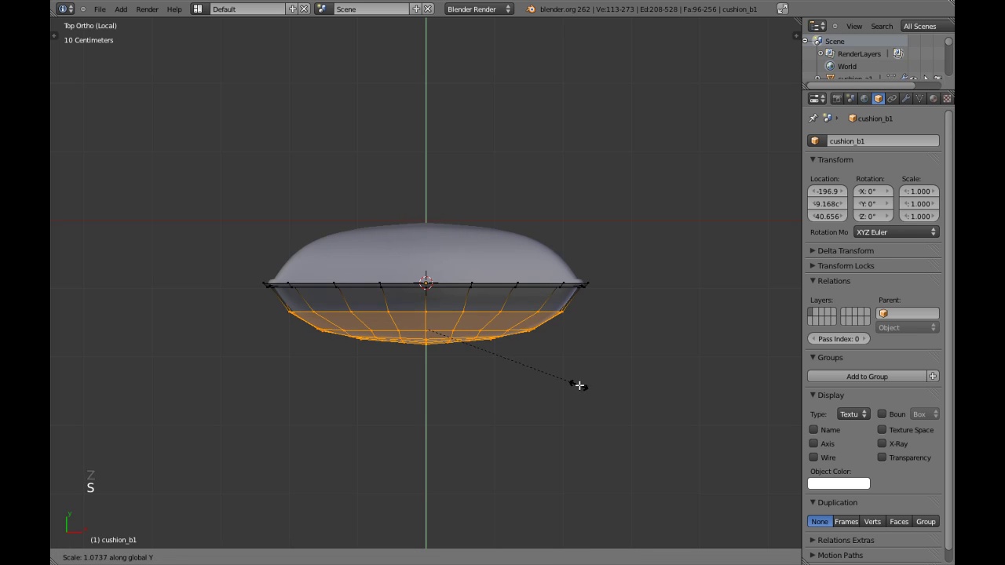
pyautogui.click(589, 396)
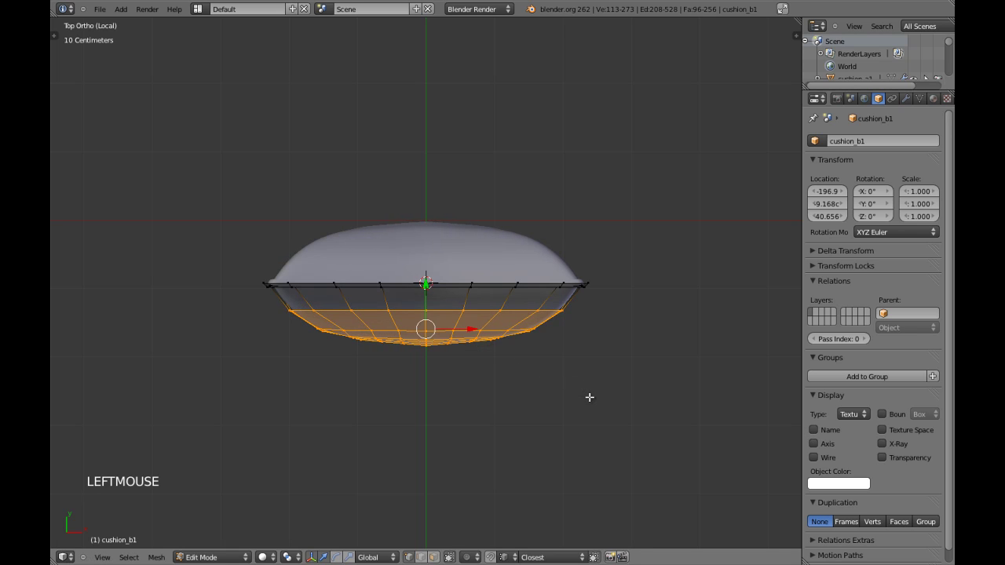
pyautogui.press('g')
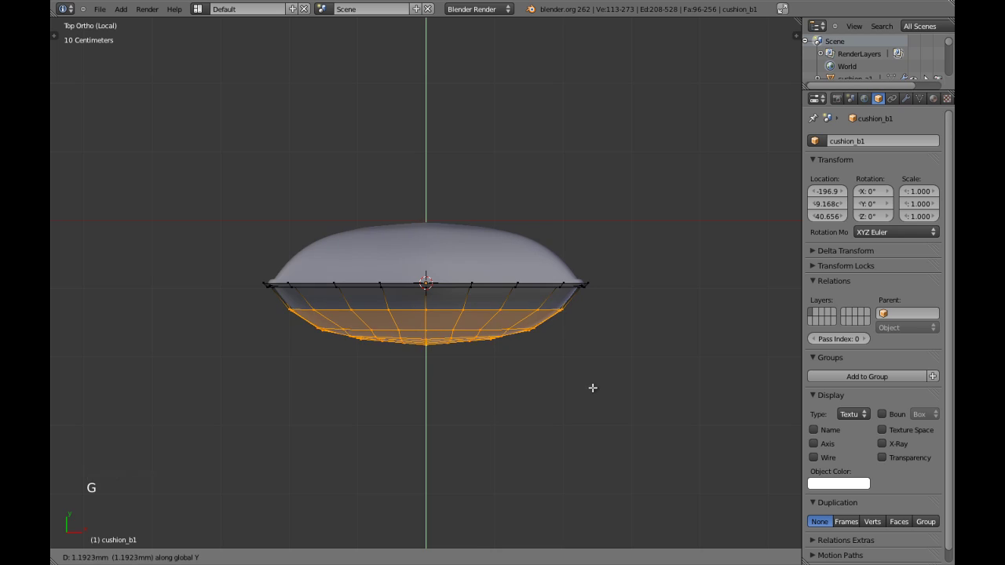
pyautogui.keyDown('shift'); pyautogui.click(582, 384); pyautogui.keyUp('shift')
pyautogui.press('Tab')
# Step: Examine the reshaped cushion_b1 from the side, the front and an angle, including its front mesh up close
pyautogui.press('KP_3')
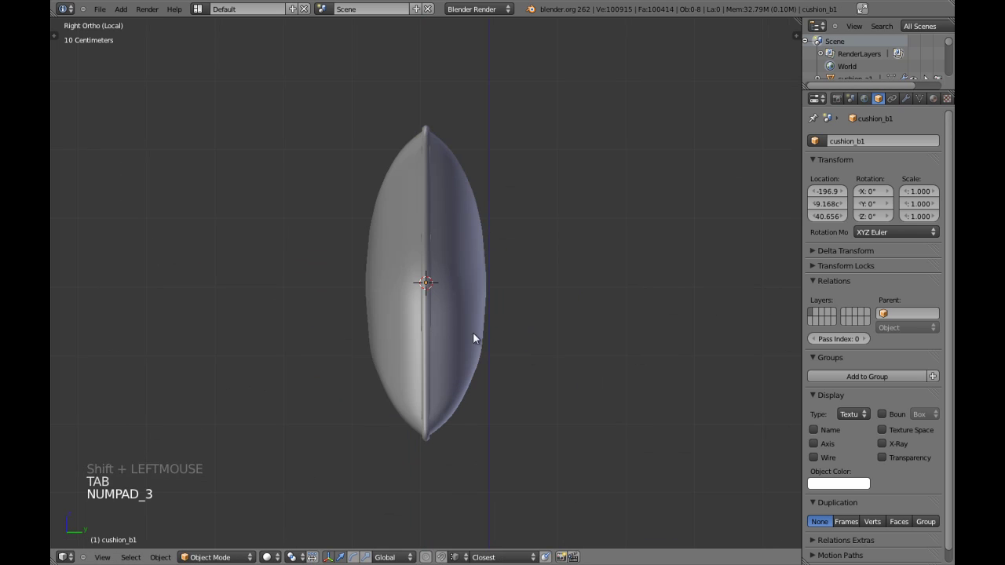
pyautogui.scroll(-1, 467, 332)
pyautogui.press('KP_1')
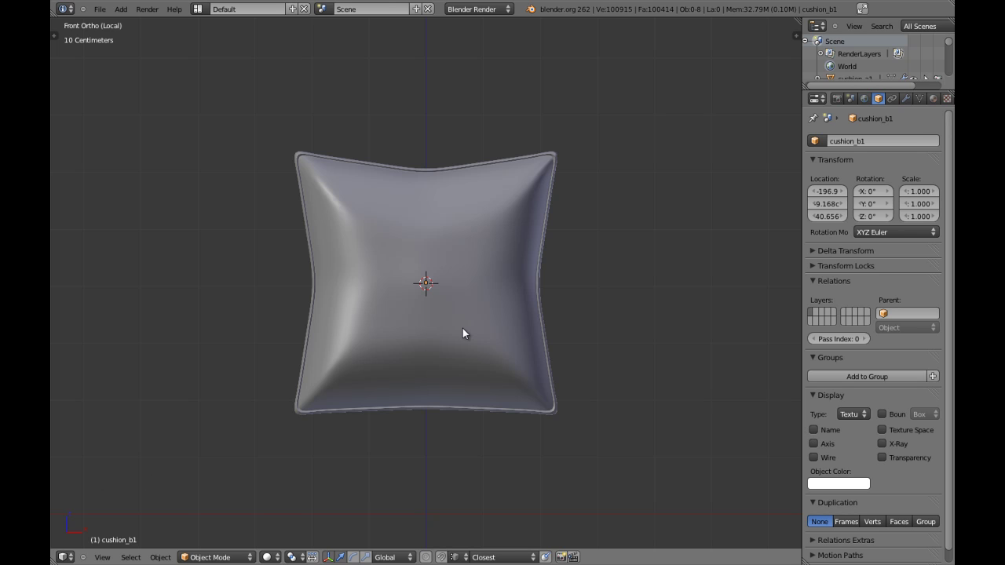
pyautogui.moveTo(468, 327); pyautogui.dragTo(466, 279, button='middle')
pyautogui.press('Tab')
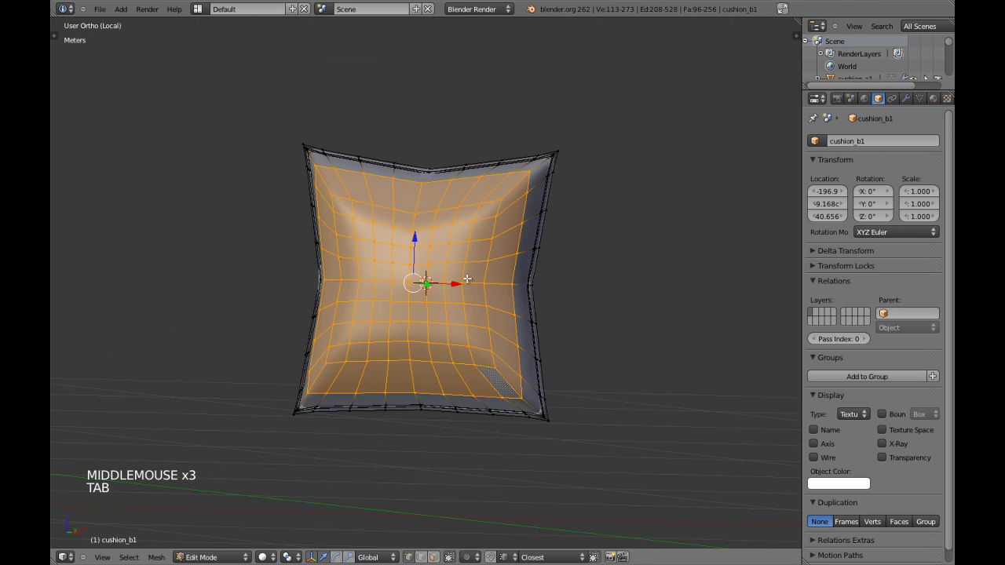
pyautogui.scroll(4, 467, 279)
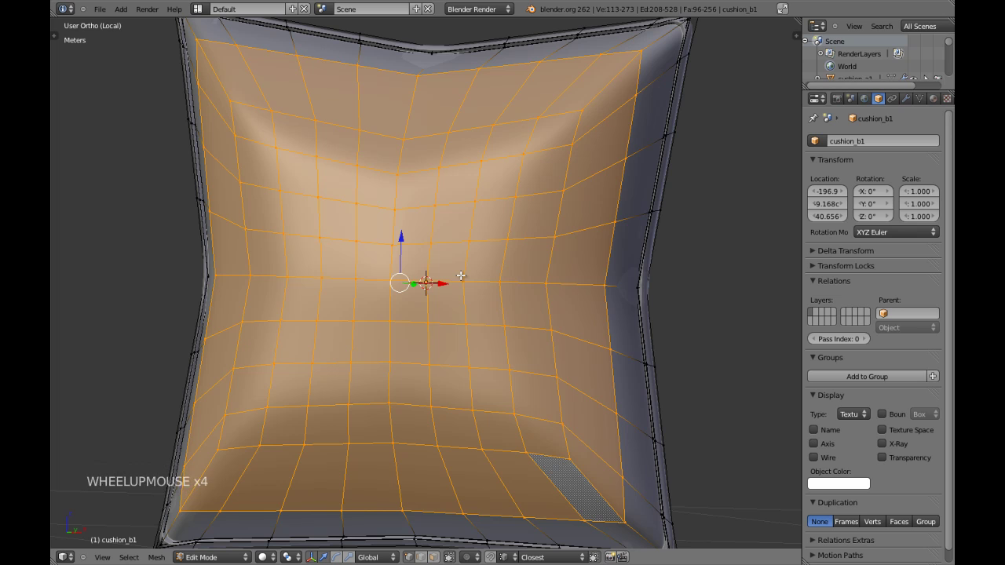
pyautogui.press('KP_1')
pyautogui.press('w')
pyautogui.click(461, 275)
pyautogui.scroll(-4, 518, 260)
pyautogui.press('Tab')
pyautogui.moveTo(554, 254); pyautogui.dragTo(479, 274, button='middle')
pyautogui.press('Tab')
pyautogui.press('w')
pyautogui.click(480, 276)
pyautogui.press('Tab')
pyautogui.scroll(4, 484, 285)
pyautogui.press('Tab')
pyautogui.hotkey('ctrl', 'z')
pyautogui.hotkey('ctrl', 'z')
pyautogui.hotkey('ctrl', 'z')
pyautogui.hotkey('ctrl', 'z')
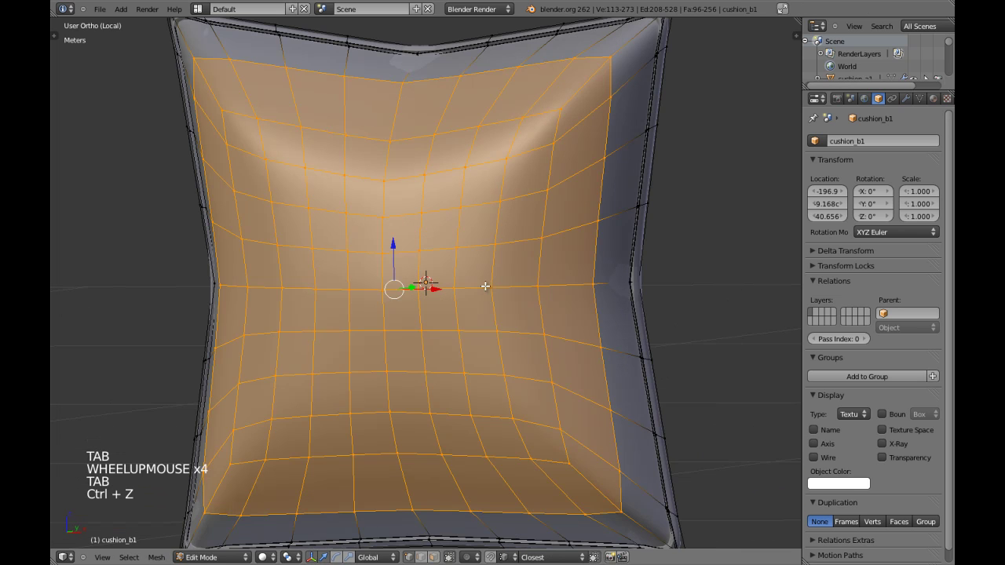
# Step: Examine cushion_b1's surface and side profile in Object and Edit Mode from side, front and angled views
pyautogui.scroll(-4, 485, 286)
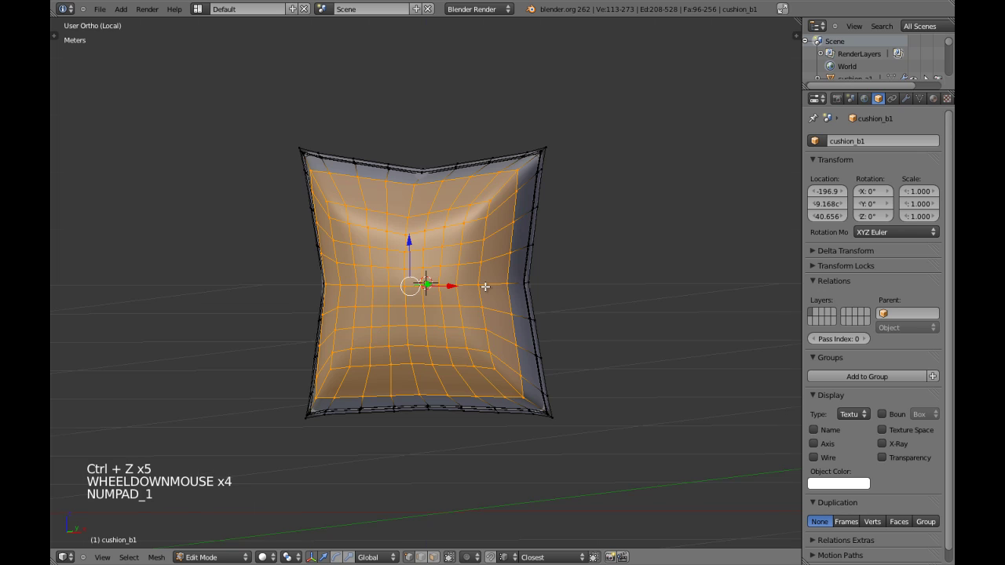
pyautogui.press('Tab')
pyautogui.scroll(1, 485, 287)
pyautogui.scroll(2, 485, 286)
pyautogui.moveTo(485, 286); pyautogui.dragTo(430, 278, button='middle')
pyautogui.press('KP_2')
pyautogui.press('KP_3')
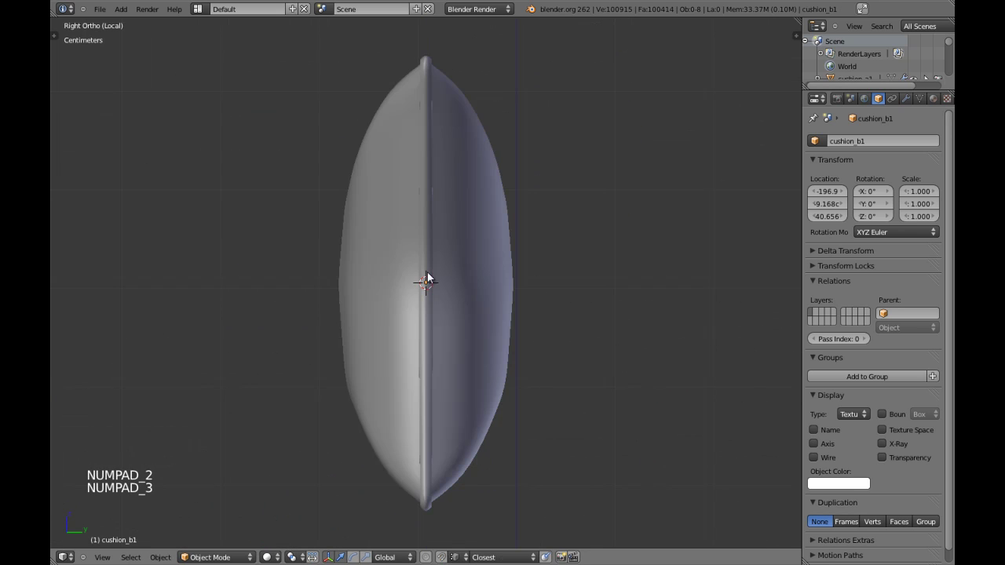
pyautogui.press('Tab')
pyautogui.scroll(3, 426, 280)
pyautogui.keyDown('shift'); pyautogui.moveTo(274, 292); pyautogui.dragTo(366, 292, button='middle'); pyautogui.keyUp('shift')
pyautogui.scroll(-3, 372, 290)
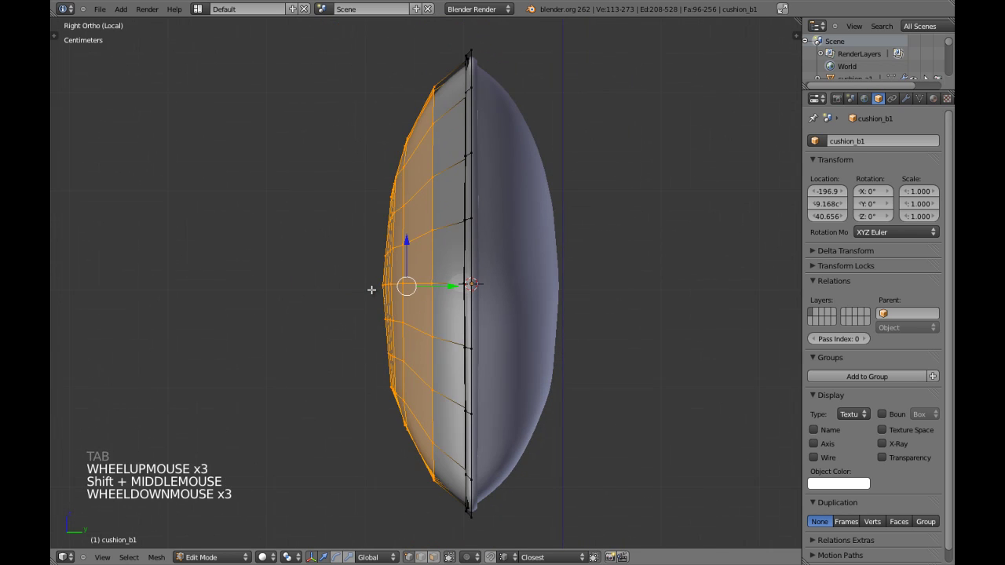
pyautogui.press('Tab')
pyautogui.press('KP_1')
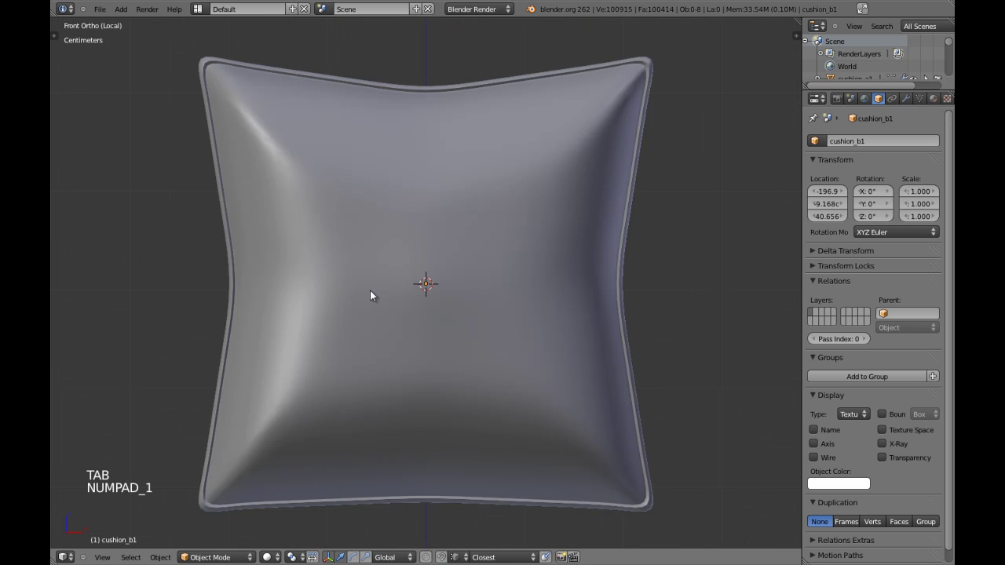
pyautogui.moveTo(512, 295); pyautogui.dragTo(462, 285, button='middle')
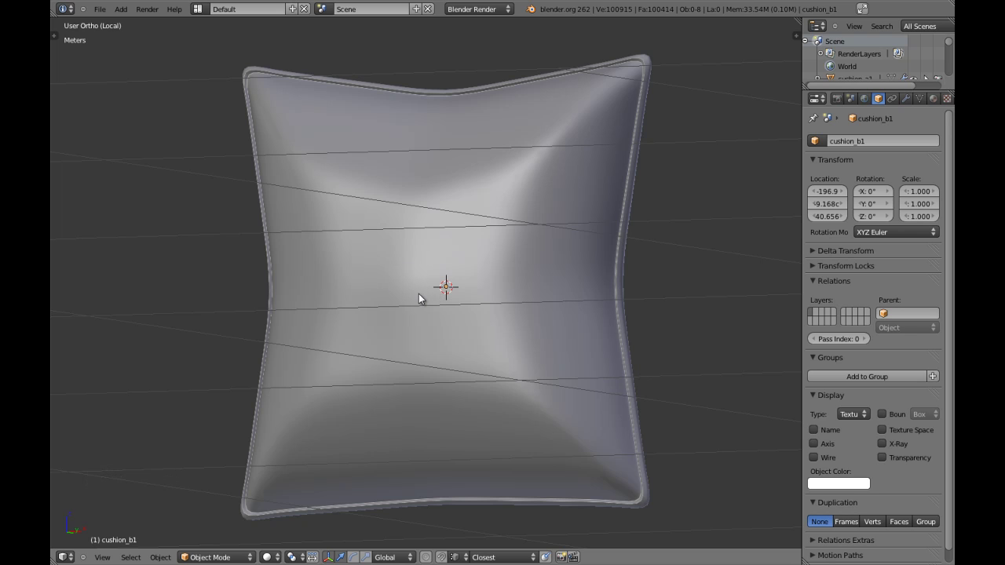
pyautogui.moveTo(415, 272); pyautogui.dragTo(385, 292, button='middle')
pyautogui.press('Tab')
pyautogui.scroll(3, 455, 286)
pyautogui.scroll(-4, 461, 284)
pyautogui.moveTo(385, 292); pyautogui.dragTo(443, 288, button='middle')
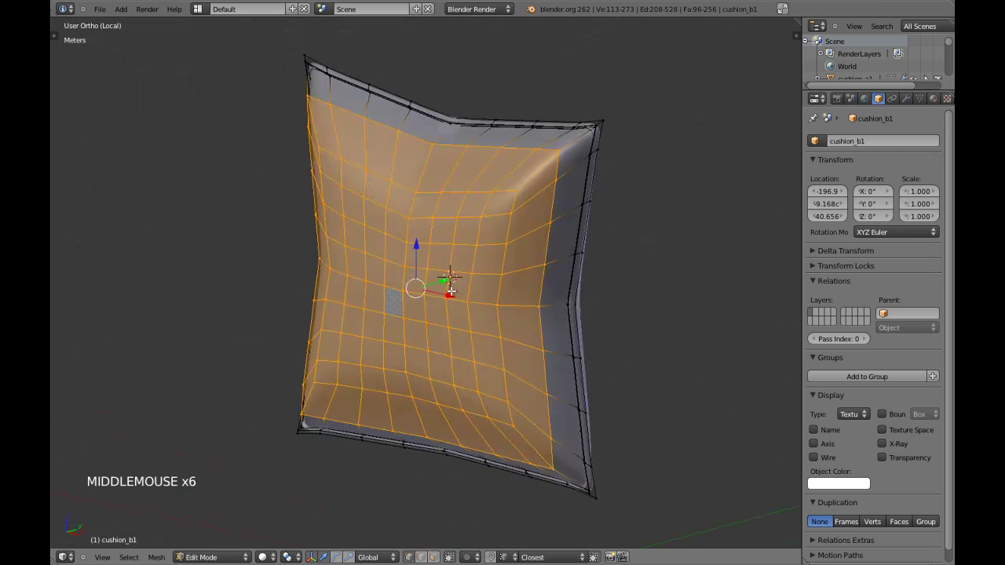
pyautogui.press('KP_3')
pyautogui.press('KP_1')
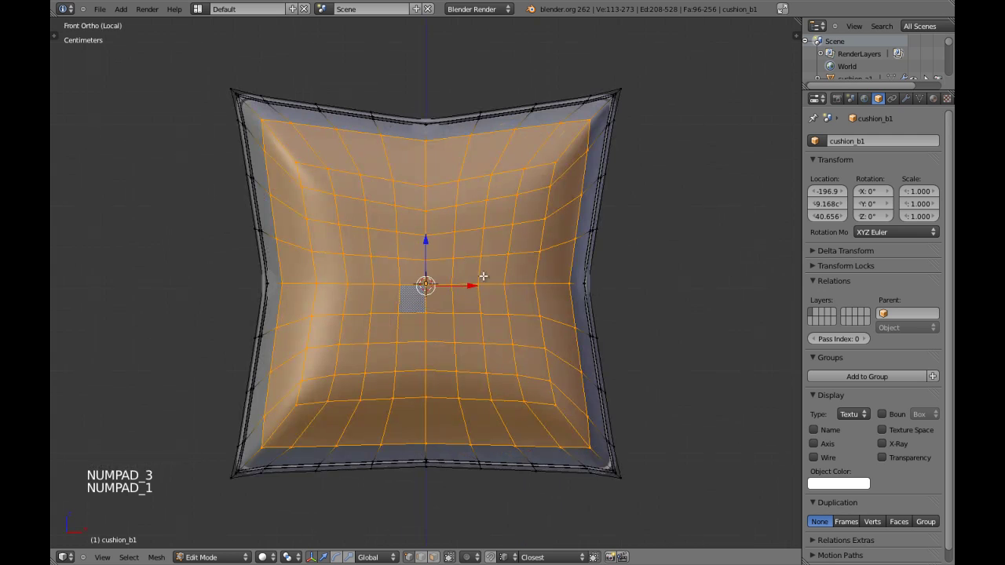
pyautogui.press('Tab')
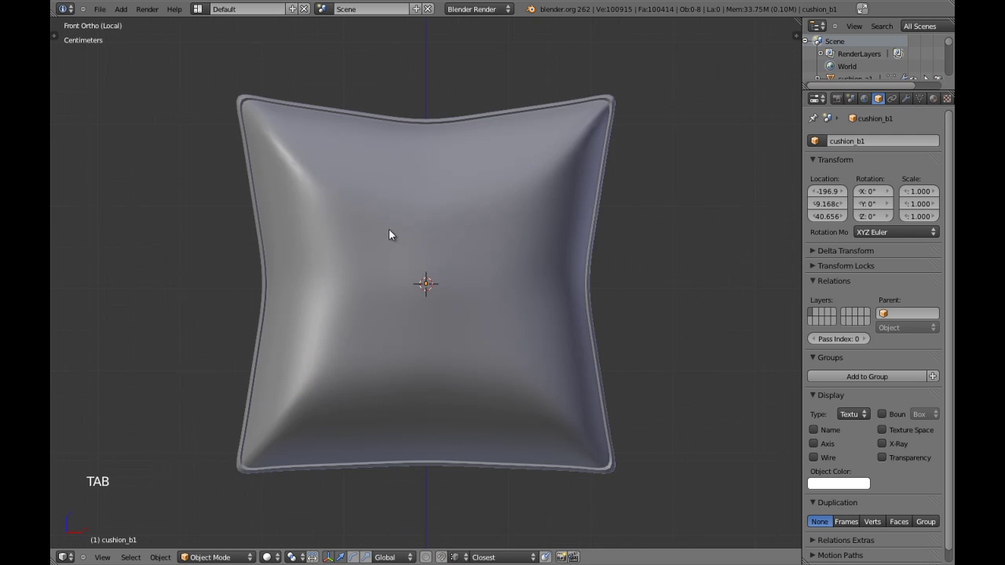
pyautogui.moveTo(478, 287); pyautogui.dragTo(455, 278, button='middle')
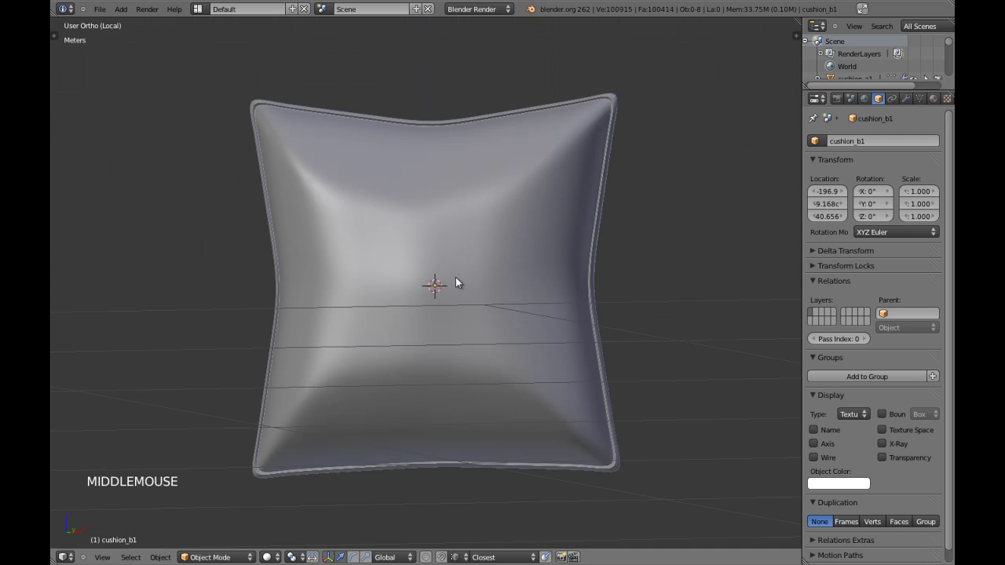
pyautogui.press('KP_1')
pyautogui.press('Tab')
pyautogui.press('Tab')
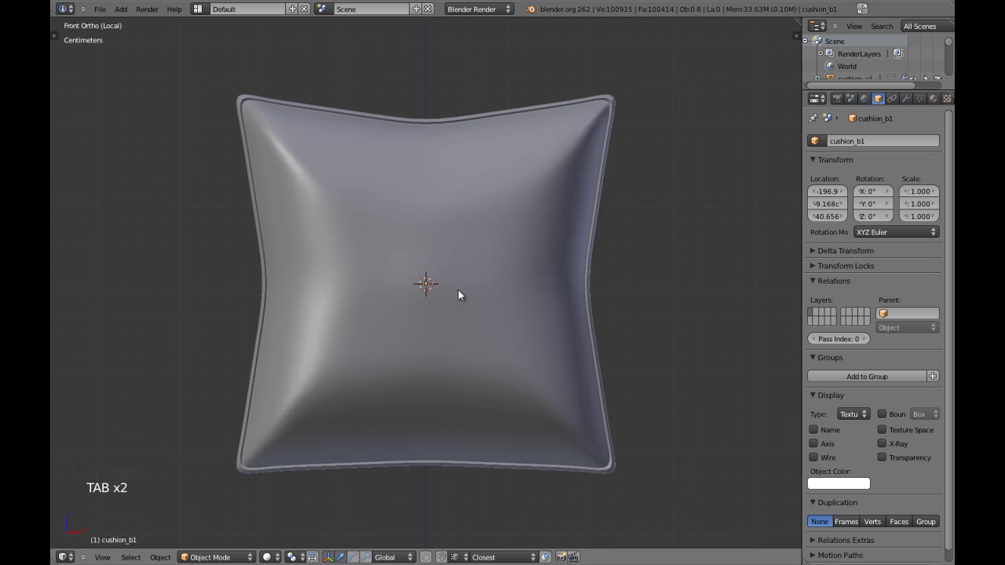
pyautogui.press('Tab')
pyautogui.press('a')
pyautogui.press('a')
pyautogui.press('a')
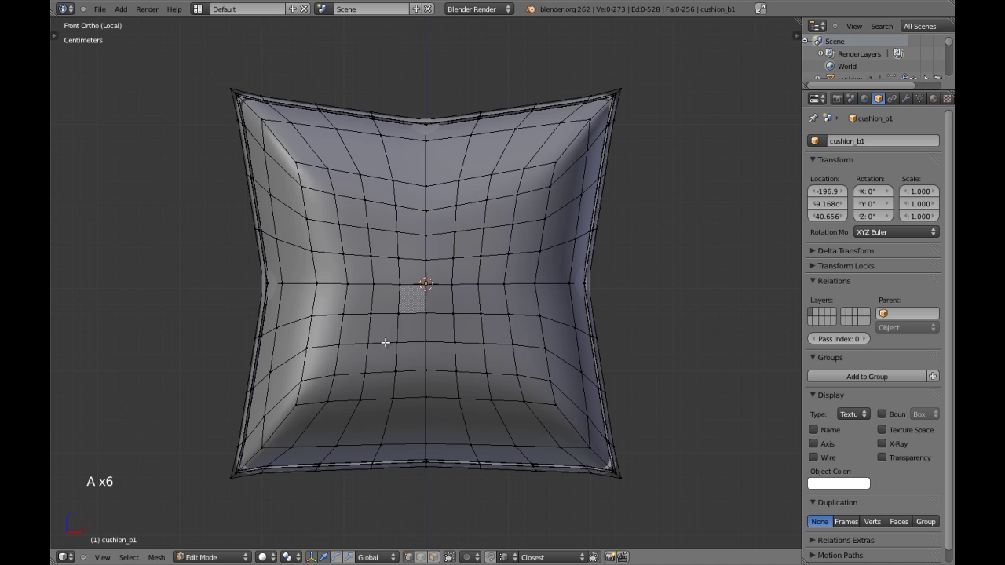
pyautogui.keyDown('alt'); pyautogui.keyDown('shift'); pyautogui.rightClick(381, 339); pyautogui.keyUp('shift'); pyautogui.keyUp('alt')
pyautogui.press('a')
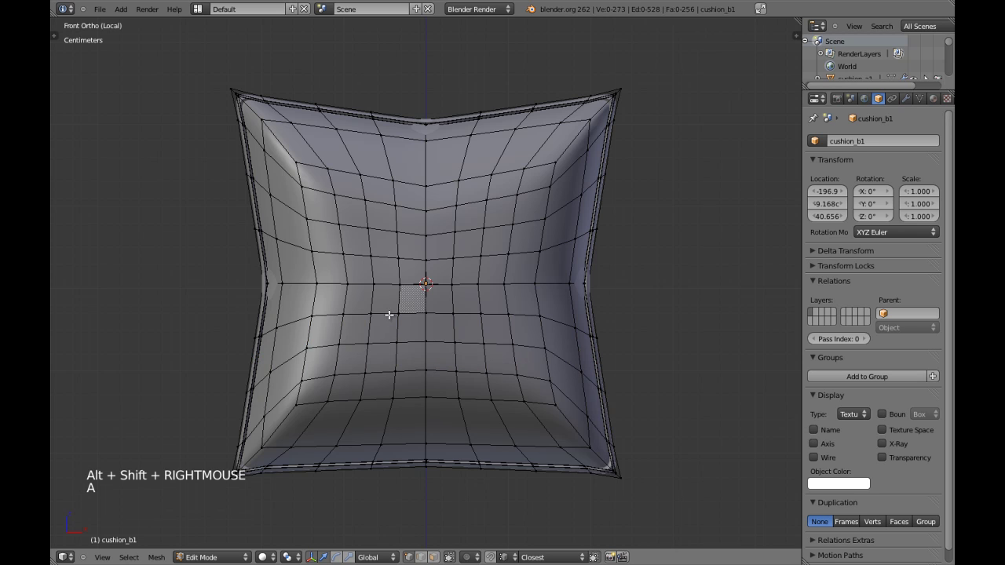
pyautogui.press('a')
pyautogui.press('a')
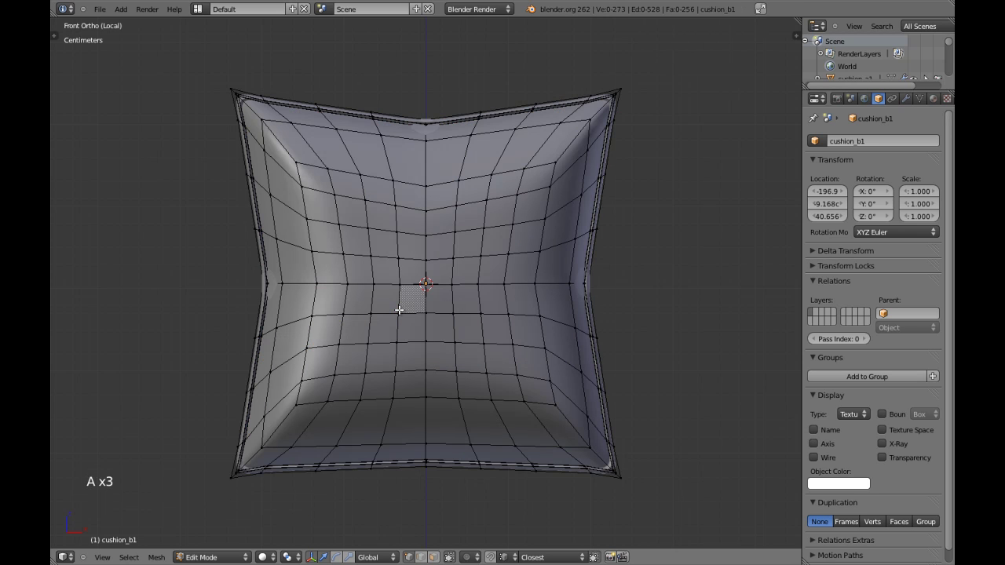
pyautogui.press('Tab')
pyautogui.moveTo(441, 314); pyautogui.dragTo(380, 291, button='middle')
pyautogui.press('KP_1')
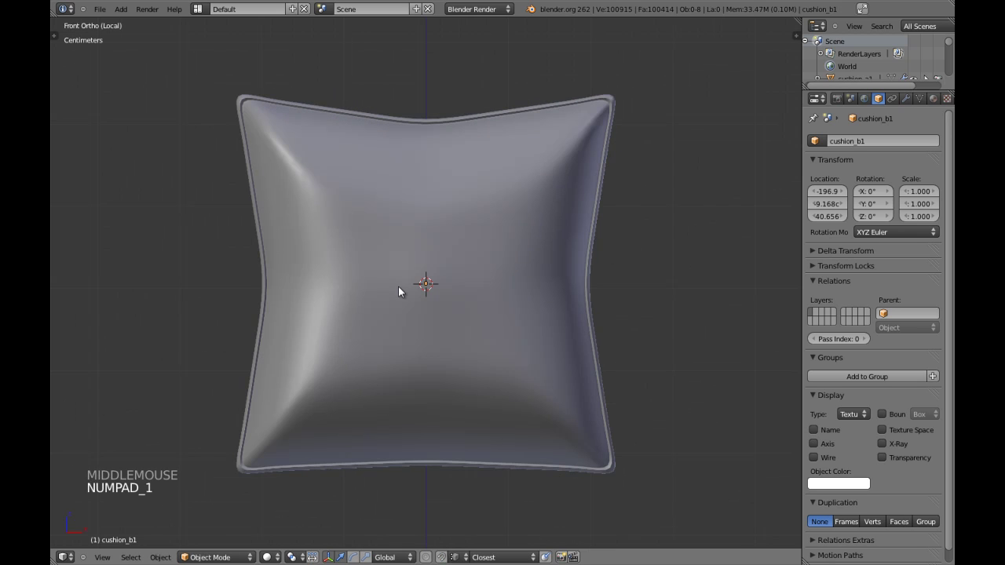
# Step: Select the diagonal edge loops at all four corners of cushion_b1's front mesh and scale them very slightly
pyautogui.rightClick(391, 287)
pyautogui.press('Tab')
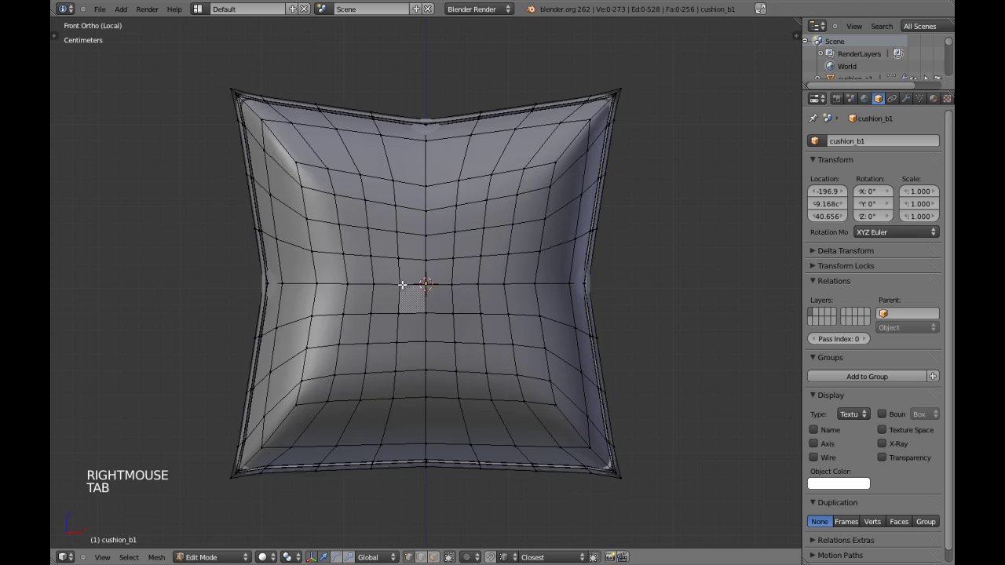
pyautogui.press('a')
pyautogui.press('a')
pyautogui.press('a')
pyautogui.press('a')
pyautogui.press('a')
pyautogui.keyDown('alt'); pyautogui.keyDown('shift'); pyautogui.rightClick(279, 140); pyautogui.keyUp('shift'); pyautogui.keyUp('alt')
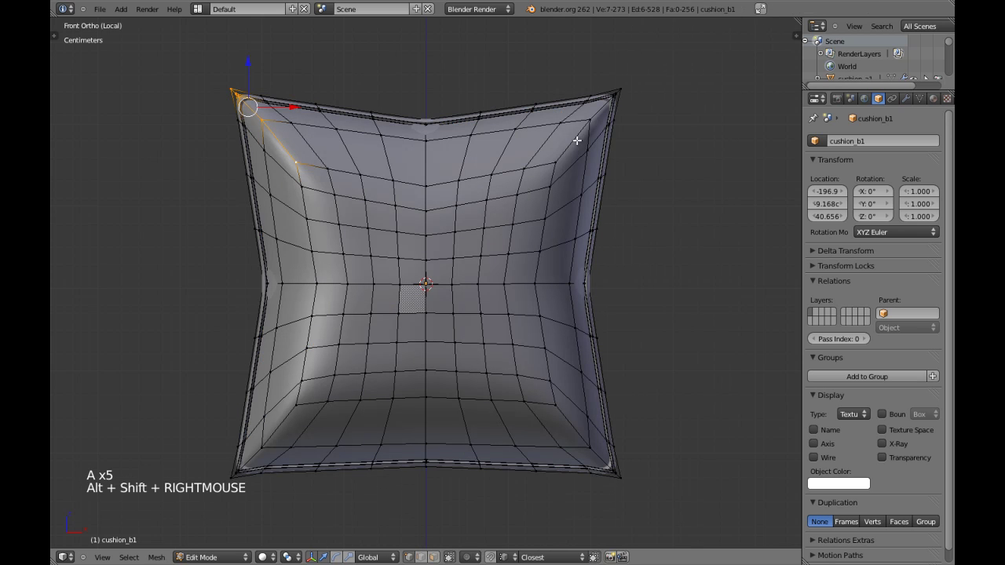
pyautogui.keyDown('alt'); pyautogui.keyDown('shift'); pyautogui.rightClick(577, 141); pyautogui.keyUp('shift'); pyautogui.keyUp('alt')
pyautogui.keyDown('alt'); pyautogui.keyDown('shift'); pyautogui.rightClick(574, 427); pyautogui.keyUp('shift'); pyautogui.keyUp('alt')
pyautogui.keyDown('alt'); pyautogui.keyDown('shift'); pyautogui.rightClick(295, 420); pyautogui.keyUp('shift'); pyautogui.keyUp('alt')
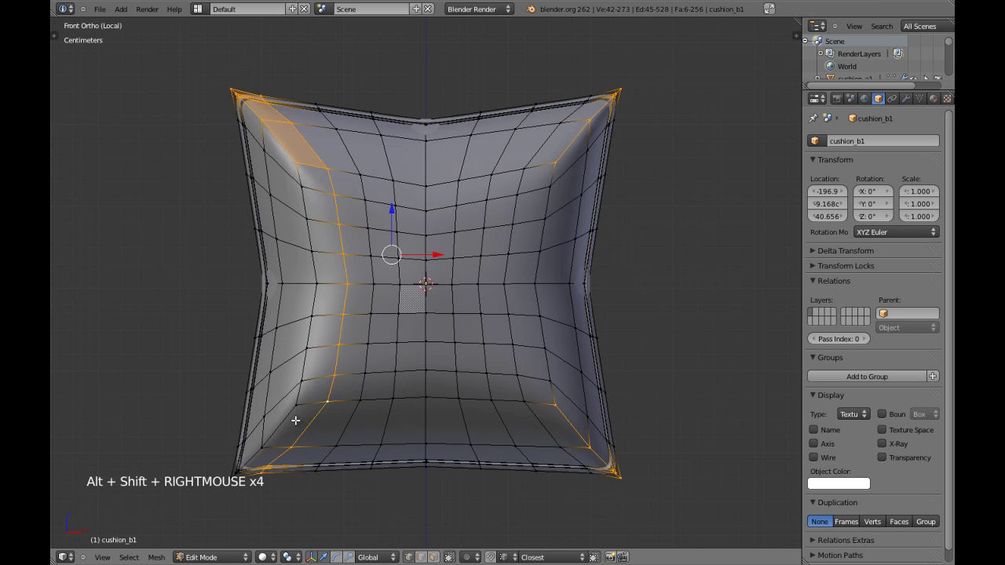
pyautogui.hotkey('ctrl', 'z')
pyautogui.keyDown('alt'); pyautogui.keyDown('shift'); pyautogui.rightClick(293, 416); pyautogui.keyUp('shift'); pyautogui.keyUp('alt')
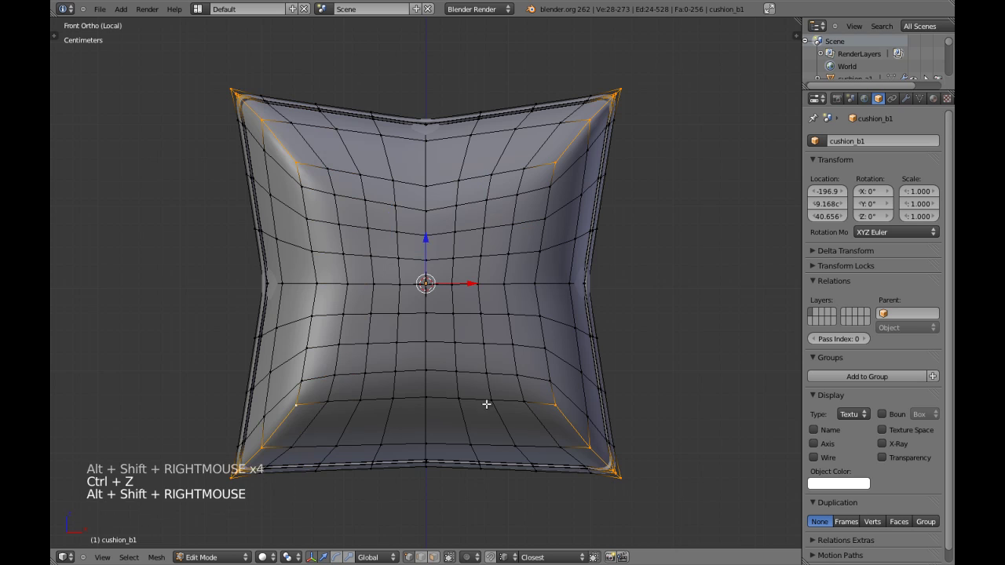
pyautogui.press('s')
pyautogui.keyDown('shift'); pyautogui.click(601, 354); pyautogui.keyUp('shift')
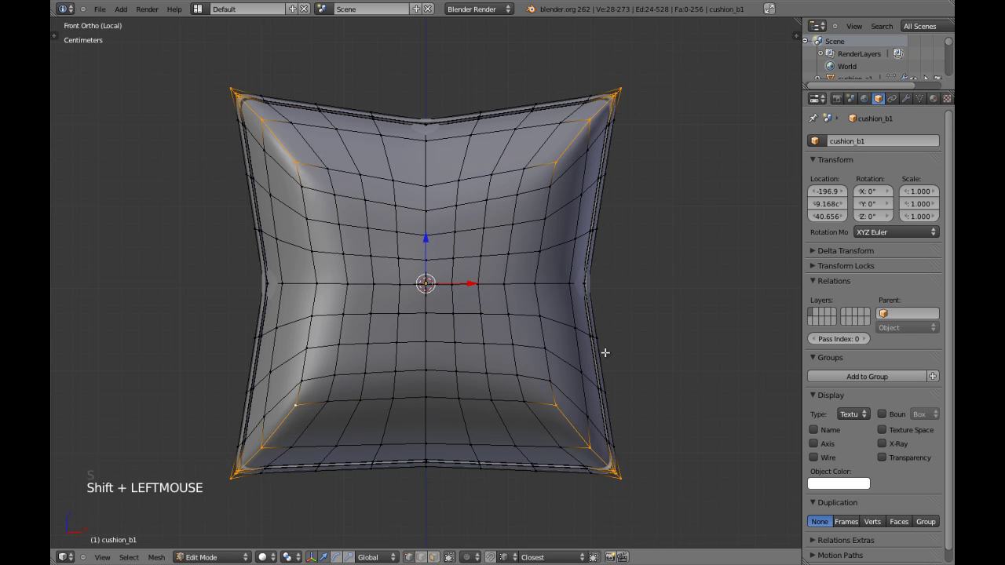
# Step: Scale the selected diagonal corner loops of cushion_b1 by about 1.004 with the Y axis locked, and clear the selection
pyautogui.press('Tab')
pyautogui.press('Tab')
pyautogui.press('s')
pyautogui.hotkey('shift', 'y')
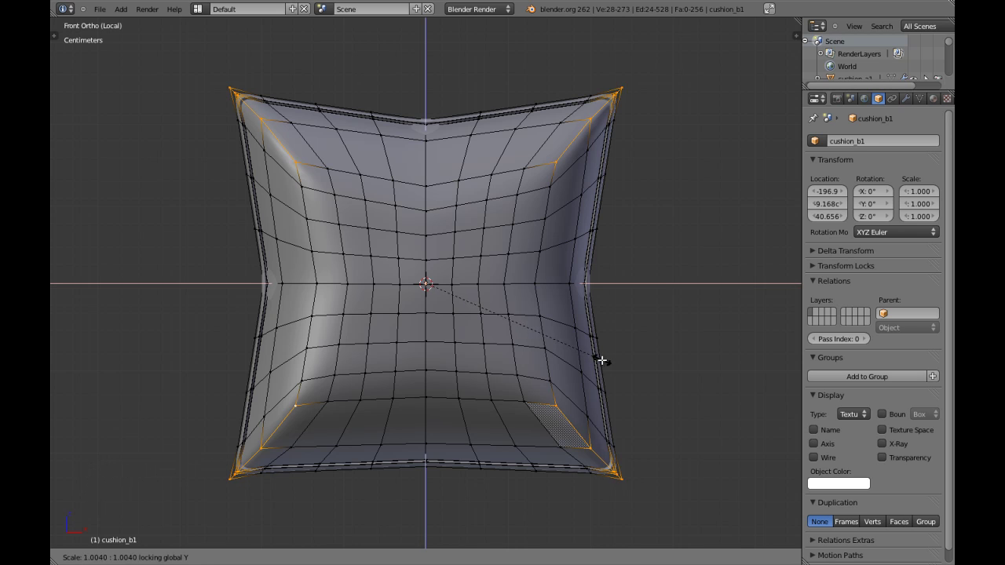
pyautogui.keyDown('shift'); pyautogui.click(601, 360); pyautogui.keyUp('shift')
pyautogui.press('a')
# Step: Select only the left half of the third horizontal edge loop below cushion_b1's centre, shift it slightly outward along X, and deselect it
pyautogui.keyDown('shift'); pyautogui.moveTo(347, 411); pyautogui.dragTo(421, 341, button='middle'); pyautogui.keyUp('shift')
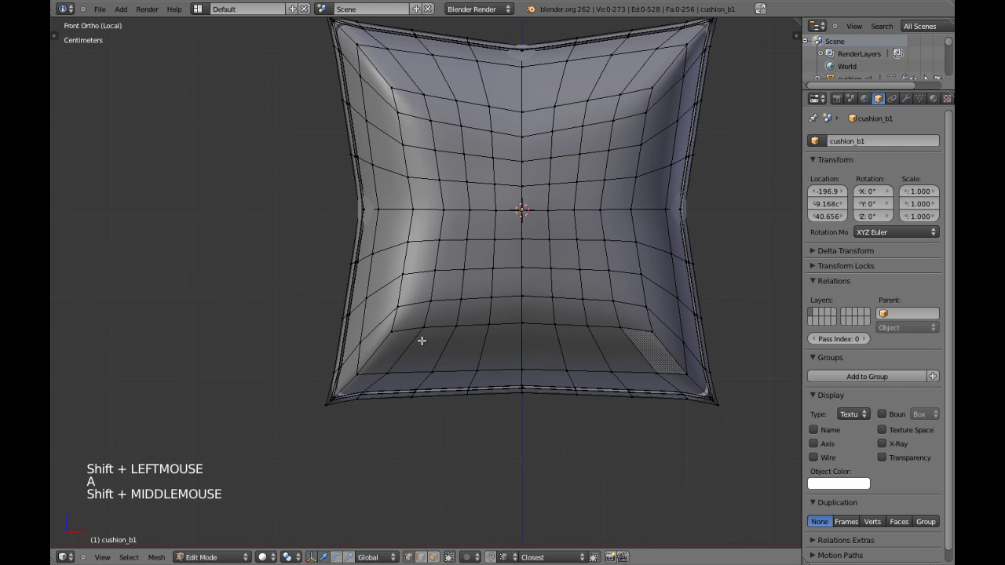
pyautogui.keyDown('alt'); pyautogui.keyDown('shift'); pyautogui.rightClick(381, 321); pyautogui.keyUp('shift'); pyautogui.keyUp('alt')
pyautogui.press('z')
pyautogui.press('c')
pyautogui.rightClick(541, 343)
pyautogui.press('z')
pyautogui.press('c')
pyautogui.moveTo(564, 304); pyautogui.dragTo(704, 375, button='middle')
pyautogui.rightClick(708, 376)
pyautogui.scroll(2, 503, 366)
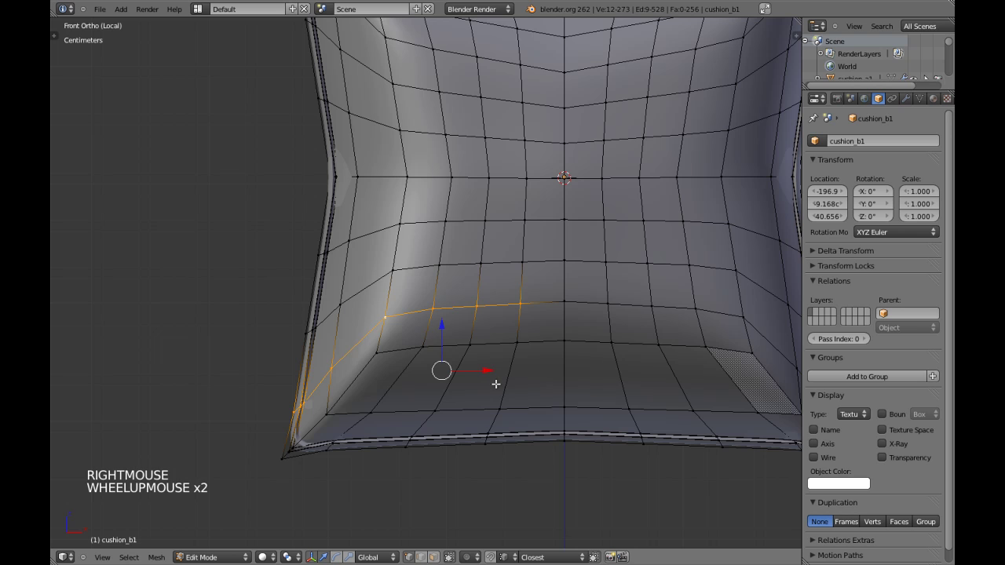
pyautogui.press('g')
pyautogui.press('x')
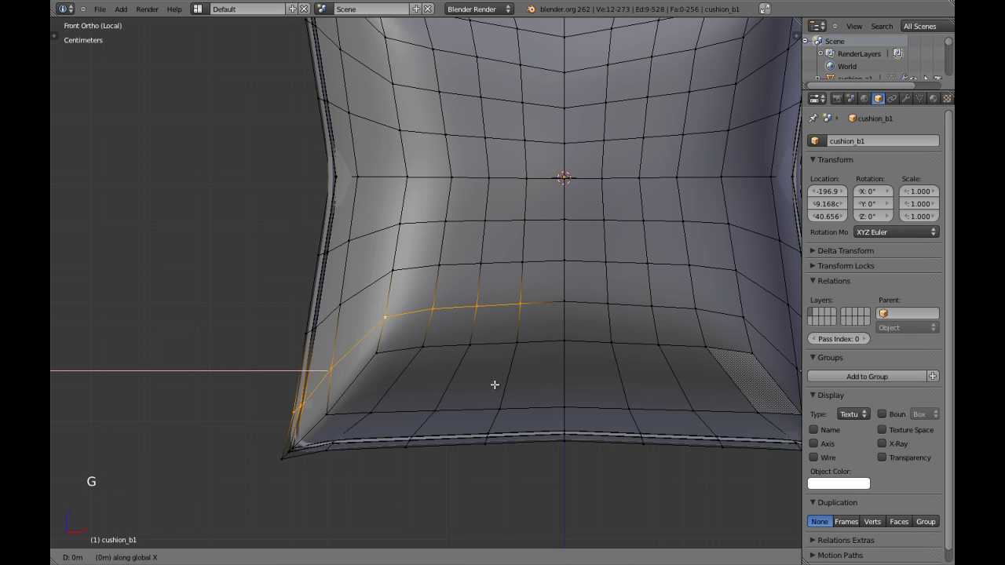
pyautogui.keyDown('shift'); pyautogui.click(440, 385); pyautogui.keyUp('shift')
pyautogui.press('a')
# Step: Select only the left half of the first horizontal edge loop below the centre, move it about 5 mm outward along X, and deselect it
pyautogui.keyDown('alt'); pyautogui.keyDown('shift'); pyautogui.rightClick(374, 224); pyautogui.keyUp('shift'); pyautogui.keyUp('alt')
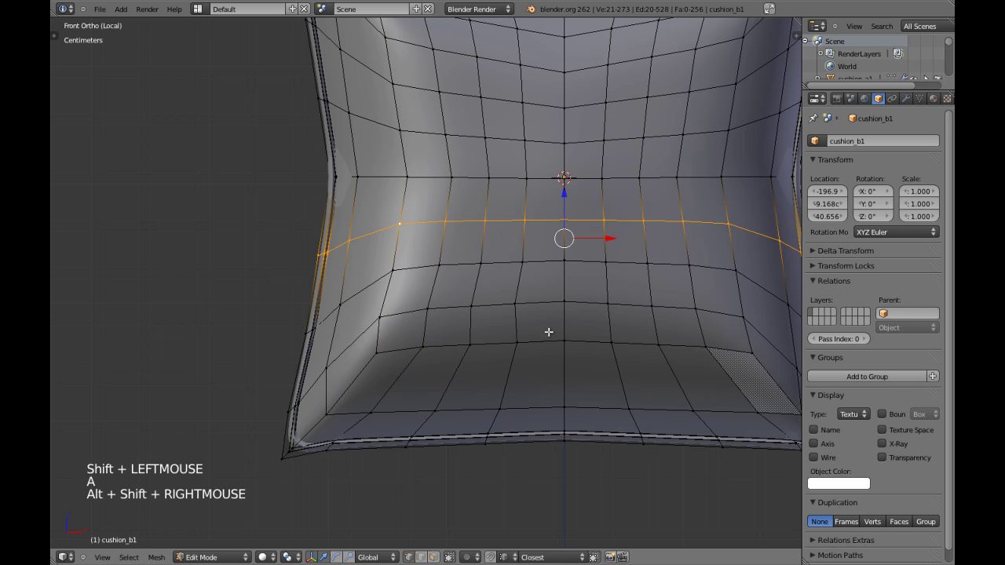
pyautogui.keyDown('shift'); pyautogui.moveTo(547, 332); pyautogui.dragTo(505, 377, button='middle'); pyautogui.keyUp('shift')
pyautogui.press('c')
pyautogui.moveTo(374, 207)
pyautogui.mouseDown(button='middle')
pyautogui.moveTo(492, 218)
pyautogui.moveTo(617, 246)
pyautogui.mouseUp(button='middle')
pyautogui.rightClick(616, 246)
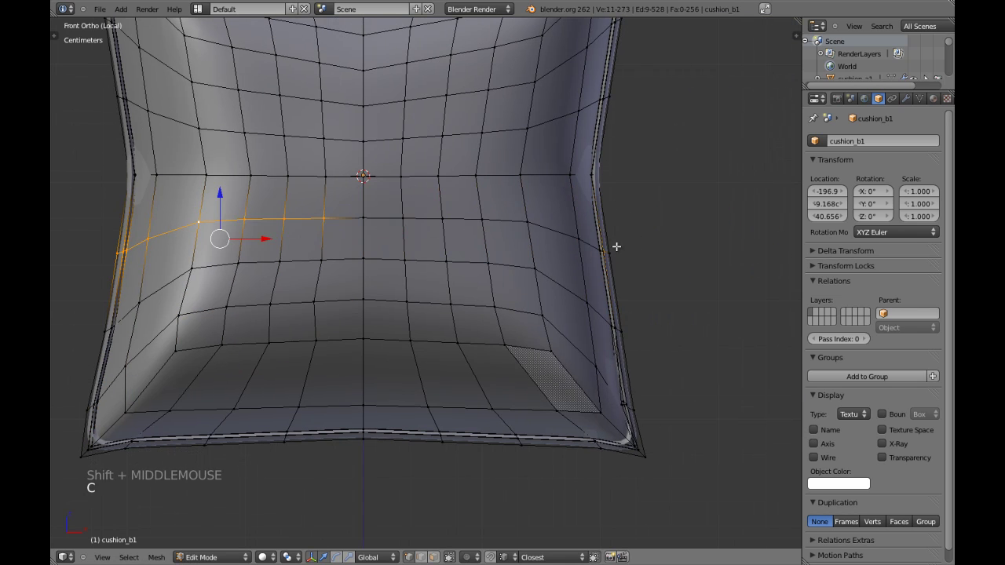
pyautogui.keyDown('shift'); pyautogui.moveTo(335, 256); pyautogui.dragTo(451, 260, button='middle'); pyautogui.keyUp('shift')
pyautogui.press('g')
pyautogui.press('x')
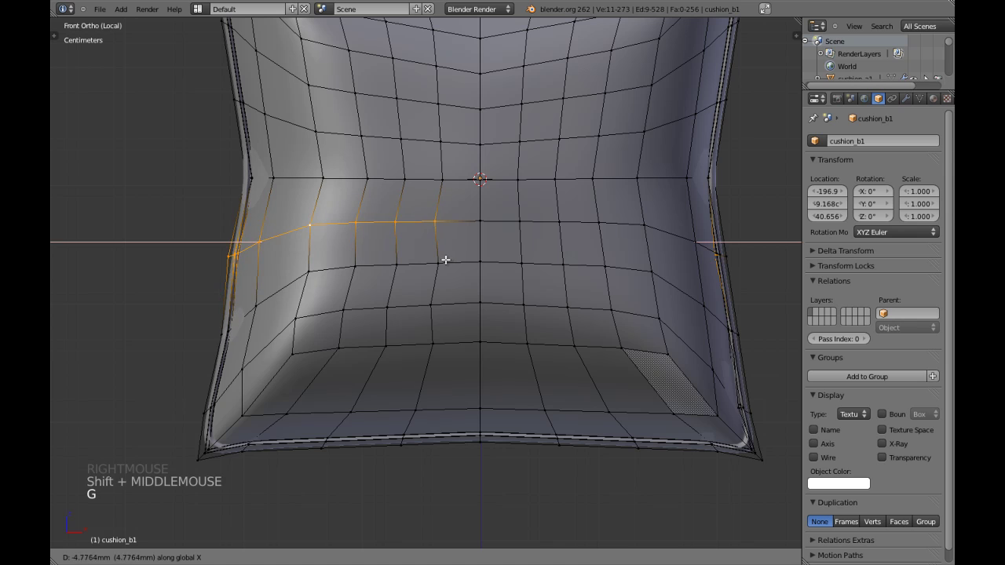
pyautogui.click(377, 286)
pyautogui.press('a')
# Step: Select only the left half of the second horizontal edge loop below the centre and shift it slightly outward along X
pyautogui.keyDown('shift'); pyautogui.moveTo(292, 295); pyautogui.dragTo(338, 278, button='middle'); pyautogui.keyUp('shift')
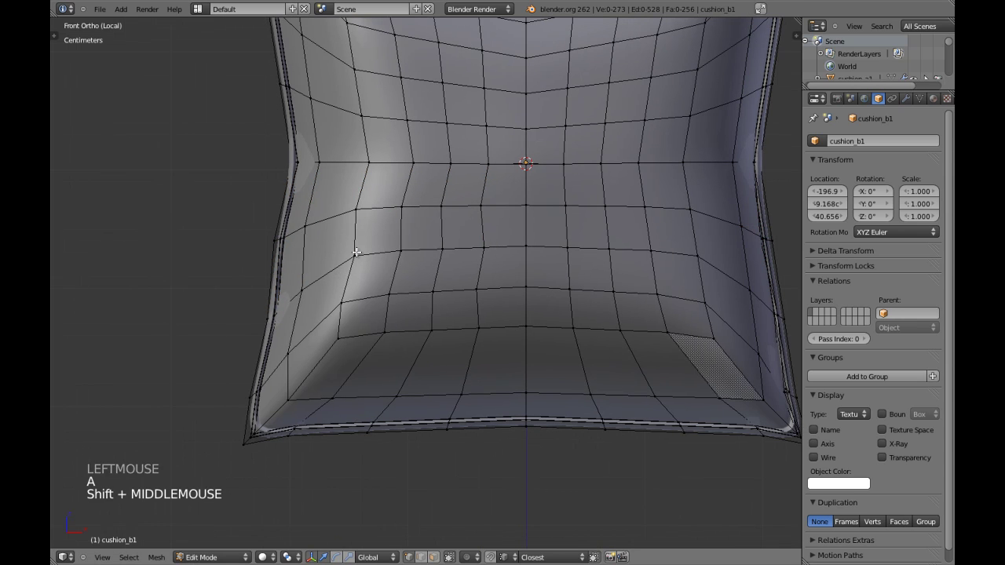
pyautogui.scroll(-2, 356, 252)
pyautogui.press('a')
pyautogui.press('a')
pyautogui.keyDown('alt'); pyautogui.keyDown('shift'); pyautogui.rightClick(361, 275); pyautogui.keyUp('shift'); pyautogui.keyUp('alt')
pyautogui.press('c')
pyautogui.moveTo(510, 279)
pyautogui.mouseDown(button='middle')
pyautogui.moveTo(533, 274)
pyautogui.moveTo(645, 304)
pyautogui.mouseUp(button='middle')
pyautogui.rightClick(646, 319)
pyautogui.scroll(4, 470, 321)
pyautogui.keyDown('shift'); pyautogui.moveTo(469, 321); pyautogui.dragTo(471, 337, button='middle'); pyautogui.keyUp('shift')
pyautogui.press('g')
pyautogui.press('x')
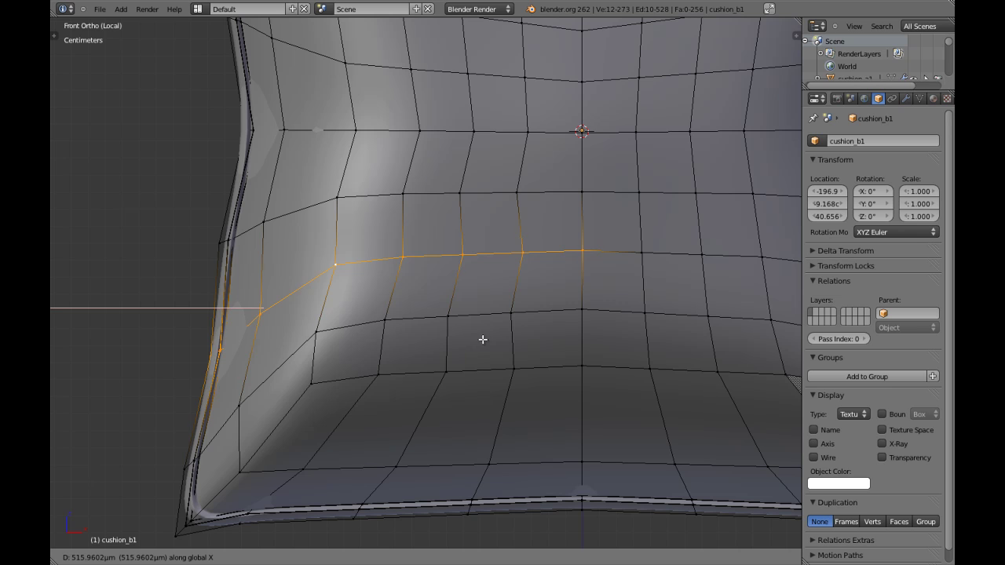
pyautogui.keyDown('shift'); pyautogui.click(534, 347); pyautogui.keyUp('shift')
# Step: Examine cushion_b1's lower-left front surface from an angle in Object and Edit Mode
pyautogui.scroll(-3, 509, 345)
pyautogui.press('Tab')
pyautogui.scroll(-3, 465, 309)
pyautogui.moveTo(465, 308); pyautogui.dragTo(449, 341, button='middle')
pyautogui.scroll(5, 453, 315)
pyautogui.press('Tab')
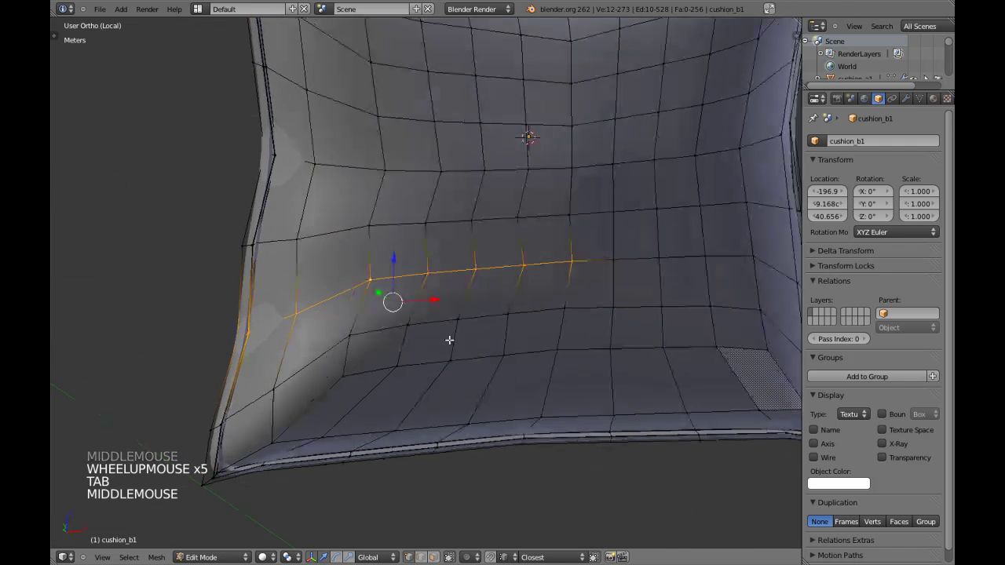
pyautogui.press('.')
pyautogui.press('Tab')
pyautogui.rightClick(492, 311)
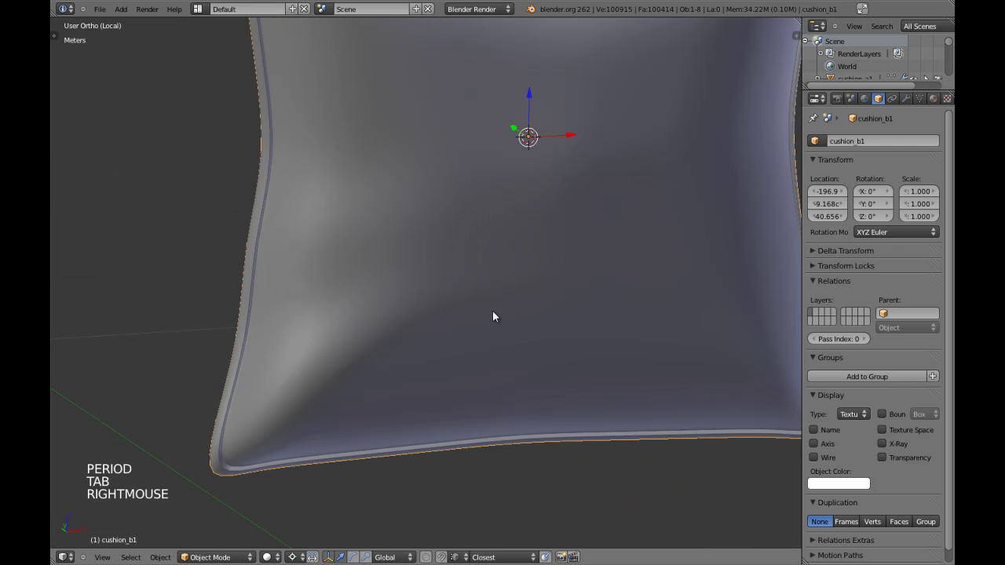
# Step: In Edit Mode, scale the selected lower-left row of cushion vertices slightly inward along the global Y axis
pyautogui.hotkey('shift', 's')
pyautogui.scroll(-3, 504, 296)
pyautogui.scroll(-1, 503, 296)
pyautogui.moveTo(503, 296); pyautogui.dragTo(458, 356, button='middle')
pyautogui.press('KP_1')
pyautogui.press('Tab')
pyautogui.scroll(3, 498, 280)
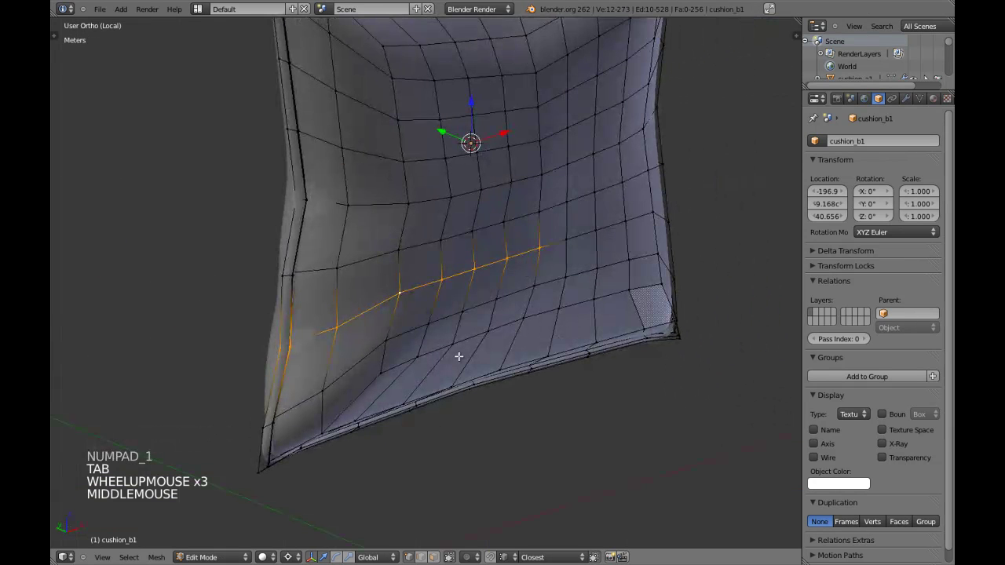
pyautogui.press('s')
pyautogui.press('s')
pyautogui.press('y')
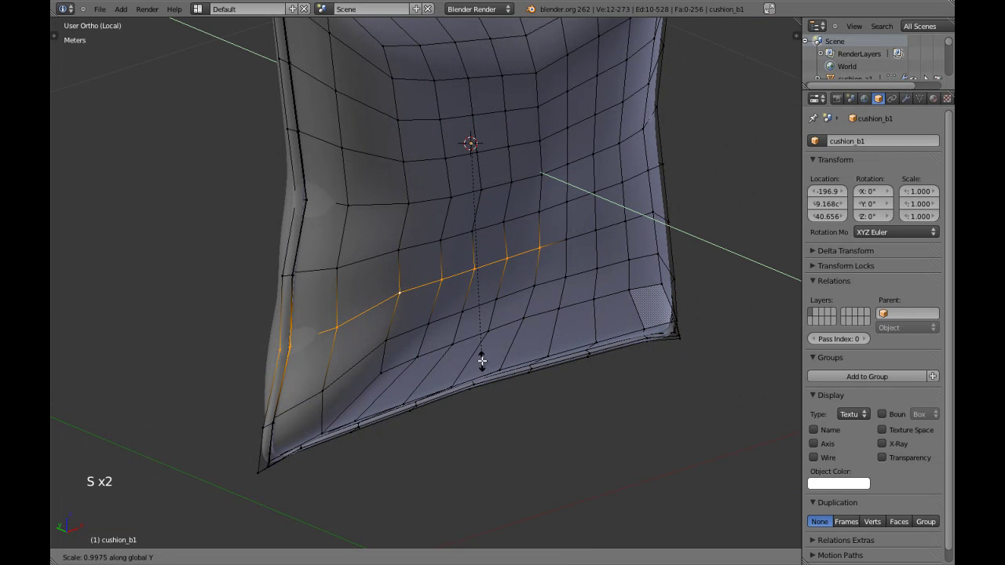
pyautogui.keyDown('shift'); pyautogui.click(482, 357); pyautogui.keyUp('shift')
# Step: Deselect the row's two innermost vertices one at a time, scaling the remaining vertices slightly inward along global Y after each
pyautogui.press('KP_1')
pyautogui.keyDown('shift'); pyautogui.rightClick(547, 261); pyautogui.keyUp('shift')
pyautogui.press('s')
pyautogui.press('y')
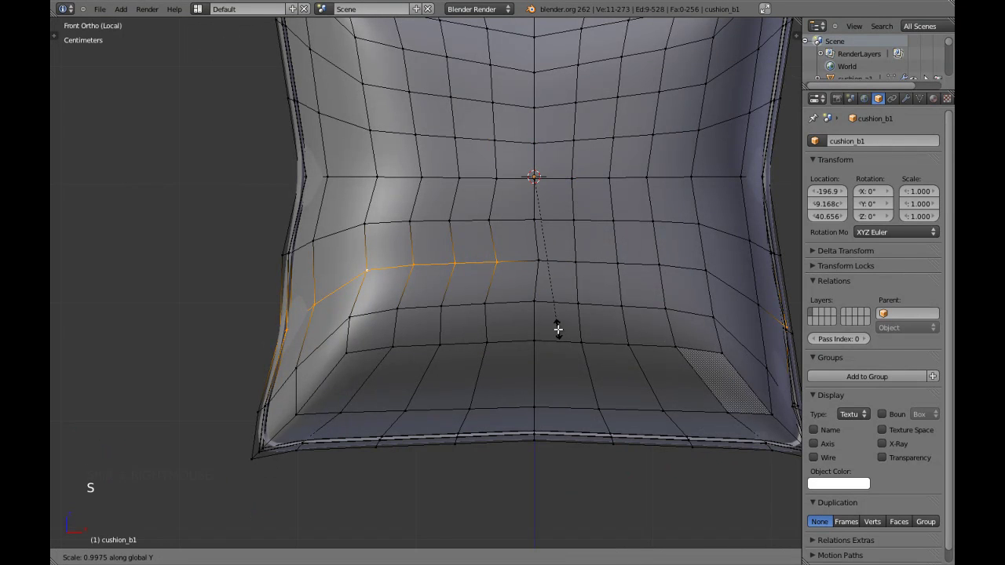
pyautogui.keyDown('shift'); pyautogui.click(557, 325); pyautogui.keyUp('shift')
pyautogui.keyDown('shift'); pyautogui.rightClick(496, 261); pyautogui.keyUp('shift')
pyautogui.press('s')
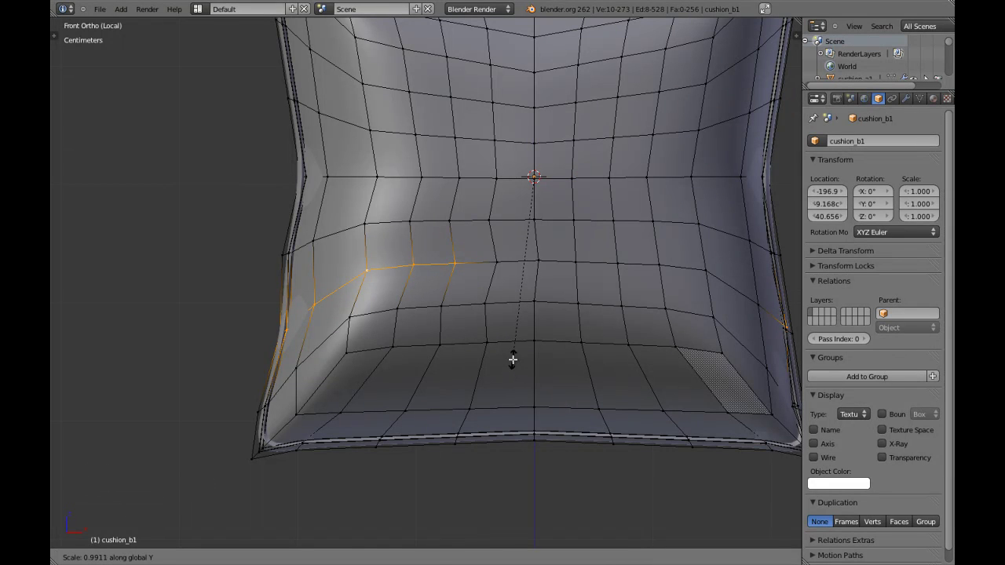
pyautogui.keyDown('shift'); pyautogui.click(512, 359); pyautogui.keyUp('shift')
# Step: Drop the next two vertices toward the cushion's left side one by one, scaling the rest along global Y each time
pyautogui.keyDown('shift'); pyautogui.rightClick(454, 263); pyautogui.keyUp('shift')
pyautogui.press('s')
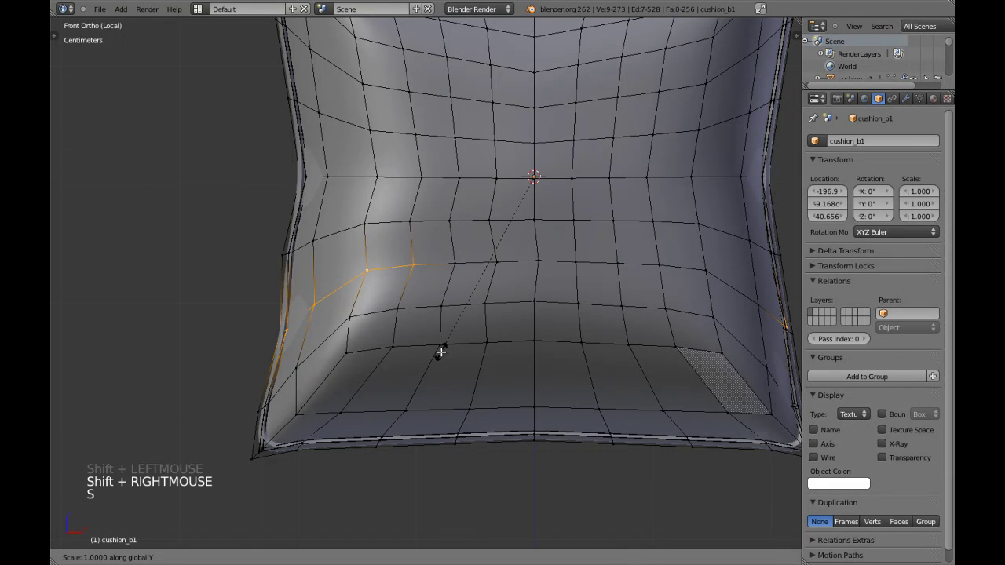
pyautogui.keyDown('shift'); pyautogui.click(437, 290); pyautogui.keyUp('shift')
pyautogui.keyDown('shift'); pyautogui.rightClick(424, 280); pyautogui.keyUp('shift')
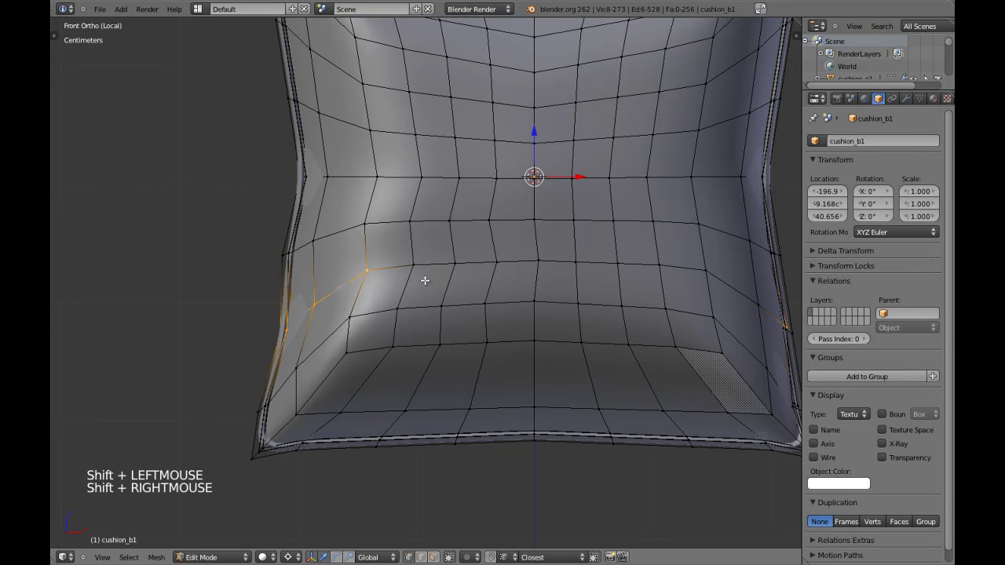
pyautogui.press('s')
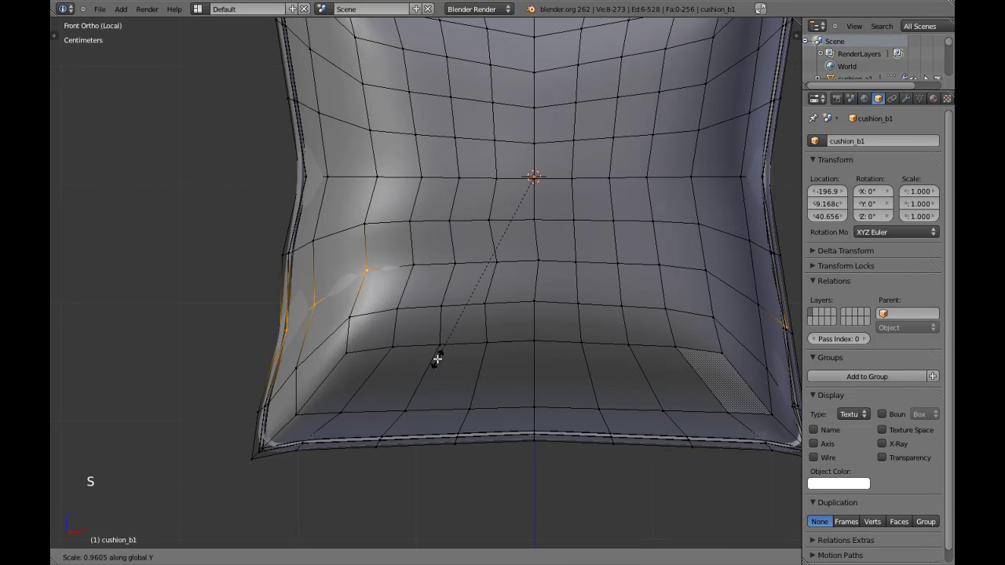
pyautogui.keyDown('shift'); pyautogui.click(440, 353); pyautogui.keyUp('shift')
# Step: Deselect the vertex where the row bends and scale the remaining left-side vertices of the crease
pyautogui.keyDown('shift'); pyautogui.rightClick(363, 416); pyautogui.keyUp('shift')
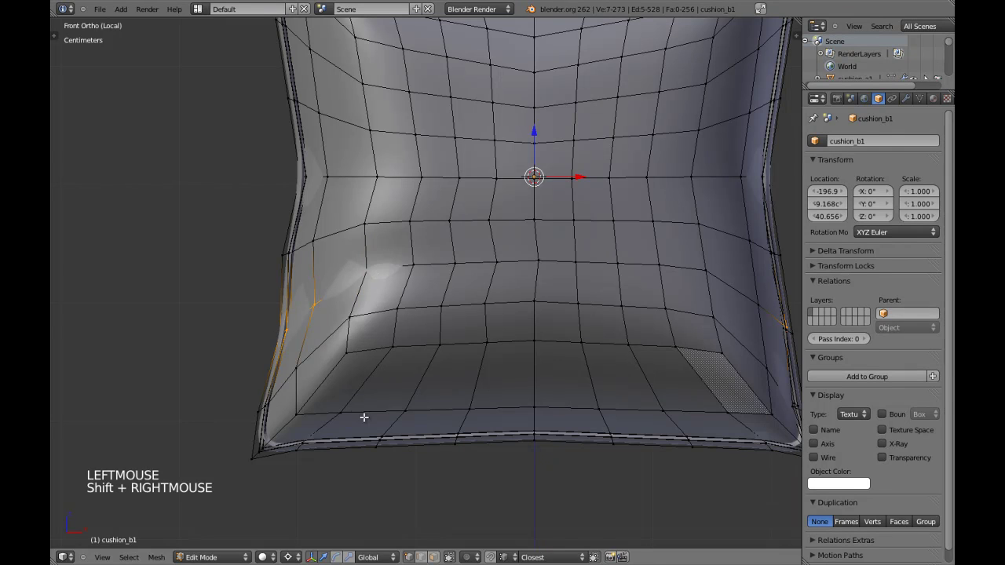
pyautogui.press('s')
pyautogui.click(370, 412)
pyautogui.press('s')
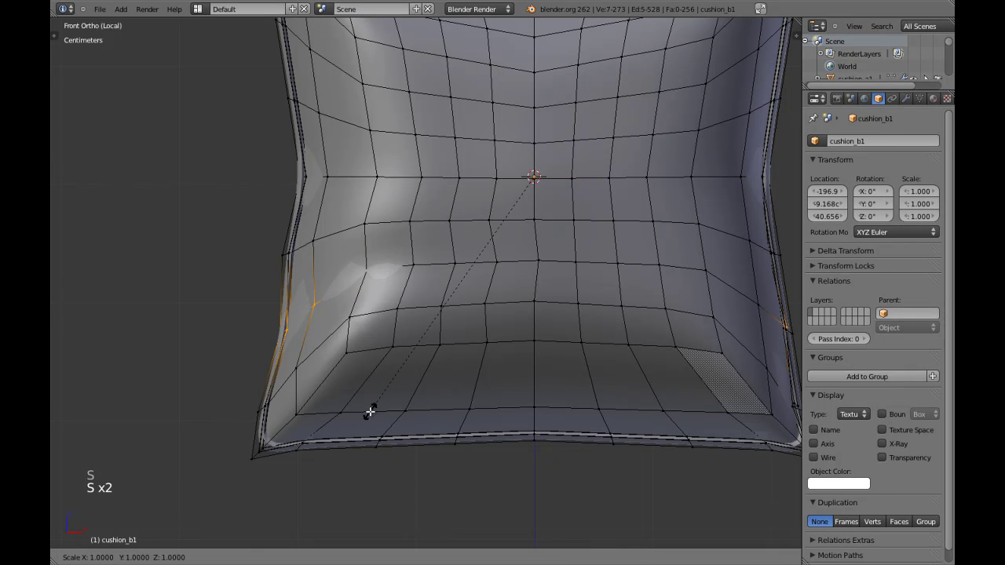
pyautogui.click(372, 410)
# Step: Select the horizontal edge loop just above the crease and deselect its right half, including the vertices on the right seam
pyautogui.press('a')
pyautogui.press('z')
pyautogui.press('z')
pyautogui.press('a')
pyautogui.press('a')
pyautogui.keyDown('alt'); pyautogui.keyDown('shift'); pyautogui.rightClick(339, 228); pyautogui.keyUp('shift'); pyautogui.keyUp('alt')
pyautogui.keyDown('shift'); pyautogui.moveTo(380, 255); pyautogui.dragTo(333, 256, button='middle'); pyautogui.keyUp('shift')
pyautogui.press('z')
pyautogui.press('z')
pyautogui.press('c')
pyautogui.moveTo(509, 235)
pyautogui.mouseDown(button='middle')
pyautogui.moveTo(650, 224)
pyautogui.moveTo(734, 259)
pyautogui.mouseUp(button='middle')
pyautogui.rightClick(733, 259)
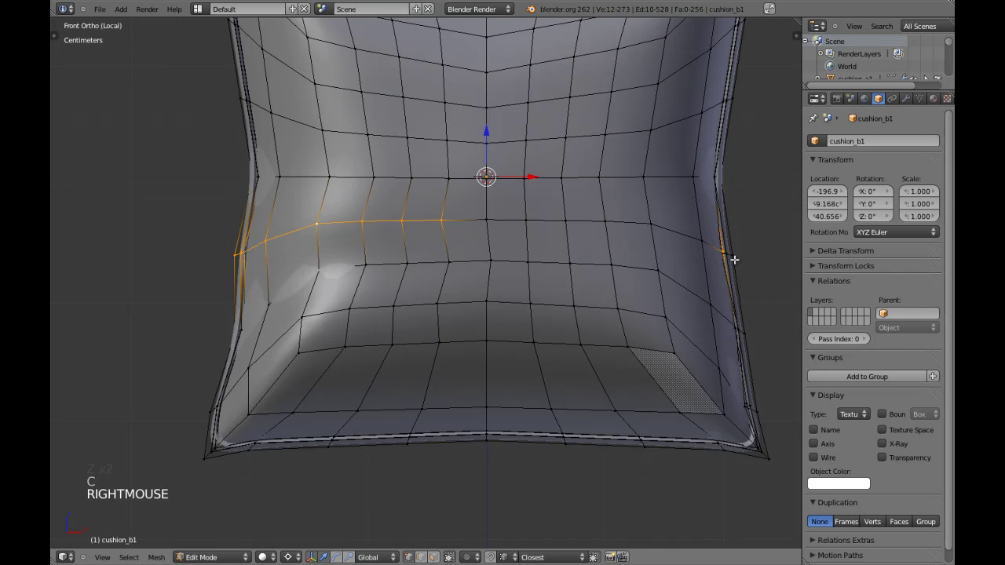
pyautogui.press('z')
pyautogui.press('c')
pyautogui.middleClick(731, 259)
pyautogui.rightClick(731, 259)
pyautogui.press('z')
# Step: Adjust the selected left half of the edge loop with a slight scale and a slight rotation
pyautogui.press('s')
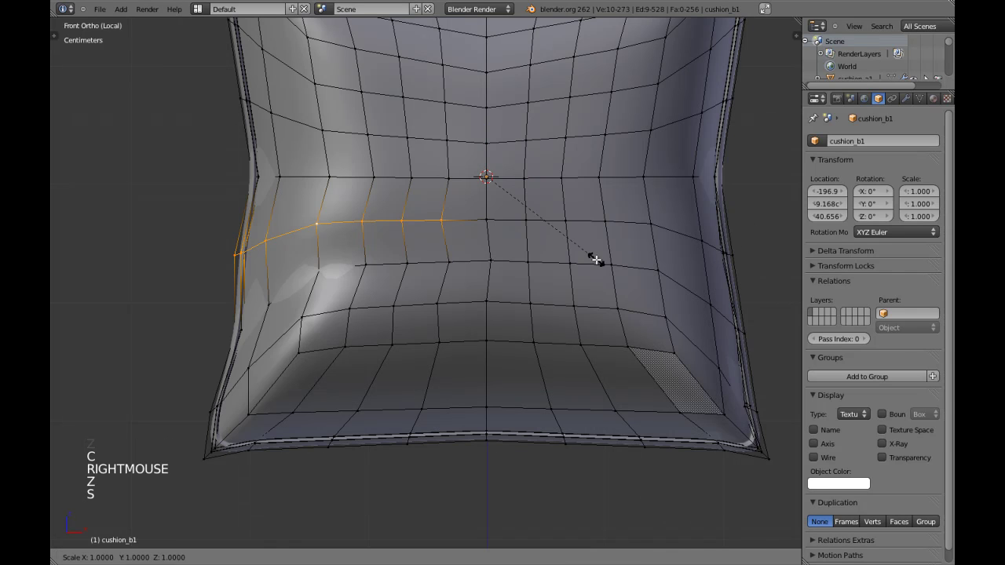
pyautogui.keyDown('shift'); pyautogui.click(601, 258); pyautogui.keyUp('shift')
pyautogui.press('r')
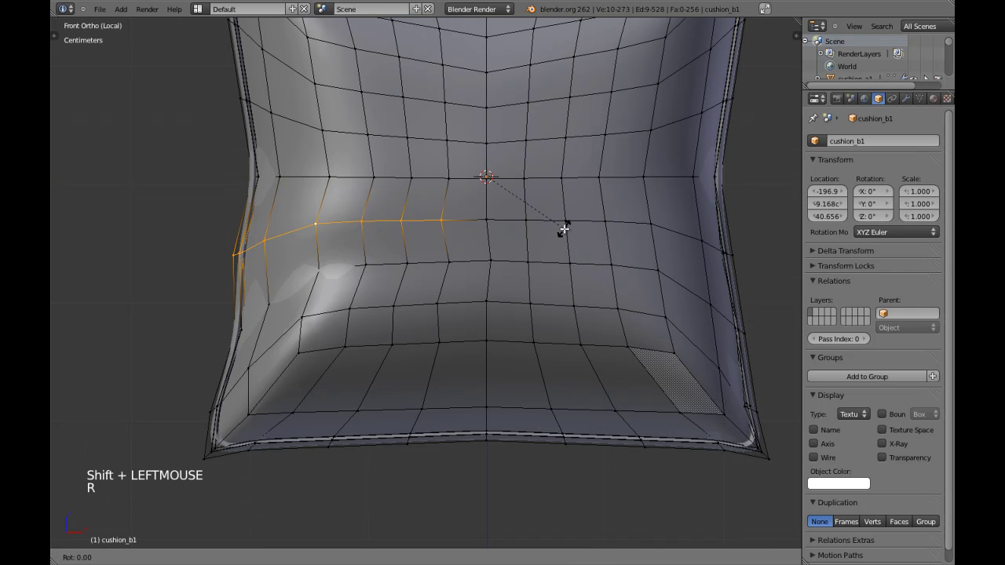
pyautogui.keyDown('shift'); pyautogui.click(583, 222); pyautogui.keyUp('shift')
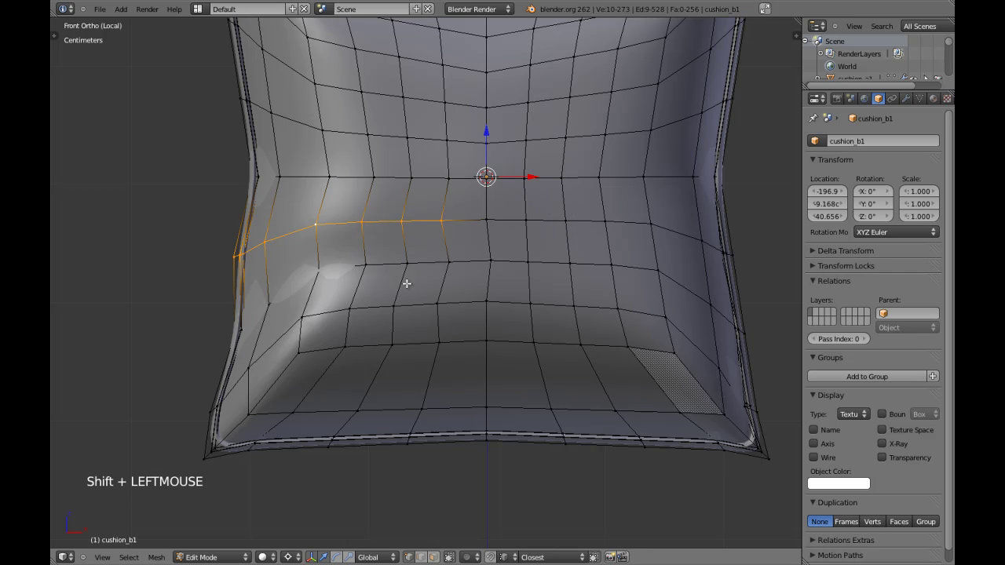
# Step: Scale the half loop by about 1.01 along global Y, then deselect its innermost vertex and scale the rest along Y
pyautogui.scroll(2, 331, 284)
pyautogui.scroll(-2, 368, 289)
pyautogui.moveTo(405, 328); pyautogui.dragTo(426, 363, button='middle')
pyautogui.press('s')
pyautogui.press('y')
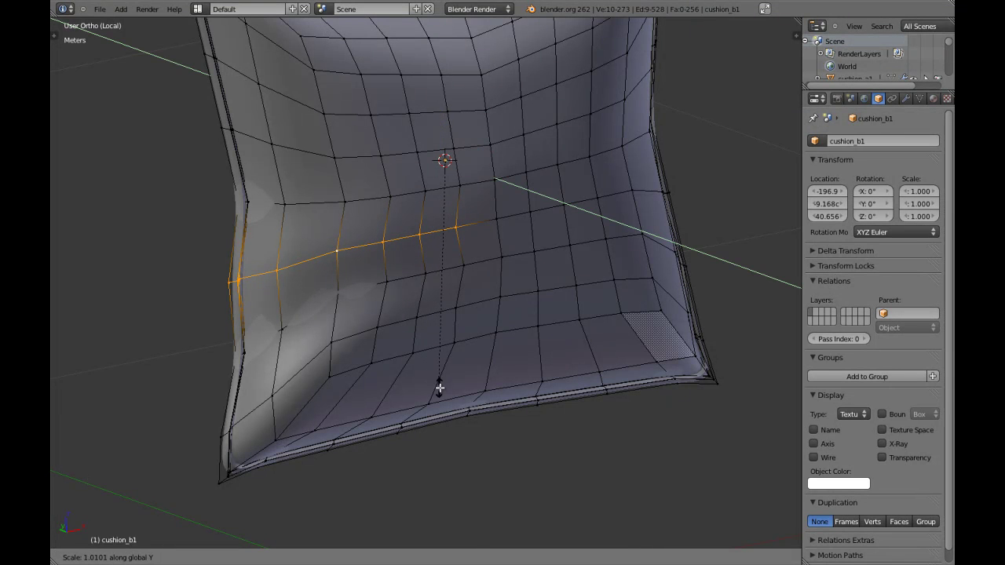
pyautogui.keyDown('shift'); pyautogui.click(440, 388); pyautogui.keyUp('shift')
pyautogui.keyDown('shift'); pyautogui.click(466, 230); pyautogui.keyUp('shift')
pyautogui.press('s')
pyautogui.press('y')
pyautogui.keyDown('shift'); pyautogui.click(439, 248); pyautogui.keyUp('shift')
# Step: Deselect two more inner vertices of the upper row one by one, scaling the remaining ones along global Y after each
pyautogui.keyDown('shift'); pyautogui.rightClick(424, 238); pyautogui.keyUp('shift')
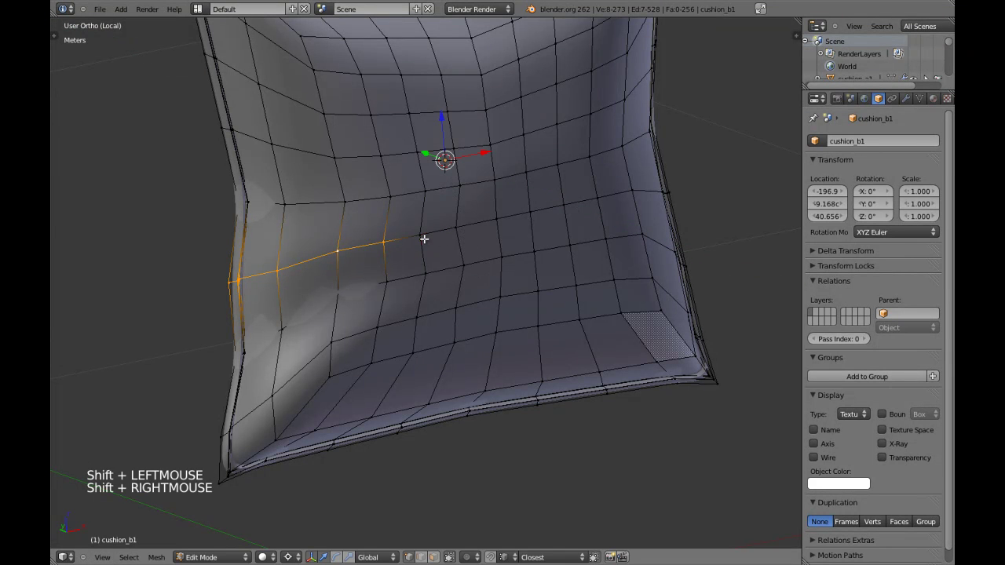
pyautogui.press('s')
pyautogui.press('y')
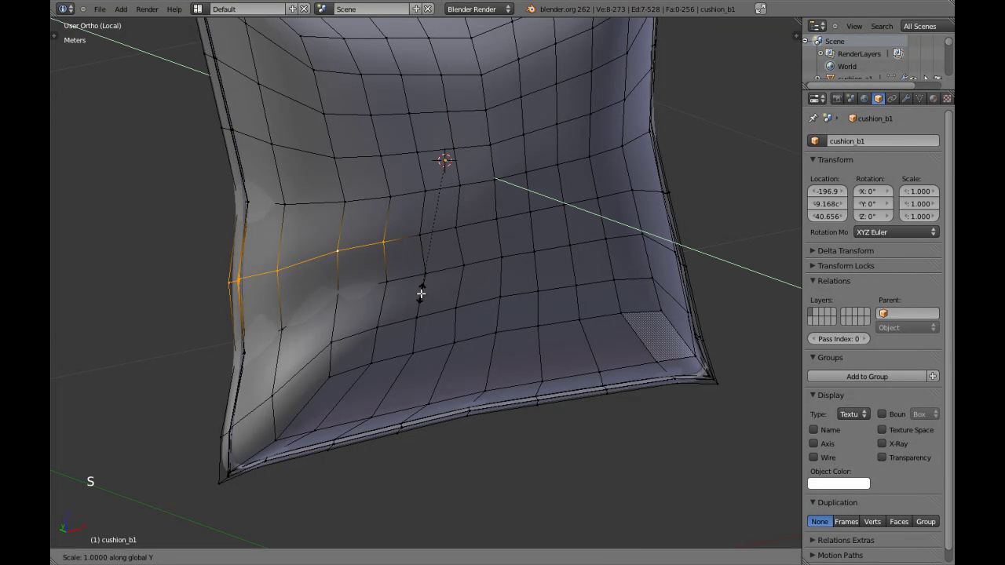
pyautogui.keyDown('shift'); pyautogui.click(429, 306); pyautogui.keyUp('shift')
pyautogui.keyDown('shift'); pyautogui.rightClick(393, 254); pyautogui.keyUp('shift')
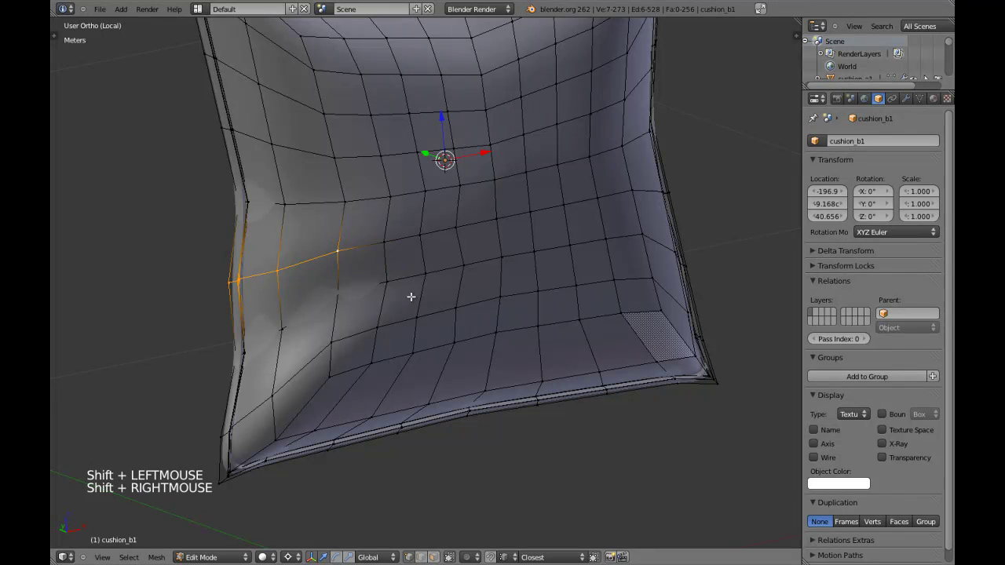
pyautogui.press('s')
pyautogui.press('y')
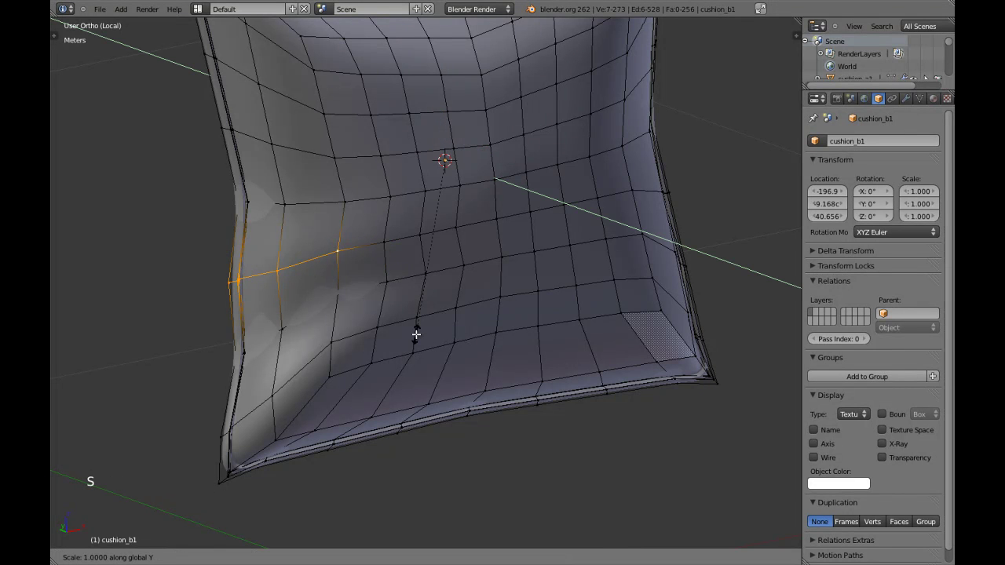
pyautogui.keyDown('shift'); pyautogui.click(384, 317); pyautogui.keyUp('shift')
# Step: Deselect the upper row's bend vertex, check the smoothed cushion, and scale the left-side vertices by about 1.009 along global X
pyautogui.keyDown('shift'); pyautogui.rightClick(359, 275); pyautogui.keyUp('shift')
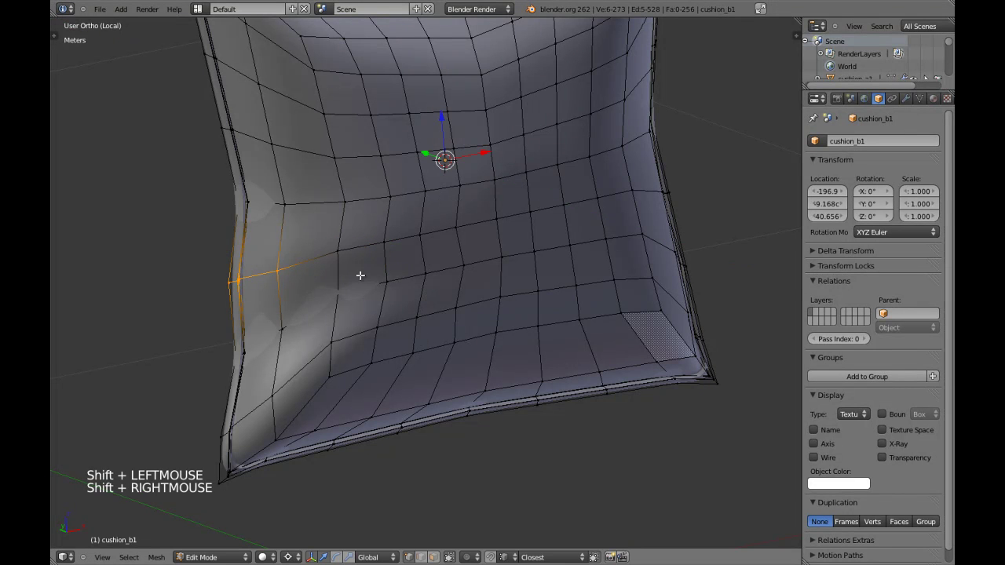
pyautogui.press('Tab')
pyautogui.scroll(-3, 392, 306)
pyautogui.moveTo(409, 319); pyautogui.dragTo(357, 277, button='middle')
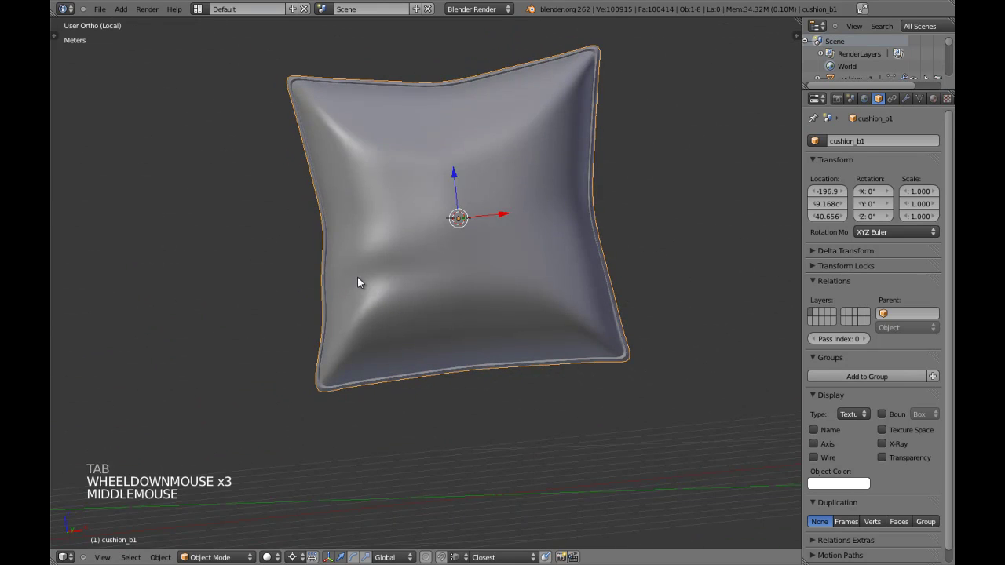
pyautogui.press('KP_1')
pyautogui.press('Tab')
pyautogui.scroll(2, 357, 277)
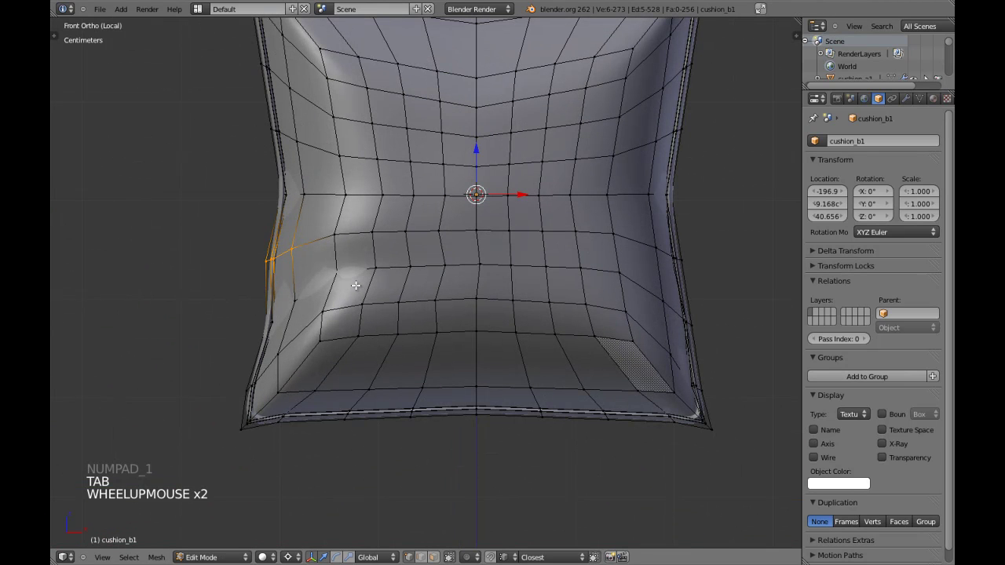
pyautogui.press('s')
pyautogui.press('x')
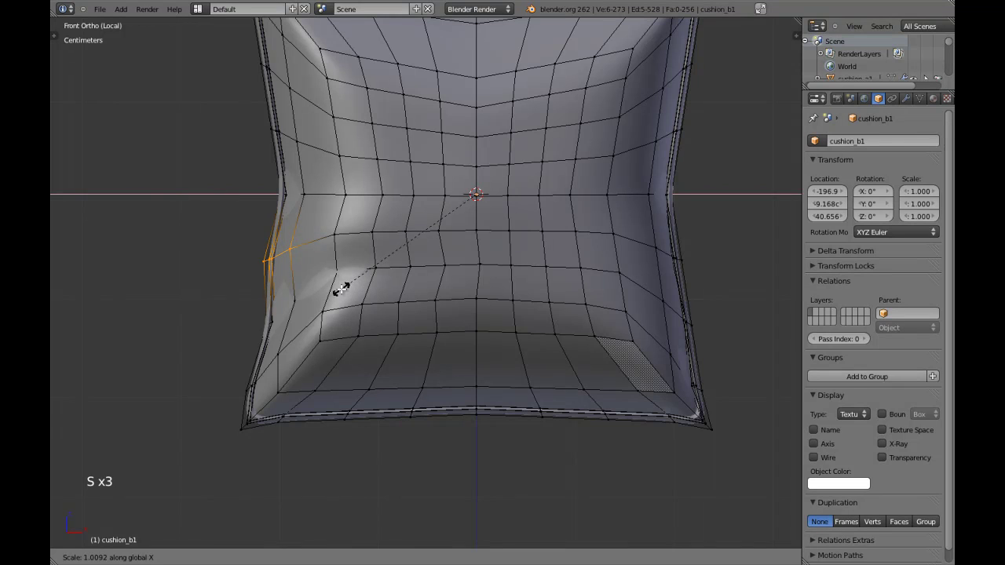
pyautogui.keyDown('shift'); pyautogui.click(341, 289); pyautogui.keyUp('shift')
# Step: Select only the left seam vertices at the crease and move them about 6.9 mm in X and 4.8 mm up in Z
pyautogui.press('a')
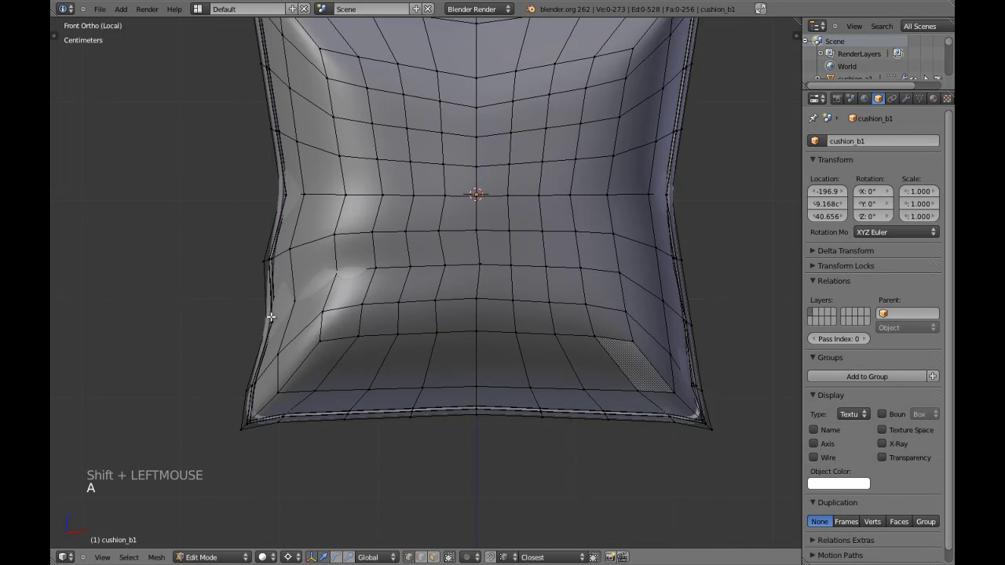
pyautogui.press('z')
pyautogui.keyDown('shift'); pyautogui.moveTo(267, 315); pyautogui.dragTo(298, 284, button='middle'); pyautogui.keyUp('shift')
pyautogui.scroll(1, 290, 287)
pyautogui.press('c')
pyautogui.rightClick(275, 293)
pyautogui.press('z')
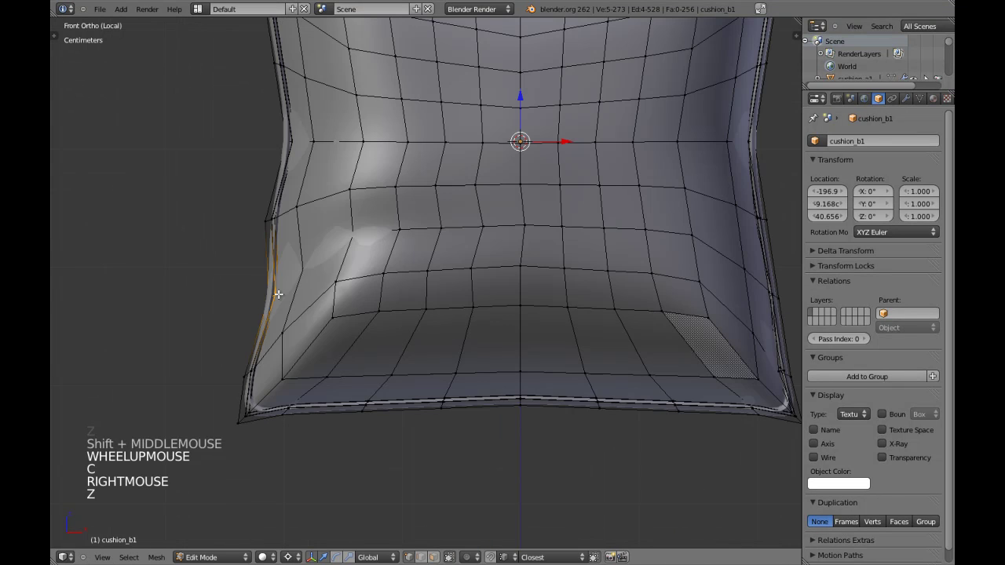
pyautogui.hotkey('ctrl', ',')
pyautogui.press('g')
pyautogui.moveTo(272, 291); pyautogui.dragTo(311, 246, button='middle')
pyautogui.keyDown('shift'); pyautogui.rightClick(320, 220); pyautogui.keyUp('shift')
pyautogui.press('g')
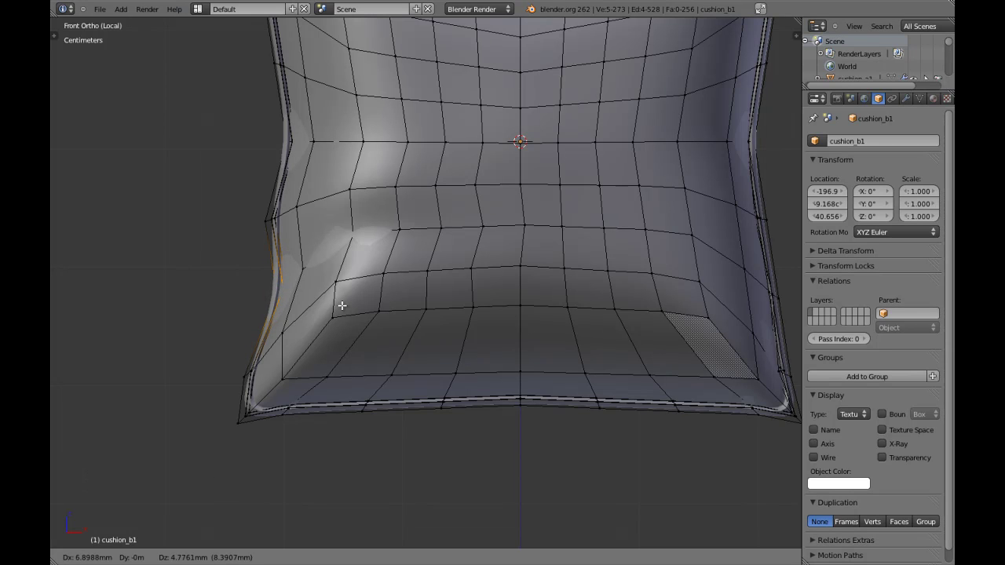
pyautogui.click(342, 305)
# Step: Select the left half of the horizontal edge loop below the crease and move it slightly upward
pyautogui.press('a')
pyautogui.keyDown('alt'); pyautogui.keyDown('shift'); pyautogui.rightClick(310, 315); pyautogui.keyUp('shift'); pyautogui.keyUp('alt')
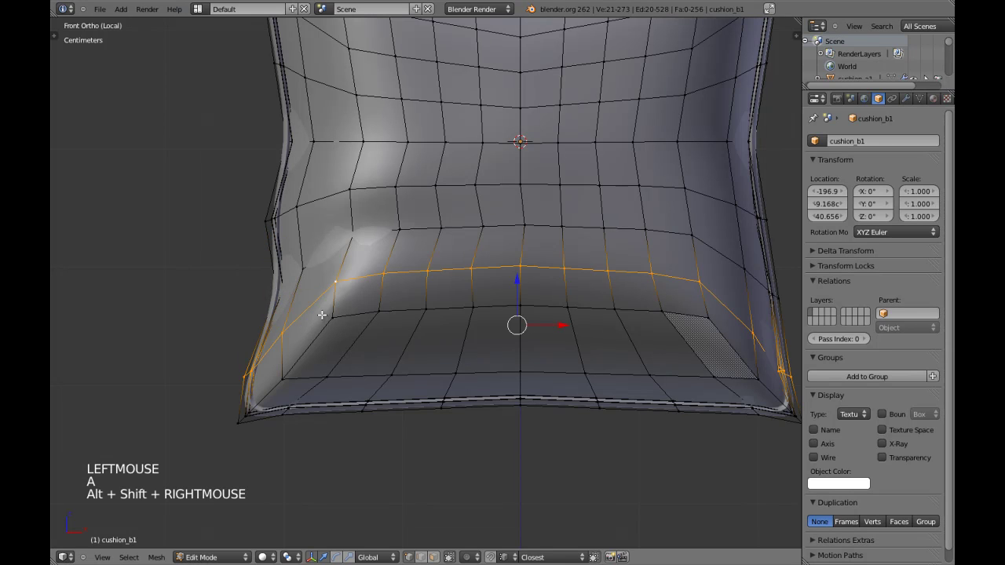
pyautogui.press('z')
pyautogui.keyDown('shift'); pyautogui.moveTo(449, 337); pyautogui.dragTo(364, 335, button='middle'); pyautogui.keyUp('shift')
pyautogui.press('c')
pyautogui.moveTo(460, 269); pyautogui.dragTo(641, 377, button='middle')
pyautogui.rightClick(363, 307)
pyautogui.press('z')
pyautogui.keyDown('shift'); pyautogui.moveTo(363, 307); pyautogui.dragTo(332, 329, button='middle'); pyautogui.keyUp('shift')
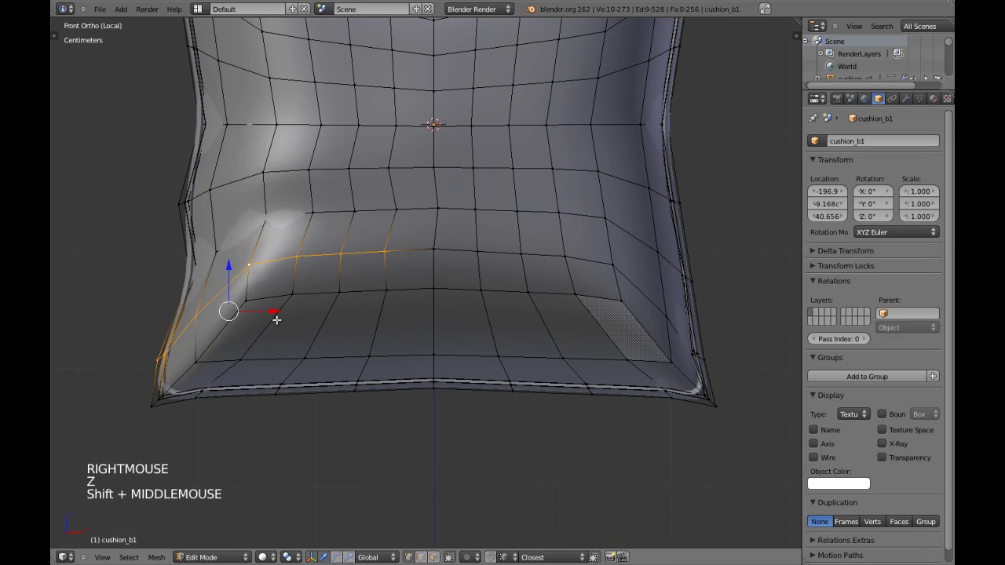
pyautogui.press('g')
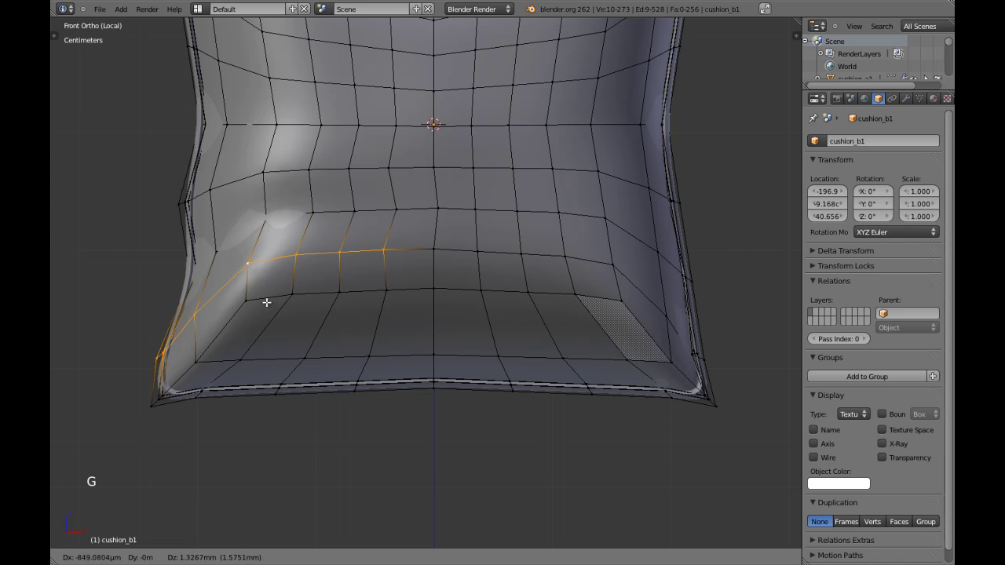
pyautogui.click(264, 295)
# Step: Check the smoothed cushion in Object Mode, then set the pivot to the 3D cursor and scale the lower half loop along global Y
pyautogui.scroll(-3, 337, 350)
pyautogui.press('Tab')
pyautogui.moveTo(336, 350); pyautogui.dragTo(417, 301, button='middle')
pyautogui.press('KP_1')
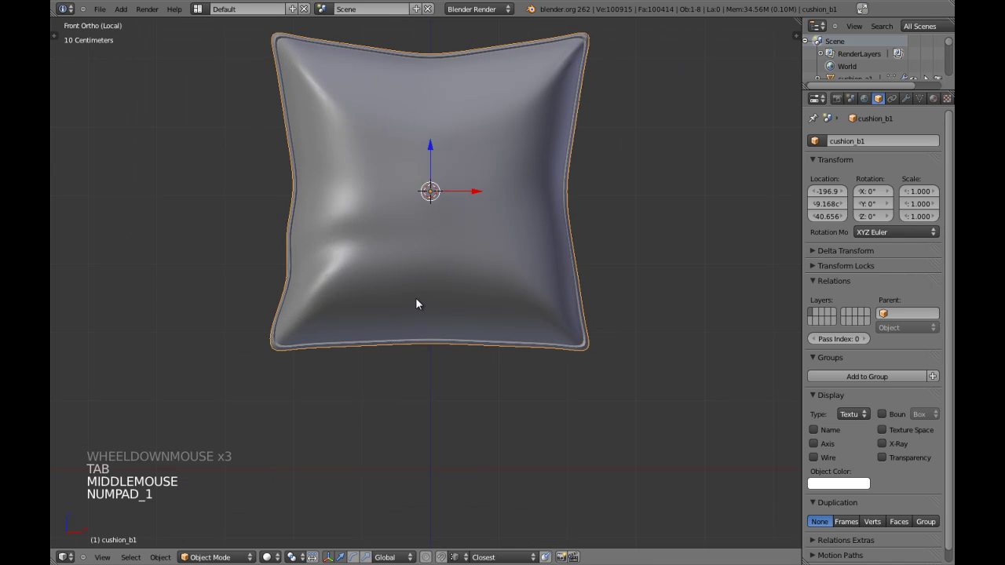
pyautogui.press('Tab')
pyautogui.scroll(1, 416, 302)
pyautogui.press('.')
pyautogui.press('s')
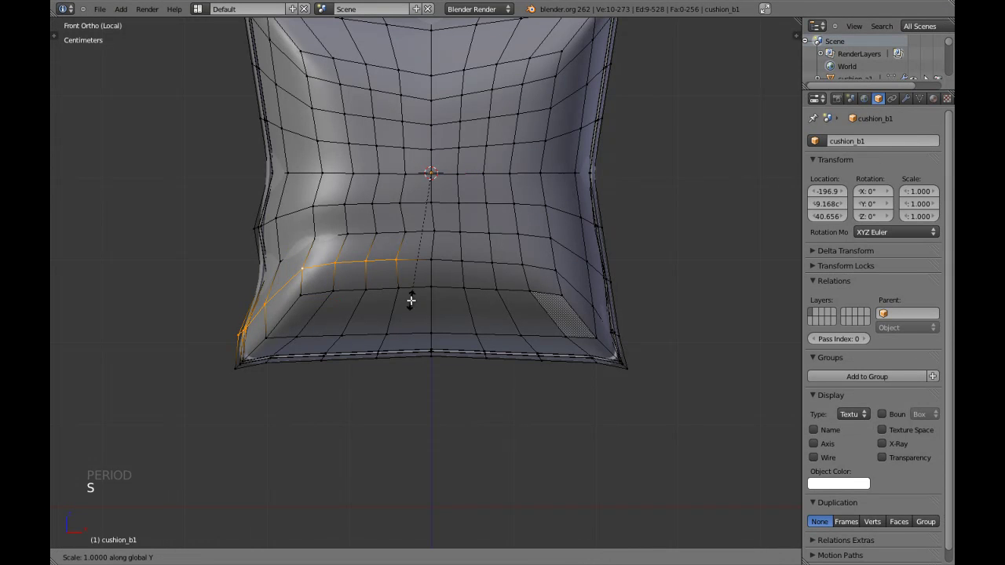
pyautogui.keyDown('shift'); pyautogui.click(412, 305); pyautogui.keyUp('shift')
# Step: Add the cushion's whole lower-left corner region to the selection and scale it very slightly along global Y
pyautogui.scroll(-2, 412, 305)
pyautogui.scroll(1, 388, 313)
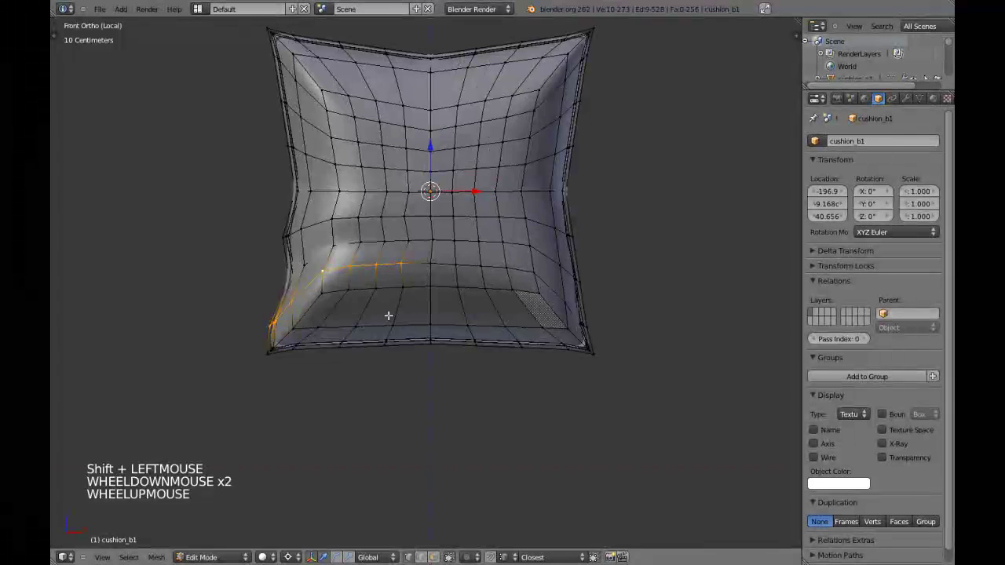
pyautogui.press('z')
pyautogui.press('c')
pyautogui.moveTo(307, 364); pyautogui.dragTo(361, 314)
pyautogui.rightClick(365, 314)
pyautogui.press('z')
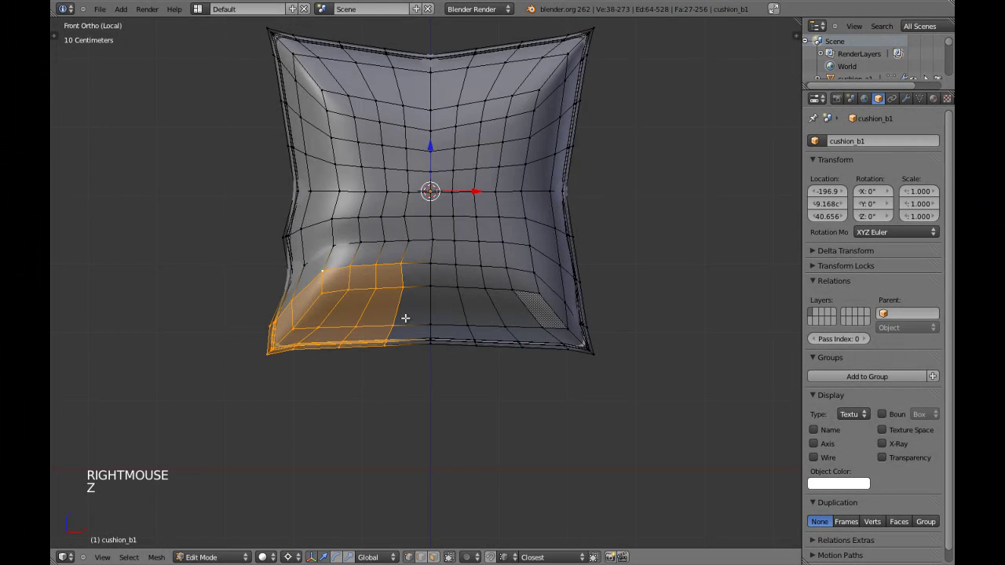
pyautogui.scroll(2, 407, 318)
pyautogui.press('s')
pyautogui.press('s')
pyautogui.press('s')
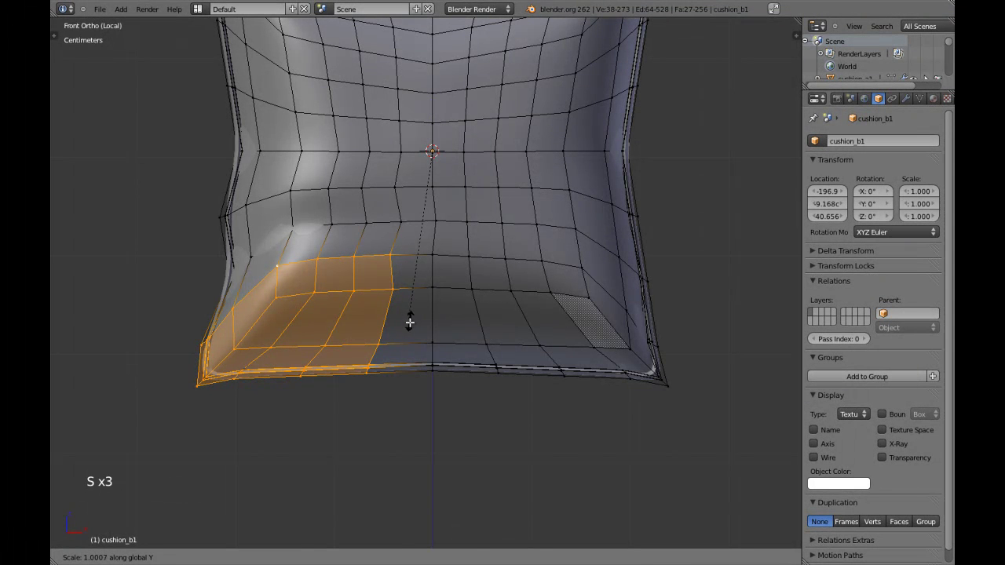
pyautogui.keyDown('shift'); pyautogui.click(409, 322); pyautogui.keyUp('shift')
# Step: Reduce the lower-left corner selection loop by loop, scale the remaining corner slightly along global Y, and check the smoothed cushion
pyautogui.keyDown('alt'); pyautogui.keyDown('shift'); pyautogui.rightClick(385, 319); pyautogui.keyUp('shift'); pyautogui.keyUp('alt')
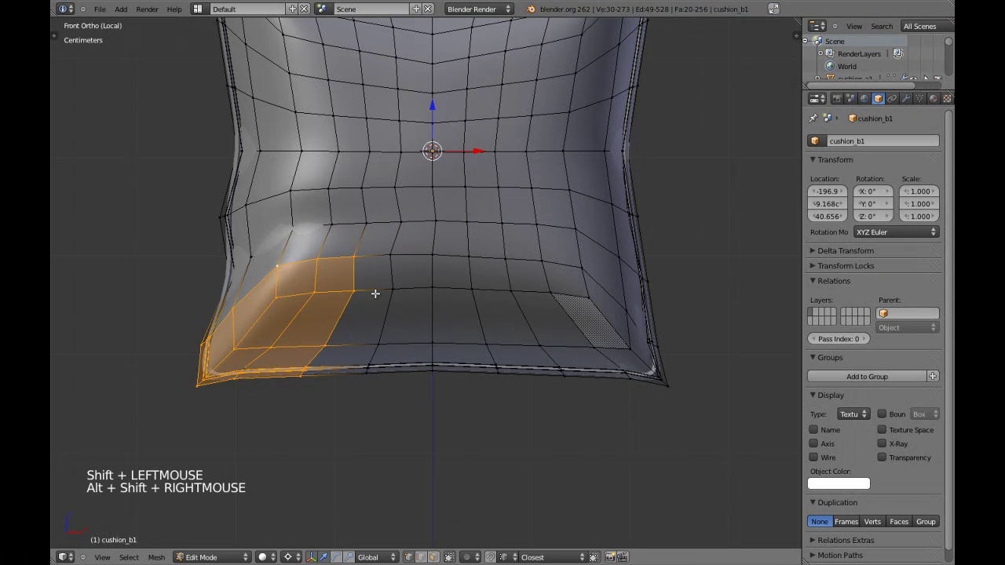
pyautogui.keyDown('alt'); pyautogui.keyDown('shift'); pyautogui.rightClick(343, 270); pyautogui.keyUp('shift'); pyautogui.keyUp('alt')
pyautogui.press('s')
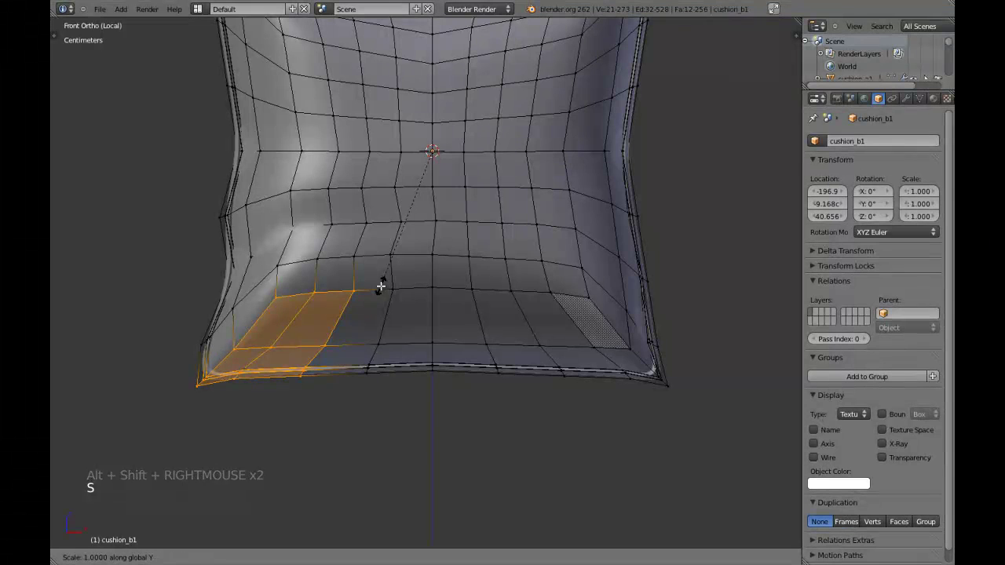
pyautogui.keyDown('shift'); pyautogui.click(378, 341); pyautogui.keyUp('shift')
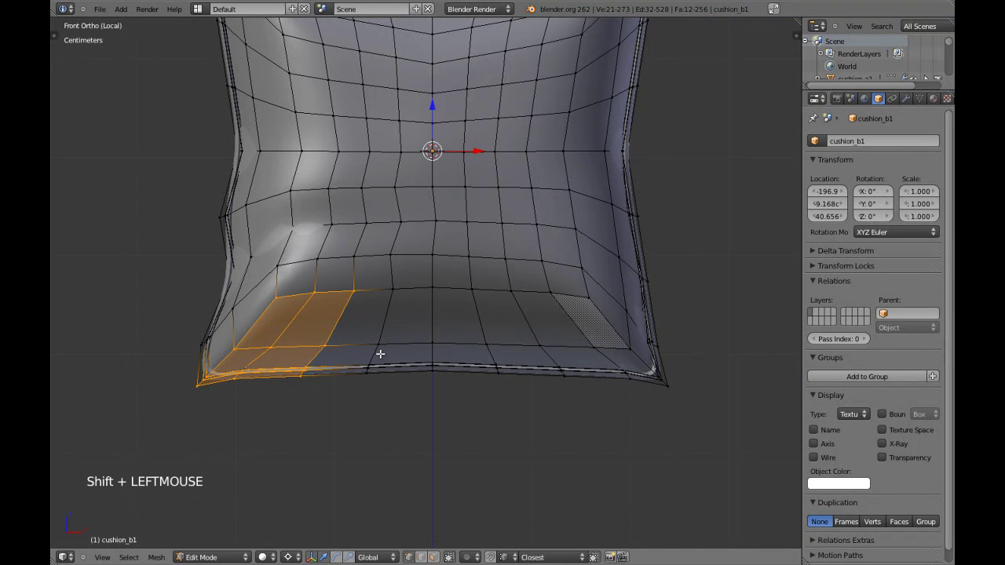
pyautogui.press('Tab')
pyautogui.scroll(-6, 406, 325)
pyautogui.moveTo(405, 325)
pyautogui.mouseDown(button='middle')
pyautogui.moveTo(372, 330)
pyautogui.moveTo(439, 287)
pyautogui.moveTo(407, 250)
pyautogui.moveTo(375, 254)
pyautogui.moveTo(372, 264)
pyautogui.mouseUp(button='middle')
pyautogui.scroll(2, 427, 266)
pyautogui.press('KP_1')
# Step: Select the left half of the first horizontal edge loop below the middle, then rotate it slightly about the 3D cursor and scale it
pyautogui.press('Tab')
pyautogui.scroll(1, 431, 262)
pyautogui.scroll(3, 432, 262)
pyautogui.press('a')
pyautogui.keyDown('alt'); pyautogui.keyDown('shift'); pyautogui.rightClick(383, 235); pyautogui.keyUp('shift'); pyautogui.keyUp('alt')
pyautogui.press('z')
pyautogui.press('c')
pyautogui.moveTo(462, 235)
pyautogui.mouseDown(button='middle')
pyautogui.moveTo(440, 225)
pyautogui.moveTo(607, 244)
pyautogui.mouseUp(button='middle')
pyautogui.rightClick(607, 245)
pyautogui.press('z')
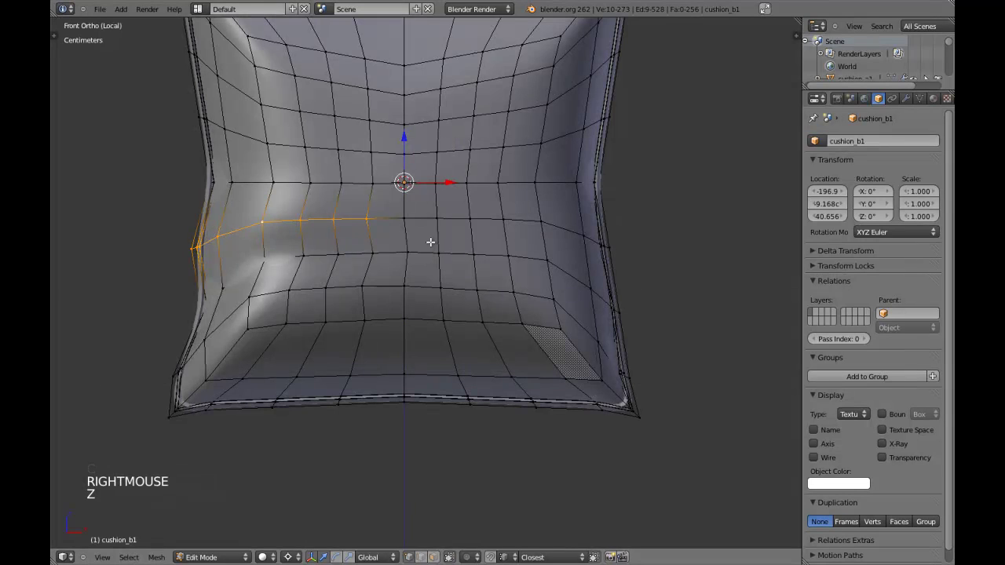
pyautogui.press('r')
pyautogui.press('s')
pyautogui.press('s')
pyautogui.keyDown('shift'); pyautogui.click(291, 177); pyautogui.keyUp('shift')
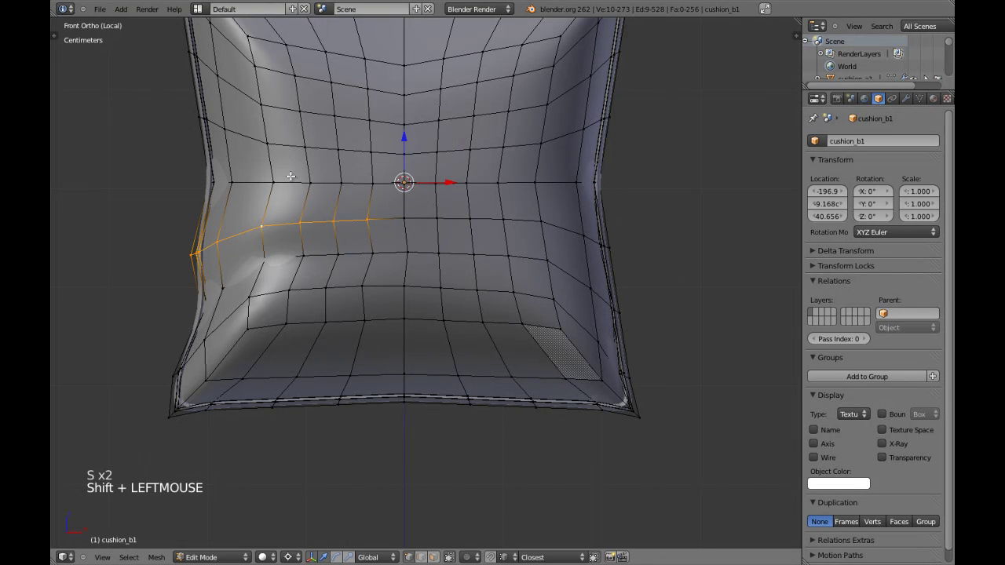
# Step: Examine the smoothed crease in Object Mode from the front, the side and oblique angles
pyautogui.press('Tab')
pyautogui.scroll(-3, 345, 195)
pyautogui.keyDown('shift'); pyautogui.moveTo(379, 278); pyautogui.dragTo(408, 251, button='middle'); pyautogui.keyUp('shift')
pyautogui.scroll(2, 408, 250)
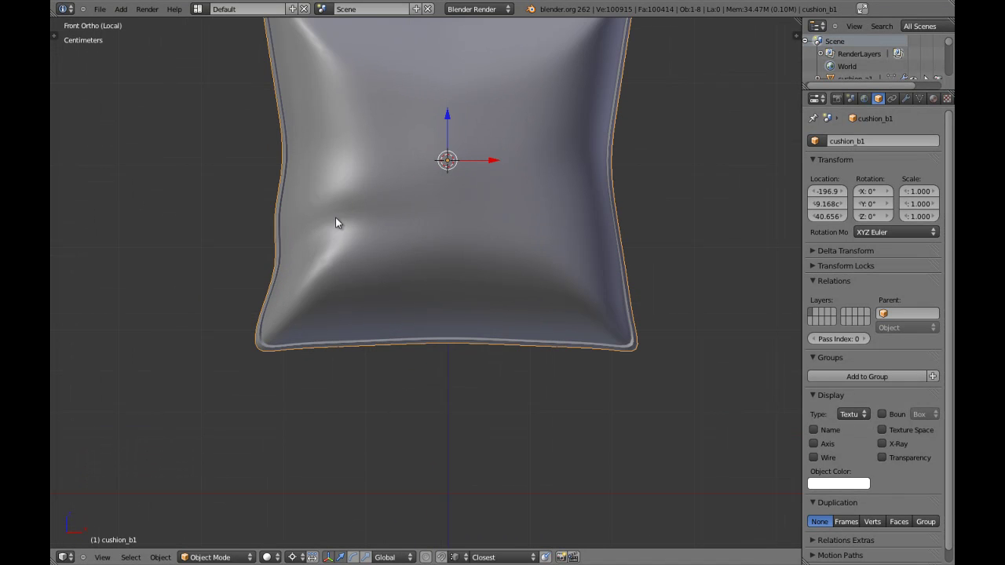
pyautogui.scroll(4, 336, 219)
pyautogui.keyDown('shift'); pyautogui.moveTo(298, 244); pyautogui.dragTo(367, 247, button='middle'); pyautogui.keyUp('shift')
pyautogui.scroll(-2, 367, 246)
pyautogui.moveTo(424, 282); pyautogui.dragTo(404, 239, button='middle')
pyautogui.moveTo(358, 289); pyautogui.dragTo(431, 328, button='middle')
pyautogui.press('KP_3')
pyautogui.press('KP_2')
pyautogui.press('KP_1')
# Step: Select the left half of the second horizontal edge loop below the middle and scale it slightly inward along global X
pyautogui.scroll(4, 430, 328)
pyautogui.press('Tab')
pyautogui.press('a')
pyautogui.press('a')
pyautogui.keyDown('alt'); pyautogui.keyDown('shift'); pyautogui.rightClick(480, 308); pyautogui.keyUp('shift'); pyautogui.keyUp('alt')
pyautogui.scroll(-6, 491, 310)
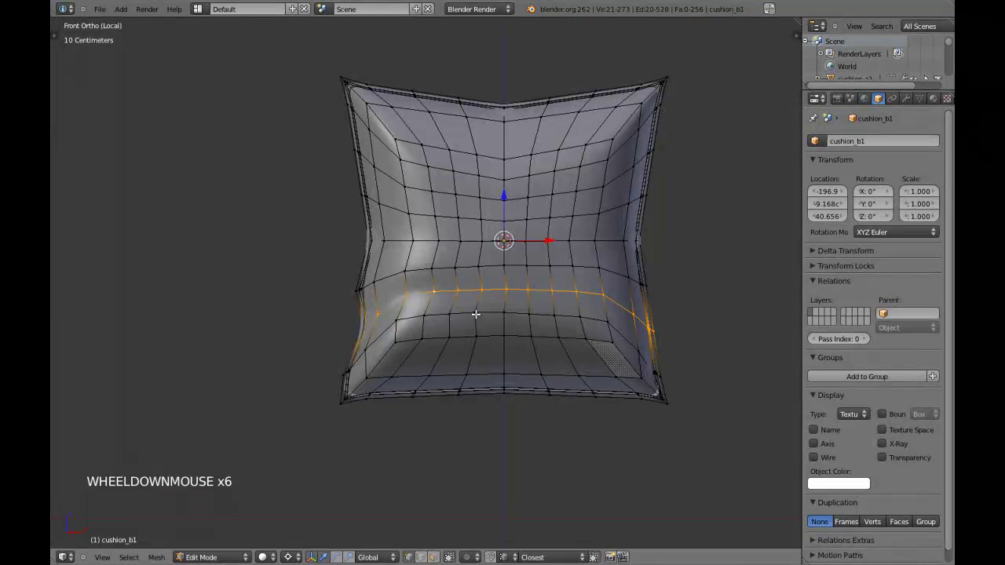
pyautogui.scroll(2, 471, 314)
pyautogui.press('z')
pyautogui.press('c')
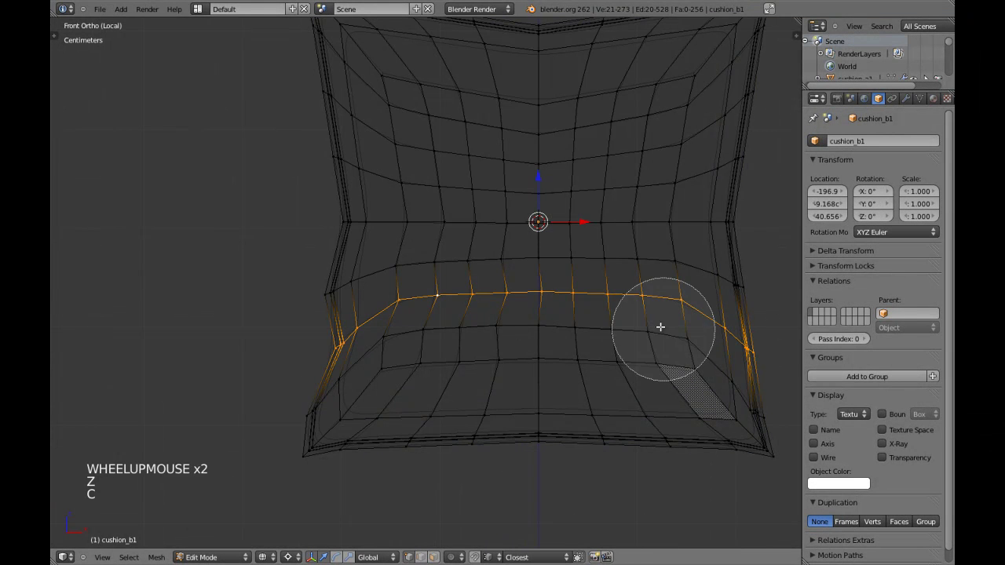
pyautogui.moveTo(583, 291); pyautogui.dragTo(717, 350, button='middle')
pyautogui.rightClick(671, 355)
pyautogui.press('z')
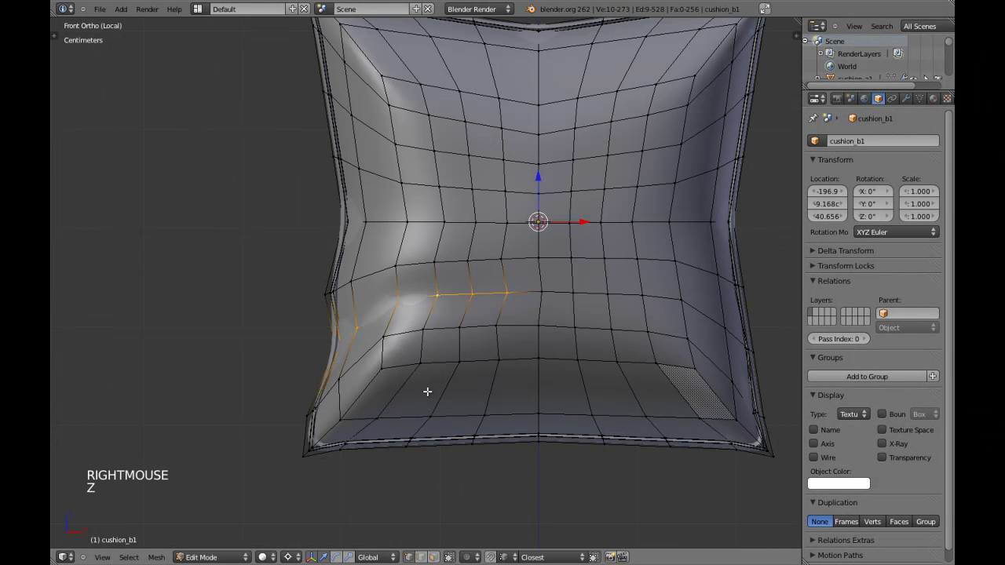
pyautogui.press('s')
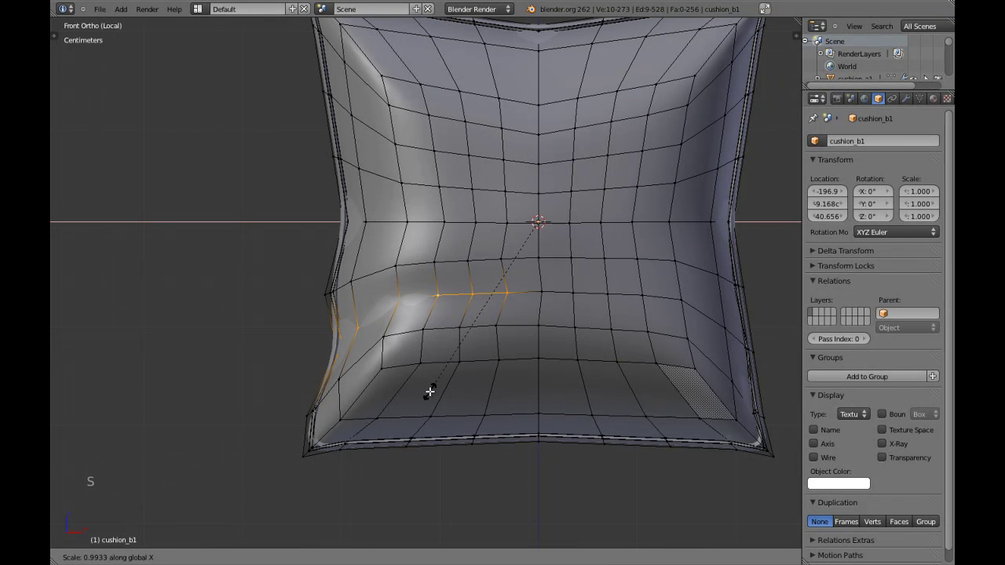
pyautogui.click(430, 386)
# Step: Select only the left half of the first horizontal loop below the middle and scale it slightly outward along global X
pyautogui.press('a')
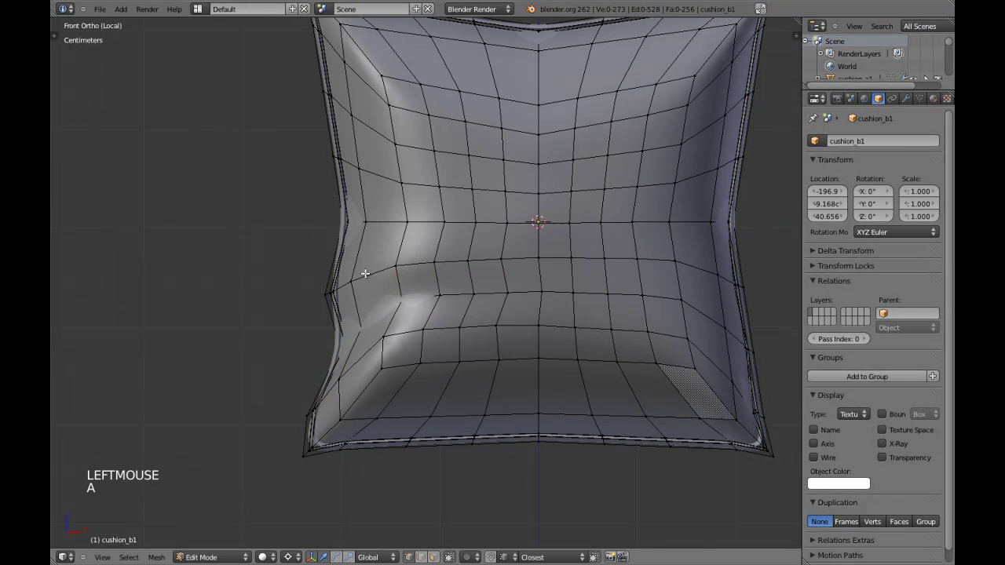
pyautogui.keyDown('alt'); pyautogui.keyDown('shift'); pyautogui.rightClick(359, 274); pyautogui.keyUp('shift'); pyautogui.keyUp('alt')
pyautogui.press('z')
pyautogui.press('c')
pyautogui.moveTo(583, 251); pyautogui.dragTo(740, 291, button='middle')
pyautogui.rightClick(658, 294)
pyautogui.press('z')
pyautogui.press('s')
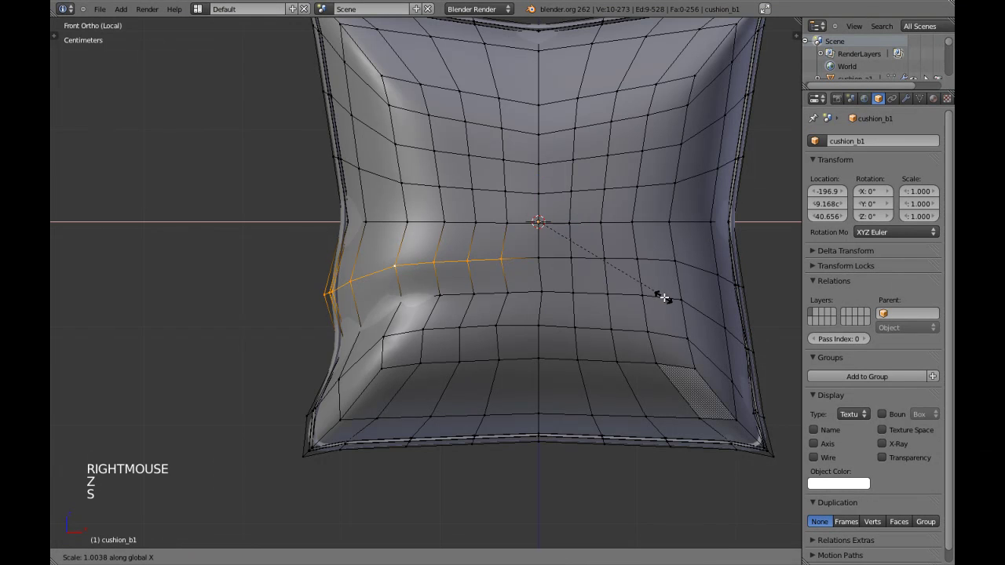
pyautogui.keyDown('shift'); pyautogui.click(673, 301); pyautogui.keyUp('shift')
# Step: Compare the smoothed cushion with its edit mesh around the lower-left crease
pyautogui.press('Tab')
pyautogui.scroll(-3, 481, 312)
pyautogui.scroll(3, 478, 308)
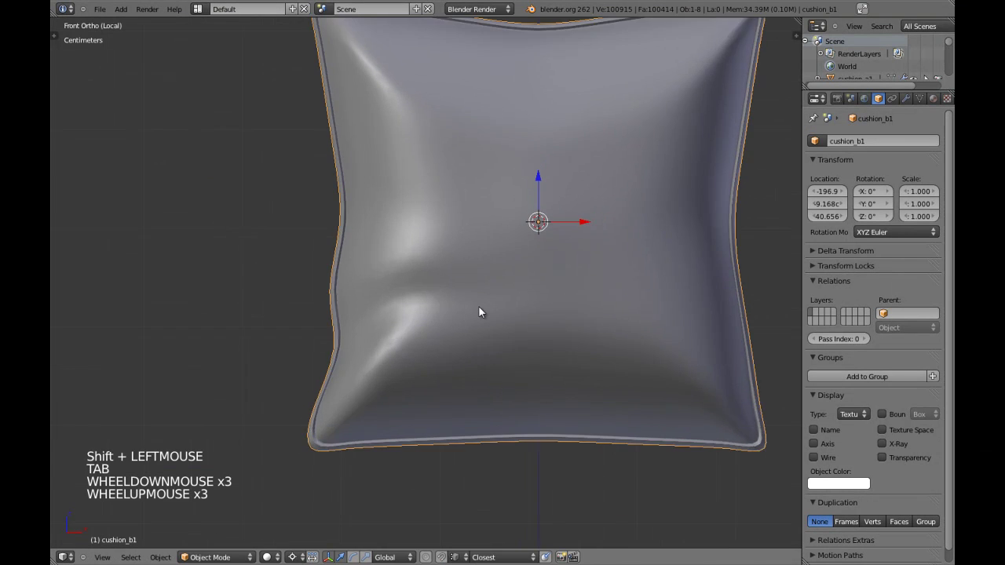
pyautogui.scroll(-2, 479, 308)
pyautogui.scroll(5, 480, 311)
pyautogui.keyDown('shift'); pyautogui.moveTo(478, 305); pyautogui.dragTo(454, 258, button='middle'); pyautogui.keyUp('shift')
pyautogui.scroll(-6, 454, 257)
pyautogui.press('Tab')
pyautogui.scroll(-2, 453, 259)
pyautogui.scroll(6, 451, 282)
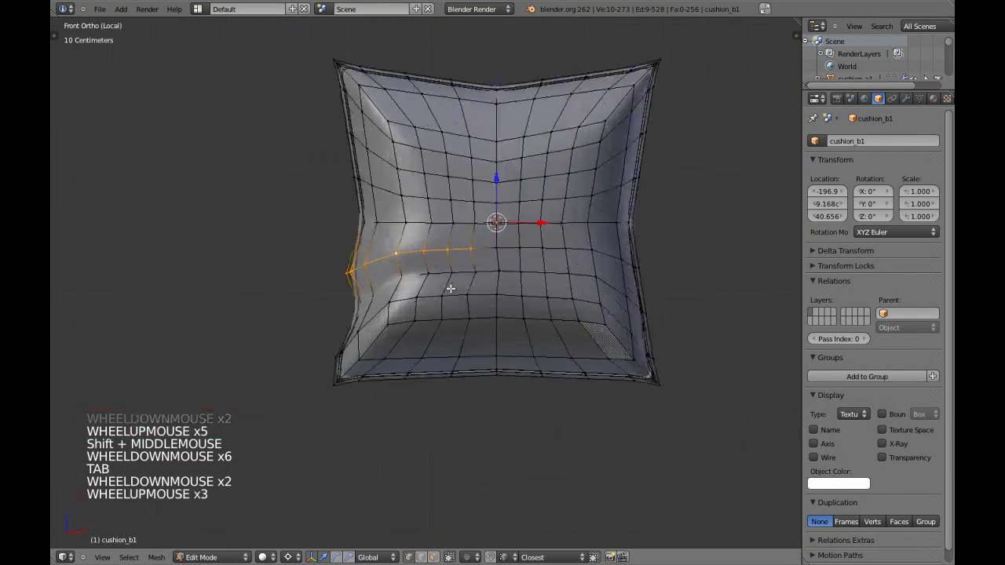
pyautogui.press('Tab')
pyautogui.press('Tab')
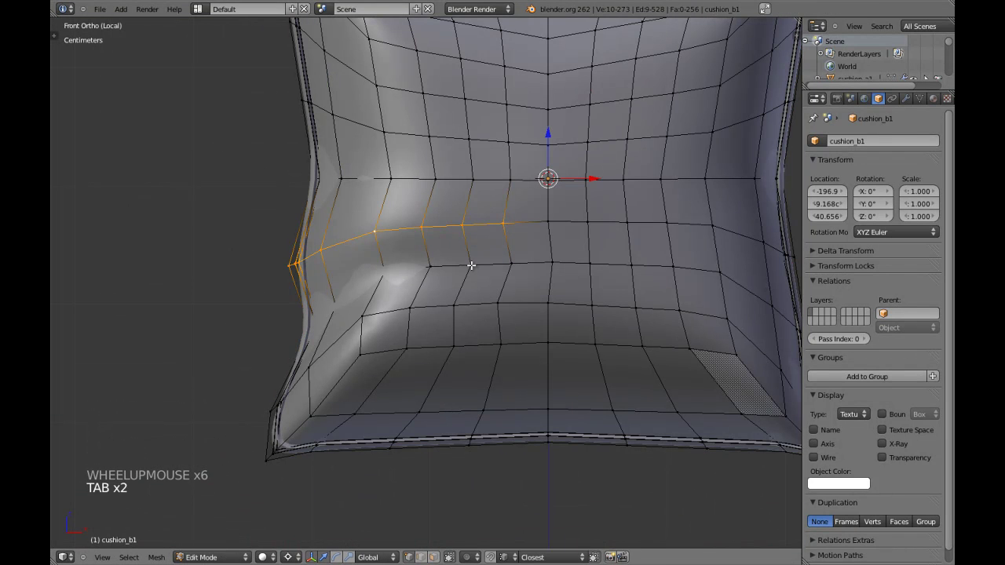
# Step: Select a single vertex beside the crease on the second loop below the middle, then maximize the 3D view and inspect the cushion's outline
pyautogui.rightClick(471, 266)
pyautogui.press('Tab')
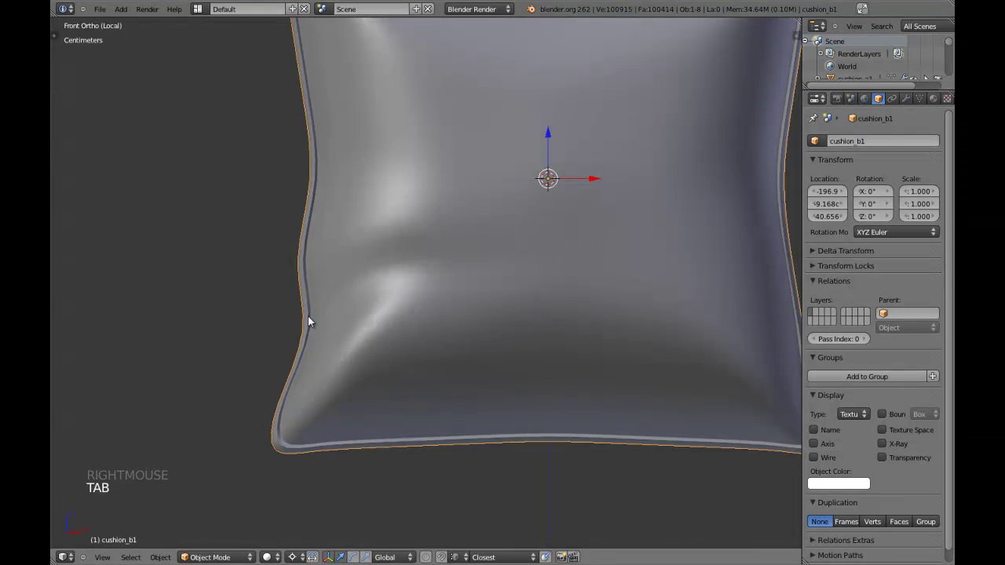
pyautogui.scroll(-2, 476, 282)
pyautogui.keyDown('shift'); pyautogui.moveTo(476, 283); pyautogui.dragTo(440, 313, button='middle'); pyautogui.keyUp('shift')
pyautogui.hotkey('shift', 'space')
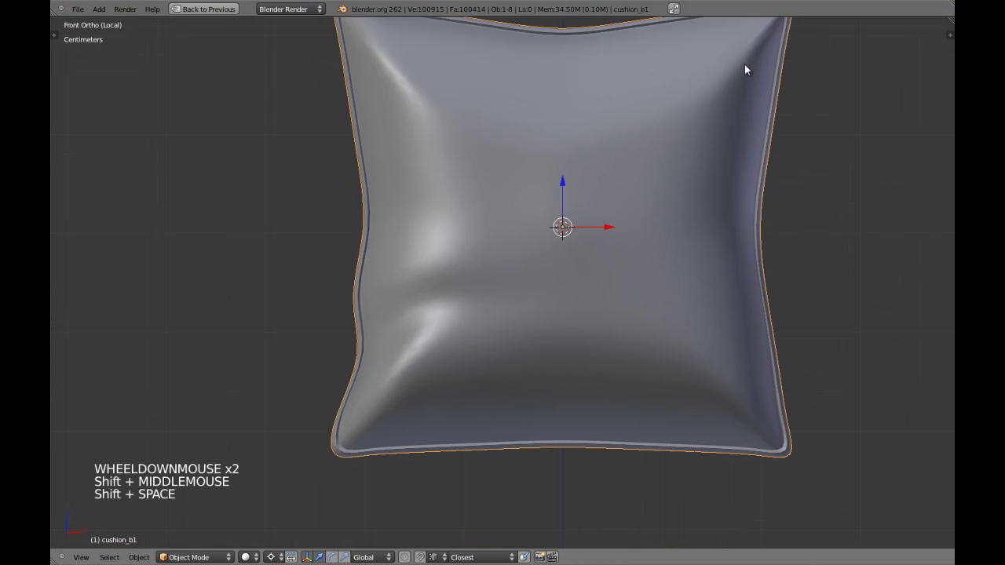
pyautogui.click(544, 232)
pyautogui.scroll(-1, 543, 232)
pyautogui.scroll(-2, 544, 232)
pyautogui.keyDown('shift'); pyautogui.moveTo(487, 289); pyautogui.dragTo(479, 290, button='middle'); pyautogui.keyUp('shift')
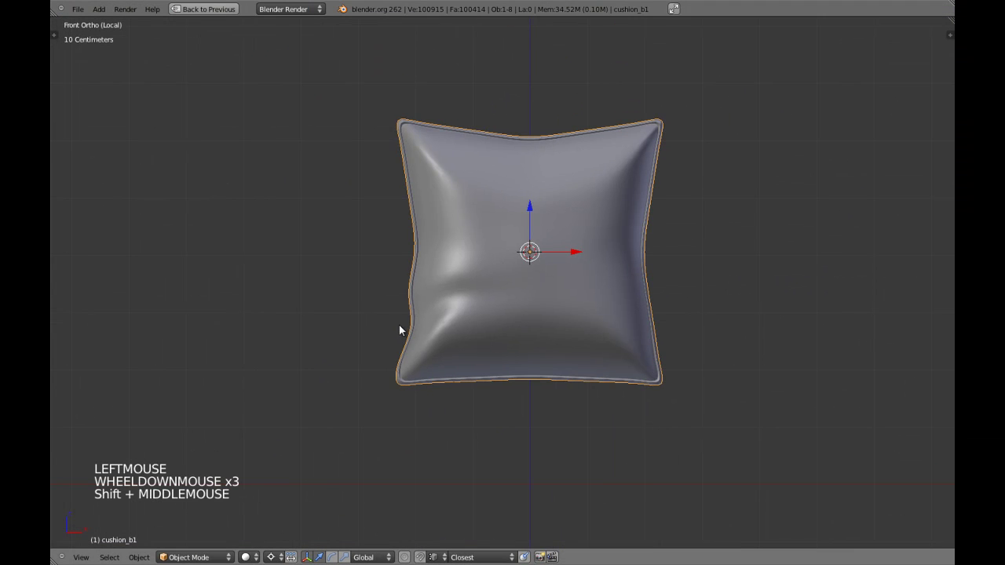
pyautogui.scroll(1, 425, 338)
pyautogui.scroll(3, 401, 326)
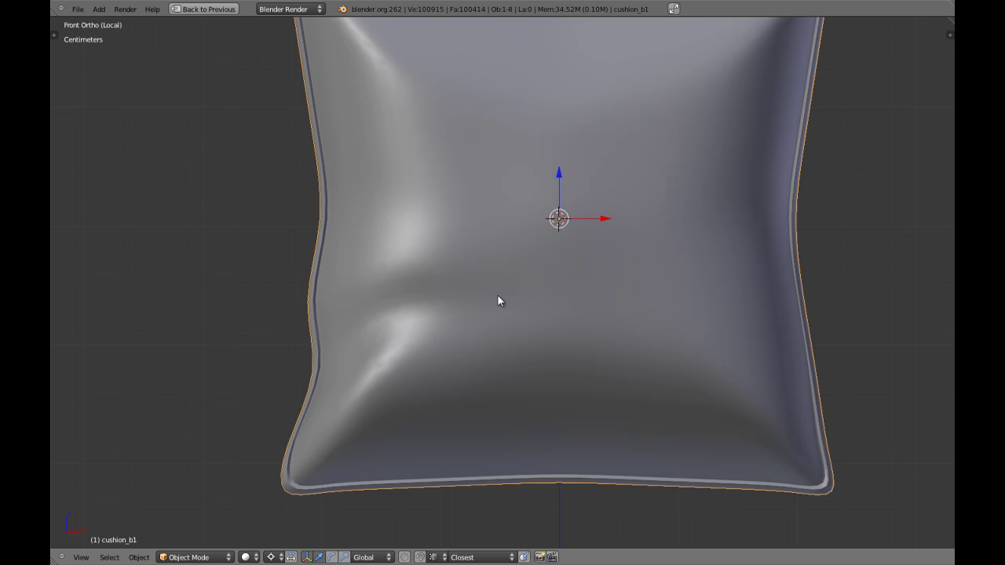
pyautogui.scroll(-2, 483, 302)
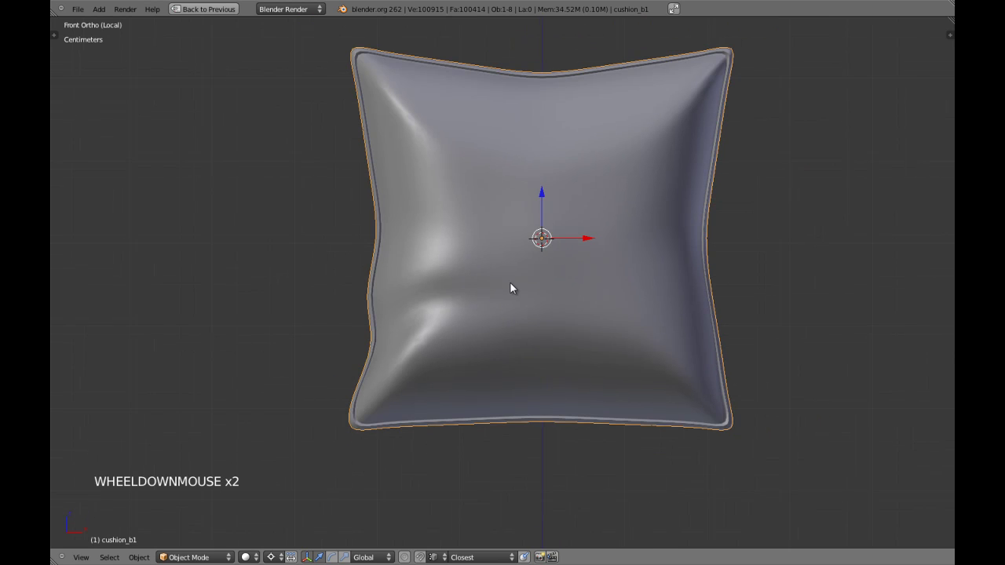
pyautogui.keyDown('shift'); pyautogui.moveTo(511, 288); pyautogui.dragTo(487, 341, button='middle'); pyautogui.keyUp('shift')
pyautogui.scroll(1, 485, 338)
pyautogui.scroll(-1, 485, 337)
# Step: Add three vertices stepping from the crease toward the cushion's centre and move the four about 3 mm inward along global Y
pyautogui.press('Tab')
pyautogui.scroll(2, 486, 335)
pyautogui.scroll(2, 487, 337)
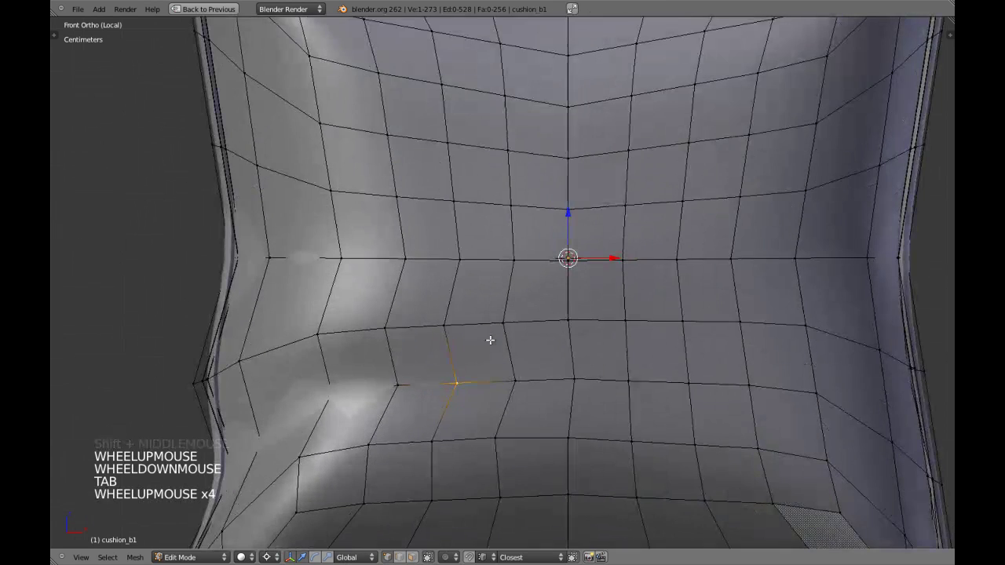
pyautogui.scroll(-1, 498, 346)
pyautogui.keyDown('shift'); pyautogui.rightClick(515, 364); pyautogui.keyUp('shift')
pyautogui.keyDown('shift'); pyautogui.rightClick(556, 314); pyautogui.keyUp('shift')
pyautogui.moveTo(558, 317); pyautogui.dragTo(585, 274, button='middle')
pyautogui.keyDown('shift'); pyautogui.rightClick(586, 268); pyautogui.keyUp('shift')
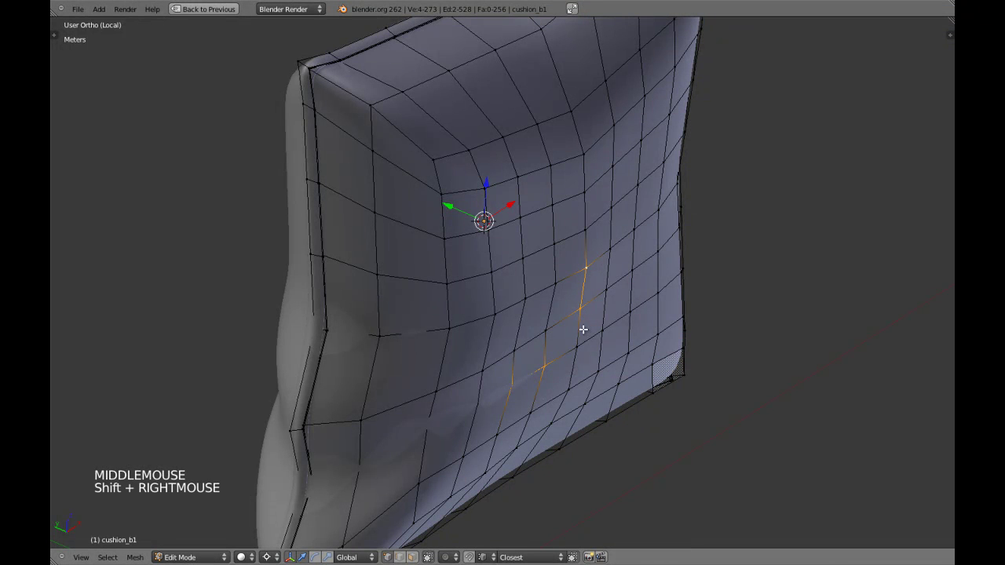
pyautogui.middleClick(564, 367)
pyautogui.press('g')
pyautogui.press('y')
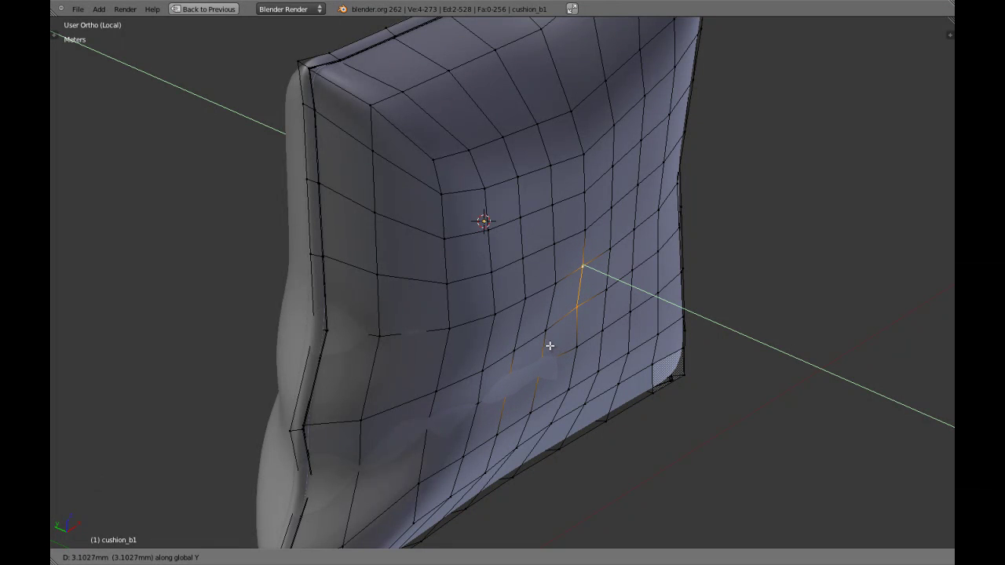
pyautogui.keyDown('shift'); pyautogui.click(545, 341); pyautogui.keyUp('shift')
pyautogui.scroll(-2, 554, 382)
pyautogui.press('Tab')
pyautogui.moveTo(554, 382); pyautogui.dragTo(473, 319, button='middle')
# Step: Select three diagonal vertices below the crease's inner end and move them about 3 mm outward along global Y
pyautogui.press('Tab')
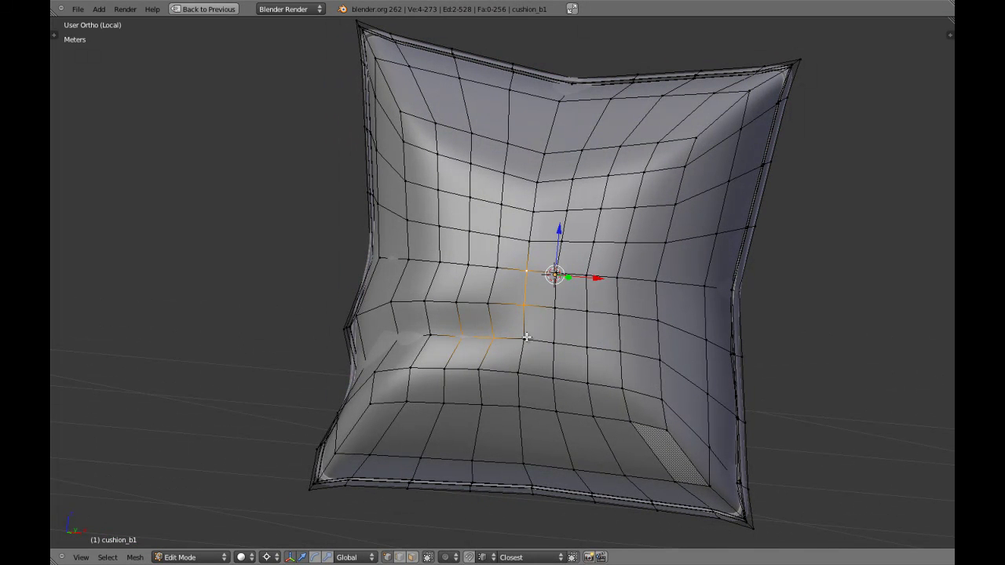
pyautogui.rightClick(519, 372)
pyautogui.keyDown('shift'); pyautogui.rightClick(554, 343); pyautogui.keyUp('shift')
pyautogui.moveTo(495, 358); pyautogui.dragTo(454, 353, button='middle')
pyautogui.press('g')
pyautogui.press('y')
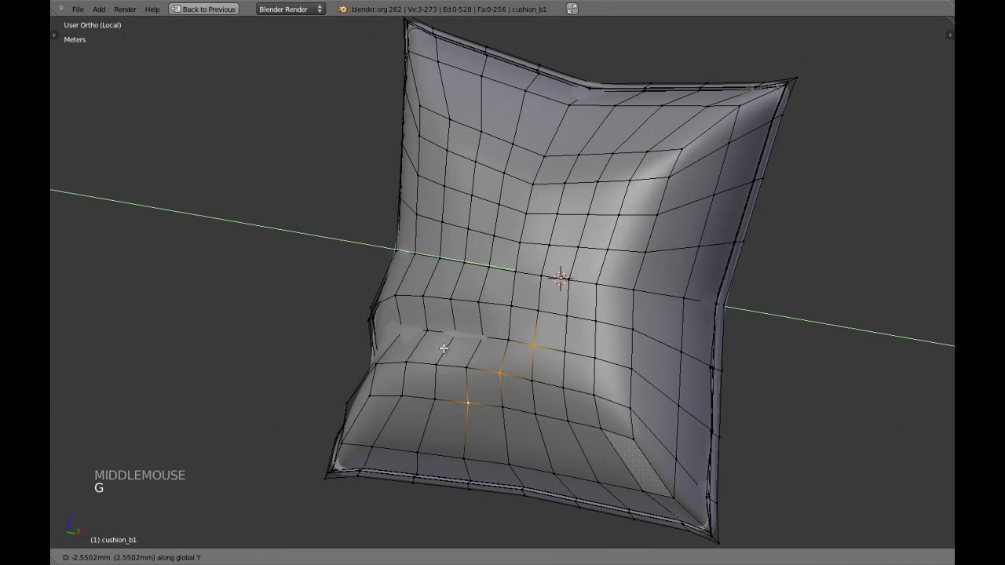
pyautogui.click(431, 343)
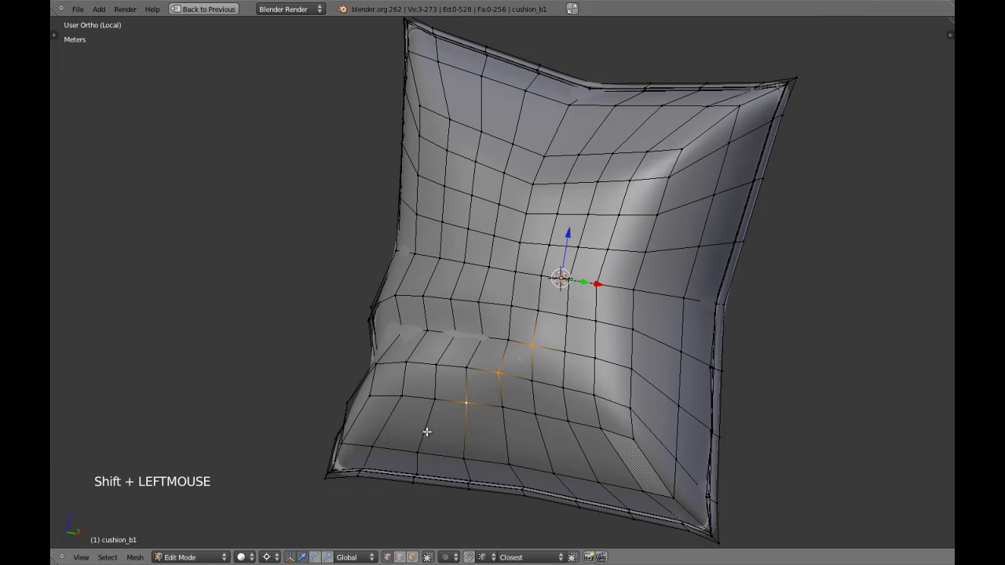
# Step: Adjust the same three vertices along global Y from another angle and check the smoothed surface in Object Mode
pyautogui.moveTo(402, 396); pyautogui.dragTo(468, 329, button='middle')
pyautogui.press('g')
pyautogui.press('y')
pyautogui.click(582, 375)
pyautogui.scroll(-2, 556, 352)
pyautogui.press('Tab')
pyautogui.scroll(3, 536, 293)
pyautogui.moveTo(536, 293); pyautogui.dragTo(500, 288, button='middle')
# Step: Select five vertices in a stepped line above the crease and move them about 1.5 mm outward along global Y
pyautogui.press('Tab')
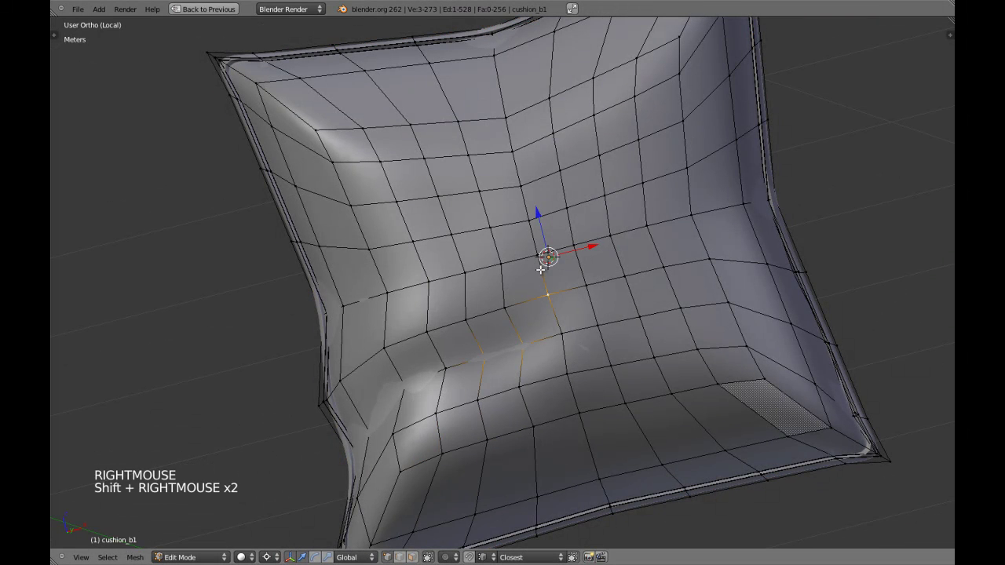
pyautogui.rightClick(469, 273)
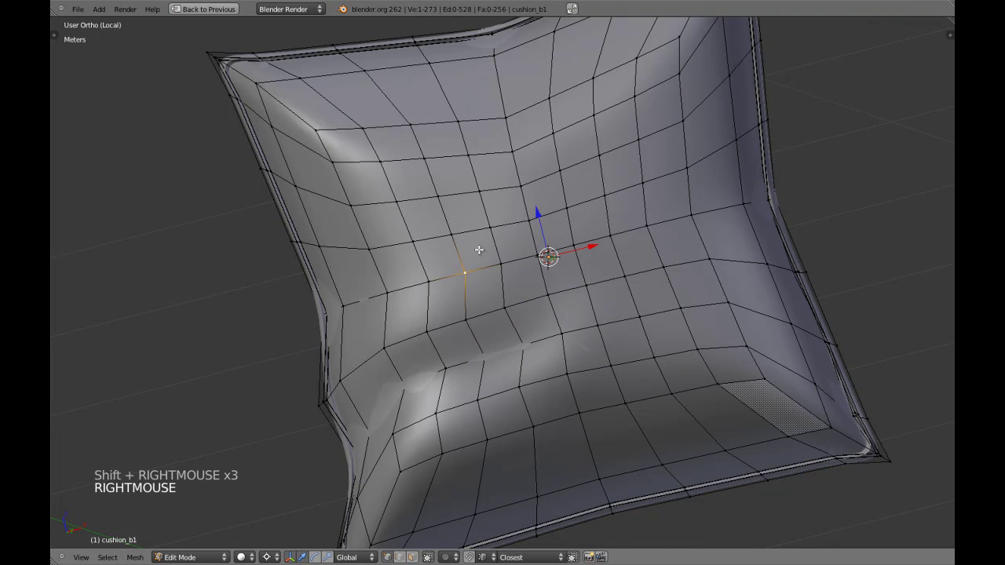
pyautogui.keyDown('shift'); pyautogui.rightClick(390, 288); pyautogui.keyUp('shift')
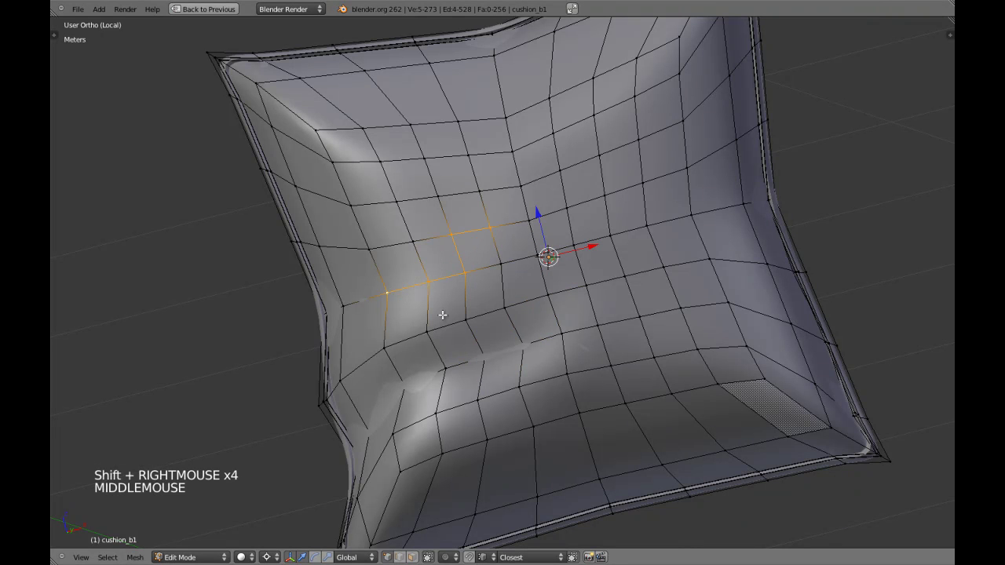
pyautogui.moveTo(444, 314); pyautogui.dragTo(556, 340, button='middle')
pyautogui.press('g')
pyautogui.press('y')
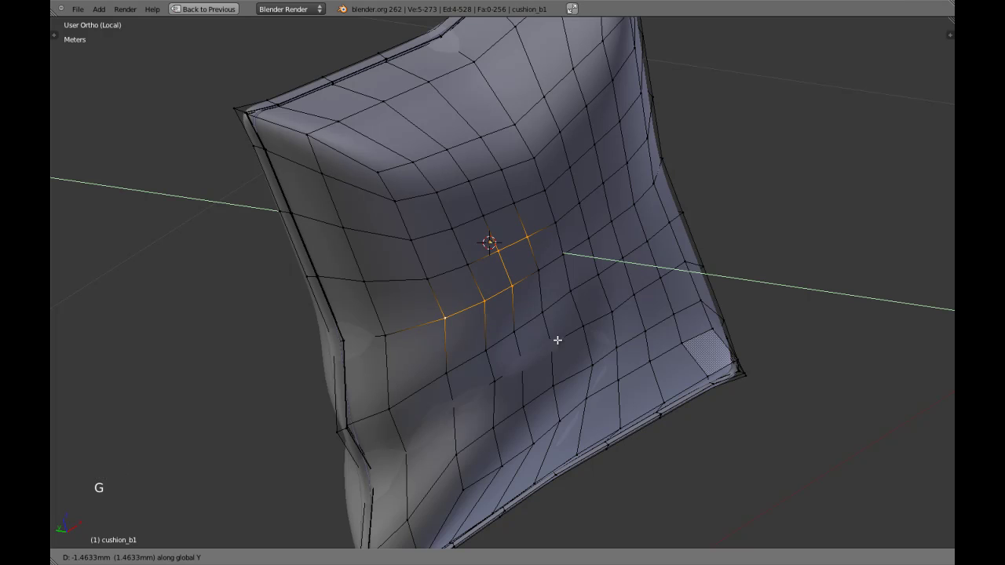
pyautogui.click(557, 339)
# Step: Examine the smoothed cushion from oblique angles and from the front, then compare it with the edit mesh
pyautogui.press('Tab')
pyautogui.scroll(-4, 576, 316)
pyautogui.moveTo(576, 316); pyautogui.dragTo(526, 322, button='middle')
pyautogui.scroll(-3, 477, 262)
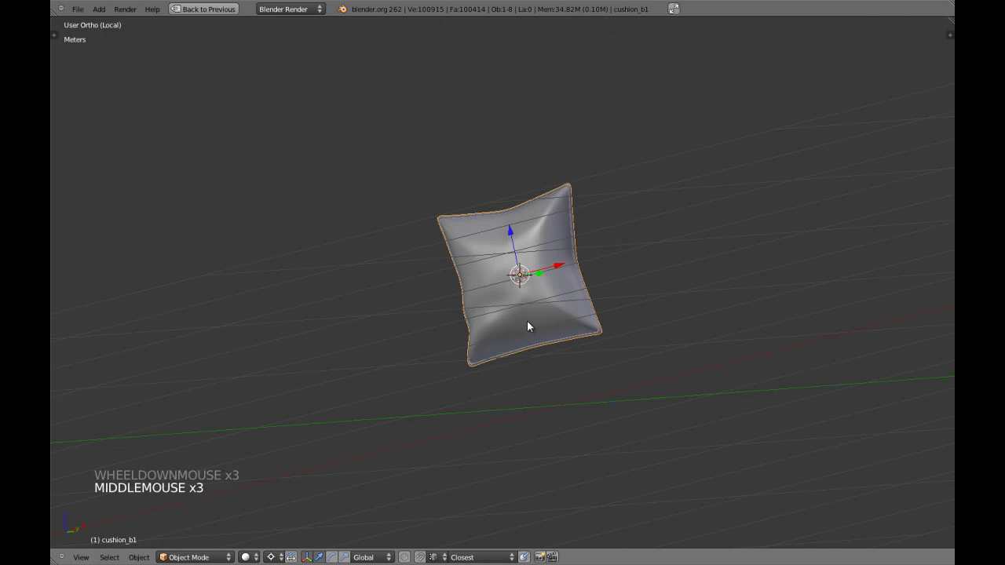
pyautogui.press('KP_1')
pyautogui.press('KP_0')
pyautogui.scroll(5, 528, 321)
pyautogui.press('Tab')
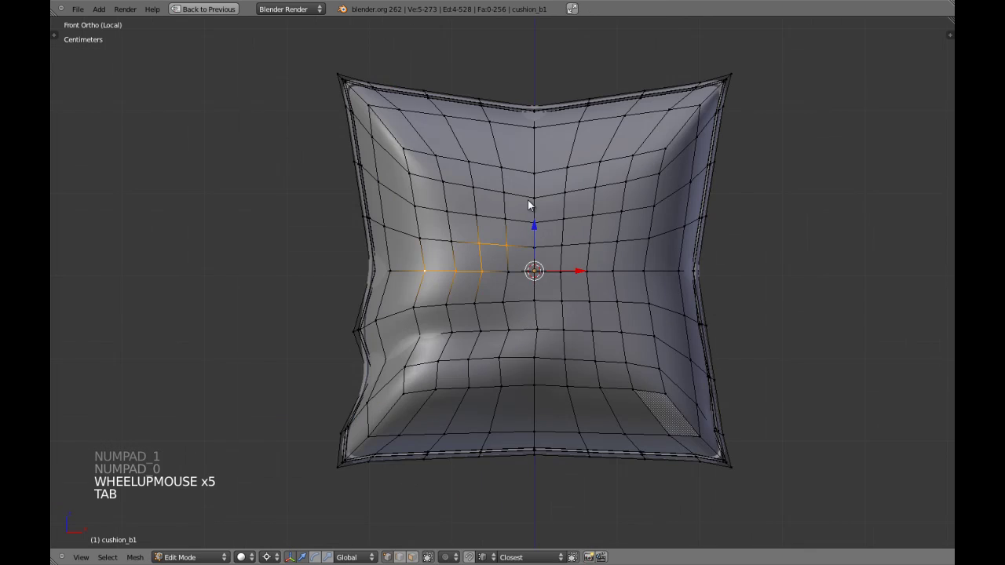
# Step: In wireframe display, select all vertices of the cushion's upper-left quarter, front and back, and rotate them slightly clockwise about the 3D cursor
pyautogui.press('Tab')
pyautogui.press('z')
pyautogui.keyDown('shift'); pyautogui.moveTo(519, 196); pyautogui.dragTo(518, 228, button='middle'); pyautogui.keyUp('shift')
pyautogui.press('Tab')
pyautogui.press('a')
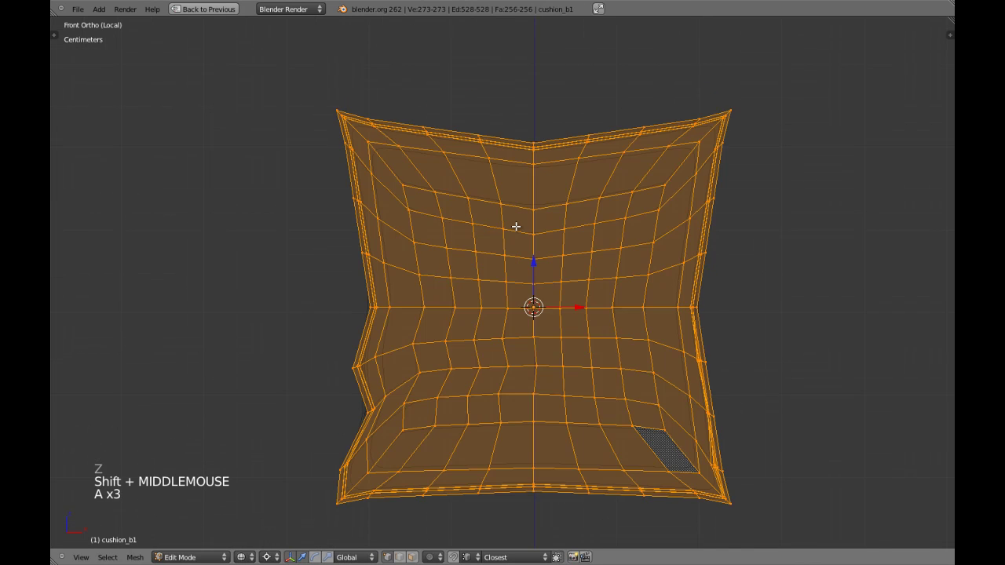
pyautogui.press('a')
pyautogui.press('b')
pyautogui.moveTo(287, 72); pyautogui.dragTo(511, 290)
pyautogui.press('r')
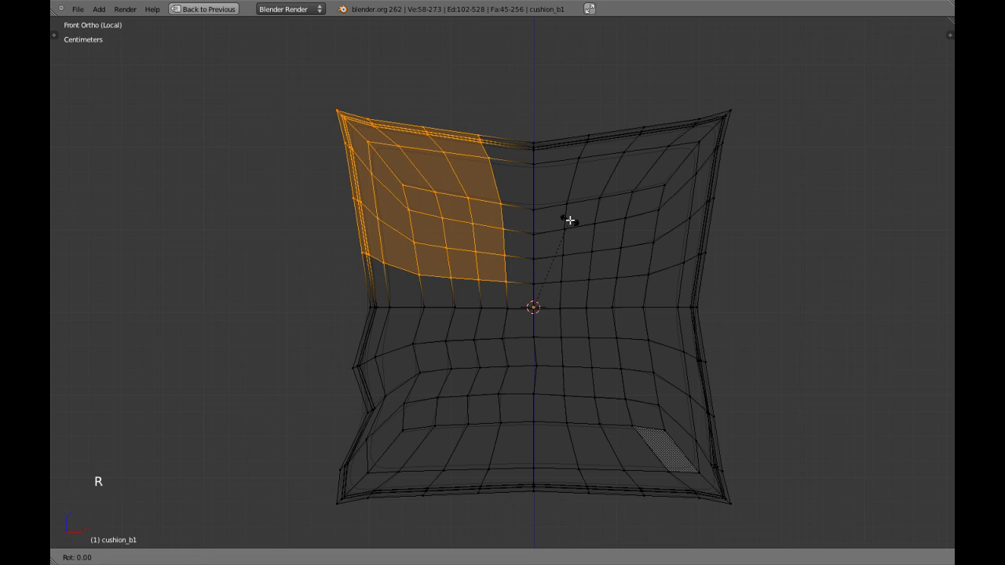
pyautogui.keyDown('shift'); pyautogui.click(612, 277); pyautogui.keyUp('shift')
# Step: Select all vertices of the cushion's upper-right quarter, scale them slightly outward along global X, and check the outline in Object Mode
pyautogui.press('a')
pyautogui.press('b')
pyautogui.moveTo(547, 58); pyautogui.dragTo(775, 302)
pyautogui.press('s')
pyautogui.press('x')
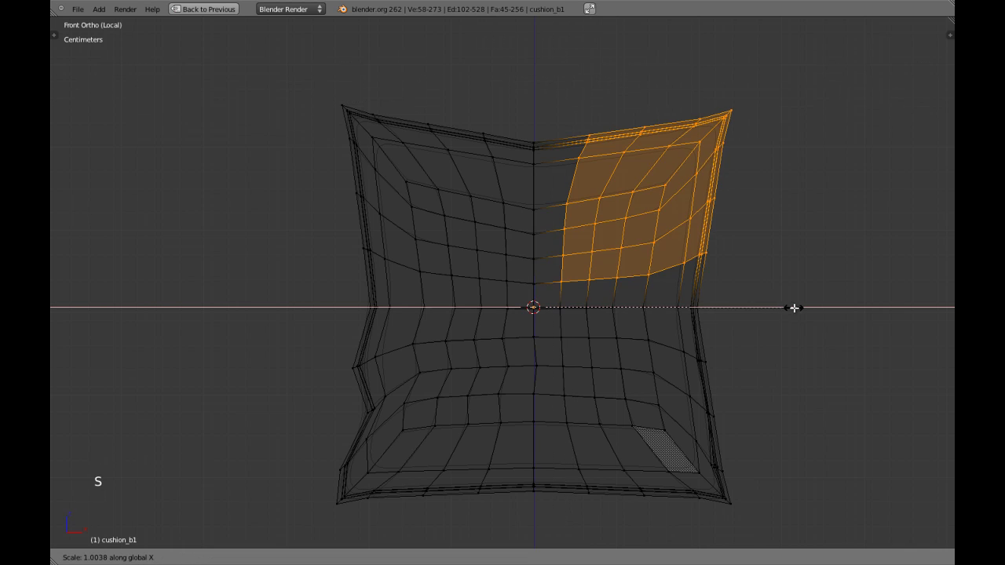
pyautogui.keyDown('shift'); pyautogui.click(820, 315); pyautogui.keyUp('shift')
pyautogui.press('Tab')
pyautogui.scroll(-3, 637, 291)
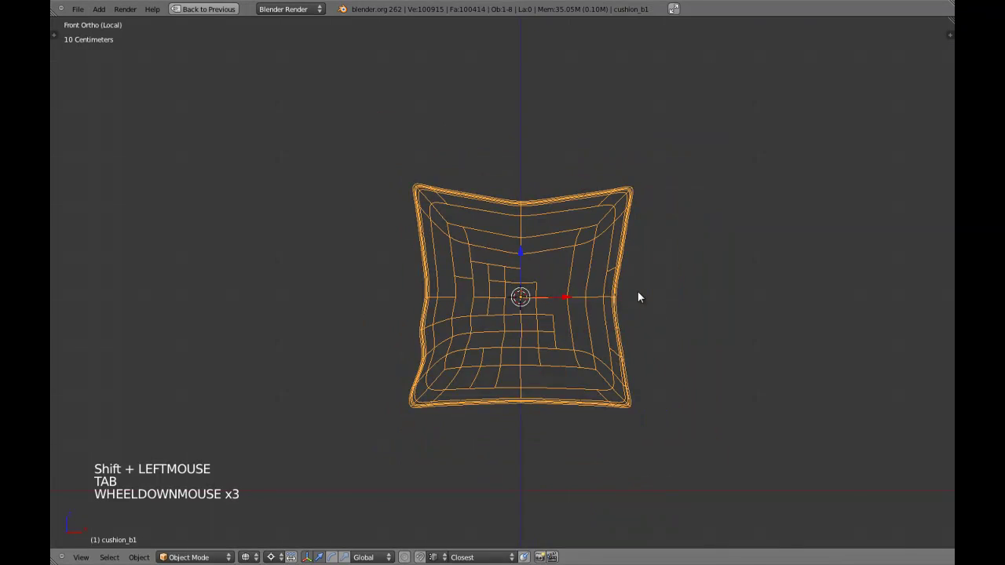
# Step: Scale the same upper-right quarter slightly once more and inspect the smoothed cushion in shaded display
pyautogui.scroll(3, 637, 291)
pyautogui.press('Tab')
pyautogui.press('s')
pyautogui.keyDown('shift'); pyautogui.click(655, 294); pyautogui.keyUp('shift')
pyautogui.press('Tab')
pyautogui.scroll(-3, 657, 297)
pyautogui.press('z')
pyautogui.keyDown('shift'); pyautogui.moveTo(656, 297); pyautogui.dragTo(513, 256, button='middle'); pyautogui.keyUp('shift')
pyautogui.scroll(5, 632, 225)
pyautogui.keyDown('shift'); pyautogui.moveTo(469, 170); pyautogui.dragTo(481, 245, button='middle'); pyautogui.keyUp('shift')
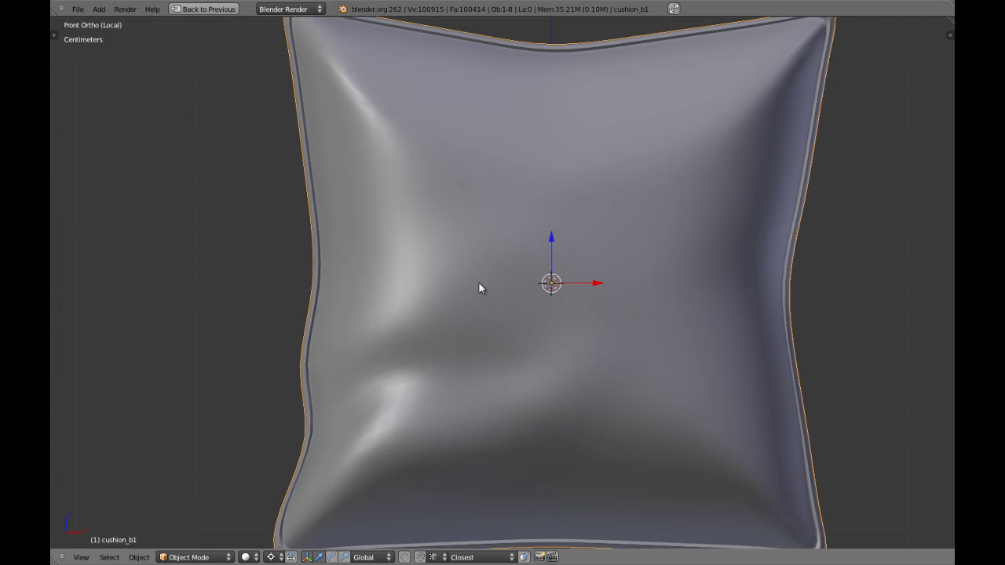
# Step: Select the upper half of the vertical edge loop just inside the upper-left corner and scale it slightly upward along global Z
pyautogui.scroll(-2, 481, 289)
pyautogui.press('Tab')
pyautogui.press('z')
pyautogui.keyDown('shift'); pyautogui.moveTo(520, 314); pyautogui.dragTo(527, 378, button='middle'); pyautogui.keyUp('shift')
pyautogui.press('a')
pyautogui.keyDown('shift'); pyautogui.moveTo(474, 265); pyautogui.dragTo(495, 251, button='middle'); pyautogui.keyUp('shift')
pyautogui.press('a')
pyautogui.press('a')
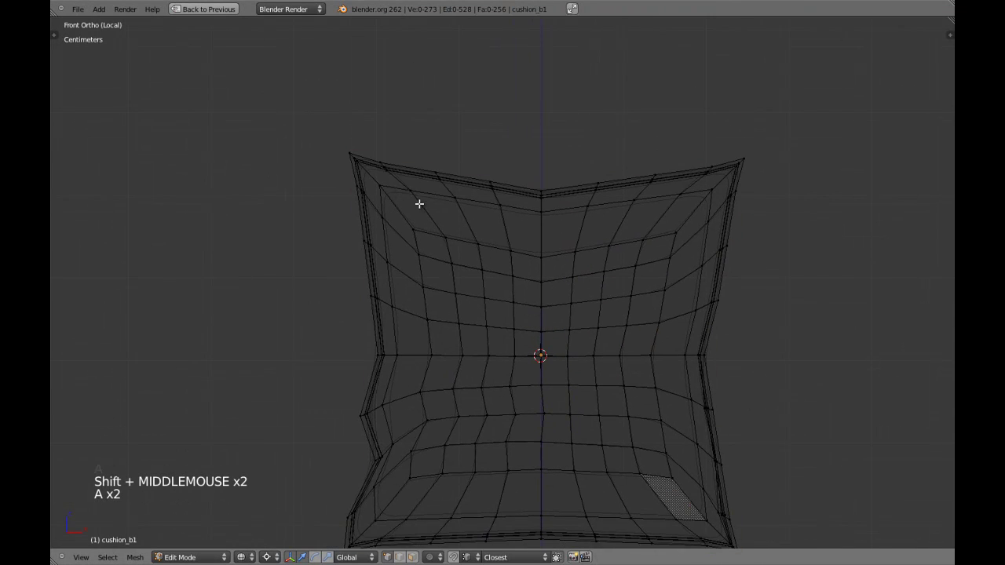
pyautogui.keyDown('alt'); pyautogui.keyDown('shift'); pyautogui.rightClick(463, 259); pyautogui.keyUp('shift'); pyautogui.keyUp('alt')
pyautogui.keyDown('shift'); pyautogui.moveTo(468, 212); pyautogui.dragTo(473, 126, button='middle'); pyautogui.keyUp('shift')
pyautogui.press('c')
pyautogui.moveTo(382, 450); pyautogui.dragTo(460, 330, button='middle')
pyautogui.rightClick(460, 329)
pyautogui.press('z')
pyautogui.moveTo(495, 299)
pyautogui.keyDown('shift'); pyautogui.mouseDown(button='middle')
pyautogui.moveTo(532, 269)
pyautogui.moveTo(485, 234)
pyautogui.mouseUp(button='middle'); pyautogui.keyUp('shift')
pyautogui.scroll(1, 529, 268)
pyautogui.press('s')
pyautogui.press('s')
pyautogui.keyDown('shift'); pyautogui.click(529, 241); pyautogui.keyUp('shift')
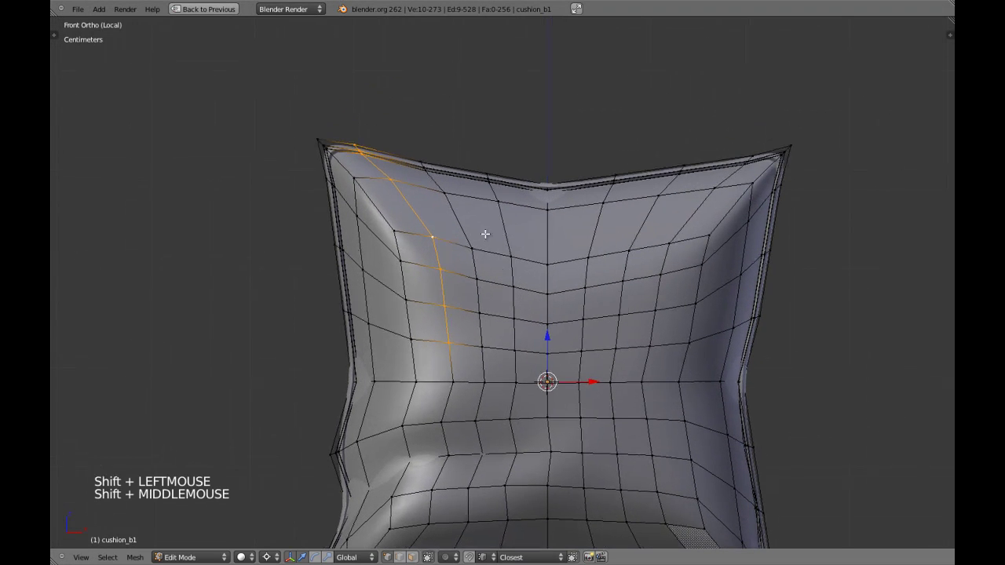
# Step: Select the upper half of the next vertical loop toward the centre and scale it upward along global Z about the 3D cursor
pyautogui.press('a')
pyautogui.keyDown('alt'); pyautogui.keyDown('shift'); pyautogui.rightClick(467, 224); pyautogui.keyUp('shift'); pyautogui.keyUp('alt')
pyautogui.press('z')
pyautogui.keyDown('shift'); pyautogui.moveTo(529, 314); pyautogui.dragTo(529, 126, button='middle'); pyautogui.keyUp('shift')
pyautogui.press('c')
pyautogui.moveTo(448, 399); pyautogui.dragTo(476, 280, button='middle')
pyautogui.rightClick(475, 280)
pyautogui.press('z')
pyautogui.keyDown('shift'); pyautogui.moveTo(517, 233); pyautogui.dragTo(512, 304, button='middle'); pyautogui.keyUp('shift')
pyautogui.press('s')
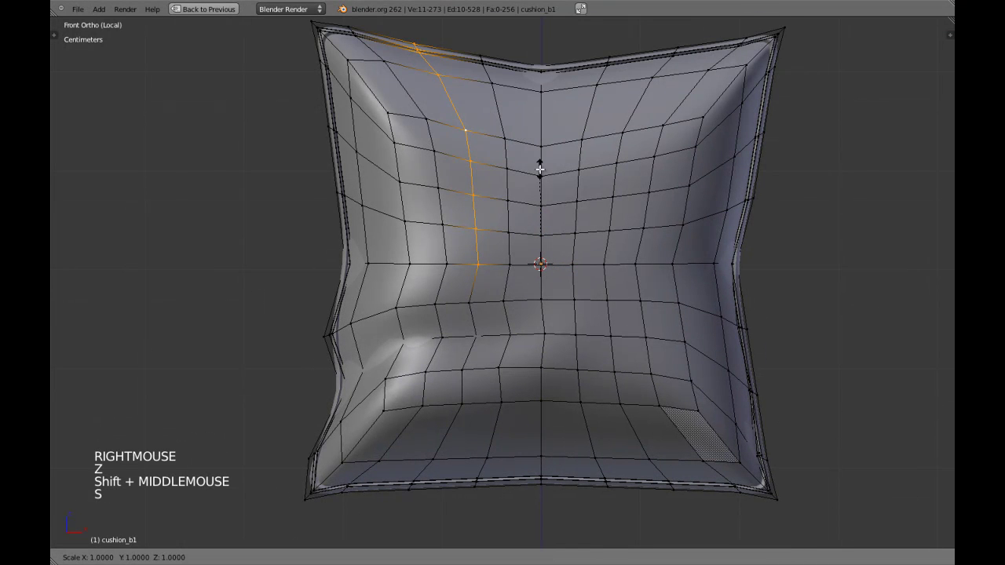
pyautogui.click(540, 161)
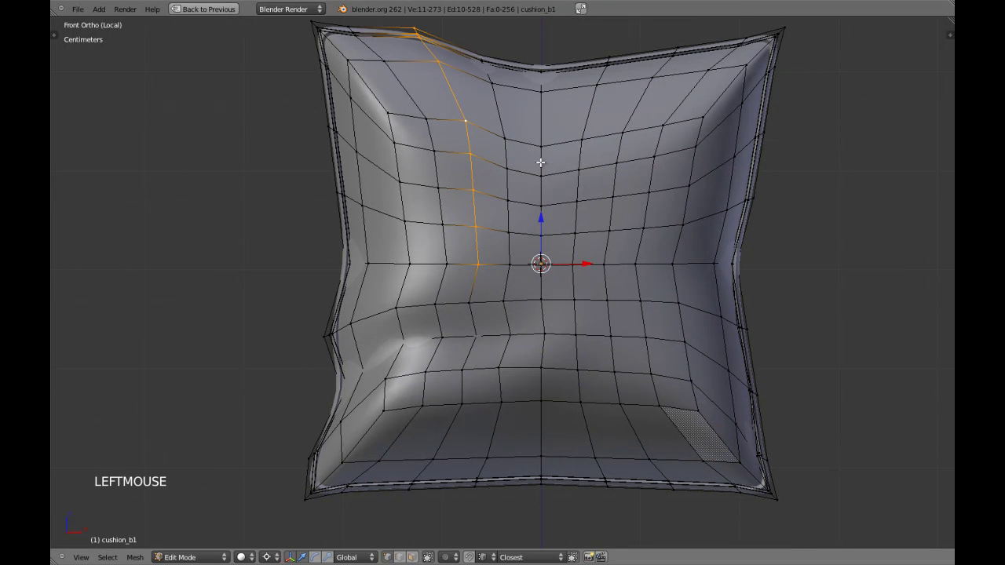
# Step: Select the upper half of the vertical loop immediately left of the centre line and scale it slightly downward along global Z
pyautogui.keyDown('shift'); pyautogui.moveTo(540, 162); pyautogui.dragTo(532, 183, button='middle'); pyautogui.keyUp('shift')
pyautogui.press('a')
pyautogui.keyDown('alt'); pyautogui.keyDown('shift'); pyautogui.rightClick(496, 285); pyautogui.keyUp('shift'); pyautogui.keyUp('alt')
pyautogui.press('z')
pyautogui.scroll(-2, 507, 286)
pyautogui.press('c')
pyautogui.moveTo(473, 421); pyautogui.dragTo(489, 376, button='middle')
pyautogui.rightClick(489, 370)
pyautogui.press('z')
pyautogui.press('s')
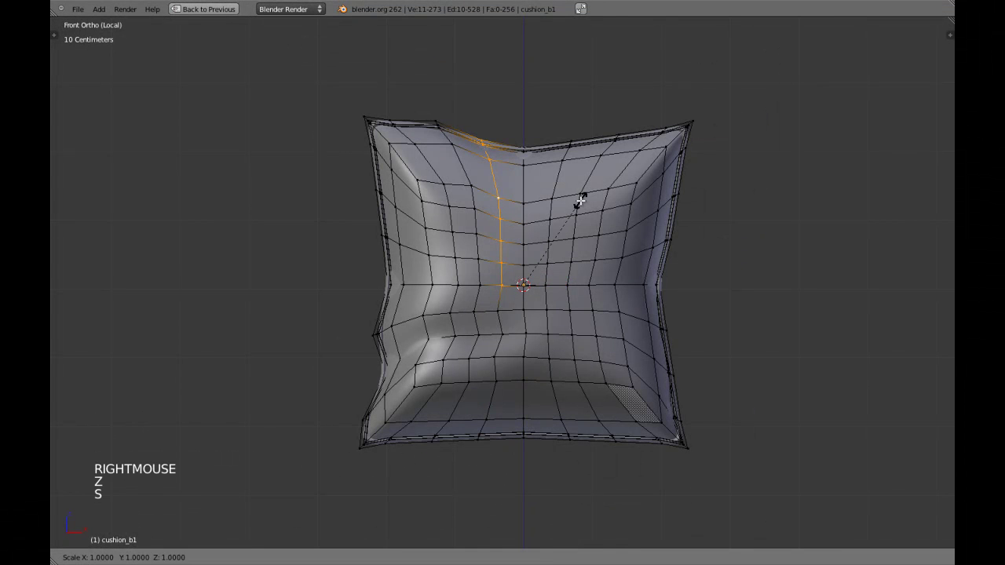
pyautogui.keyDown('shift'); pyautogui.click(576, 208); pyautogui.keyUp('shift')
pyautogui.press('a')
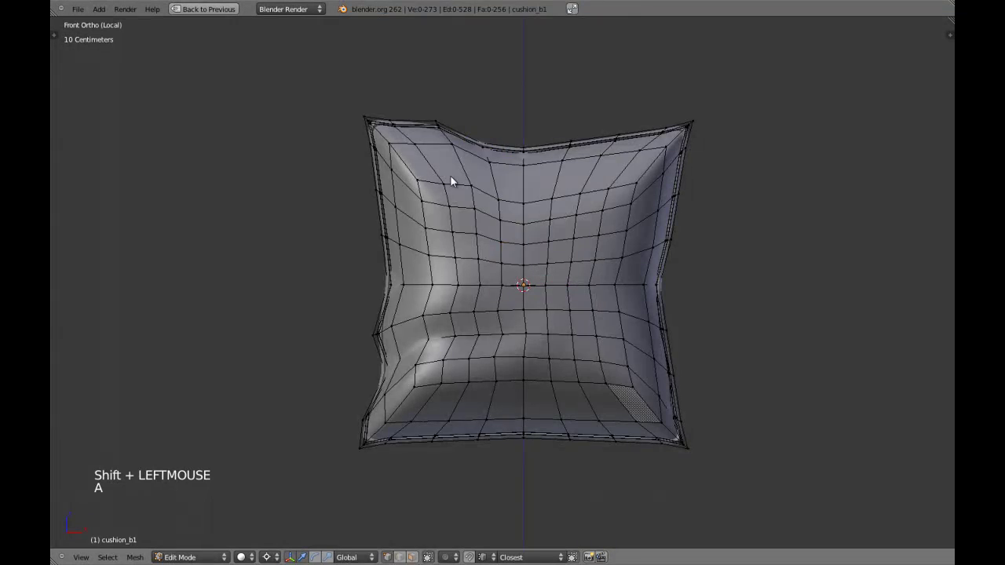
# Step: Check the smoothed shape, then select the diagonal loop at the upper-left corner and scale it by about 1.01 with global Y locked
pyautogui.press('Tab')
pyautogui.scroll(-3, 503, 225)
pyautogui.keyDown('shift'); pyautogui.moveTo(553, 232); pyautogui.dragTo(525, 287, button='middle'); pyautogui.keyUp('shift')
pyautogui.scroll(3, 419, 287)
pyautogui.keyDown('shift'); pyautogui.moveTo(419, 287); pyautogui.dragTo(506, 355, button='middle'); pyautogui.keyUp('shift')
pyautogui.scroll(2, 428, 240)
pyautogui.press('Tab')
pyautogui.scroll(2, 506, 355)
pyautogui.press('a')
pyautogui.press('a')
pyautogui.keyDown('alt'); pyautogui.keyDown('shift'); pyautogui.rightClick(417, 203); pyautogui.keyUp('shift'); pyautogui.keyUp('alt')
pyautogui.press('s')
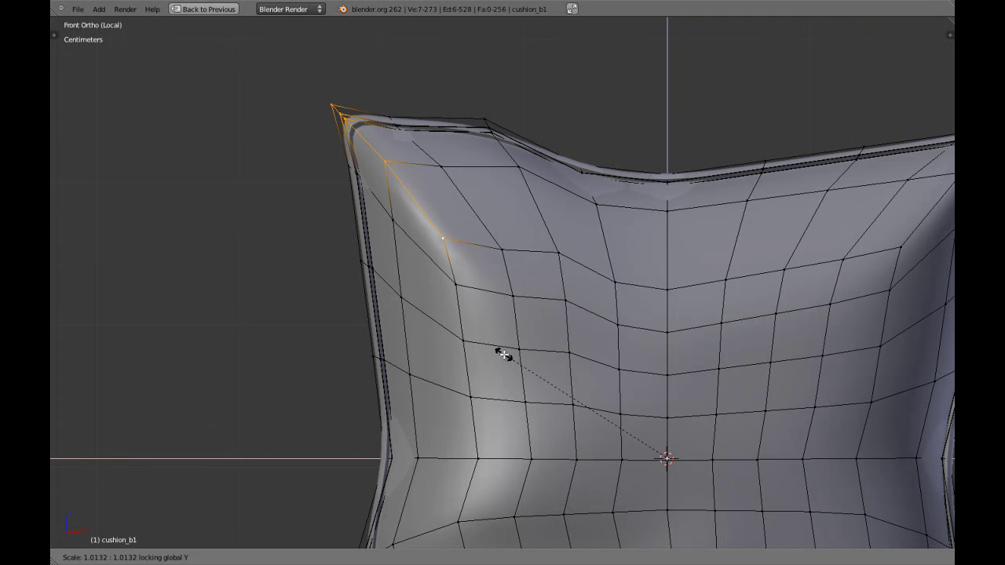
pyautogui.keyDown('shift'); pyautogui.click(503, 355); pyautogui.keyUp('shift')
pyautogui.scroll(-3, 503, 355)
pyautogui.press('a')
pyautogui.scroll(1, 504, 316)
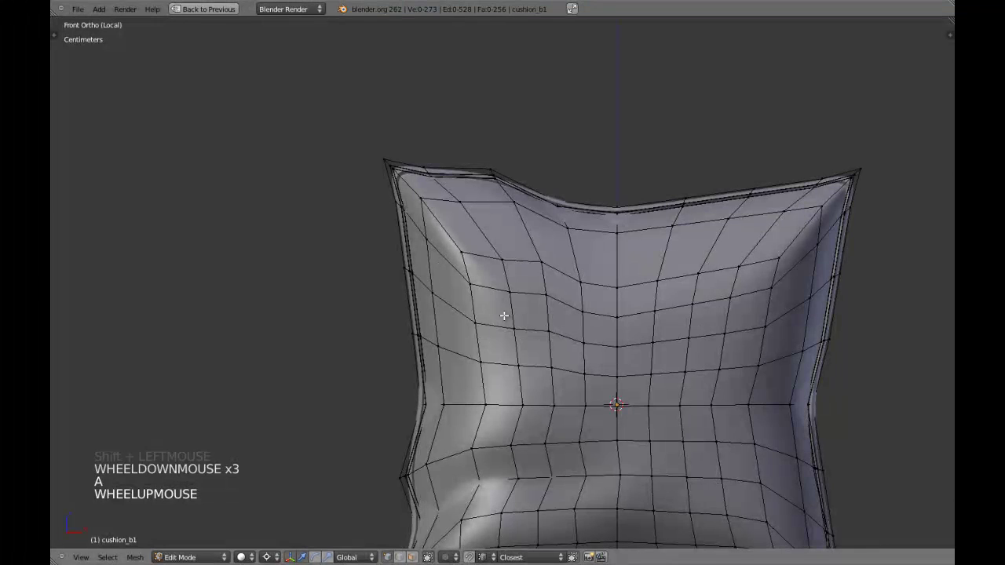
pyautogui.keyDown('alt'); pyautogui.keyDown('shift'); pyautogui.rightClick(455, 308); pyautogui.keyUp('shift'); pyautogui.keyUp('alt')
pyautogui.keyDown('shift'); pyautogui.moveTo(580, 346); pyautogui.dragTo(533, 295, button='middle'); pyautogui.keyUp('shift')
pyautogui.press('z')
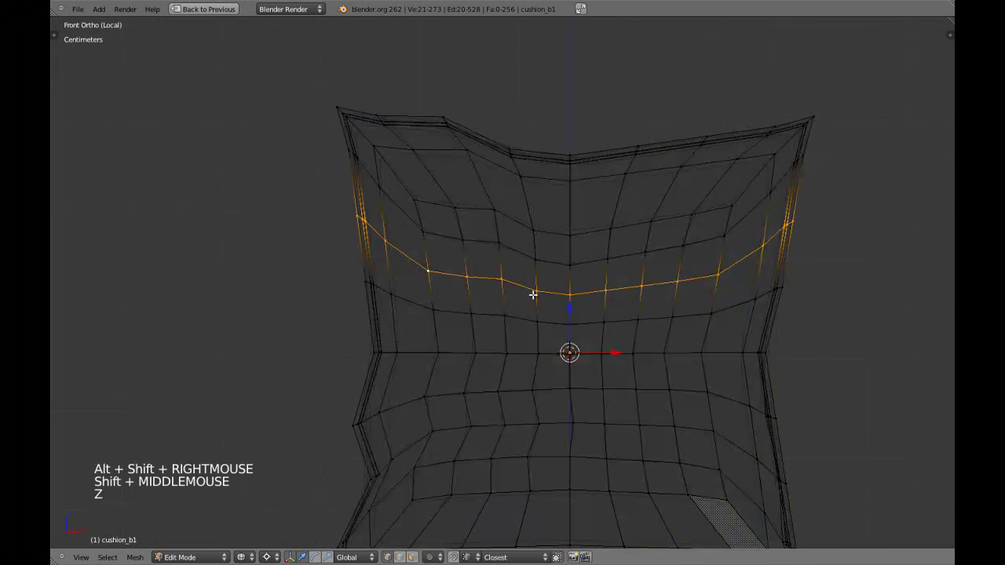
pyautogui.press('c')
pyautogui.moveTo(581, 318)
pyautogui.mouseDown(button='middle')
pyautogui.moveTo(729, 260)
pyautogui.moveTo(781, 222)
pyautogui.mouseUp(button='middle')
pyautogui.rightClick(781, 221)
pyautogui.press('z')
pyautogui.moveTo(601, 305)
pyautogui.keyDown('shift'); pyautogui.mouseDown(button='middle')
pyautogui.moveTo(523, 286)
pyautogui.moveTo(574, 278)
pyautogui.mouseUp(button='middle'); pyautogui.keyUp('shift')
pyautogui.press('a')
pyautogui.keyDown('alt'); pyautogui.keyDown('shift'); pyautogui.rightClick(565, 267); pyautogui.keyUp('shift'); pyautogui.keyUp('alt')
pyautogui.keyDown('shift'); pyautogui.moveTo(560, 348); pyautogui.dragTo(458, 285, button='middle'); pyautogui.keyUp('shift')
pyautogui.scroll(3, 450, 276)
pyautogui.scroll(-4, 269, 194)
pyautogui.keyDown('shift'); pyautogui.moveTo(352, 235); pyautogui.dragTo(355, 236, button='middle'); pyautogui.keyUp('shift')
pyautogui.scroll(1, 361, 235)
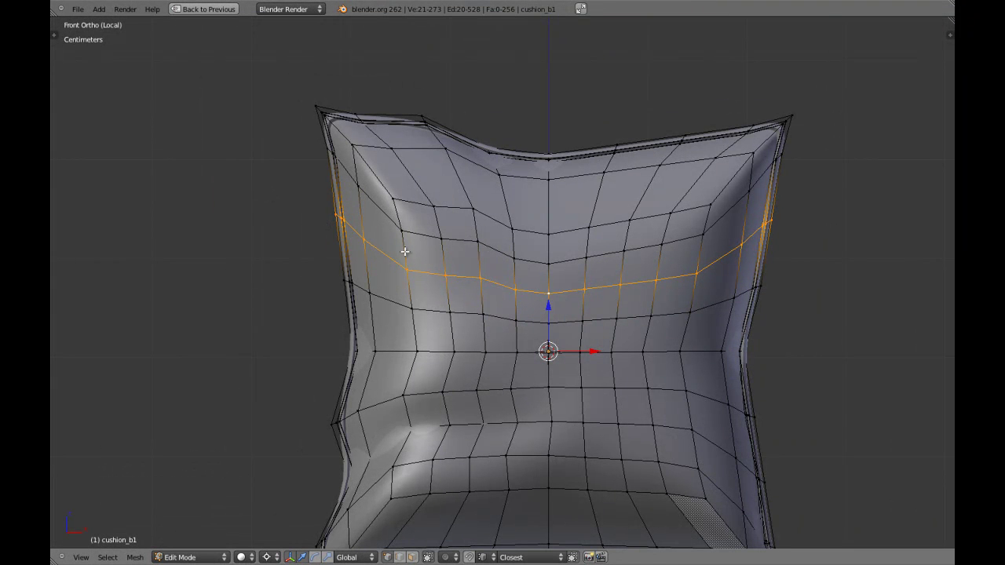
pyautogui.moveTo(579, 231)
pyautogui.keyDown('shift'); pyautogui.mouseDown(button='middle')
pyautogui.moveTo(498, 224)
pyautogui.moveTo(502, 258)
pyautogui.moveTo(452, 261)
pyautogui.moveTo(510, 294)
pyautogui.mouseUp(button='middle'); pyautogui.keyUp('shift')
pyautogui.press('z')
pyautogui.press('a')
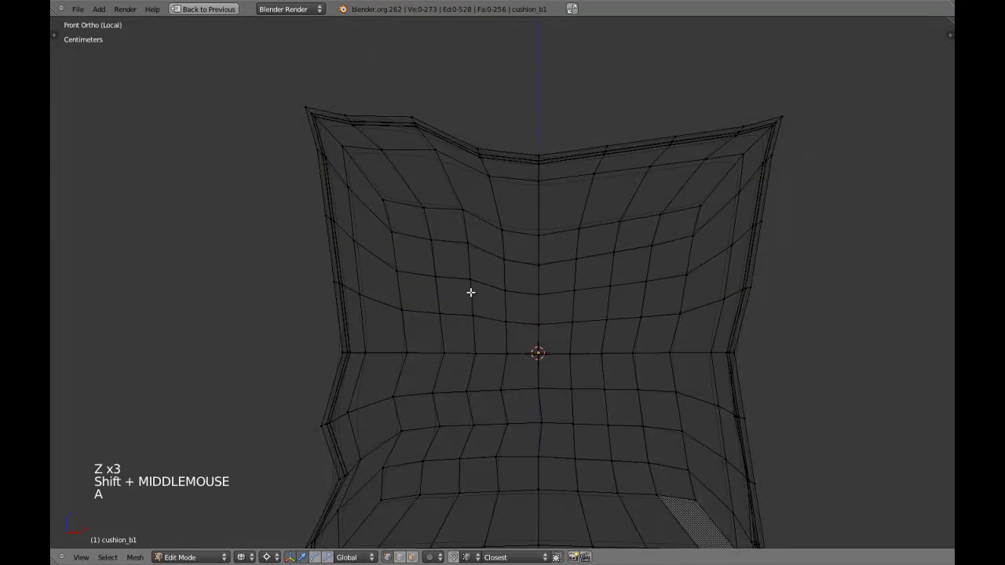
# Step: Select the left half of the second horizontal loop above the middle, including the centre vertex, and scale it slightly inward along global X
pyautogui.press('z')
pyautogui.press('z')
pyautogui.keyDown('alt'); pyautogui.keyDown('shift'); pyautogui.rightClick(420, 271); pyautogui.keyUp('shift'); pyautogui.keyUp('alt')
pyautogui.press('z')
pyautogui.press('z')
pyautogui.press('c')
pyautogui.moveTo(664, 283); pyautogui.dragTo(690, 255, button='middle')
pyautogui.rightClick(767, 211)
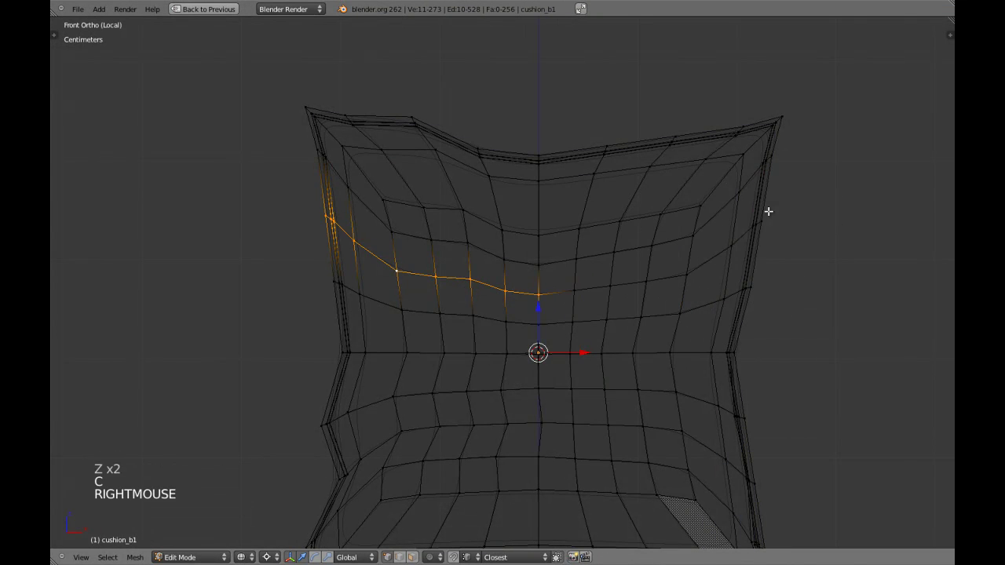
pyautogui.press('z')
pyautogui.keyDown('shift'); pyautogui.moveTo(245, 351); pyautogui.dragTo(267, 360, button='middle'); pyautogui.keyUp('shift')
pyautogui.press('s')
pyautogui.press('x')
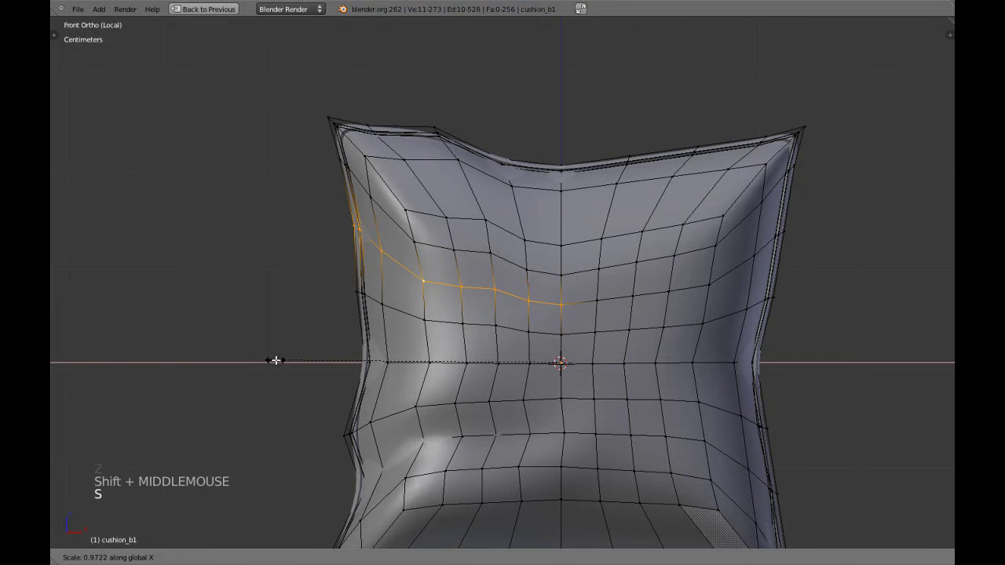
pyautogui.click(277, 361)
pyautogui.press('a')
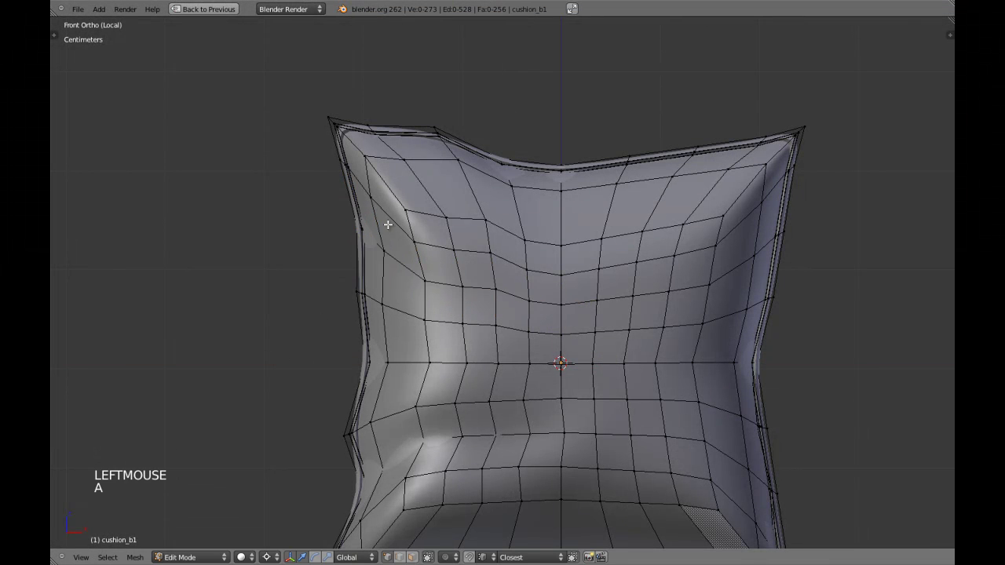
# Step: Select the left half of the third horizontal loop above the middle and scale it slightly outward along global X
pyautogui.keyDown('alt'); pyautogui.keyDown('shift'); pyautogui.rightClick(468, 274); pyautogui.keyUp('shift'); pyautogui.keyUp('alt')
pyautogui.press('z')
pyautogui.press('c')
pyautogui.moveTo(632, 274); pyautogui.dragTo(751, 197, button='middle')
pyautogui.rightClick(751, 197)
pyautogui.press('z')
pyautogui.keyDown('shift'); pyautogui.moveTo(520, 231); pyautogui.dragTo(519, 244, button='middle'); pyautogui.keyUp('shift')
pyautogui.scroll(1, 520, 244)
pyautogui.press('s')
pyautogui.press('s')
pyautogui.press('x')
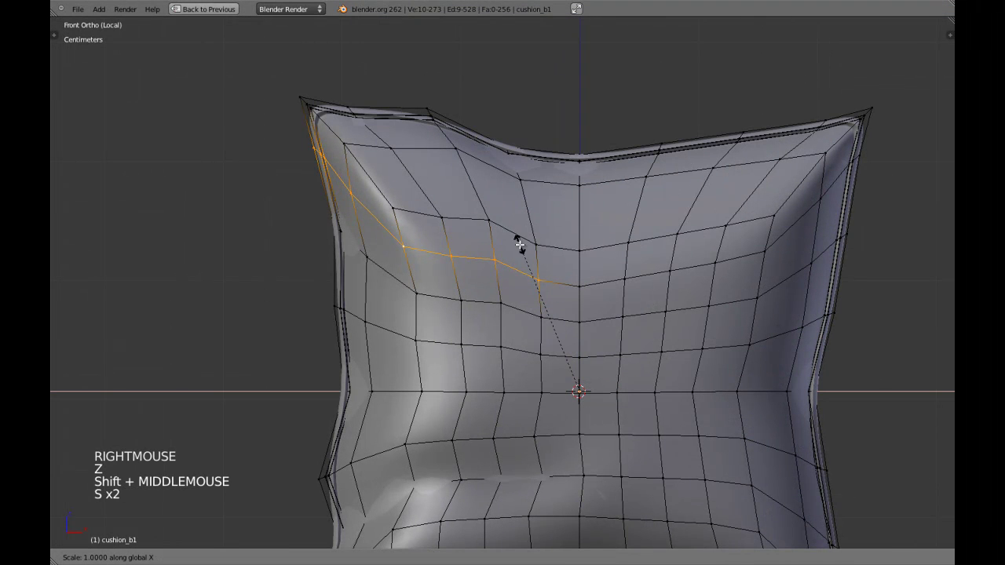
pyautogui.click(513, 243)
pyautogui.press('a')
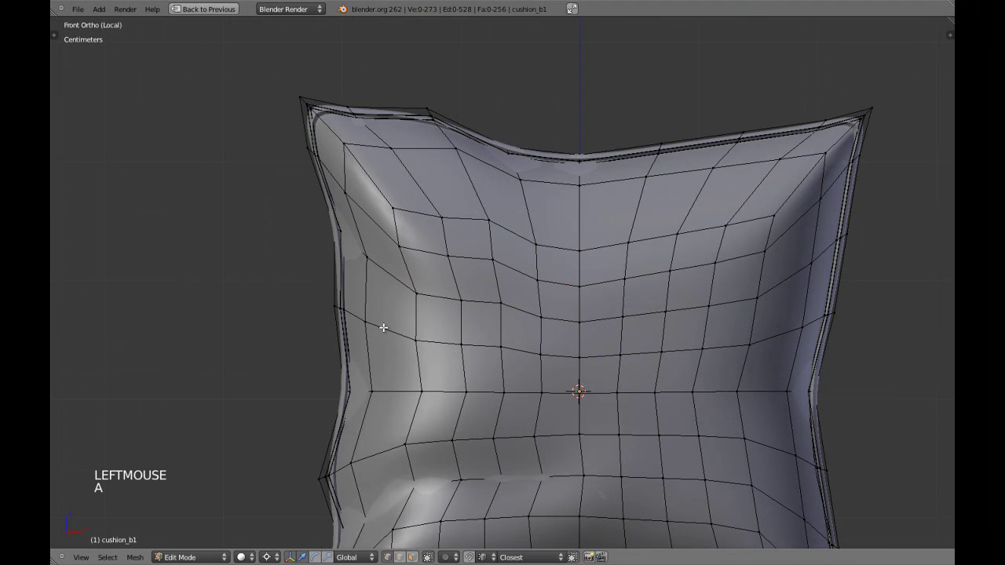
# Step: Select the left half of the first horizontal loop above the middle and scale it outward along global X to bulge the side
pyautogui.keyDown('alt'); pyautogui.keyDown('shift'); pyautogui.rightClick(460, 345); pyautogui.keyUp('shift'); pyautogui.keyUp('alt')
pyautogui.press('z')
pyautogui.press('c')
pyautogui.moveTo(646, 369); pyautogui.dragTo(852, 332, button='middle')
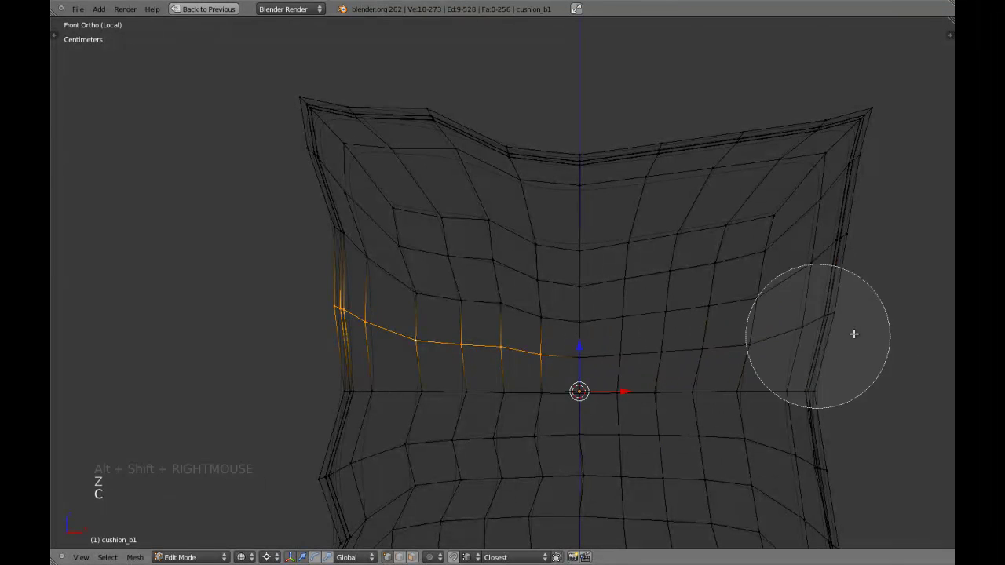
pyautogui.rightClick(534, 336)
pyautogui.press('z')
pyautogui.press('s')
pyautogui.press('x')
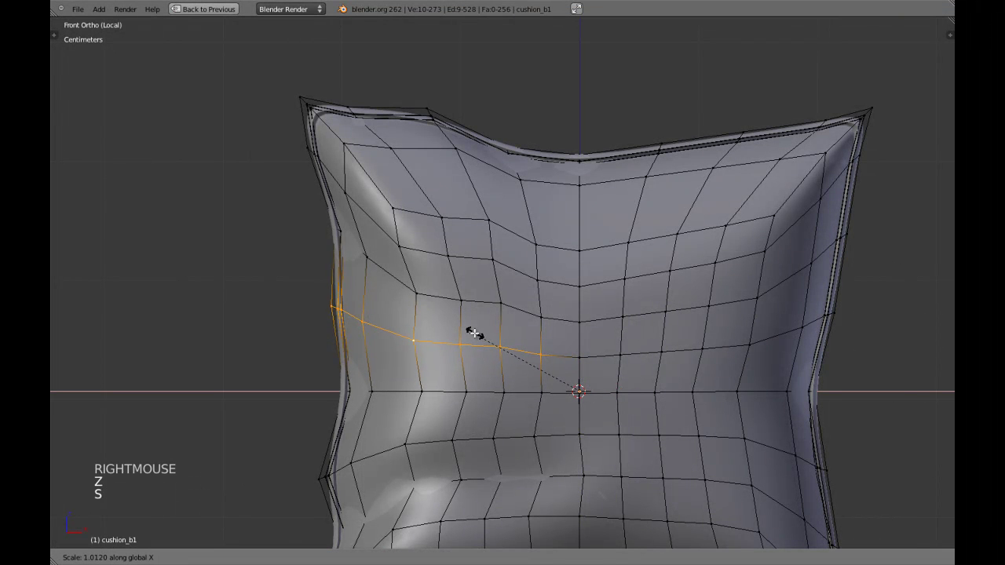
pyautogui.click(469, 334)
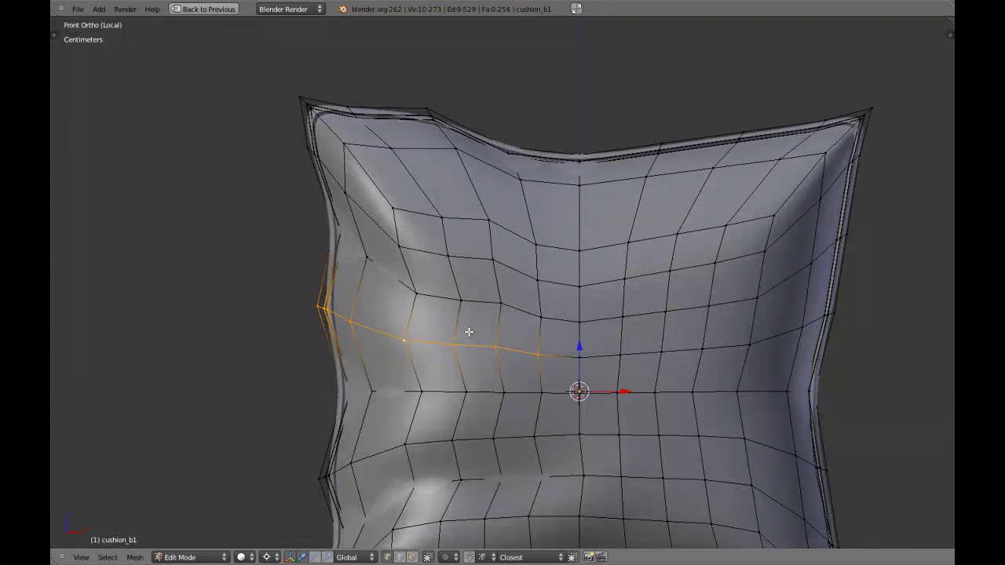
# Step: Check the smoothed side bulge in Object Mode, then scale the same half loop back slightly inward along global X
pyautogui.press('Tab')
pyautogui.scroll(-8, 490, 330)
pyautogui.scroll(6, 504, 333)
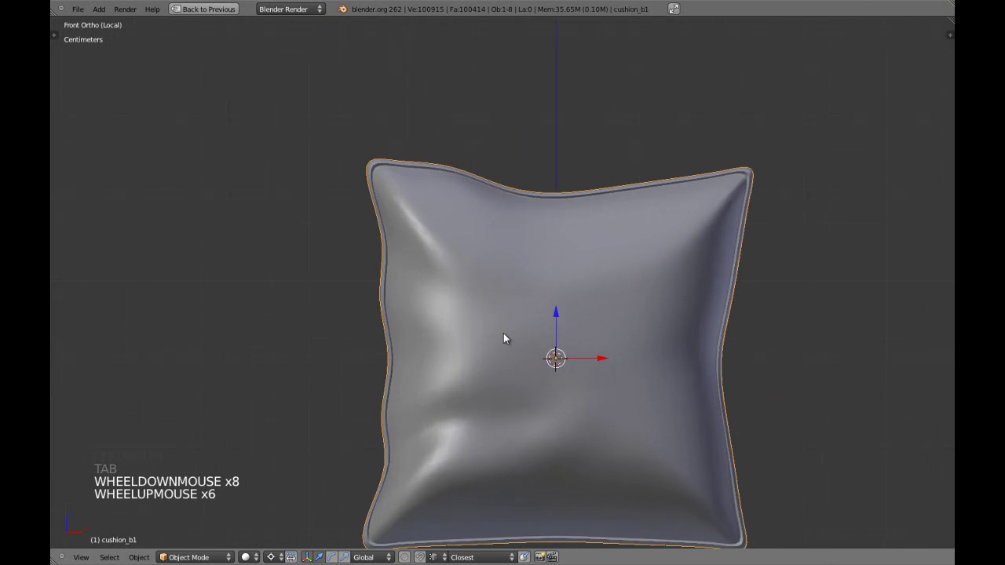
pyautogui.scroll(-1, 489, 321)
pyautogui.press('Tab')
pyautogui.scroll(1, 489, 321)
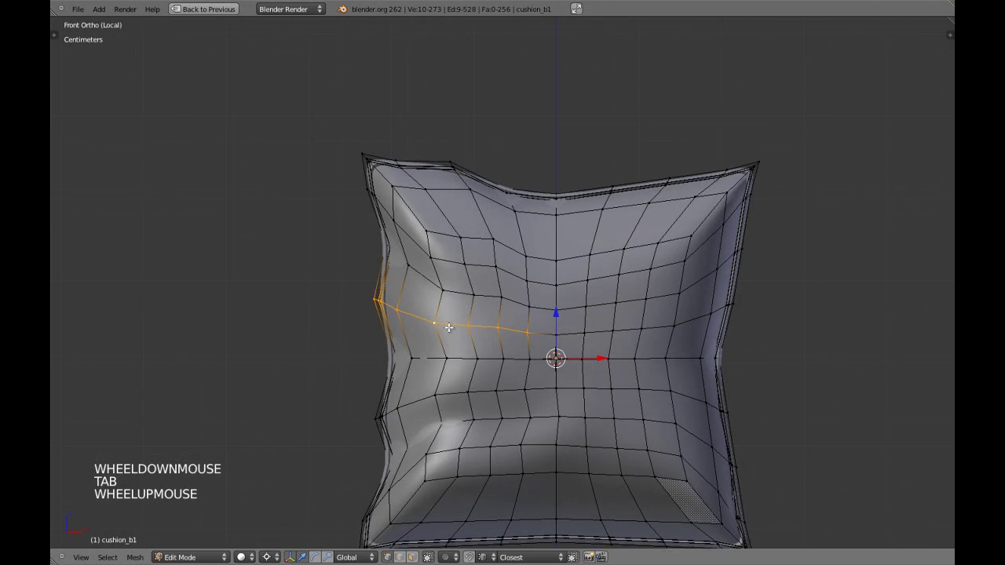
pyautogui.keyDown('shift'); pyautogui.moveTo(448, 327); pyautogui.dragTo(518, 326, button='middle'); pyautogui.keyUp('shift')
pyautogui.scroll(2, 516, 326)
pyautogui.press('s')
pyautogui.press('x')
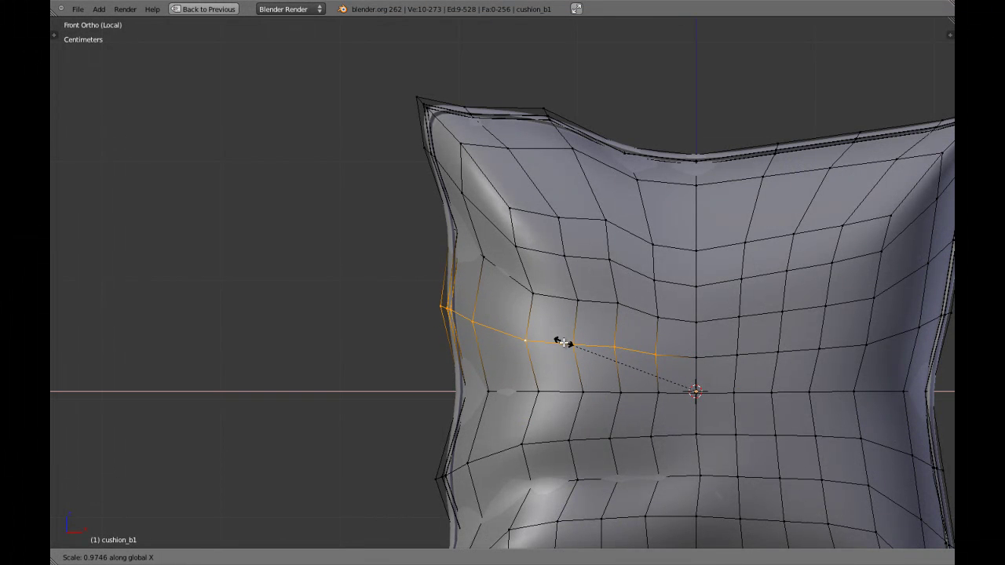
pyautogui.keyDown('shift'); pyautogui.click(570, 346); pyautogui.keyUp('shift')
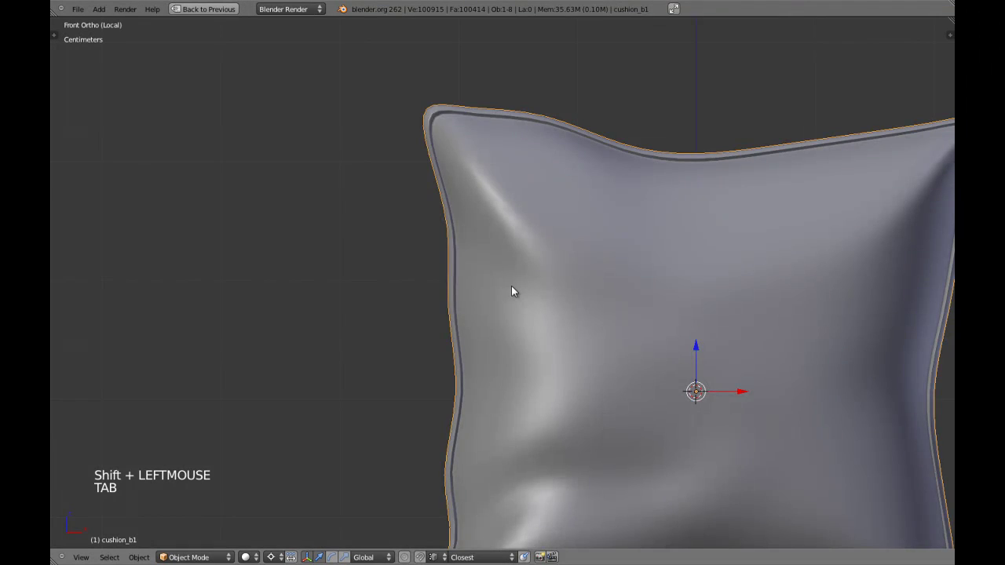
# Step: Review the smoothed cushion, then select the left half of the second horizontal loop above the middle and scale it slightly along global Y
pyautogui.scroll(-2, 511, 291)
pyautogui.press('Tab')
pyautogui.scroll(1, 511, 283)
pyautogui.press('a')
pyautogui.keyDown('alt'); pyautogui.keyDown('shift'); pyautogui.rightClick(544, 285); pyautogui.keyUp('shift'); pyautogui.keyUp('alt')
pyautogui.press('z')
pyautogui.press('c')
pyautogui.moveTo(742, 309)
pyautogui.mouseDown(button='middle')
pyautogui.moveTo(830, 293)
pyautogui.moveTo(871, 255)
pyautogui.mouseUp(button='middle')
pyautogui.rightClick(709, 355)
pyautogui.keyDown('shift'); pyautogui.moveTo(709, 354); pyautogui.dragTo(666, 325, button='middle'); pyautogui.keyUp('shift')
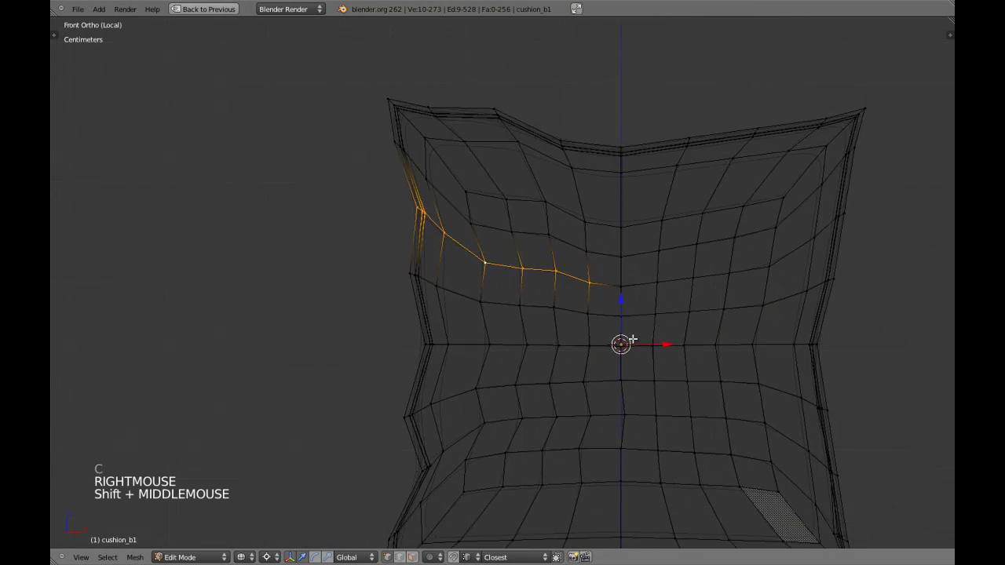
pyautogui.press('z')
pyautogui.moveTo(479, 350); pyautogui.dragTo(471, 354, button='middle')
pyautogui.press('KP_1')
pyautogui.press('s')
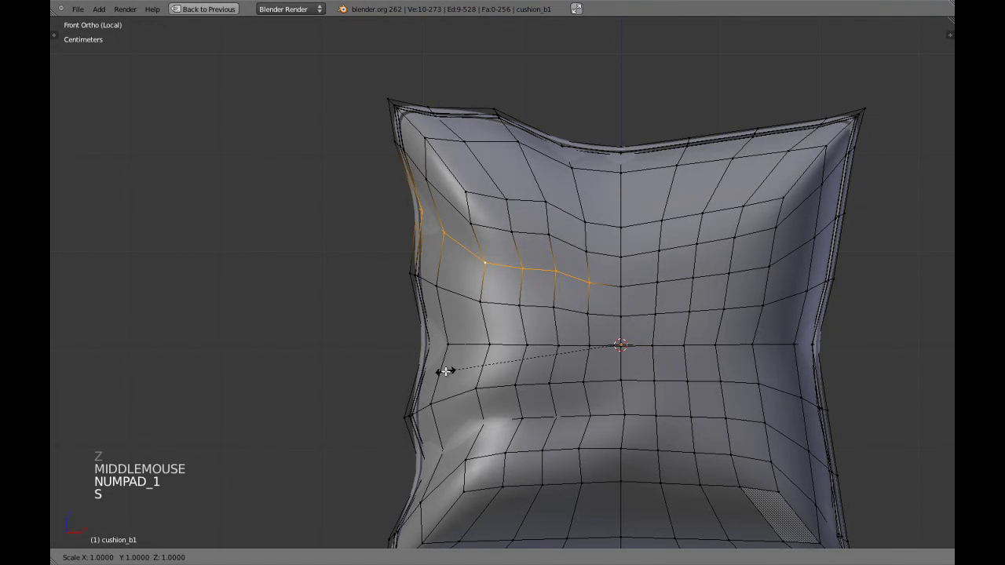
pyautogui.click(451, 370)
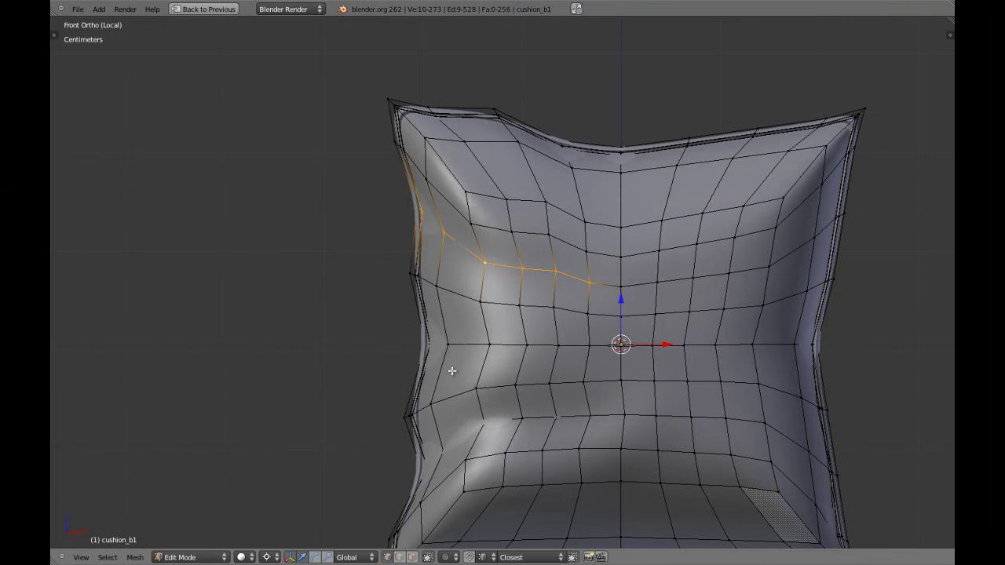
# Step: Deselect the vertex of that half loop nearest the centre and scale the remaining ones inward along global Y
pyautogui.keyDown('shift'); pyautogui.rightClick(583, 289); pyautogui.keyUp('shift')
pyautogui.press('s')
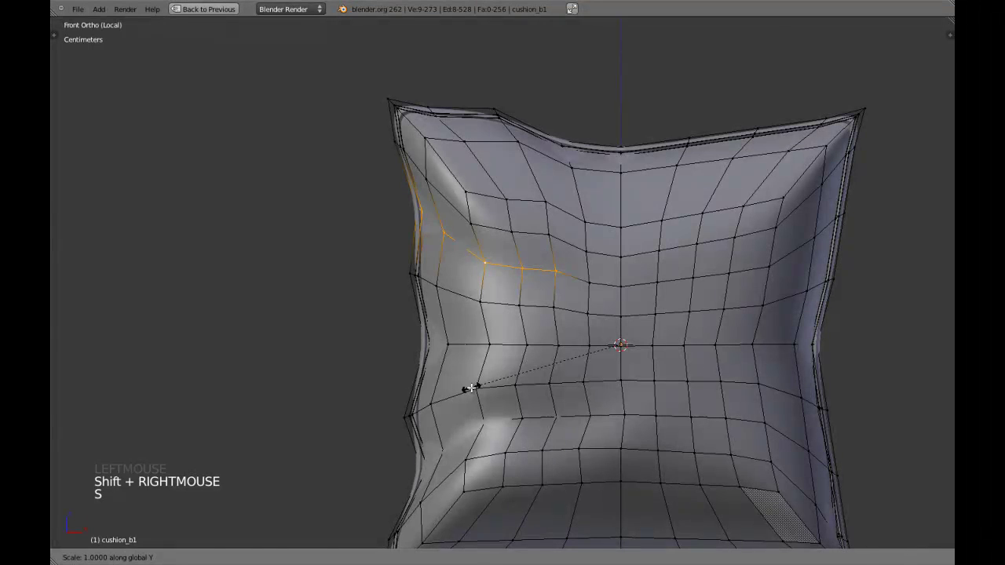
pyautogui.keyDown('shift'); pyautogui.click(507, 378); pyautogui.keyUp('shift')
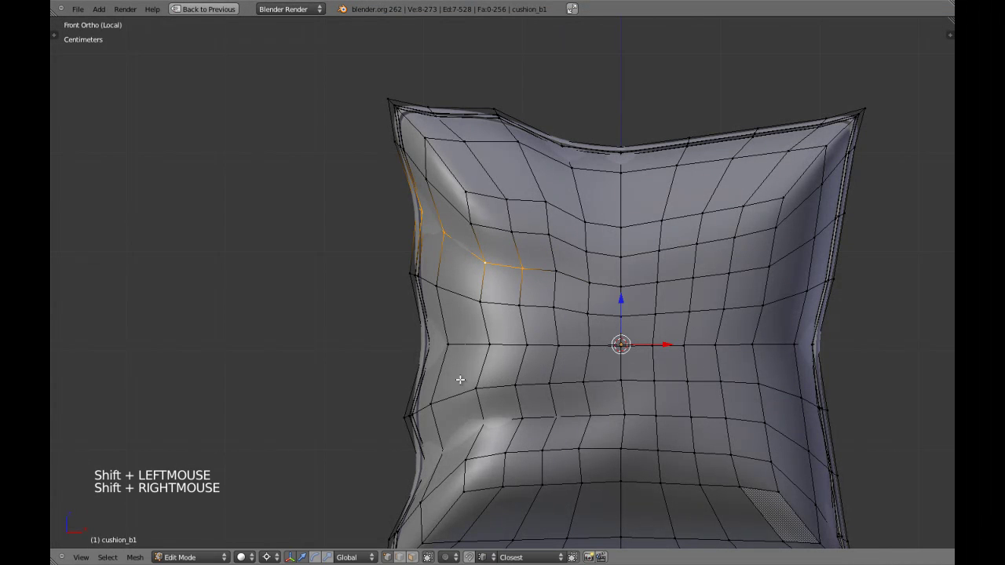
# Step: Scale the upper left half loop inward along global Y in successive passes, deselecting its innermost vertex between passes, and check the smoothed result
pyautogui.press('s')
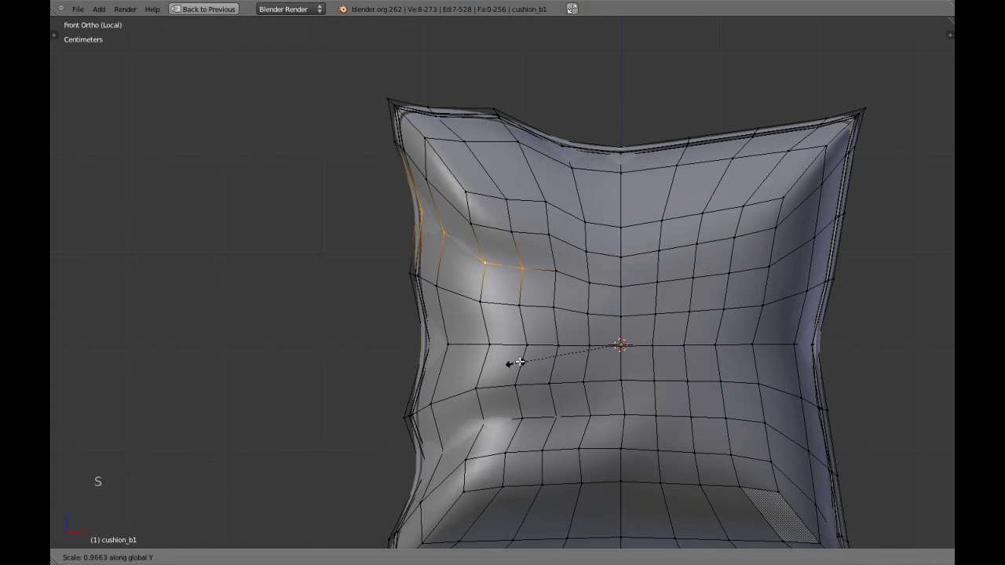
pyautogui.keyDown('shift'); pyautogui.click(518, 362); pyautogui.keyUp('shift')
pyautogui.keyDown('shift'); pyautogui.rightClick(526, 266); pyautogui.keyUp('shift')
pyautogui.press('s')
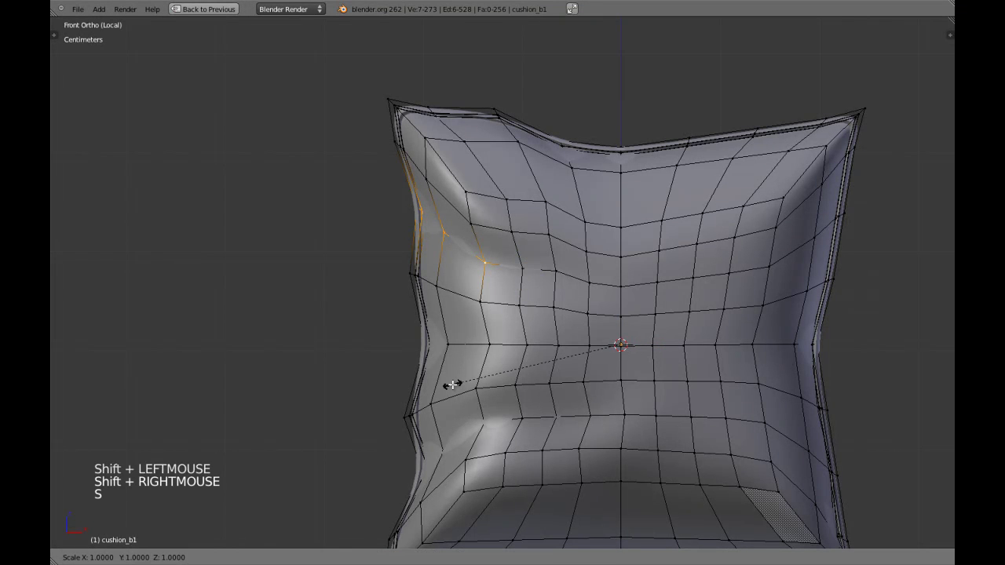
pyautogui.click(457, 385)
pyautogui.press('s')
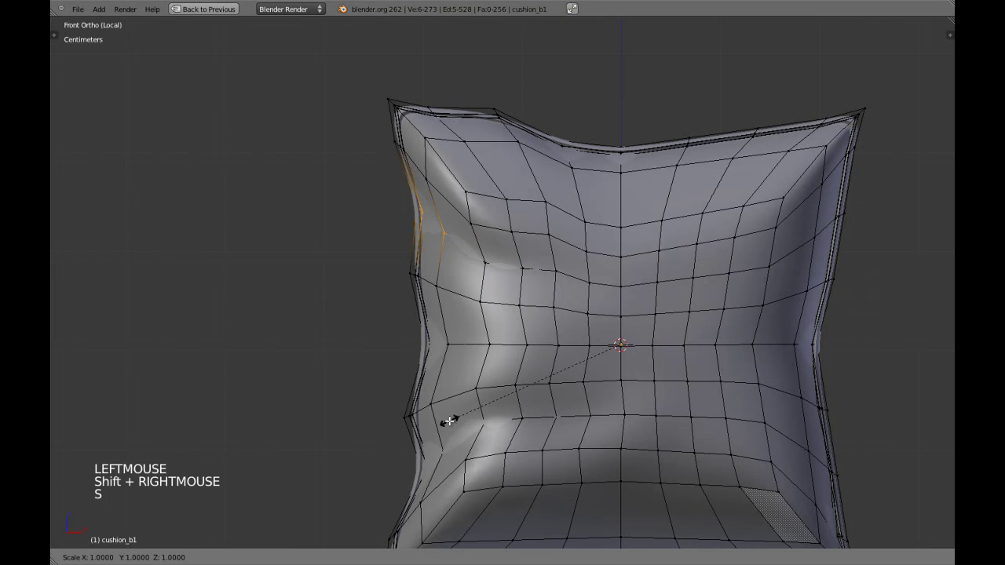
pyautogui.keyDown('shift'); pyautogui.click(460, 417); pyautogui.keyUp('shift')
pyautogui.press('Tab')
pyautogui.scroll(-3, 527, 341)
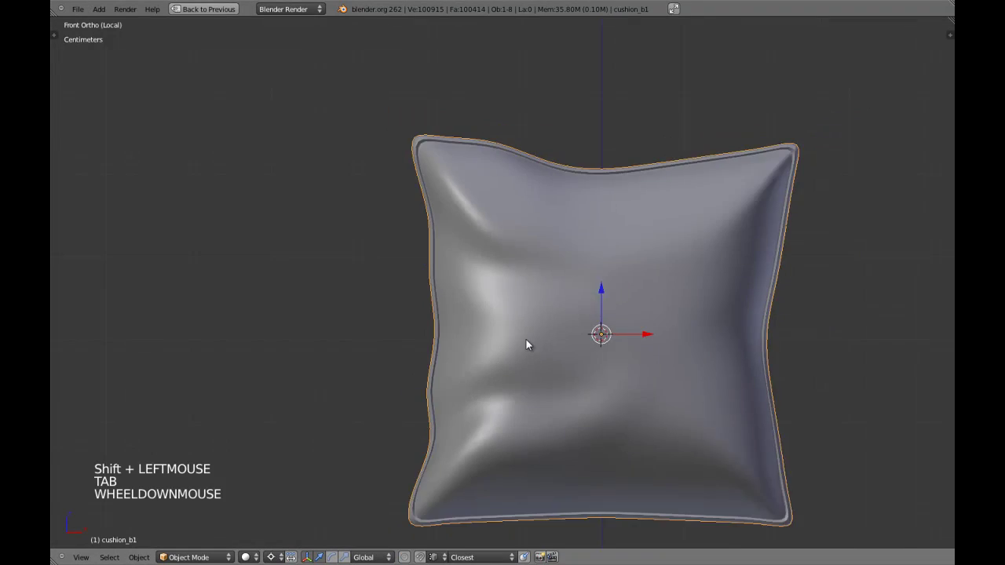
# Step: Select only the two neighbouring vertices near the cushion's upper-left corner and move them up about 7 mm along global Z
pyautogui.scroll(3, 540, 330)
pyautogui.press('Tab')
pyautogui.keyDown('shift'); pyautogui.moveTo(541, 267); pyautogui.dragTo(533, 313, button='middle'); pyautogui.keyUp('shift')
pyautogui.press('a')
pyautogui.press('a')
pyautogui.press('a')
pyautogui.rightClick(458, 192)
pyautogui.keyDown('shift'); pyautogui.rightClick(500, 246); pyautogui.keyUp('shift')
pyautogui.press('g')
pyautogui.press('z')
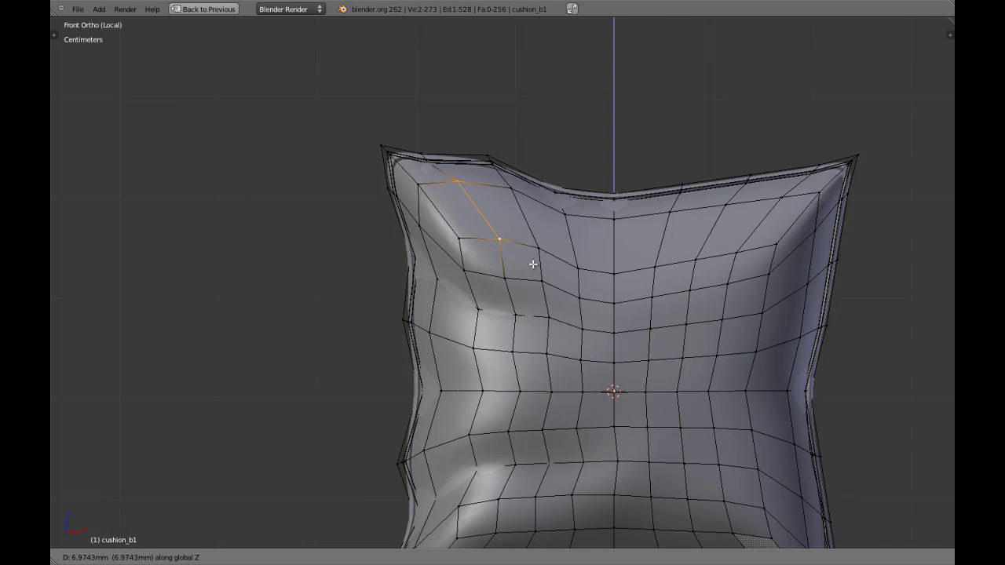
pyautogui.click(533, 264)
# Step: Check the smoothed corner in Object Mode, then scale the same two vertices outward along global Y
pyautogui.press('Tab')
pyautogui.scroll(-3, 533, 272)
pyautogui.keyDown('shift'); pyautogui.moveTo(534, 274); pyautogui.dragTo(494, 348, button='middle'); pyautogui.keyUp('shift')
pyautogui.scroll(2, 514, 266)
pyautogui.press('Tab')
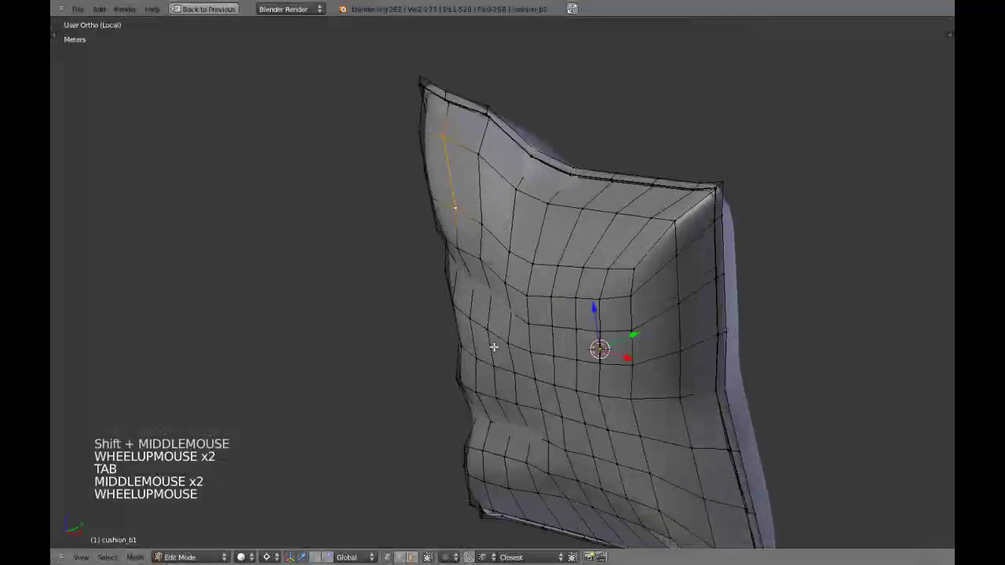
pyautogui.press('s')
pyautogui.press('s')
pyautogui.rightClick(493, 347)
pyautogui.press('s')
pyautogui.press('s')
pyautogui.rightClick(494, 347)
pyautogui.press('s')
pyautogui.press('s')
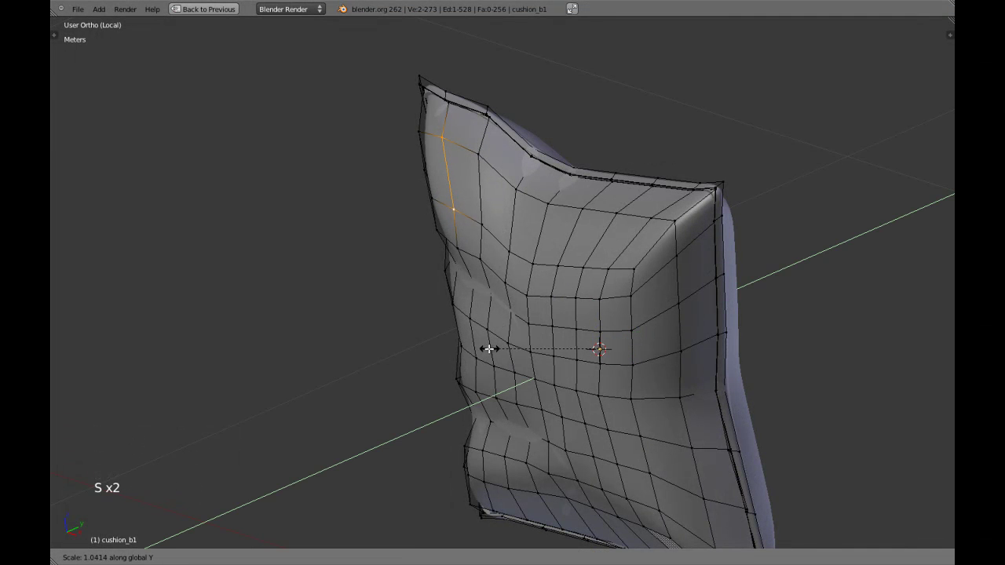
pyautogui.click(481, 351)
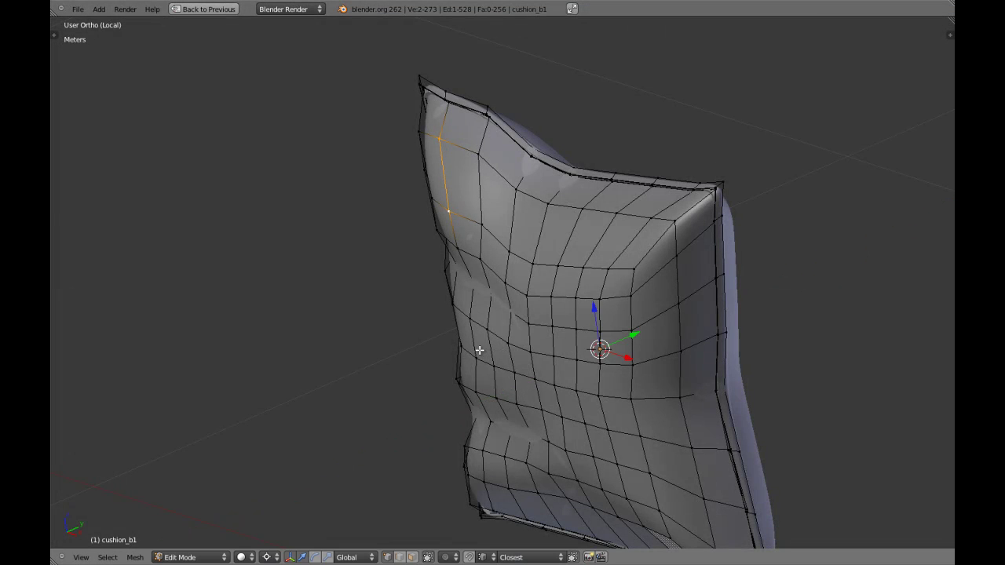
# Step: Check the smoothed upper left creases from the front in Object Mode, then deselect all mesh vertices
pyautogui.scroll(-3, 478, 352)
pyautogui.press('KP_1')
pyautogui.press('Tab')
pyautogui.scroll(2, 505, 351)
pyautogui.scroll(4, 514, 347)
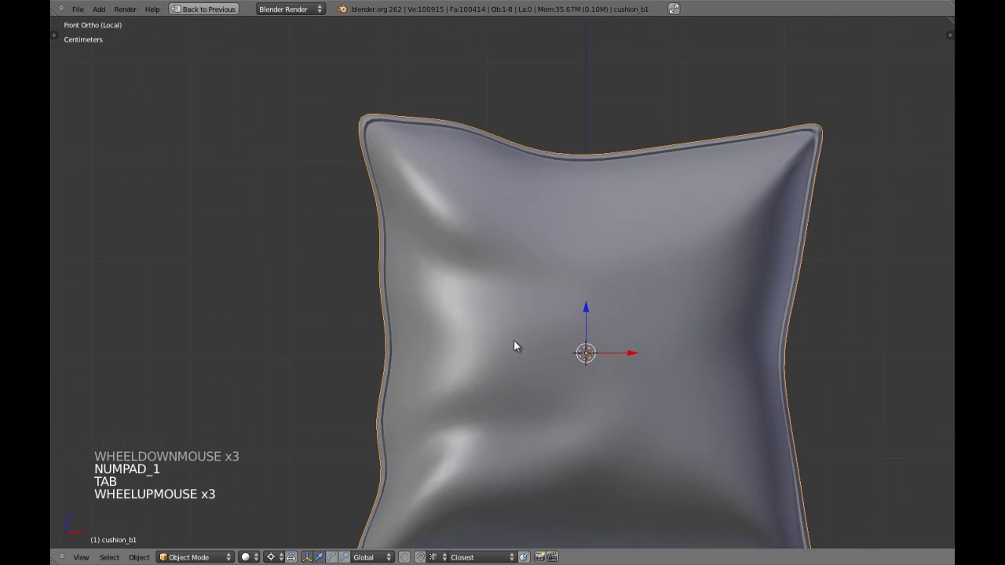
pyautogui.scroll(-6, 517, 345)
pyautogui.keyDown('shift'); pyautogui.moveTo(494, 298); pyautogui.dragTo(486, 288, button='middle'); pyautogui.keyUp('shift')
pyautogui.scroll(3, 485, 287)
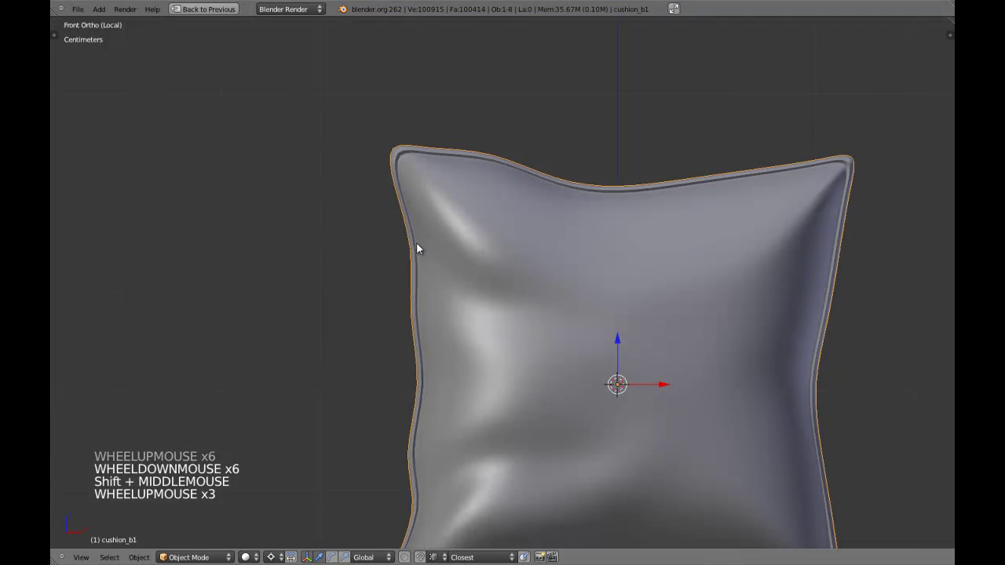
pyautogui.press('Tab')
pyautogui.press('a')
pyautogui.press('a')
pyautogui.press('a')
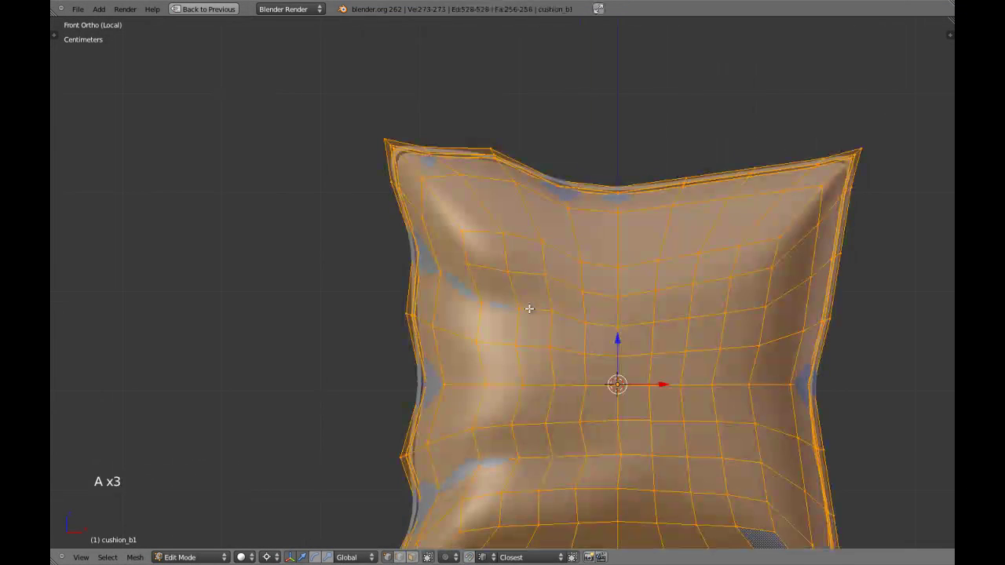
pyautogui.press('a')
pyautogui.keyDown('alt'); pyautogui.keyDown('shift'); pyautogui.rightClick(529, 309); pyautogui.keyUp('shift'); pyautogui.keyUp('alt')
pyautogui.press('a')
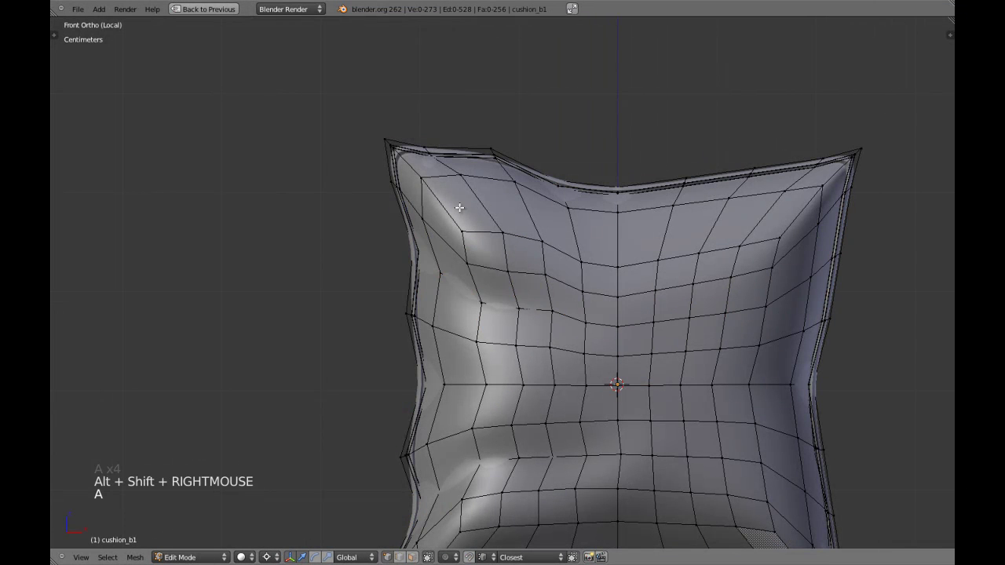
# Step: Deselect the cushion in Object Mode and examine its overall outline and lower left creases from the front
pyautogui.scroll(-3, 520, 270)
pyautogui.press('Tab')
pyautogui.scroll(-2, 568, 306)
pyautogui.scroll(-2, 567, 305)
pyautogui.keyDown('shift'); pyautogui.moveTo(568, 306); pyautogui.dragTo(529, 284, button='middle'); pyautogui.keyUp('shift')
pyautogui.press('a')
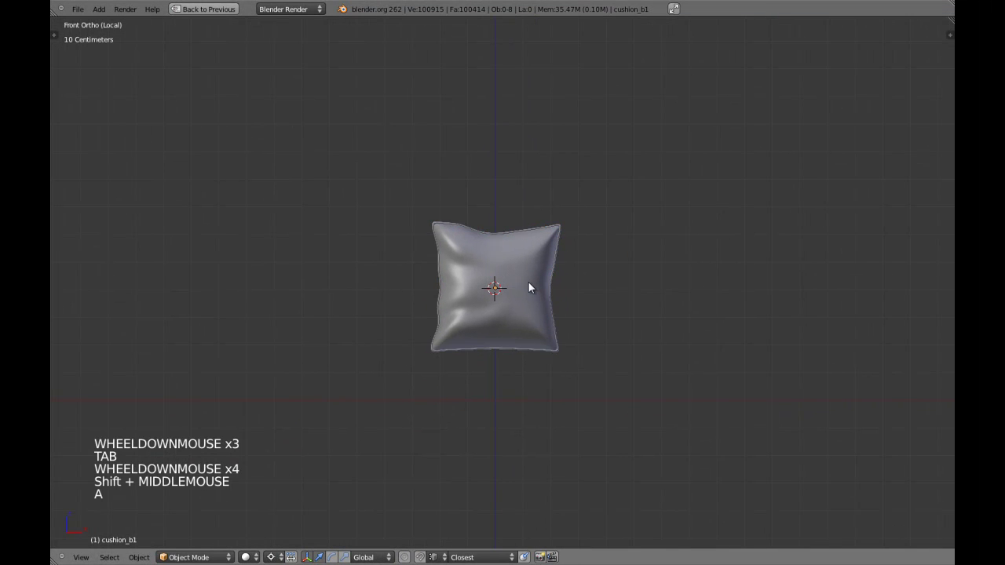
pyautogui.scroll(3, 507, 346)
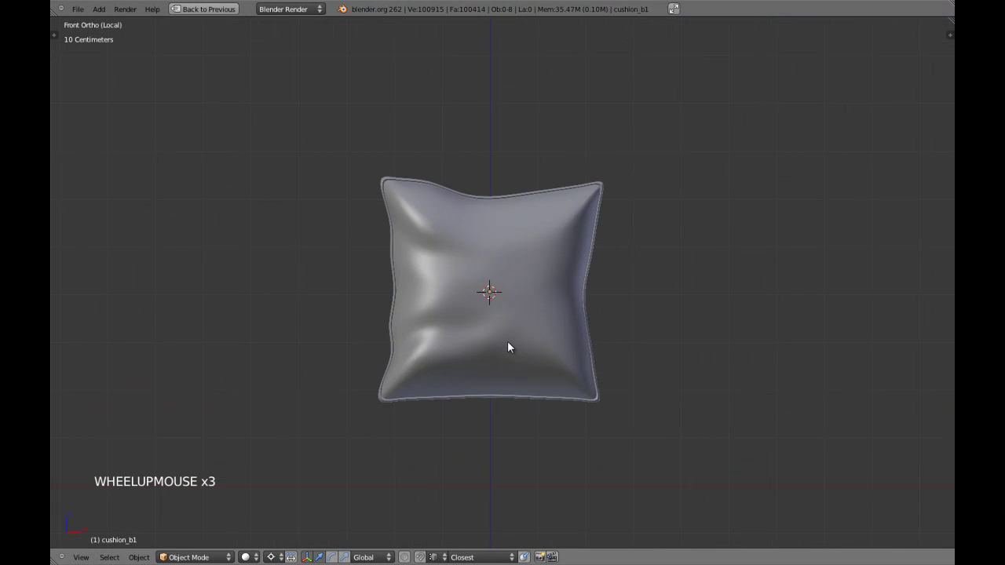
pyautogui.scroll(2, 507, 346)
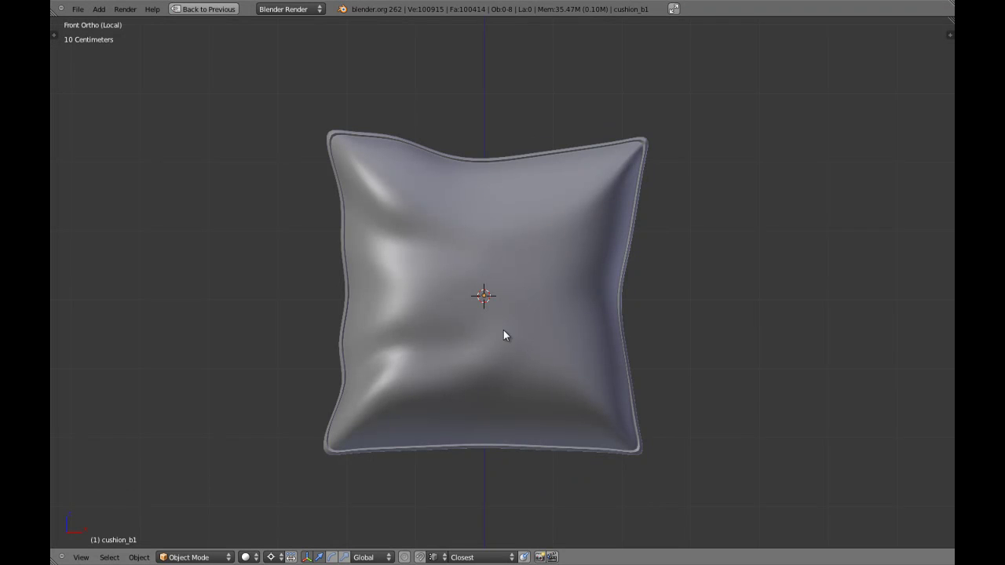
pyautogui.scroll(2, 513, 280)
pyautogui.keyDown('shift'); pyautogui.moveTo(514, 348); pyautogui.dragTo(498, 298, button='middle'); pyautogui.keyUp('shift')
pyautogui.scroll(1, 513, 280)
pyautogui.press('Tab')
pyautogui.press('Tab')
pyautogui.keyDown('shift'); pyautogui.moveTo(346, 307); pyautogui.dragTo(383, 296, button='middle'); pyautogui.keyUp('shift')
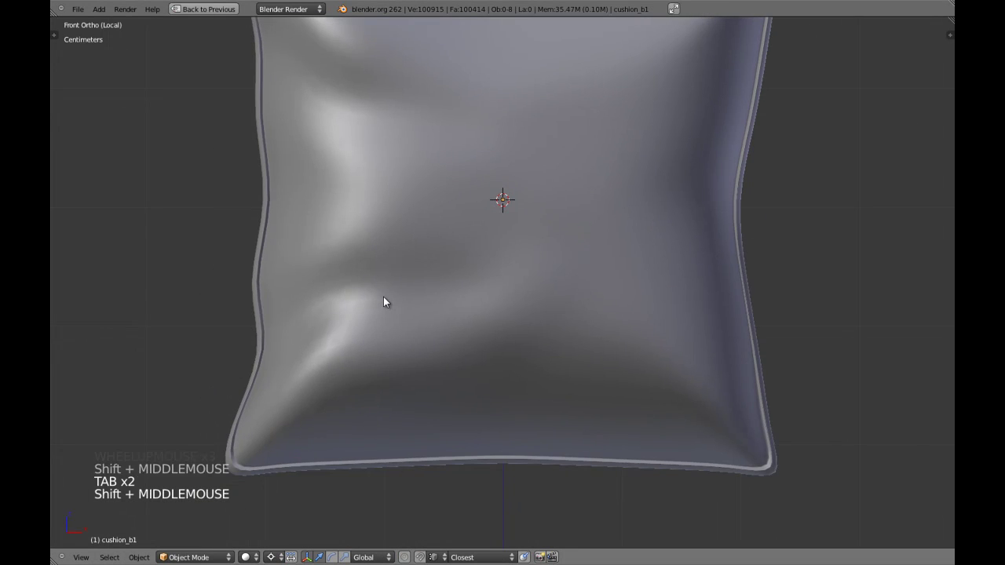
pyautogui.scroll(-4, 403, 296)
pyautogui.scroll(2, 479, 298)
# Step: Select three vertices running diagonally from the lower crease toward the centre, move them slightly along global Y, and check the smoothed surface
pyautogui.press('Tab')
pyautogui.scroll(2, 490, 276)
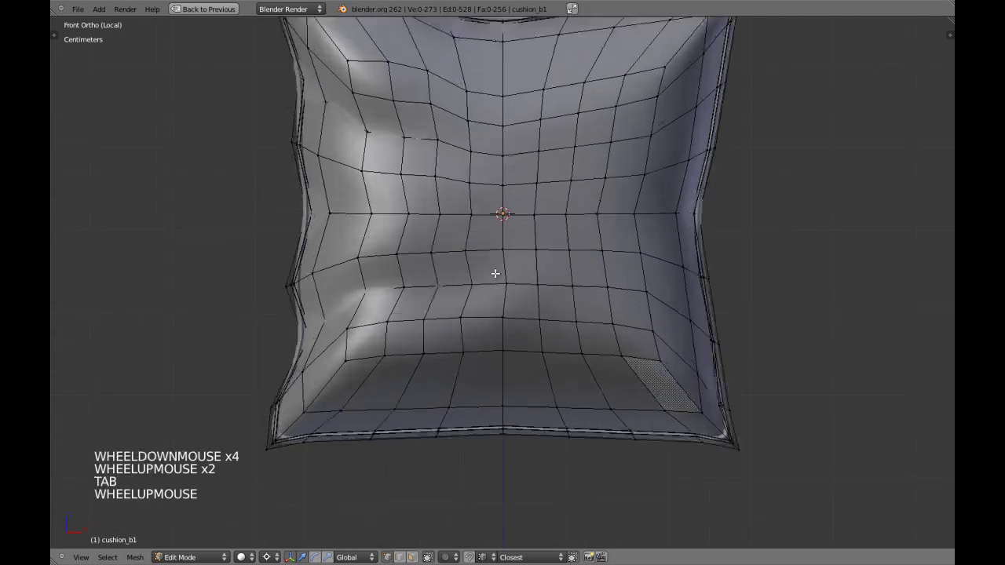
pyautogui.rightClick(471, 281)
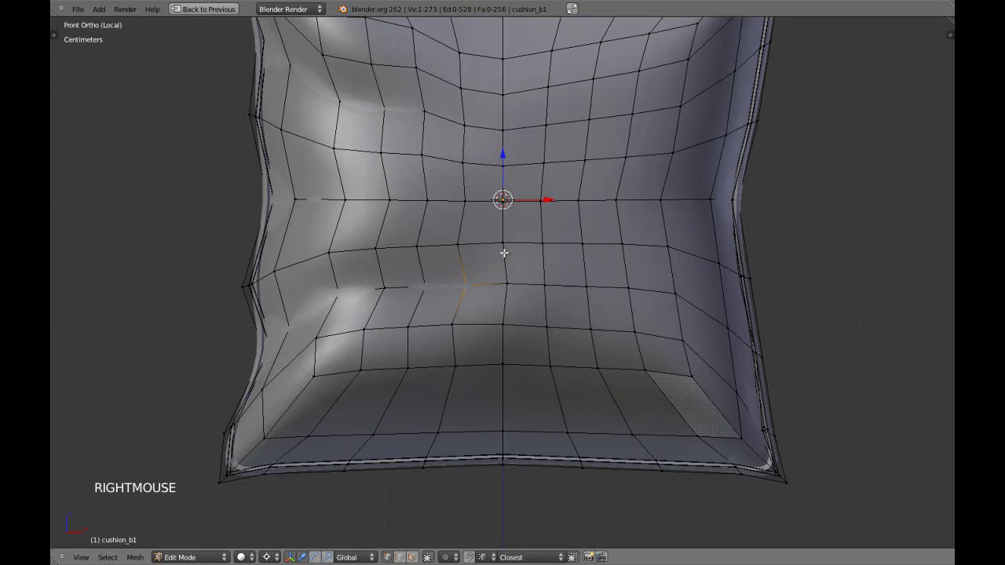
pyautogui.moveTo(492, 235); pyautogui.dragTo(507, 285, button='middle')
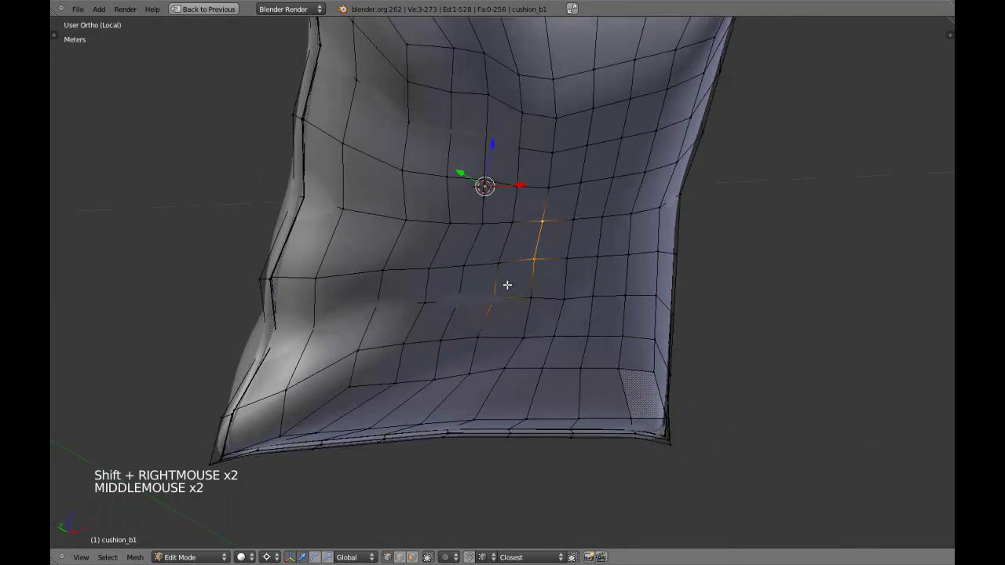
pyautogui.scroll(2, 522, 297)
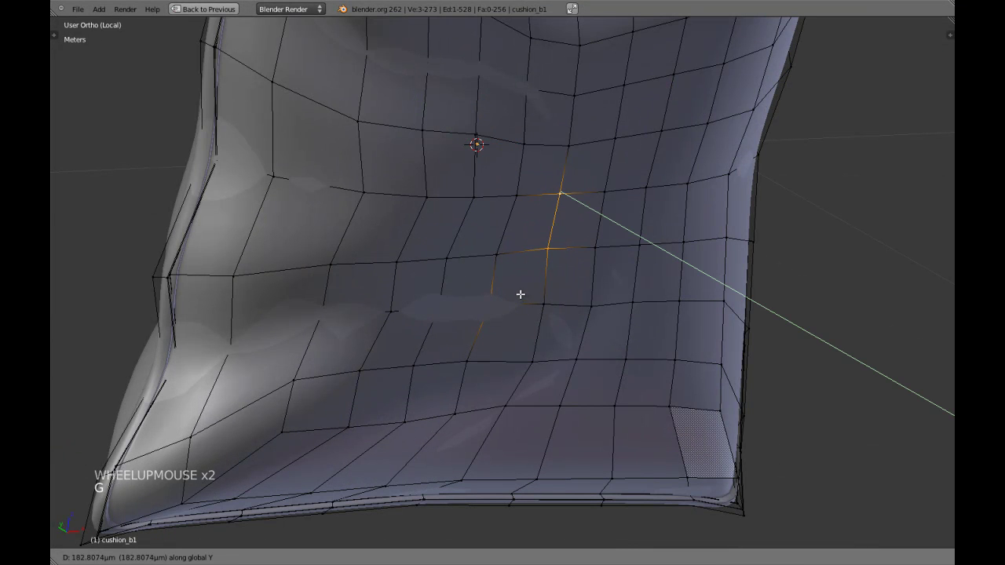
pyautogui.keyDown('shift'); pyautogui.click(524, 289); pyautogui.keyUp('shift')
pyautogui.press('Tab')
pyautogui.scroll(-4, 542, 291)
pyautogui.moveTo(554, 294); pyautogui.dragTo(491, 264, button='middle')
pyautogui.scroll(2, 481, 265)
pyautogui.press('Tab')
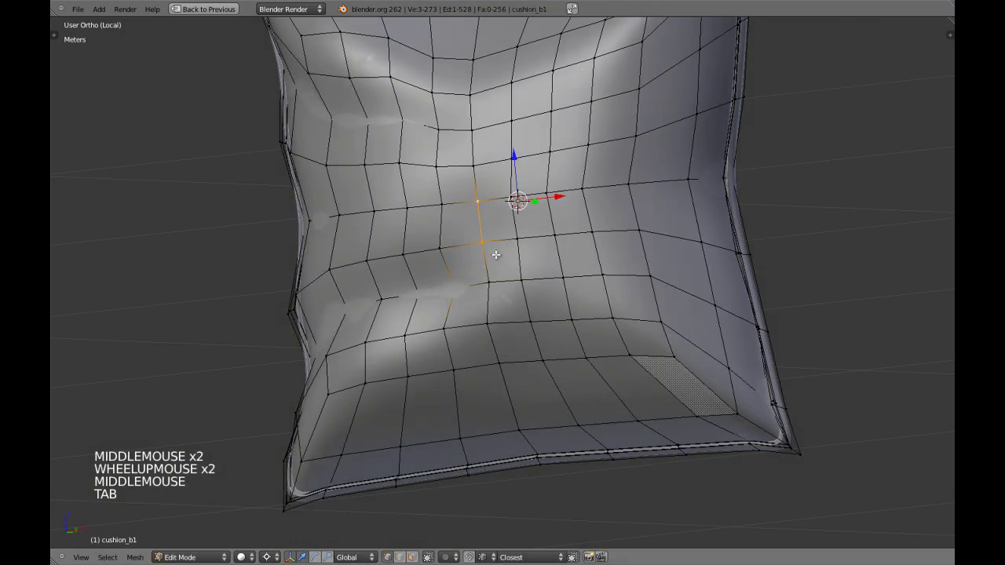
# Step: Select two diagonally adjacent vertices just left of the centre, move them slightly along global Y, and check the smoothed creases
pyautogui.scroll(2, 465, 229)
pyautogui.rightClick(394, 139)
pyautogui.keyDown('shift'); pyautogui.rightClick(407, 118); pyautogui.keyUp('shift')
pyautogui.moveTo(406, 118); pyautogui.dragTo(487, 302, button='middle')
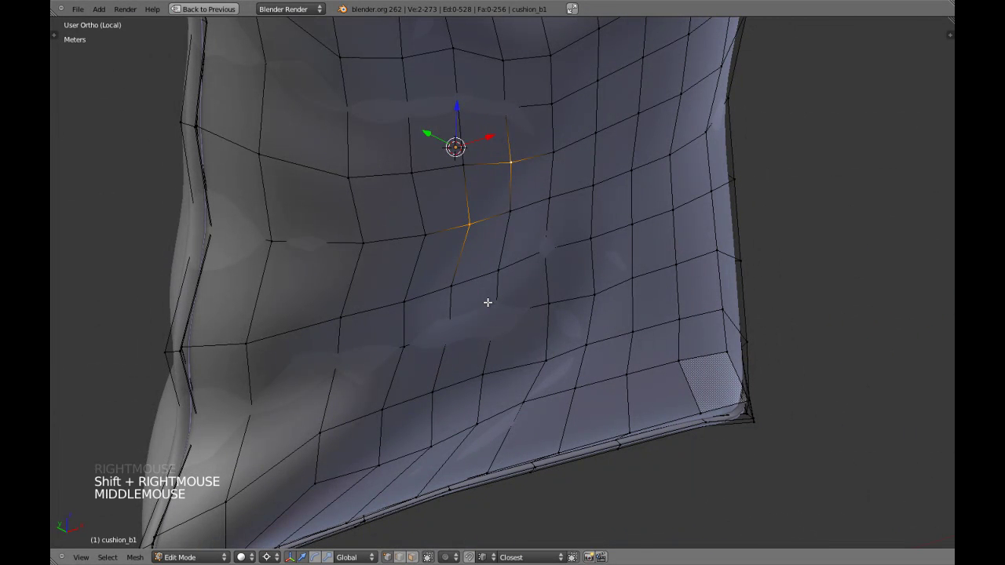
pyautogui.press('g')
pyautogui.keyDown('shift'); pyautogui.click(510, 312); pyautogui.keyUp('shift')
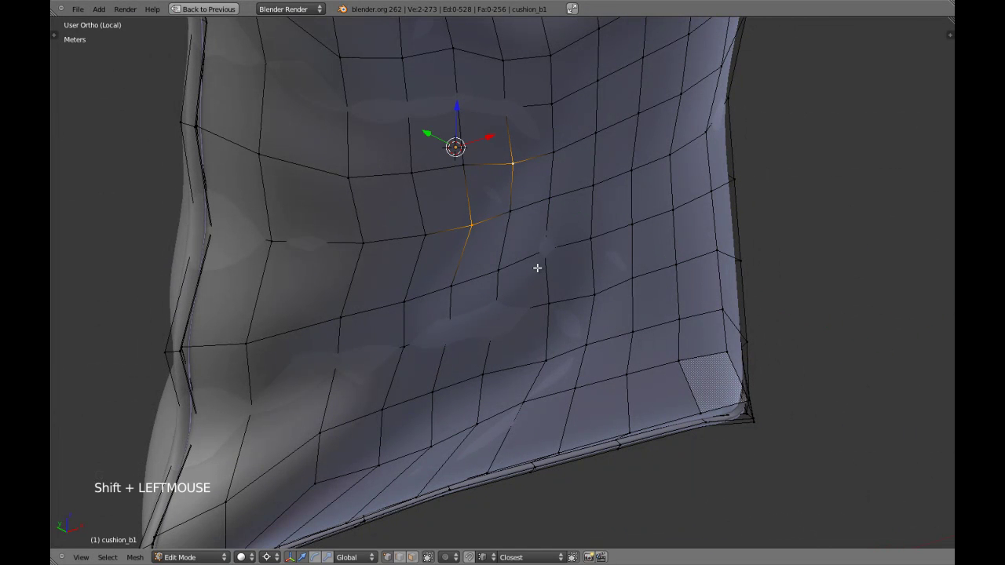
pyautogui.press('Tab')
pyautogui.scroll(-3, 565, 283)
pyautogui.moveTo(578, 293); pyautogui.dragTo(513, 253, button='middle')
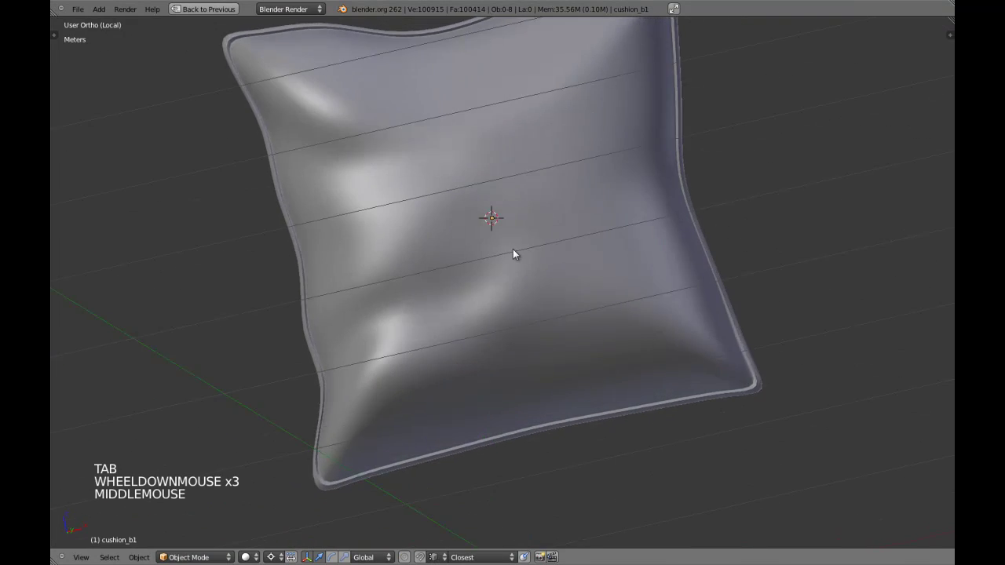
pyautogui.scroll(4, 516, 252)
pyautogui.press('KP_1')
# Step: Select the two vertices left of the central column on the middle loop and the loop below, and move them slightly along global Y
pyautogui.press('Tab')
pyautogui.scroll(-3, 502, 255)
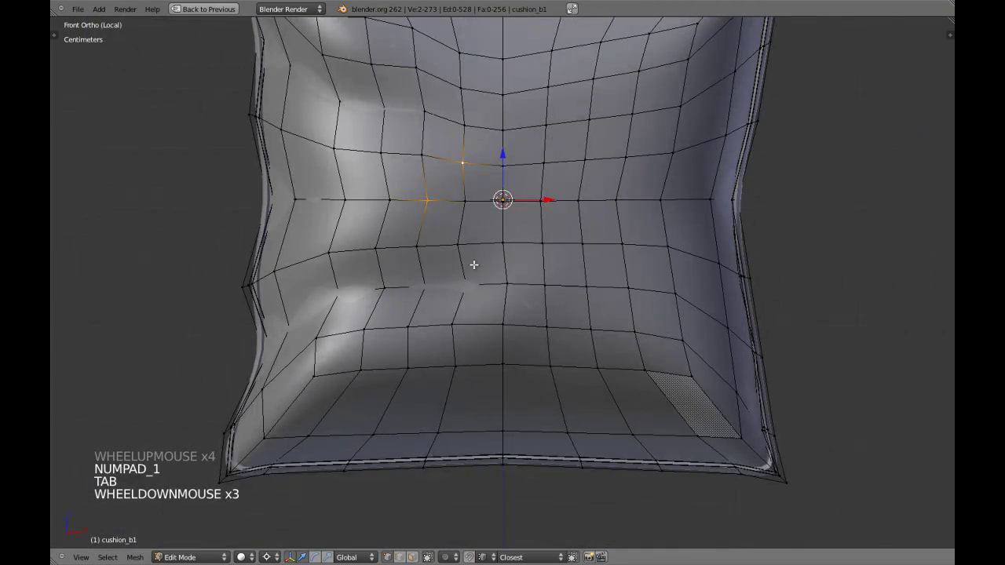
pyautogui.scroll(2, 475, 264)
pyautogui.rightClick(442, 226)
pyautogui.keyDown('shift'); pyautogui.rightClick(451, 166); pyautogui.keyUp('shift')
pyautogui.moveTo(453, 170); pyautogui.dragTo(513, 259, button='middle')
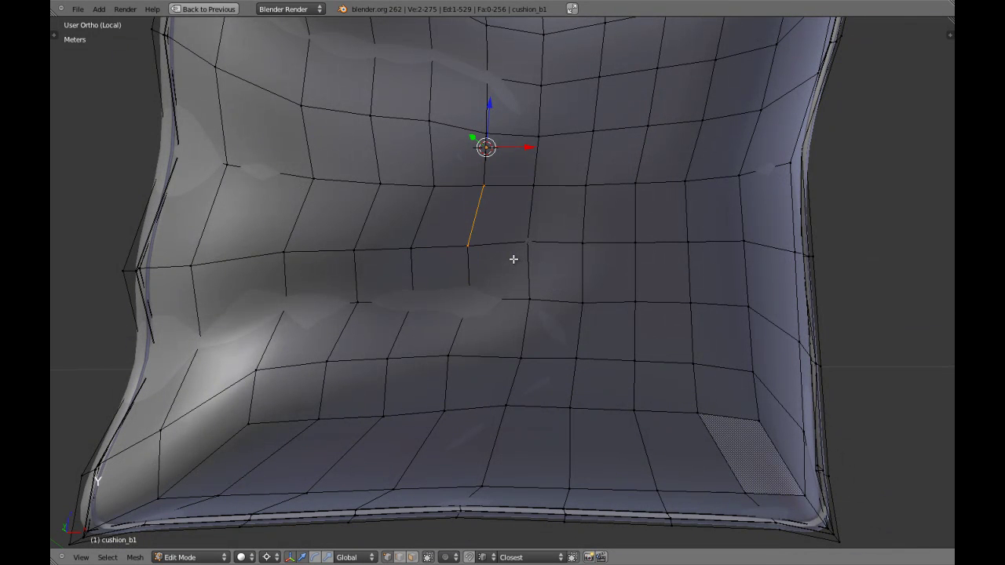
pyautogui.hotkey('ctrl', 'z')
pyautogui.press('g')
pyautogui.press('y')
pyautogui.keyDown('shift'); pyautogui.click(526, 273); pyautogui.keyUp('shift')
# Step: Check the smoothed centre wrinkles, deselect all vertices, and view the whole cushion from the front in Object Mode
pyautogui.press('Tab')
pyautogui.scroll(-4, 559, 282)
pyautogui.moveTo(560, 283); pyautogui.dragTo(543, 349, button='middle')
pyautogui.press('KP_1')
pyautogui.press('Tab')
pyautogui.scroll(4, 479, 248)
pyautogui.press('a')
pyautogui.scroll(-2, 479, 248)
pyautogui.press('Tab')
pyautogui.scroll(-2, 511, 246)
pyautogui.scroll(-3, 527, 328)
pyautogui.scroll(2, 538, 357)
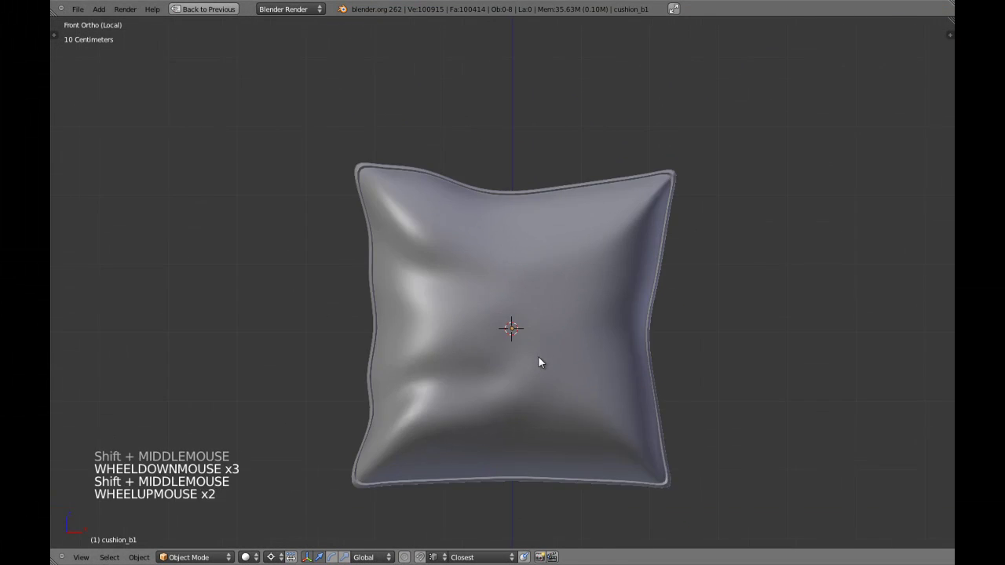
# Step: Box-select the lower-left quarter of the mesh in wireframe and rotate it by about 0.23 degrees
pyautogui.press('Tab')
pyautogui.press('z')
pyautogui.press('a')
pyautogui.press('a')
pyautogui.press('b')
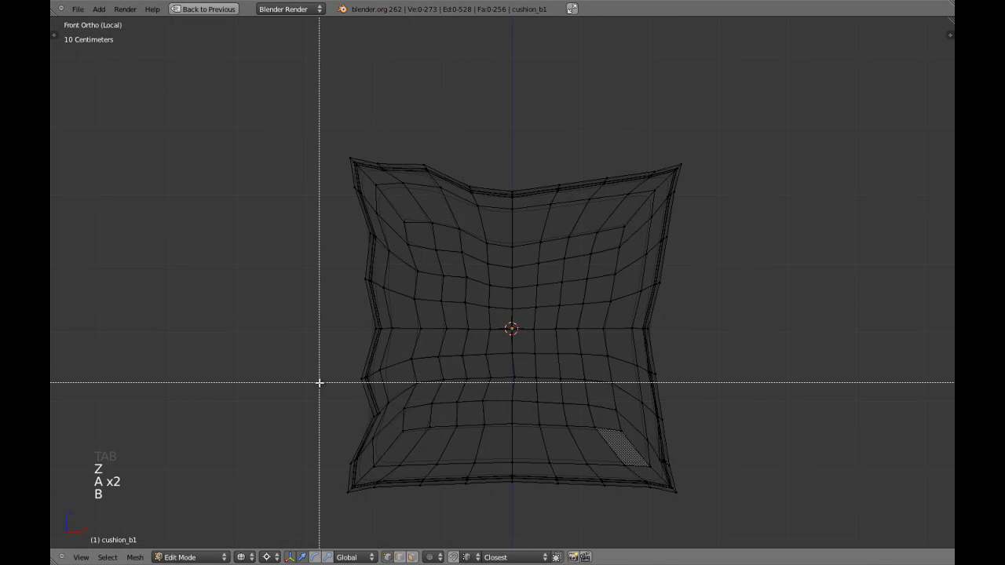
pyautogui.moveTo(291, 346); pyautogui.dragTo(504, 525)
pyautogui.press('r')
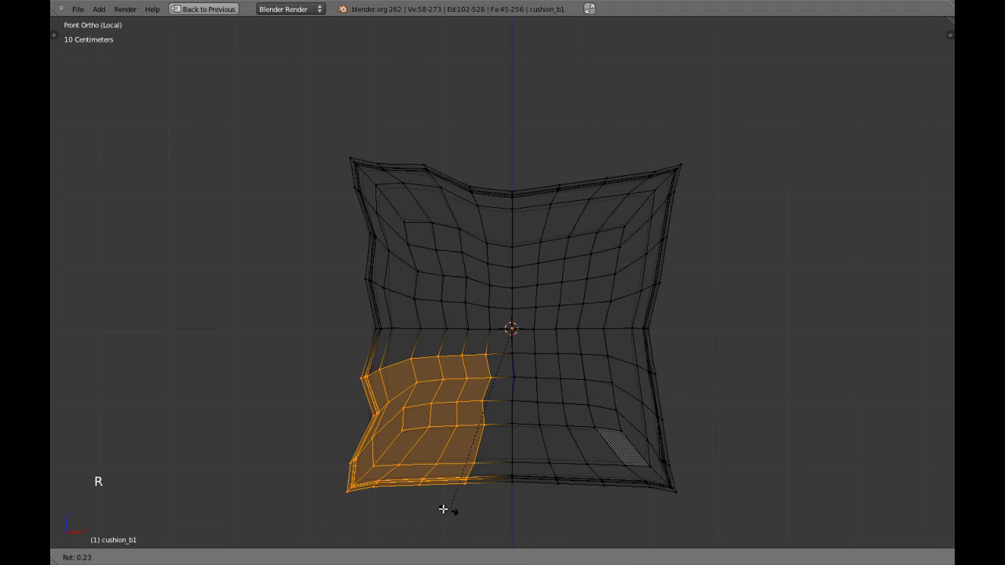
pyautogui.keyDown('shift'); pyautogui.click(445, 510); pyautogui.keyUp('shift')
# Step: Scale the selected lower-left quarter slightly with global Y locked, then return to solid shading in Object Mode
pyautogui.press('s')
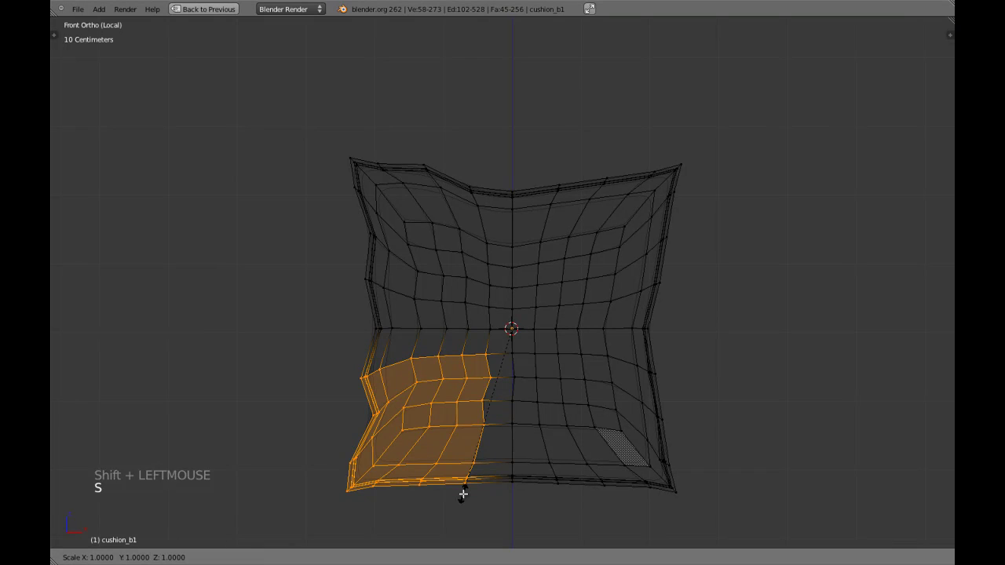
pyautogui.hotkey('shift', 'y')
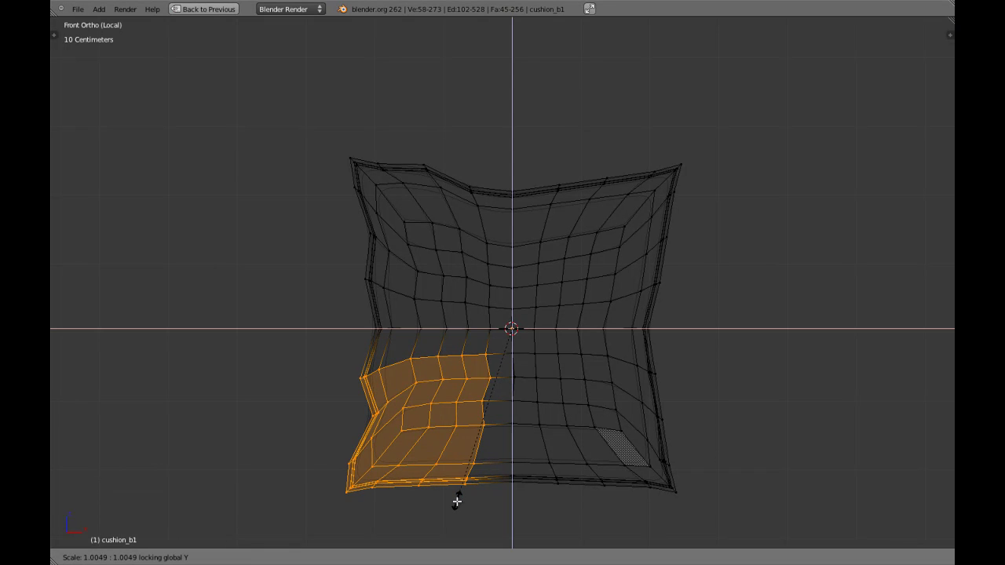
pyautogui.keyDown('shift'); pyautogui.click(451, 480); pyautogui.keyUp('shift')
pyautogui.press('z')
pyautogui.press('Tab')
# Step: Save the file, overwriting the existing version
pyautogui.scroll(-2, 498, 438)
pyautogui.press('a')
pyautogui.press('a')
pyautogui.hotkey('ctrl', 'w')
pyautogui.click(542, 367)
# Step: Reselect the cushion and examine its front mesh and smoothed shape, switching between Edit Mode and Object Mode
pyautogui.rightClick(482, 254)
pyautogui.scroll(3, 484, 268)
pyautogui.scroll(-2, 502, 280)
pyautogui.keyDown('shift'); pyautogui.moveTo(503, 280); pyautogui.dragTo(544, 303, button='middle'); pyautogui.keyUp('shift')
pyautogui.scroll(3, 497, 263)
pyautogui.rightClick(532, 277)
pyautogui.press('Tab')
pyautogui.scroll(-2, 533, 276)
pyautogui.press('a')
pyautogui.press('a')
pyautogui.scroll(2, 549, 297)
pyautogui.press('a')
pyautogui.scroll(-2, 550, 294)
pyautogui.press('a')
pyautogui.scroll(2, 554, 321)
pyautogui.press('a')
pyautogui.scroll(-1, 544, 303)
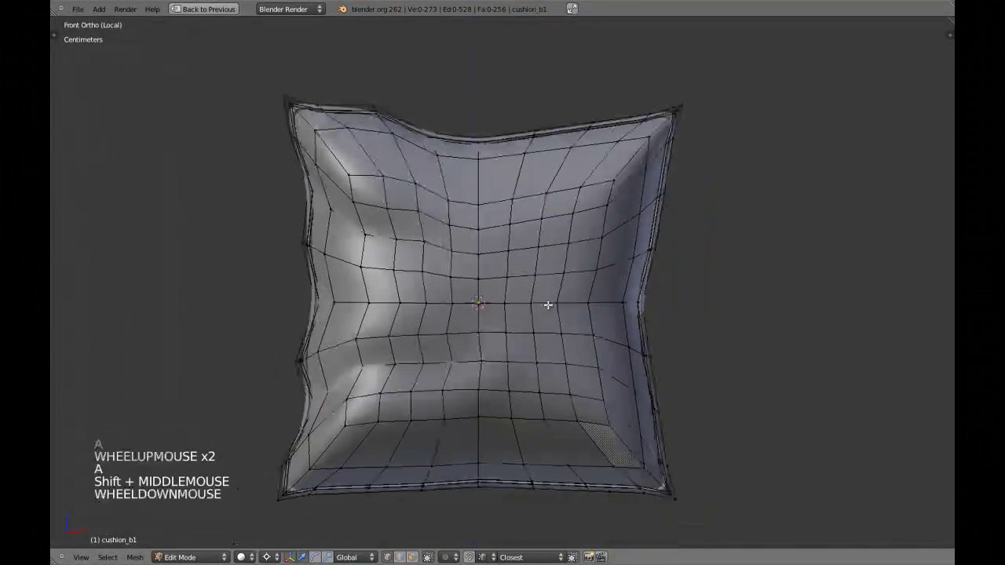
pyautogui.keyDown('shift'); pyautogui.moveTo(592, 392); pyautogui.dragTo(548, 359, button='middle'); pyautogui.keyUp('shift')
pyautogui.scroll(3, 534, 346)
pyautogui.press('Tab')
pyautogui.scroll(-2, 536, 350)
pyautogui.scroll(-2, 510, 291)
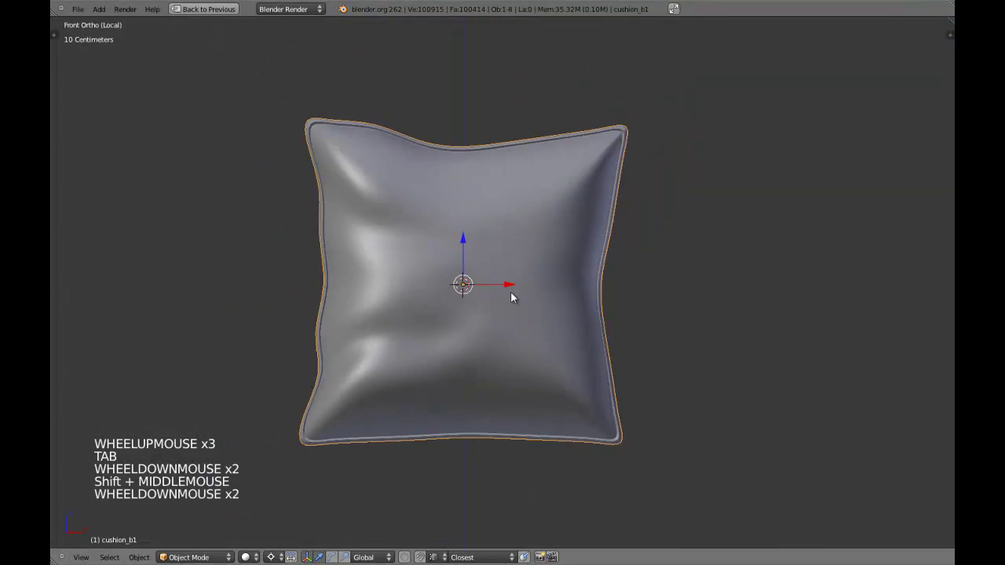
pyautogui.keyDown('shift'); pyautogui.moveTo(512, 290); pyautogui.dragTo(520, 324, button='middle'); pyautogui.keyUp('shift')
pyautogui.scroll(2, 521, 324)
# Step: Select the diagonal edge line at the cushion's upper-right corner, shift it slightly, and return to Object Mode
pyautogui.press('Tab')
pyautogui.press('a')
pyautogui.press('a')
pyautogui.press('a')
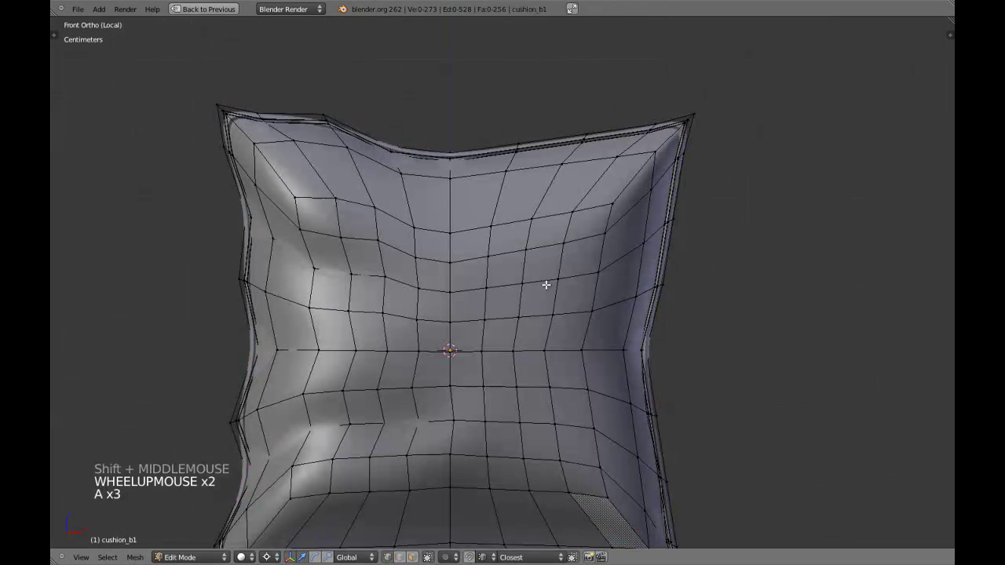
pyautogui.keyDown('shift'); pyautogui.moveTo(547, 278); pyautogui.dragTo(564, 292, button='middle'); pyautogui.keyUp('shift')
pyautogui.keyDown('alt'); pyautogui.keyDown('shift'); pyautogui.rightClick(624, 222); pyautogui.keyUp('shift'); pyautogui.keyUp('alt')
pyautogui.press('g')
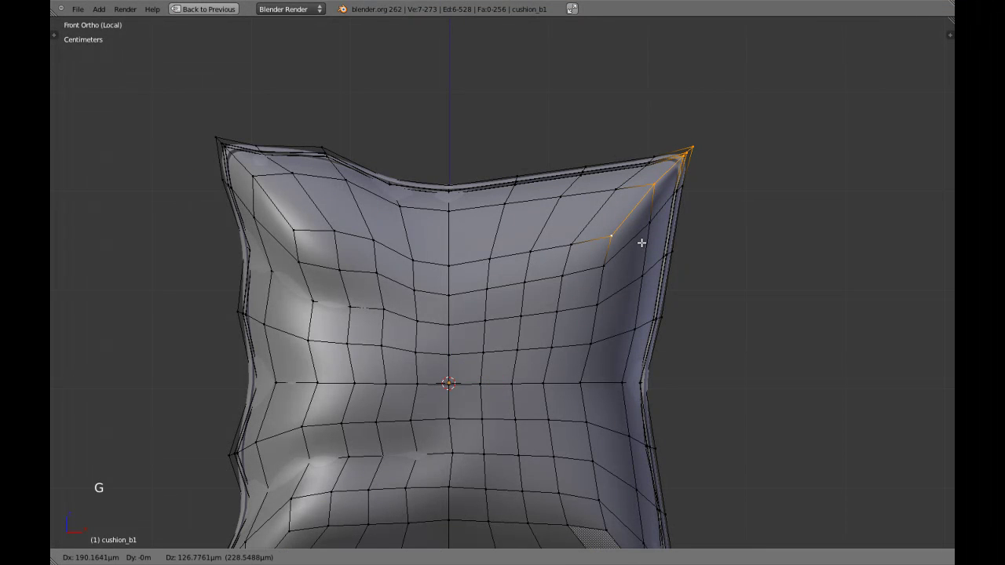
pyautogui.keyDown('shift'); pyautogui.click(610, 253); pyautogui.keyUp('shift')
pyautogui.press('a')
pyautogui.keyDown('shift'); pyautogui.moveTo(578, 295); pyautogui.dragTo(567, 222, button='middle'); pyautogui.keyUp('shift')
pyautogui.keyDown('shift'); pyautogui.moveTo(566, 280); pyautogui.dragTo(558, 241, button='middle'); pyautogui.keyUp('shift')
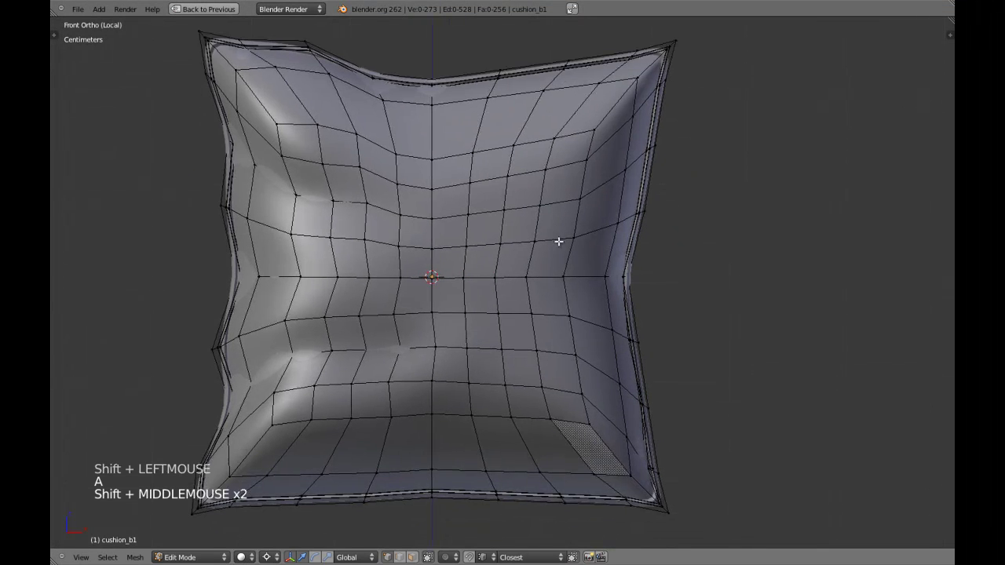
pyautogui.press('a')
pyautogui.press('a')
pyautogui.keyDown('shift'); pyautogui.moveTo(518, 287); pyautogui.dragTo(525, 251, button='middle'); pyautogui.keyUp('shift')
pyautogui.press('Tab')
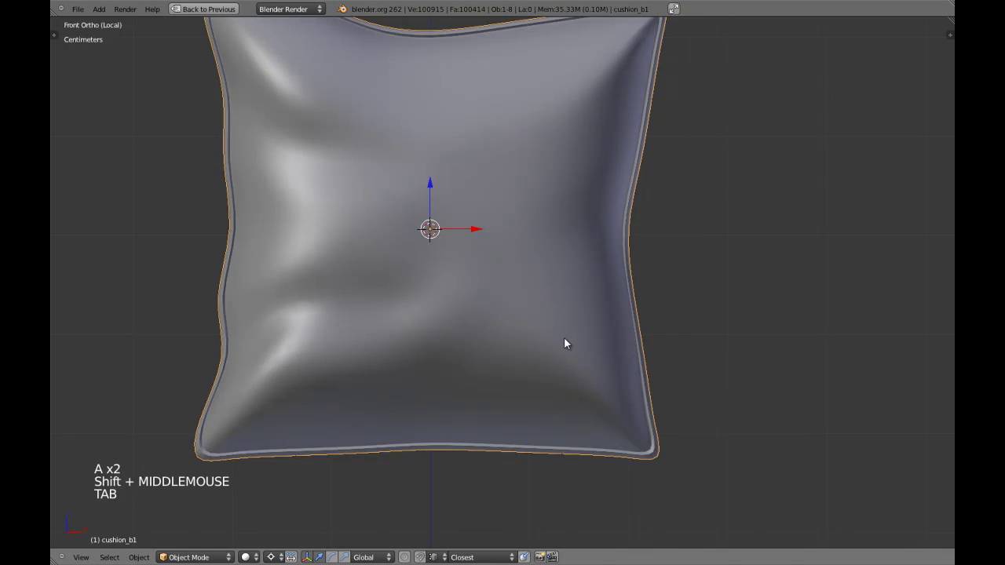
# Step: Box-select the upper-right quarter of the mesh in wireframe and rotate it slightly
pyautogui.scroll(-2, 560, 207)
pyautogui.press('a')
pyautogui.keyDown('shift'); pyautogui.moveTo(561, 206); pyautogui.dragTo(533, 282, button='middle'); pyautogui.keyUp('shift')
pyautogui.rightClick(542, 256)
pyautogui.scroll(1, 537, 248)
pyautogui.press('Tab')
pyautogui.press('z')
pyautogui.press('a')
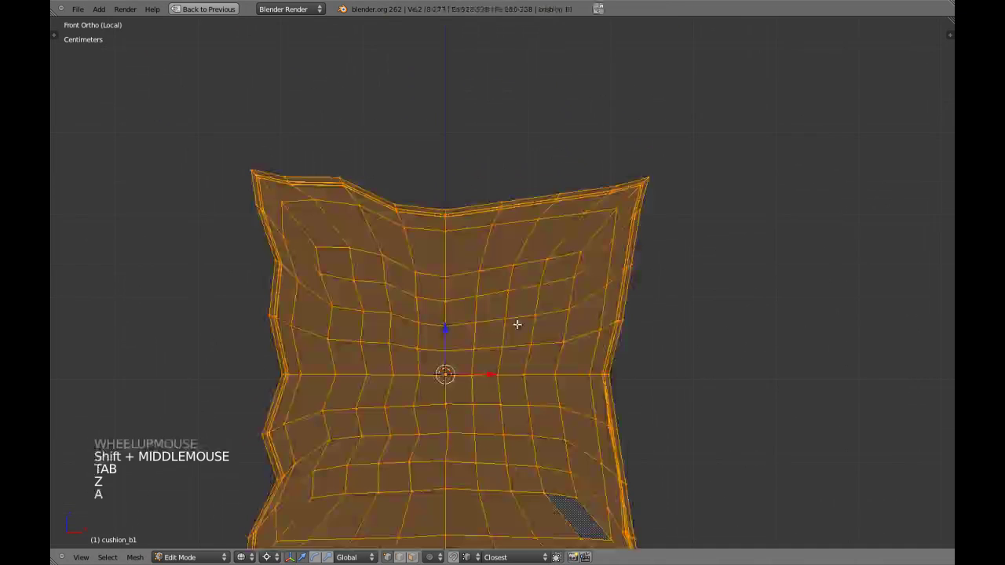
pyautogui.press('a')
pyautogui.press('b')
pyautogui.moveTo(469, 146); pyautogui.dragTo(666, 363)
pyautogui.press('r')
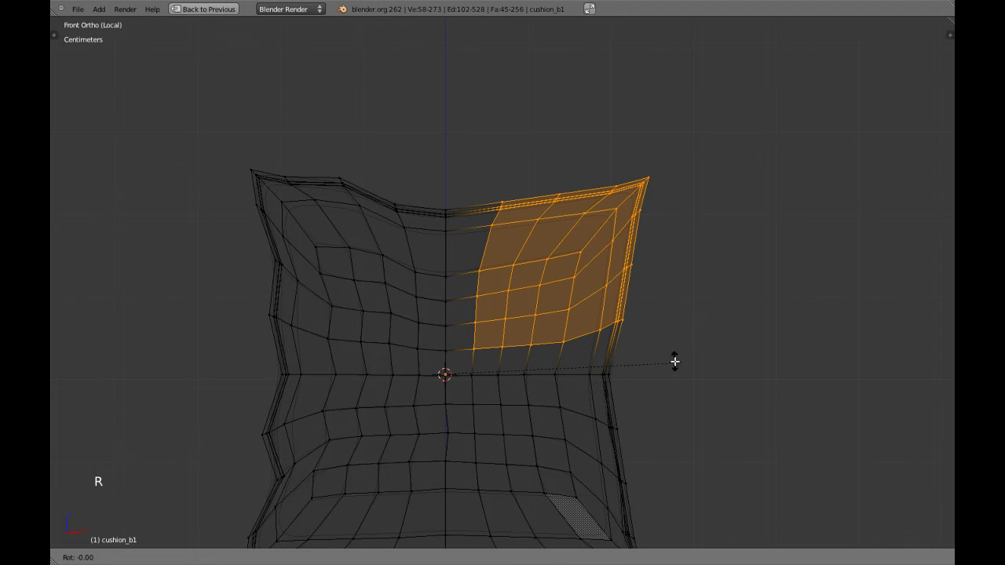
pyautogui.keyDown('shift'); pyautogui.click(690, 297); pyautogui.keyUp('shift')
# Step: Scale the selected upper-right quarter slightly along global X and return to solid shading in Object Mode
pyautogui.press('s')
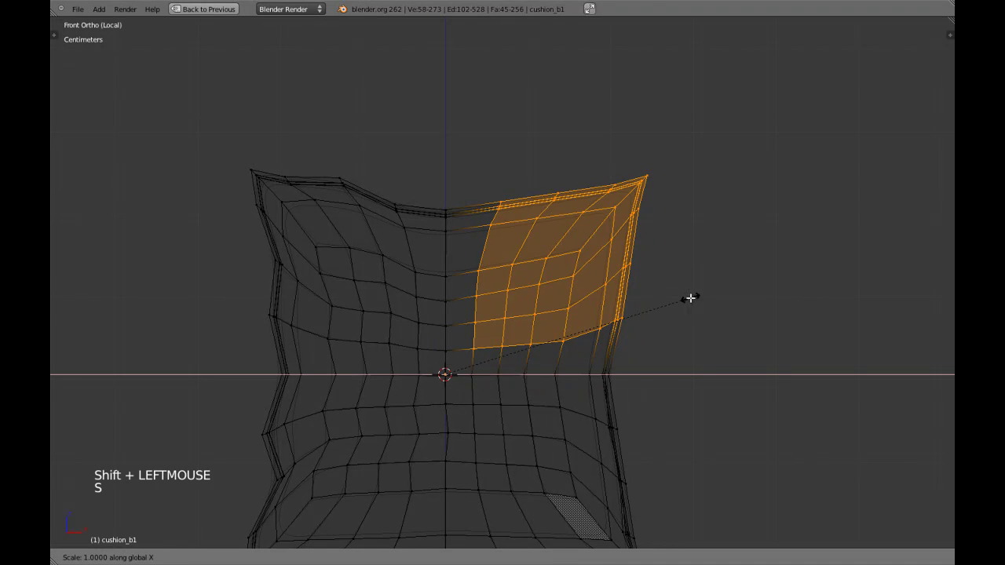
pyautogui.keyDown('shift'); pyautogui.click(722, 302); pyautogui.keyUp('shift')
pyautogui.press('z')
pyautogui.press('Tab')
pyautogui.scroll(-2, 580, 406)
pyautogui.scroll(-1, 579, 407)
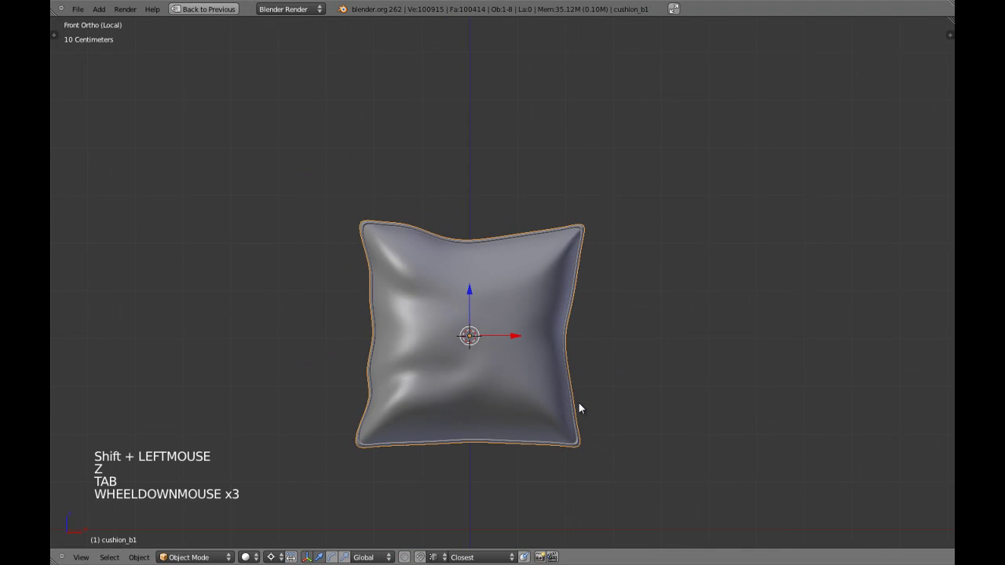
pyautogui.scroll(2, 580, 406)
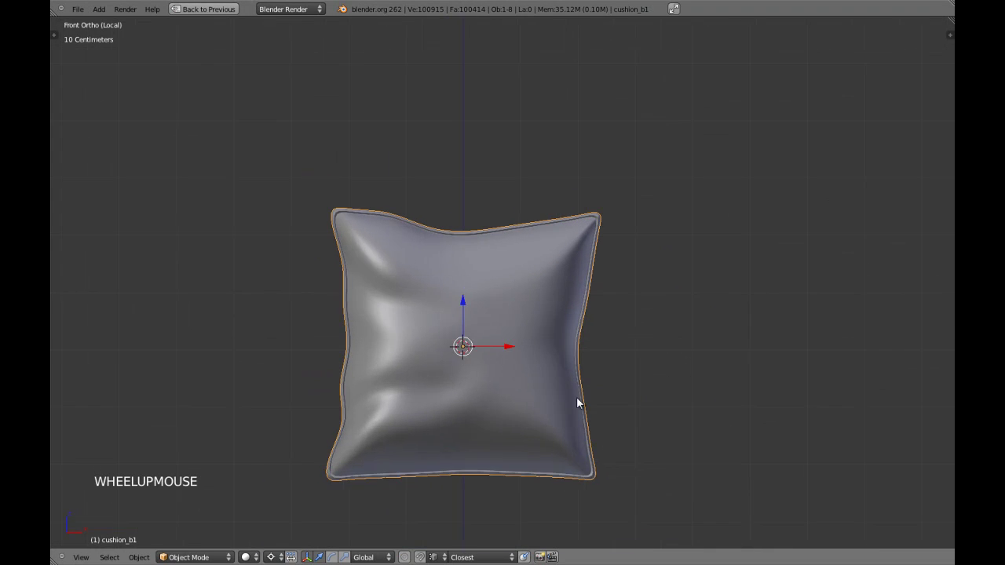
pyautogui.keyDown('shift'); pyautogui.moveTo(512, 426); pyautogui.dragTo(499, 338, button='middle'); pyautogui.keyUp('shift')
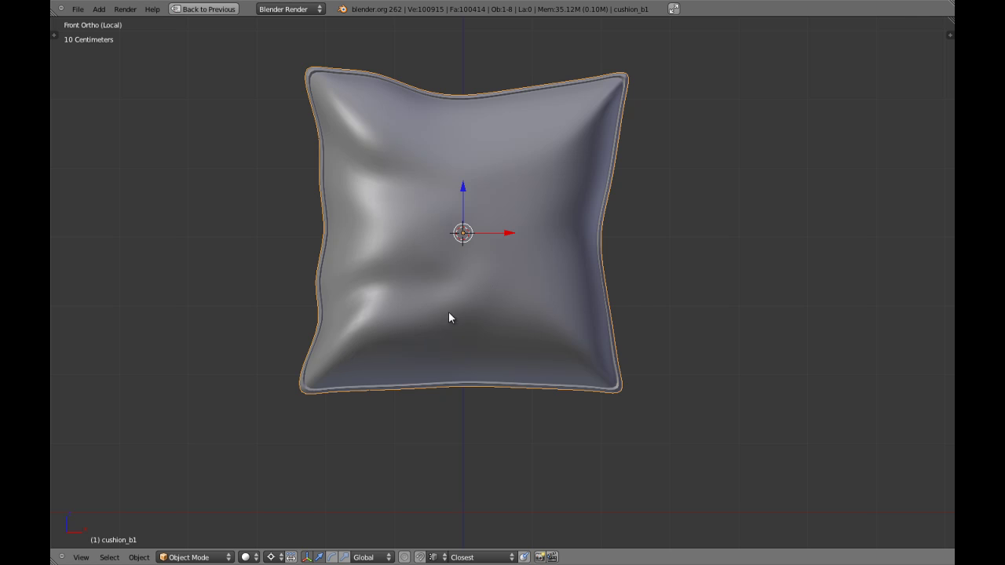
# Step: Select a staggered line of front vertices running from right of centre down to the seam vertices on the cushion's bottom edge
pyautogui.press('Tab')
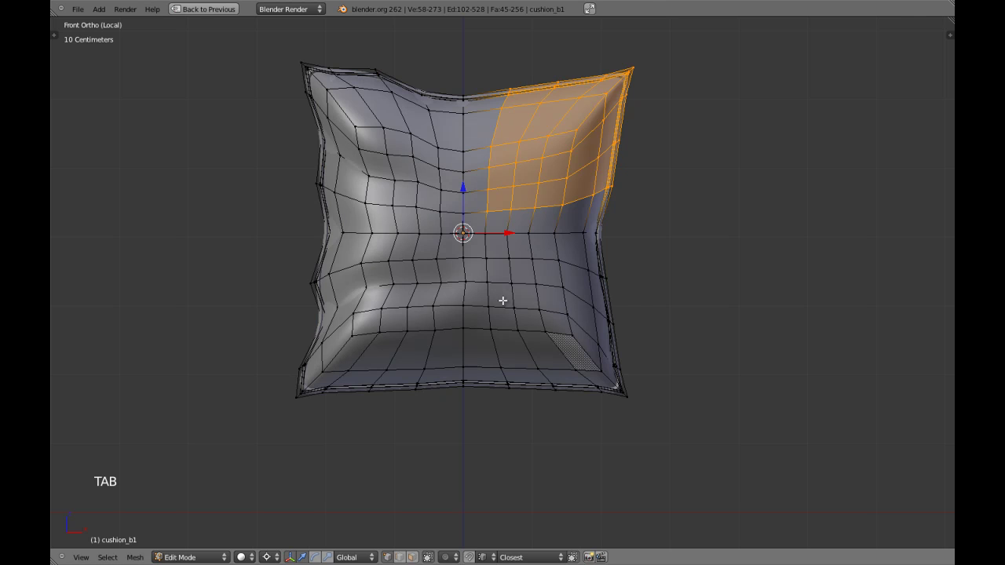
pyautogui.rightClick(491, 326)
pyautogui.keyDown('shift'); pyautogui.rightClick(512, 309); pyautogui.keyUp('shift')
pyautogui.keyDown('shift'); pyautogui.rightClick(513, 284); pyautogui.keyUp('shift')
pyautogui.keyDown('shift'); pyautogui.moveTo(514, 328); pyautogui.dragTo(498, 317, button='middle'); pyautogui.keyUp('shift')
pyautogui.scroll(2, 497, 316)
pyautogui.press('z')
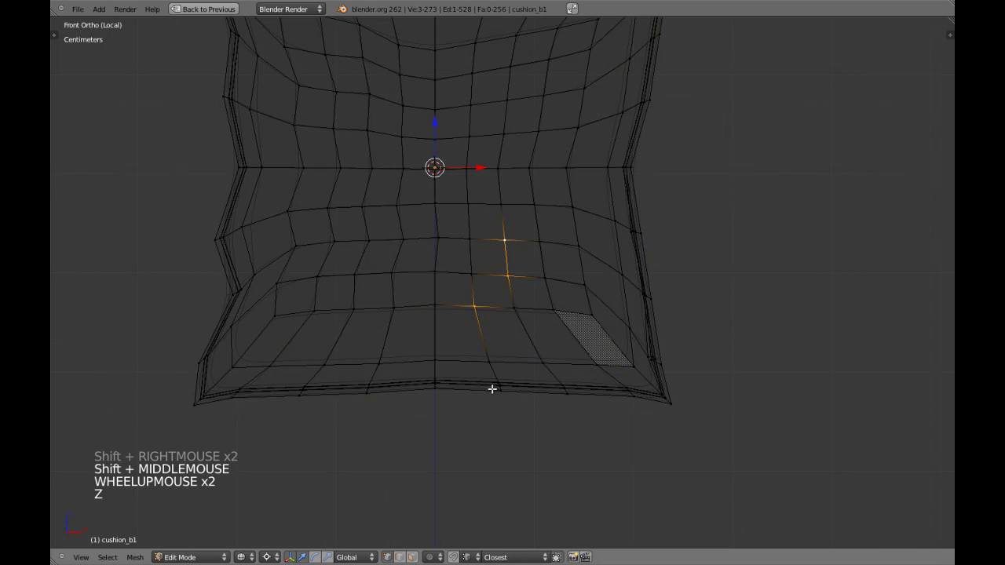
pyautogui.press('c')
pyautogui.moveTo(486, 400); pyautogui.dragTo(493, 386)
pyautogui.rightClick(502, 359)
pyautogui.press('z')
# Step: Push the selected crease vertices into the cushion along global Y and check the smoothed result
pyautogui.moveTo(510, 337)
pyautogui.keyDown('shift'); pyautogui.mouseDown(button='middle')
pyautogui.moveTo(518, 345)
pyautogui.moveTo(435, 366)
pyautogui.mouseUp(button='middle'); pyautogui.keyUp('shift')
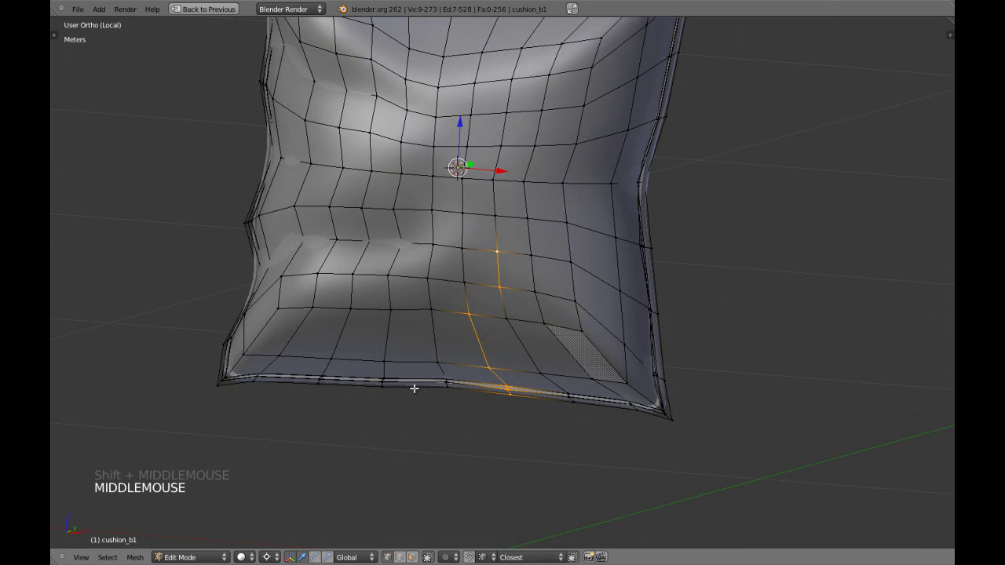
pyautogui.press('g')
pyautogui.press('y')
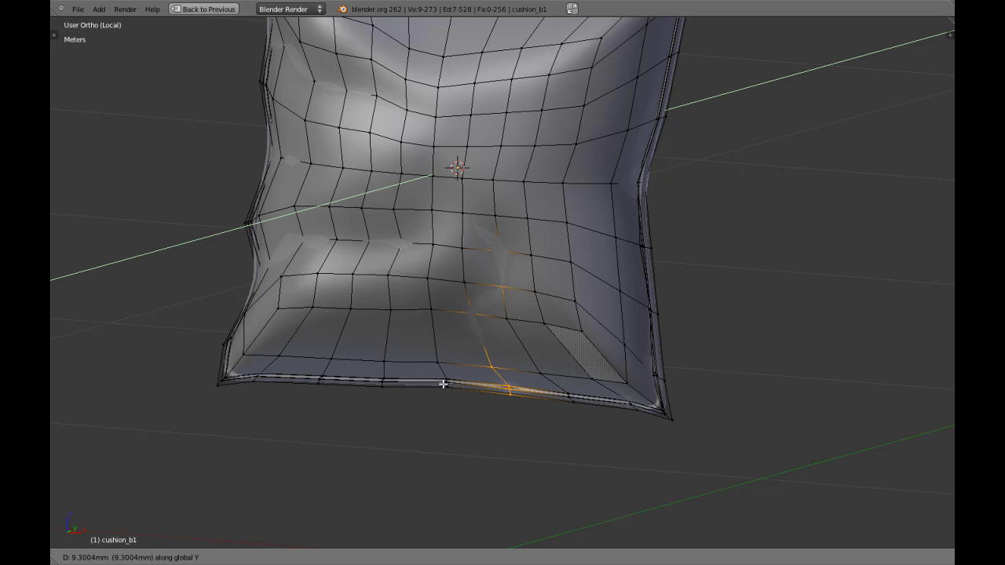
pyautogui.keyDown('shift'); pyautogui.click(452, 383); pyautogui.keyUp('shift')
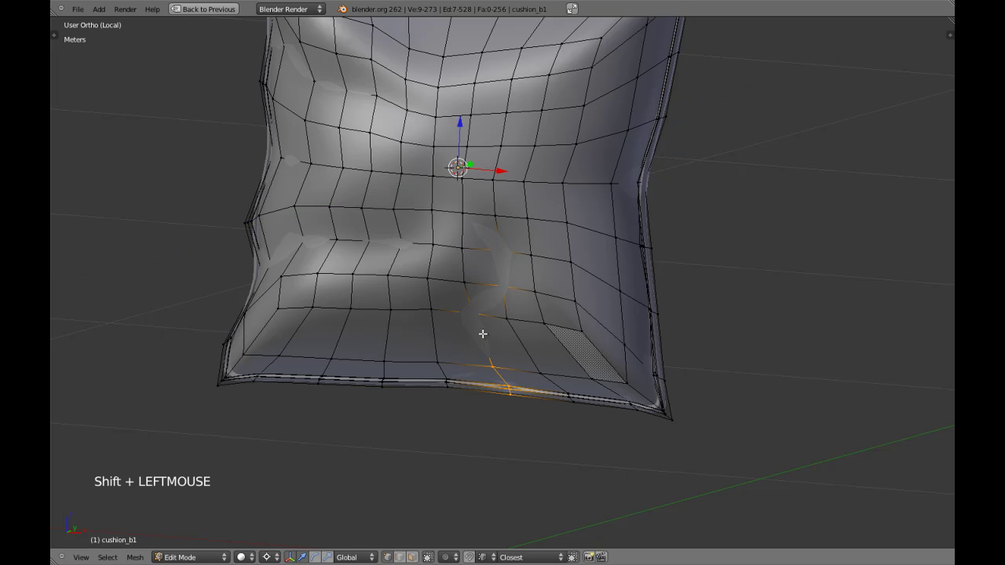
pyautogui.press('Tab')
pyautogui.scroll(-5, 499, 300)
pyautogui.moveTo(499, 300); pyautogui.dragTo(525, 305, button='middle')
pyautogui.scroll(3, 528, 284)
pyautogui.press('KP_1')
pyautogui.scroll(-2, 528, 285)
pyautogui.scroll(4, 540, 293)
pyautogui.press('Tab')
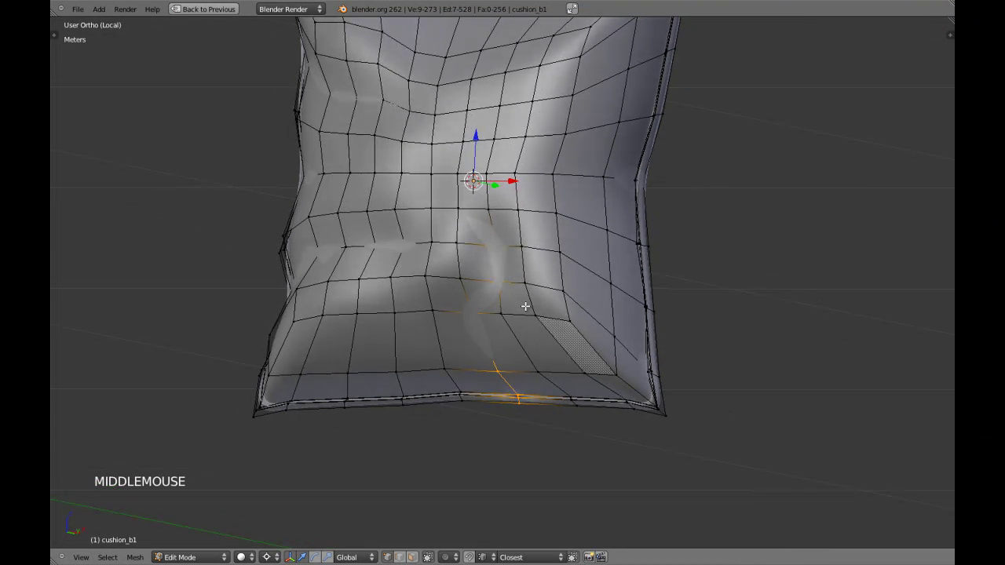
# Step: Move the crease vertices slightly back out along global Y and inspect the cushion in Object Mode from the front
pyautogui.press('g')
pyautogui.middleClick(540, 314)
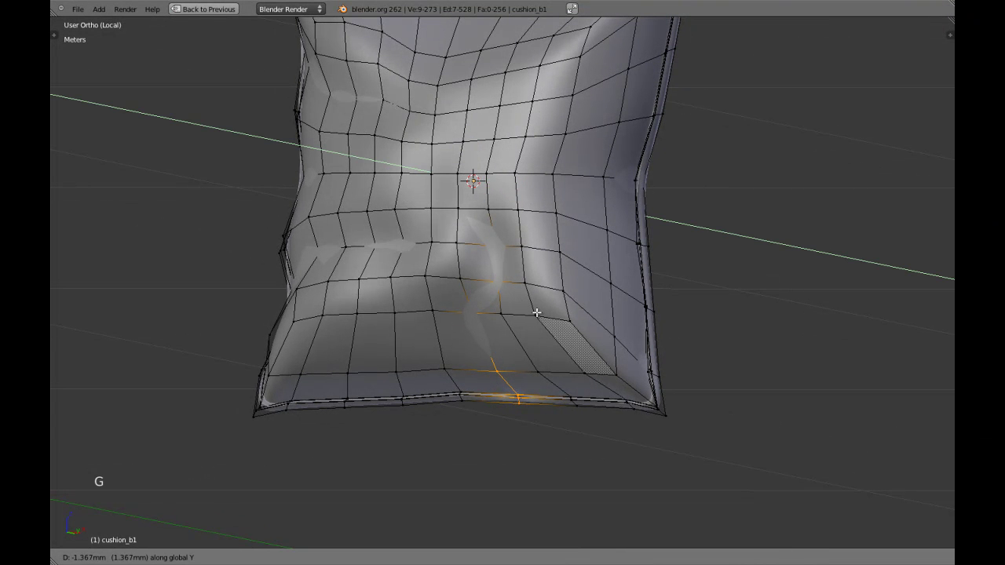
pyautogui.keyDown('shift'); pyautogui.click(522, 308); pyautogui.keyUp('shift')
pyautogui.press('Tab')
pyautogui.scroll(-2, 514, 307)
pyautogui.moveTo(503, 306); pyautogui.dragTo(541, 338, button='middle')
pyautogui.press('KP_1')
pyautogui.scroll(2, 532, 305)
pyautogui.scroll(-3, 531, 304)
pyautogui.scroll(-3, 518, 313)
pyautogui.scroll(1, 565, 319)
pyautogui.scroll(3, 541, 339)
# Step: Clear the selection and select the second horizontal edge loop above the cushion's centre row
pyautogui.press('Tab')
pyautogui.scroll(4, 440, 314)
pyautogui.press('a')
pyautogui.press('a')
pyautogui.scroll(-3, 392, 317)
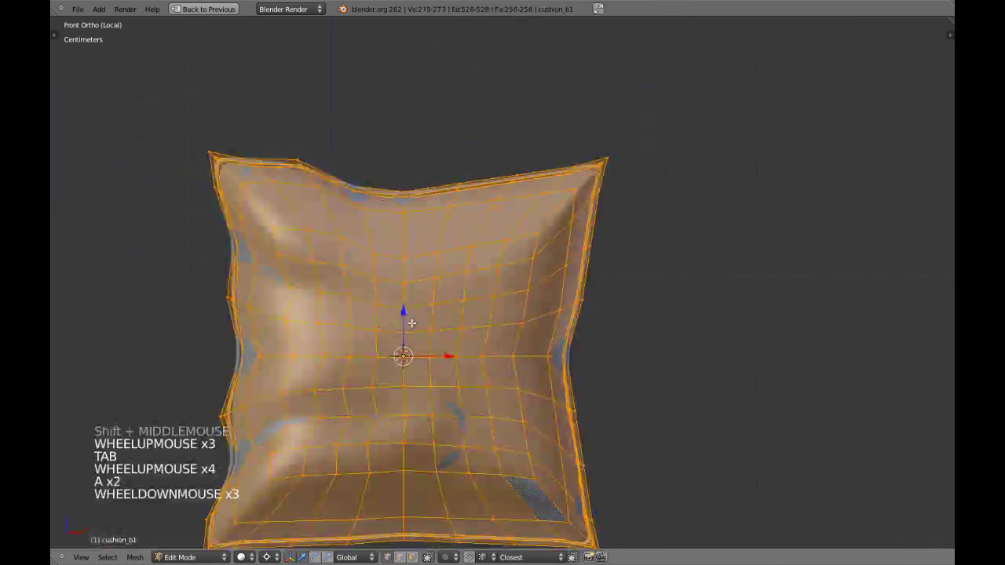
pyautogui.press('a')
pyautogui.keyDown('alt'); pyautogui.keyDown('shift'); pyautogui.rightClick(425, 300); pyautogui.keyUp('shift'); pyautogui.keyUp('alt')
pyautogui.press('z')
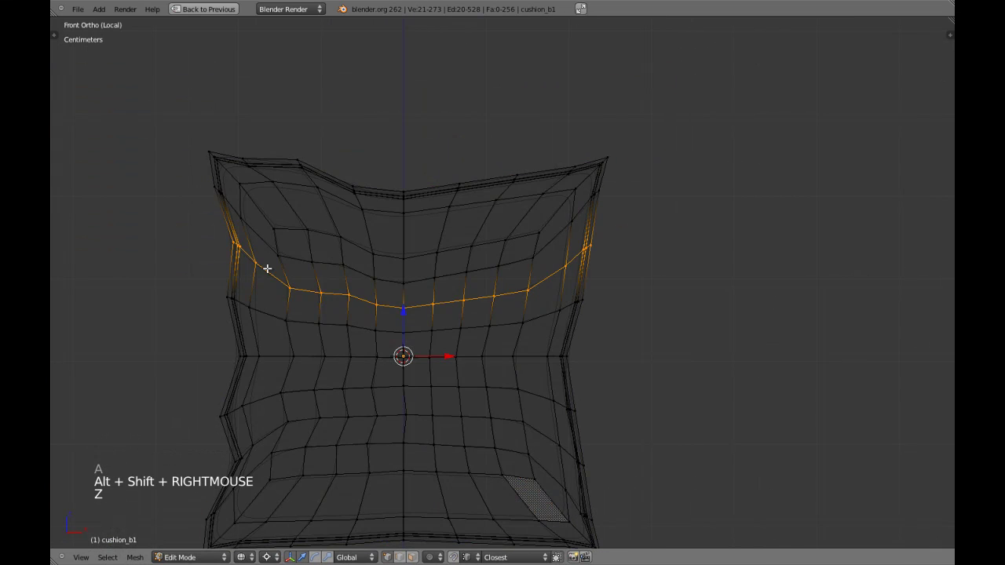
pyautogui.press('z')
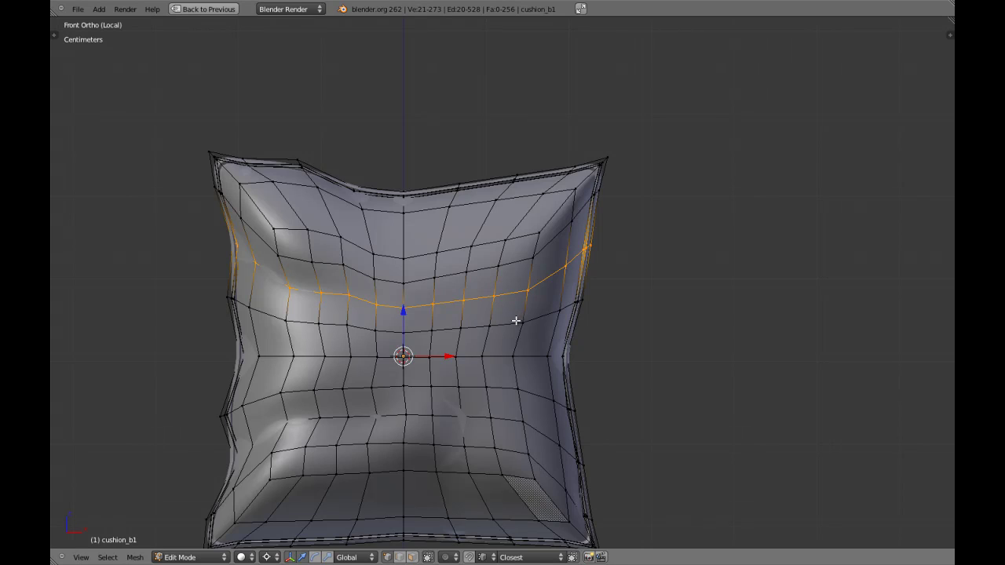
# Step: Deselect the left part of the loop and scale the remaining right-hand vertices slightly outward along global X
pyautogui.press('z')
pyautogui.press('c')
pyautogui.moveTo(224, 280)
pyautogui.mouseDown(button='middle')
pyautogui.moveTo(269, 269)
pyautogui.moveTo(410, 319)
pyautogui.mouseUp(button='middle')
pyautogui.press('Escape')
pyautogui.press('z')
pyautogui.press('s')
pyautogui.press('x')
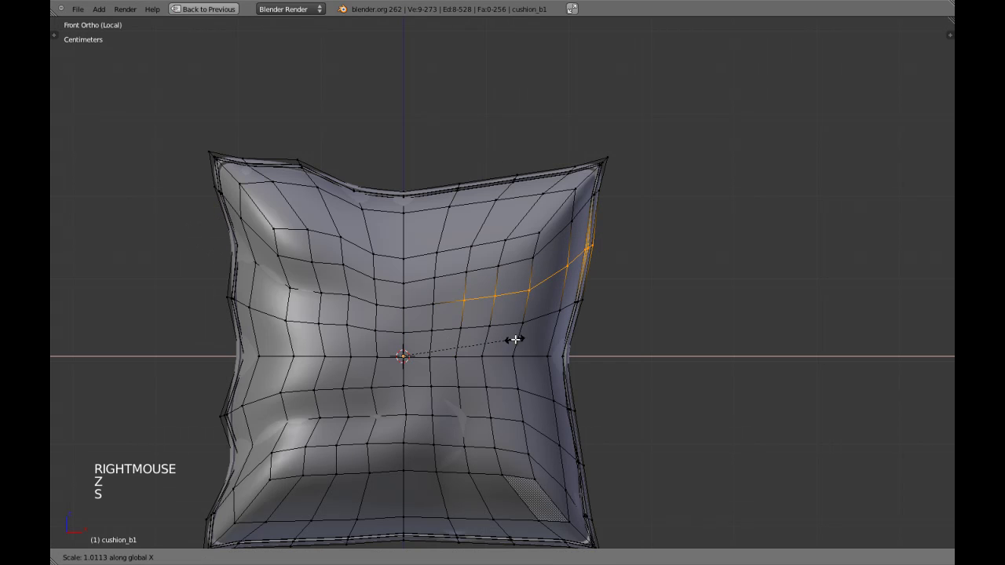
pyautogui.keyDown('shift'); pyautogui.click(529, 339); pyautogui.keyUp('shift')
# Step: Select only the right part of the third horizontal loop above centre and scale it along global X by about 1.02
pyautogui.press('a')
pyautogui.keyDown('alt'); pyautogui.keyDown('shift'); pyautogui.rightClick(551, 245); pyautogui.keyUp('shift'); pyautogui.keyUp('alt')
pyautogui.press('z')
pyautogui.press('c')
pyautogui.moveTo(224, 191)
pyautogui.mouseDown(button='middle')
pyautogui.moveTo(316, 258)
pyautogui.moveTo(390, 285)
pyautogui.mouseUp(button='middle')
pyautogui.rightClick(496, 326)
pyautogui.press('z')
pyautogui.press('s')
pyautogui.press('x')
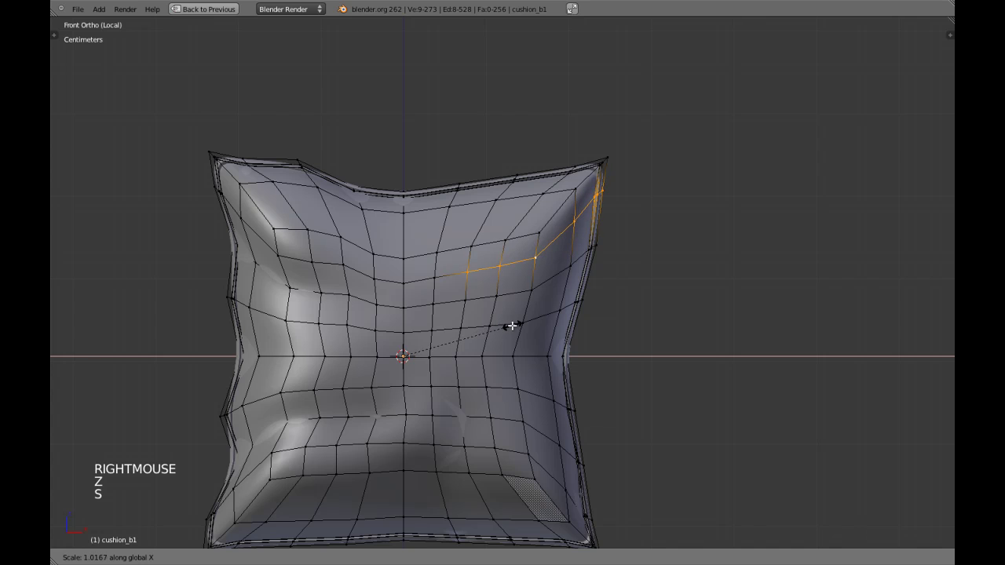
pyautogui.keyDown('shift'); pyautogui.click(515, 326); pyautogui.keyUp('shift')
# Step: Scale the right half of the first horizontal loop above centre inward along global X and preview the smoothed outline
pyautogui.press('a')
pyautogui.keyDown('alt'); pyautogui.keyDown('shift'); pyautogui.rightClick(532, 321); pyautogui.keyUp('shift'); pyautogui.keyUp('alt')
pyautogui.press('z')
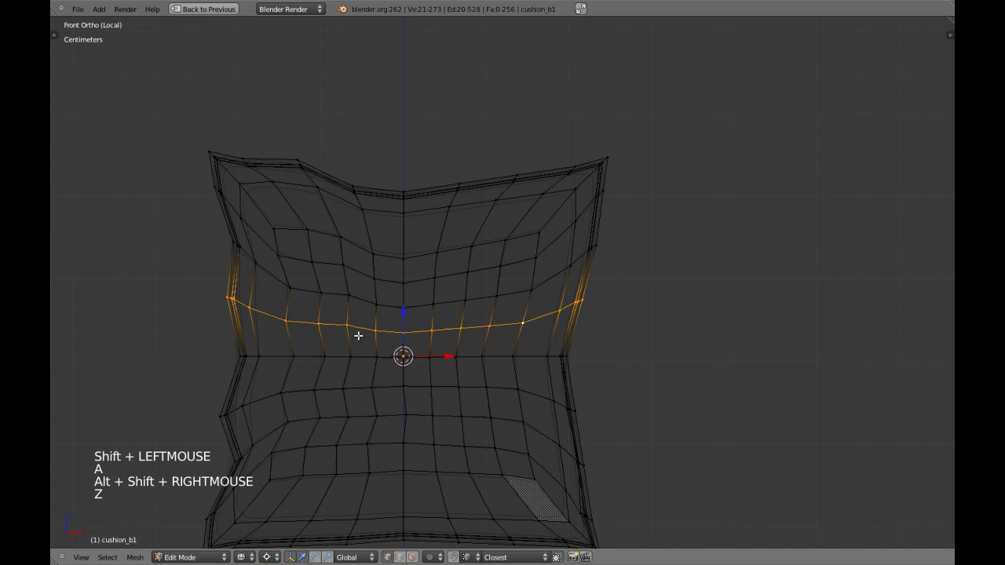
pyautogui.press('c')
pyautogui.moveTo(262, 318); pyautogui.dragTo(321, 329, button='middle')
pyautogui.rightClick(347, 336)
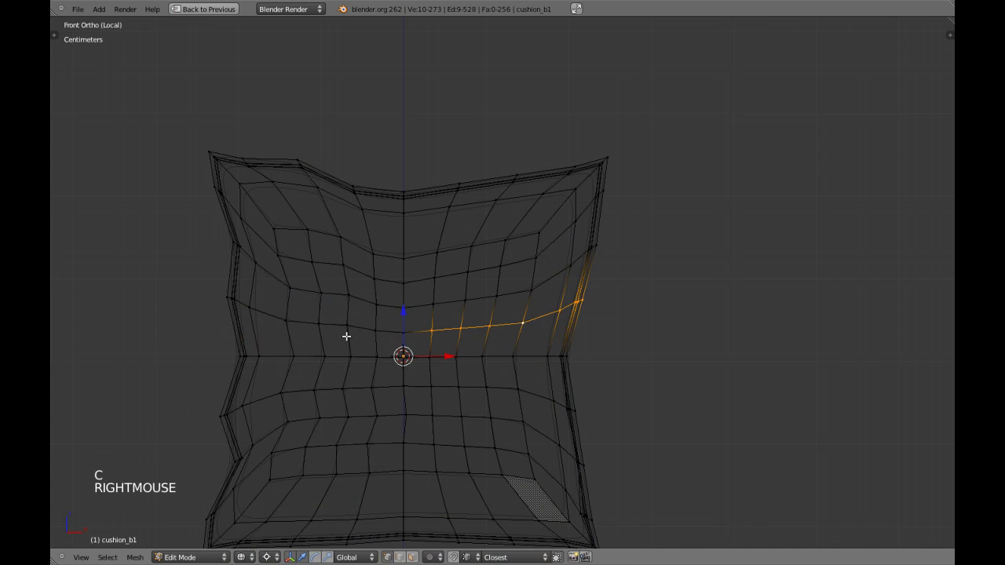
pyautogui.press('z')
pyautogui.press('s')
pyautogui.press('x')
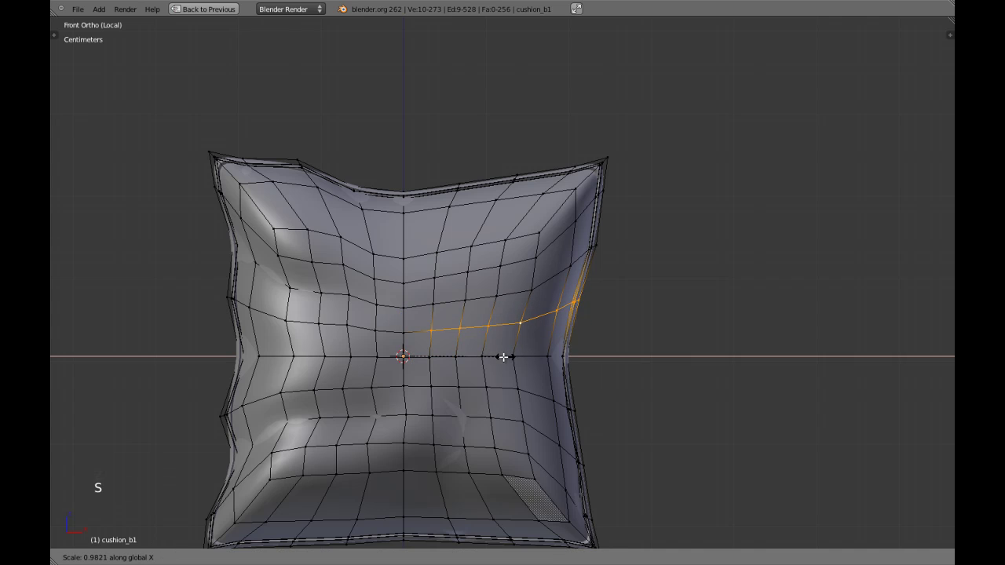
pyautogui.keyDown('shift'); pyautogui.click(471, 355); pyautogui.keyUp('shift')
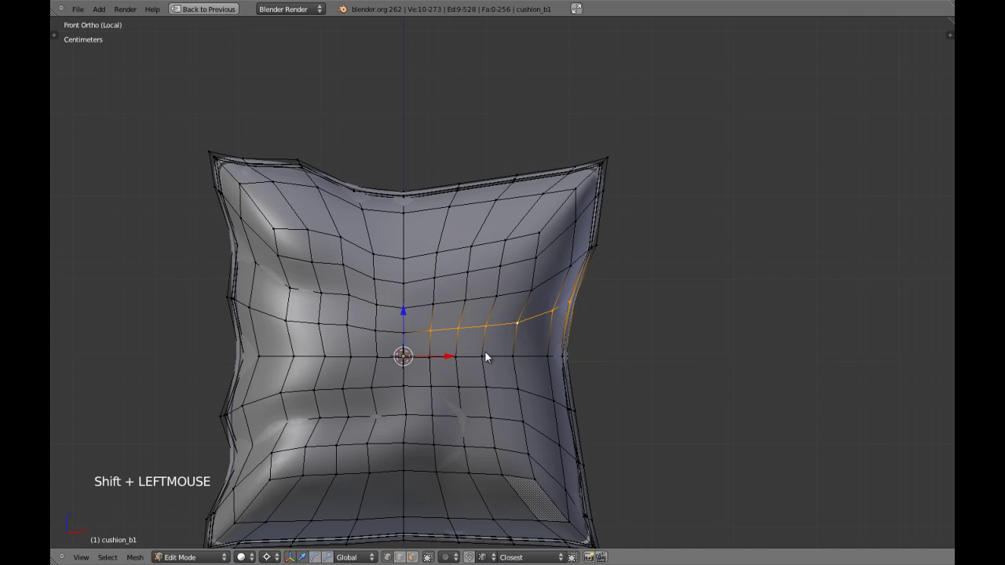
pyautogui.press('Tab')
pyautogui.scroll(-4, 527, 332)
pyautogui.scroll(5, 497, 346)
pyautogui.keyDown('shift'); pyautogui.moveTo(527, 332); pyautogui.dragTo(531, 298, button='middle'); pyautogui.keyUp('shift')
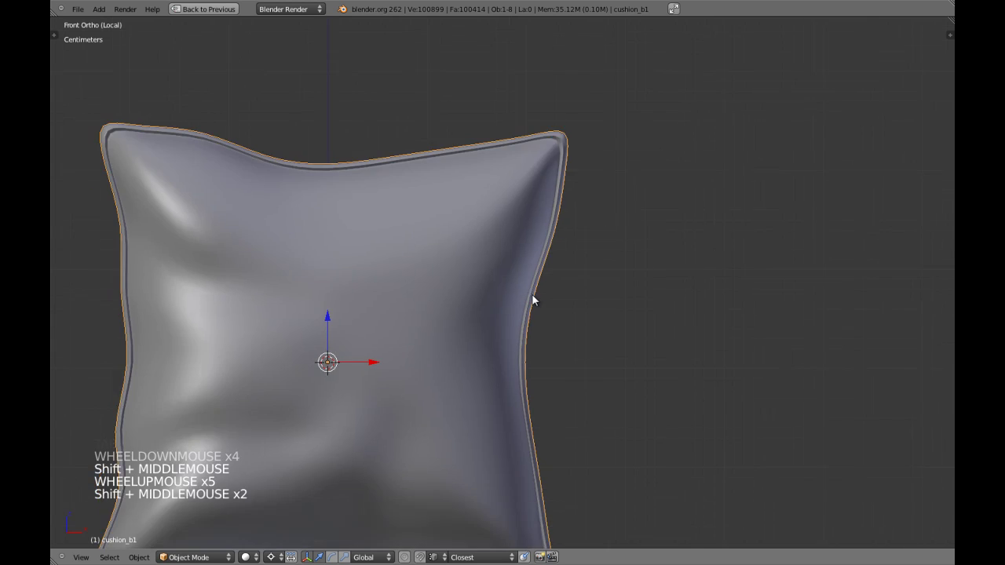
# Step: Select the cushion's centre horizontal edge loop and deselect its left half
pyautogui.press('Tab')
pyautogui.scroll(3, 491, 353)
pyautogui.scroll(-3, 410, 374)
pyautogui.press('a')
pyautogui.keyDown('alt'); pyautogui.keyDown('shift'); pyautogui.rightClick(381, 367); pyautogui.keyUp('shift'); pyautogui.keyUp('alt')
pyautogui.press('z')
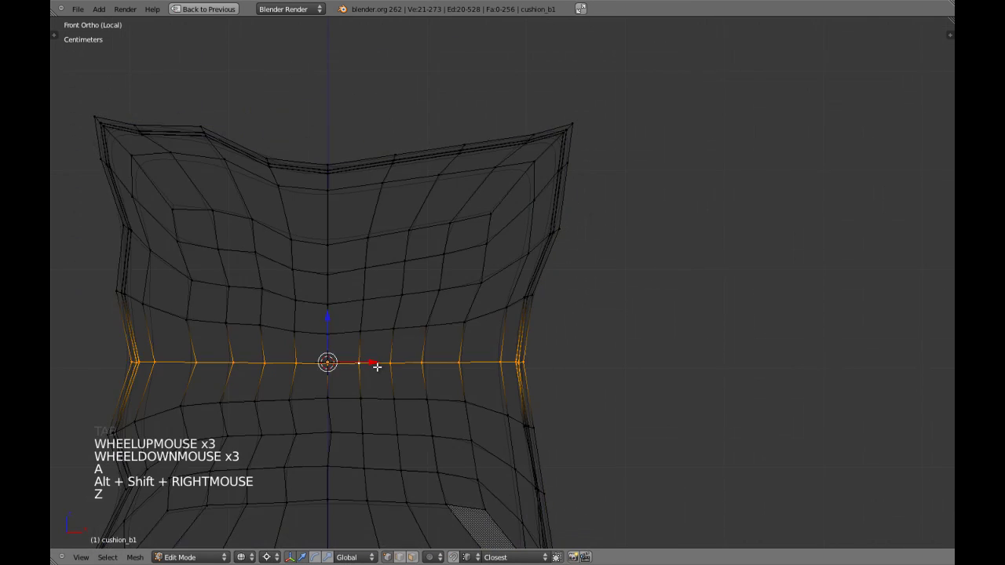
pyautogui.scroll(-1, 372, 363)
pyautogui.keyDown('shift'); pyautogui.moveTo(372, 363); pyautogui.dragTo(450, 340, button='middle'); pyautogui.keyUp('shift')
pyautogui.press('c')
pyautogui.moveTo(239, 323); pyautogui.dragTo(363, 332, button='middle')
pyautogui.rightClick(383, 335)
pyautogui.press('z')
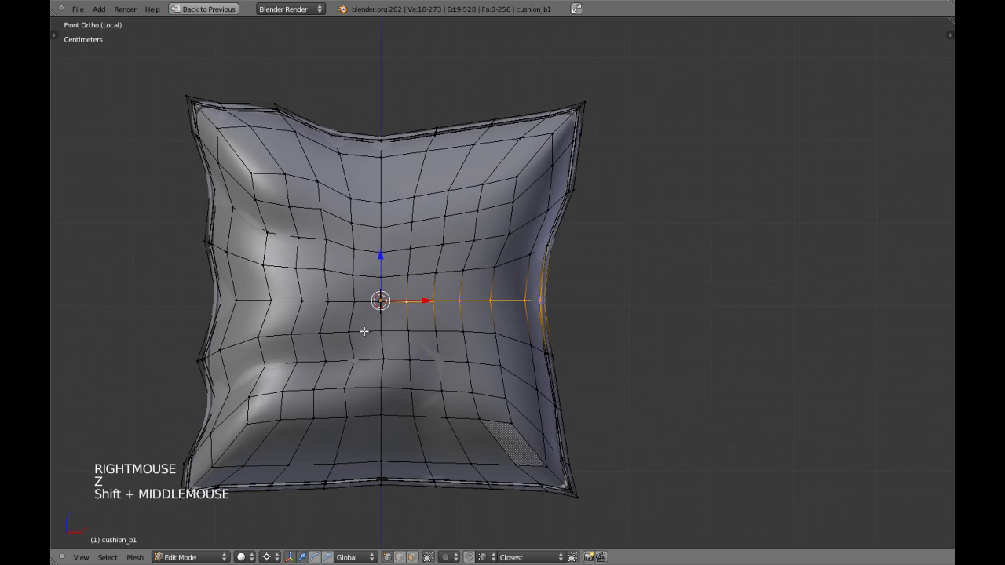
# Step: Scale the right half of the centre loop slightly outward along global X and check the shape in Object Mode
pyautogui.scroll(1, 505, 351)
pyautogui.keyDown('shift'); pyautogui.moveTo(504, 352); pyautogui.dragTo(565, 341, button='middle'); pyautogui.keyUp('shift')
pyautogui.press('s')
pyautogui.press('x')
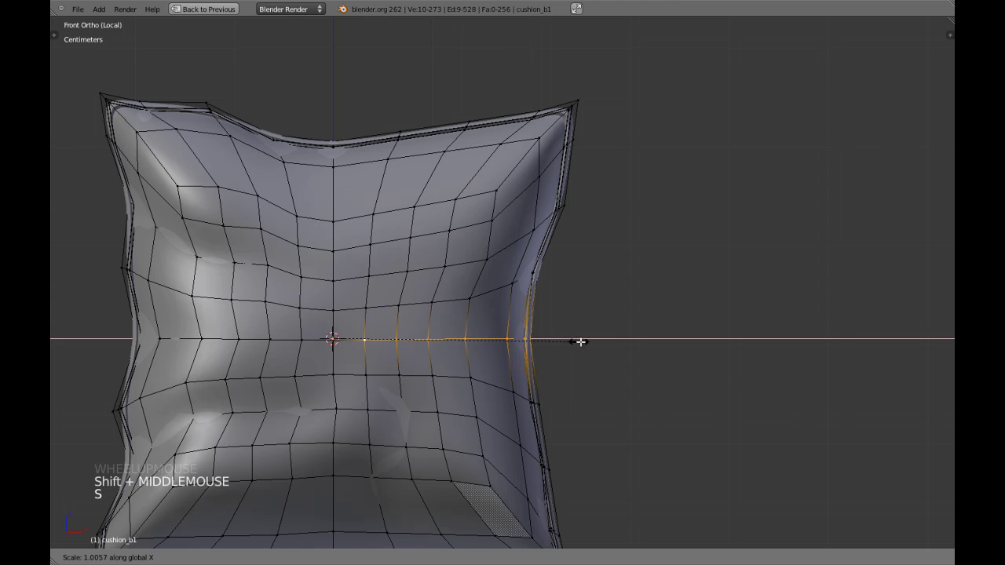
pyautogui.keyDown('shift'); pyautogui.click(516, 305); pyautogui.keyUp('shift')
pyautogui.press('Tab')
pyautogui.scroll(-2, 515, 304)
pyautogui.keyDown('shift'); pyautogui.moveTo(516, 305); pyautogui.dragTo(491, 316, button='middle'); pyautogui.keyUp('shift')
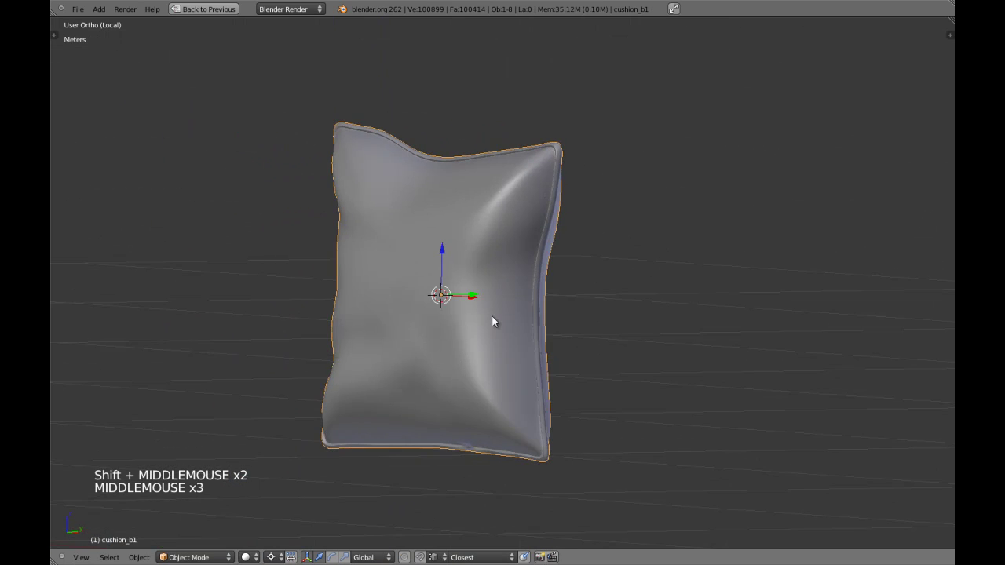
# Step: Return to the front view, save the file, and keep the cushion selected
pyautogui.press('KP_1')
pyautogui.scroll(1, 384, 200)
pyautogui.keyDown('shift'); pyautogui.moveTo(383, 200); pyautogui.dragTo(401, 250, button='middle'); pyautogui.keyUp('shift')
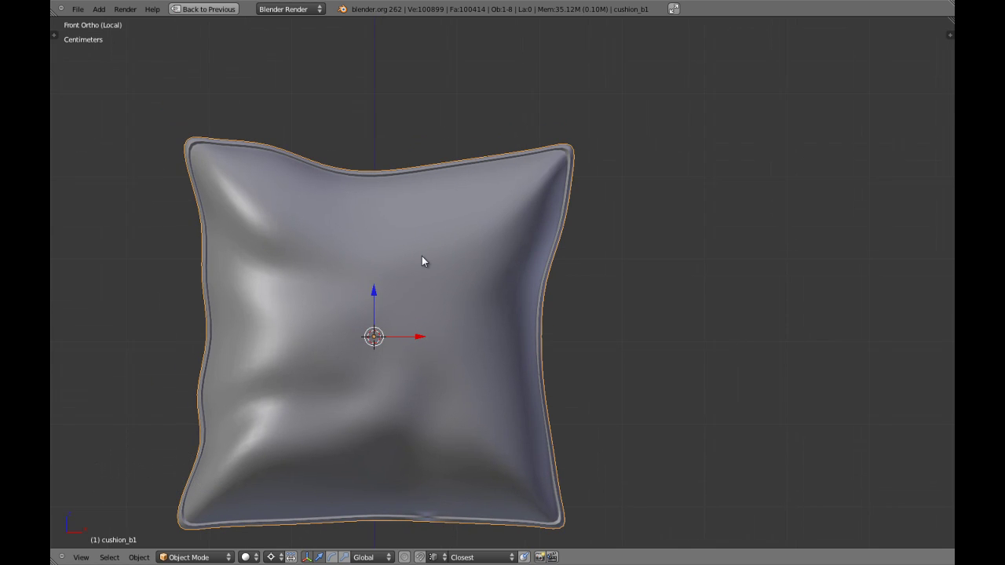
pyautogui.keyDown('shift'); pyautogui.moveTo(514, 291); pyautogui.dragTo(551, 246, button='middle'); pyautogui.keyUp('shift')
pyautogui.hotkey('ctrl', 'w')
pyautogui.rightClick(557, 220)
# Step: Reselect the right half of the first horizontal loop above centre and pull it slightly further inward along global X
pyautogui.press('Tab')
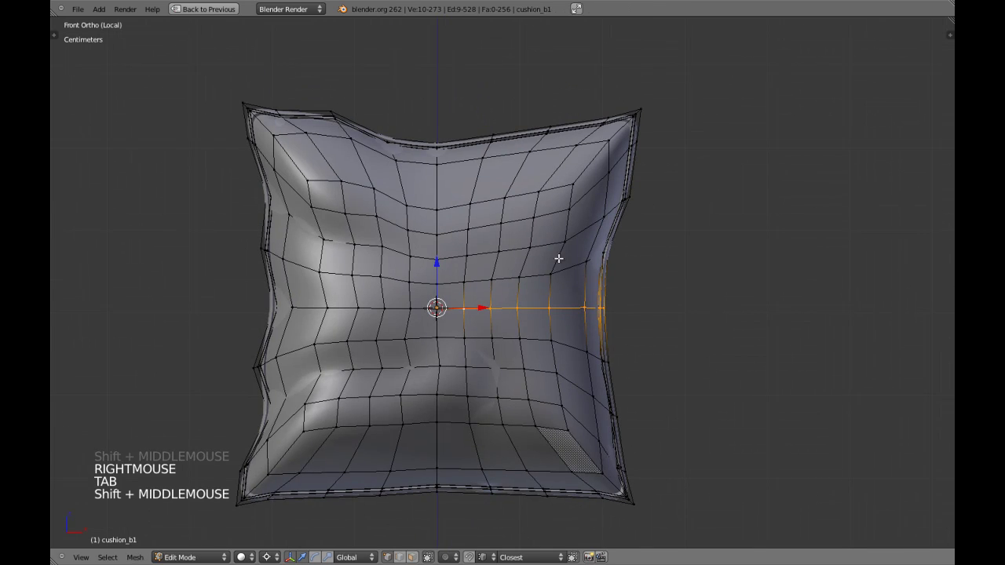
pyautogui.scroll(2, 571, 289)
pyautogui.keyDown('shift'); pyautogui.moveTo(572, 285); pyautogui.dragTo(543, 287, button='middle'); pyautogui.keyUp('shift')
pyautogui.press('a')
pyautogui.keyDown('alt'); pyautogui.keyDown('shift'); pyautogui.rightClick(526, 268); pyautogui.keyUp('shift'); pyautogui.keyUp('alt')
pyautogui.press('z')
pyautogui.press('c')
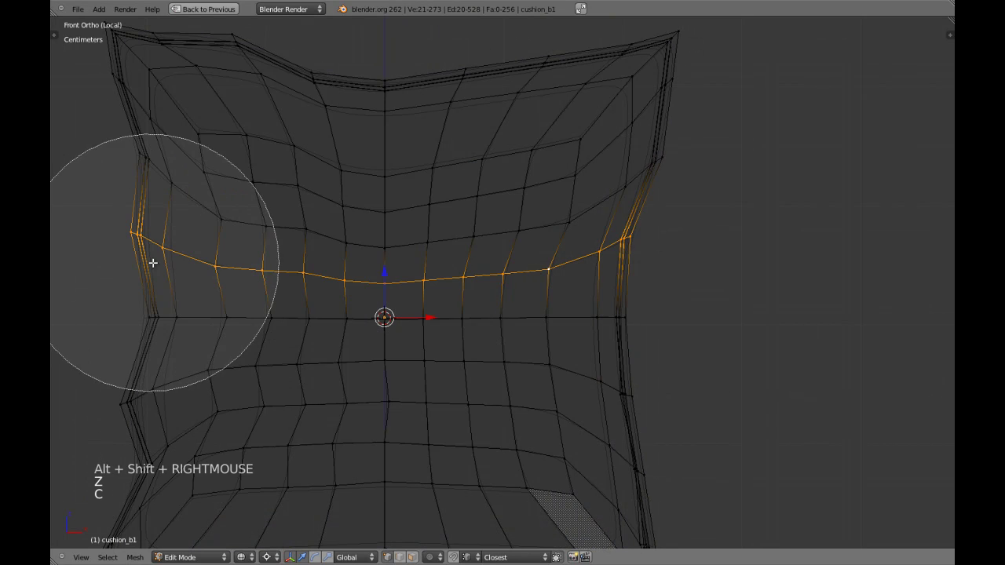
pyautogui.moveTo(152, 262); pyautogui.dragTo(219, 268, button='middle')
pyautogui.rightClick(219, 268)
pyautogui.press('z')
pyautogui.press('s')
pyautogui.press('x')
pyautogui.keyDown('shift'); pyautogui.click(612, 298); pyautogui.keyUp('shift')
pyautogui.keyDown('shift'); pyautogui.moveTo(613, 298); pyautogui.dragTo(612, 302, button='middle'); pyautogui.keyUp('shift')
# Step: Select the right half of the second horizontal loop above centre and rotate it slightly clockwise
pyautogui.press('a')
pyautogui.keyDown('alt'); pyautogui.keyDown('shift'); pyautogui.rightClick(588, 229); pyautogui.keyUp('shift'); pyautogui.keyUp('alt')
pyautogui.press('z')
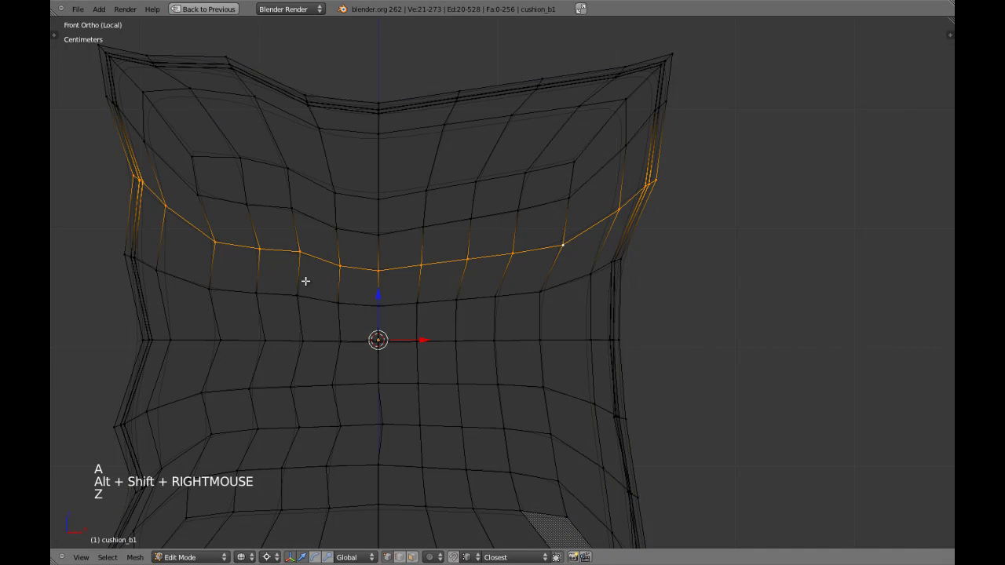
pyautogui.press('c')
pyautogui.moveTo(166, 208); pyautogui.dragTo(184, 215, button='middle')
pyautogui.rightClick(200, 222)
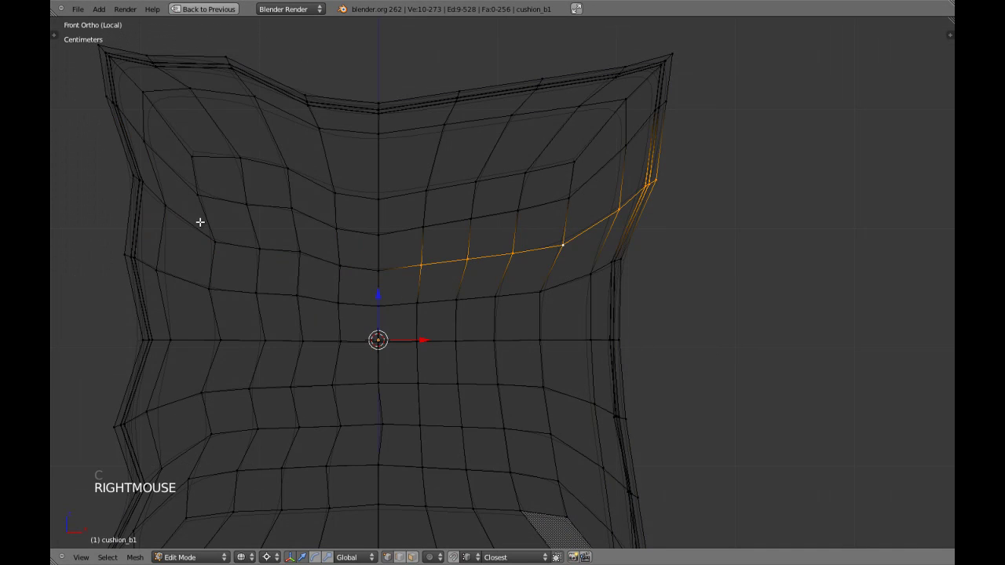
pyautogui.press('z')
pyautogui.press('r')
pyautogui.click(709, 193)
# Step: Select the right half of the cushion's centre horizontal loop and scale it slightly outward along global X
pyautogui.press('a')
pyautogui.keyDown('alt'); pyautogui.keyDown('shift'); pyautogui.rightClick(400, 343); pyautogui.keyUp('shift'); pyautogui.keyUp('alt')
pyautogui.press('z')
pyautogui.press('c')
pyautogui.moveTo(146, 348)
pyautogui.mouseDown(button='middle')
pyautogui.moveTo(137, 345)
pyautogui.moveTo(191, 337)
pyautogui.mouseUp(button='middle')
pyautogui.rightClick(267, 343)
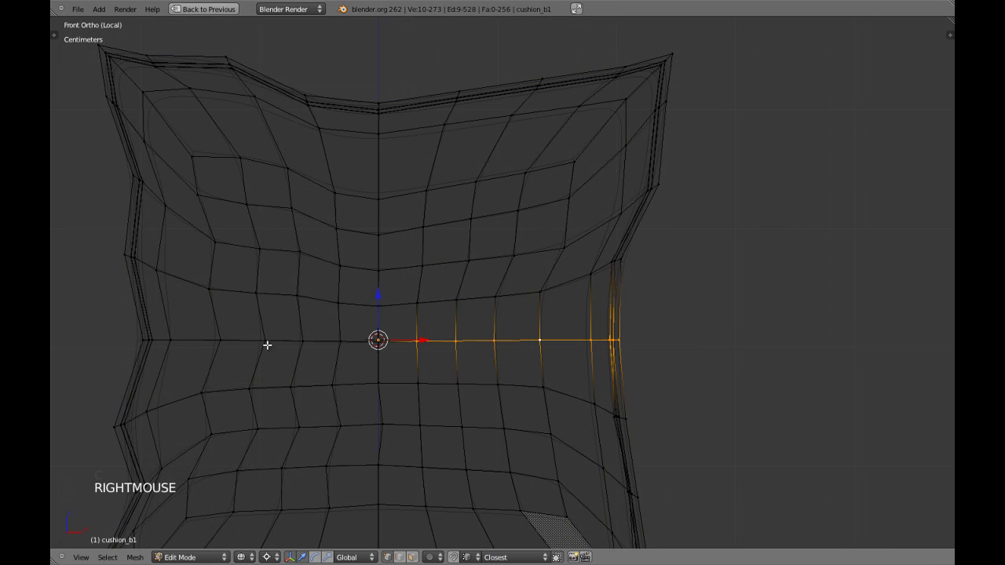
pyautogui.press('z')
pyautogui.press('s')
pyautogui.press('x')
pyautogui.keyDown('shift'); pyautogui.click(498, 387); pyautogui.keyUp('shift')
# Step: Rotate the right half of the centre loop about 2° counter-clockwise and fine-tune its scale
pyautogui.press('r')
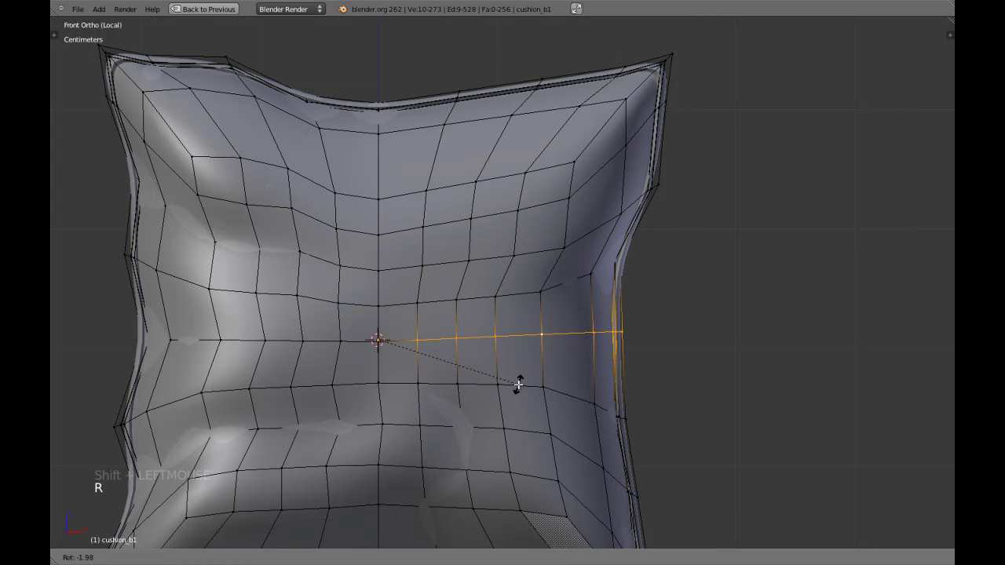
pyautogui.click(518, 384)
pyautogui.press('s')
pyautogui.press('s')
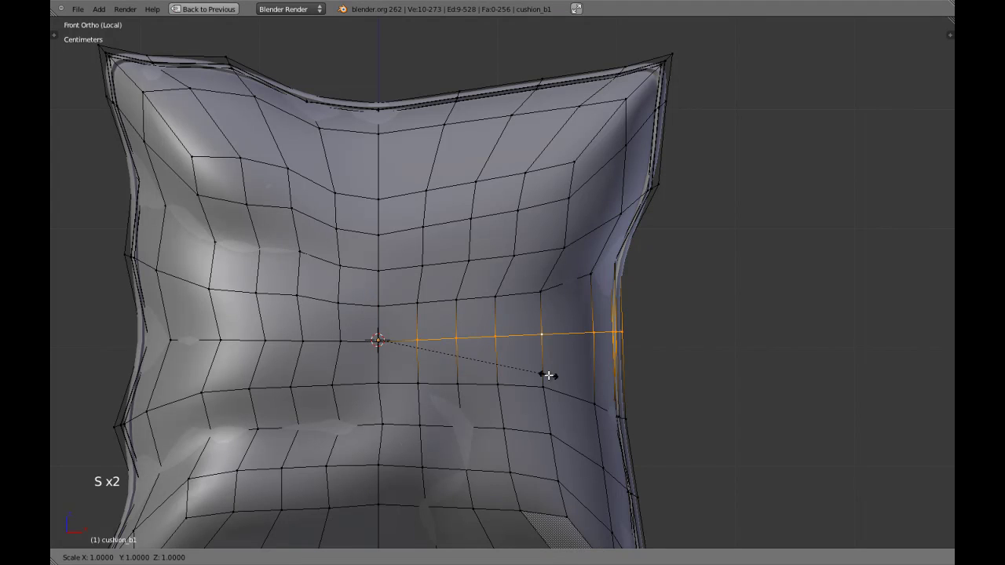
pyautogui.rightClick(548, 375)
pyautogui.press('s')
pyautogui.press('s')
pyautogui.keyDown('shift'); pyautogui.click(557, 374); pyautogui.keyUp('shift')
# Step: Examine the cushion's smoothed right edge and overall outline in Object Mode
pyautogui.scroll(-3, 556, 314)
pyautogui.press('Tab')
pyautogui.scroll(2, 561, 313)
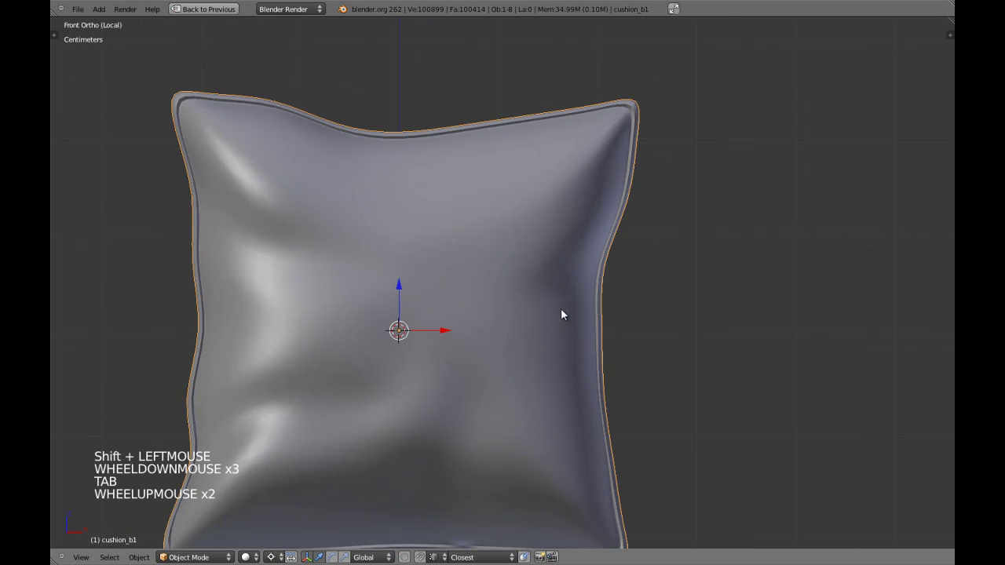
pyautogui.keyDown('shift'); pyautogui.moveTo(561, 312); pyautogui.dragTo(539, 275, button='middle'); pyautogui.keyUp('shift')
pyautogui.scroll(-1, 540, 274)
pyautogui.scroll(-5, 539, 275)
pyautogui.scroll(9, 539, 275)
pyautogui.scroll(-7, 540, 275)
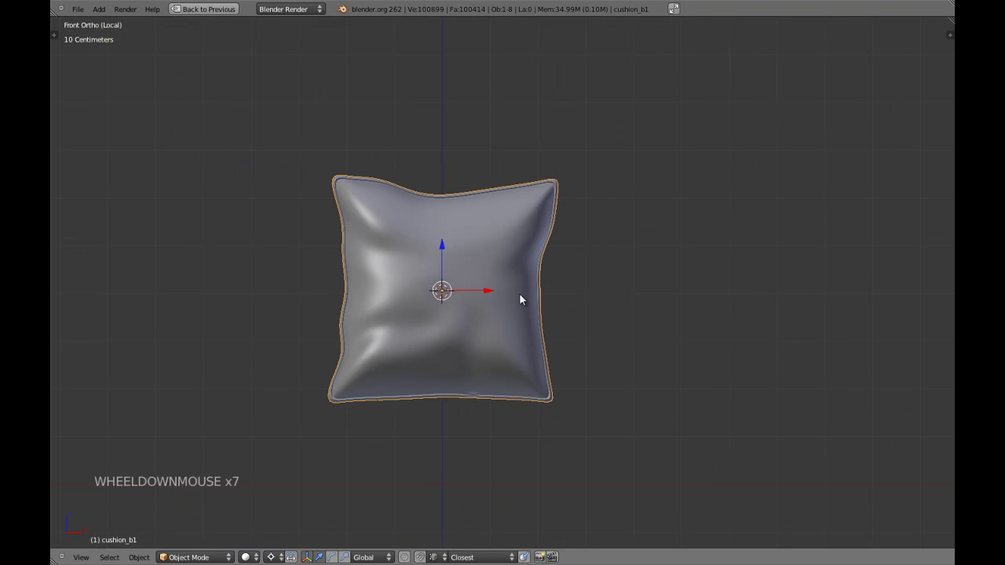
pyautogui.scroll(2, 514, 298)
# Step: Select the first horizontal edge loop below centre and deselect its left half
pyautogui.press('Tab')
pyautogui.press('a')
pyautogui.press('a')
pyautogui.scroll(2, 507, 333)
pyautogui.scroll(1, 507, 333)
pyautogui.press('a')
pyautogui.scroll(-3, 507, 333)
pyautogui.press('a')
pyautogui.keyDown('alt'); pyautogui.keyDown('shift'); pyautogui.rightClick(496, 322); pyautogui.keyUp('shift'); pyautogui.keyUp('alt')
pyautogui.press('z')
pyautogui.keyDown('shift'); pyautogui.moveTo(494, 341); pyautogui.dragTo(502, 314, button='middle'); pyautogui.keyUp('shift')
pyautogui.press('c')
pyautogui.middleClick(248, 308)
pyautogui.rightClick(247, 308)
# Step: Scale the right half of the first loop below centre slightly inward along global X
pyautogui.press('z')
pyautogui.scroll(3, 482, 306)
pyautogui.scroll(-2, 606, 292)
pyautogui.press('s')
pyautogui.press('s')
pyautogui.press('s')
pyautogui.press('x')
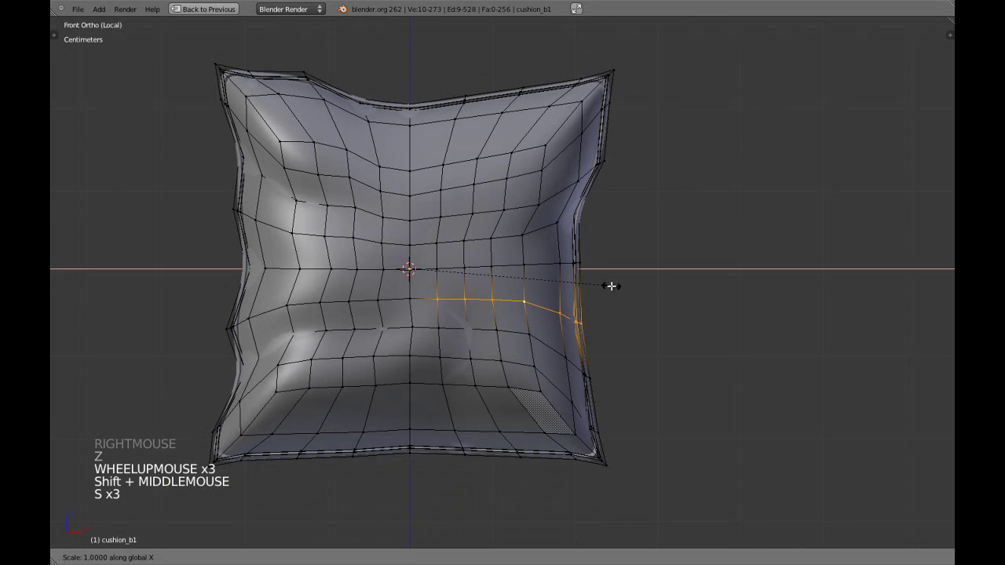
pyautogui.click(607, 284)
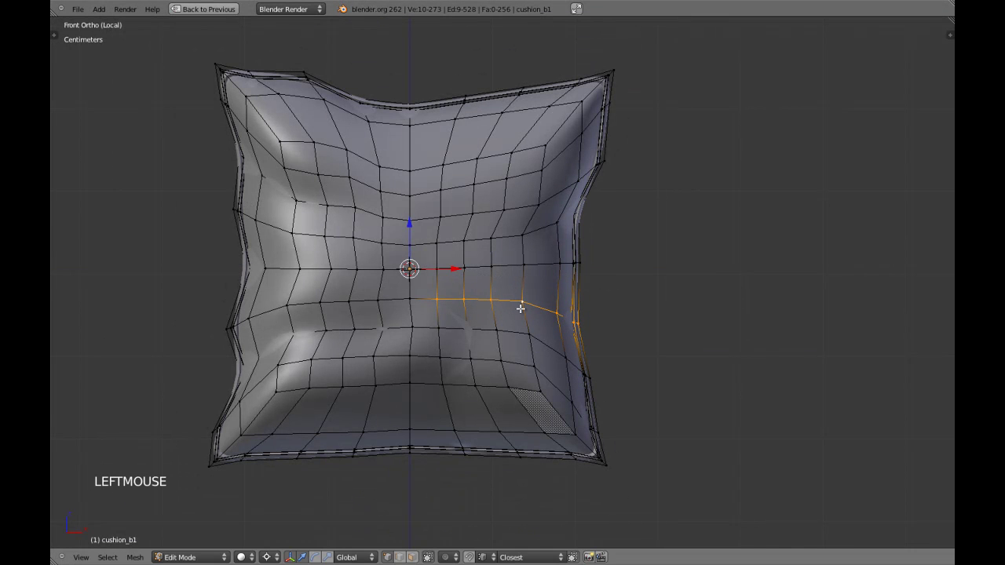
pyautogui.scroll(1, 504, 346)
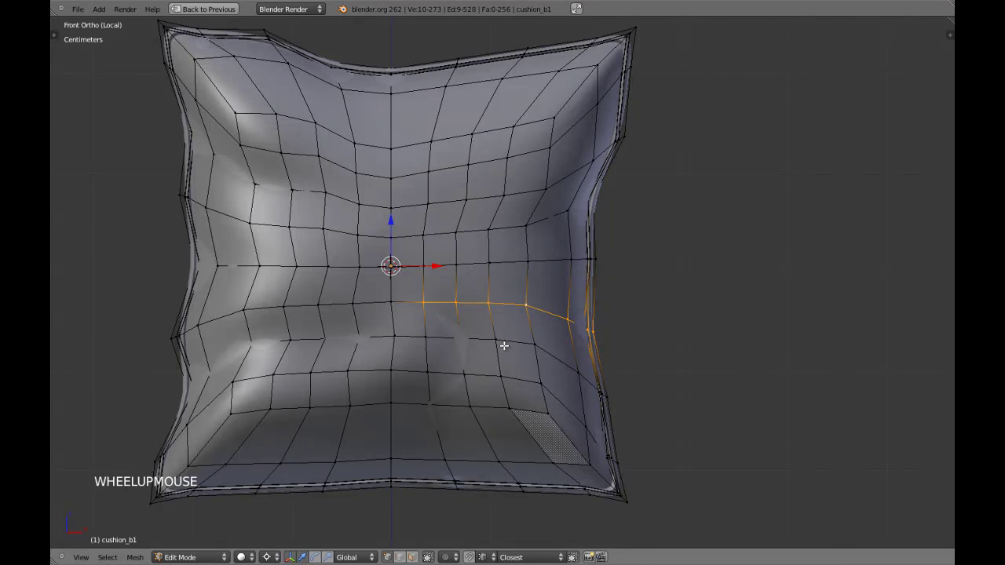
# Step: Check the outline in Object Mode, then reselect only the right half of the centre horizontal loop
pyautogui.press('Tab')
pyautogui.scroll(-1, 525, 287)
pyautogui.keyDown('shift'); pyautogui.moveTo(525, 287); pyautogui.dragTo(520, 322, button='middle'); pyautogui.keyUp('shift')
pyautogui.press('Tab')
pyautogui.press('a')
pyautogui.press('a')
pyautogui.keyDown('alt'); pyautogui.keyDown('shift'); pyautogui.rightClick(445, 308); pyautogui.keyUp('shift'); pyautogui.keyUp('alt')
pyautogui.press('z')
pyautogui.press('c')
pyautogui.middleClick(227, 310)
pyautogui.rightClick(227, 309)
# Step: Scale the reselected half of the centre loop slightly outward along global X and return to Object Mode
pyautogui.press('z')
pyautogui.press('s')
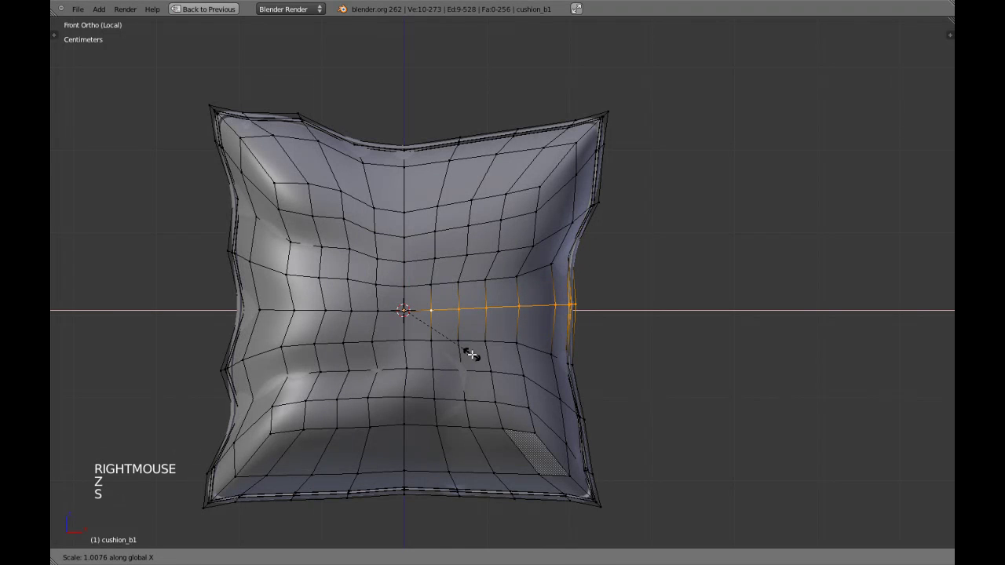
pyautogui.keyDown('shift'); pyautogui.click(474, 352); pyautogui.keyUp('shift')
pyautogui.press('Tab')
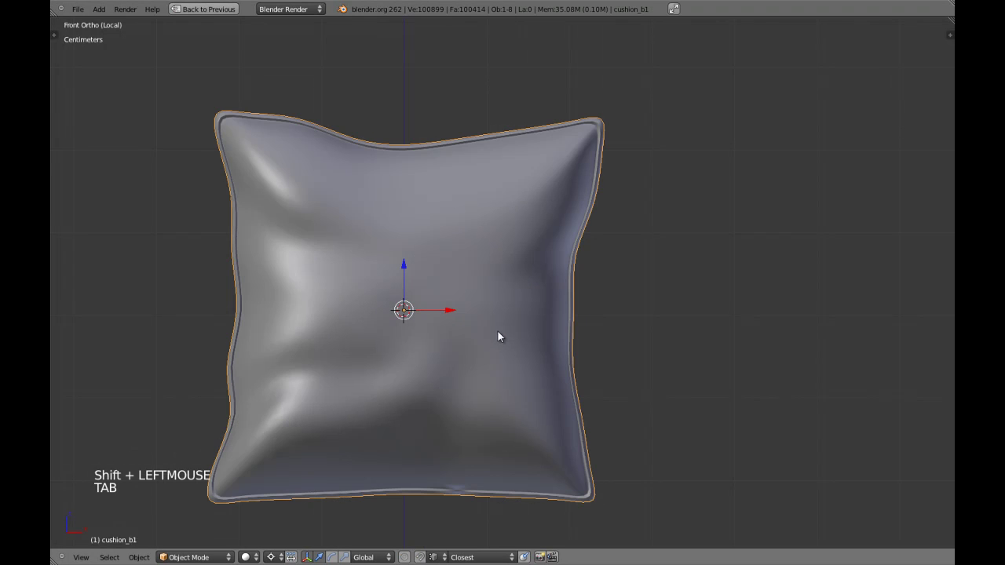
# Step: Examine the cushion's creases and outline in perspective from several angles
pyautogui.scroll(-3, 498, 335)
pyautogui.moveTo(514, 280); pyautogui.dragTo(519, 314, button='middle')
pyautogui.press('a')
pyautogui.rightClick(520, 314)
pyautogui.press('KP_5')
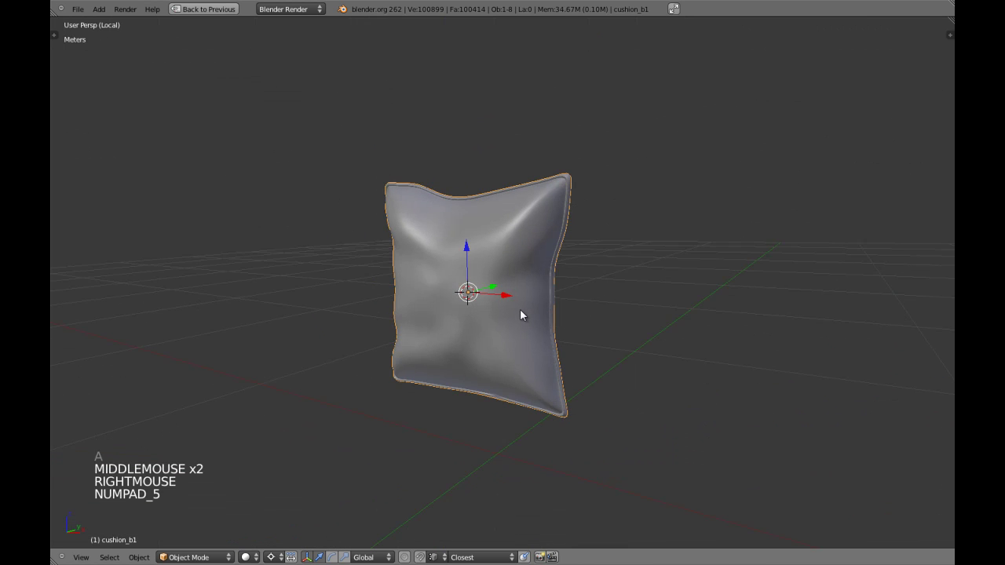
pyautogui.scroll(-3, 521, 312)
pyautogui.moveTo(398, 316); pyautogui.dragTo(507, 311, button='middle')
pyautogui.scroll(3, 506, 311)
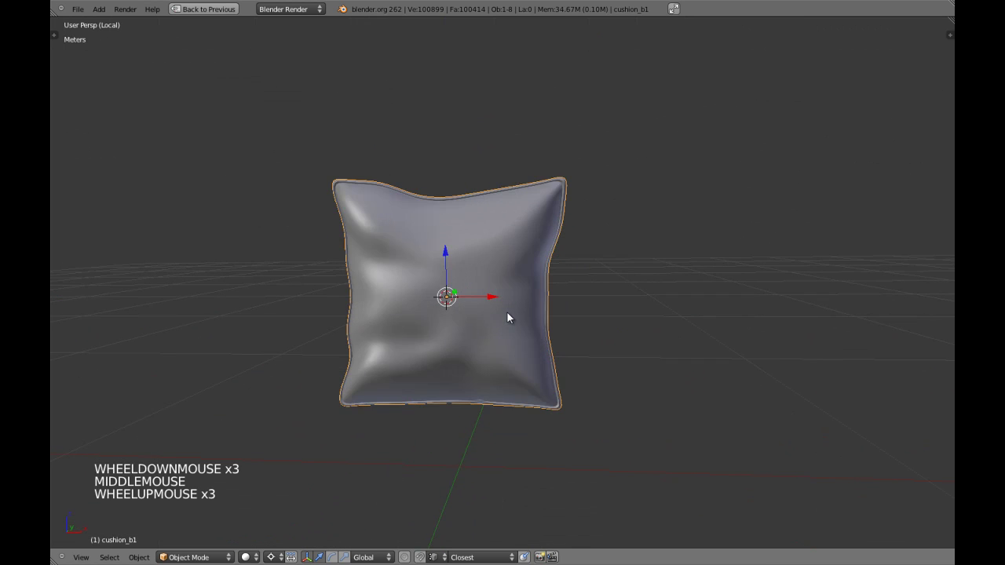
# Step: Inspect the cushion's silhouette unselected in the front orthographic view, and reselect the cushion
pyautogui.press('a')
pyautogui.press('a')
pyautogui.scroll(-3, 525, 310)
pyautogui.press('KP_1')
pyautogui.press('KP_5')
pyautogui.scroll(1, 525, 311)
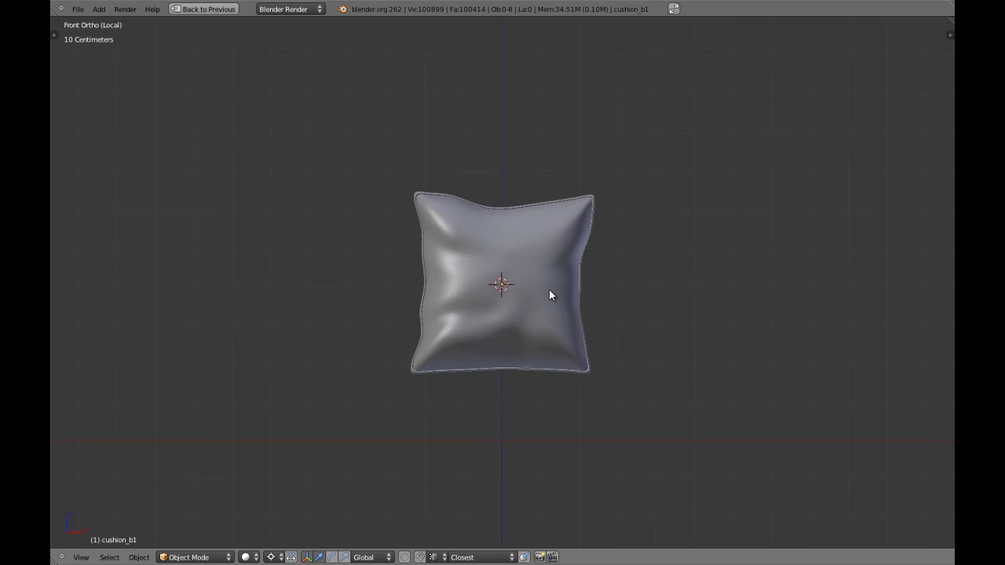
pyautogui.scroll(2, 549, 289)
pyautogui.keyDown('shift'); pyautogui.moveTo(589, 363); pyautogui.dragTo(505, 270, button='middle'); pyautogui.keyUp('shift')
pyautogui.scroll(1, 569, 292)
pyautogui.scroll(-2, 507, 225)
pyautogui.scroll(-5, 504, 269)
pyautogui.rightClick(510, 269)
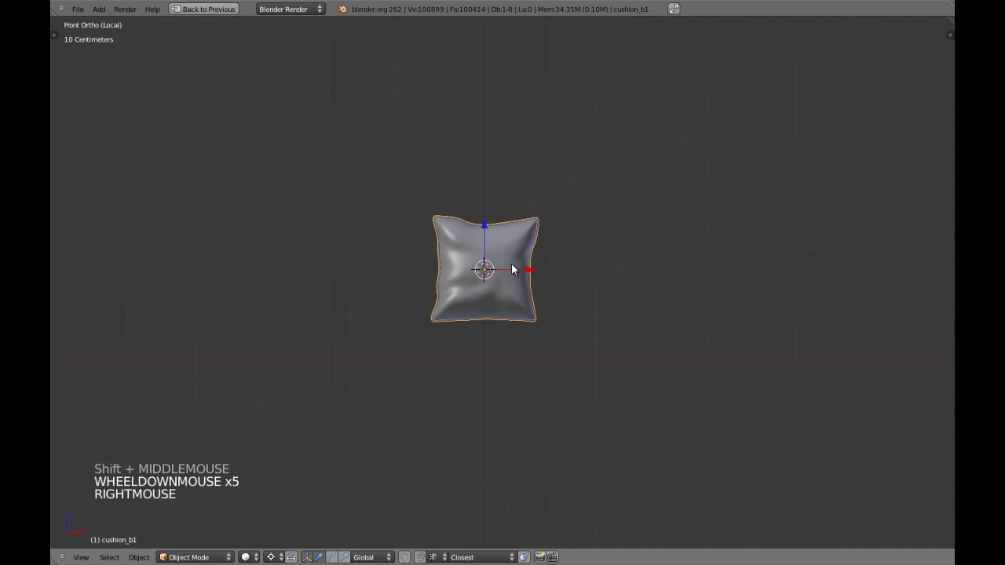
# Step: Leave local view to inspect the cushion in the full scene, then isolate it again in front orthographic view
pyautogui.press('KP_Divide')
pyautogui.press('a')
pyautogui.press('a')
pyautogui.scroll(-5, 507, 267)
pyautogui.moveTo(507, 267); pyautogui.dragTo(451, 265, button='middle')
pyautogui.press('KP_5')
pyautogui.press('a')
pyautogui.rightClick(515, 292)
pyautogui.press('a')
pyautogui.scroll(-2, 492, 327)
pyautogui.rightClick(515, 296)
pyautogui.press('KP_Divide')
pyautogui.press('KP_1')
pyautogui.press('KP_5')
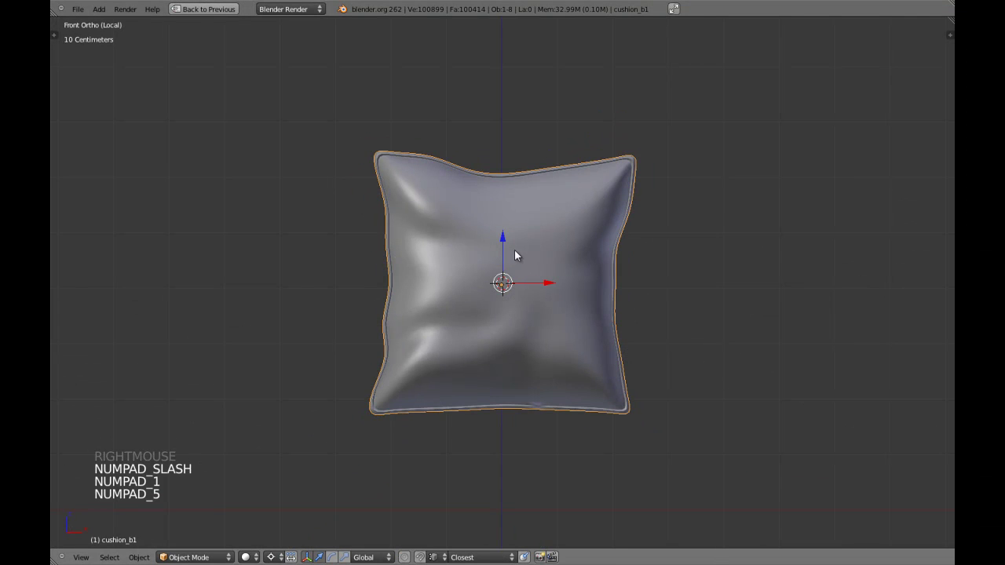
# Step: Compare the cushion's wireframe cage with its smoothed shape, focusing on the upper-left corner
pyautogui.scroll(-5, 534, 300)
pyautogui.press('Tab')
pyautogui.press('z')
pyautogui.scroll(3, 531, 296)
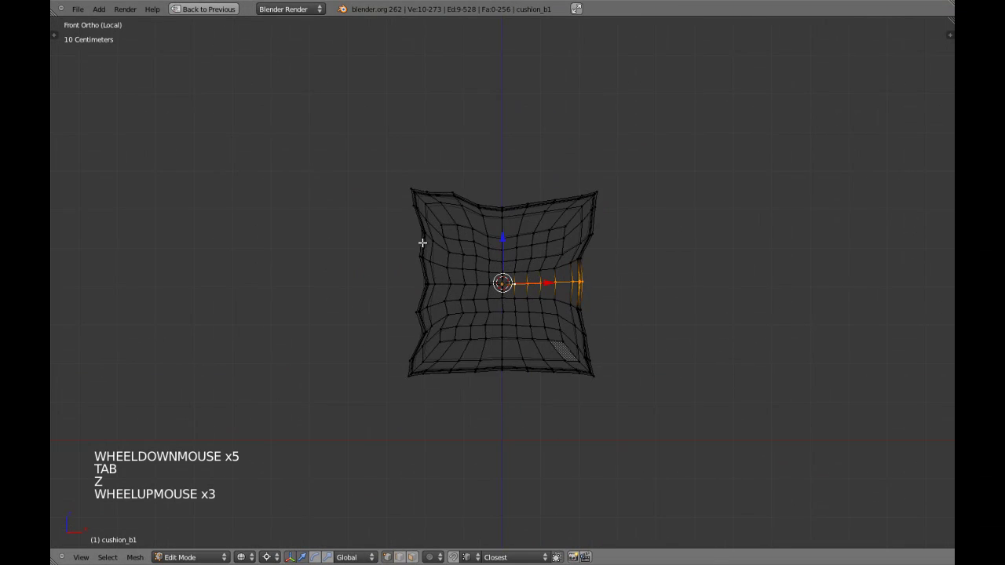
pyautogui.scroll(1, 422, 242)
pyautogui.press('z')
pyautogui.scroll(1, 422, 243)
pyautogui.press('Tab')
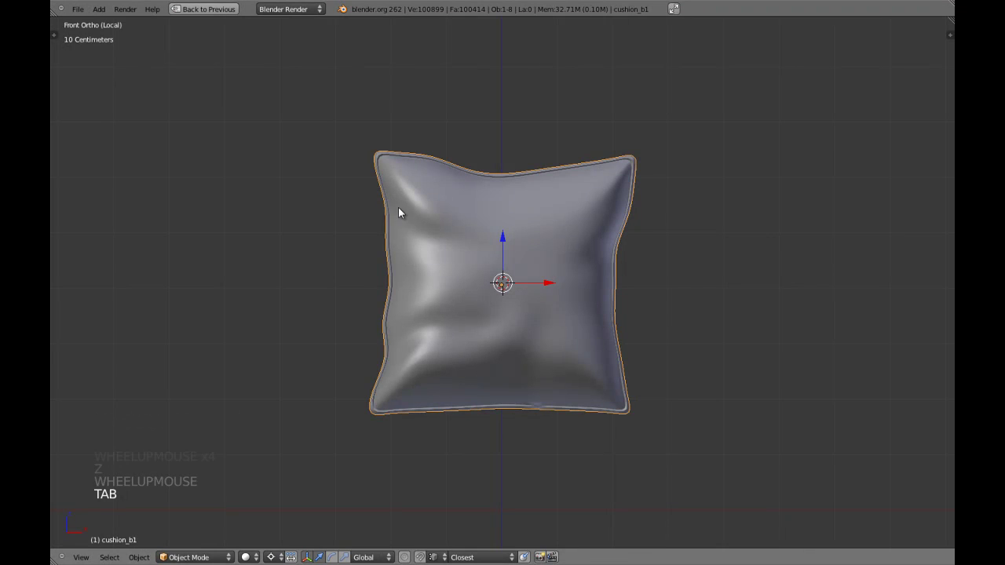
pyautogui.press('Tab')
pyautogui.scroll(-3, 399, 209)
pyautogui.press('Tab')
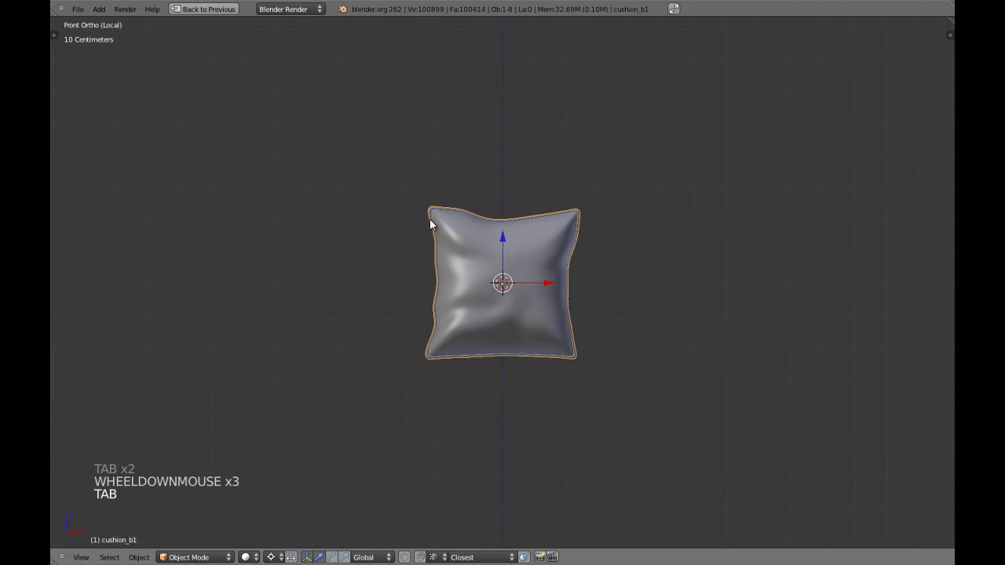
# Step: Circle-select the vertices of the cushion's upper-left corner, including those on the hidden side, in wireframe
pyautogui.scroll(3, 466, 257)
pyautogui.press('Tab')
pyautogui.press('z')
pyautogui.keyDown('shift'); pyautogui.moveTo(466, 258); pyautogui.dragTo(478, 272, button='middle'); pyautogui.keyUp('shift')
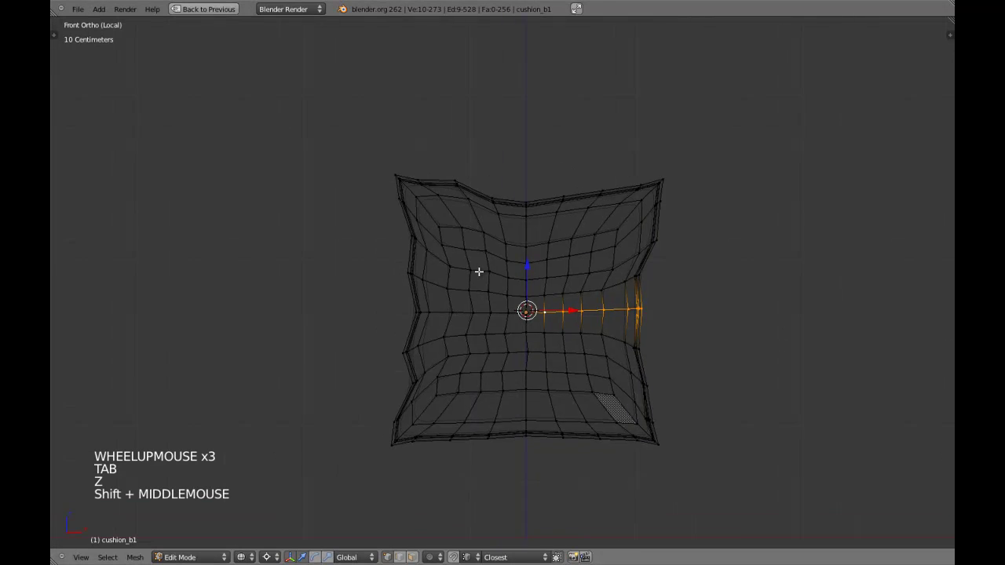
pyautogui.press('a')
pyautogui.scroll(4, 466, 258)
pyautogui.keyDown('shift'); pyautogui.moveTo(428, 233); pyautogui.dragTo(419, 222, button='middle'); pyautogui.keyUp('shift')
pyautogui.press('c')
pyautogui.scroll(-4, 357, 131)
pyautogui.moveTo(323, 127)
pyautogui.mouseDown()
pyautogui.moveTo(399, 190)
pyautogui.moveTo(416, 240)
pyautogui.mouseUp()
pyautogui.rightClick(415, 258)
# Step: Scale the selected upper-left corner slightly and check the cushion's profile from the right side
pyautogui.press('z')
pyautogui.press('s')
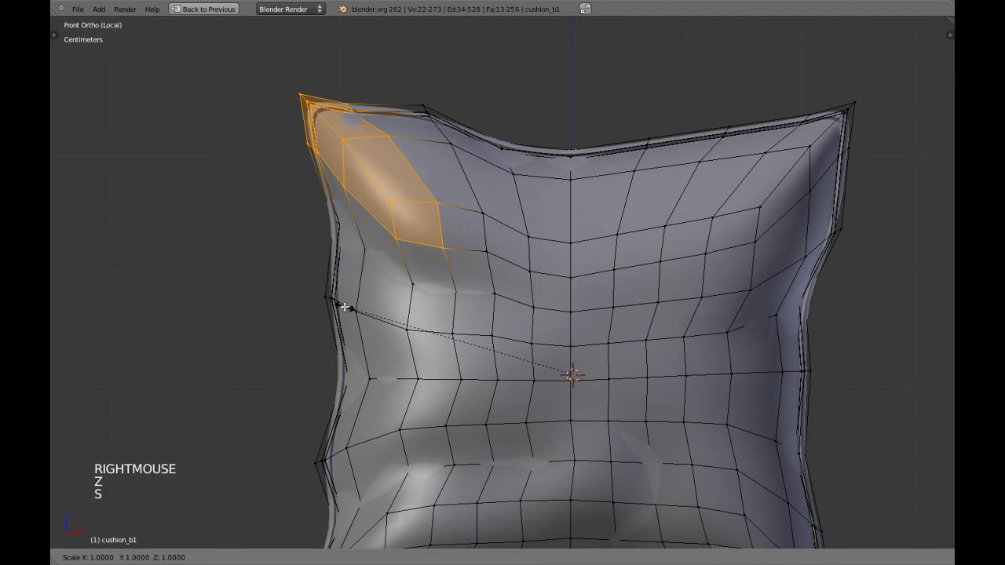
pyautogui.click(356, 306)
pyautogui.press('KP_3')
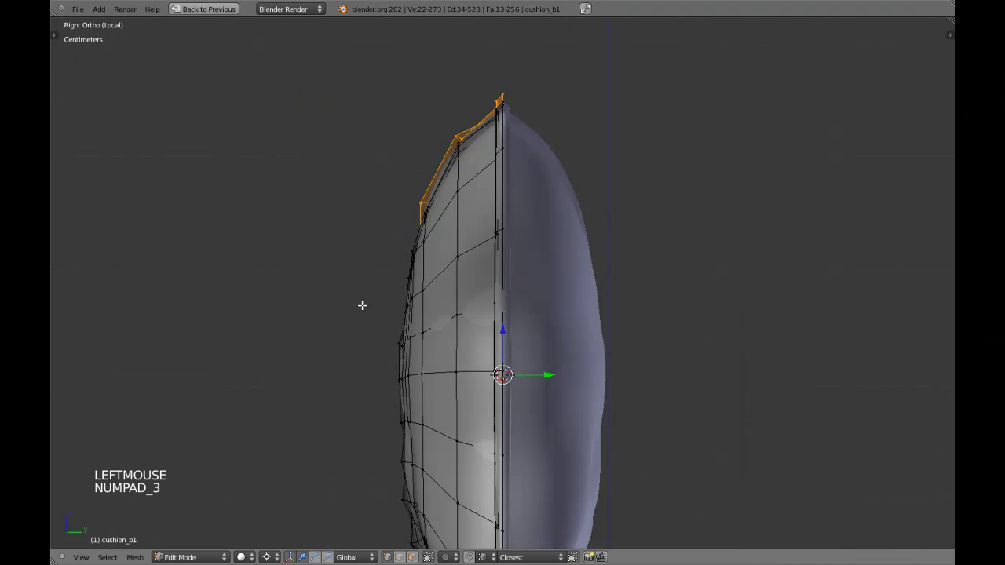
pyautogui.press('Tab')
pyautogui.scroll(-3, 428, 327)
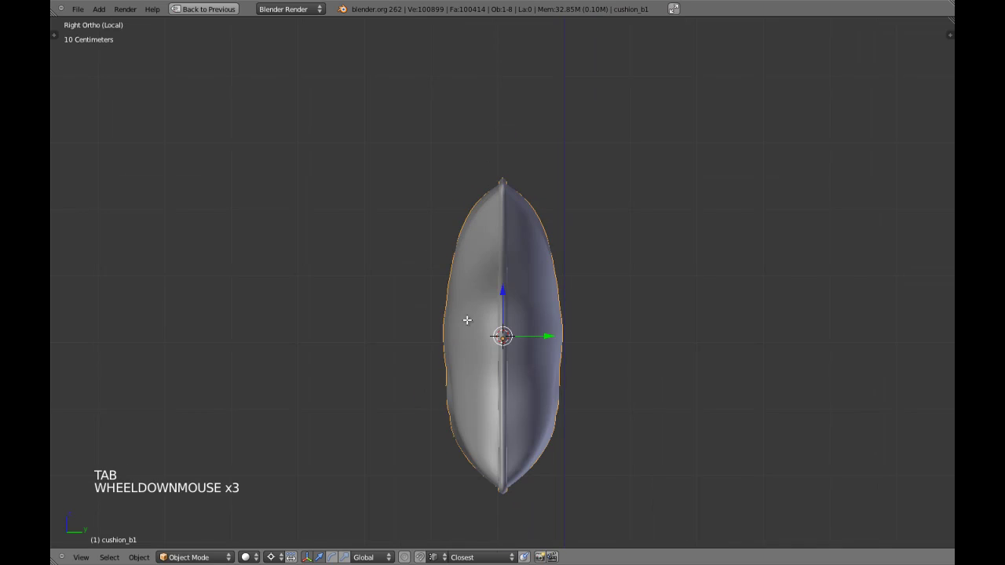
# Step: Examine the cushion's side profile and edge loops in wireframe and shaded display
pyautogui.press('a')
pyautogui.press('a')
pyautogui.press('a')
pyautogui.press('a')
pyautogui.keyDown('alt'); pyautogui.keyDown('shift'); pyautogui.rightClick(471, 336); pyautogui.keyUp('shift'); pyautogui.keyUp('alt')
pyautogui.press('z')
pyautogui.keyDown('shift'); pyautogui.moveTo(471, 342); pyautogui.dragTo(455, 298, button='middle'); pyautogui.keyUp('shift')
pyautogui.press('z')
pyautogui.keyDown('shift'); pyautogui.moveTo(477, 346); pyautogui.dragTo(472, 311, button='middle'); pyautogui.keyUp('shift')
pyautogui.press('Tab')
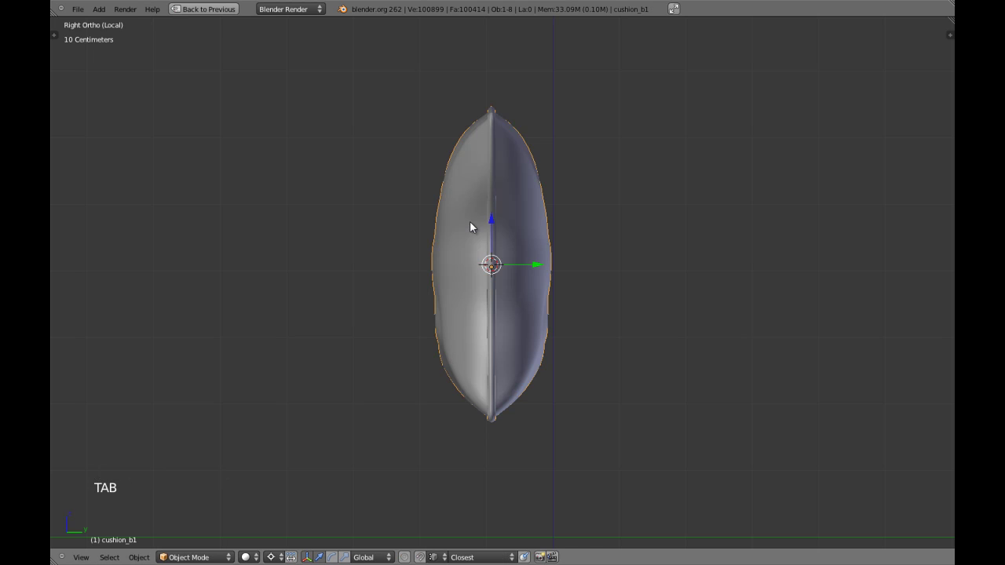
# Step: Deselect the cushion and inspect its side seam and lower profile up close from the right
pyautogui.press('KP_1')
pyautogui.press('KP_3')
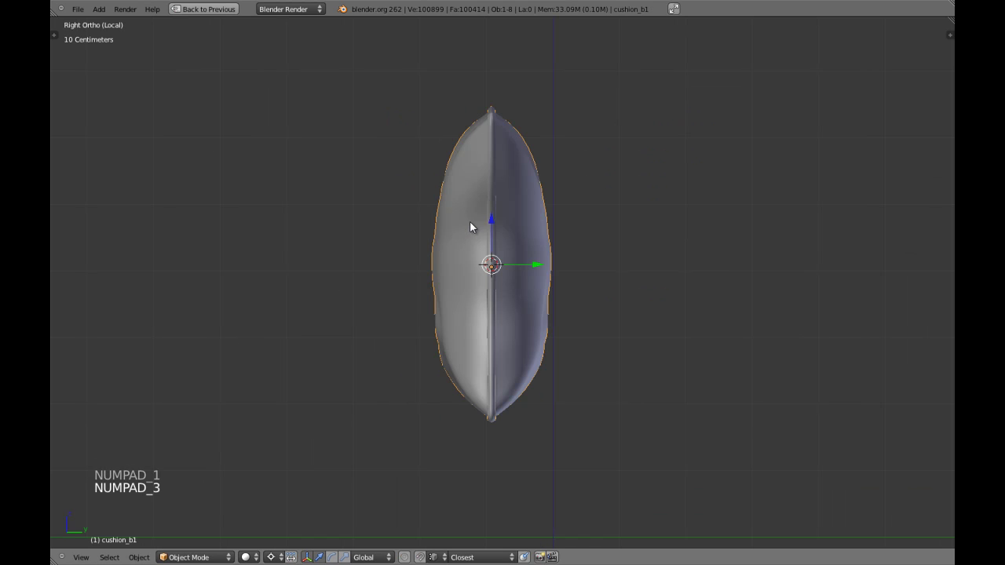
pyautogui.press('a')
pyautogui.press('a')
pyautogui.keyDown('shift'); pyautogui.moveTo(469, 142); pyautogui.dragTo(487, 106, button='middle'); pyautogui.keyUp('shift')
pyautogui.scroll(6, 450, 287)
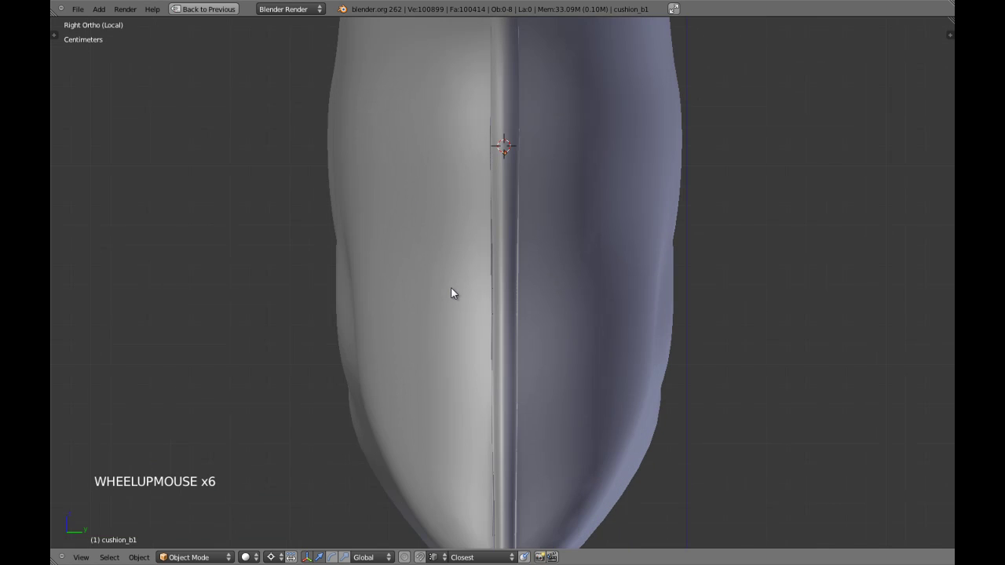
# Step: Compare the cushion's full side profile from the right and the left in shaded display
pyautogui.scroll(-4, 450, 287)
pyautogui.scroll(-2, 467, 284)
pyautogui.keyDown('shift'); pyautogui.moveTo(467, 284); pyautogui.dragTo(483, 205, button='middle'); pyautogui.keyUp('shift')
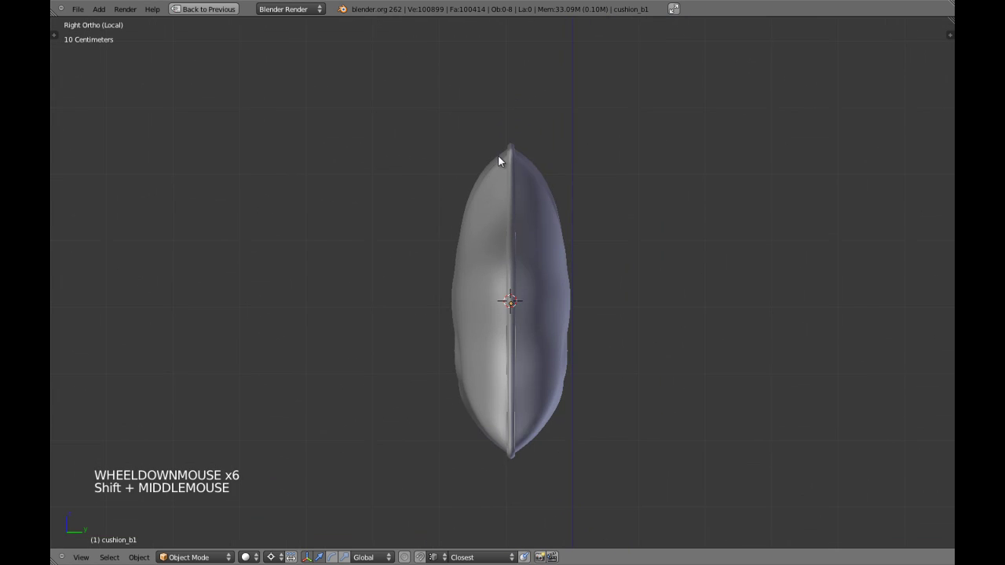
pyautogui.scroll(3, 471, 328)
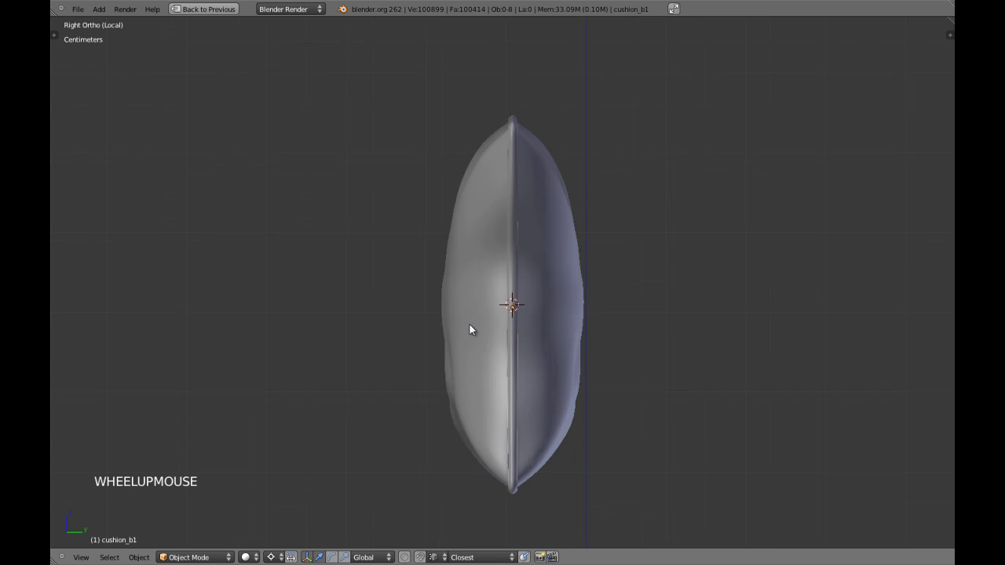
pyautogui.keyDown('shift'); pyautogui.moveTo(471, 328); pyautogui.dragTo(510, 238, button='middle'); pyautogui.keyUp('shift')
pyautogui.press('ctrl+KP_3')
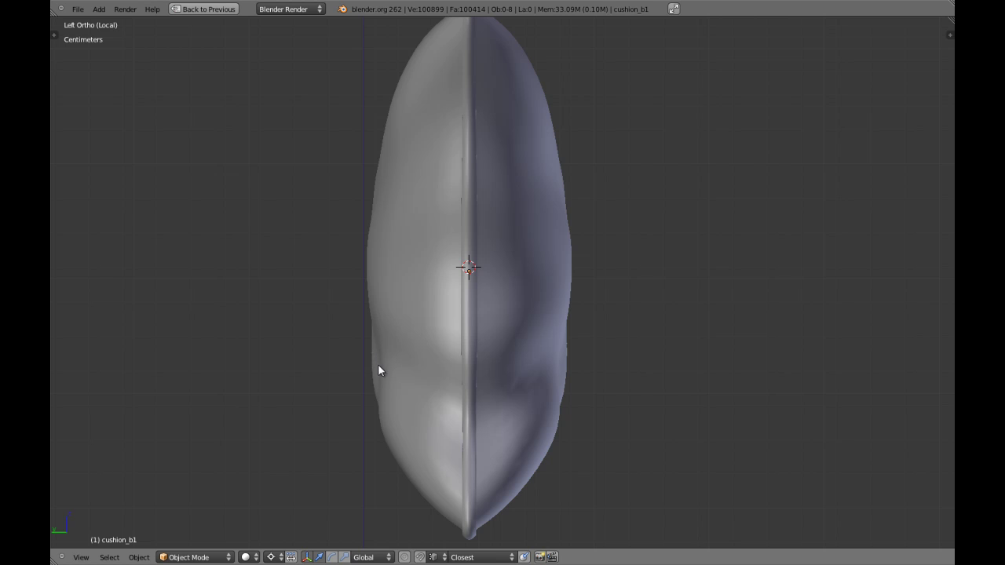
pyautogui.keyDown('shift'); pyautogui.moveTo(379, 366); pyautogui.dragTo(506, 397, button='middle'); pyautogui.keyUp('shift')
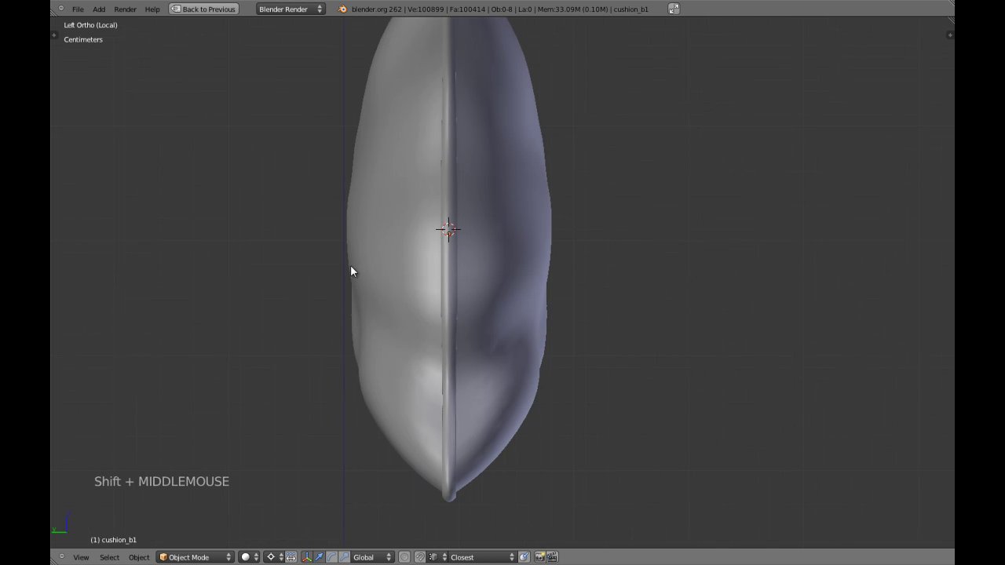
pyautogui.scroll(-3, 429, 336)
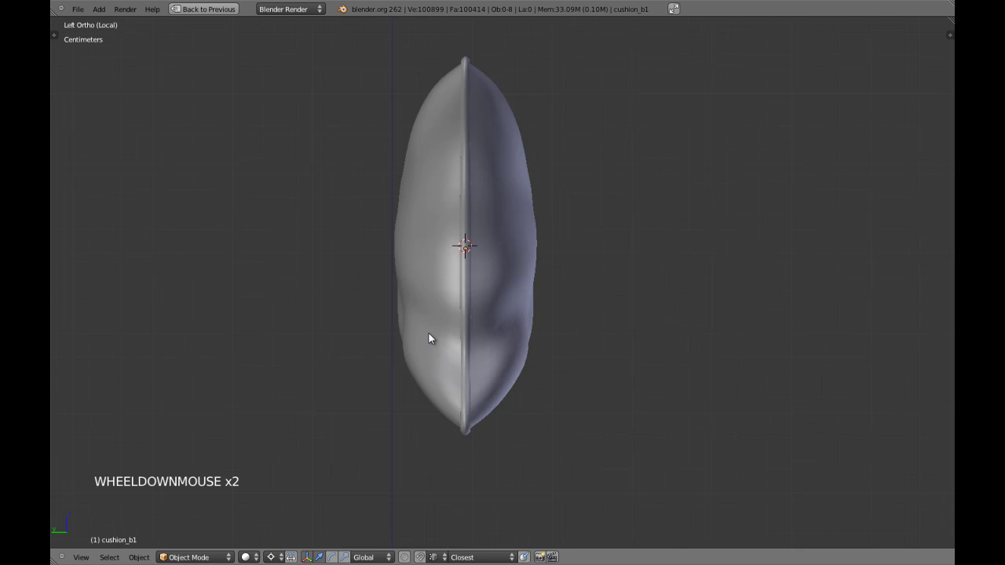
# Step: Show cushion_b1's modifiers and display its editing cage on the subdivided surface
pyautogui.press('Tab')
pyautogui.scroll(2, 532, 351)
pyautogui.press('a')
pyautogui.hotkey('shift', 'space')
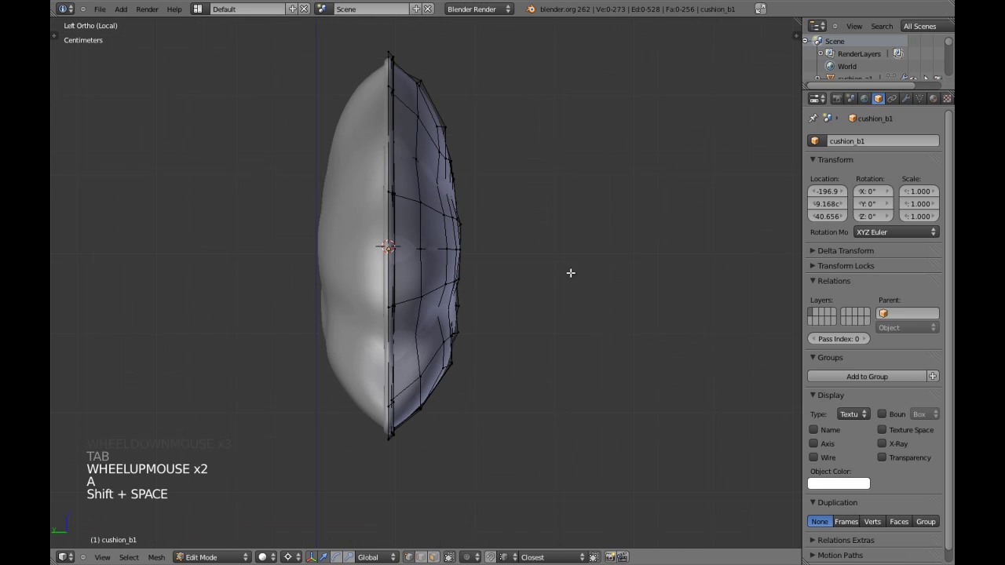
pyautogui.click(906, 98)
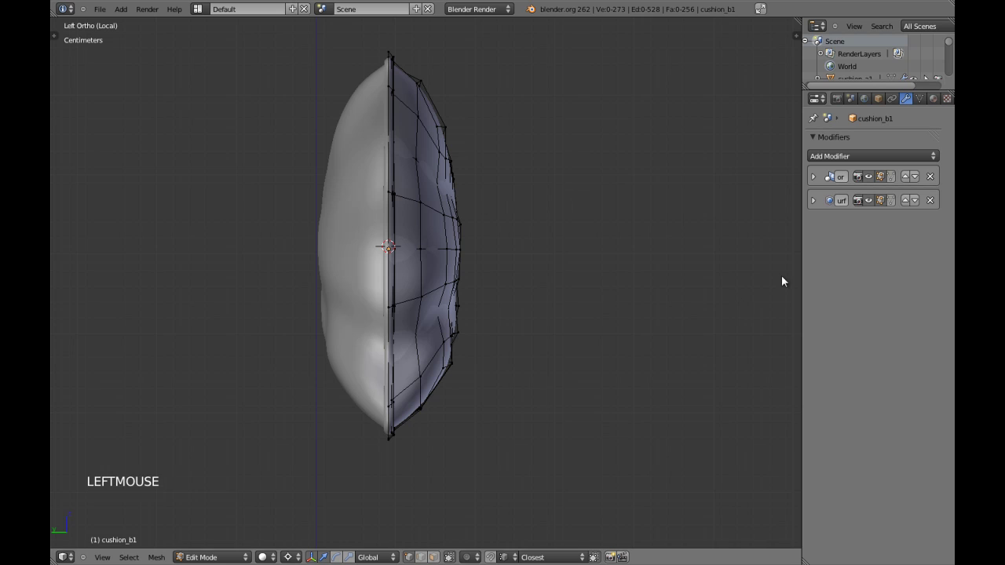
pyautogui.click(889, 202)
pyautogui.press('Tab')
pyautogui.press('Tab')
# Step: Select the horizontal edge loop running across the lower part of the cushion
pyautogui.press('Tab')
pyautogui.scroll(4, 491, 263)
pyautogui.press('Tab')
pyautogui.press('a')
pyautogui.press('a')
pyautogui.press('a')
pyautogui.keyDown('alt'); pyautogui.keyDown('shift'); pyautogui.rightClick(460, 347); pyautogui.keyUp('shift'); pyautogui.keyUp('alt')
pyautogui.press('KP_1')
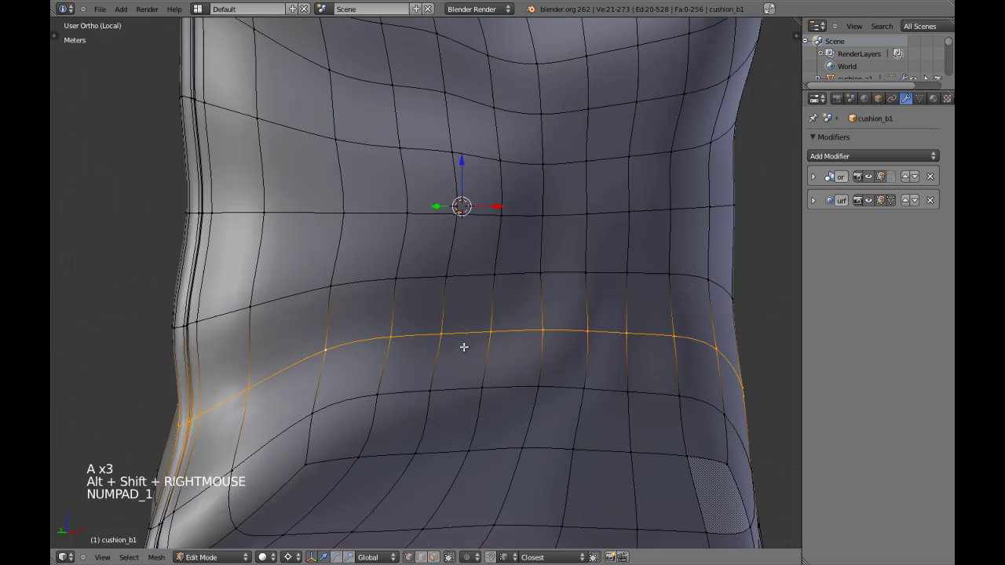
# Step: Examine the selected loop and the cushion's lower bulge at an angle and from the right and left sides
pyautogui.scroll(-5, 463, 347)
pyautogui.scroll(3, 495, 325)
pyautogui.press('Tab')
pyautogui.press('Tab')
pyautogui.moveTo(495, 325); pyautogui.dragTo(535, 334, button='middle')
pyautogui.press('Tab')
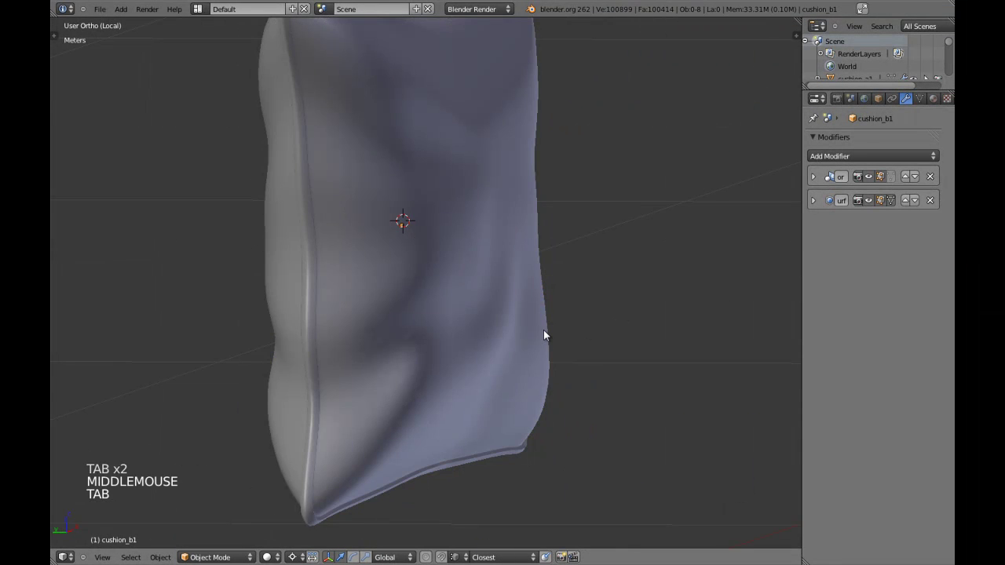
pyautogui.press('KP_1')
pyautogui.press('KP_3')
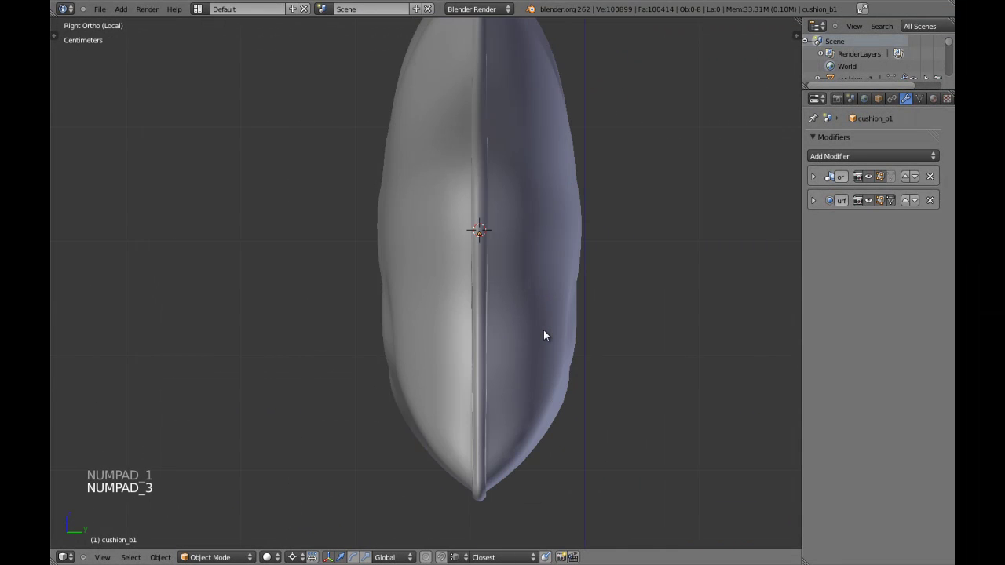
pyautogui.press('ctrl+KP_3')
pyautogui.press('Tab')
pyautogui.keyDown('shift'); pyautogui.moveTo(400, 204); pyautogui.dragTo(400, 265, button='middle'); pyautogui.keyUp('shift')
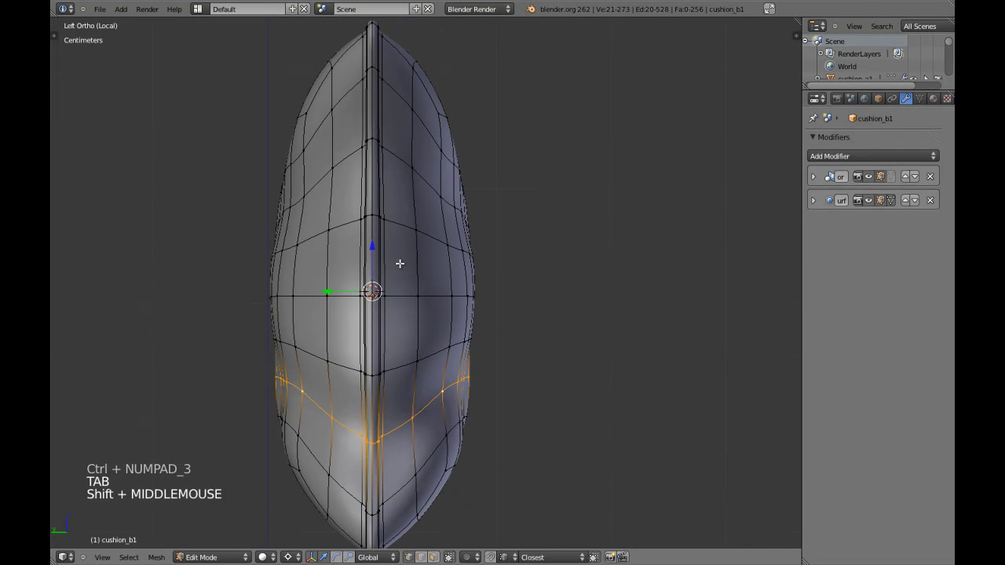
pyautogui.press('Tab')
pyautogui.scroll(-3, 424, 284)
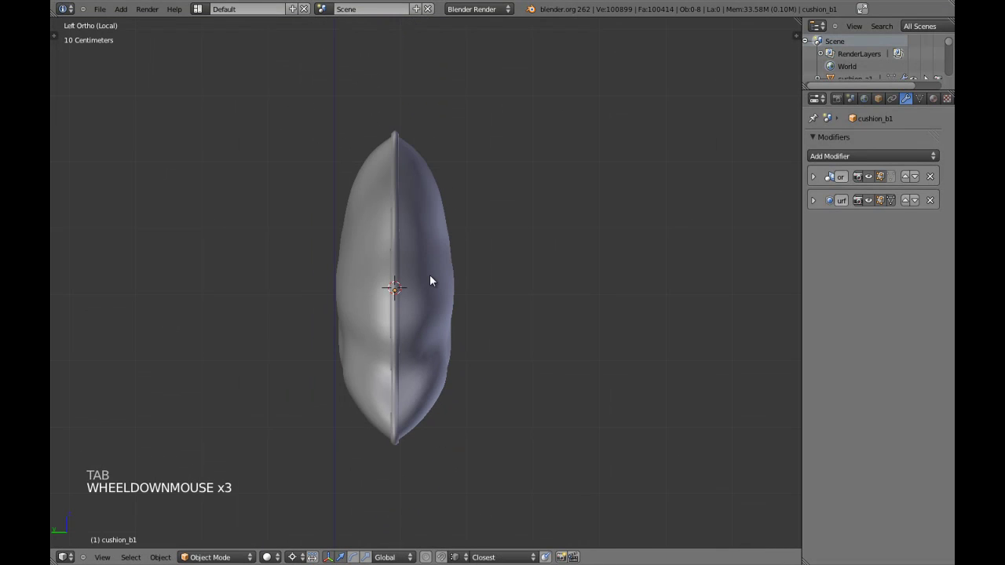
# Step: Clear the mesh selection in the front view and turn off the subdivision modifier's editing-cage display
pyautogui.press('KP_1')
pyautogui.keyDown('shift'); pyautogui.moveTo(460, 267); pyautogui.dragTo(513, 317, button='middle'); pyautogui.keyUp('shift')
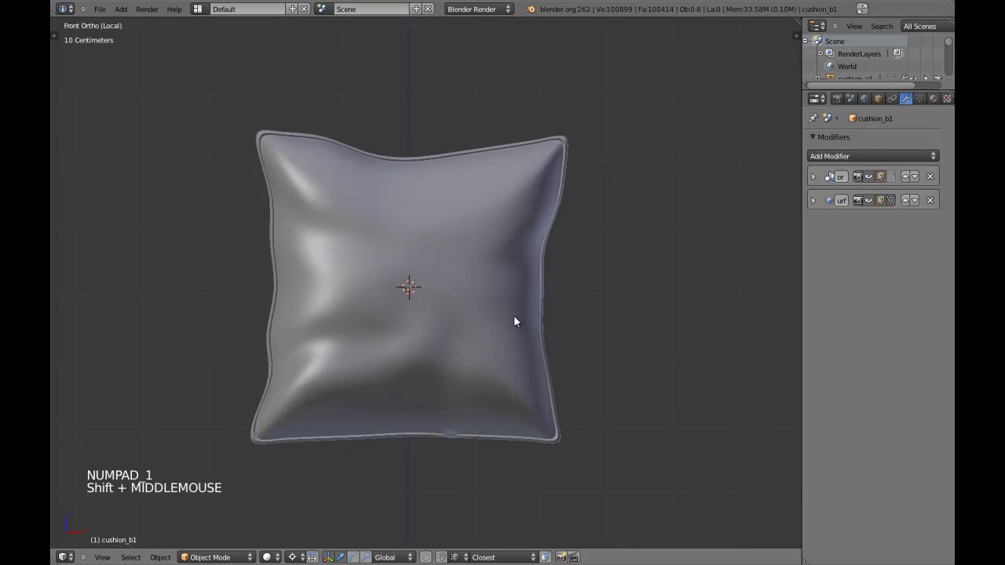
pyautogui.scroll(2, 542, 326)
pyautogui.press('Tab')
pyautogui.press('a')
pyautogui.press('a')
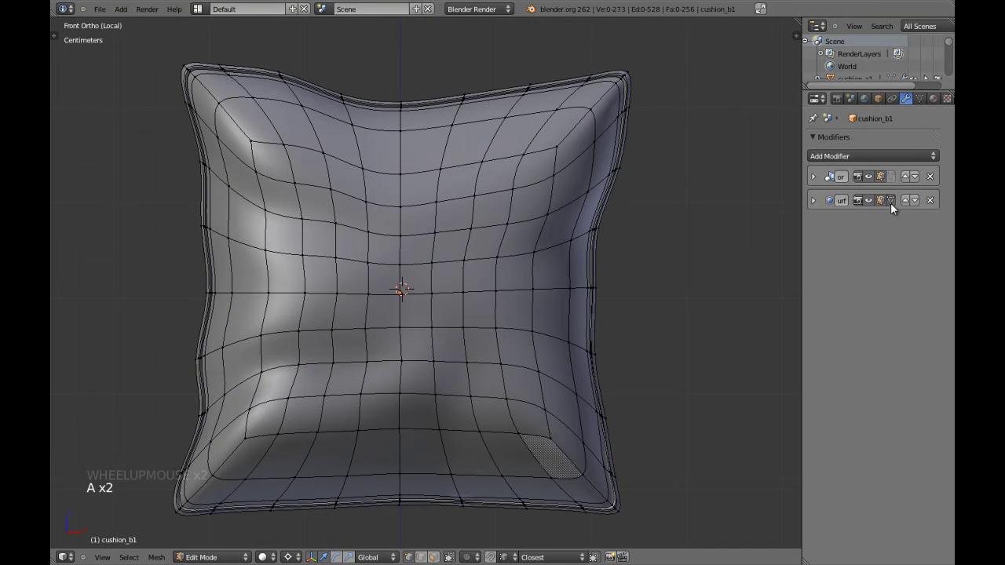
pyautogui.click(890, 201)
# Step: Select three neighbouring horizontal edge loops across the cushion's middle, keeping only their right half selected
pyautogui.keyDown('alt'); pyautogui.keyDown('shift'); pyautogui.rightClick(505, 331); pyautogui.keyUp('shift'); pyautogui.keyUp('alt')
pyautogui.keyDown('alt'); pyautogui.keyDown('shift'); pyautogui.rightClick(518, 293); pyautogui.keyUp('shift'); pyautogui.keyUp('alt')
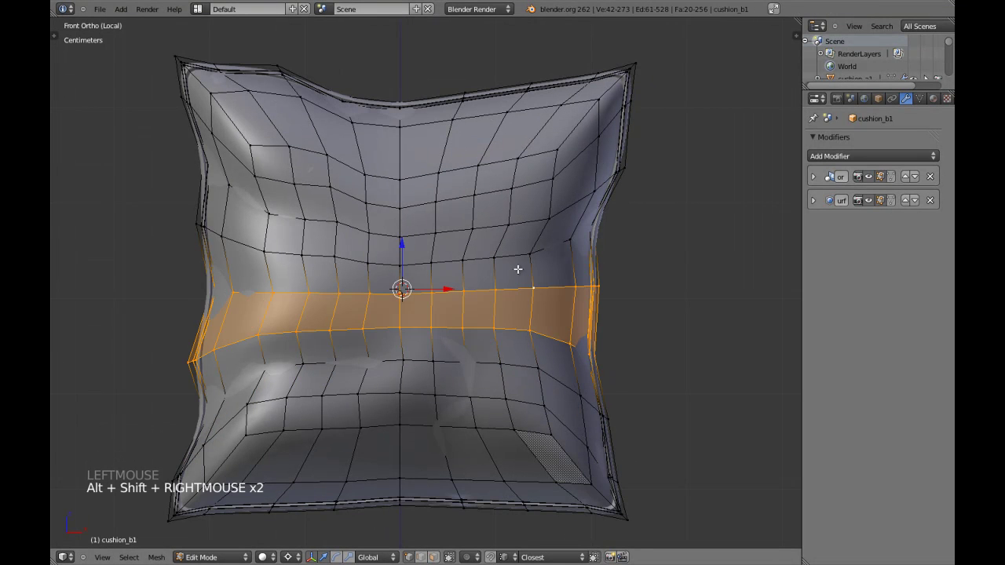
pyautogui.keyDown('alt'); pyautogui.keyDown('shift'); pyautogui.rightClick(526, 255); pyautogui.keyUp('shift'); pyautogui.keyUp('alt')
pyautogui.press('z')
pyautogui.press('c')
pyautogui.scroll(-4, 206, 285)
pyautogui.moveTo(207, 284); pyautogui.dragTo(296, 290, button='middle')
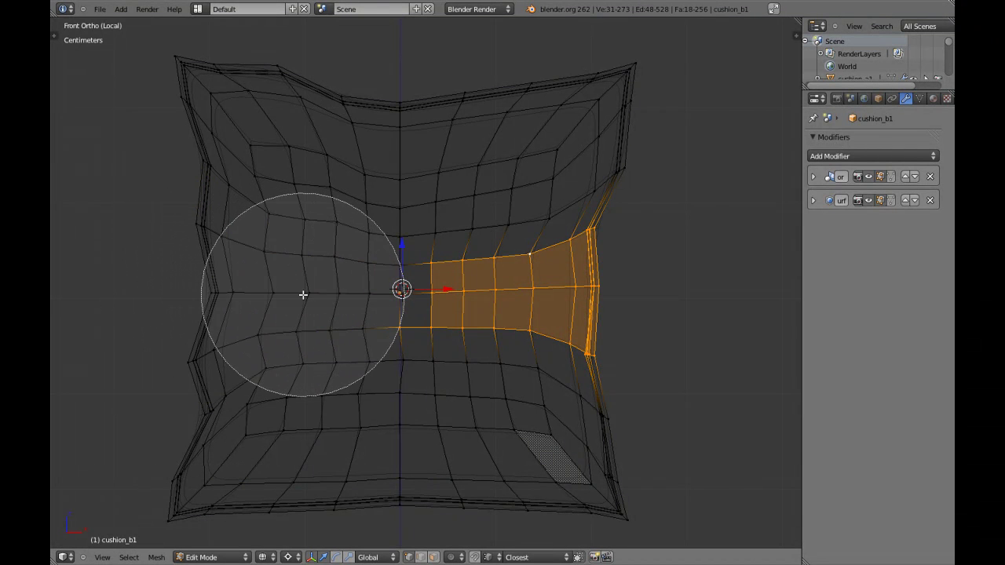
pyautogui.rightClick(305, 303)
pyautogui.press('z')
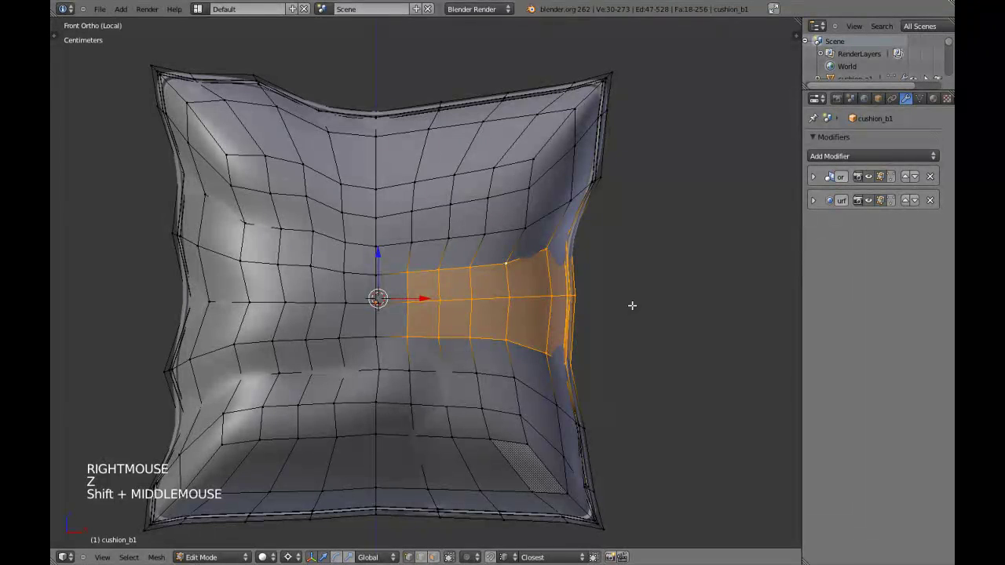
# Step: Scale the right half of the middle loops slightly along X and check the cushion's outline from the front
pyautogui.press('s')
pyautogui.press('x')
pyautogui.keyDown('shift'); pyautogui.click(623, 304); pyautogui.keyUp('shift')
pyautogui.press('Tab')
pyautogui.scroll(-4, 573, 332)
pyautogui.keyDown('shift'); pyautogui.moveTo(567, 332); pyautogui.dragTo(526, 306, button='middle'); pyautogui.keyUp('shift')
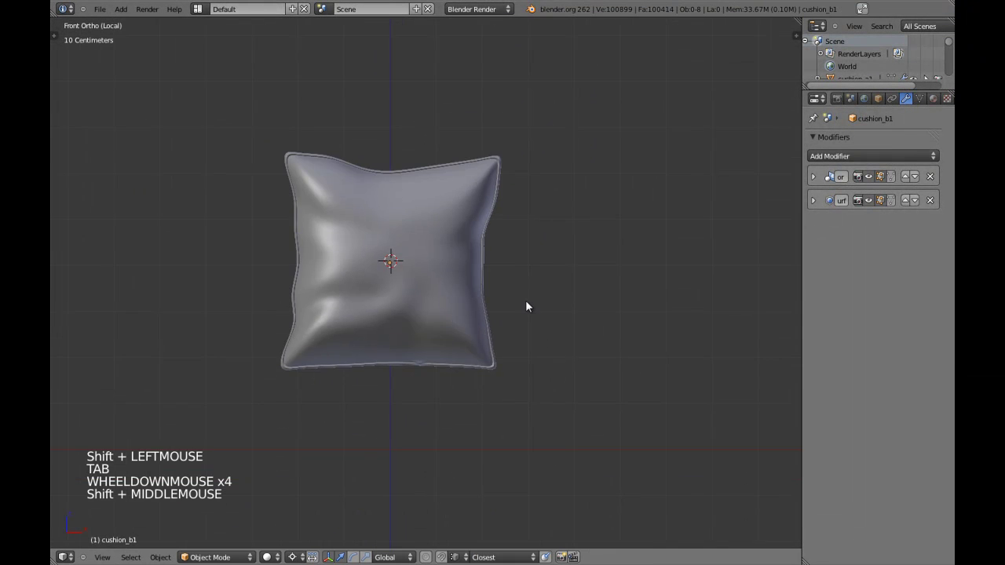
# Step: Select two neighbouring horizontal edge loops in the cushion's lower part, keeping only their right half selected
pyautogui.scroll(3, 550, 337)
pyautogui.press('Tab')
pyautogui.press('a')
pyautogui.press('a')
pyautogui.keyDown('alt'); pyautogui.keyDown('shift'); pyautogui.rightClick(492, 350); pyautogui.keyUp('shift'); pyautogui.keyUp('alt')
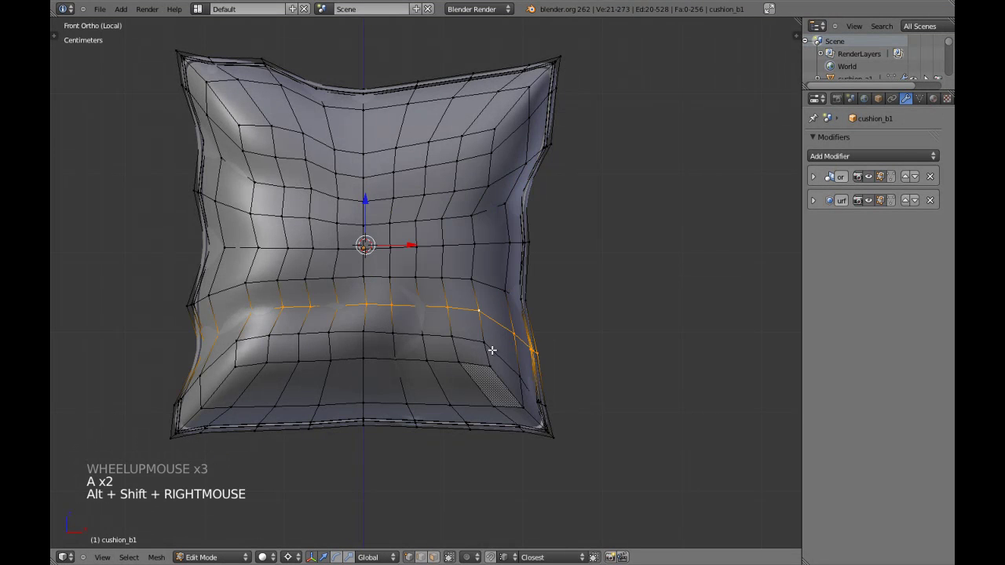
pyautogui.keyDown('alt'); pyautogui.keyDown('shift'); pyautogui.rightClick(493, 350); pyautogui.keyUp('shift'); pyautogui.keyUp('alt')
pyautogui.press('z')
pyautogui.press('c')
pyautogui.moveTo(175, 363); pyautogui.dragTo(267, 328, button='middle')
pyautogui.rightClick(267, 328)
pyautogui.press('z')
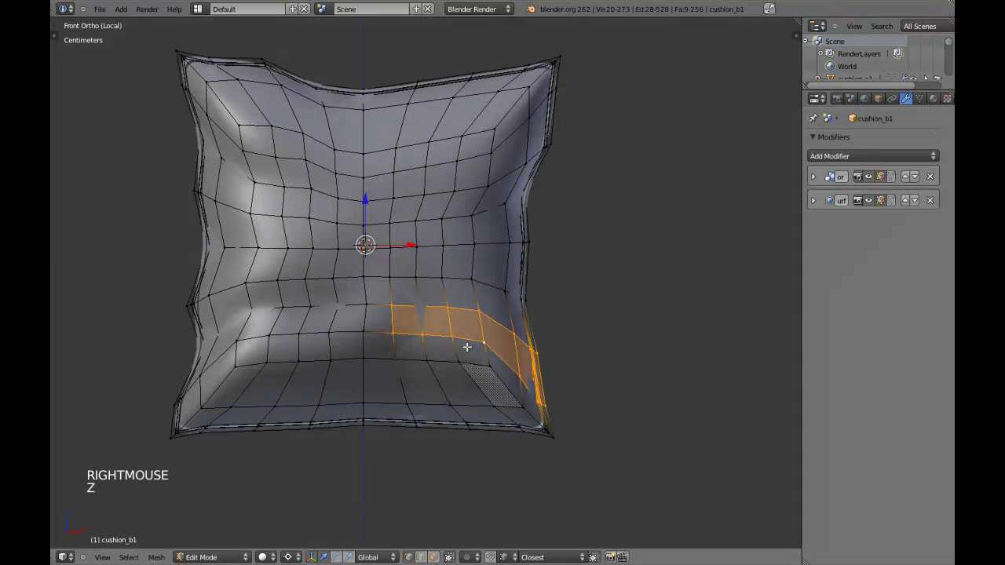
# Step: Scale the two lower-right loop halves slightly outward along X, then scale only the lower one a little further
pyautogui.press('s')
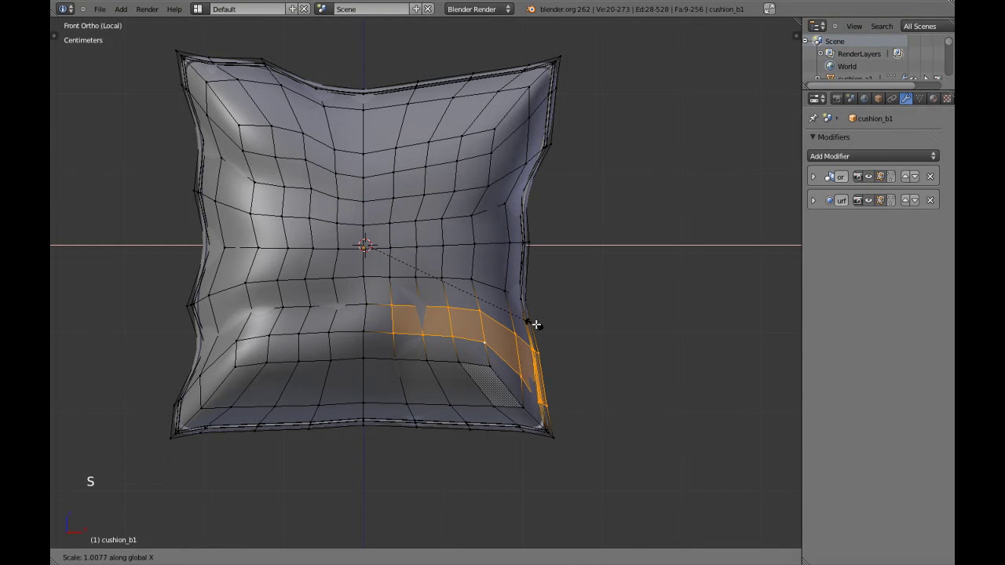
pyautogui.keyDown('shift'); pyautogui.click(541, 327); pyautogui.keyUp('shift')
pyautogui.keyDown('alt'); pyautogui.keyDown('shift'); pyautogui.rightClick(509, 328); pyautogui.keyUp('shift'); pyautogui.keyUp('alt')
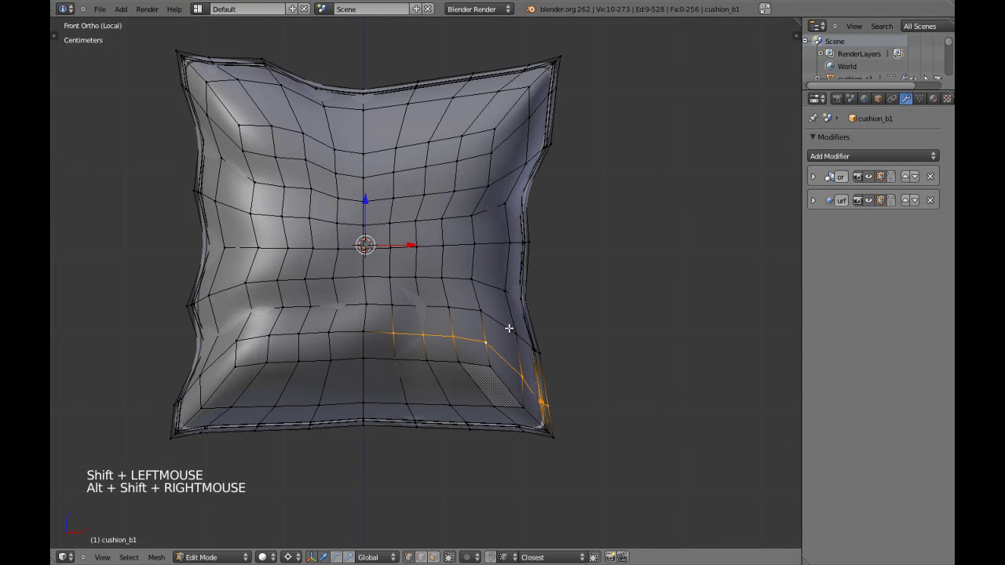
pyautogui.press('s')
pyautogui.keyDown('shift'); pyautogui.click(550, 347); pyautogui.keyUp('shift')
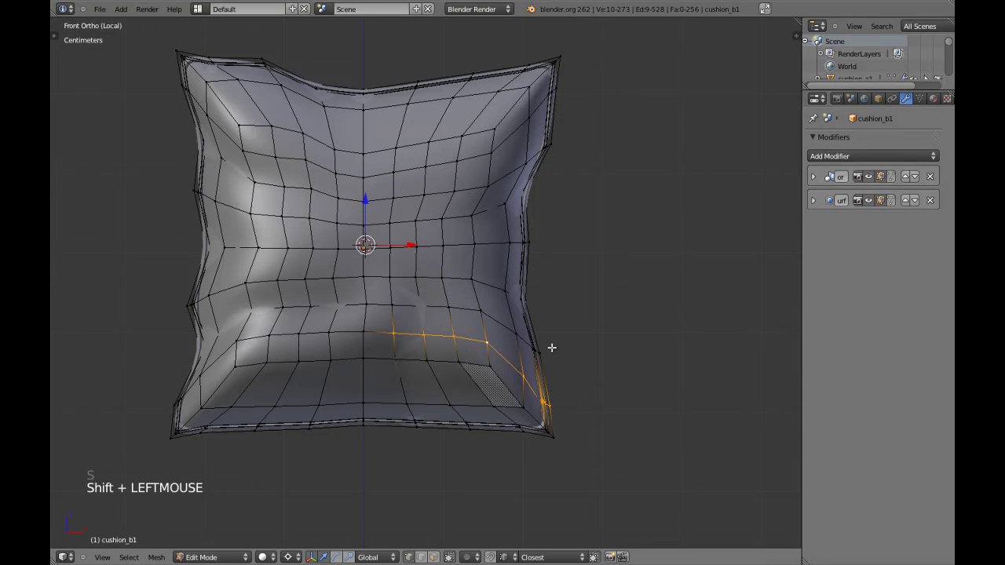
# Step: Examine the reshaped cushion from a distance in perspective view
pyautogui.press('Tab')
pyautogui.scroll(-3, 449, 287)
pyautogui.scroll(-3, 443, 287)
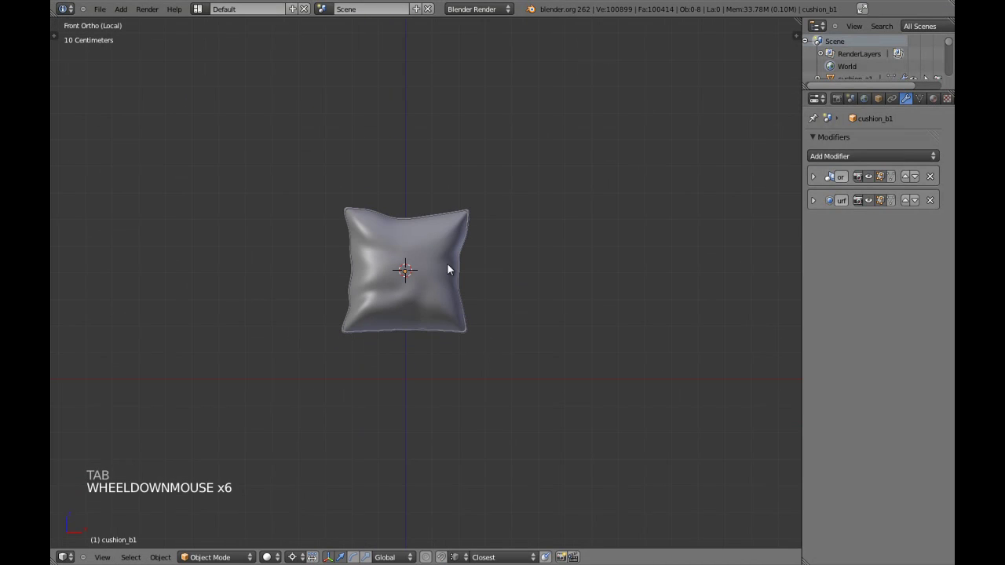
pyautogui.moveTo(450, 269); pyautogui.dragTo(411, 275, button='middle')
pyautogui.rightClick(405, 284)
pyautogui.press('KP_5')
pyautogui.press('a')
pyautogui.press('a')
pyautogui.scroll(-6, 406, 284)
pyautogui.scroll(3, 451, 276)
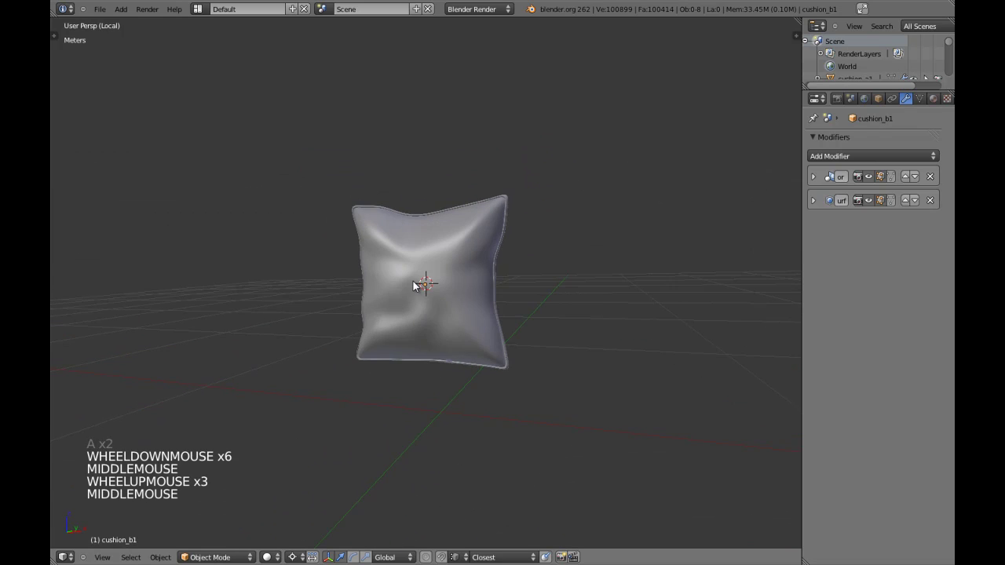
# Step: Select two neighbouring vertices near the centre of the cushion's front face and nudge them slightly
pyautogui.scroll(4, 410, 272)
pyautogui.press('Tab')
pyautogui.press('Tab')
pyautogui.press('Tab')
pyautogui.rightClick(398, 271)
pyautogui.moveTo(399, 271); pyautogui.dragTo(498, 300, button='middle')
pyautogui.moveTo(474, 266); pyautogui.dragTo(519, 285, button='middle')
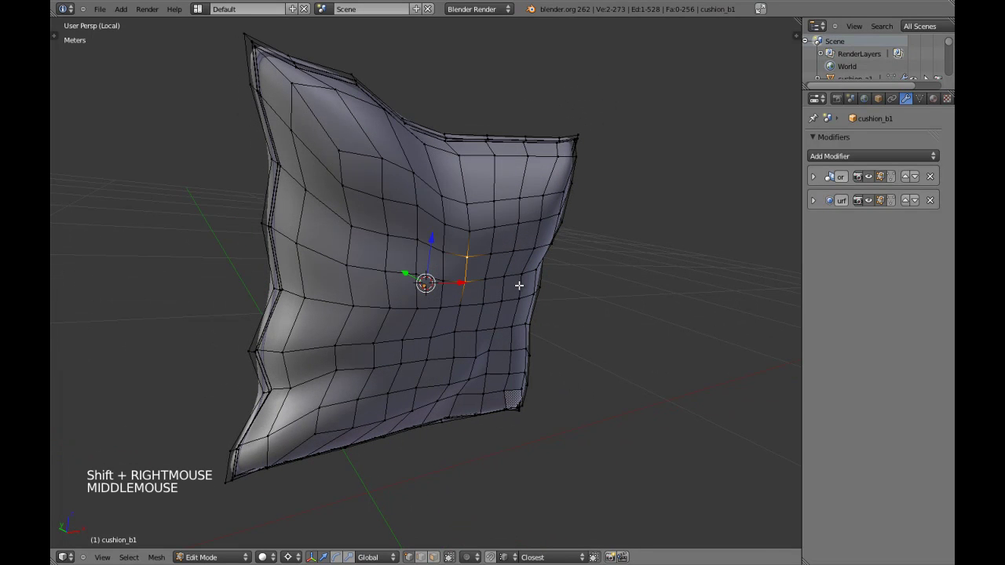
pyautogui.press('g')
pyautogui.keyDown('shift'); pyautogui.click(509, 286); pyautogui.keyUp('shift')
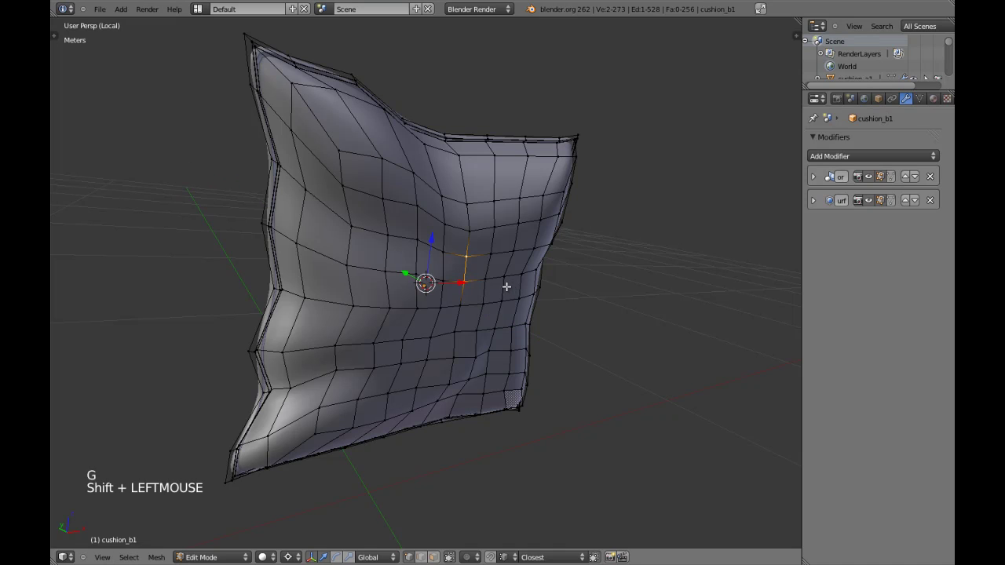
# Step: Nudge the upper of the two central vertices slightly along Y and check the cushion's shape in perspective
pyautogui.press('g')
pyautogui.press('g')
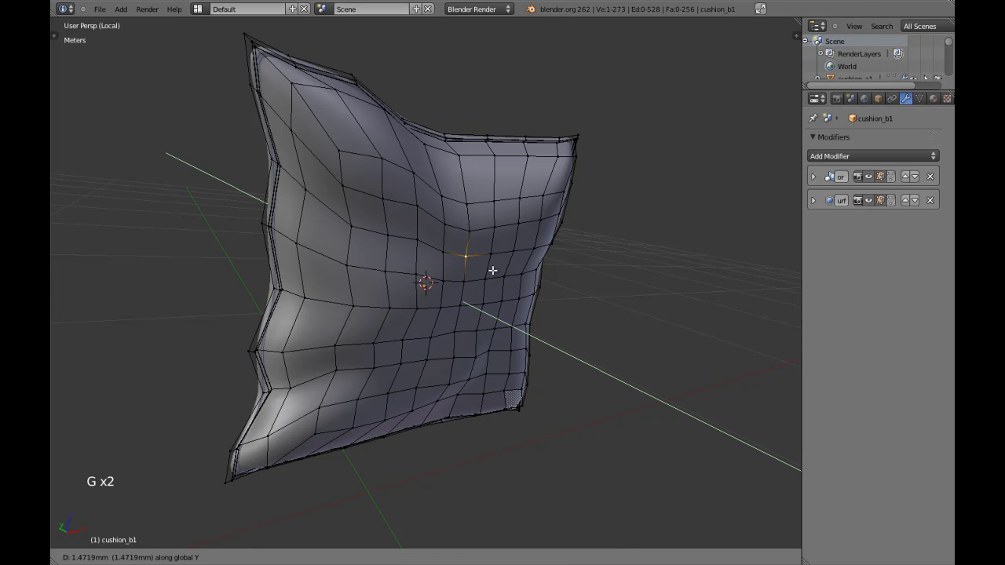
pyautogui.keyDown('shift'); pyautogui.click(491, 266); pyautogui.keyUp('shift')
pyautogui.press('Tab')
pyautogui.scroll(-4, 494, 270)
pyautogui.moveTo(495, 269); pyautogui.dragTo(461, 270, button='middle')
pyautogui.scroll(1, 432, 256)
pyautogui.scroll(-4, 431, 257)
pyautogui.scroll(1, 445, 281)
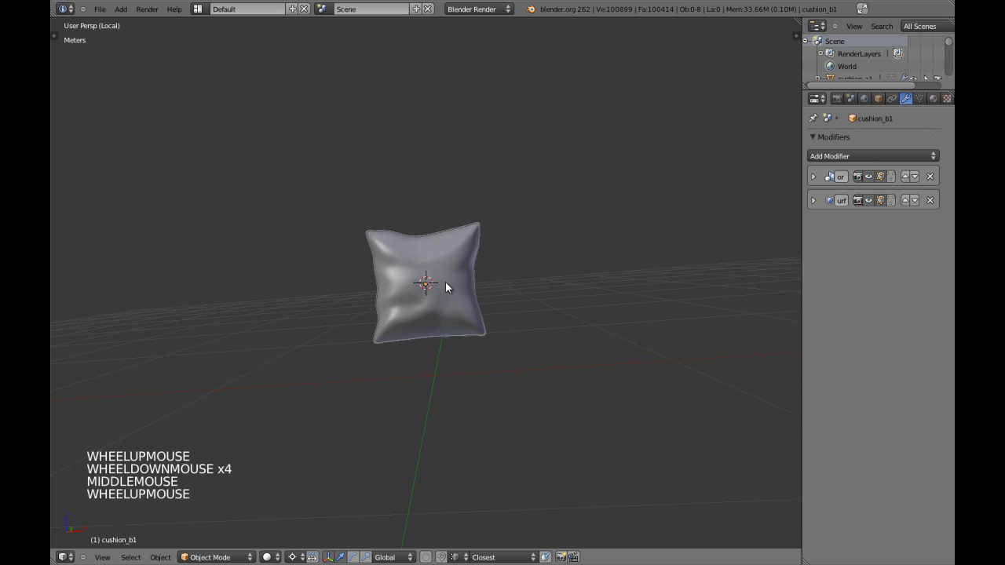
pyautogui.scroll(-3, 458, 284)
# Step: Leave local view and examine the cushion with the whole sofa from several angles
pyautogui.press('KP_Divide')
pyautogui.press('a')
pyautogui.press('a')
pyautogui.moveTo(458, 285); pyautogui.dragTo(478, 390, button='middle')
pyautogui.scroll(2, 474, 336)
pyautogui.moveTo(474, 336); pyautogui.dragTo(427, 271, button='middle')
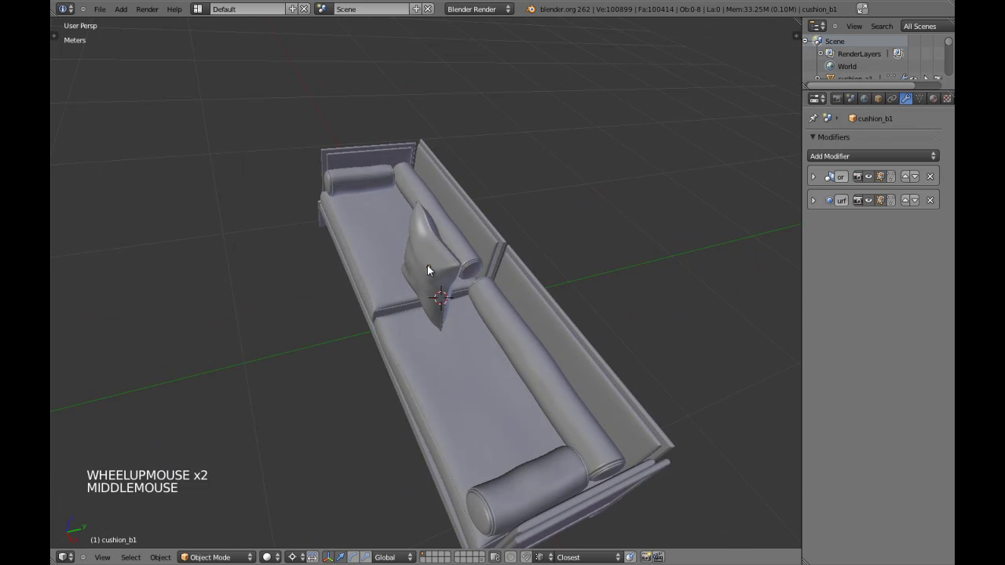
pyautogui.moveTo(493, 326); pyautogui.dragTo(430, 386, button='middle')
pyautogui.scroll(2, 448, 363)
pyautogui.scroll(-2, 448, 362)
pyautogui.press('a')
pyautogui.scroll(-2, 455, 358)
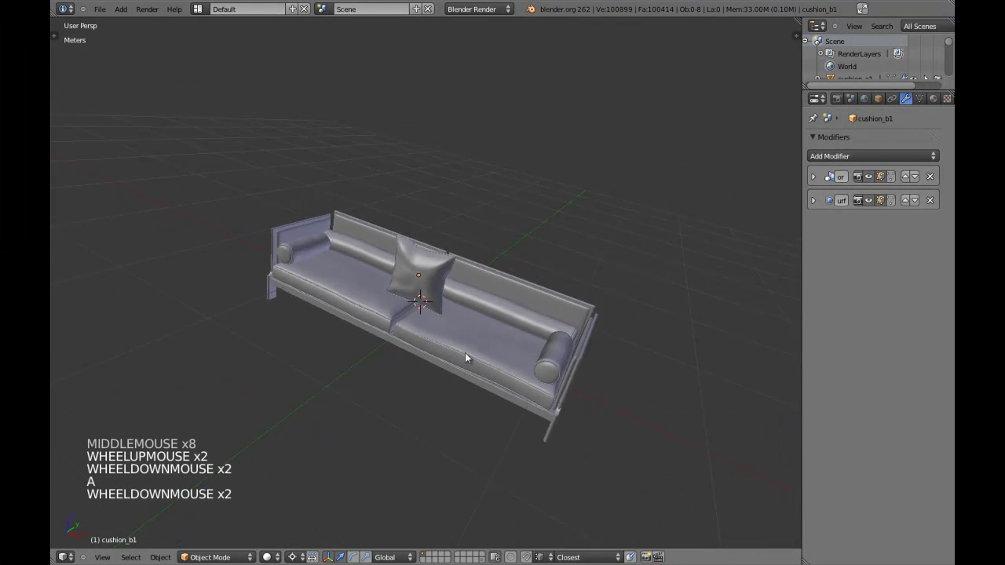
pyautogui.moveTo(465, 355); pyautogui.dragTo(500, 288, button='middle')
# Step: Save the file and set the pivot point to Median Point
pyautogui.hotkey('ctrl', 'w')
pyautogui.scroll(2, 437, 250)
pyautogui.rightClick(437, 250)
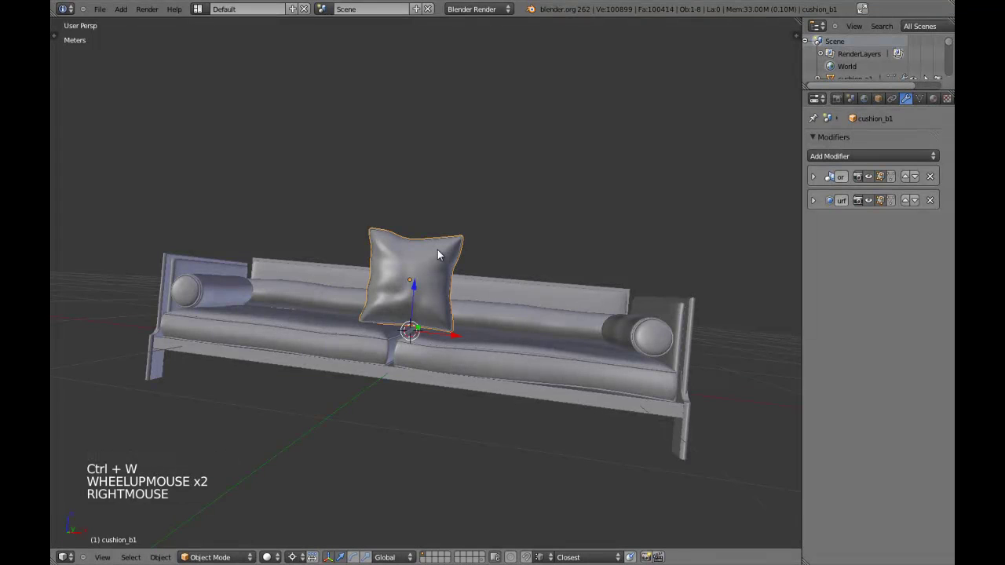
pyautogui.hotkey('ctrl', ',')
pyautogui.press('a')
# Step: Examine the cushion and its base mesh from above, comparing its size and placement with the sofa
pyautogui.moveTo(463, 257); pyautogui.dragTo(404, 319, button='middle')
pyautogui.scroll(2, 404, 320)
pyautogui.press('KP_7')
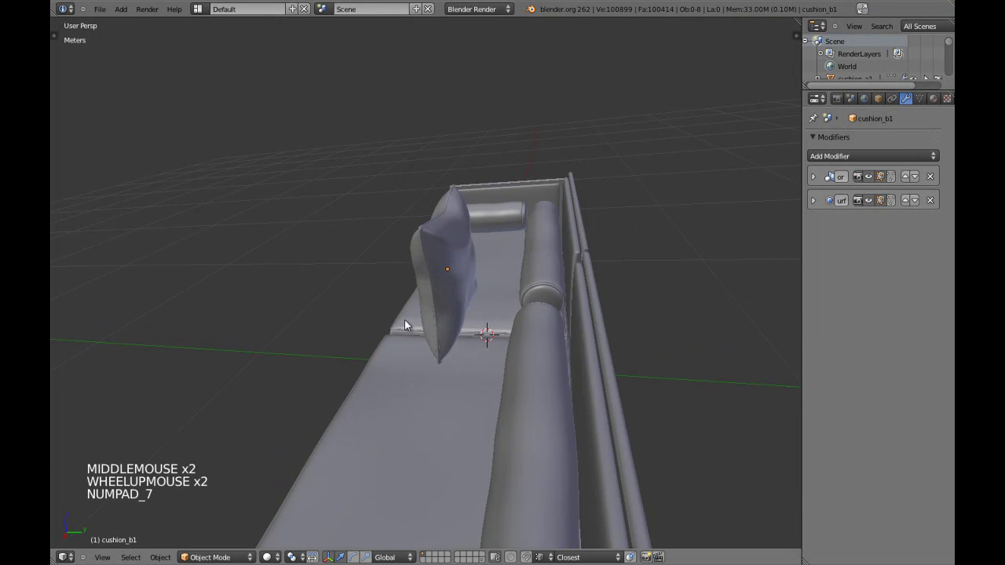
pyautogui.press('KP_5')
pyautogui.press('z')
pyautogui.scroll(2, 415, 317)
pyautogui.scroll(2, 415, 316)
pyautogui.press('z')
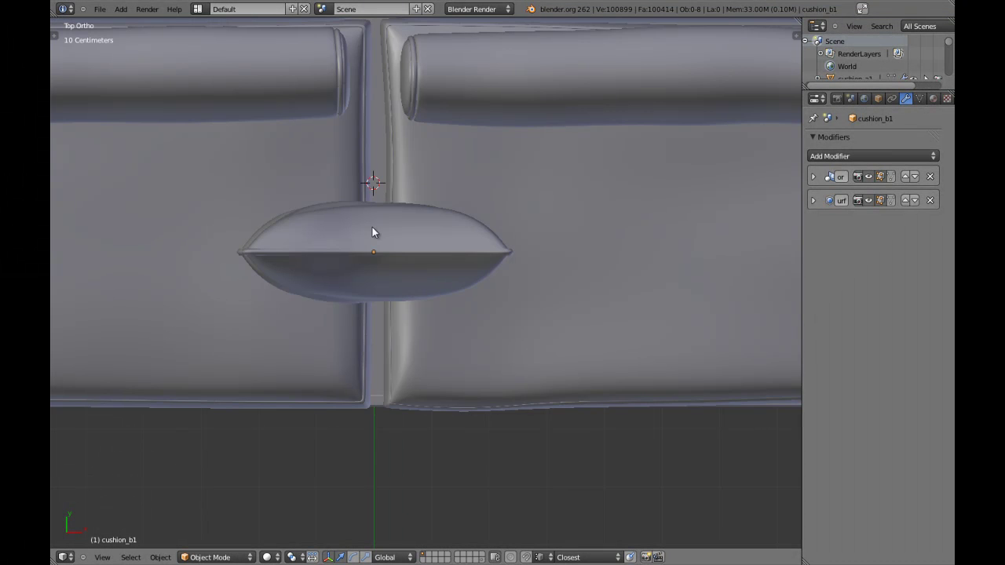
pyautogui.press('Tab')
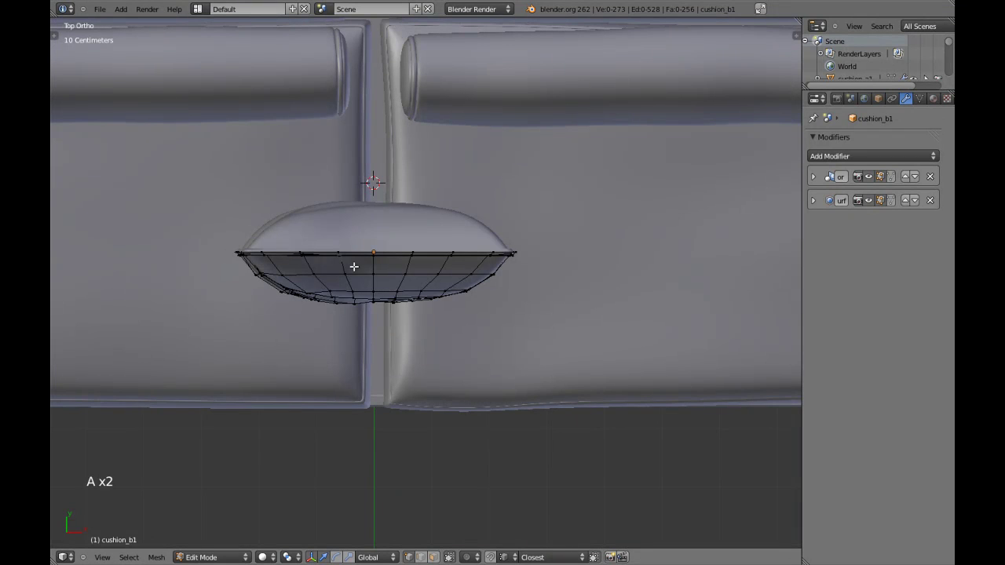
pyautogui.scroll(-2, 387, 281)
pyautogui.moveTo(387, 281); pyautogui.dragTo(433, 299, button='middle')
pyautogui.press('KP_7')
pyautogui.press('Tab')
pyautogui.scroll(-3, 371, 271)
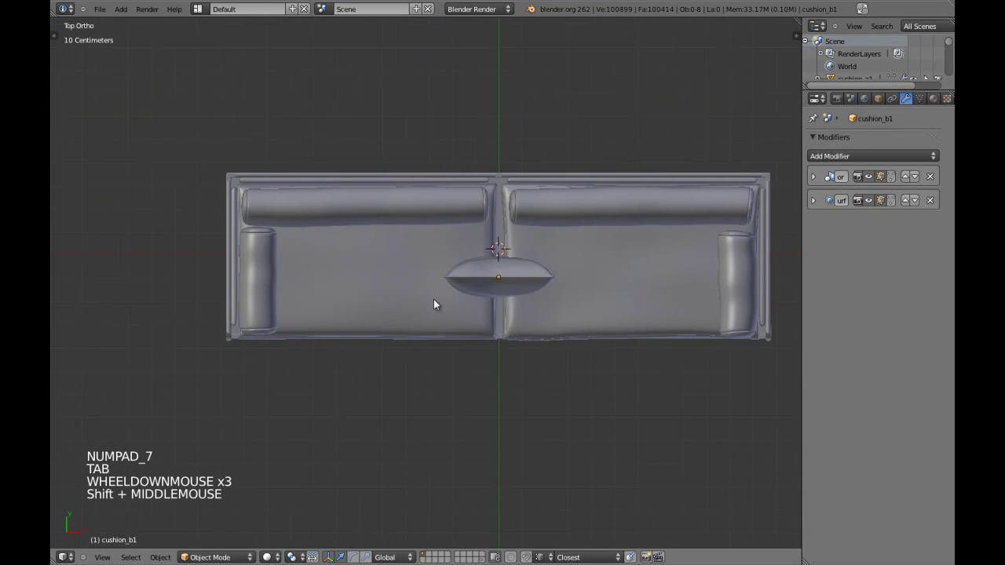
# Step: Select the cushion and examine its proportions on the sofa from above, at an angle and from the front
pyautogui.scroll(2, 510, 287)
pyautogui.rightClick(510, 286)
pyautogui.keyDown('shift'); pyautogui.moveTo(549, 289); pyautogui.dragTo(444, 282, button='middle'); pyautogui.keyUp('shift')
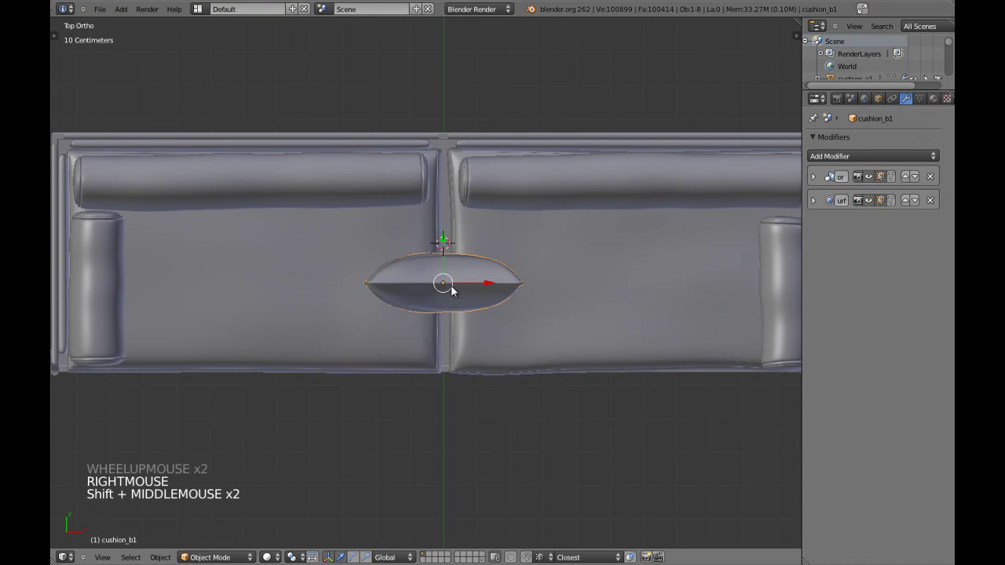
pyautogui.keyDown('shift'); pyautogui.moveTo(387, 270); pyautogui.dragTo(372, 249, button='middle'); pyautogui.keyUp('shift')
pyautogui.keyDown('shift'); pyautogui.moveTo(538, 305); pyautogui.dragTo(463, 282, button='middle'); pyautogui.keyUp('shift')
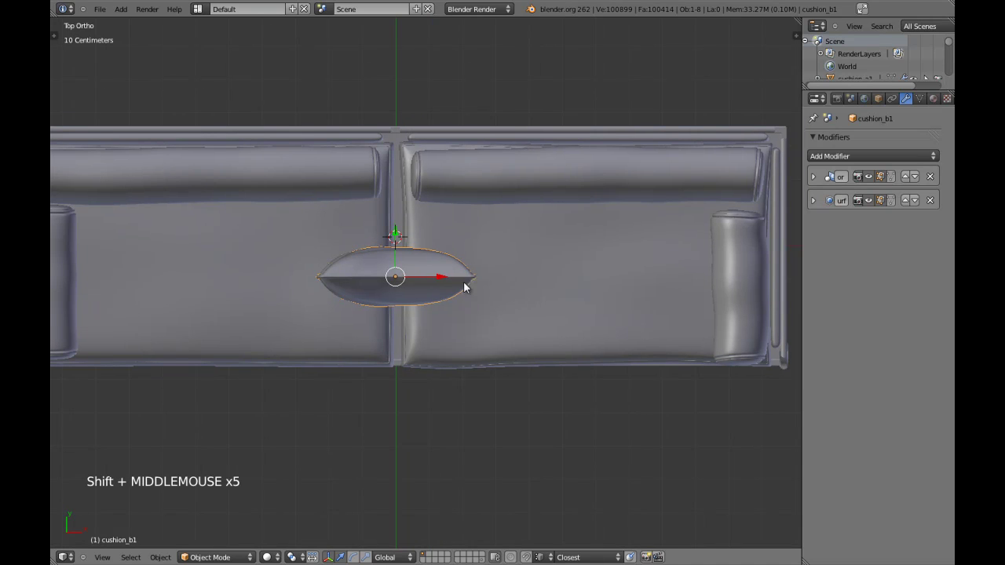
pyautogui.click(814, 176)
pyautogui.click(814, 177)
pyautogui.keyDown('shift'); pyautogui.moveTo(550, 248); pyautogui.dragTo(567, 251, button='middle'); pyautogui.keyUp('shift')
pyautogui.press('a')
pyautogui.moveTo(386, 343); pyautogui.dragTo(419, 239, button='middle')
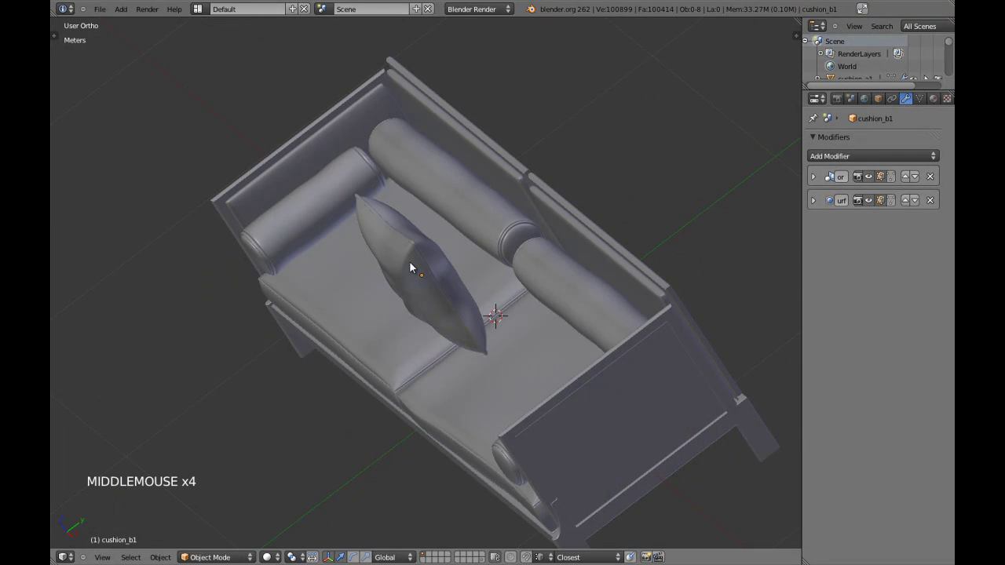
pyautogui.scroll(-2, 409, 260)
pyautogui.moveTo(433, 321); pyautogui.dragTo(496, 288, button='middle')
pyautogui.press('KP_1')
pyautogui.scroll(1, 490, 279)
pyautogui.rightClick(458, 235)
pyautogui.scroll(2, 463, 240)
pyautogui.keyDown('shift'); pyautogui.moveTo(467, 242); pyautogui.dragTo(482, 251, button='middle'); pyautogui.keyUp('shift')
pyautogui.scroll(-1, 492, 235)
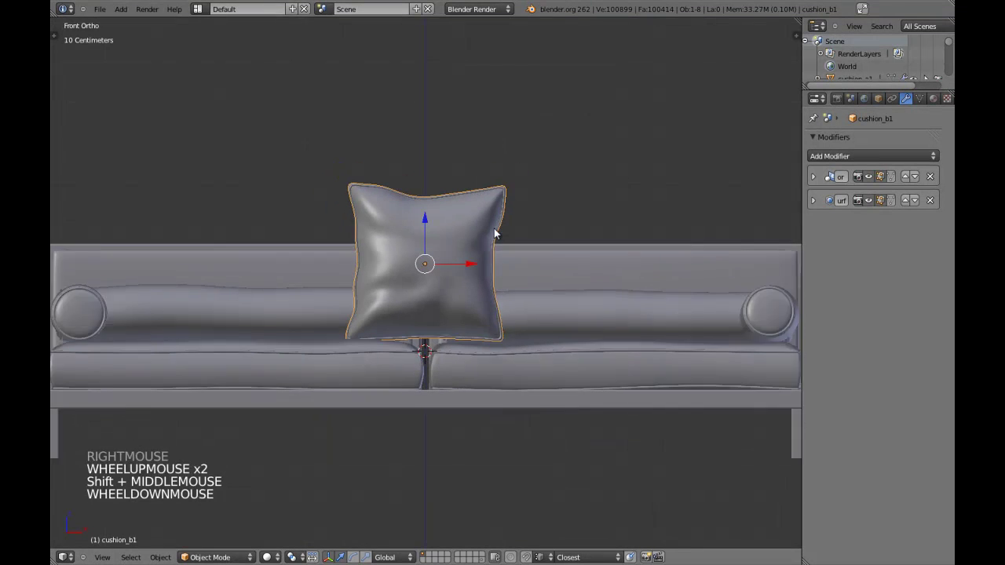
pyautogui.scroll(-1, 494, 234)
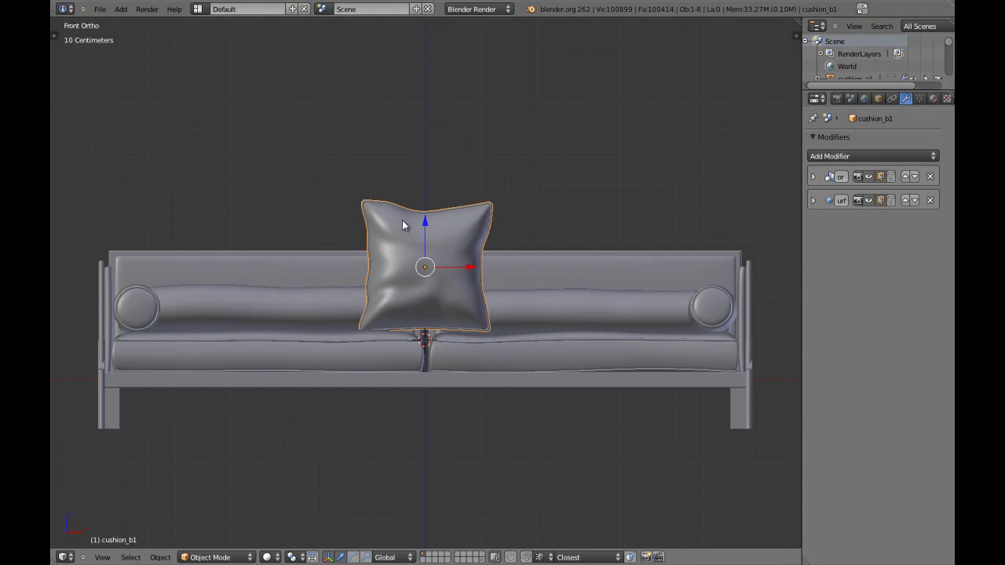
pyautogui.scroll(2, 403, 213)
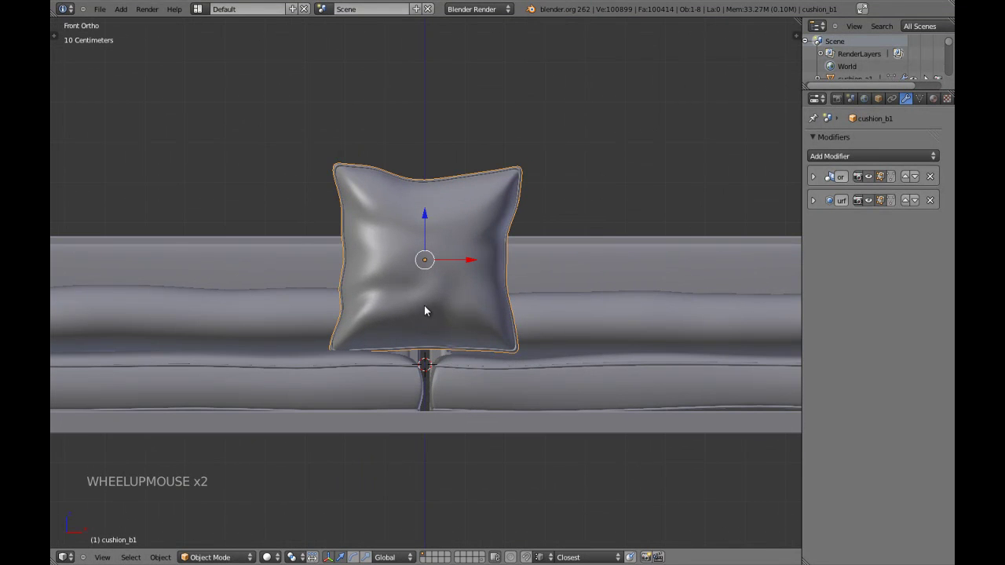
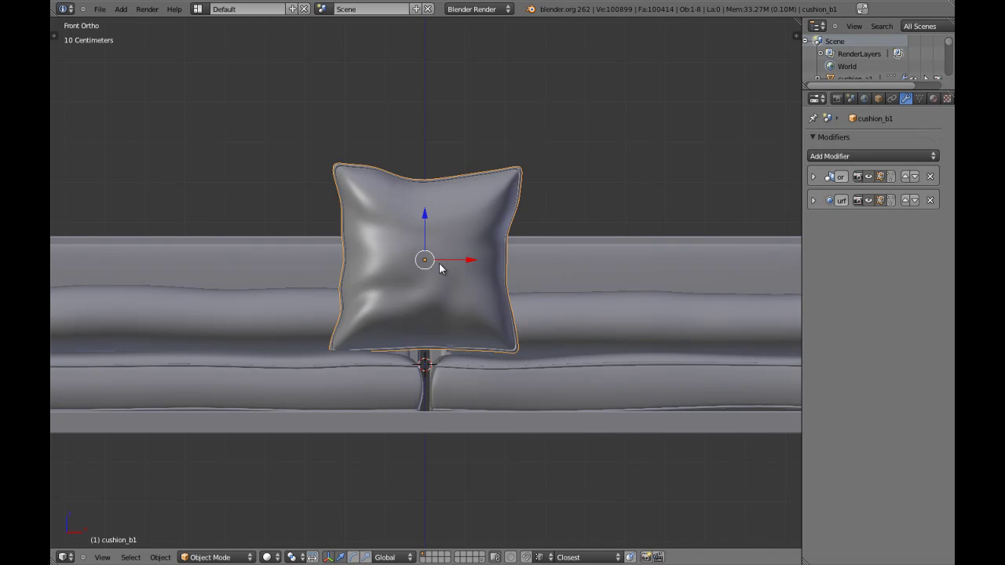
# Step: Save the file with the cushion deselected
pyautogui.scroll(-2, 439, 264)
pyautogui.press('a')
pyautogui.hotkey('ctrl', 'w')
pyautogui.rightClick(447, 208)
pyautogui.press('a')
pyautogui.hotkey('ctrl', 'w')
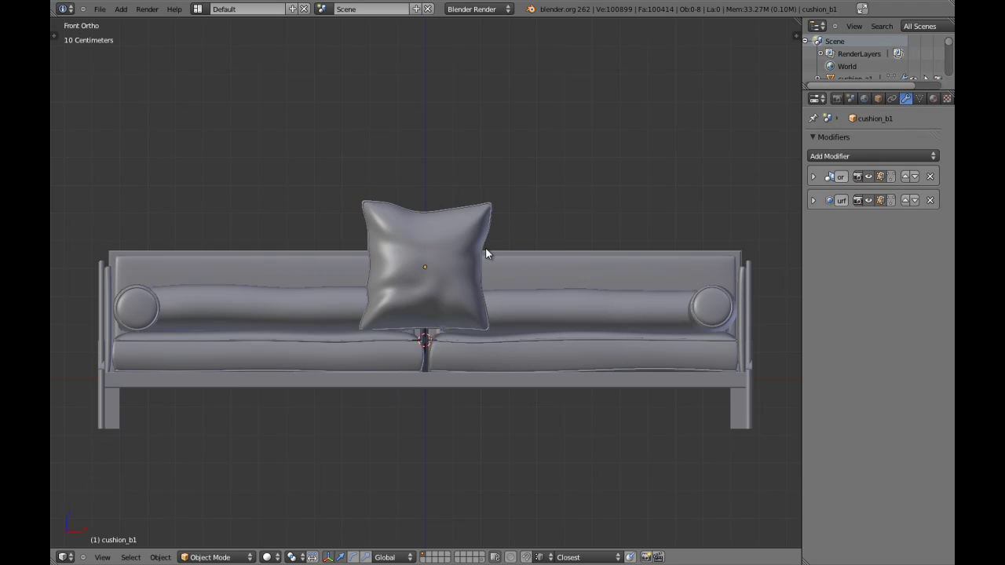
# Step: Isolate the cushion in local view and examine its front face and outline
pyautogui.rightClick(483, 231)
pyautogui.press('KP_7')
pyautogui.press('z')
pyautogui.scroll(1, 478, 272)
pyautogui.press('z')
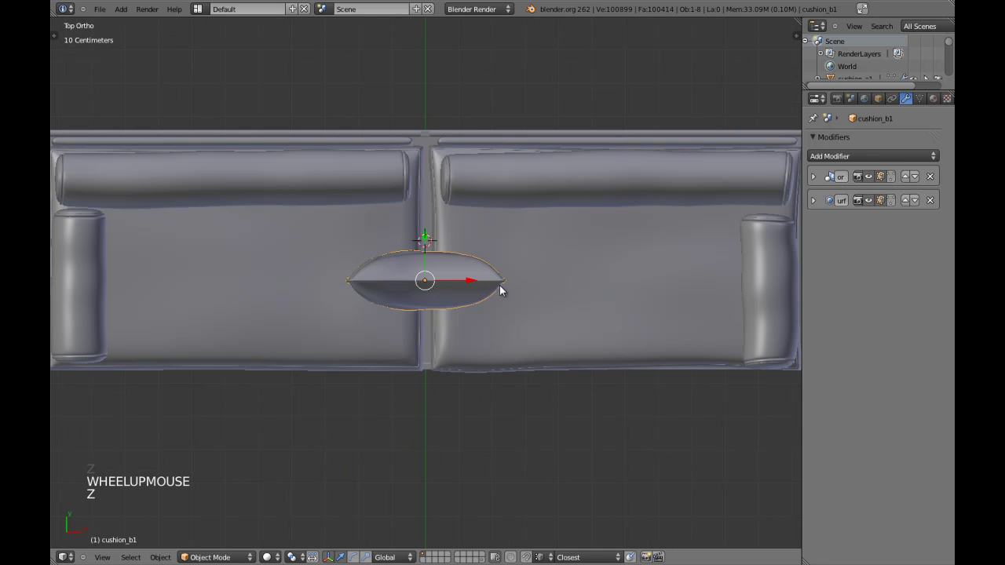
pyautogui.keyDown('shift'); pyautogui.moveTo(500, 289); pyautogui.dragTo(503, 284, button='middle'); pyautogui.keyUp('shift')
pyautogui.press('KP_Divide')
pyautogui.press('KP_1')
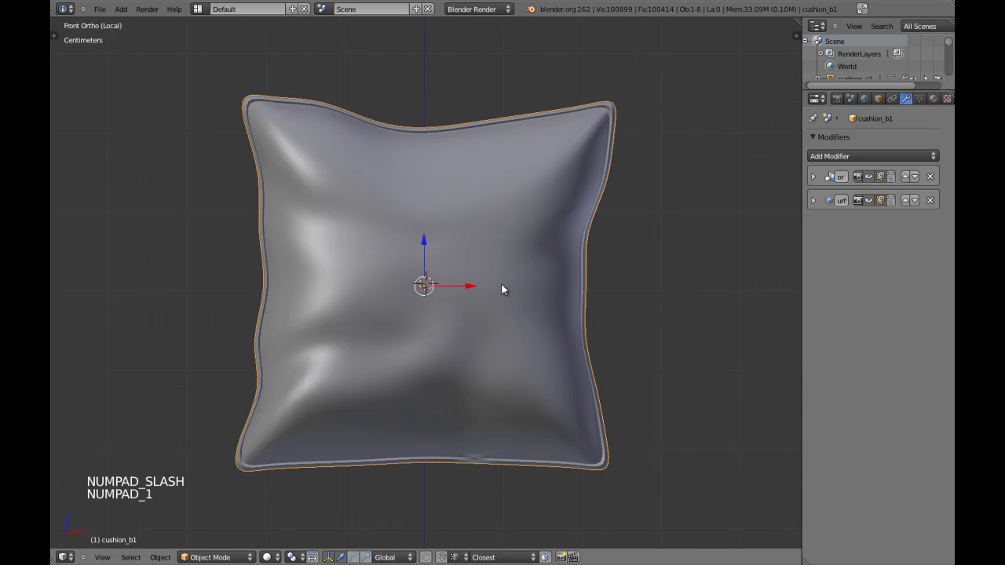
pyautogui.press('a')
pyautogui.press('a')
pyautogui.scroll(-3, 490, 287)
pyautogui.rightClick(484, 287)
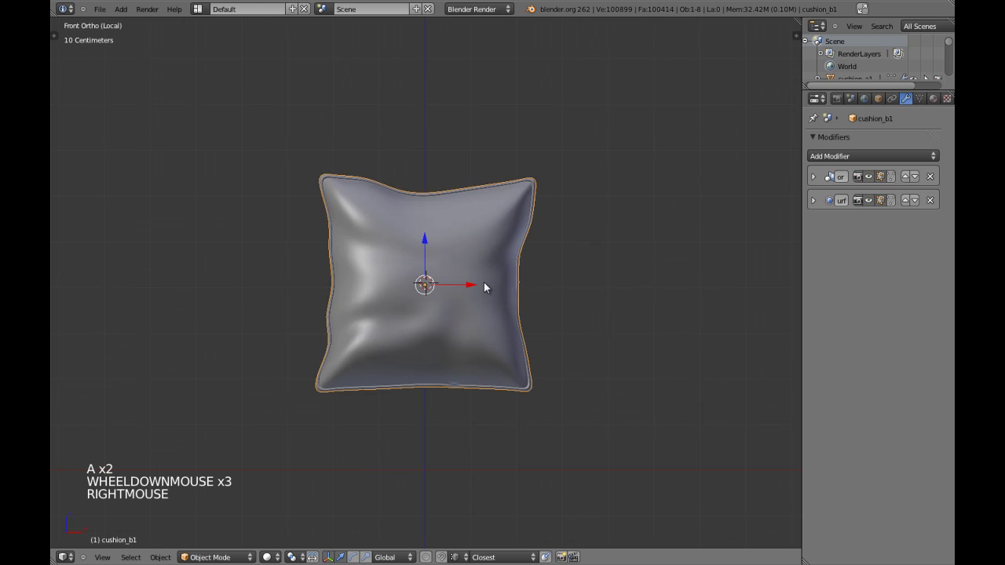
# Step: Leave local view and move the cushion onto the left seat, near the side bolster
pyautogui.press('KP_Divide')
pyautogui.press('g')
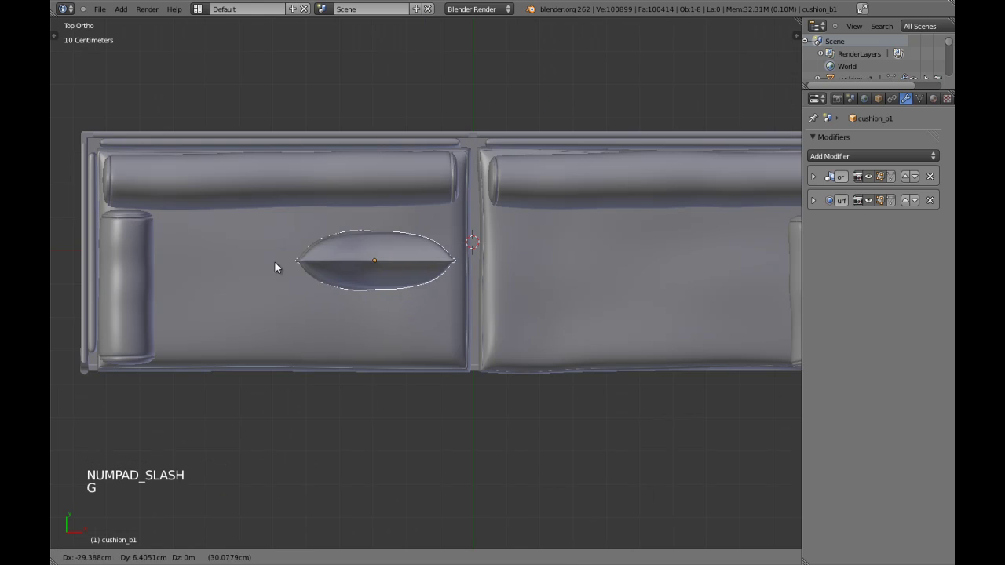
pyautogui.click(254, 280)
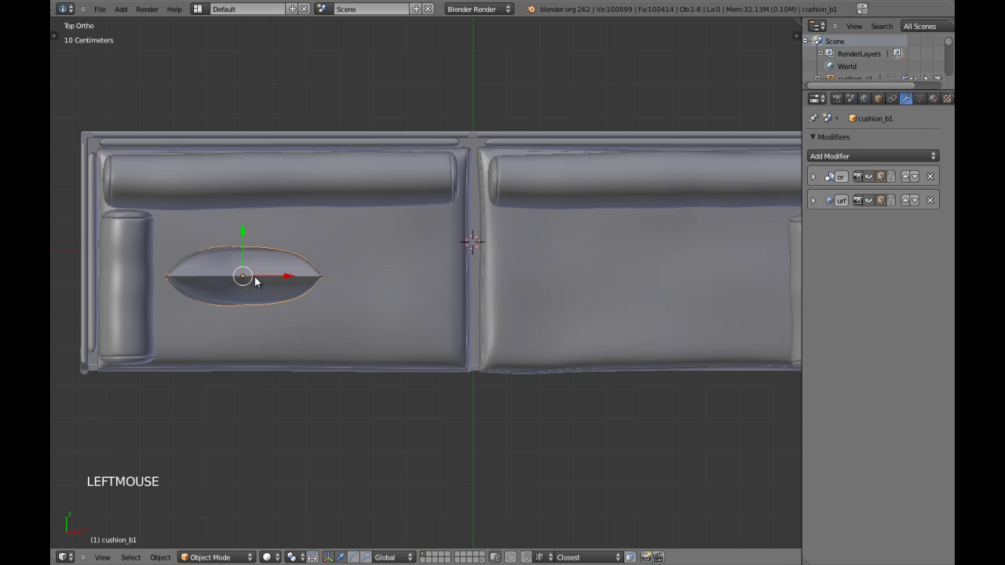
# Step: Apply the cushion's object transform and set the transform orientation to Normal
pyautogui.hotkey('ctrl', 'a')
pyautogui.click(254, 276)
pyautogui.keyDown('shift'); pyautogui.moveTo(254, 276); pyautogui.dragTo(418, 296, button='middle'); pyautogui.keyUp('shift')
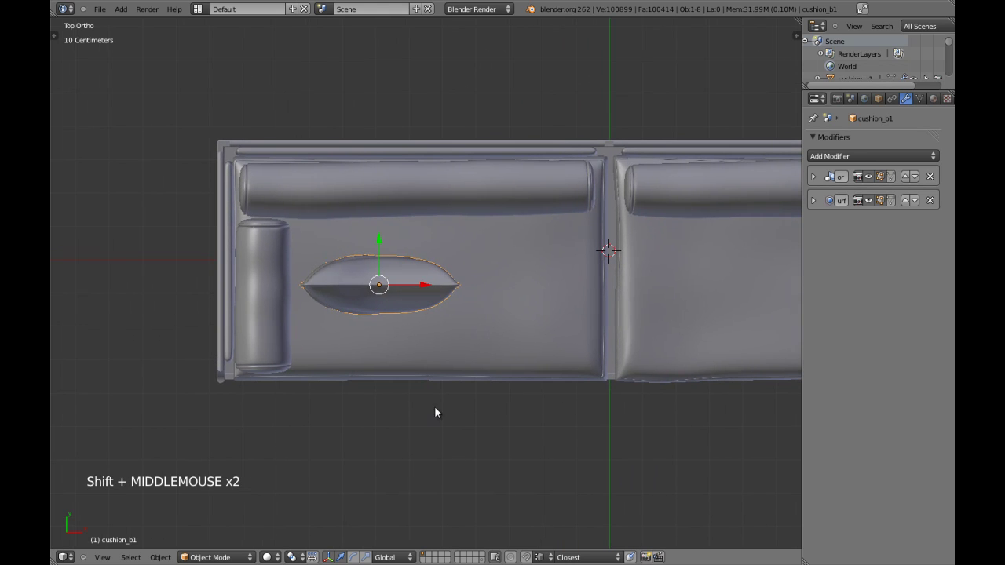
pyautogui.click(400, 555)
pyautogui.click(410, 503)
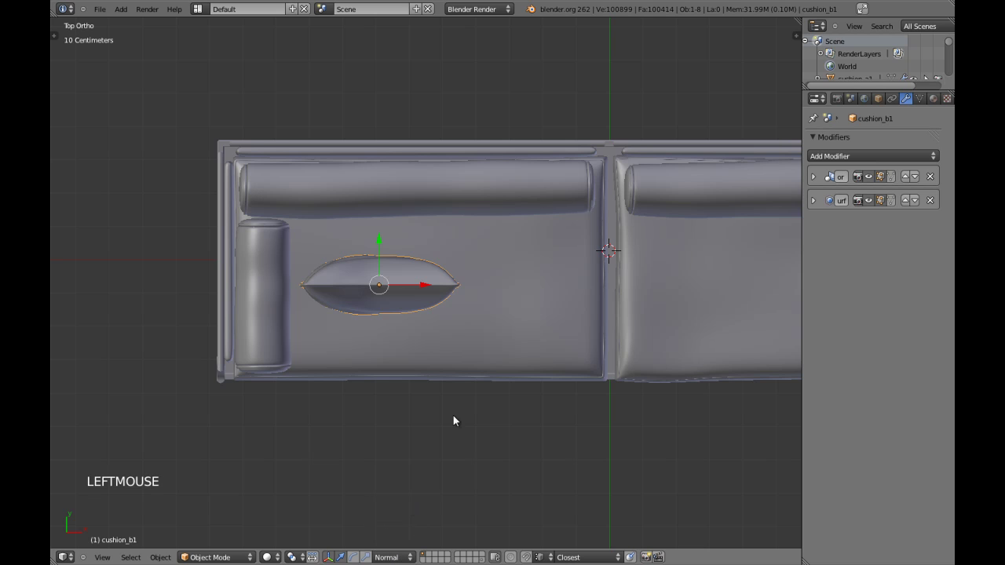
# Step: Rotate the cushion about 45 degrees in top view and reposition it towards the left corner of the sofa
pyautogui.press('r')
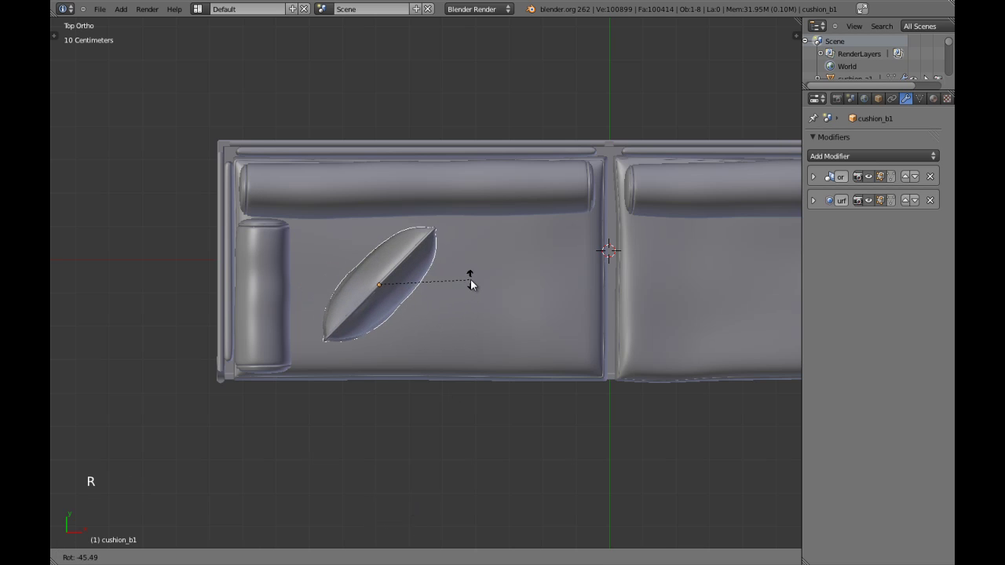
pyautogui.click(470, 273)
pyautogui.press('g')
pyautogui.click(436, 275)
pyautogui.scroll(-4, 435, 279)
pyautogui.moveTo(436, 279); pyautogui.dragTo(451, 334, button='middle')
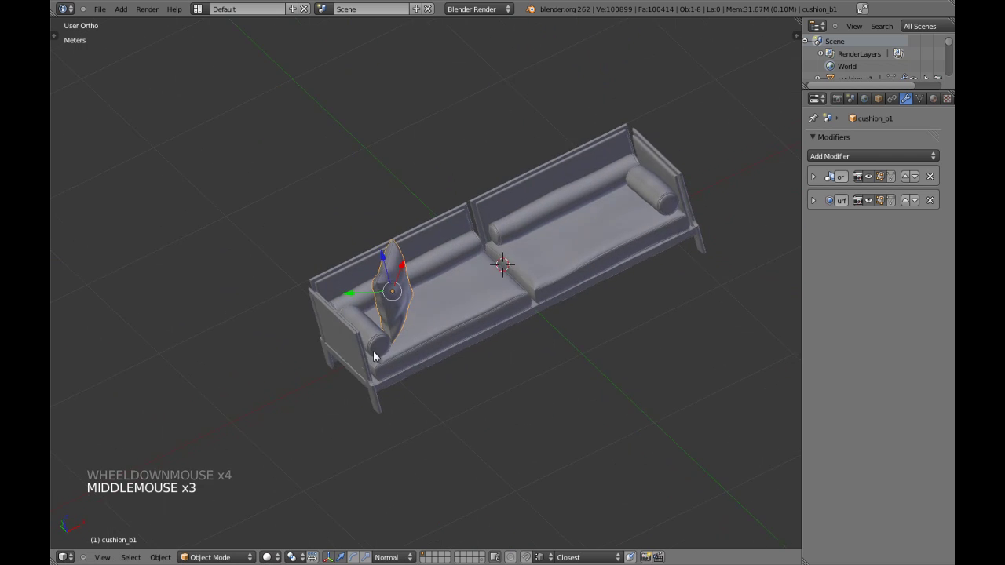
# Step: Tilt the cushion backwards about its own X axis so it leans towards the sofa corner
pyautogui.scroll(3, 452, 334)
pyautogui.press('r')
pyautogui.press('x')
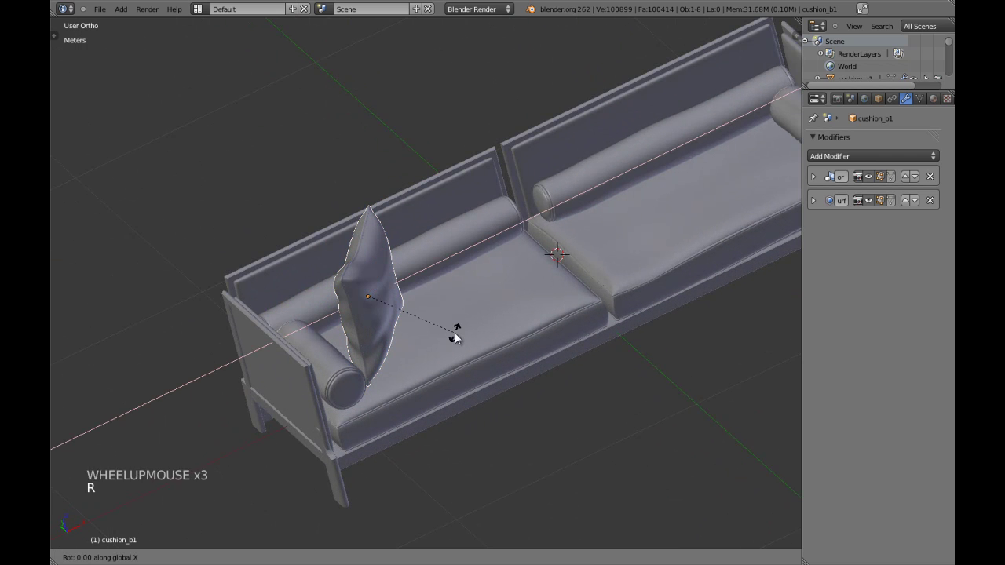
pyautogui.press('x')
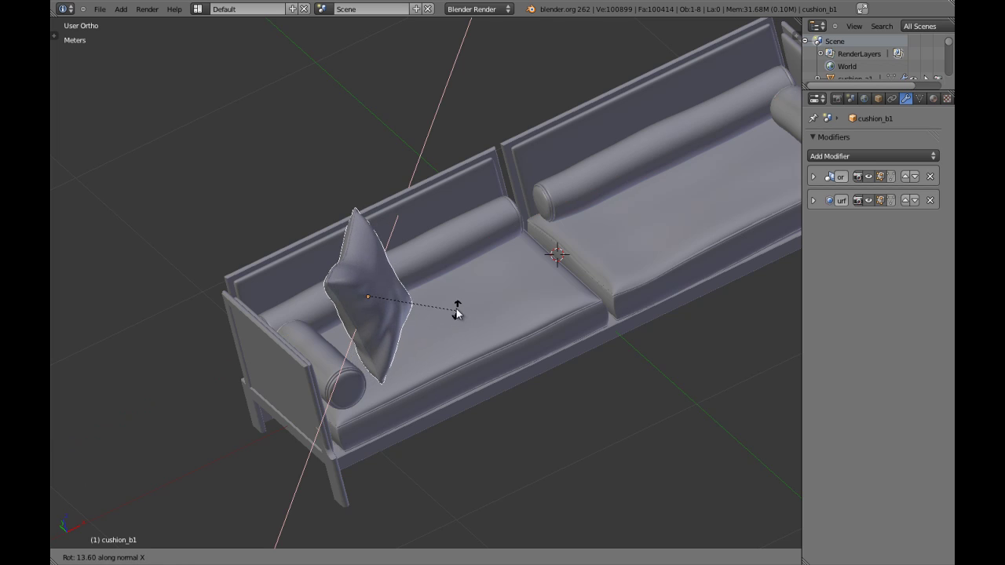
pyautogui.click(446, 287)
pyautogui.moveTo(446, 287); pyautogui.dragTo(382, 240, button='middle')
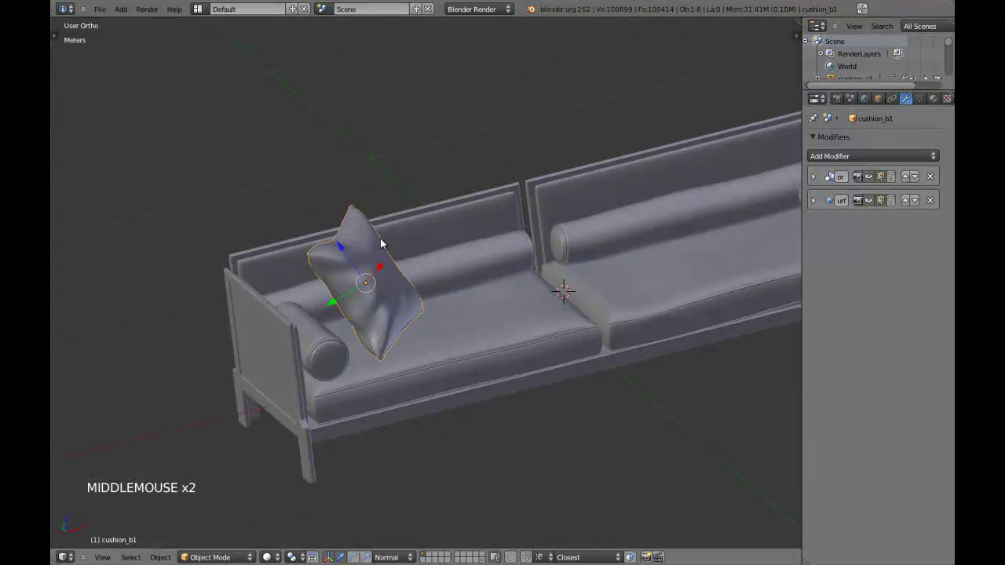
# Step: Lower the cushion about 3.2 cm along global Z towards the seat in front view
pyautogui.press('KP_1')
pyautogui.scroll(3, 383, 237)
pyautogui.press('g')
pyautogui.press('z')
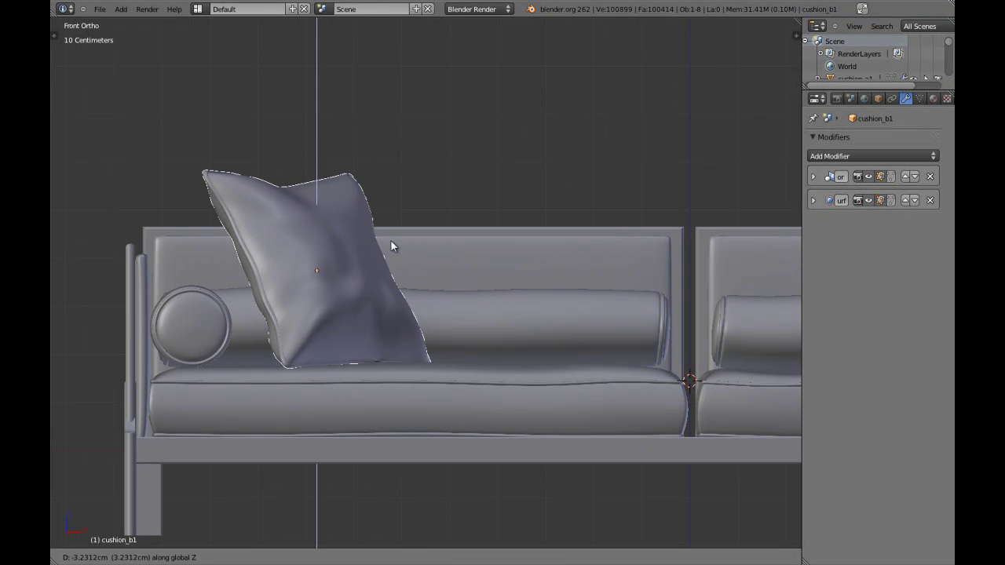
pyautogui.keyDown('shift'); pyautogui.click(392, 245); pyautogui.keyUp('shift')
pyautogui.moveTo(393, 245); pyautogui.dragTo(336, 285, button='middle')
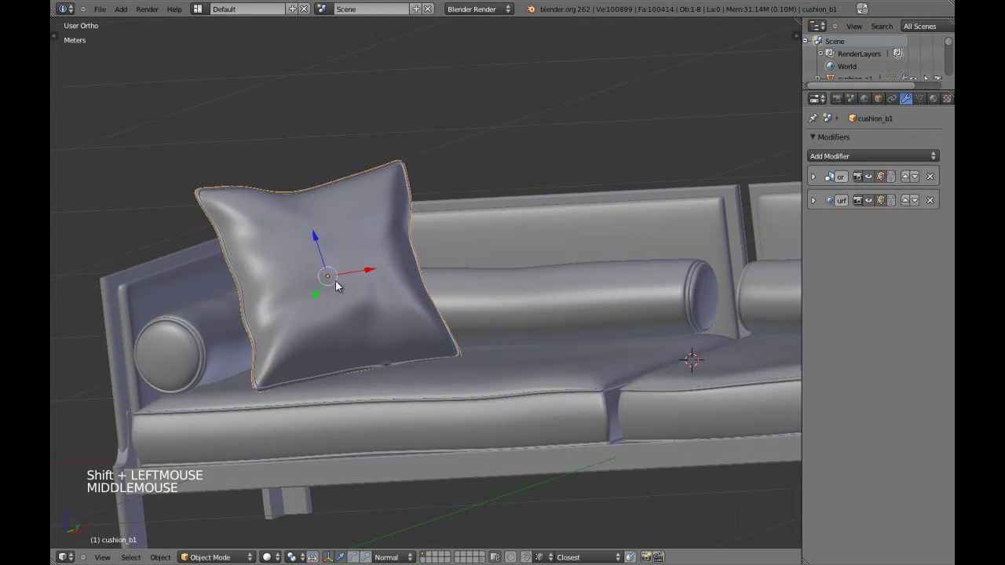
# Step: Select the vertex at the pinched spot in the cushion's bottom seam for a close inspection
pyautogui.scroll(1, 381, 316)
pyautogui.scroll(1, 381, 317)
pyautogui.keyDown('shift'); pyautogui.moveTo(381, 316); pyautogui.dragTo(312, 210, button='middle'); pyautogui.keyUp('shift')
pyautogui.scroll(2, 423, 253)
pyautogui.scroll(3, 346, 248)
pyautogui.press('g')
pyautogui.rightClick(323, 195)
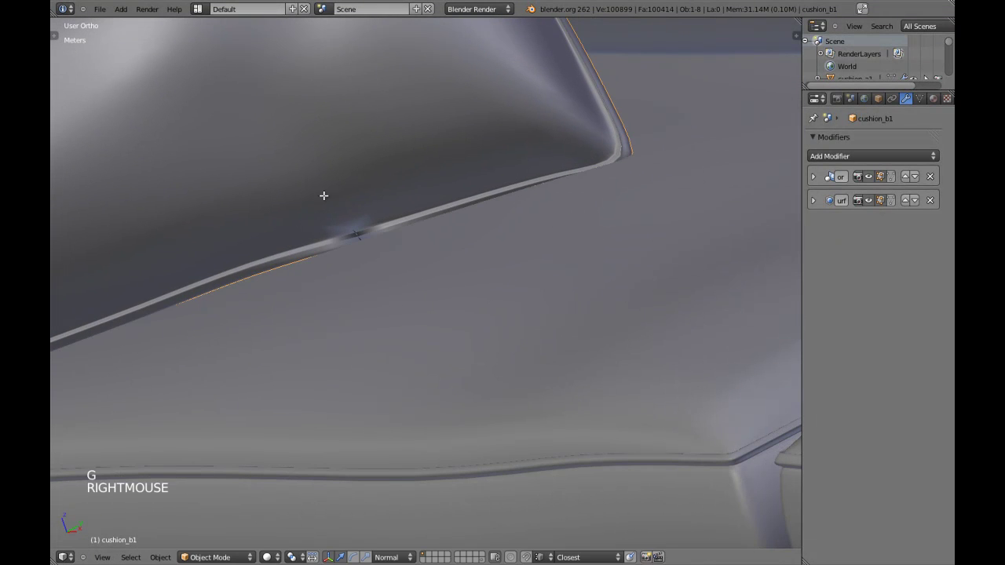
pyautogui.press('Tab')
pyautogui.press('KP_Decimal')
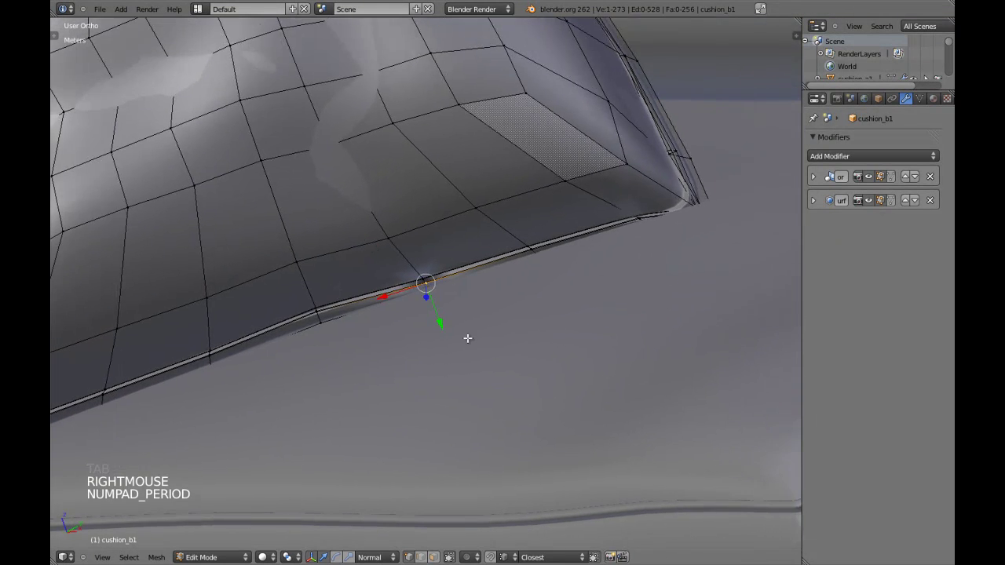
# Step: Select the whole cushion mesh, recalculate its normals and return to Object Mode
pyautogui.scroll(6, 467, 343)
pyautogui.press('Tab')
pyautogui.press('Tab')
pyautogui.press('a')
pyautogui.press('a')
pyautogui.press('a')
pyautogui.press('a')
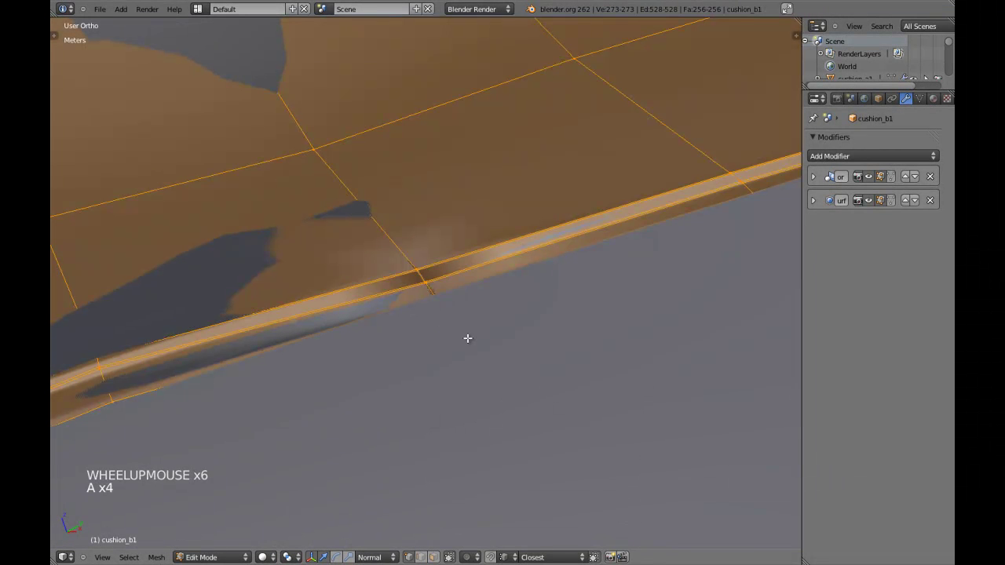
pyautogui.press('Tab')
pyautogui.scroll(-7, 467, 343)
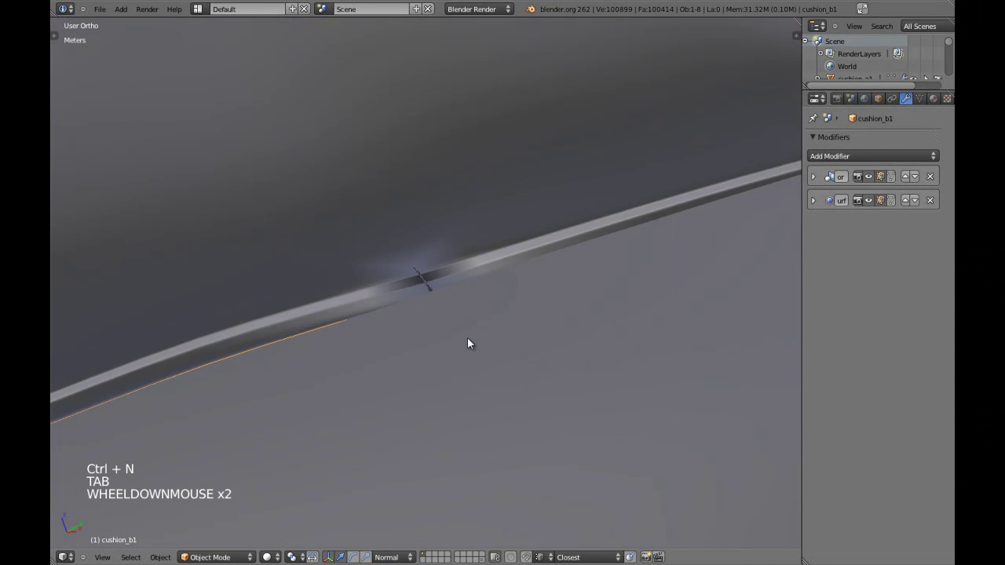
# Step: Adjust the cushion's height slightly along global Z so it rests on the seat
pyautogui.scroll(1, 465, 343)
pyautogui.press('g')
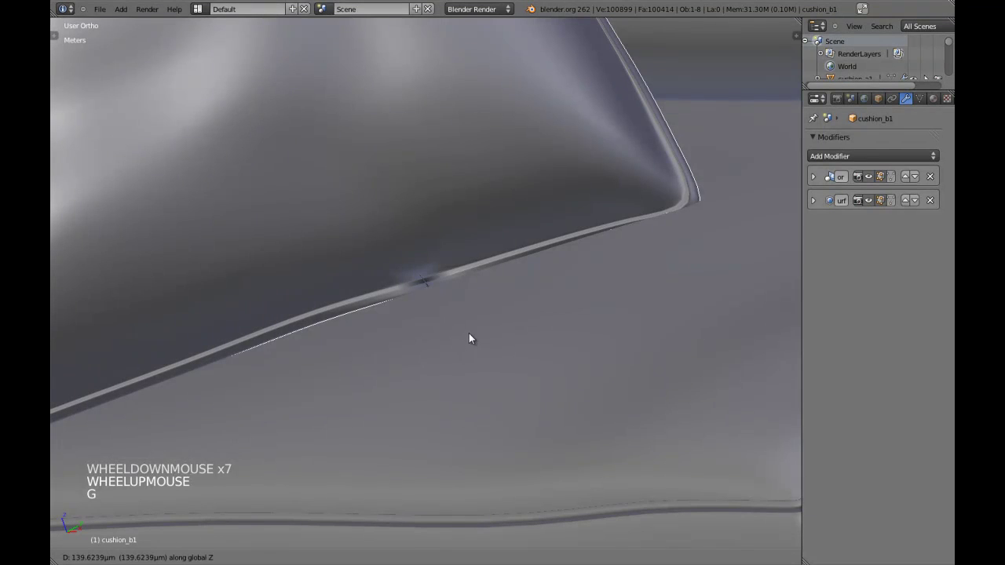
pyautogui.keyDown('shift'); pyautogui.click(472, 262); pyautogui.keyUp('shift')
# Step: Move the cushion about 6.4 cm along global Y towards the backrest bolster
pyautogui.scroll(-5, 472, 265)
pyautogui.moveTo(474, 269); pyautogui.dragTo(346, 292, button='middle')
pyautogui.moveTo(345, 292)
pyautogui.mouseDown(button='middle')
pyautogui.moveTo(357, 318)
pyautogui.moveTo(411, 330)
pyautogui.moveTo(440, 386)
pyautogui.moveTo(517, 405)
pyautogui.moveTo(377, 318)
pyautogui.moveTo(343, 283)
pyautogui.mouseUp(button='middle')
pyautogui.press('g')
pyautogui.press('y')
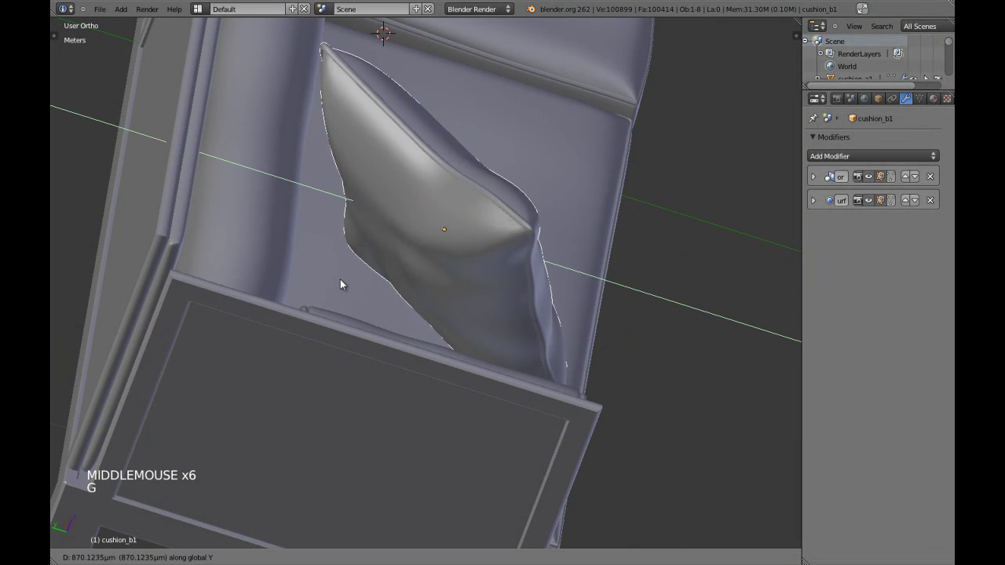
pyautogui.click(303, 262)
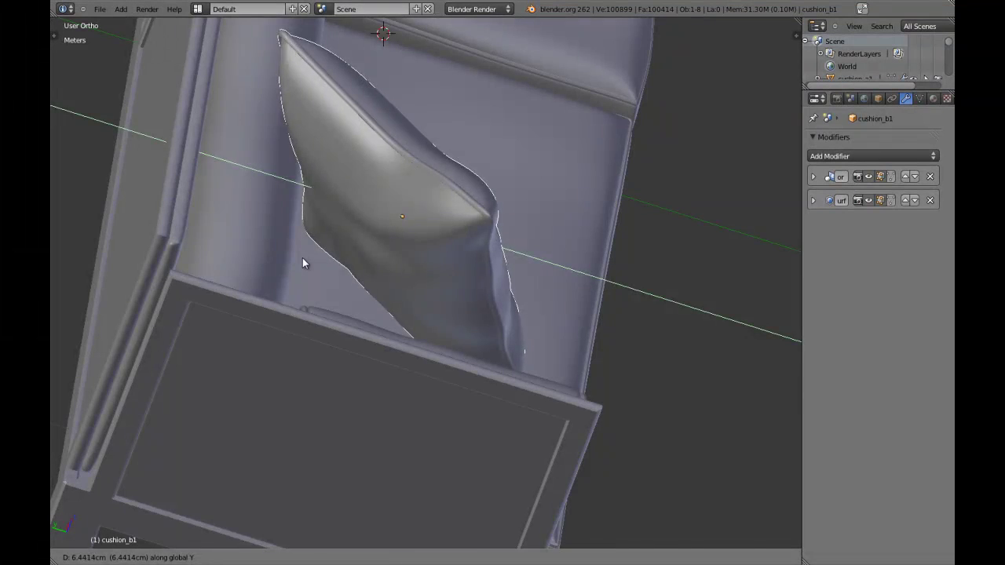
# Step: Move the cushion about 7 cm along global X towards the bolster at the armrest
pyautogui.scroll(-2, 383, 328)
pyautogui.moveTo(381, 328); pyautogui.dragTo(336, 269, button='middle')
pyautogui.press('g')
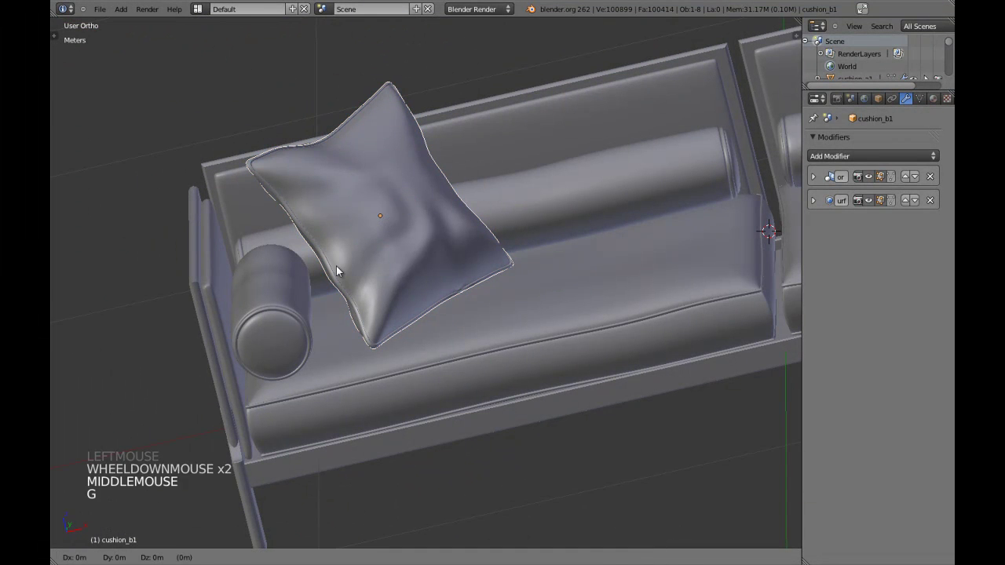
pyautogui.press('x')
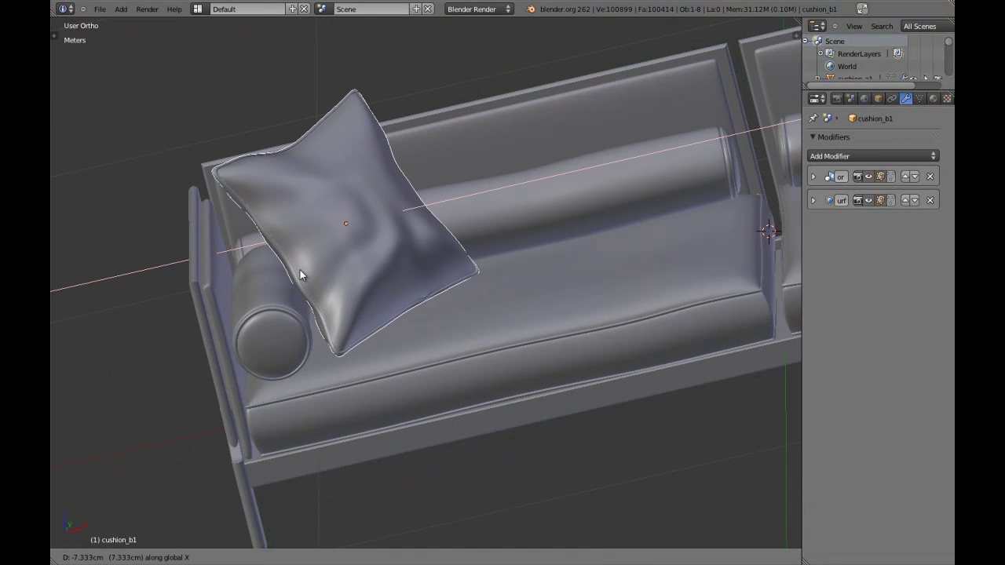
pyautogui.click(306, 272)
# Step: Deselect everything and examine the cushion's placement on the whole sofa in perspective view
pyautogui.press('a')
pyautogui.scroll(-6, 433, 285)
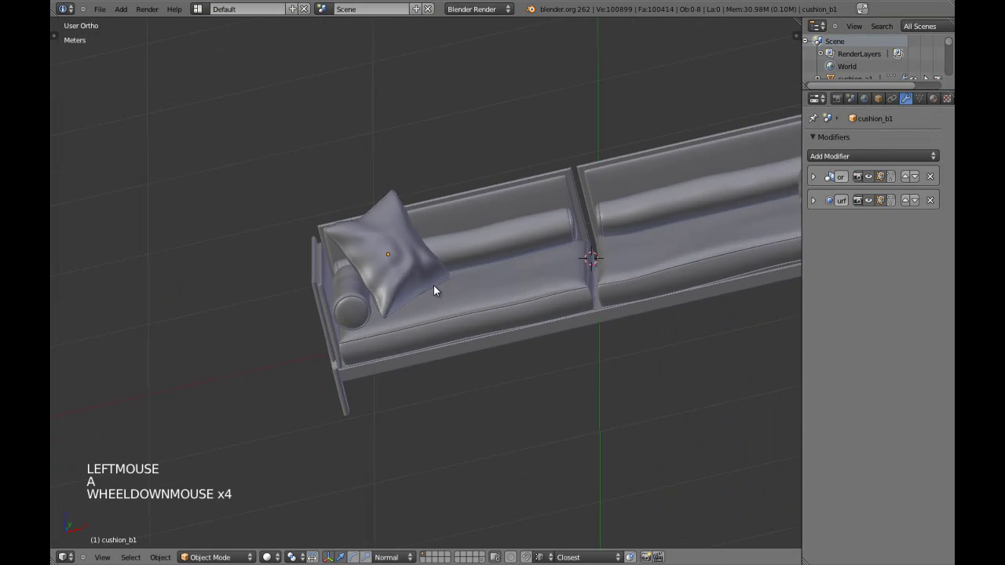
pyautogui.press('KP_5')
pyautogui.scroll(-3, 699, 310)
pyautogui.press('a')
pyautogui.moveTo(699, 309); pyautogui.dragTo(486, 338, button='middle')
pyautogui.press('a')
pyautogui.scroll(1, 596, 337)
pyautogui.scroll(3, 560, 337)
pyautogui.scroll(-1, 486, 339)
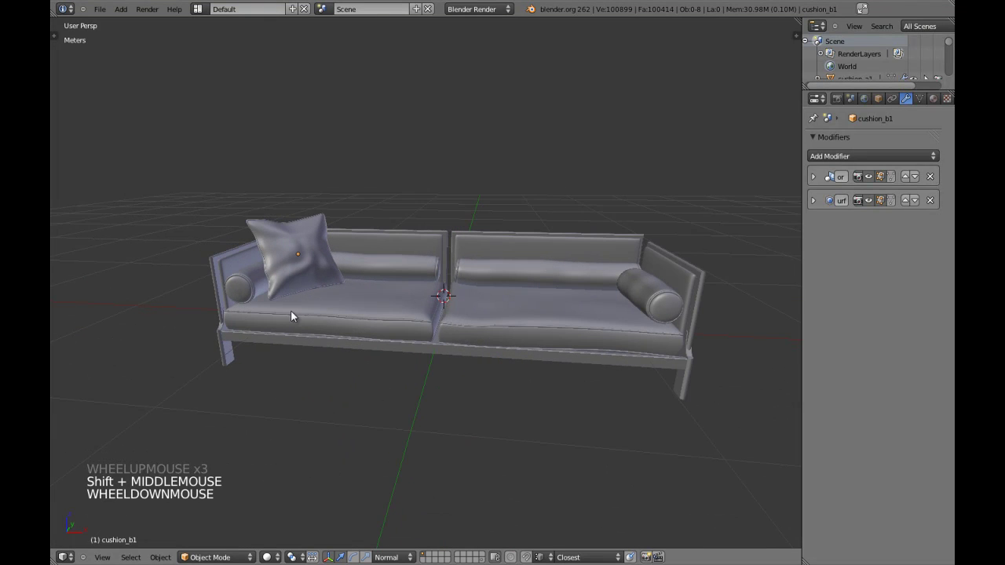
# Step: Select the cushion and adjust its backward lean by rotating it slightly about its own X axis
pyautogui.rightClick(298, 279)
pyautogui.moveTo(365, 375); pyautogui.dragTo(334, 408, button='middle')
pyautogui.press('r')
pyautogui.press('x')
pyautogui.press('x')
pyautogui.click(345, 397)
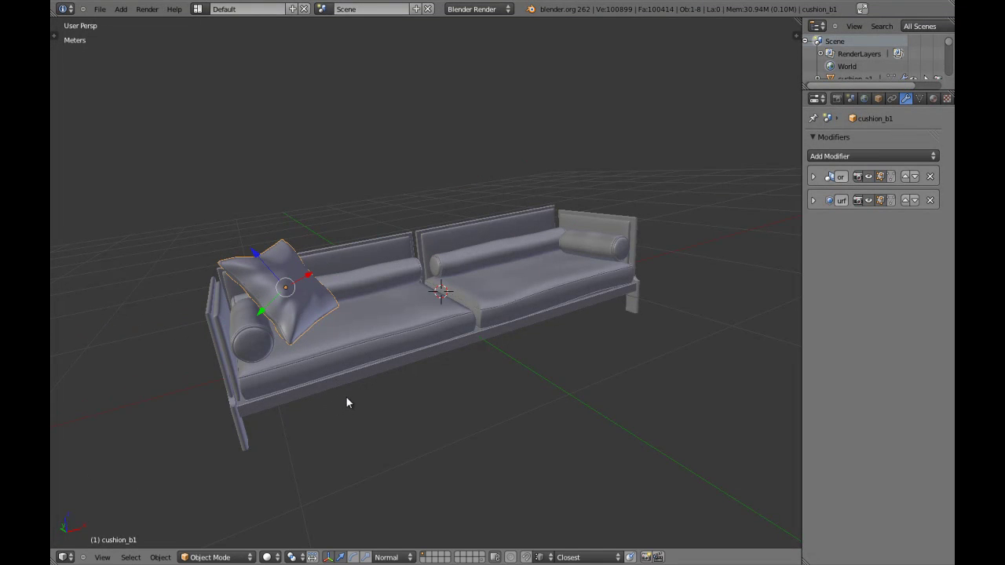
# Step: Lower the cushion about 1 cm along global Z onto the seat
pyautogui.keyDown('shift'); pyautogui.moveTo(331, 365); pyautogui.dragTo(361, 276, button='middle'); pyautogui.keyUp('shift')
pyautogui.scroll(2, 329, 281)
pyautogui.scroll(1, 359, 275)
pyautogui.press('g')
pyautogui.press('z')
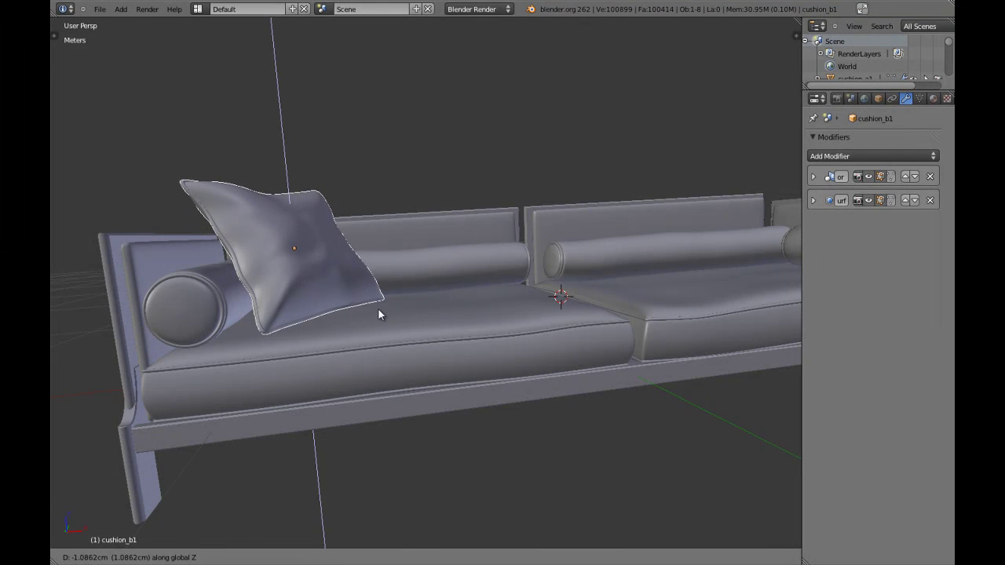
pyautogui.keyDown('shift'); pyautogui.click(377, 308); pyautogui.keyUp('shift')
# Step: Inspect the cushion's contact with the seat and bolsters from several angles with nothing selected
pyautogui.scroll(-1, 502, 293)
pyautogui.moveTo(501, 293); pyautogui.dragTo(395, 298, button='middle')
pyautogui.scroll(1, 373, 292)
pyautogui.scroll(1, 373, 297)
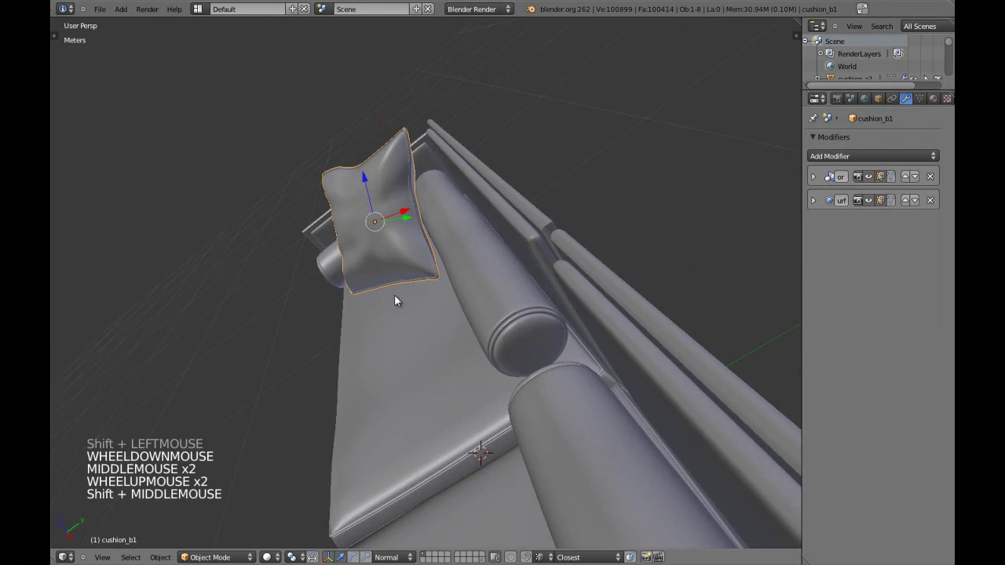
pyautogui.scroll(-2, 486, 240)
pyautogui.press('a')
pyautogui.scroll(-5, 491, 240)
pyautogui.moveTo(486, 240); pyautogui.dragTo(338, 270, button='middle')
pyautogui.scroll(4, 485, 240)
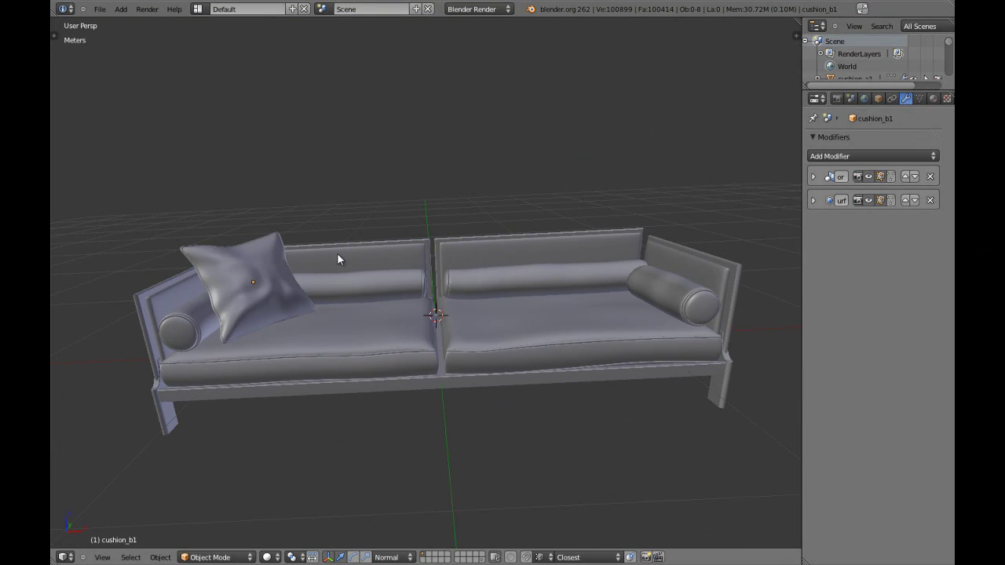
pyautogui.moveTo(321, 270); pyautogui.dragTo(336, 271, button='middle')
pyautogui.moveTo(406, 291); pyautogui.dragTo(368, 296, button='middle')
pyautogui.scroll(-2, 368, 296)
pyautogui.moveTo(415, 340); pyautogui.dragTo(356, 353, button='middle')
# Step: Duplicate the cushion in top orthographic view and rotate the copy 180° around the 3D cursor to the sofa's other half
pyautogui.rightClick(271, 285)
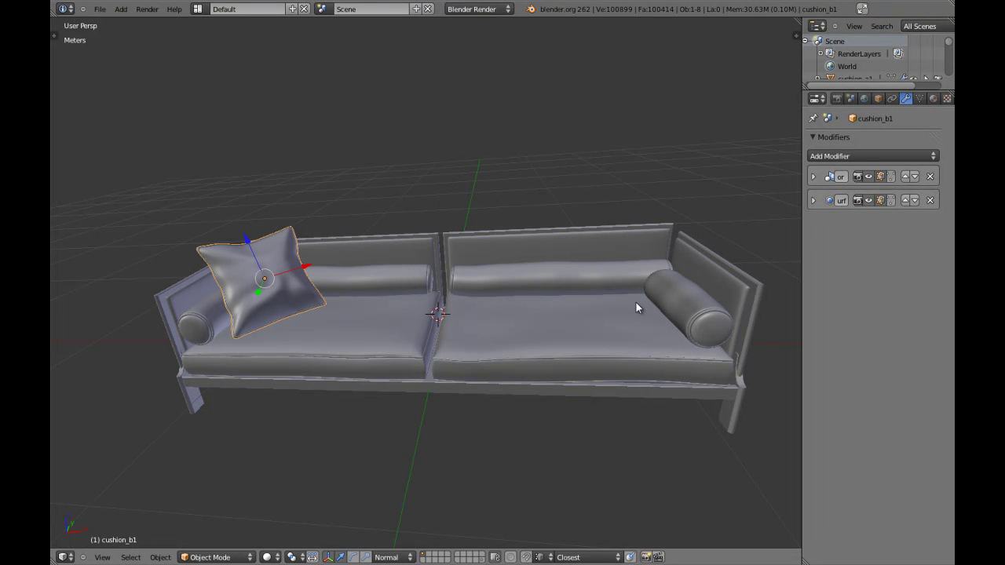
pyautogui.press('KP_7')
pyautogui.press('KP_5')
pyautogui.press('z')
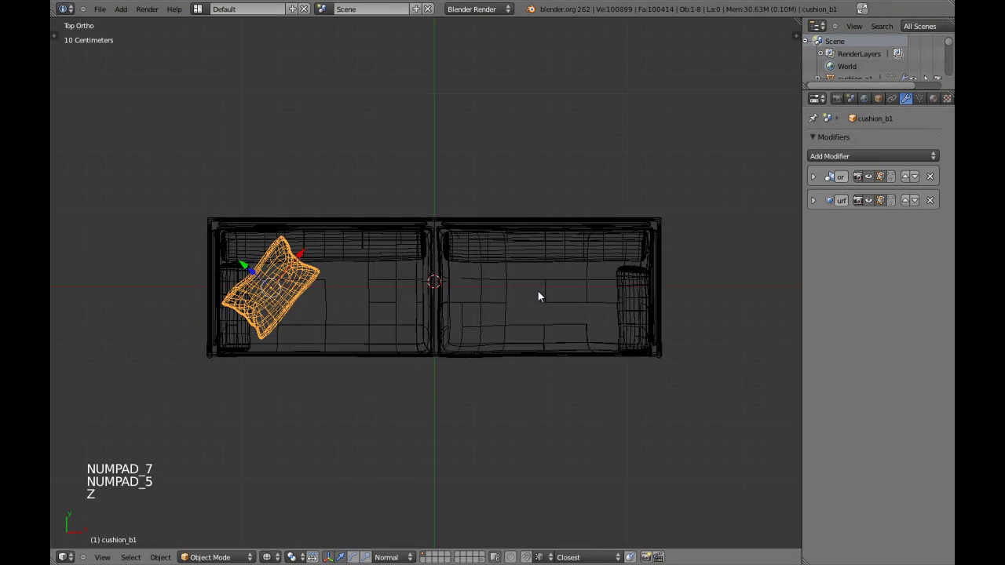
pyautogui.press('z')
pyautogui.press('a')
pyautogui.keyDown('shift'); pyautogui.moveTo(475, 290); pyautogui.dragTo(351, 315, button='middle'); pyautogui.keyUp('shift')
pyautogui.scroll(3, 324, 300)
pyautogui.rightClick(284, 279)
pyautogui.scroll(-2, 284, 278)
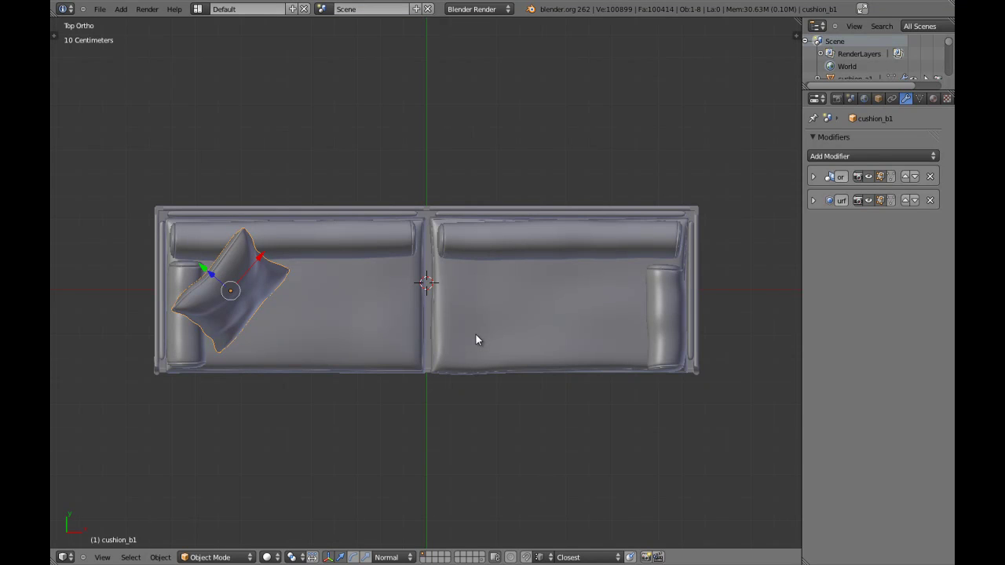
pyautogui.press('.')
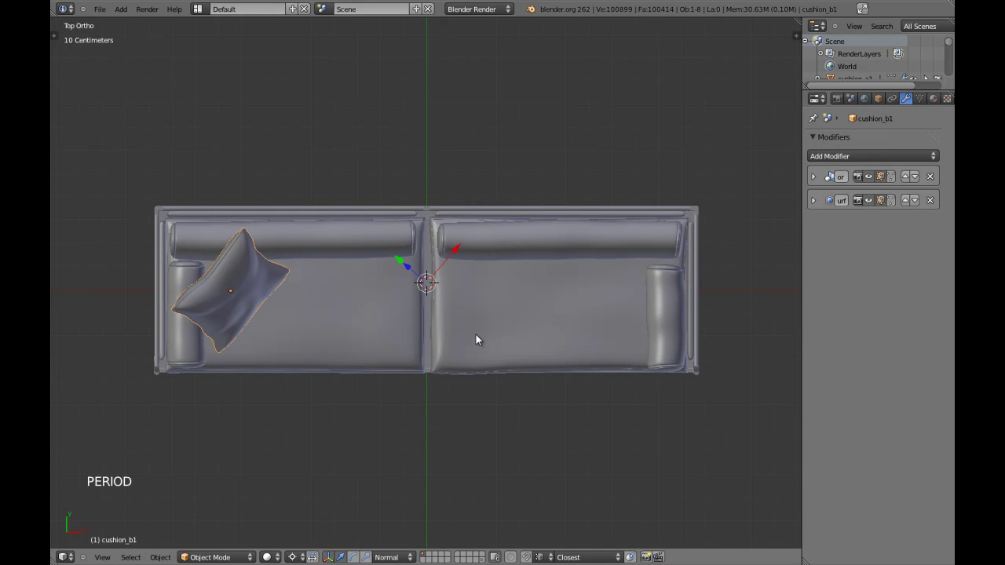
pyautogui.hotkey('shift', 'd')
pyautogui.write('180')
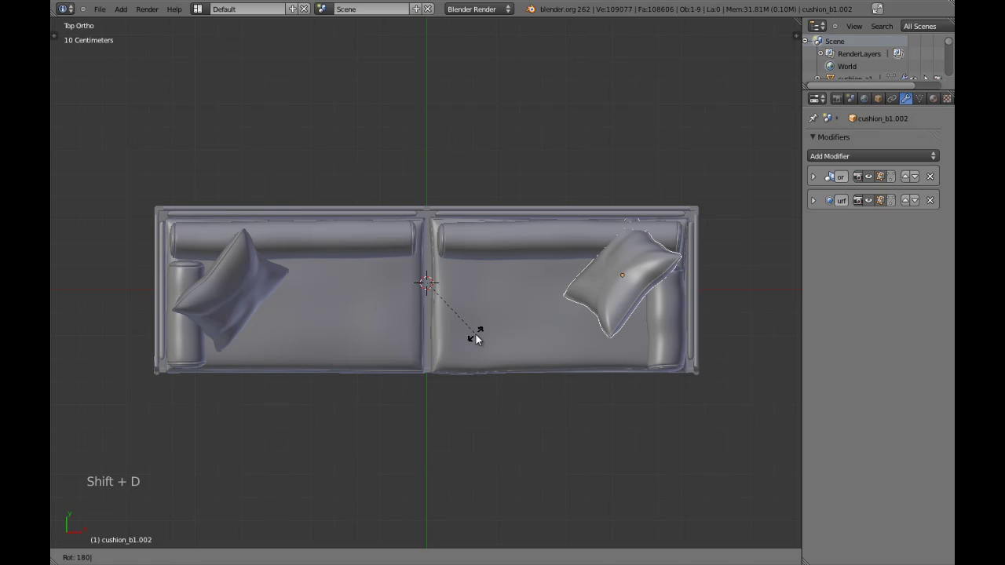
pyautogui.press('Return')
# Step: Clear the duplicate cushion's rotation and switch the pivot point back to the object's median point
pyautogui.hotkey('alt', 'r')
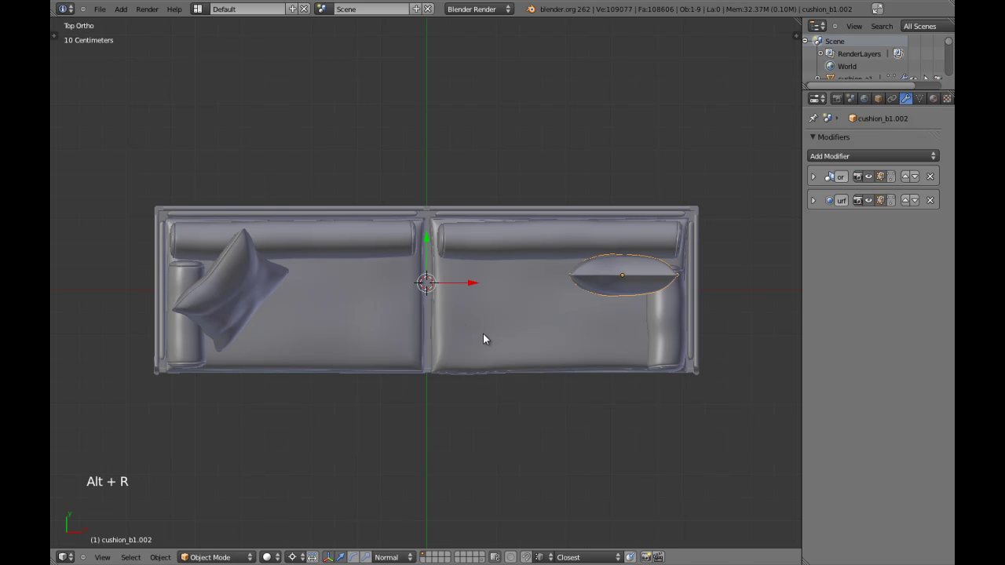
pyautogui.hotkey('ctrl', ',')
pyautogui.press('a')
pyautogui.press('KP_1')
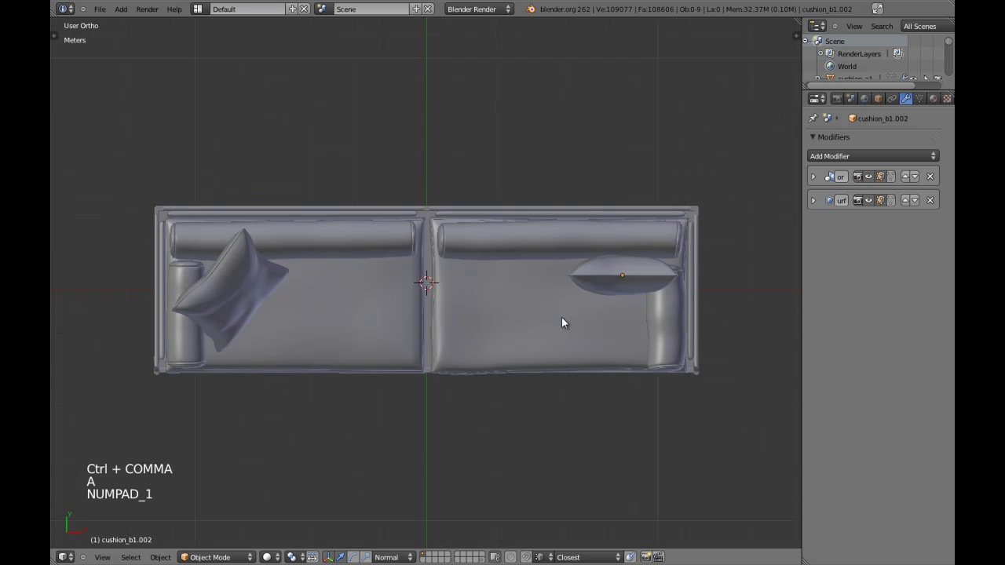
pyautogui.scroll(1, 561, 318)
pyautogui.rightClick(628, 259)
pyautogui.keyDown('shift'); pyautogui.moveTo(633, 250); pyautogui.dragTo(417, 249, button='middle'); pyautogui.keyUp('shift')
# Step: Rotate the duplicate cushion -90° about global Z
pyautogui.press('KP_7')
pyautogui.scroll(1, 557, 309)
pyautogui.scroll(-2, 418, 309)
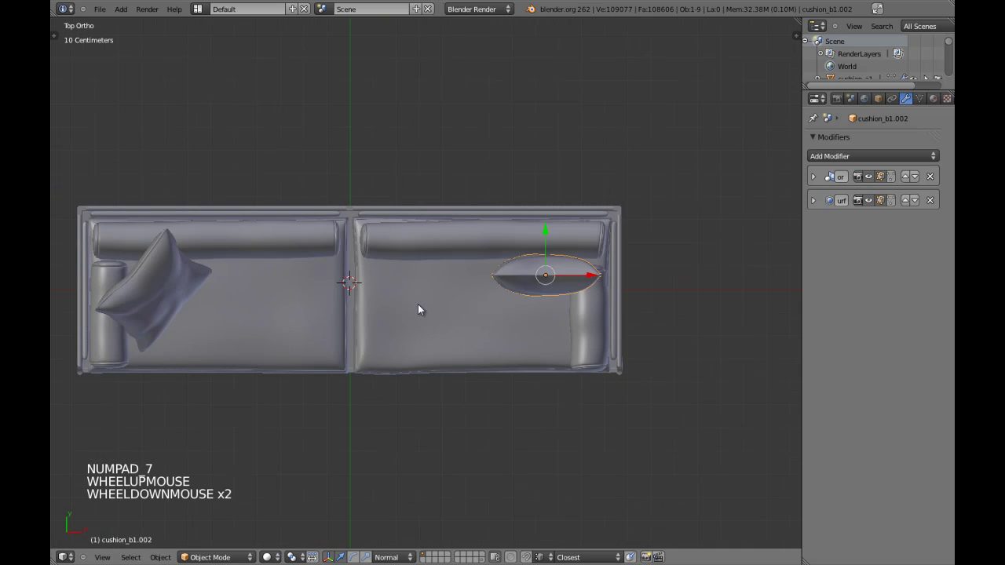
pyautogui.scroll(-2, 419, 305)
pyautogui.press('KP_5')
pyautogui.scroll(-3, 418, 308)
pyautogui.moveTo(371, 365); pyautogui.dragTo(471, 281, button='middle')
pyautogui.scroll(1, 470, 276)
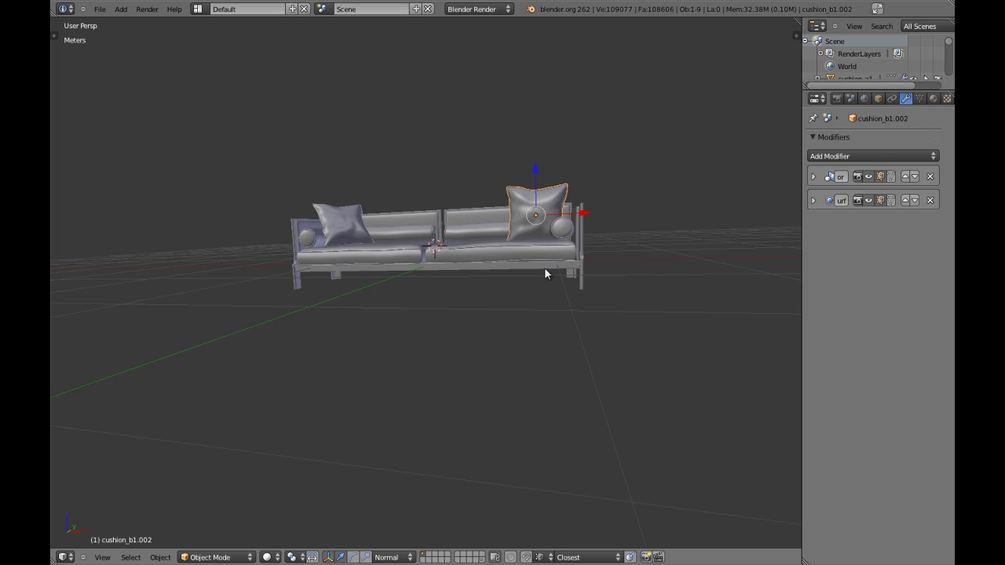
pyautogui.write('rz90')
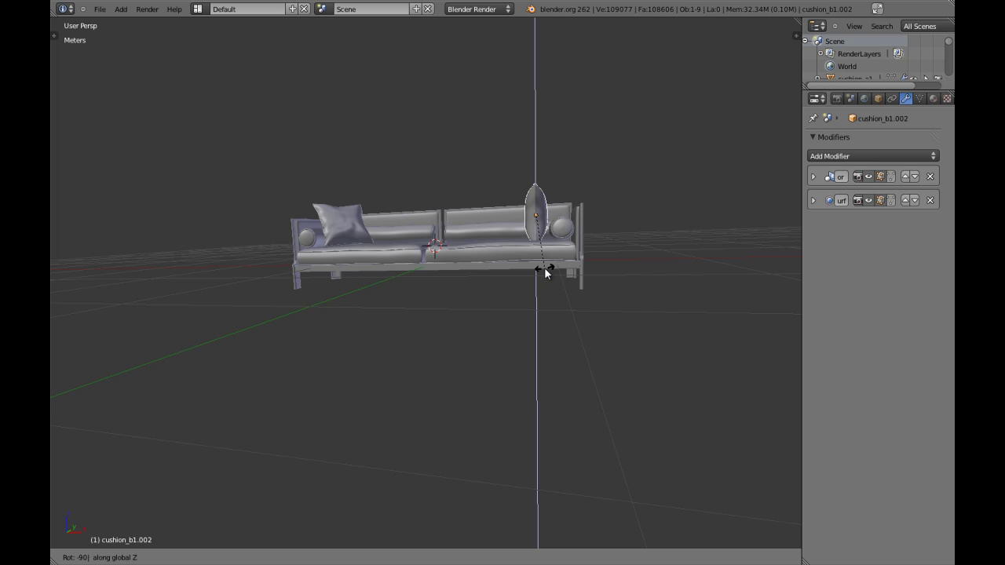
pyautogui.click(545, 272)
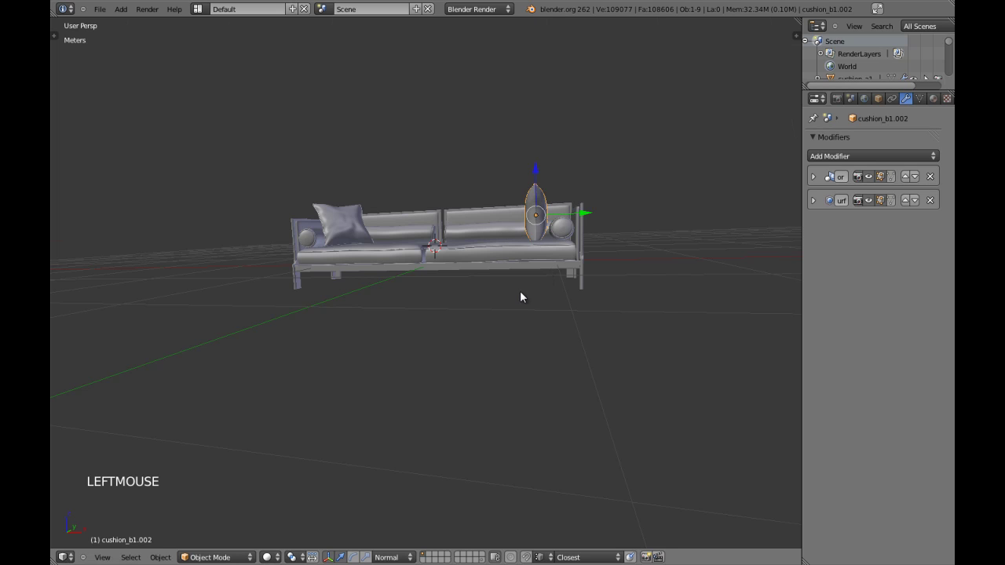
# Step: Turn the duplicate cushion diagonally in top view and position it facing out of the sofa's right corner
pyautogui.press('KP_7')
pyautogui.press('KP_5')
pyautogui.keyDown('shift'); pyautogui.moveTo(522, 293); pyautogui.dragTo(447, 294, button='middle'); pyautogui.keyUp('shift')
pyautogui.scroll(5, 465, 247)
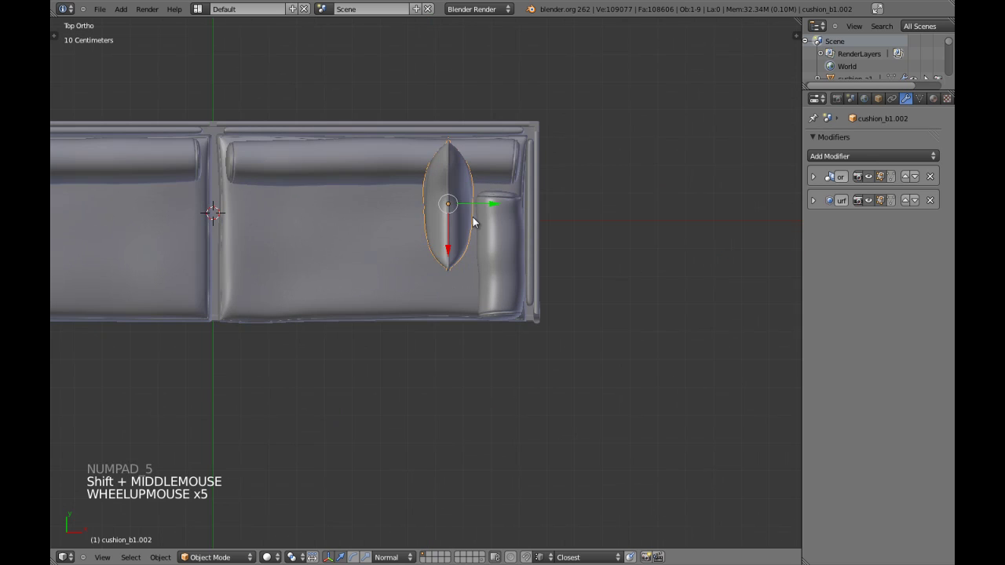
pyautogui.press('g')
pyautogui.click(442, 303)
pyautogui.press('r')
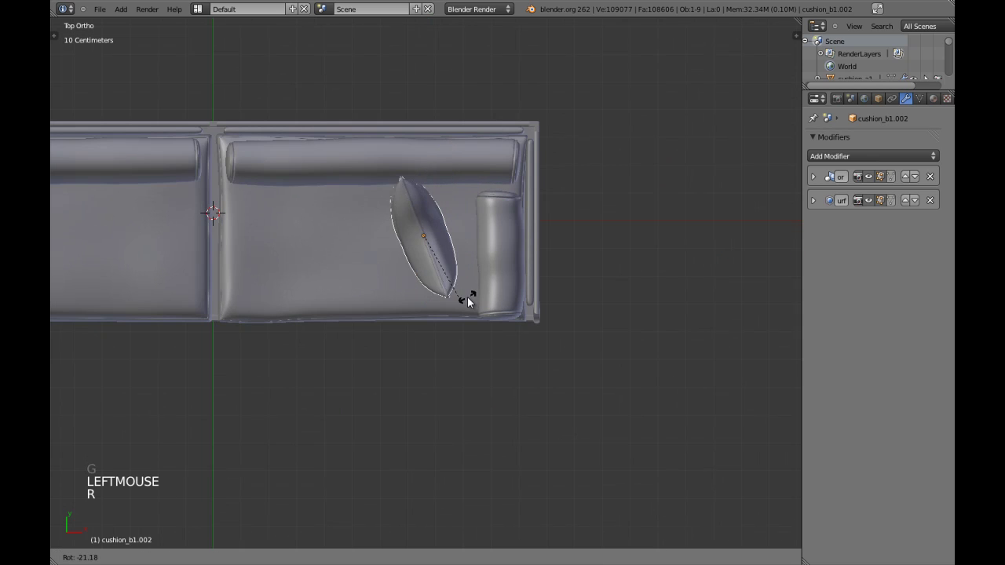
pyautogui.click(486, 290)
pyautogui.press('g')
pyautogui.click(493, 292)
# Step: Tilt the duplicate cushion back towards the corner by rotating it about its own X axis
pyautogui.press('r')
pyautogui.press('x')
pyautogui.press('x')
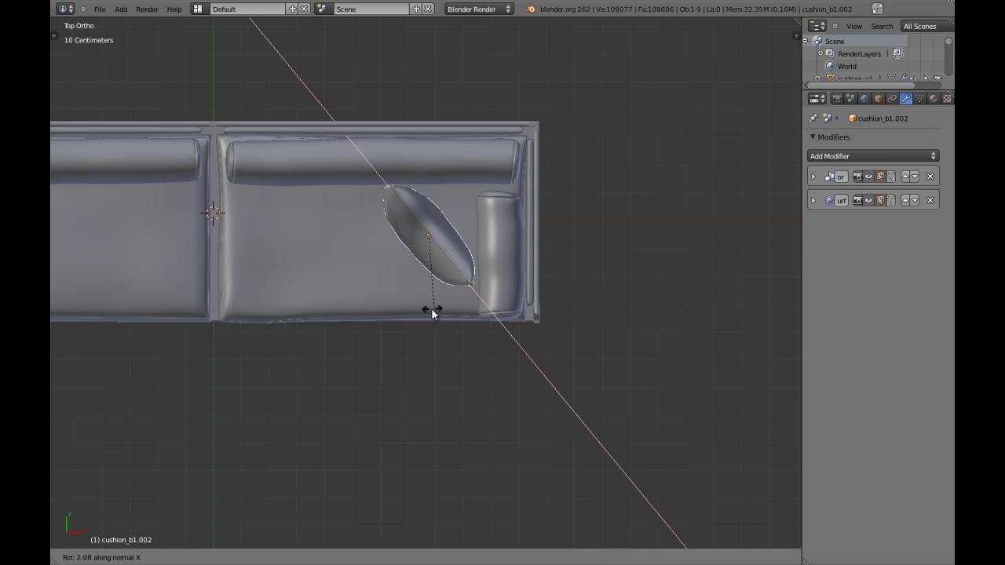
pyautogui.click(394, 278)
# Step: Lower the duplicate cushion along global Z in front view until it rests on the seat
pyautogui.scroll(-3, 395, 278)
pyautogui.press('KP_1')
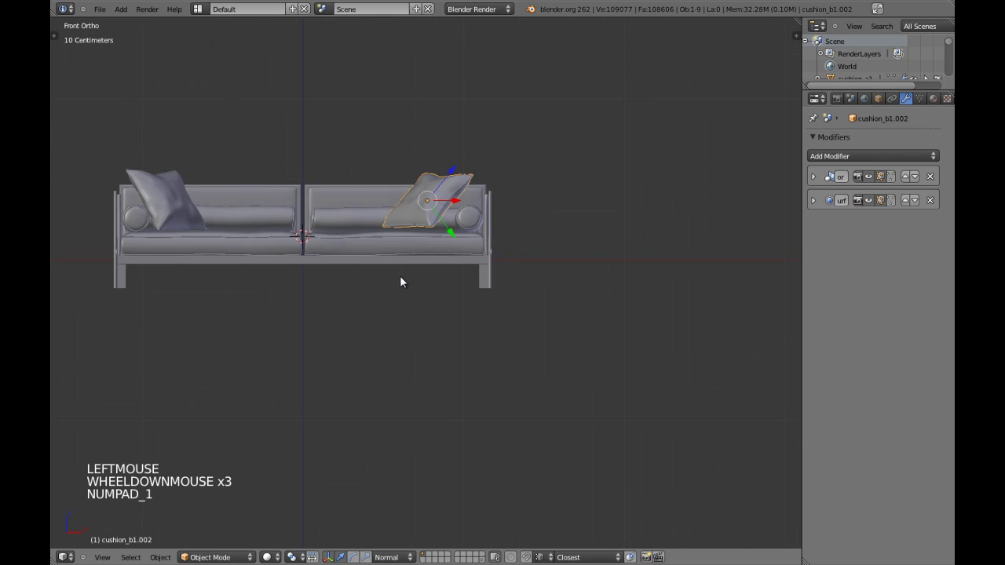
pyautogui.scroll(2, 408, 279)
pyautogui.scroll(-2, 424, 276)
pyautogui.scroll(2, 430, 274)
pyautogui.press('g')
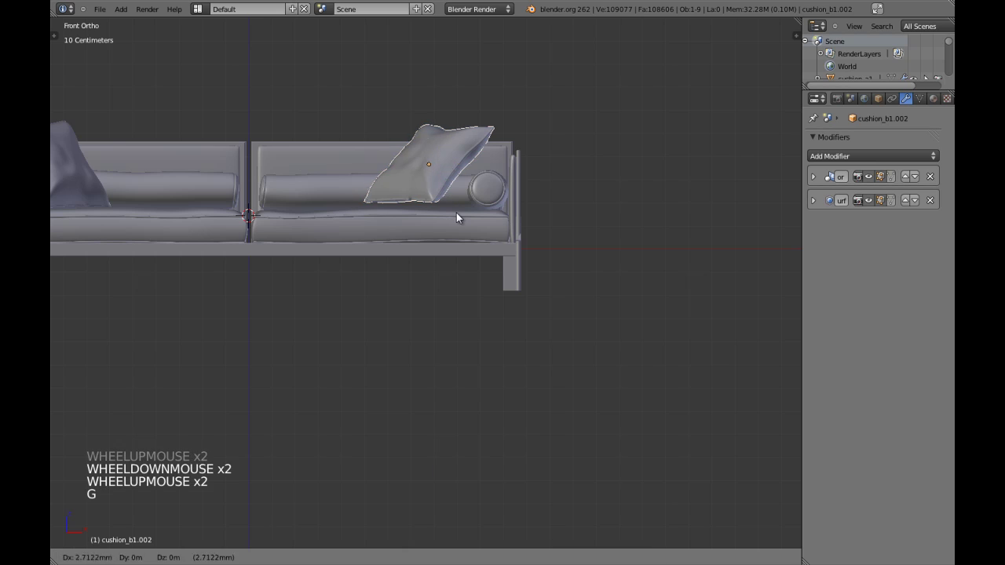
pyautogui.press('z')
pyautogui.click(463, 221)
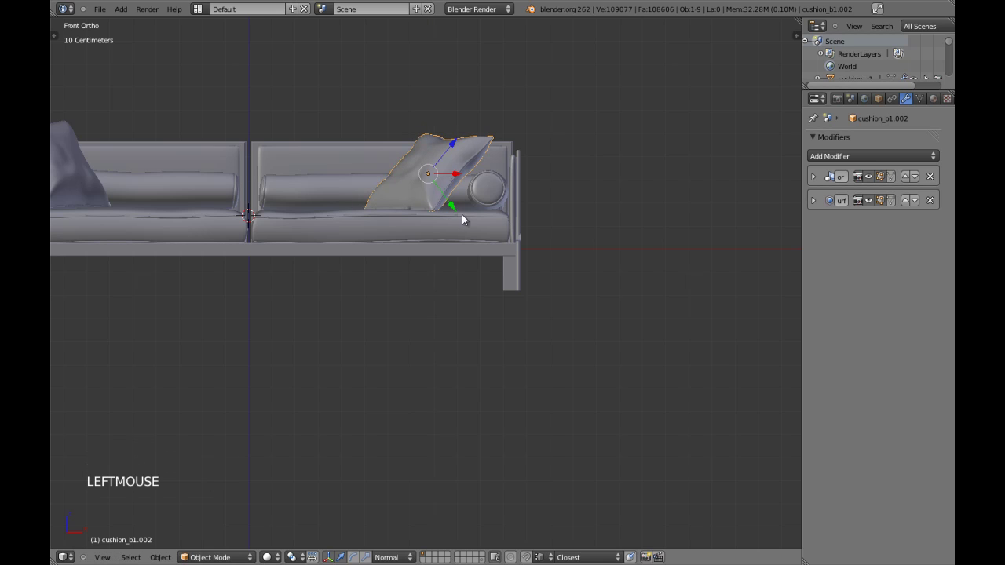
# Step: Shift the duplicate cushion along global X towards the right armrest bolster
pyautogui.press('g')
pyautogui.press('y')
pyautogui.rightClick(465, 194)
pyautogui.press('g')
pyautogui.press('x')
pyautogui.click(480, 194)
# Step: Examine both cushions on the whole sofa in perspective, comparing the duplicate's pose with the original's
pyautogui.scroll(-2, 480, 194)
pyautogui.press('a')
pyautogui.keyDown('shift'); pyautogui.moveTo(433, 222); pyautogui.dragTo(471, 296, button='middle'); pyautogui.keyUp('shift')
pyautogui.press('KP_5')
pyautogui.scroll(-2, 432, 272)
pyautogui.press('a')
pyautogui.press('a')
pyautogui.rightClick(407, 307)
pyautogui.press('a')
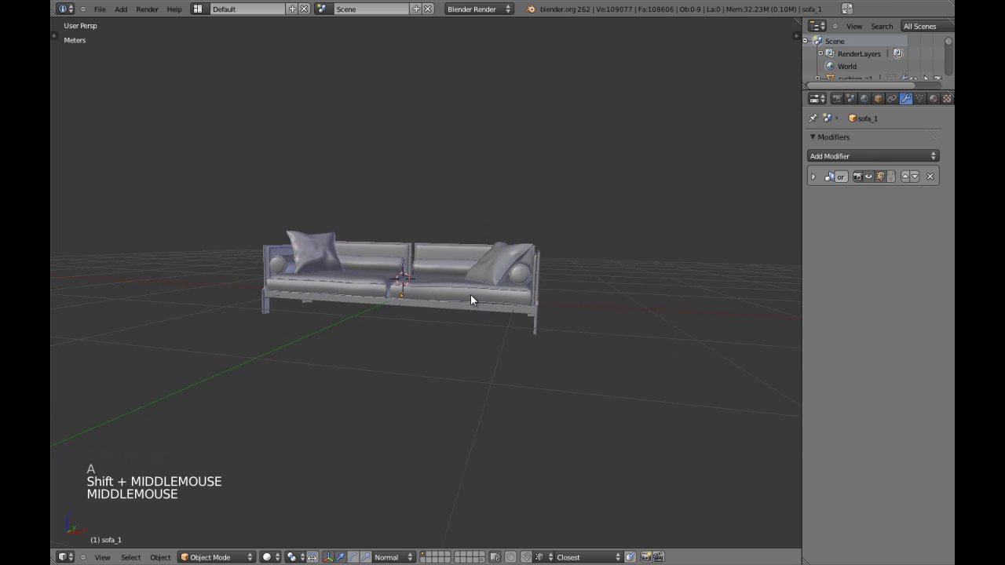
pyautogui.rightClick(497, 274)
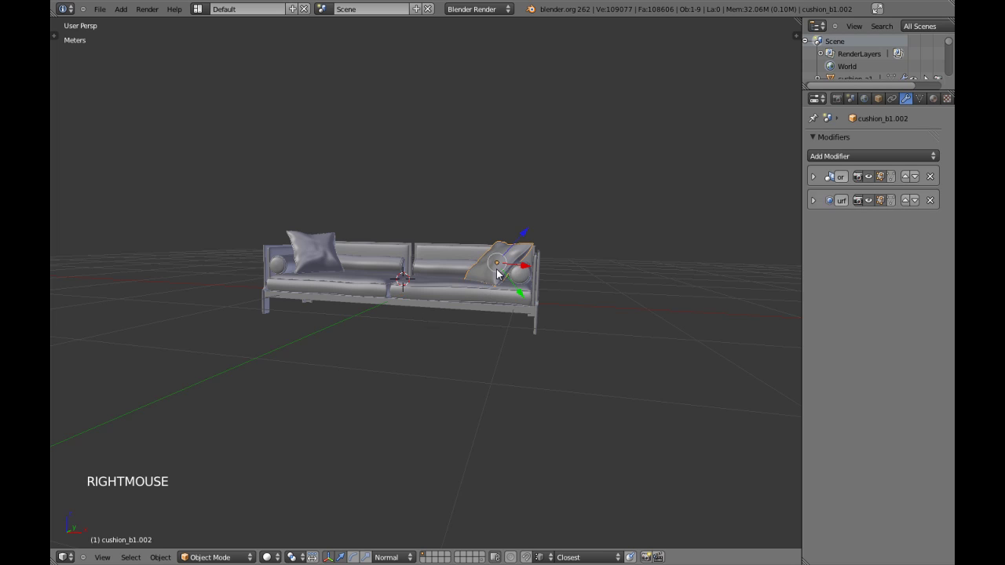
pyautogui.rightClick(292, 237)
pyautogui.press('a')
pyautogui.press('KP_Decimal')
pyautogui.scroll(-6, 521, 258)
pyautogui.press('a')
pyautogui.moveTo(521, 259); pyautogui.dragTo(514, 323, button='middle')
pyautogui.scroll(2, 515, 306)
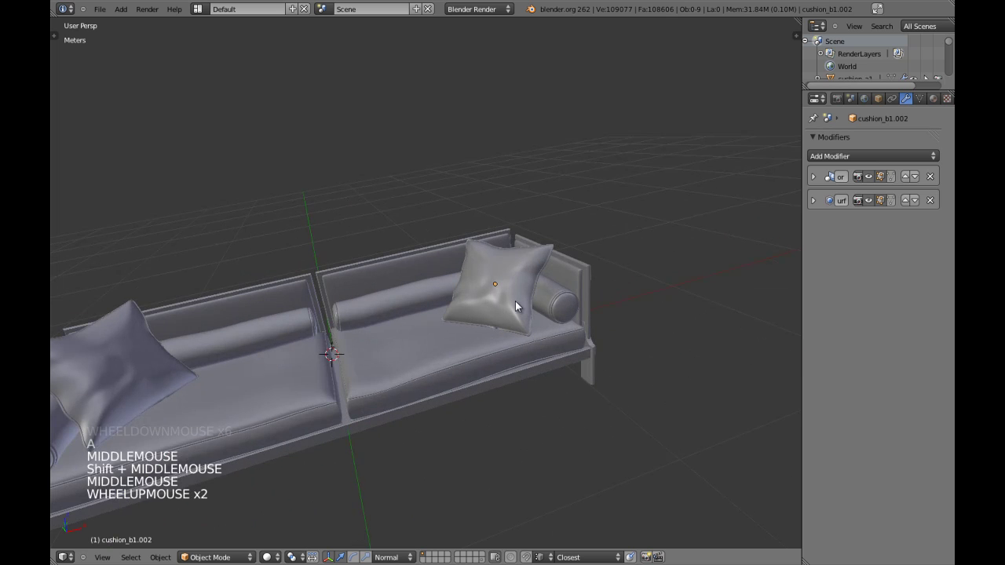
# Step: Delete the duplicate cushion from the sofa's right corner
pyautogui.press('KP_7')
pyautogui.press('KP_5')
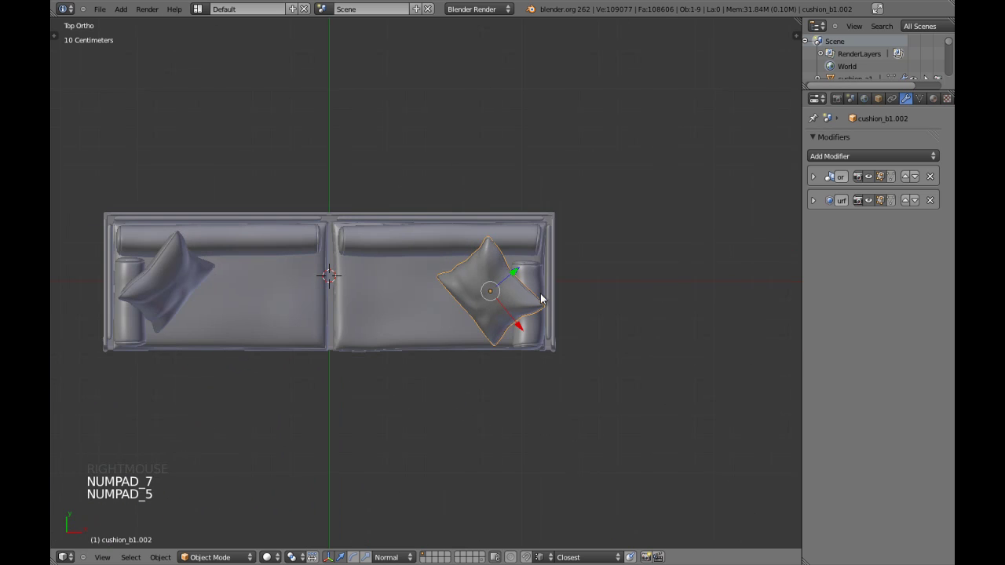
pyautogui.press('x')
pyautogui.click(460, 297)
# Step: Select the original cushion, frame it in perspective view and save the file
pyautogui.rightClick(174, 292)
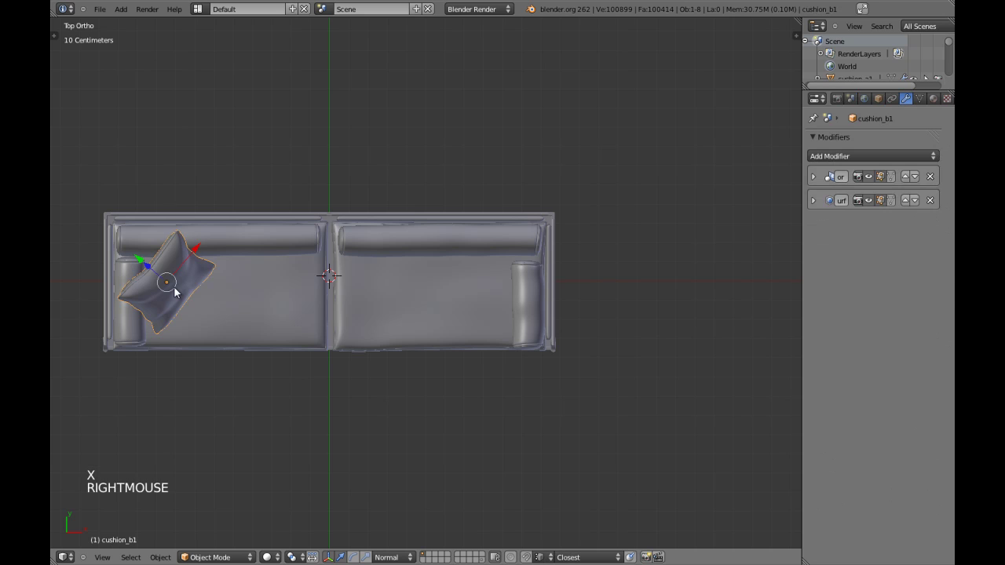
pyautogui.keyDown('shift'); pyautogui.moveTo(228, 290); pyautogui.dragTo(309, 310, button='middle'); pyautogui.keyUp('shift')
pyautogui.scroll(2, 310, 289)
pyautogui.press('KP_5')
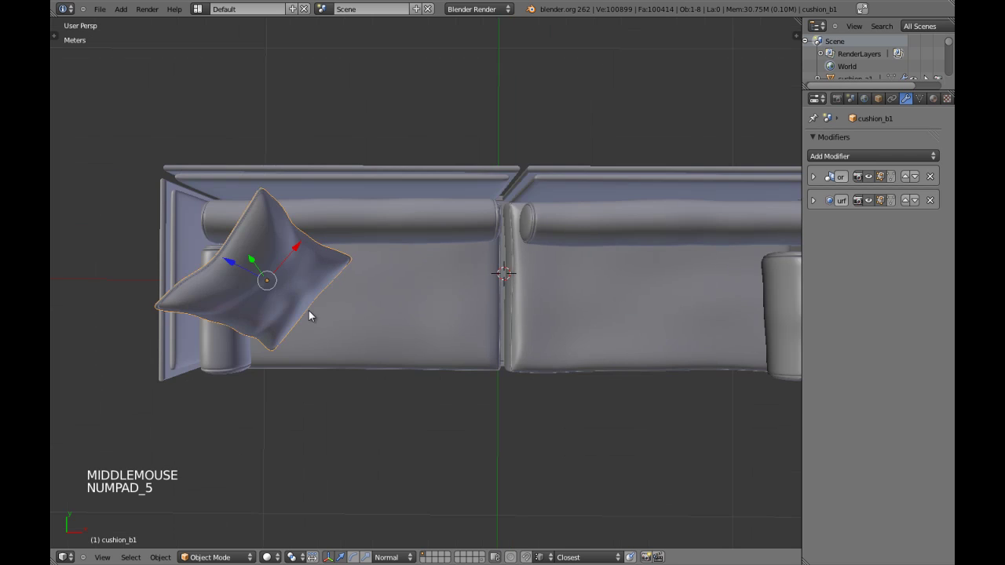
pyautogui.press('KP_Decimal')
pyautogui.scroll(-3, 475, 310)
pyautogui.moveTo(475, 310); pyautogui.dragTo(451, 256, button='middle')
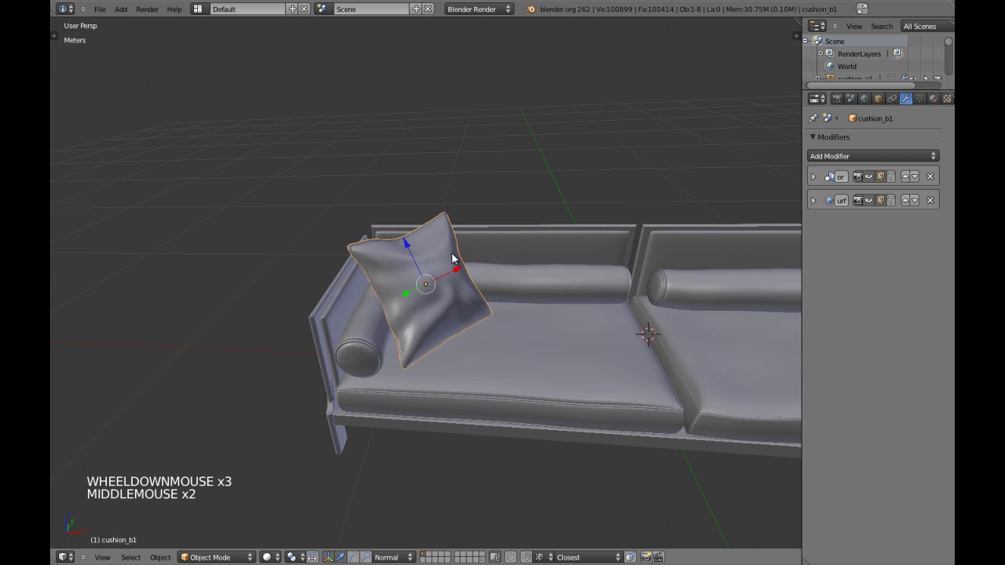
pyautogui.hotkey('ctrl', 'w')
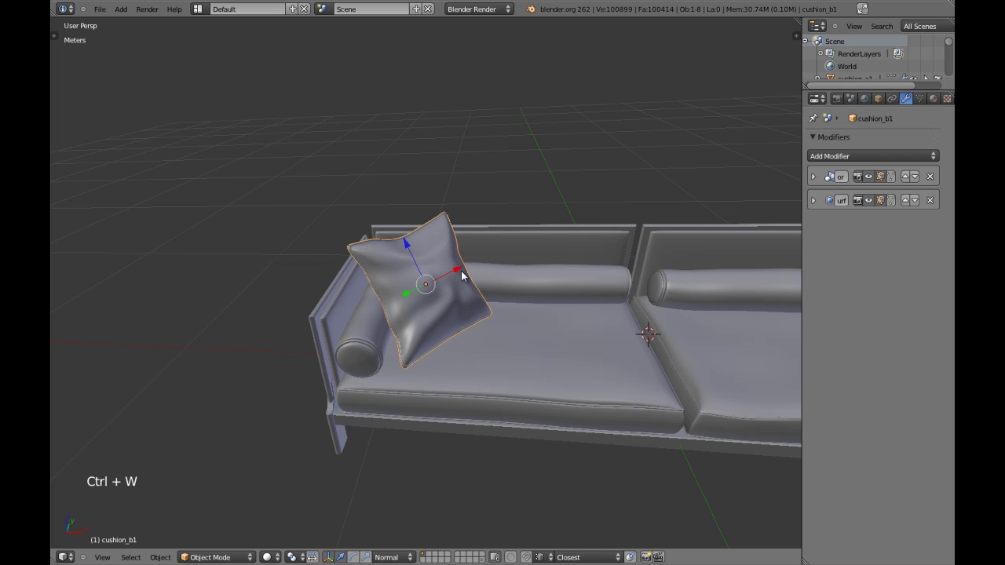
# Step: Clear the original cushion's rotation so it stands upright, and show it from the front
pyautogui.scroll(2, 460, 271)
pyautogui.scroll(-2, 461, 276)
pyautogui.moveTo(465, 276); pyautogui.dragTo(555, 323, button='middle')
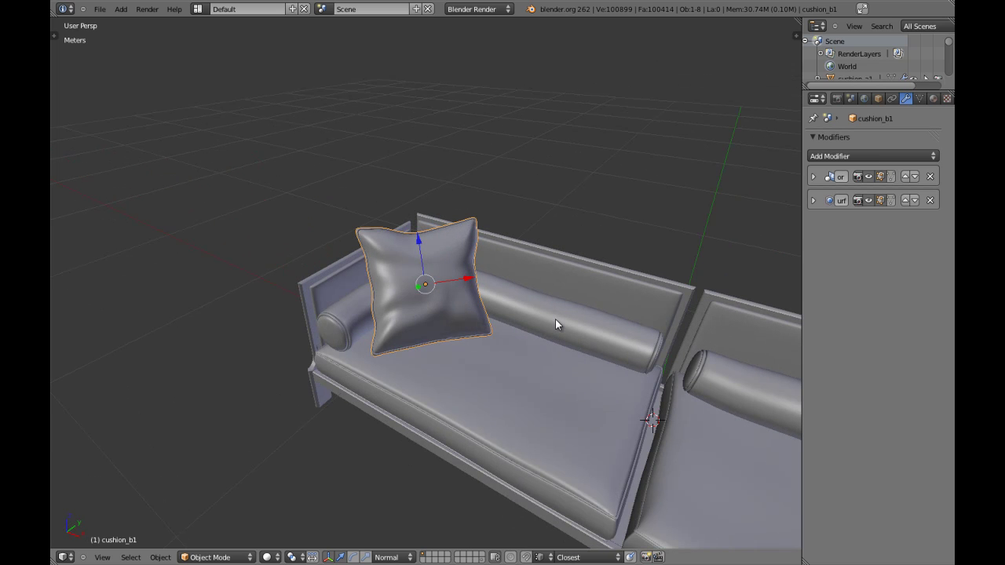
pyautogui.moveTo(533, 322); pyautogui.dragTo(491, 294, button='middle')
pyautogui.hotkey('alt', 'r')
pyautogui.press('KP_1')
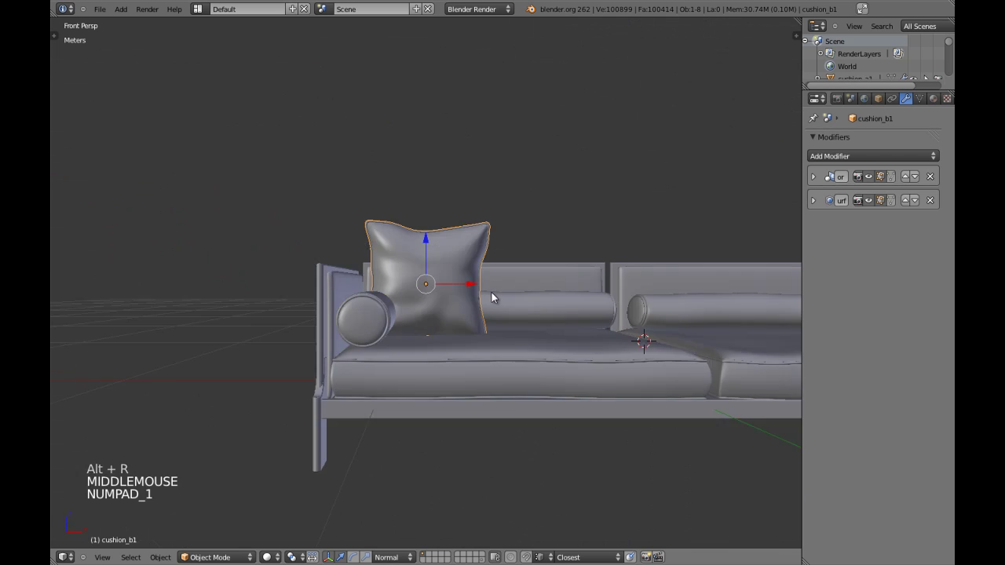
# Step: Move the upright cushion along X and raise it slightly in orthographic front view, clearing the corner bolster and seat
pyautogui.press('KP_5')
pyautogui.moveTo(480, 284); pyautogui.dragTo(514, 284)
pyautogui.moveTo(467, 241); pyautogui.dragTo(468, 232)
pyautogui.scroll(3, 499, 254)
pyautogui.scroll(-1, 518, 272)
pyautogui.press('a')
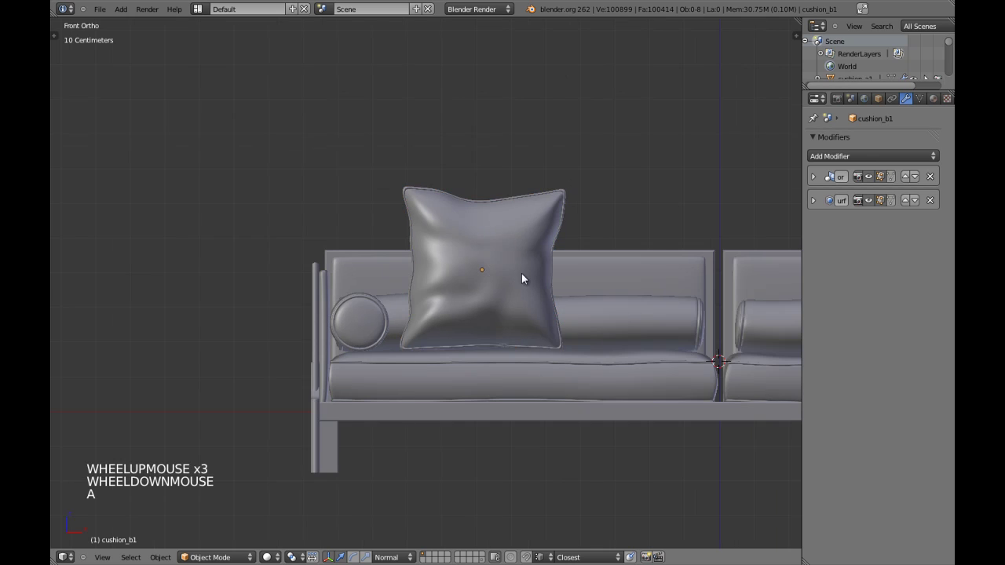
# Step: Select the upright cushion and apply its object transform
pyautogui.keyDown('shift'); pyautogui.moveTo(521, 279); pyautogui.dragTo(420, 279, button='middle'); pyautogui.keyUp('shift')
pyautogui.rightClick(459, 247)
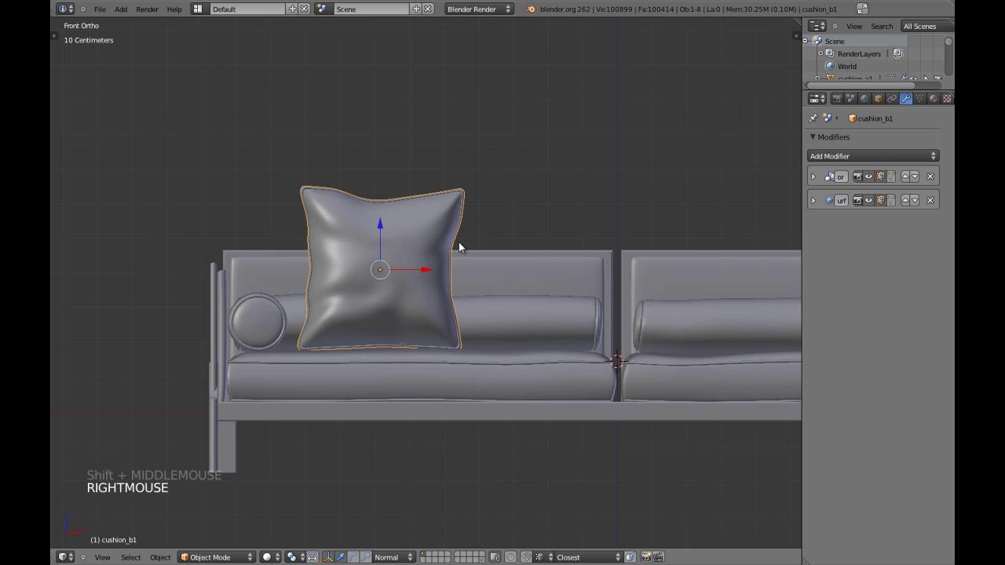
pyautogui.hotkey('ctrl', 'a')
pyautogui.click(460, 246)
pyautogui.moveTo(428, 271); pyautogui.dragTo(437, 285, button='middle')
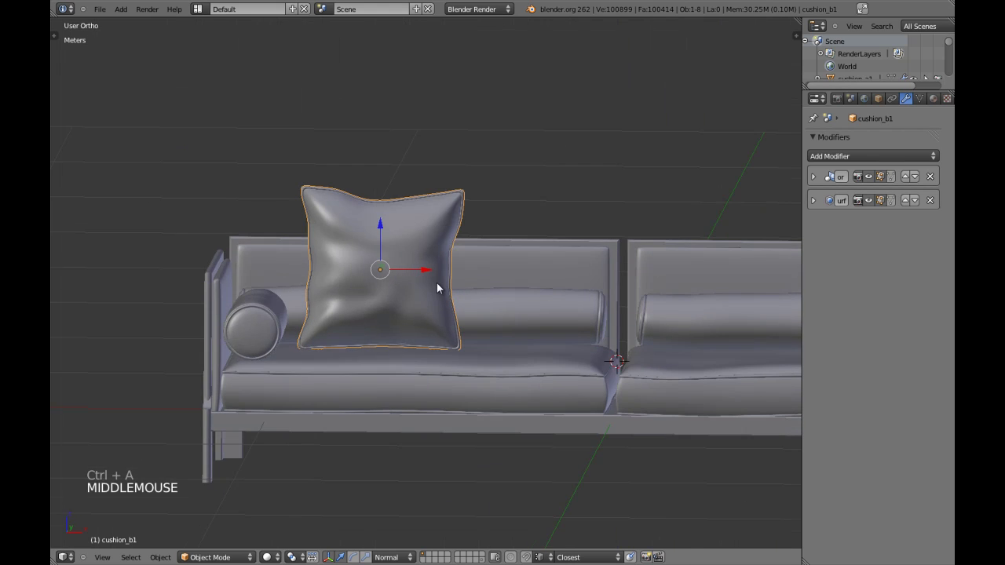
# Step: Check the cushion from above in wireframe, and isolate it in local view from the front in a maximized viewport
pyautogui.press('KP_7')
pyautogui.press('z')
pyautogui.scroll(2, 436, 288)
pyautogui.press('z')
pyautogui.scroll(-3, 436, 288)
pyautogui.press('z')
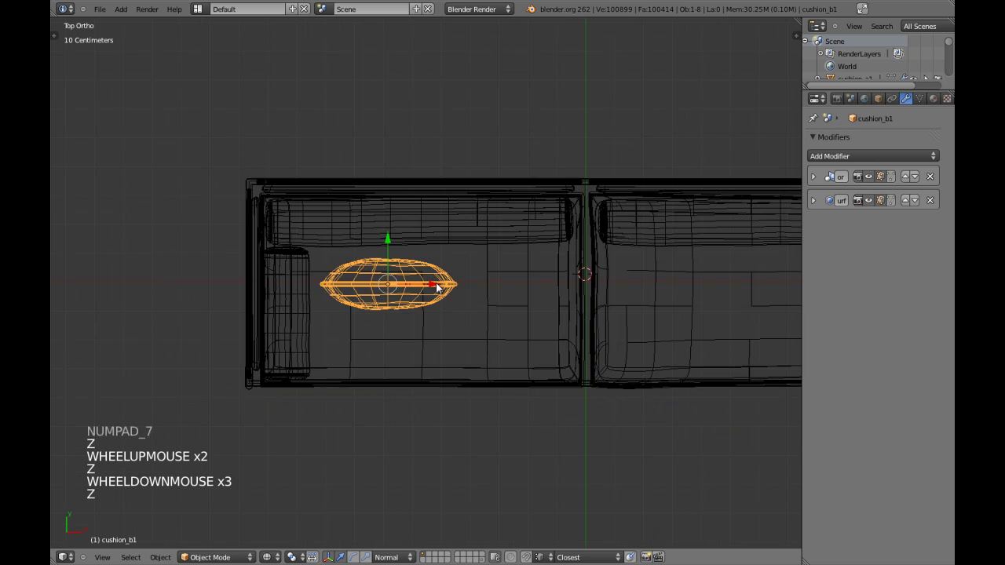
pyautogui.press('z')
pyautogui.press('KP_Divide')
pyautogui.press('KP_1')
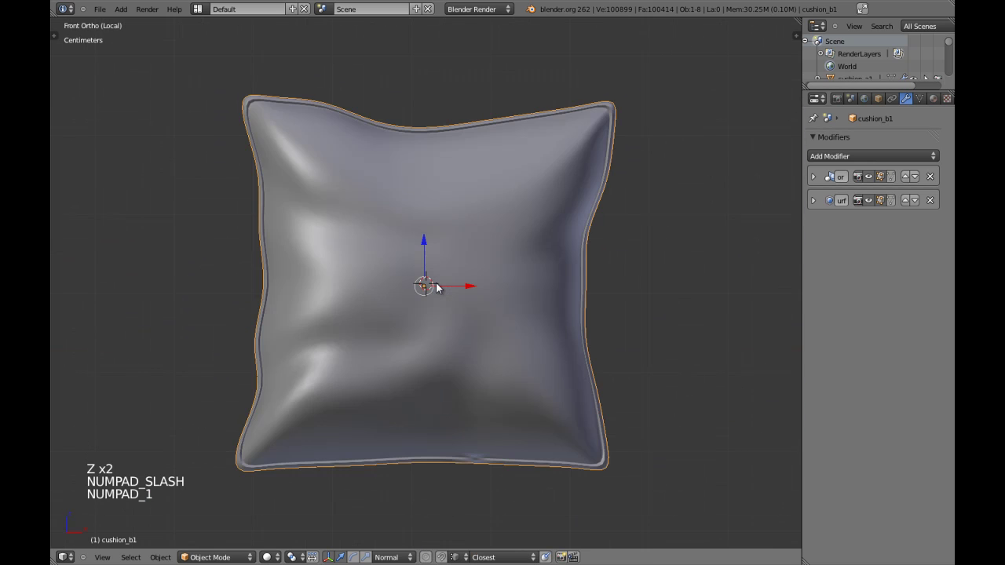
pyautogui.scroll(-3, 436, 288)
pyautogui.scroll(-2, 436, 288)
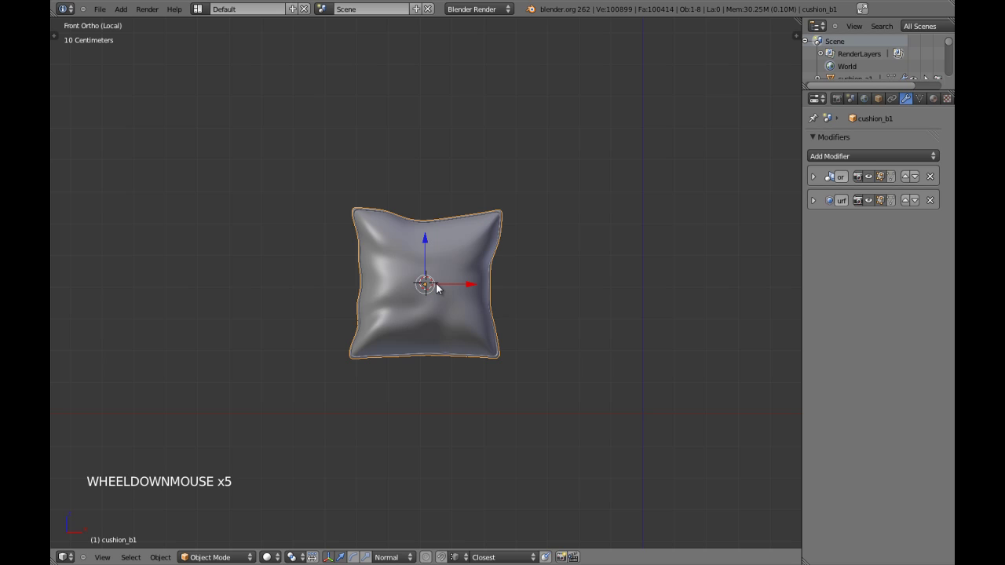
pyautogui.hotkey('shift', 'space')
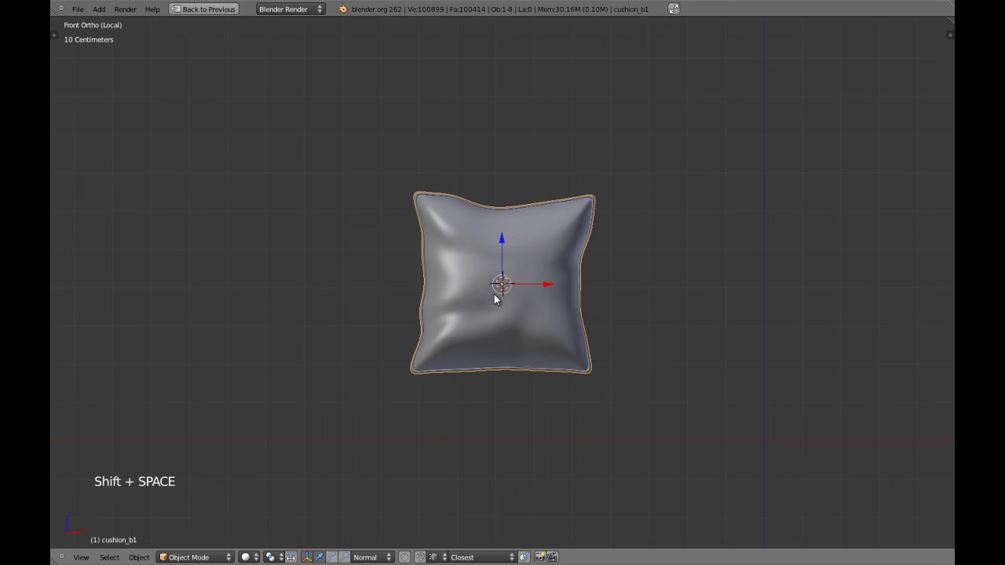
# Step: Edit the cushion mesh at its pinched bottom seam and remove doubles across all vertices
pyautogui.keyDown('shift'); pyautogui.moveTo(497, 292); pyautogui.dragTo(455, 299, button='middle'); pyautogui.keyUp('shift')
pyautogui.scroll(1, 455, 298)
pyautogui.keyDown('shift'); pyautogui.moveTo(492, 372); pyautogui.dragTo(395, 227, button='middle'); pyautogui.keyUp('shift')
pyautogui.scroll(7, 498, 222)
pyautogui.scroll(2, 395, 227)
pyautogui.press('Tab')
pyautogui.press('a')
pyautogui.press('a')
pyautogui.rightClick(350, 190)
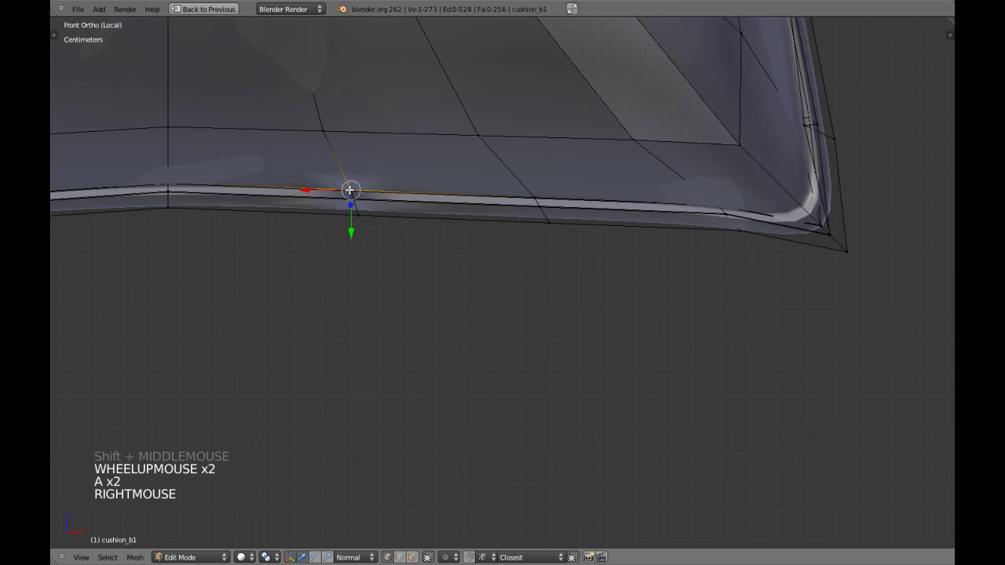
pyautogui.press('KP_Decimal')
pyautogui.press('a')
pyautogui.press('w')
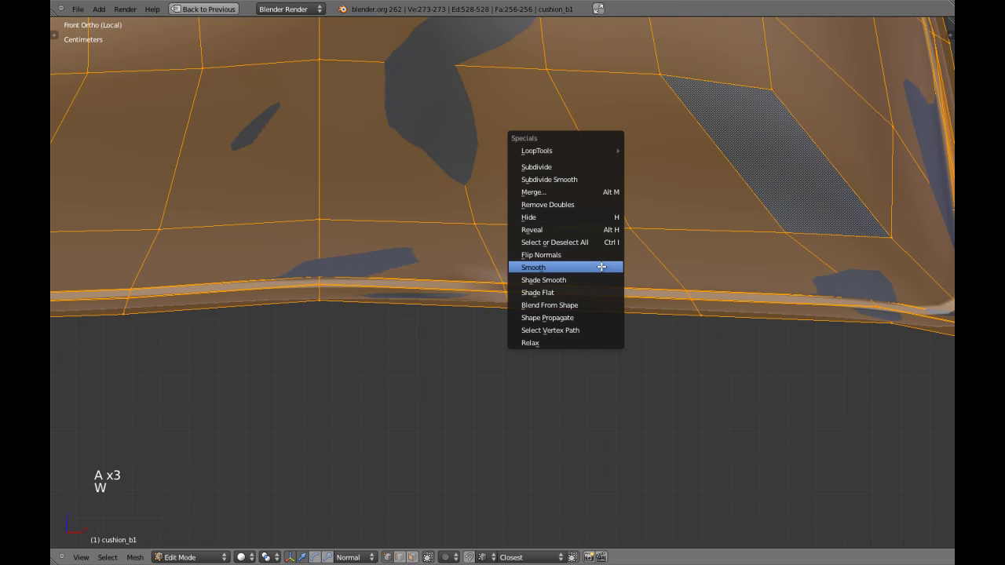
pyautogui.click(589, 203)
# Step: Inspect the pinched bottom seam in object mode and turn off Clipping in the cushion's Mirror modifier
pyautogui.press('z')
pyautogui.moveTo(493, 307); pyautogui.dragTo(480, 224, button='middle')
pyautogui.press('Tab')
pyautogui.press('z')
pyautogui.moveTo(511, 272)
pyautogui.mouseDown(button='middle')
pyautogui.moveTo(471, 179)
pyautogui.moveTo(559, 287)
pyautogui.moveTo(542, 225)
pyautogui.moveTo(572, 262)
pyautogui.moveTo(552, 303)
pyautogui.moveTo(532, 283)
pyautogui.moveTo(531, 237)
pyautogui.moveTo(511, 233)
pyautogui.moveTo(554, 291)
pyautogui.moveTo(515, 283)
pyautogui.mouseUp(button='middle')
pyautogui.scroll(4, 551, 303)
pyautogui.hotkey('shift', 'space')
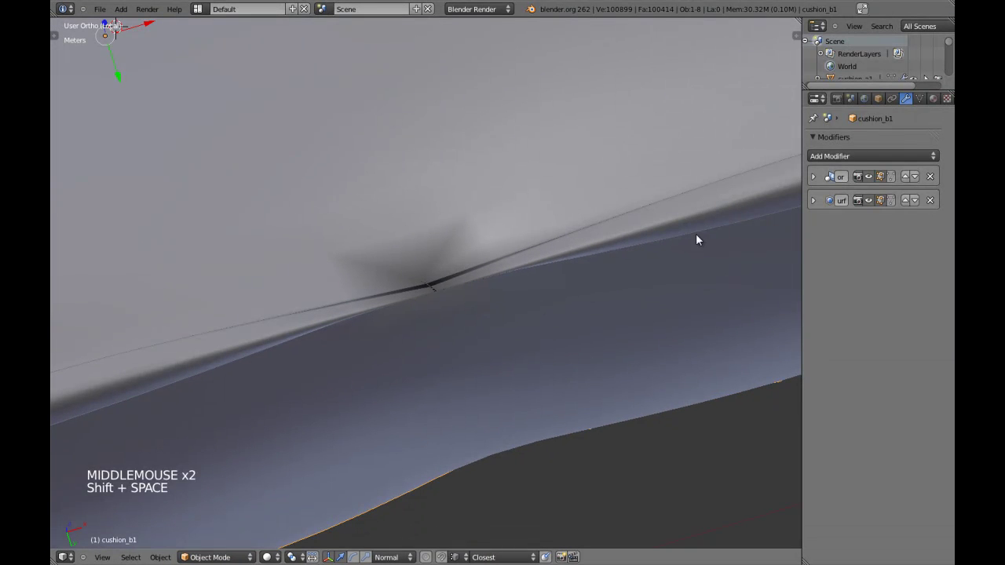
pyautogui.click(814, 177)
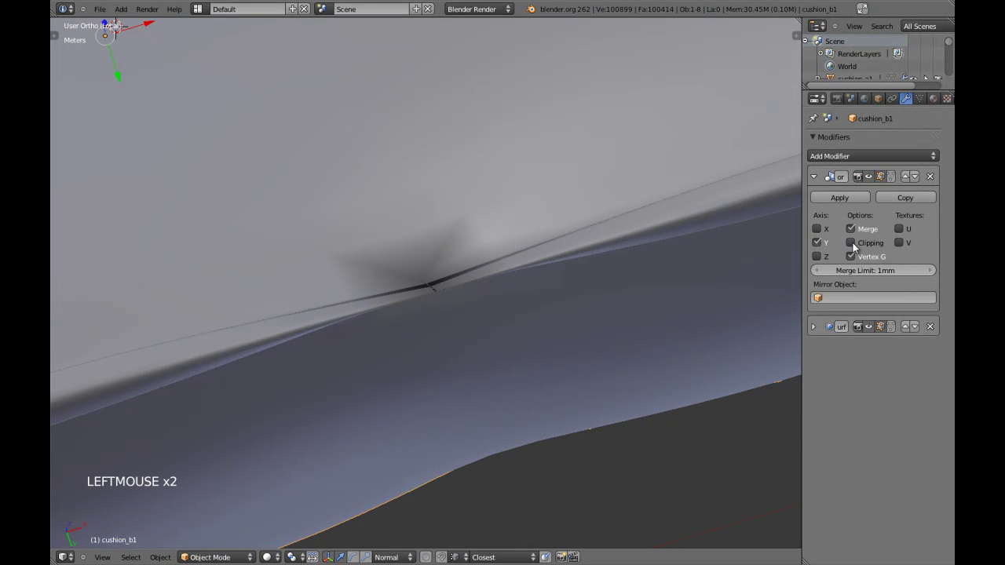
# Step: Select the vertical edge loop that runs through the pinch in the cushion's bottom seam
pyautogui.press('Tab')
pyautogui.press('a')
pyautogui.press('a')
pyautogui.keyDown('alt'); pyautogui.keyDown('shift'); pyautogui.rightClick(414, 252); pyautogui.keyUp('shift'); pyautogui.keyUp('alt')
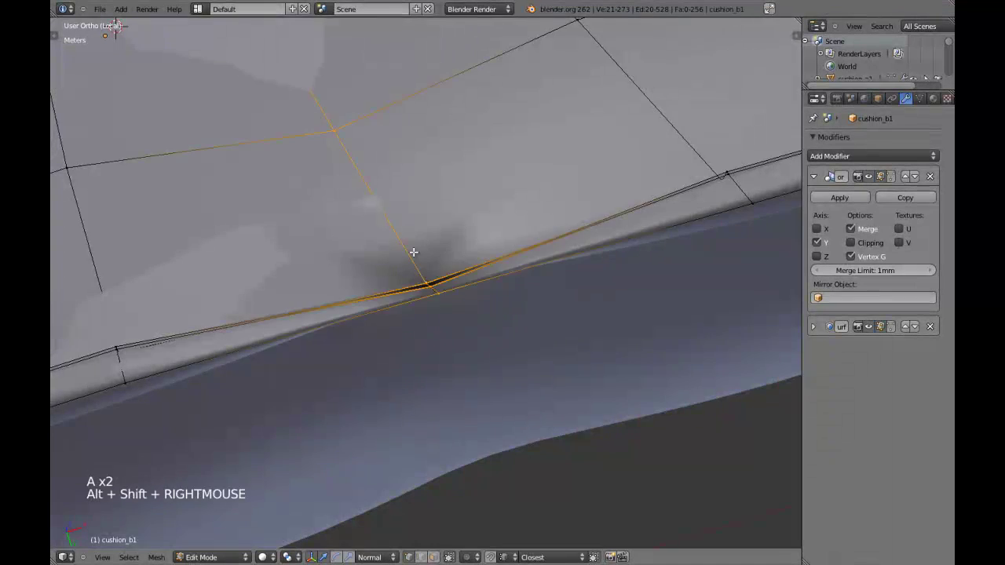
pyautogui.press('z')
pyautogui.press('z')
pyautogui.scroll(-4, 448, 242)
pyautogui.press('z')
pyautogui.scroll(-7, 451, 243)
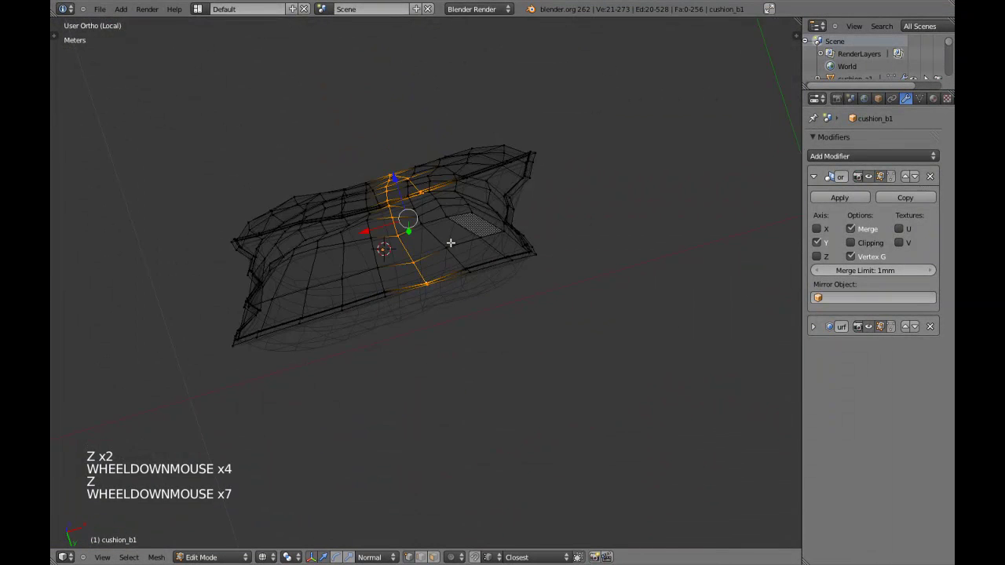
pyautogui.press('KP_1')
pyautogui.press('z')
pyautogui.moveTo(437, 224)
pyautogui.mouseDown(button='middle')
pyautogui.moveTo(386, 130)
pyautogui.moveTo(410, 263)
pyautogui.mouseUp(button='middle')
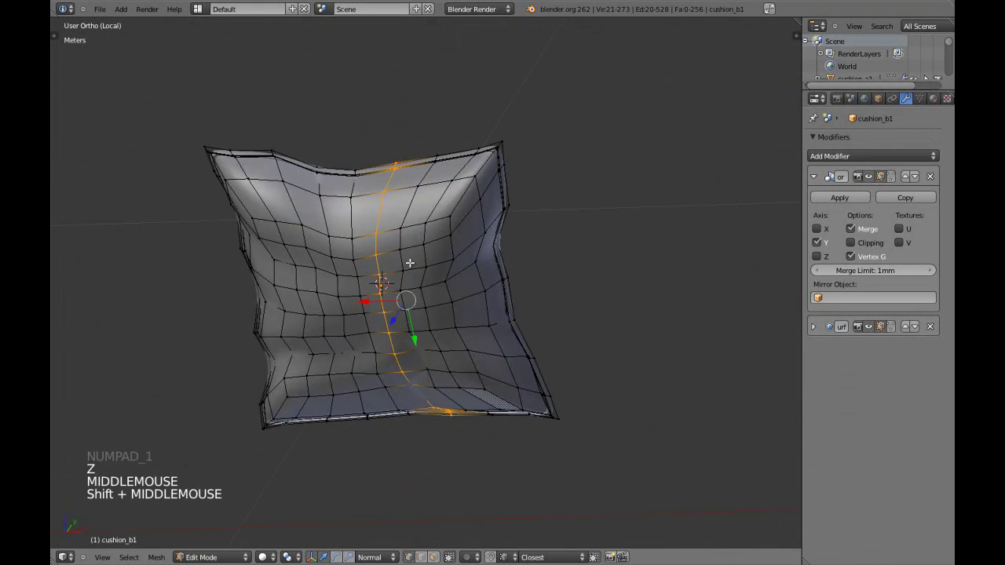
# Step: Deselect the upper part of the edge loop with circle select, keeping only the vertices around the bottom seam pinch
pyautogui.press('z')
pyautogui.press('KP_1')
pyautogui.press('c')
pyautogui.moveTo(431, 293); pyautogui.dragTo(442, 180, button='middle')
pyautogui.rightClick(450, 150)
pyautogui.press('z')
pyautogui.moveTo(451, 380); pyautogui.dragTo(422, 292, button='middle')
pyautogui.scroll(7, 474, 322)
pyautogui.scroll(2, 482, 287)
pyautogui.scroll(1, 463, 294)
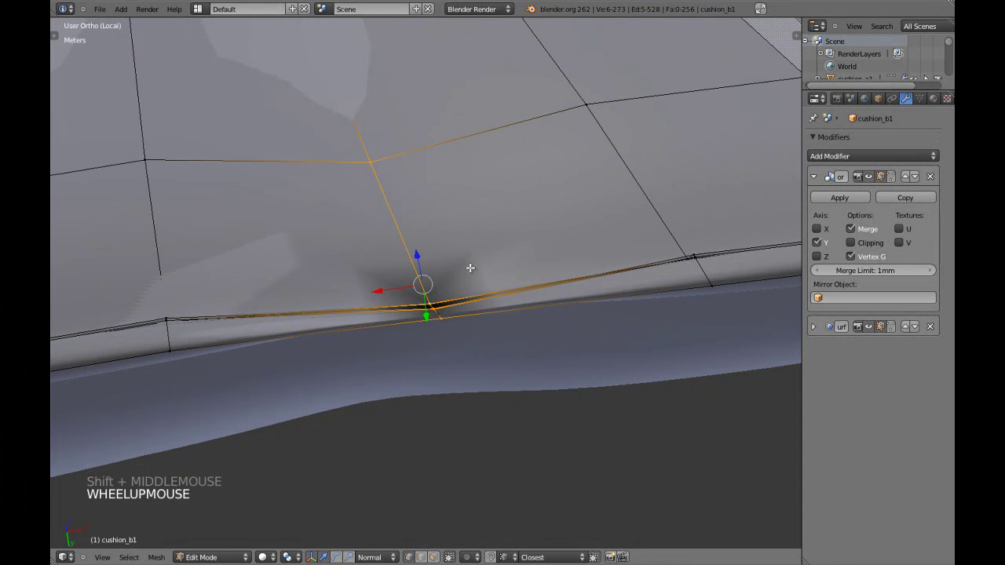
# Step: Try scaling the selected bottom seam vertices along global Y
pyautogui.press('s')
pyautogui.press('y')
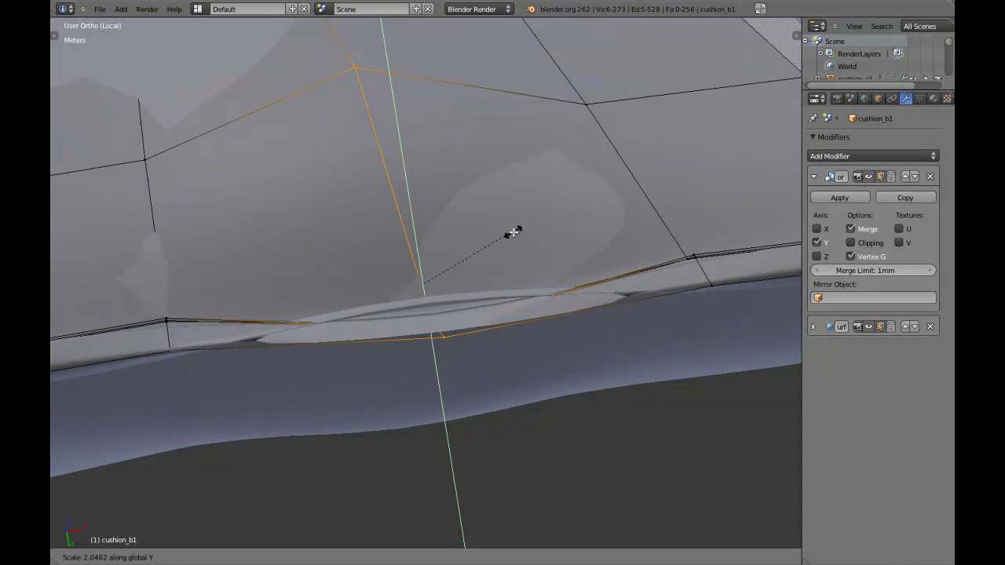
pyautogui.rightClick(430, 273)
# Step: Try scaling along Y with the vertex above the seam deselected, and restore the previous selection
pyautogui.press('z')
pyautogui.keyDown('shift'); pyautogui.rightClick(372, 174); pyautogui.keyUp('shift')
pyautogui.press('z')
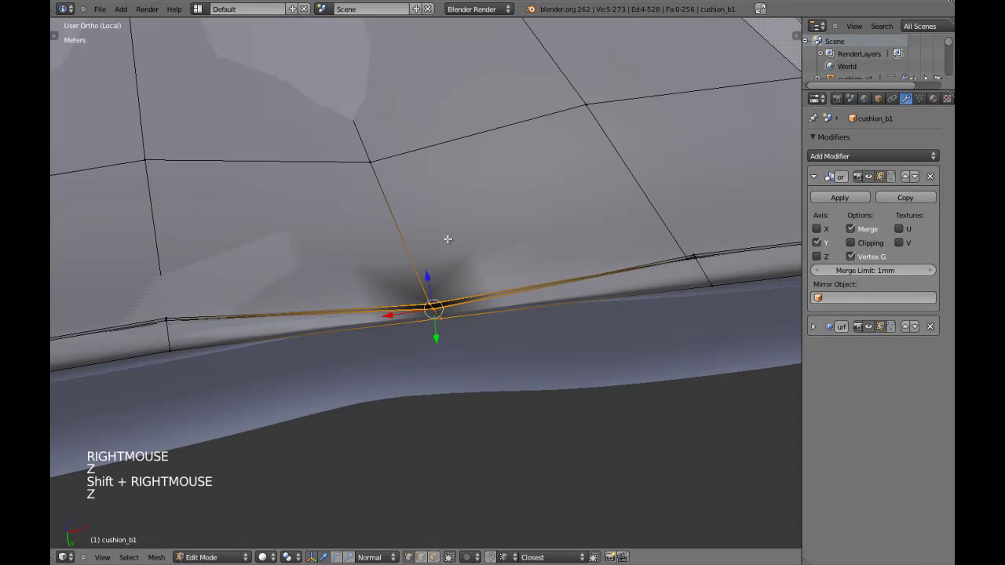
pyautogui.press('s')
pyautogui.press('y')
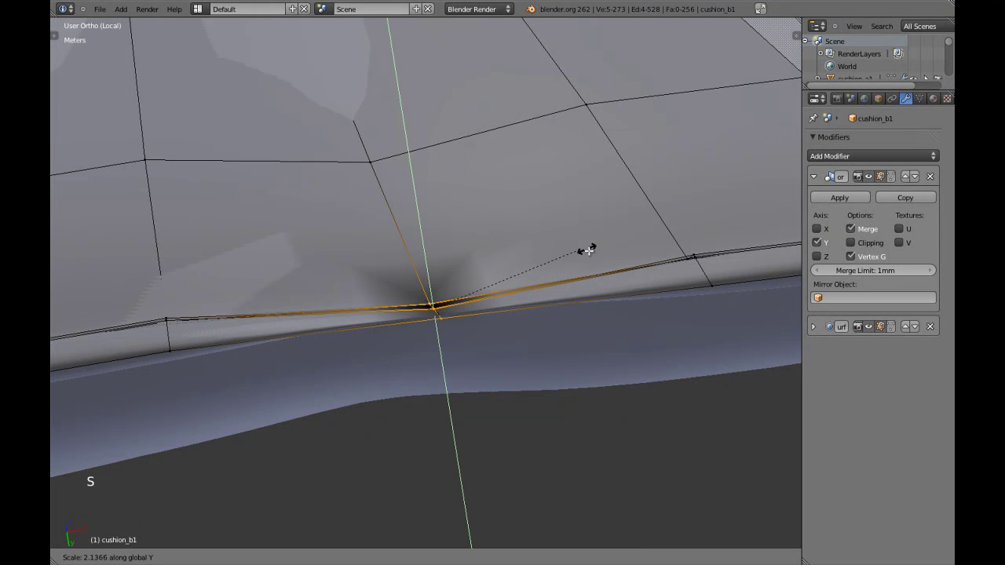
pyautogui.rightClick(423, 339)
pyautogui.hotkey('ctrl', 'z')
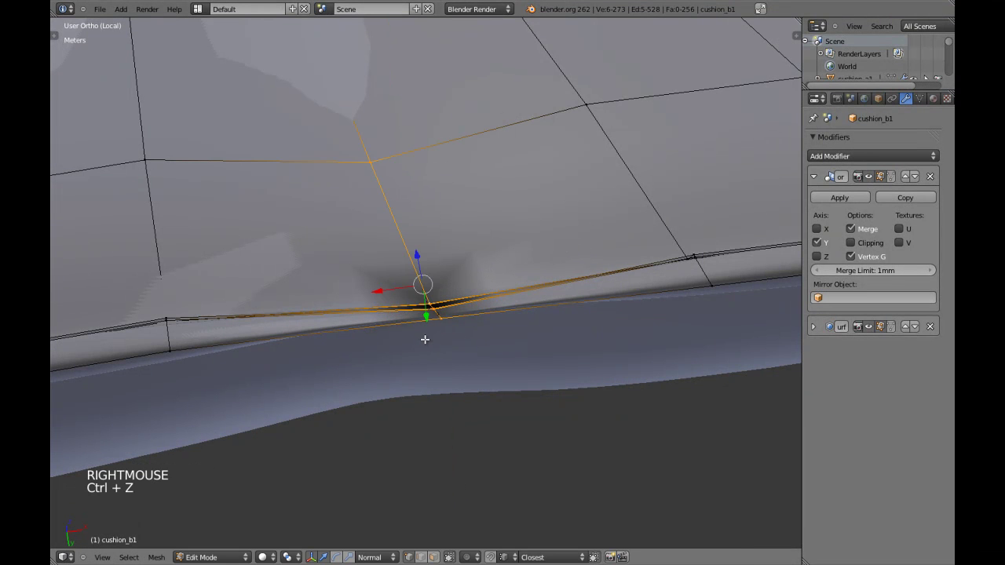
# Step: Try the Y scaling again on the restored selection, including the vertex above the seam
pyautogui.press('s')
pyautogui.press('z')
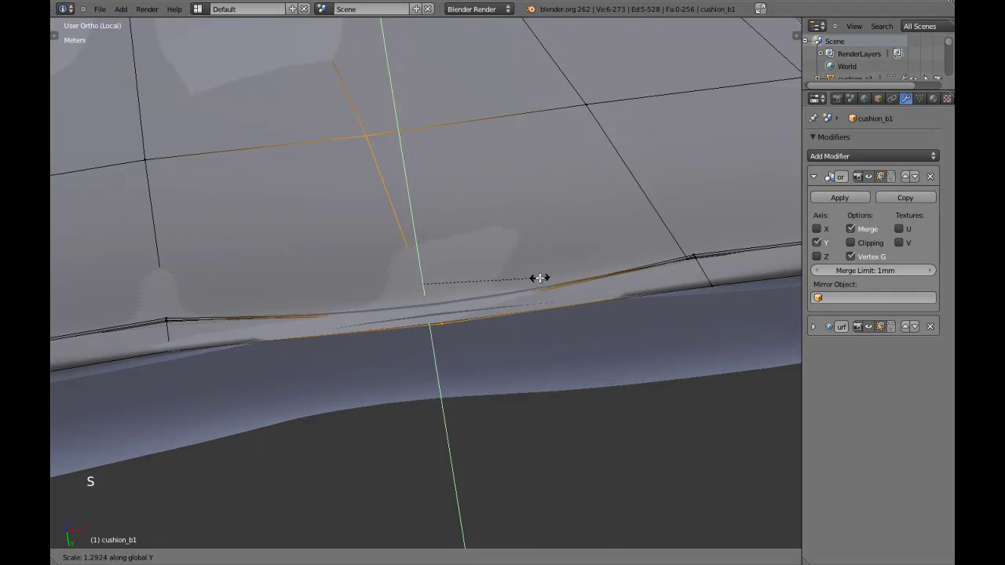
pyautogui.rightClick(425, 279)
# Step: Examine the pinched bottom seam's vertices and edges up close from several angles
pyautogui.press('z')
pyautogui.moveTo(424, 279); pyautogui.dragTo(456, 201, button='middle')
pyautogui.press('KP_Decimal')
pyautogui.press('z')
pyautogui.scroll(-3, 522, 274)
pyautogui.moveTo(523, 274); pyautogui.dragTo(472, 306, button='middle')
pyautogui.moveTo(471, 306); pyautogui.dragTo(470, 346, button='middle')
pyautogui.scroll(-2, 462, 311)
pyautogui.scroll(3, 475, 322)
pyautogui.scroll(-3, 489, 329)
pyautogui.moveTo(471, 346); pyautogui.dragTo(471, 299, button='middle')
pyautogui.scroll(-3, 459, 322)
pyautogui.scroll(3, 462, 280)
pyautogui.scroll(2, 441, 278)
pyautogui.scroll(-3, 442, 279)
pyautogui.scroll(3, 467, 297)
pyautogui.moveTo(471, 299); pyautogui.dragTo(432, 283, button='middle')
pyautogui.scroll(2, 475, 298)
pyautogui.scroll(-6, 467, 294)
# Step: Compare the smoothed seam with its edit mesh, and examine the whole cushion and its lower edge in object mode
pyautogui.press('Tab')
pyautogui.scroll(-6, 456, 277)
pyautogui.scroll(6, 447, 297)
pyautogui.moveTo(474, 312); pyautogui.dragTo(487, 348, button='middle')
pyautogui.press('Tab')
pyautogui.scroll(-11, 487, 348)
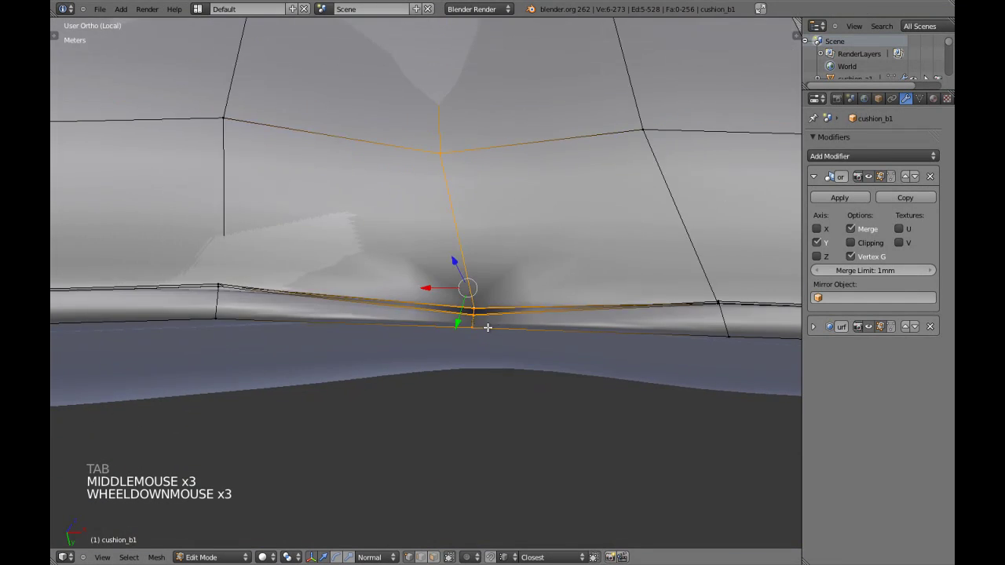
pyautogui.press('Tab')
pyautogui.scroll(-5, 489, 332)
pyautogui.moveTo(498, 230); pyautogui.dragTo(385, 270, button='middle')
pyautogui.moveTo(384, 271); pyautogui.dragTo(365, 283, button='middle')
pyautogui.scroll(3, 500, 247)
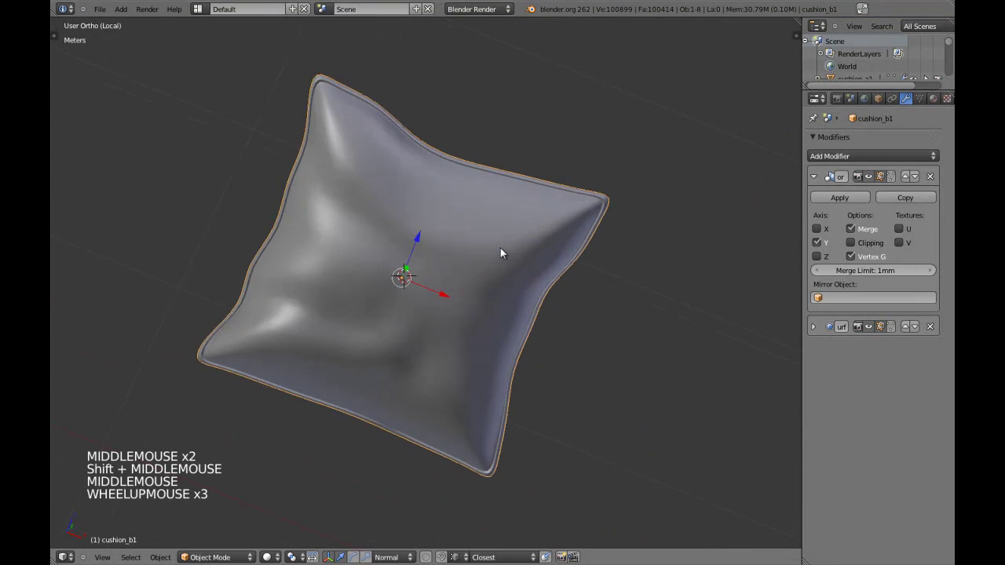
pyautogui.moveTo(500, 247); pyautogui.dragTo(508, 237, button='middle')
pyautogui.moveTo(442, 368); pyautogui.dragTo(463, 329, button='middle')
pyautogui.keyDown('shift'); pyautogui.moveTo(463, 329); pyautogui.dragTo(476, 263, button='middle'); pyautogui.keyUp('shift')
pyautogui.scroll(5, 455, 319)
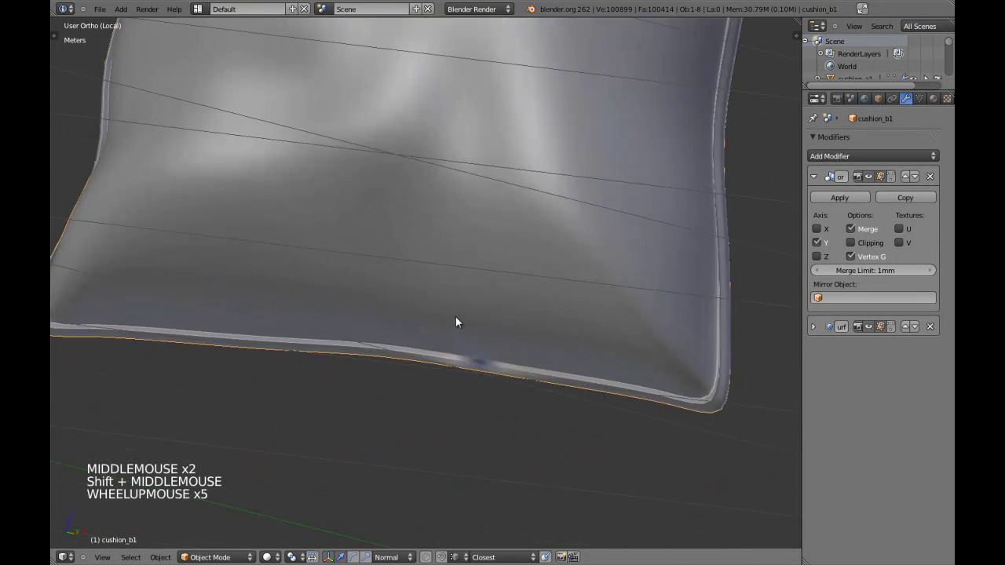
# Step: Return to the pinched seam's mesh and deselect its inner and outer edge vertices with circle select
pyautogui.scroll(2, 456, 314)
pyautogui.moveTo(456, 314)
pyautogui.mouseDown(button='middle')
pyautogui.moveTo(503, 339)
pyautogui.moveTo(450, 300)
pyautogui.mouseUp(button='middle')
pyautogui.press('Tab')
pyautogui.scroll(6, 449, 301)
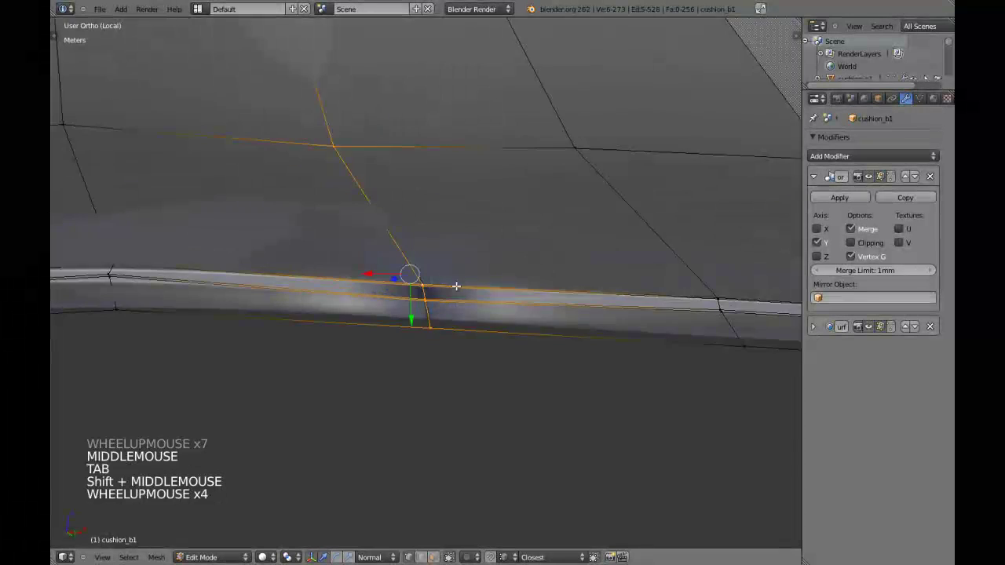
pyautogui.press('z')
pyautogui.press('c')
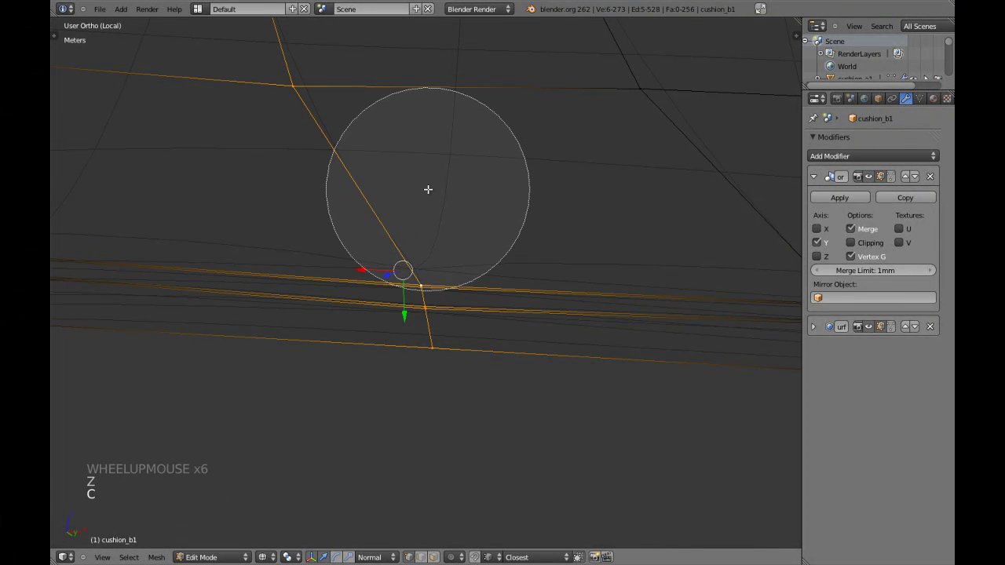
pyautogui.middleClick(426, 192)
pyautogui.middleClick(443, 437)
pyautogui.rightClick(325, 278)
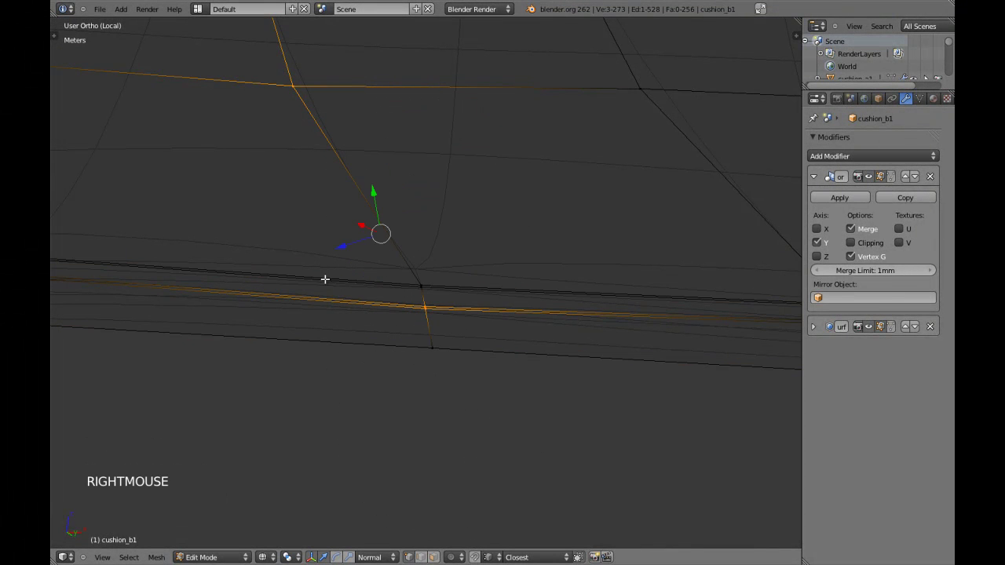
# Step: Deselect the remaining vertex above the seam, leaving only the two coincident vertices in the piping groove
pyautogui.press('z')
pyautogui.press('z')
pyautogui.press('c')
pyautogui.middleClick(294, 105)
pyautogui.rightClick(442, 222)
pyautogui.press('z')
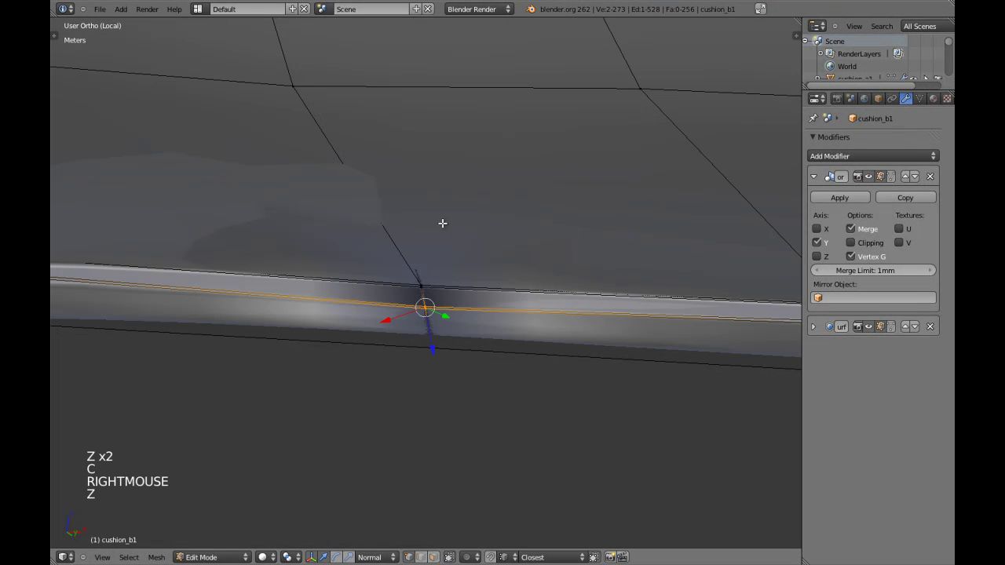
# Step: Shift the two selected piping vertices in small moves to even out the pinch in the bottom seam
pyautogui.moveTo(553, 276); pyautogui.dragTo(390, 305, button='middle')
pyautogui.moveTo(390, 304); pyautogui.dragTo(354, 295)
pyautogui.scroll(4, 273, 312)
pyautogui.press('z')
pyautogui.keyDown('shift'); pyautogui.moveTo(274, 312); pyautogui.dragTo(243, 304, button='middle'); pyautogui.keyUp('shift')
pyautogui.press('z')
pyautogui.scroll(-3, 242, 305)
pyautogui.moveTo(276, 279); pyautogui.dragTo(270, 275)
pyautogui.press('Tab')
# Step: Check the smoothed seam in object mode, and select the two vertices on the piping's inner edge at the pinch
pyautogui.scroll(-8, 322, 306)
pyautogui.moveTo(444, 334)
pyautogui.mouseDown(button='middle')
pyautogui.moveTo(428, 307)
pyautogui.moveTo(441, 328)
pyautogui.mouseUp(button='middle')
pyautogui.scroll(2, 434, 332)
pyautogui.scroll(3, 428, 307)
pyautogui.press('Tab')
pyautogui.scroll(4, 444, 328)
pyautogui.press('z')
pyautogui.press('a')
pyautogui.press('c')
pyautogui.rightClick(431, 251)
pyautogui.press('z')
pyautogui.scroll(-2, 492, 335)
# Step: Nudge the piping's inner-edge vertices along their normal Y axis and check the seam in object mode
pyautogui.moveTo(492, 335); pyautogui.dragTo(436, 338, button='middle')
pyautogui.moveTo(380, 351); pyautogui.dragTo(364, 359, button='middle')
pyautogui.click(403, 320)
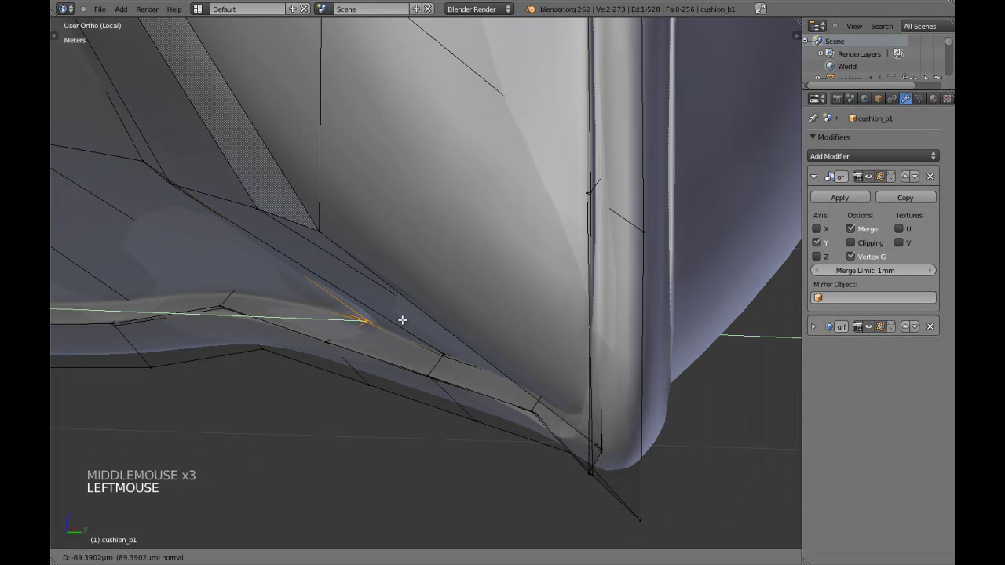
pyautogui.moveTo(400, 320); pyautogui.dragTo(373, 335)
pyautogui.press('Tab')
pyautogui.scroll(-4, 380, 333)
pyautogui.moveTo(386, 333); pyautogui.dragTo(507, 324, button='middle')
pyautogui.scroll(4, 427, 290)
# Step: Adjust the height of the same inner-edge vertices along their normal Z axis
pyautogui.press('Tab')
pyautogui.moveTo(481, 359); pyautogui.dragTo(361, 328, button='middle')
pyautogui.moveTo(365, 332); pyautogui.dragTo(370, 317)
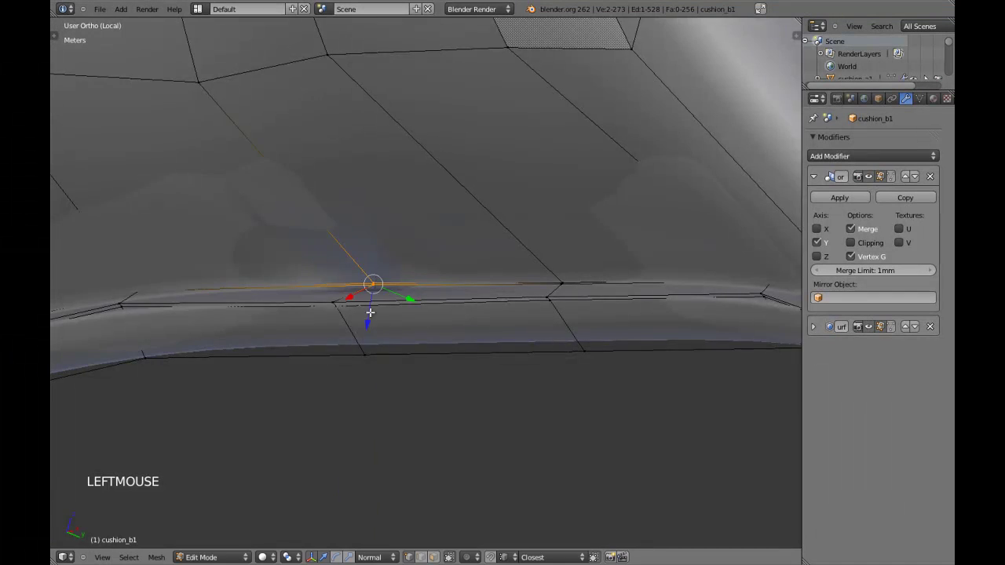
# Step: Nudge the piping's inner-edge vertices about 1 mm along their normal Y axis, and return to object mode
pyautogui.moveTo(370, 317); pyautogui.dragTo(372, 317, button='middle')
pyautogui.click(402, 301)
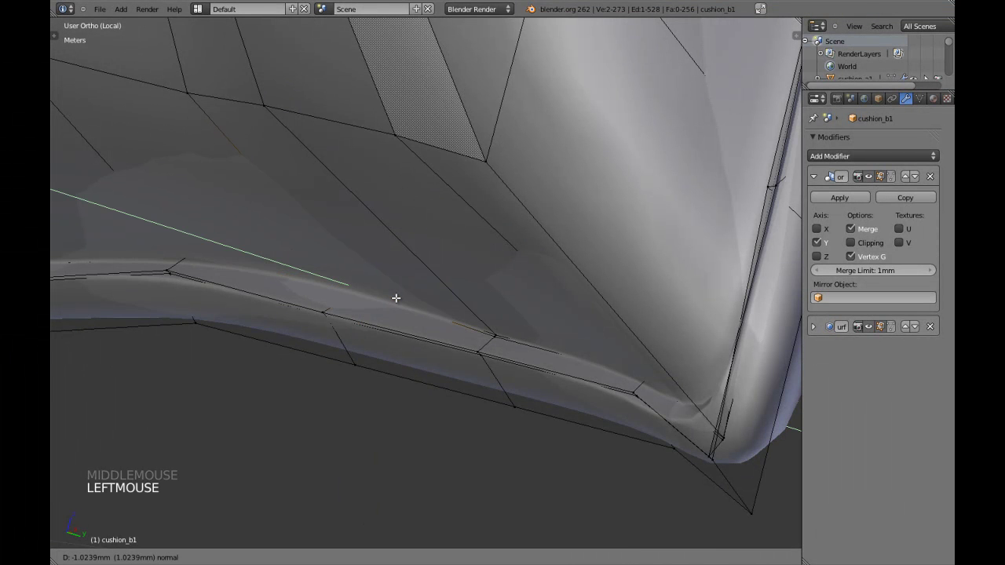
pyautogui.press('Tab')
pyautogui.scroll(-7, 384, 312)
pyautogui.scroll(-7, 384, 316)
pyautogui.moveTo(387, 273); pyautogui.dragTo(453, 265, button='middle')
# Step: Collapse the cushion's Mirror modifier settings and save the file
pyautogui.press('a')
pyautogui.hotkey('ctrl', 'w')
pyautogui.click(813, 176)
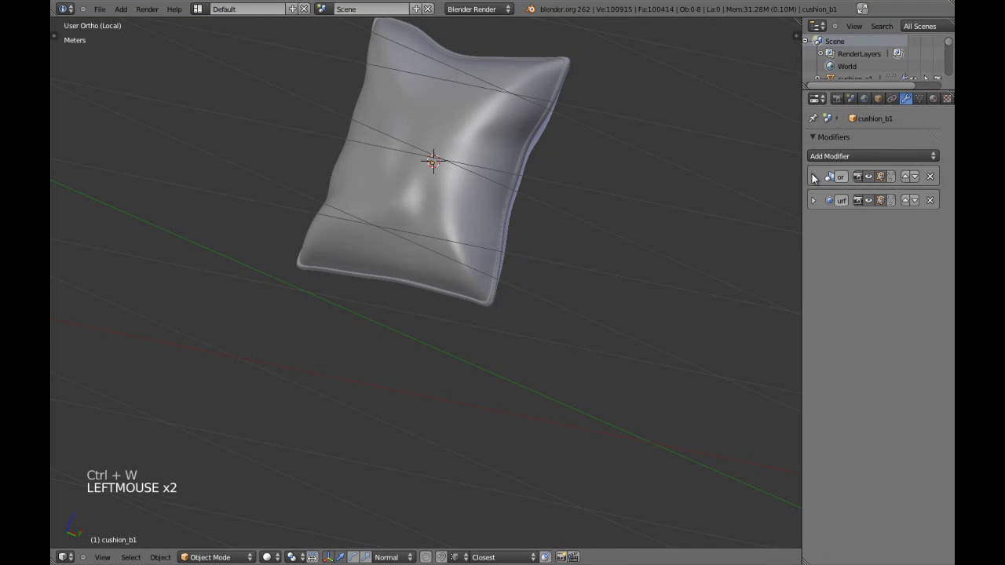
pyautogui.hotkey('ctrl', 'a')
pyautogui.rightClick(407, 235)
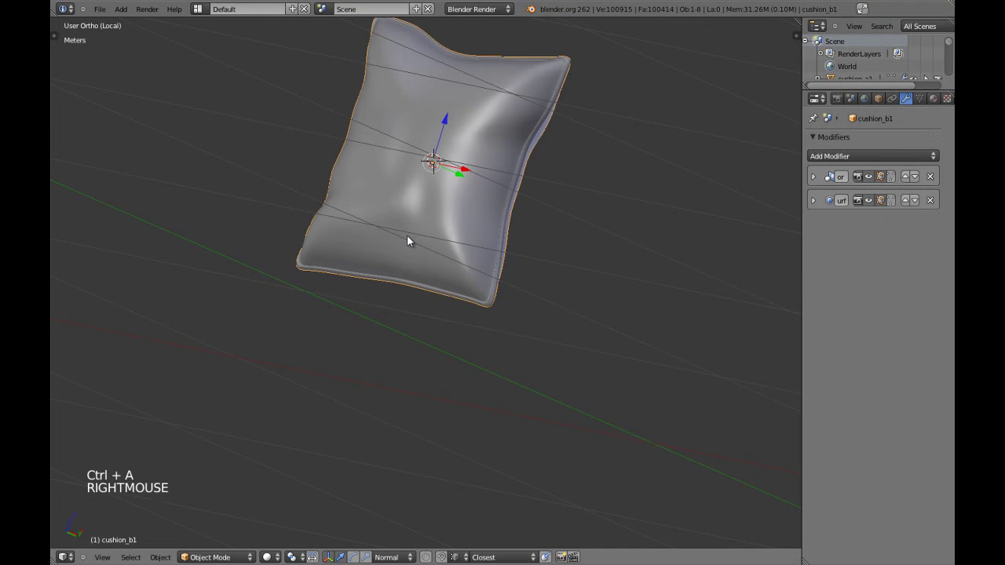
pyautogui.press('a')
pyautogui.press('KP_1')
pyautogui.hotkey('ctrl', 'w')
# Step: Check the cushion up close from the front and from underneath, and save the file
pyautogui.keyDown('shift'); pyautogui.moveTo(426, 204); pyautogui.dragTo(440, 234, button='middle'); pyautogui.keyUp('shift')
pyautogui.rightClick(450, 253)
pyautogui.scroll(4, 452, 308)
pyautogui.scroll(-4, 448, 315)
pyautogui.press('a')
pyautogui.rightClick(432, 237)
pyautogui.scroll(3, 450, 237)
pyautogui.scroll(4, 439, 232)
pyautogui.scroll(-4, 438, 232)
pyautogui.press('KP_7')
pyautogui.press('ctrl+KP_7')
pyautogui.press('a')
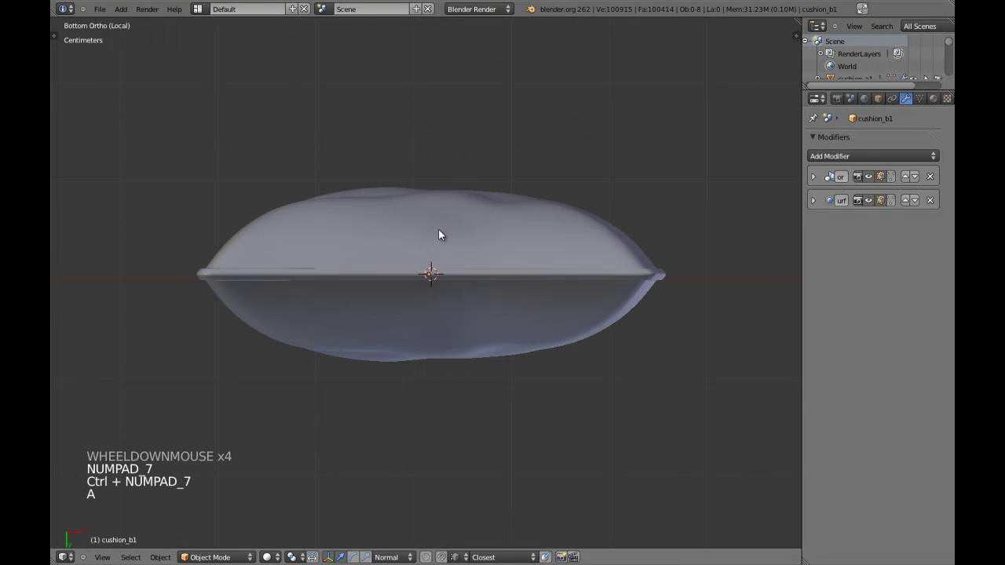
pyautogui.press('KP_1')
pyautogui.hotkey('ctrl', 'w')
# Step: Examine the cushion's overall shape and piping in the front and left views
pyautogui.scroll(-5, 504, 303)
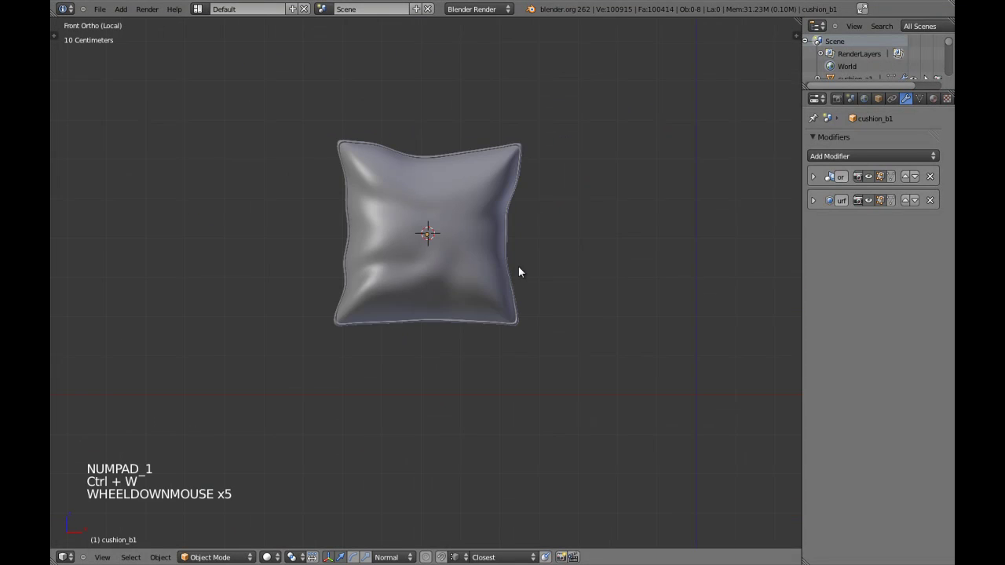
pyautogui.keyDown('shift'); pyautogui.moveTo(518, 272); pyautogui.dragTo(501, 298, button='middle'); pyautogui.keyUp('shift')
pyautogui.scroll(1, 412, 252)
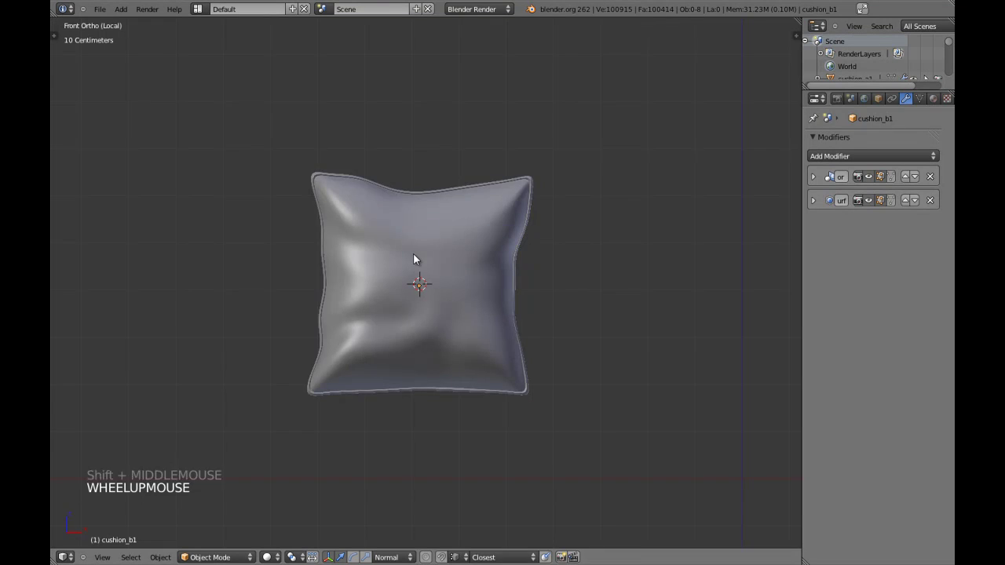
pyautogui.press('KP_Divide')
pyautogui.press('KP_Divide')
pyautogui.press('KP_1')
pyautogui.press('a')
pyautogui.press('a')
pyautogui.rightClick(437, 256)
pyautogui.press('a')
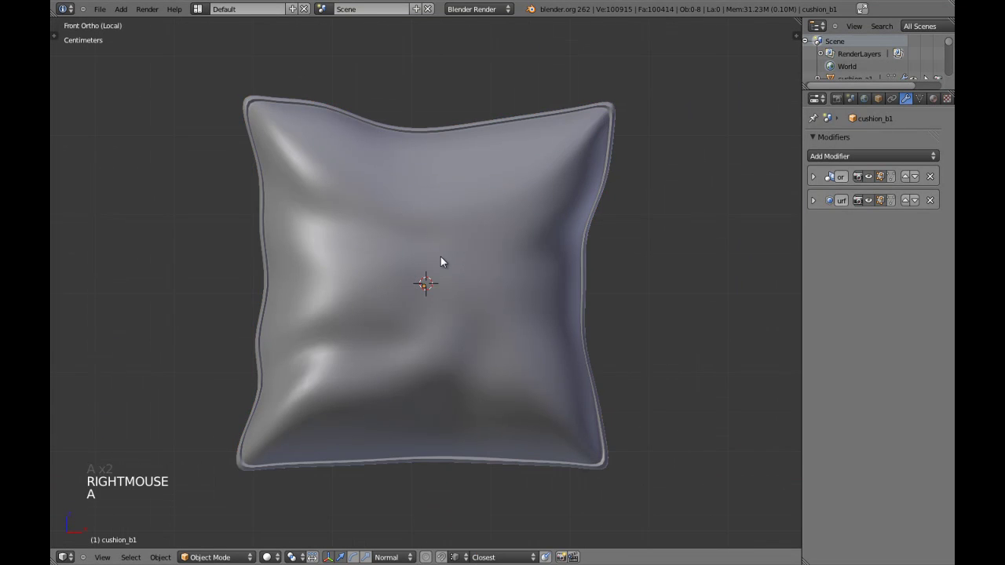
pyautogui.scroll(-3, 441, 257)
pyautogui.press('ctrl+KP_3')
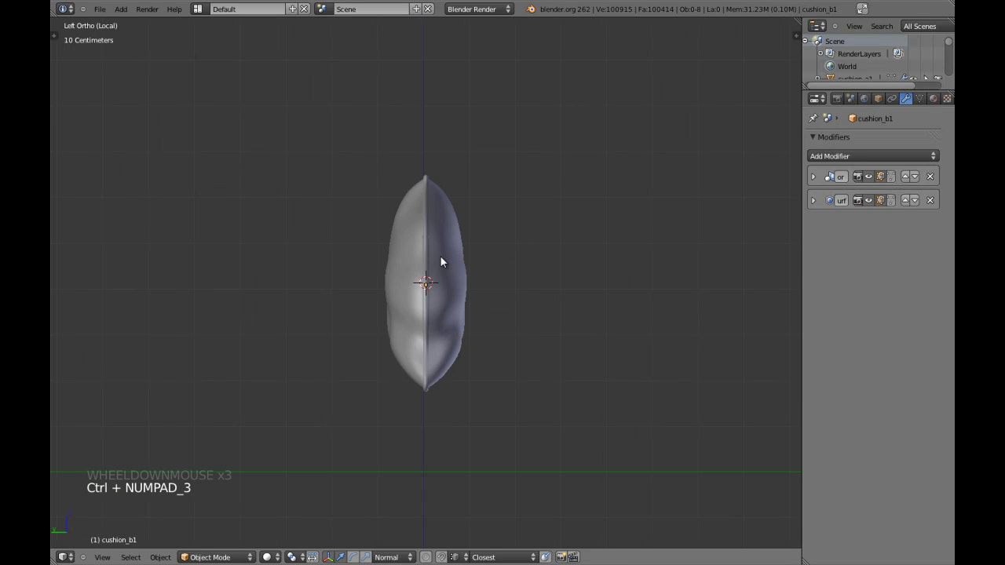
pyautogui.scroll(2, 439, 256)
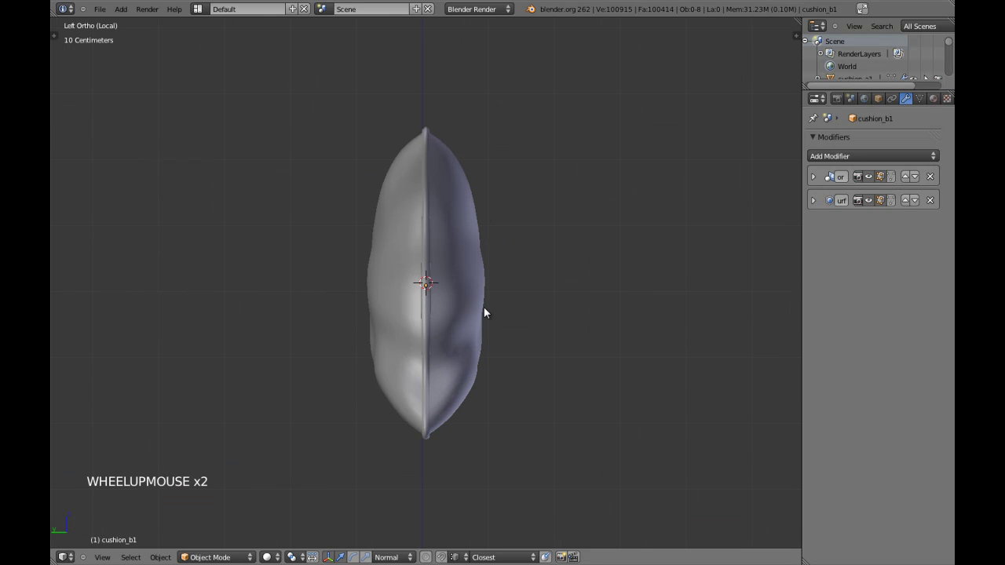
pyautogui.press('KP_1')
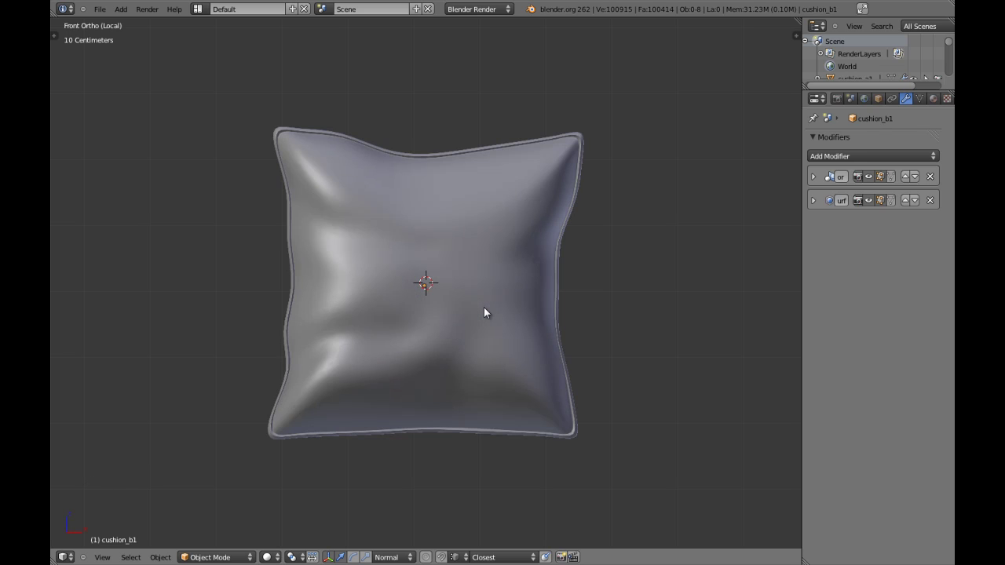
pyautogui.scroll(-2, 479, 305)
pyautogui.keyDown('shift'); pyautogui.moveTo(475, 276); pyautogui.dragTo(467, 322, button='middle'); pyautogui.keyUp('shift')
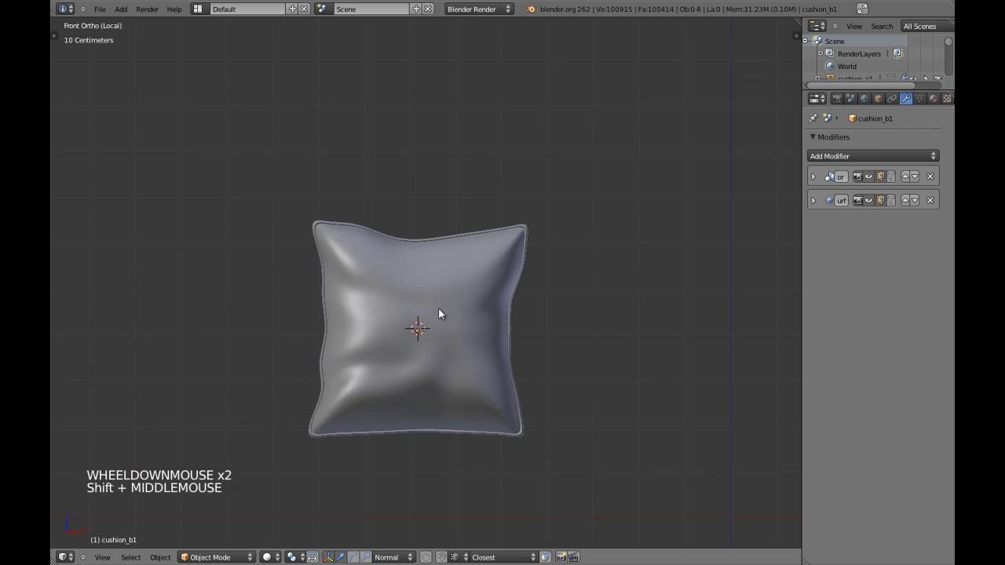
# Step: Leave the isolated view of the cushion to show the full sofa, and apply the cushion's object transform
pyautogui.press('KP_Divide')
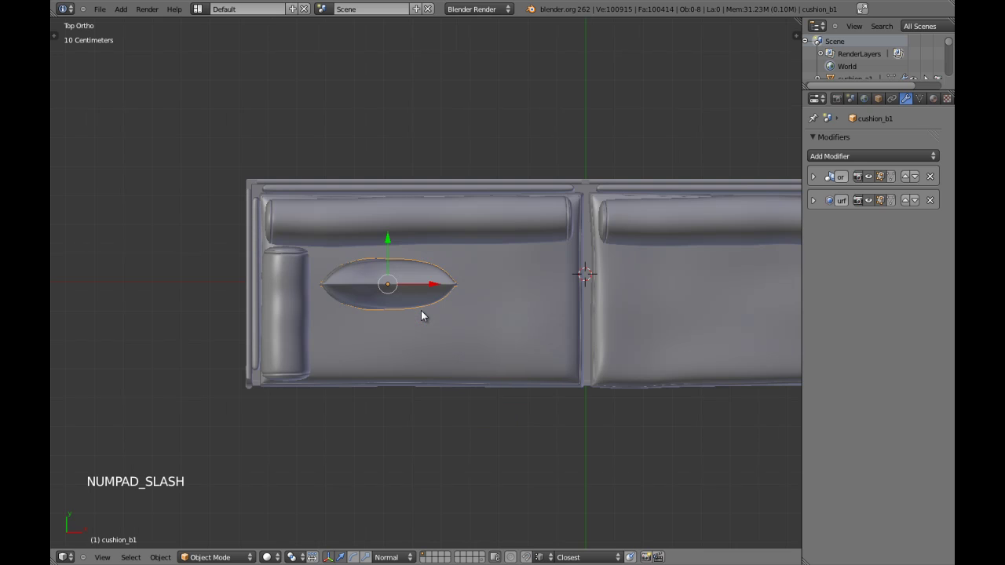
pyautogui.press('KP_1')
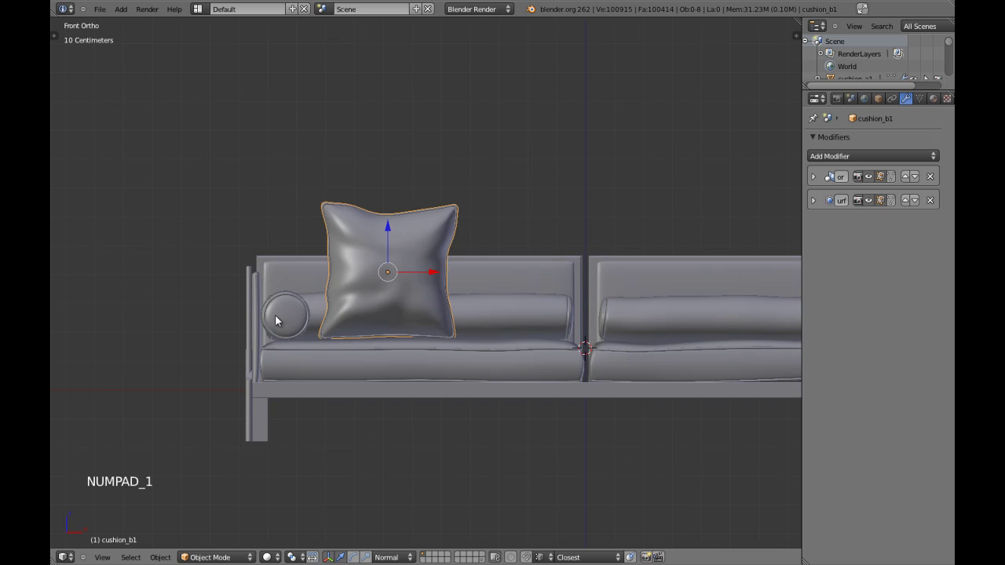
pyautogui.moveTo(424, 309); pyautogui.dragTo(499, 270, button='middle')
pyautogui.hotkey('ctrl', 'a')
pyautogui.click(451, 282)
pyautogui.press('KP_7')
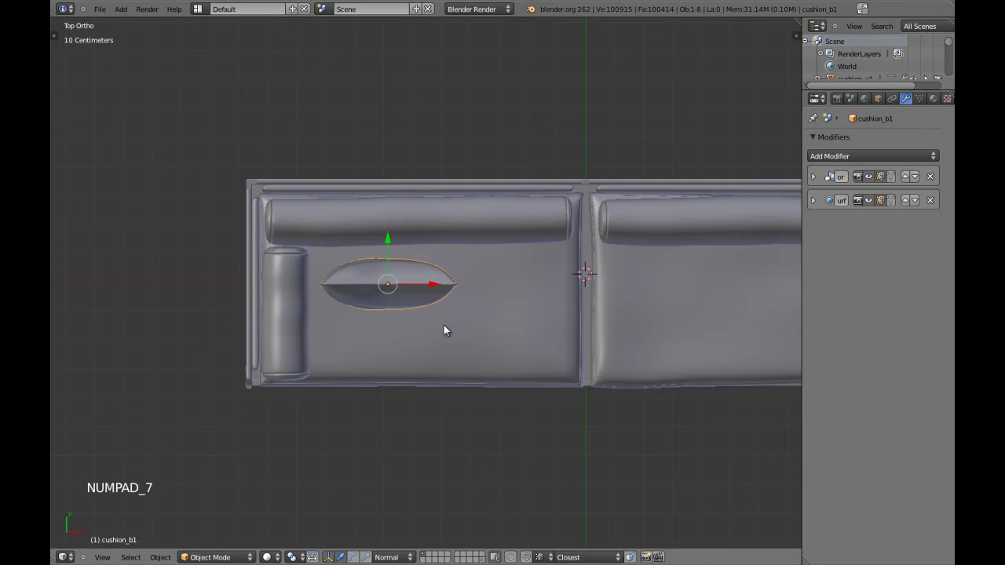
pyautogui.press('KP_1')
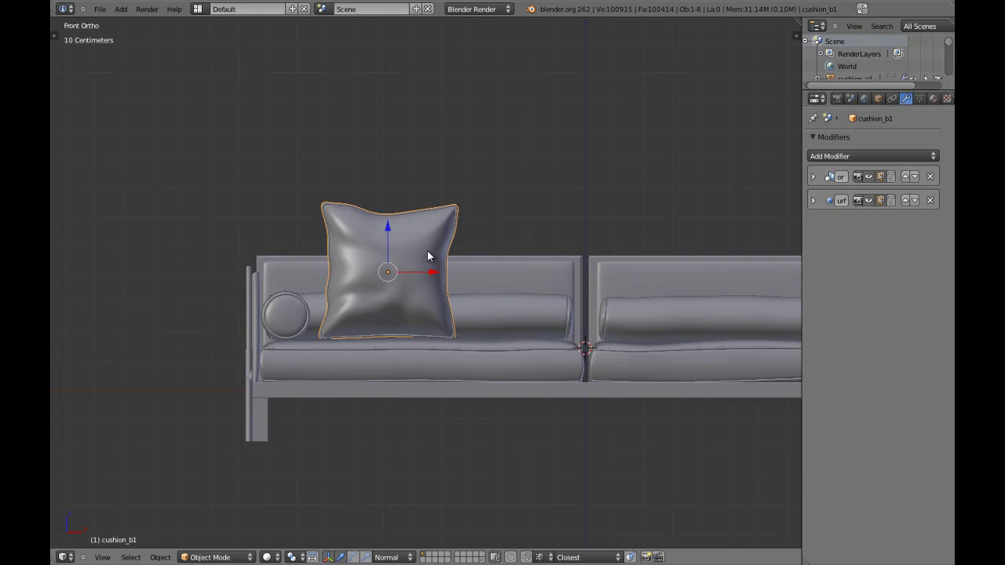
# Step: UV-map the whole cushion mesh with Project From View in the front view, and return to object mode
pyautogui.press('Tab')
pyautogui.scroll(4, 426, 250)
pyautogui.press('a')
pyautogui.press('a')
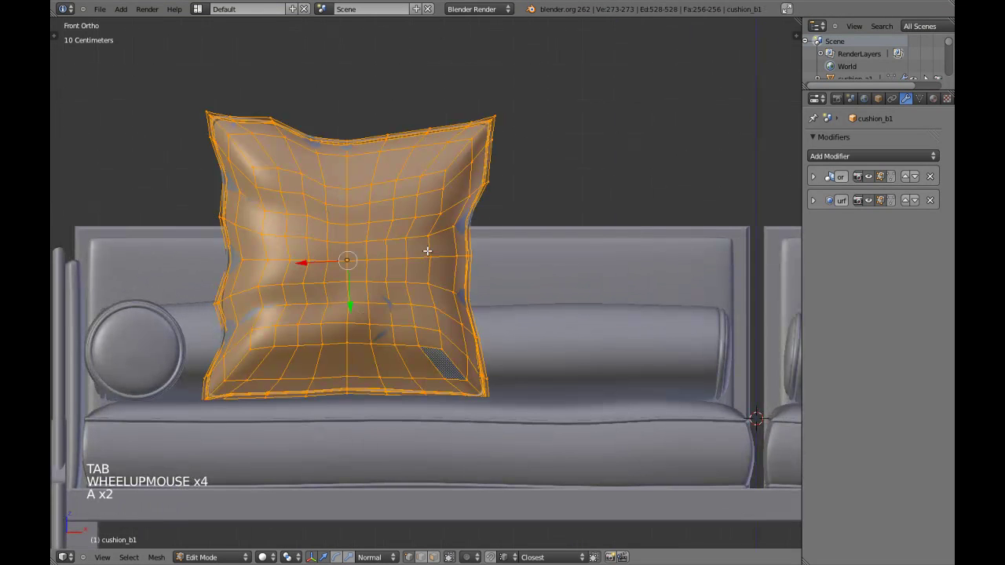
pyautogui.press('u')
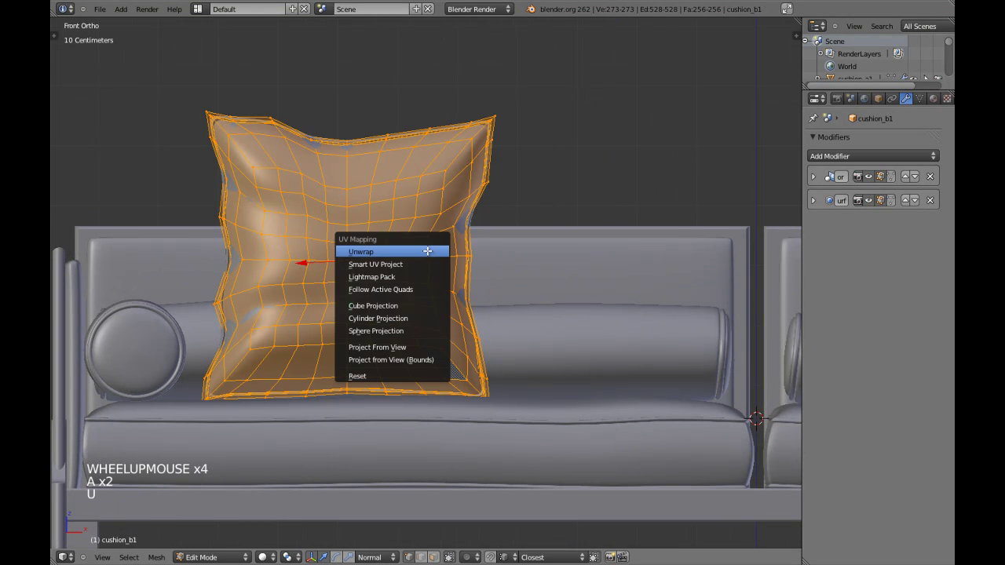
pyautogui.click(392, 343)
pyautogui.press('Tab')
pyautogui.scroll(-4, 397, 215)
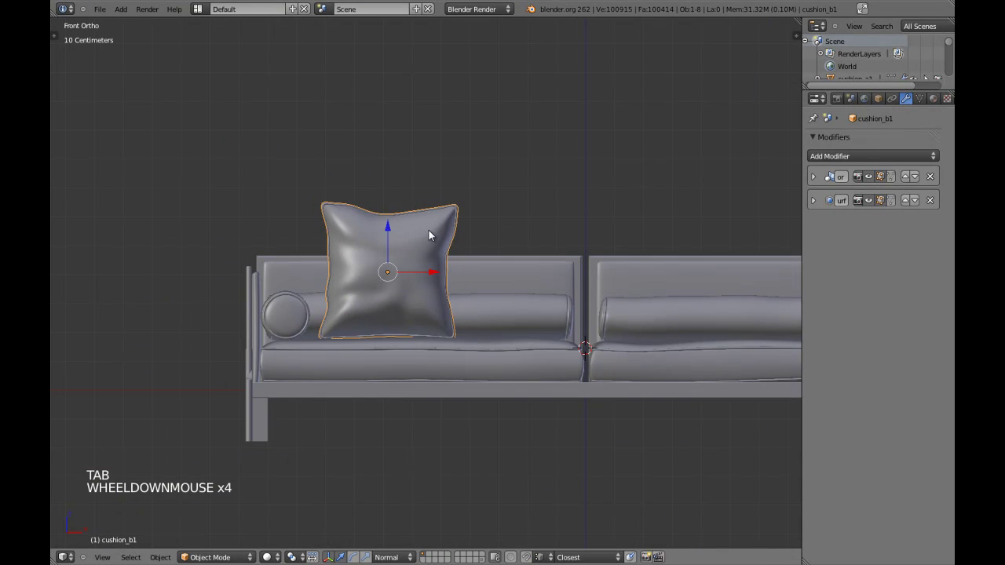
# Step: Deselect everything and look over the whole sofa with the cushion in front perspective view
pyautogui.press('a')
pyautogui.rightClick(454, 215)
pyautogui.press('KP_5')
pyautogui.press('a')
pyautogui.scroll(-5, 448, 217)
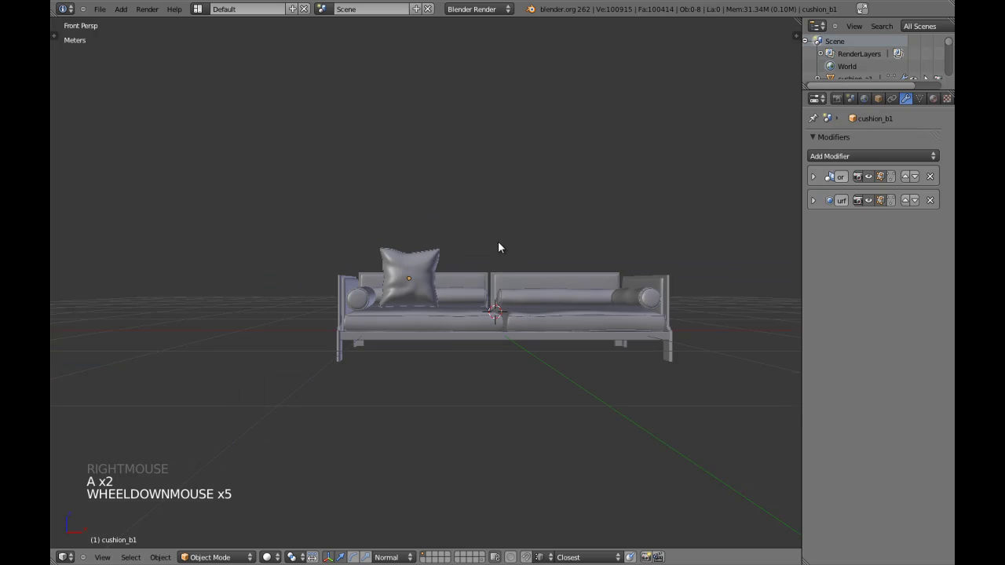
pyautogui.keyDown('shift'); pyautogui.moveTo(499, 247); pyautogui.dragTo(379, 326, button='middle'); pyautogui.keyUp('shift')
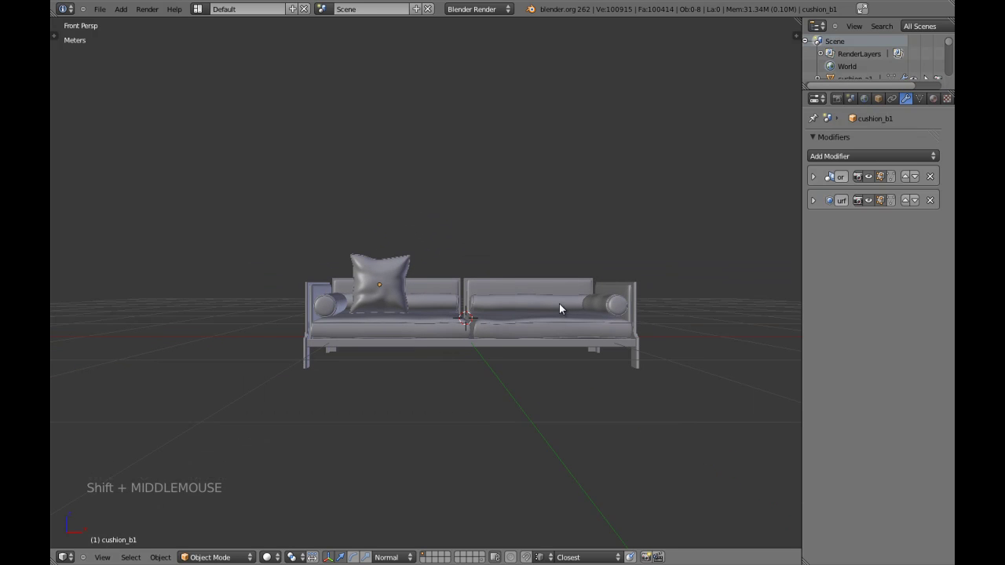